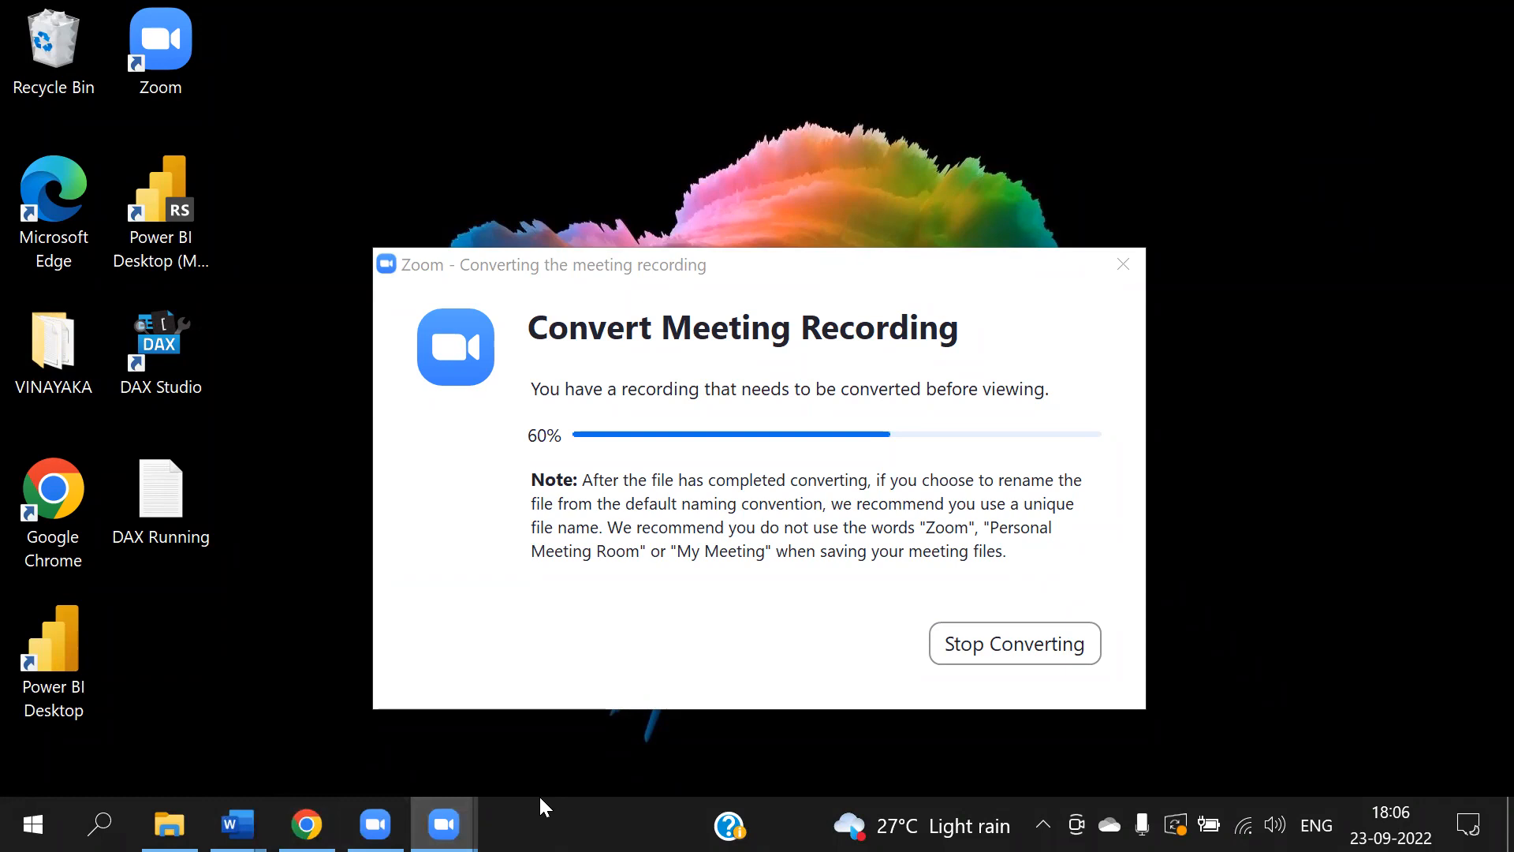
- Launch Power BI Desktop and browse in File Explorer to the 6 PM 25_08_2022 folder
{"action": "double_click", "coordinate": [79, 644]}
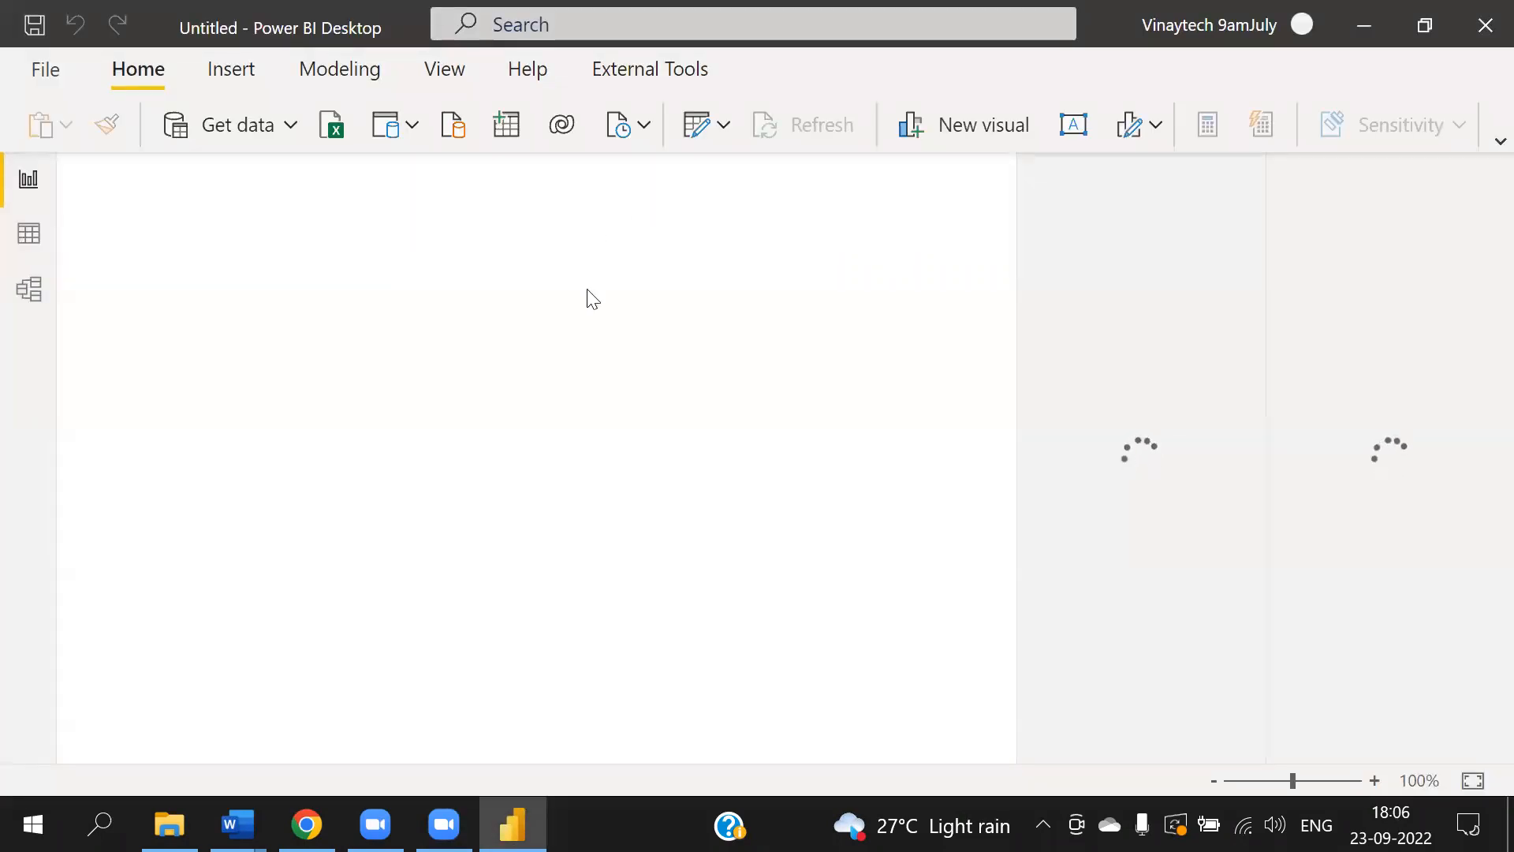
{"action": "left_click", "coordinate": [168, 824]}
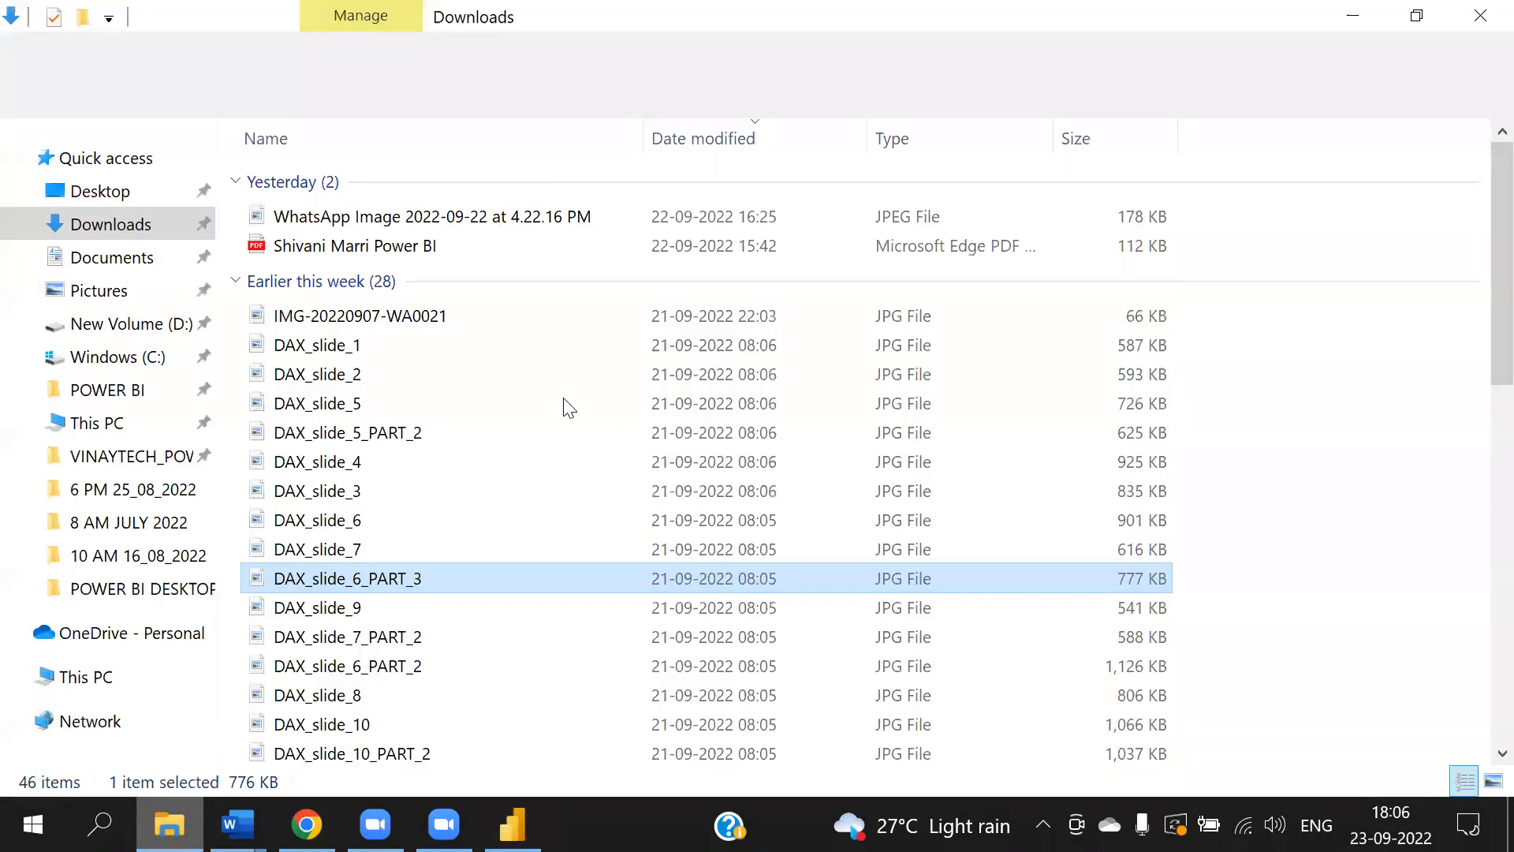
{"action": "left_click", "coordinate": [106, 192]}
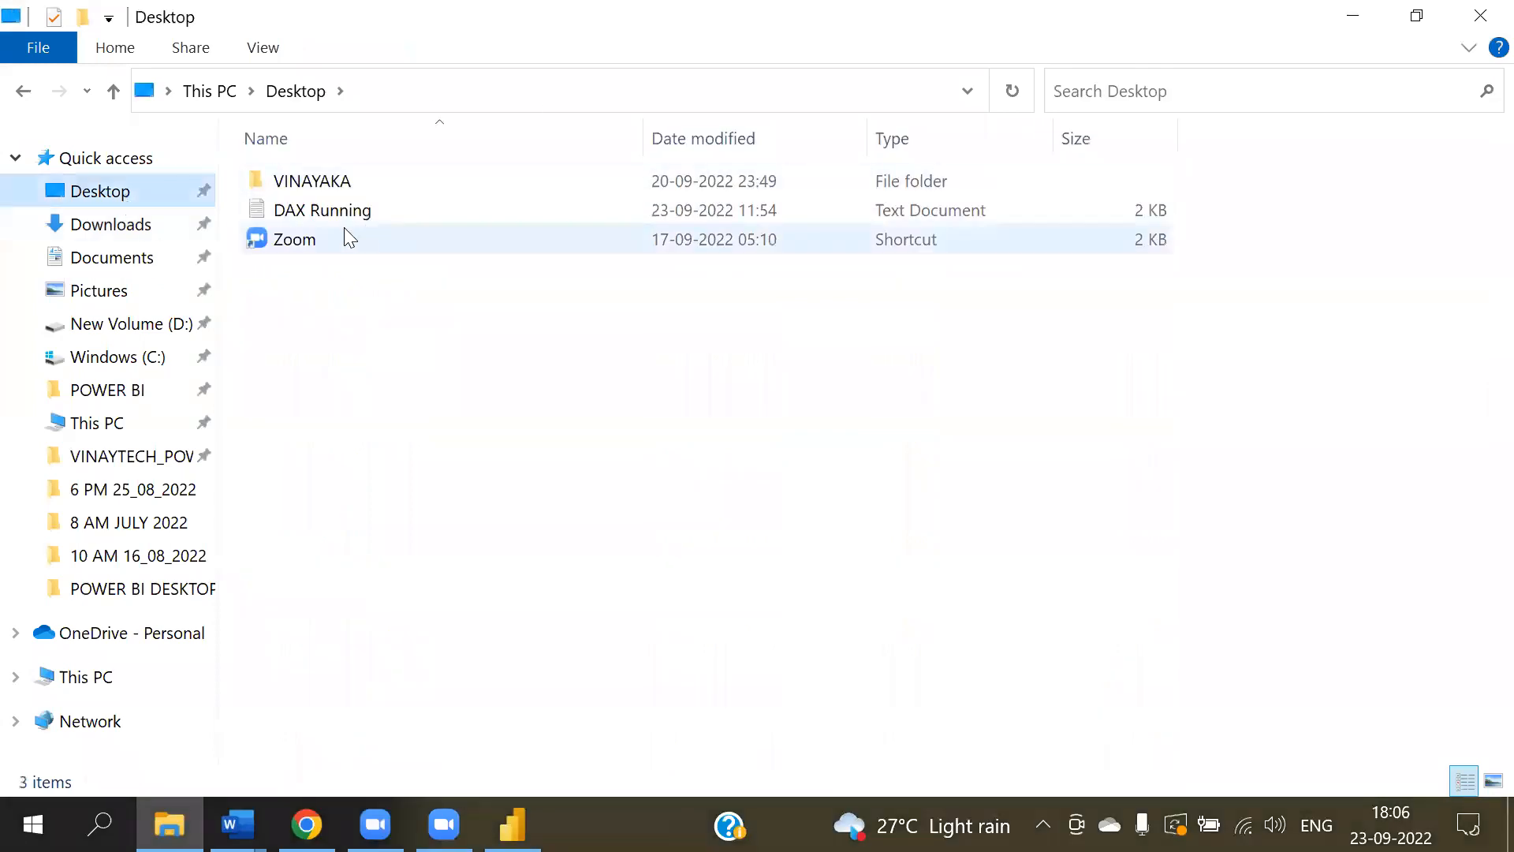
{"action": "left_click", "coordinate": [190, 492]}
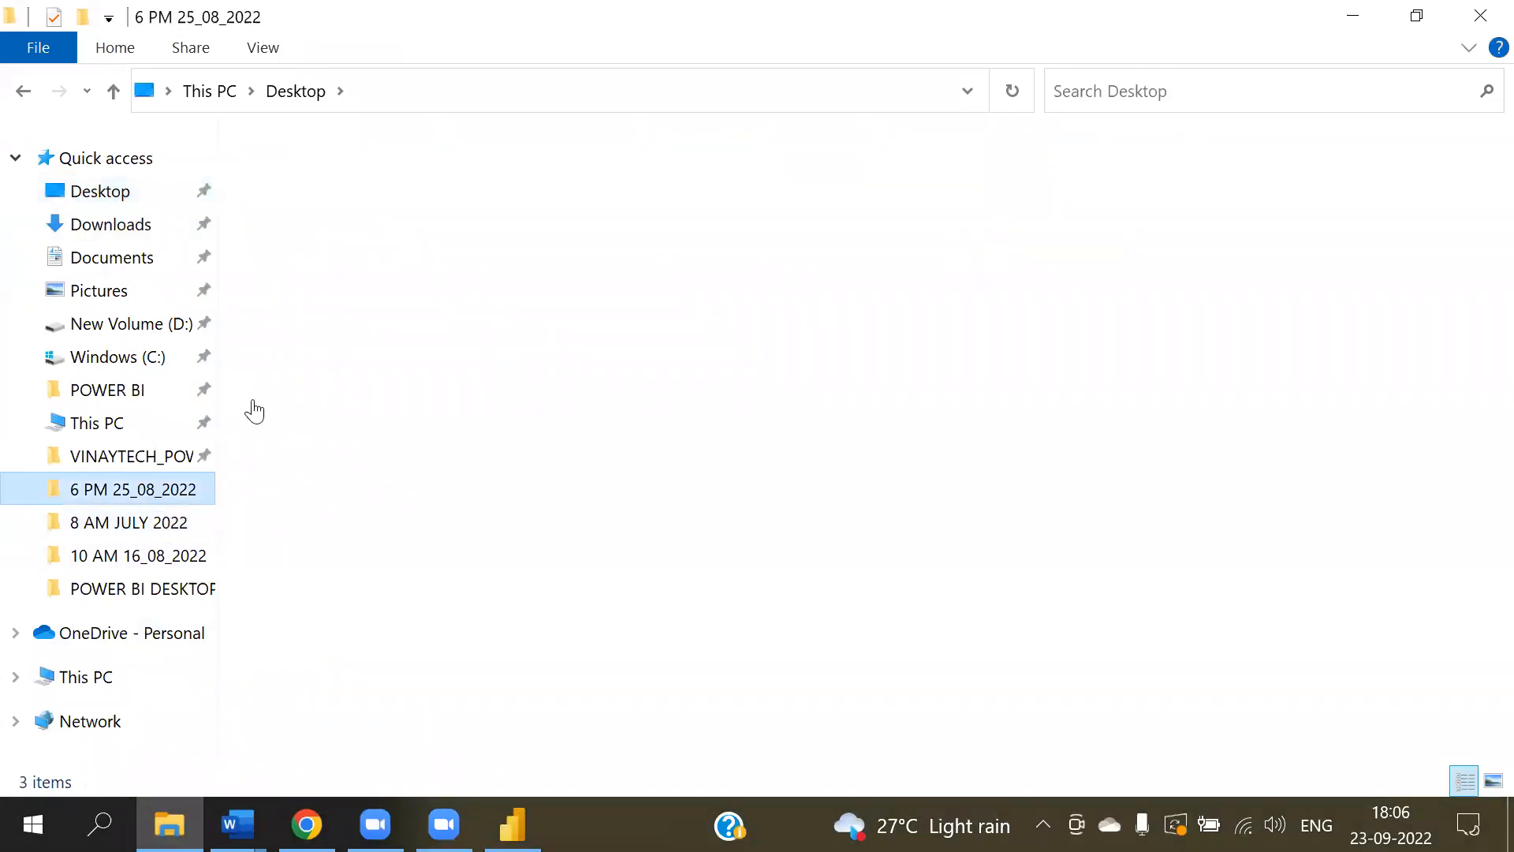
- Open the Daily notes text file in Notepad
{"action": "double_click", "coordinate": [294, 241]}
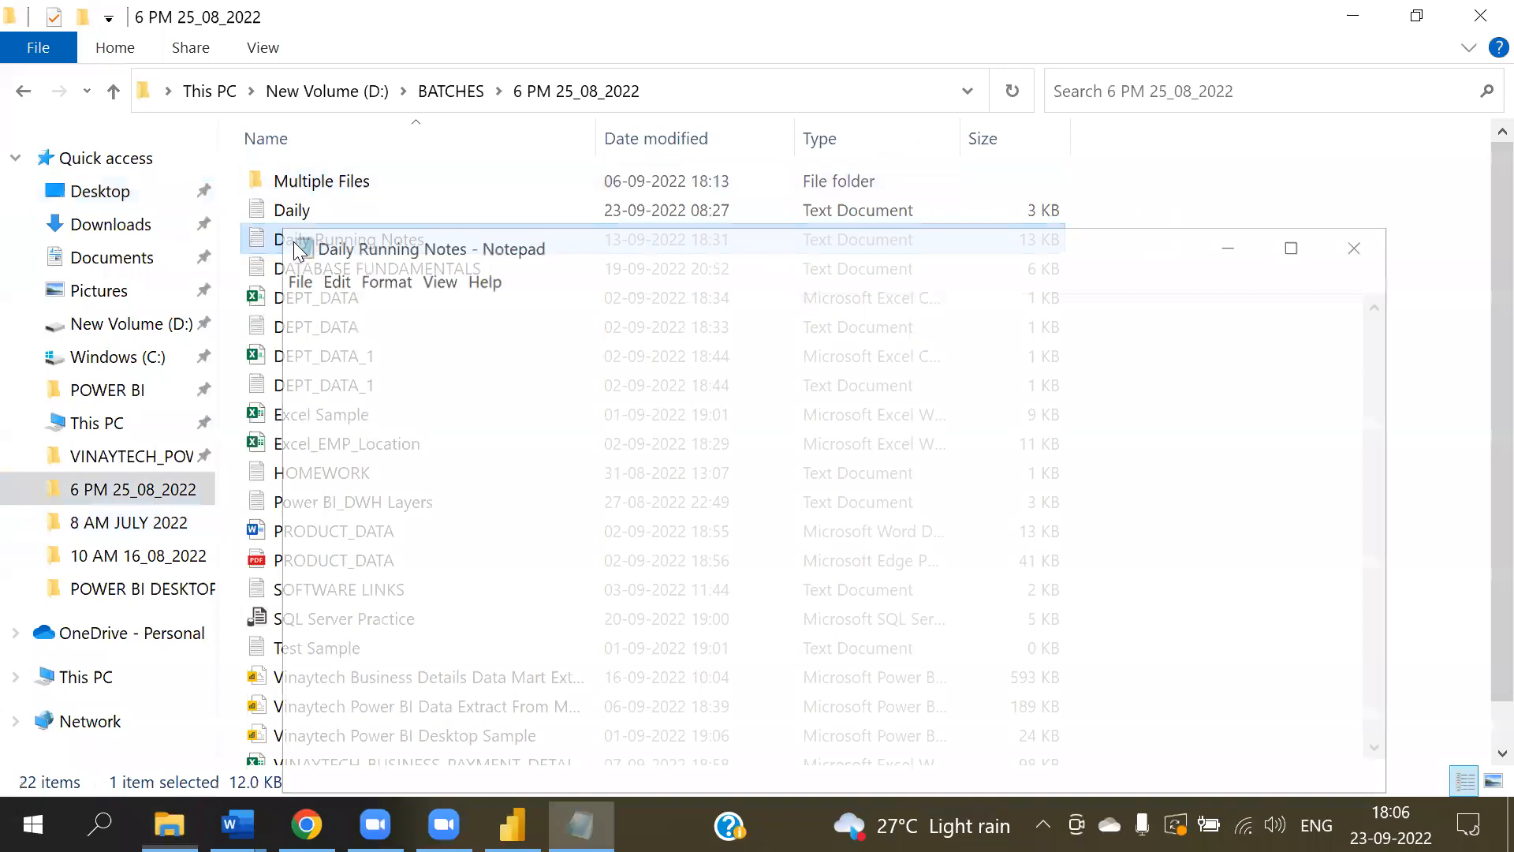
{"action": "key", "text": "alt+F4"}
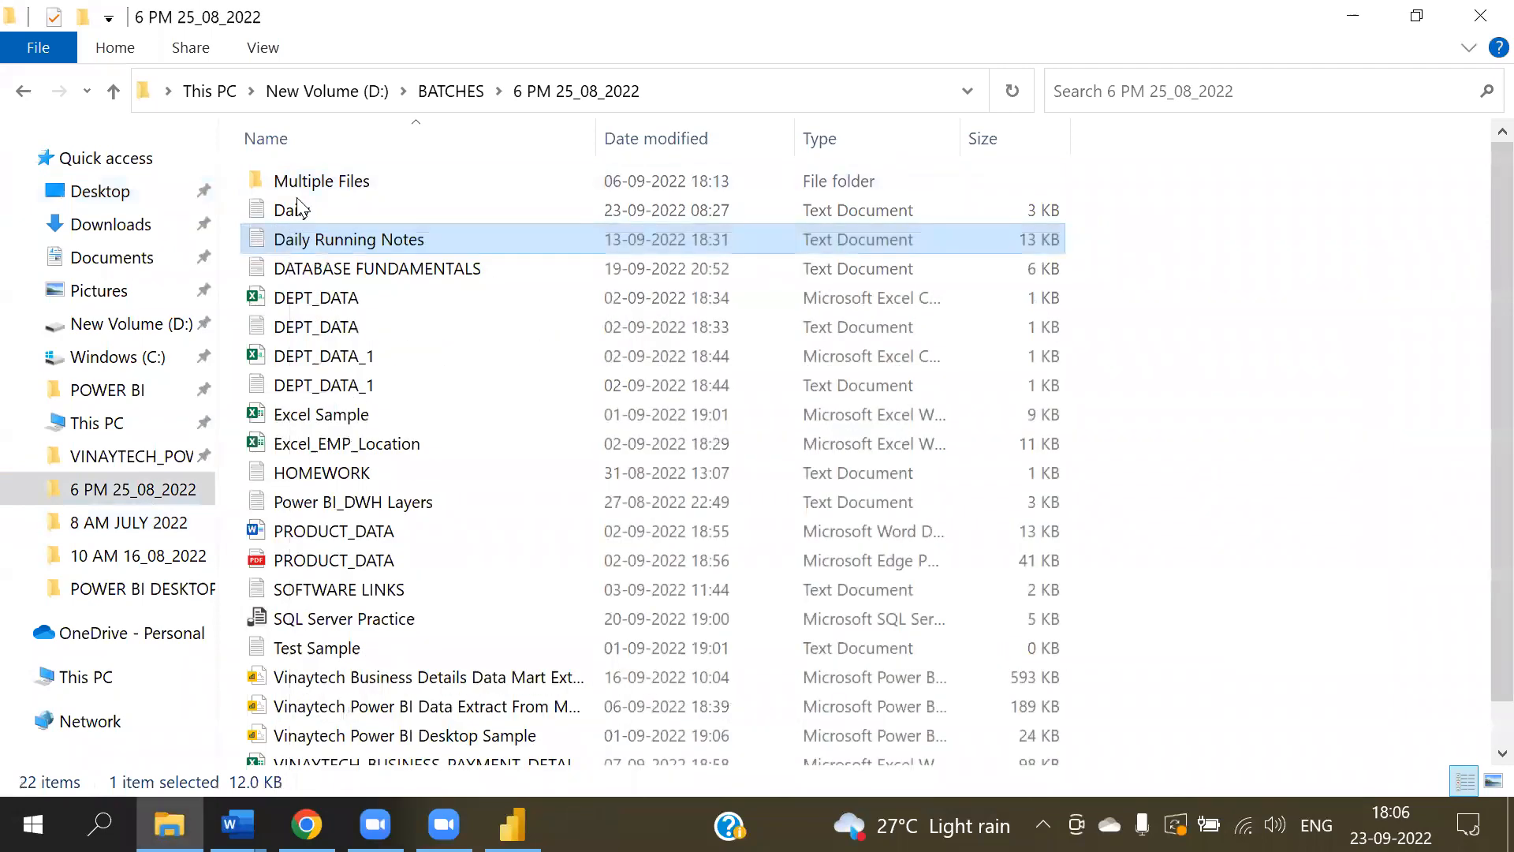
{"action": "double_click", "coordinate": [300, 209]}
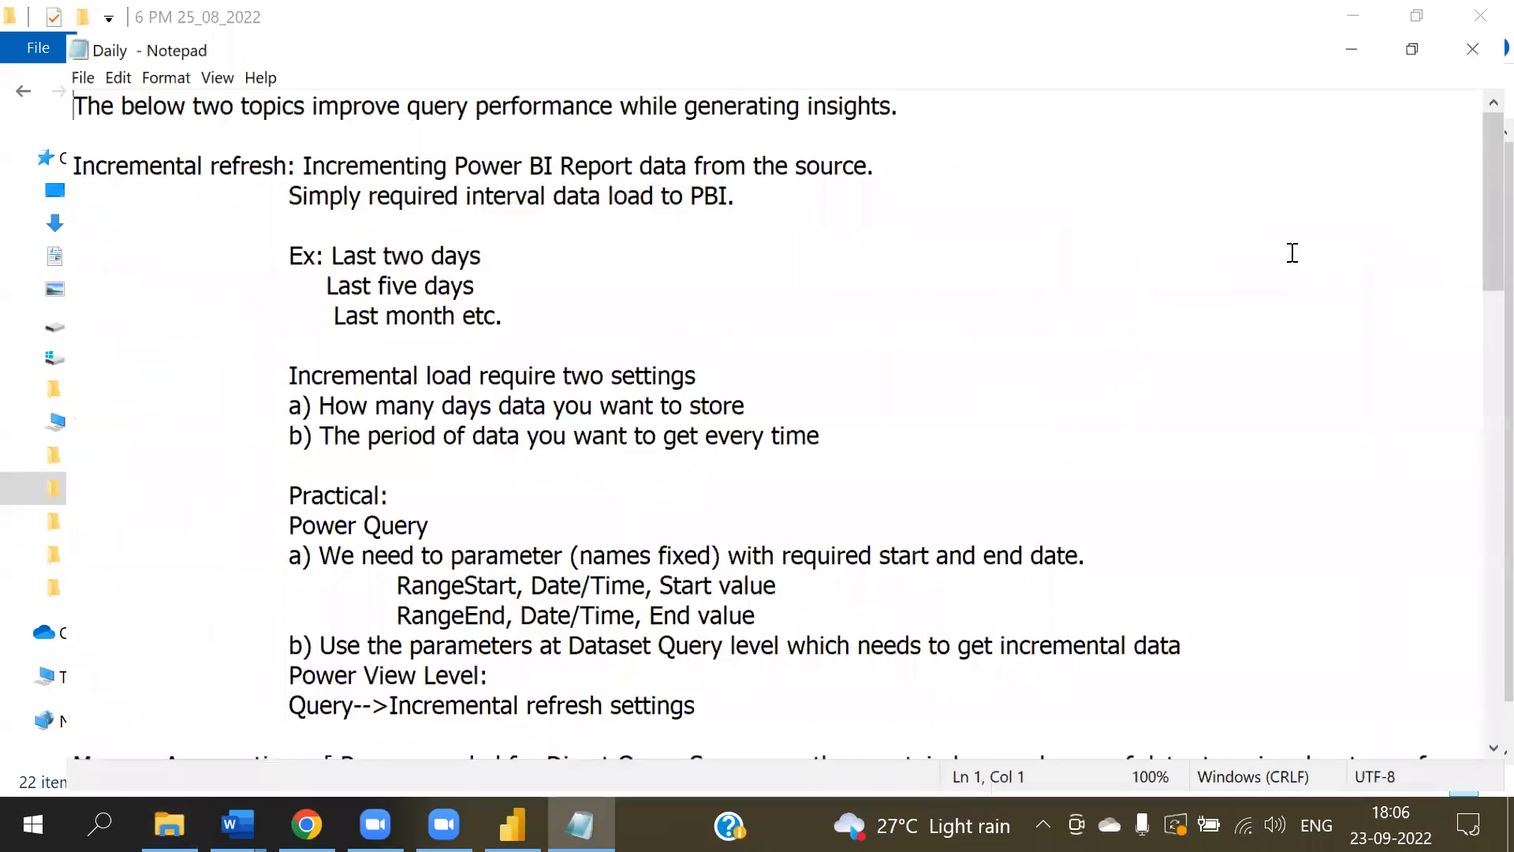
- Indent the wrapped 'hits aggregate table' line under item d) and join 'and fetch precalculated data' onto it
{"action": "left_click", "coordinate": [1478, 602]}
{"action": "left_click", "coordinate": [1482, 530]}
{"action": "left_click_drag", "start_coordinate": [1481, 530], "coordinate": [1481, 426]}
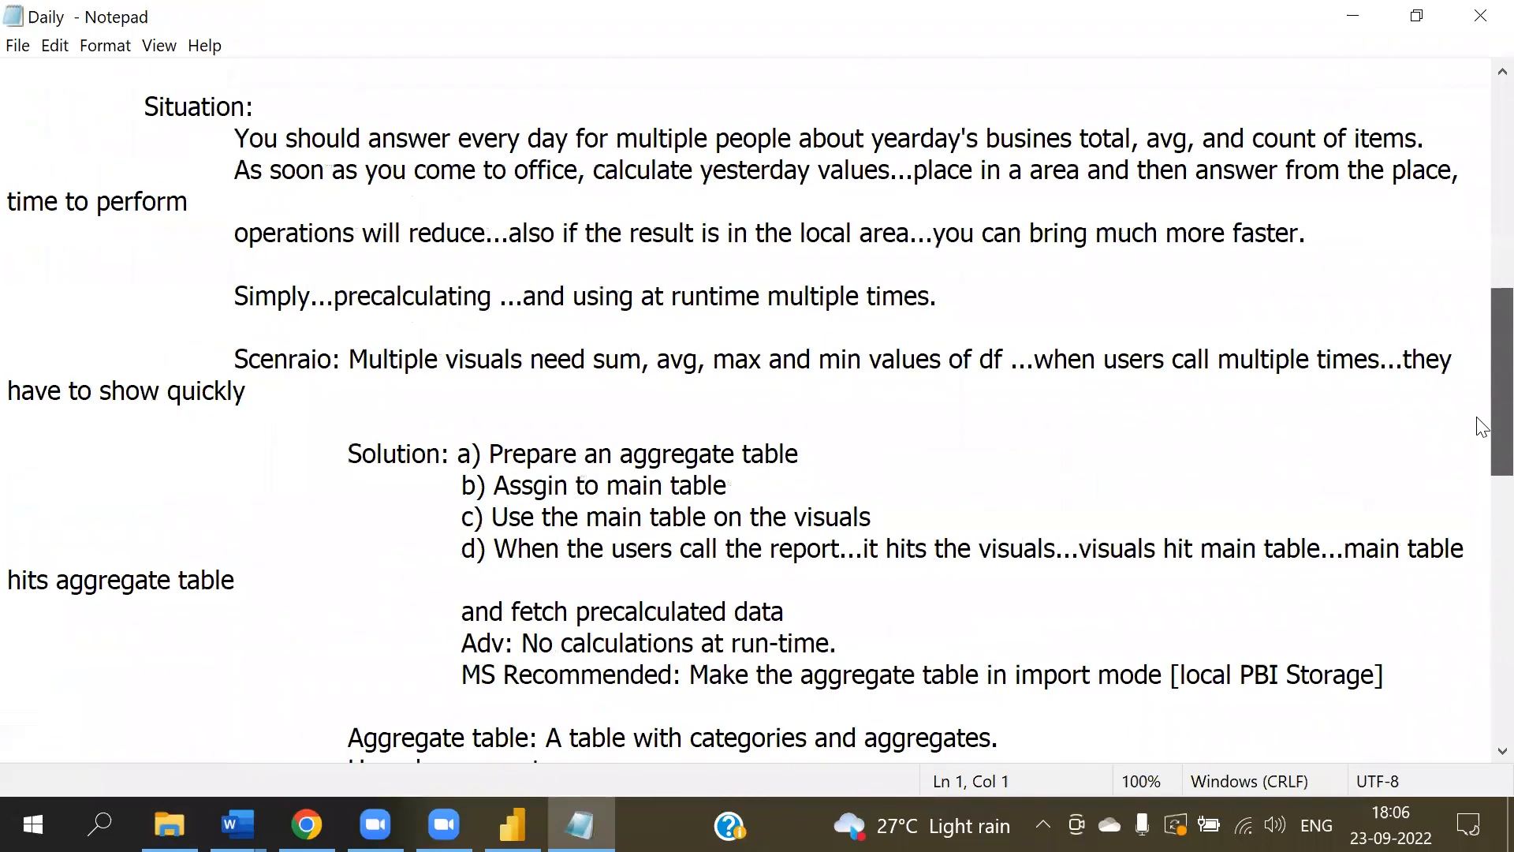
{"action": "left_click", "coordinate": [9, 582]}
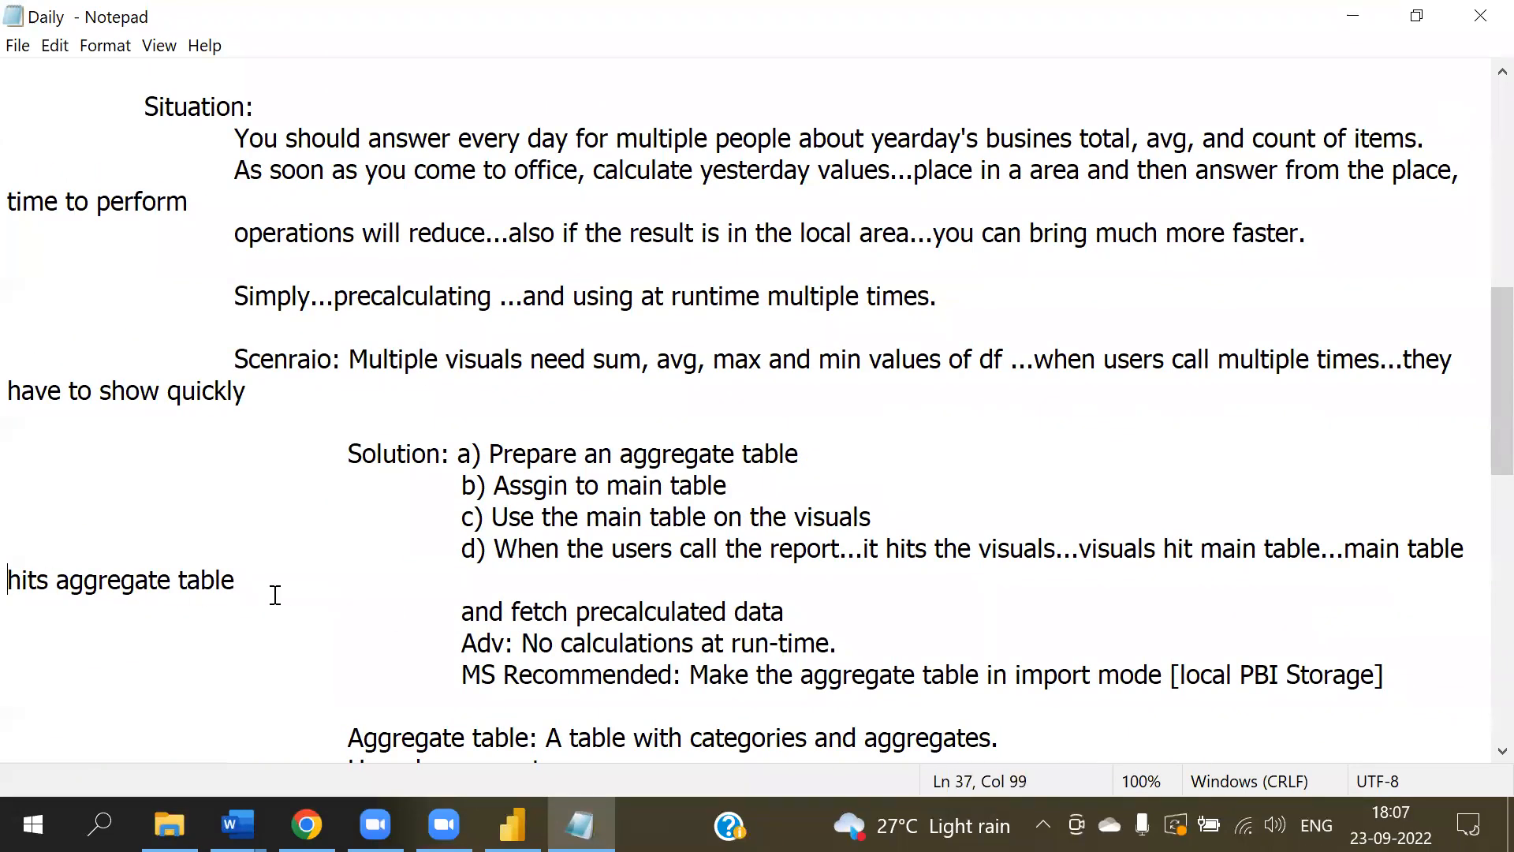
{"action": "key", "text": "Tab"}
{"action": "key", "text": "Tab"}
{"action": "key", "text": "Tab"}
{"action": "key", "text": "Tab"}
{"action": "left_click", "coordinate": [797, 581]}
{"action": "key", "text": "Delete"}
{"action": "key", "text": "Delete"}
{"action": "key", "text": "Delete"}
{"action": "key", "text": "Delete"}
{"action": "key", "text": "Delete"}
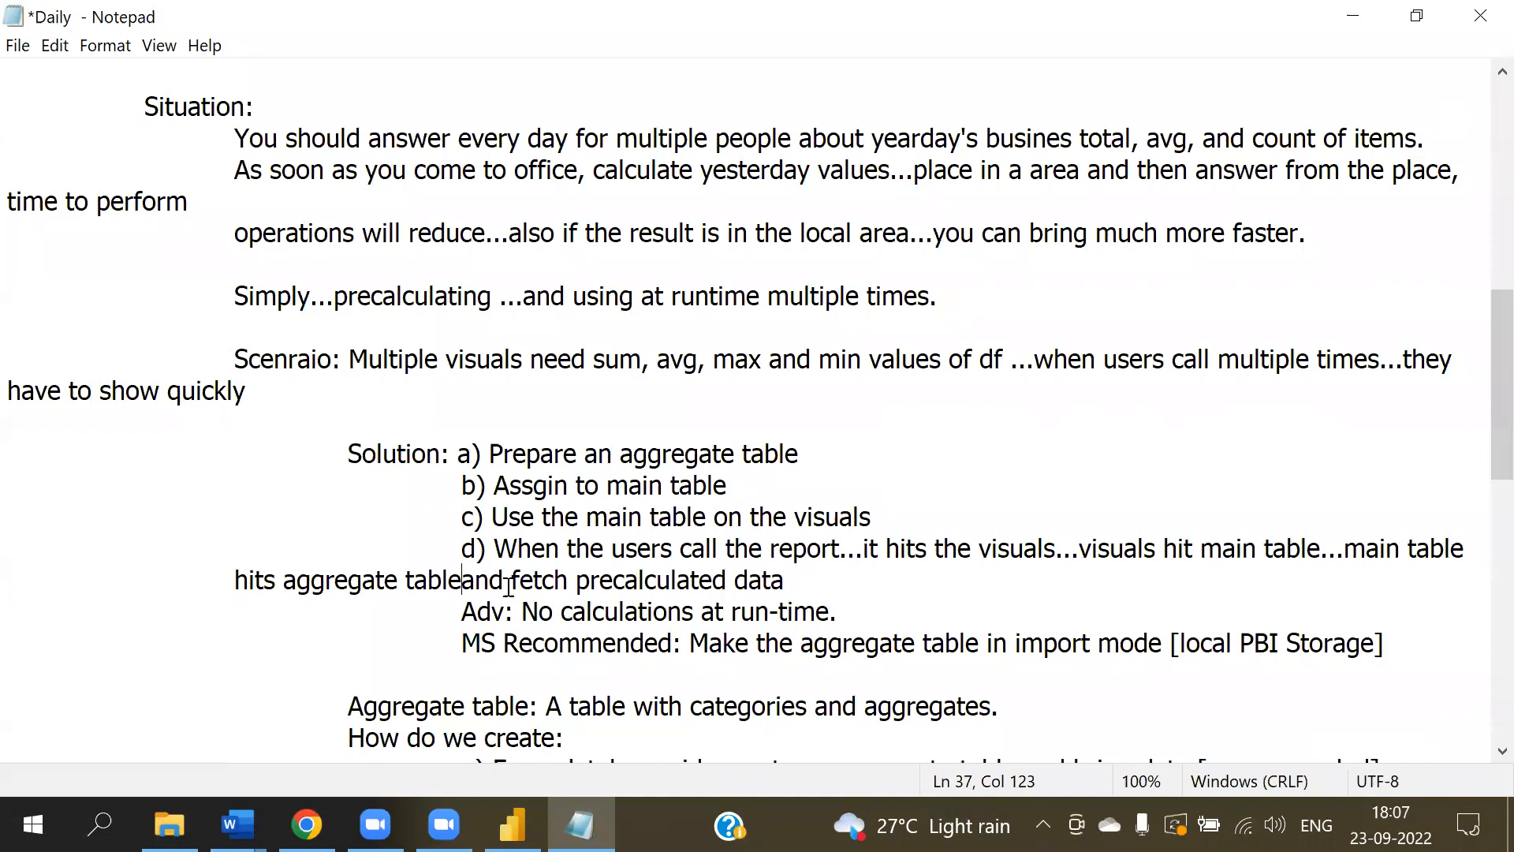
{"action": "left_click", "coordinate": [225, 581]}
{"action": "key", "text": "Tab"}
{"action": "key", "text": "Tab"}
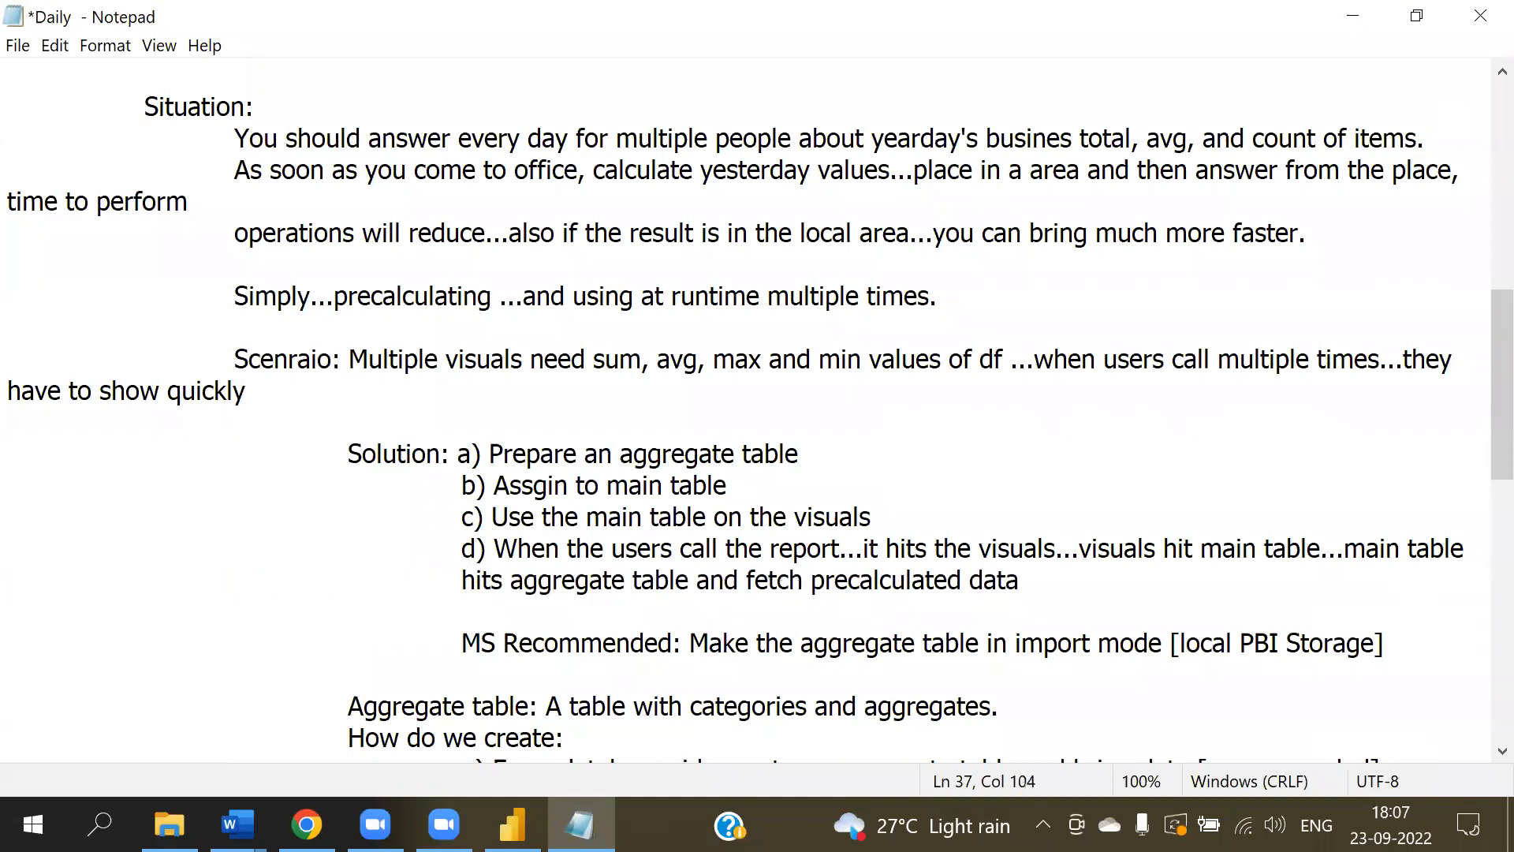
- Indent the 'have to show quickly' continuation under the Scenario line and save the notes
{"action": "scroll", "coordinate": [599, 622], "scroll_direction": "down", "scroll_amount": 3}
{"action": "scroll", "coordinate": [190, 571], "scroll_direction": "up", "scroll_amount": 3}
{"action": "left_click", "coordinate": [9, 392]}
{"action": "key", "text": "Tab"}
- Indent the 'time to perform' continuation line under the Situation text and save
{"action": "key", "text": "Tab"}
{"action": "key", "text": "Tab"}
{"action": "key", "text": "alt+f"}
{"action": "key", "text": "s"}
{"action": "scroll", "coordinate": [333, 489], "scroll_direction": "up", "scroll_amount": 1}
{"action": "left_click", "coordinate": [12, 300]}
{"action": "key", "text": "Tab"}
{"action": "key", "text": "Tab"}
{"action": "key", "text": "alt+f"}
{"action": "key", "text": "s"}
- Join 'operations will reduce...' onto the 'time to perform' line and indent the wrapped 'faster.' line
{"action": "left_click", "coordinate": [461, 306]}
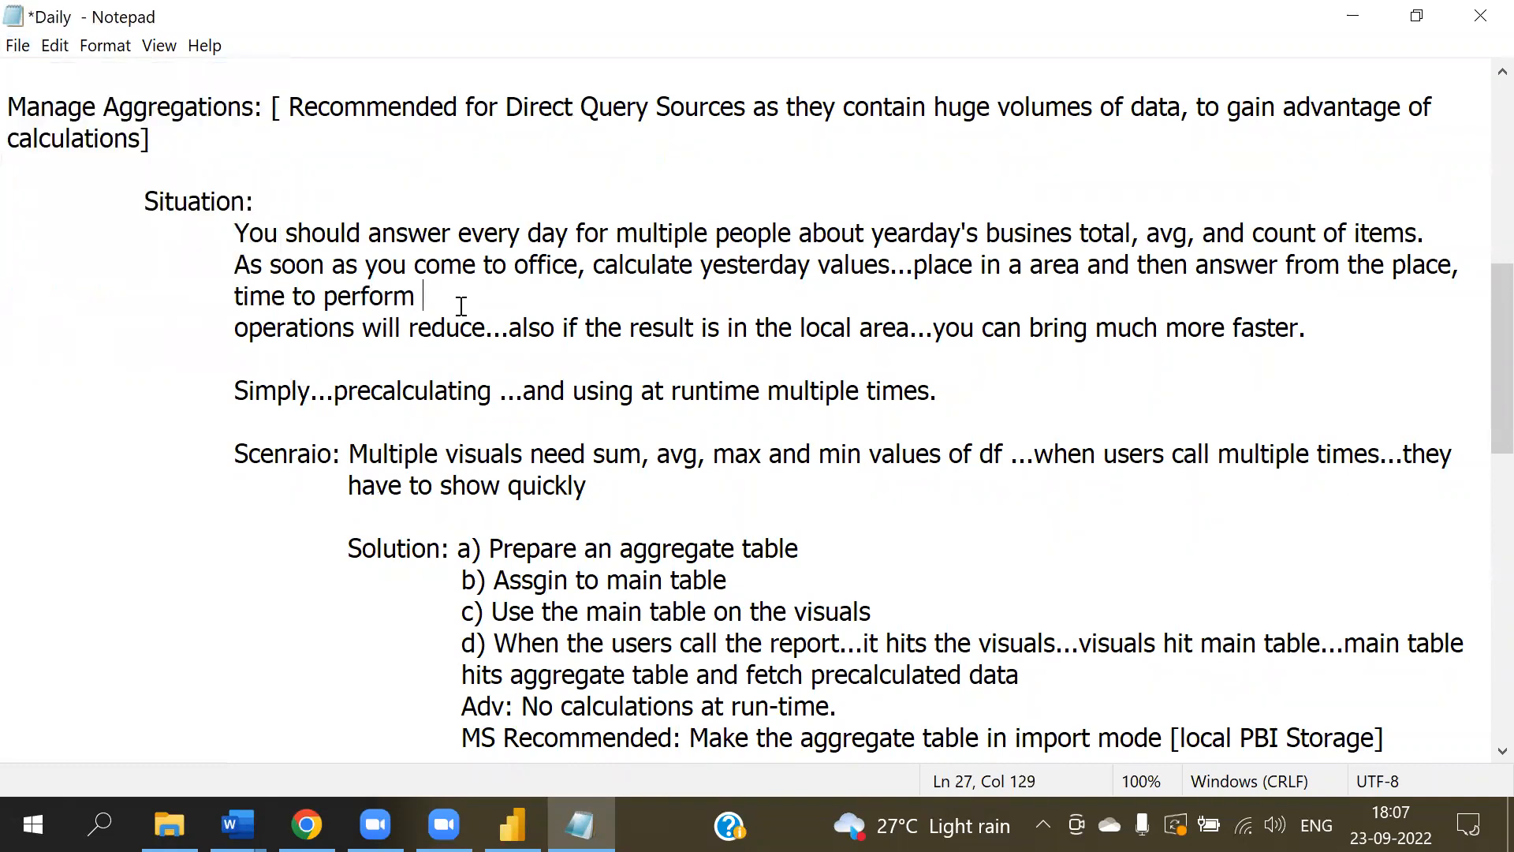
{"action": "key", "text": "Delete"}
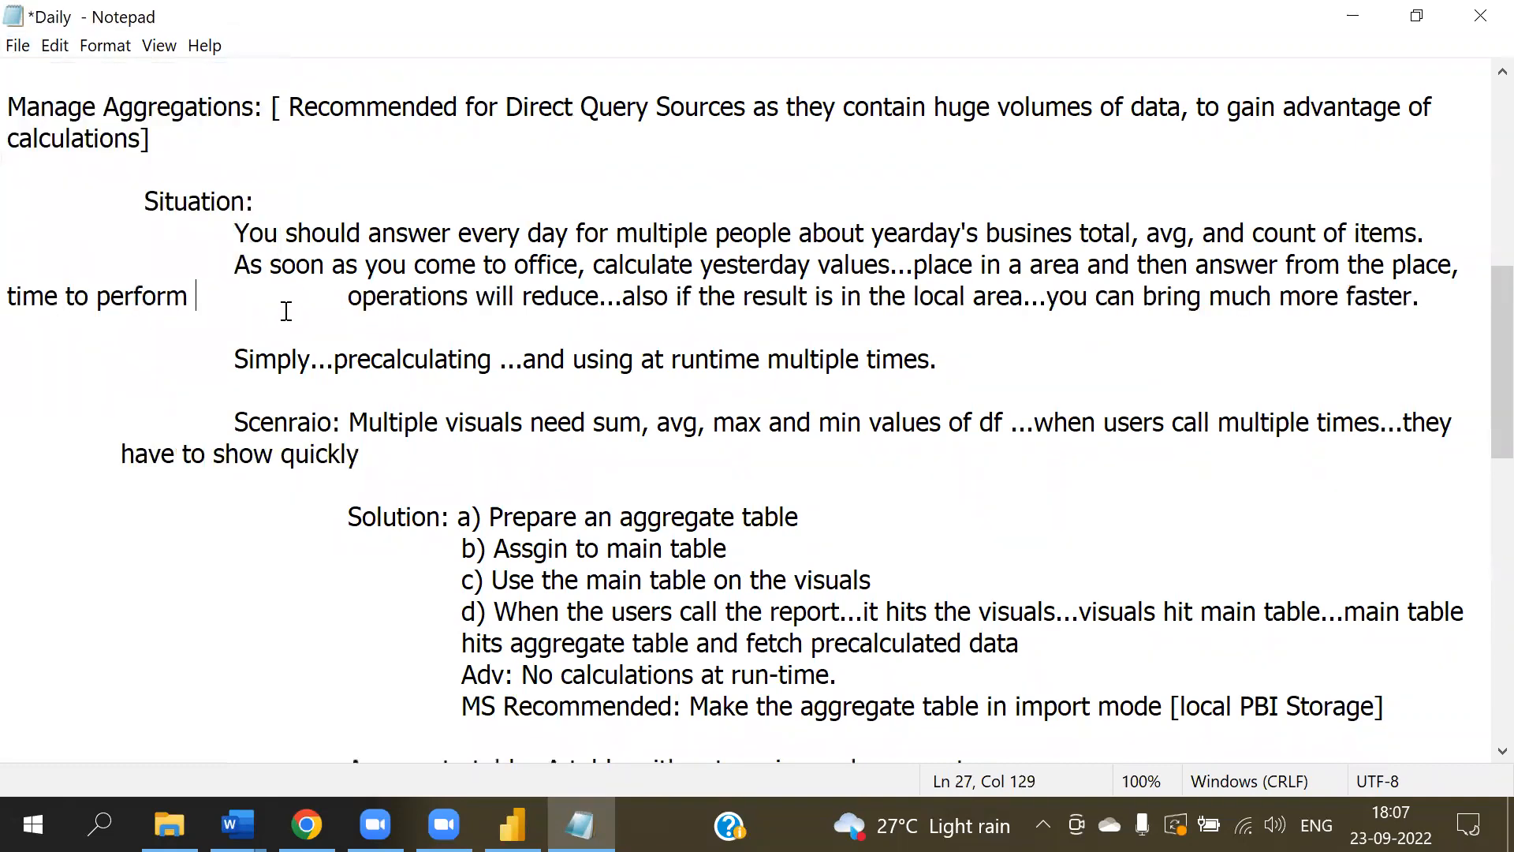
{"action": "key", "text": "Delete"}
{"action": "key", "text": "Delete"}
{"action": "left_click", "coordinate": [13, 302]}
{"action": "key", "text": "Tab"}
{"action": "key", "text": "Tab"}
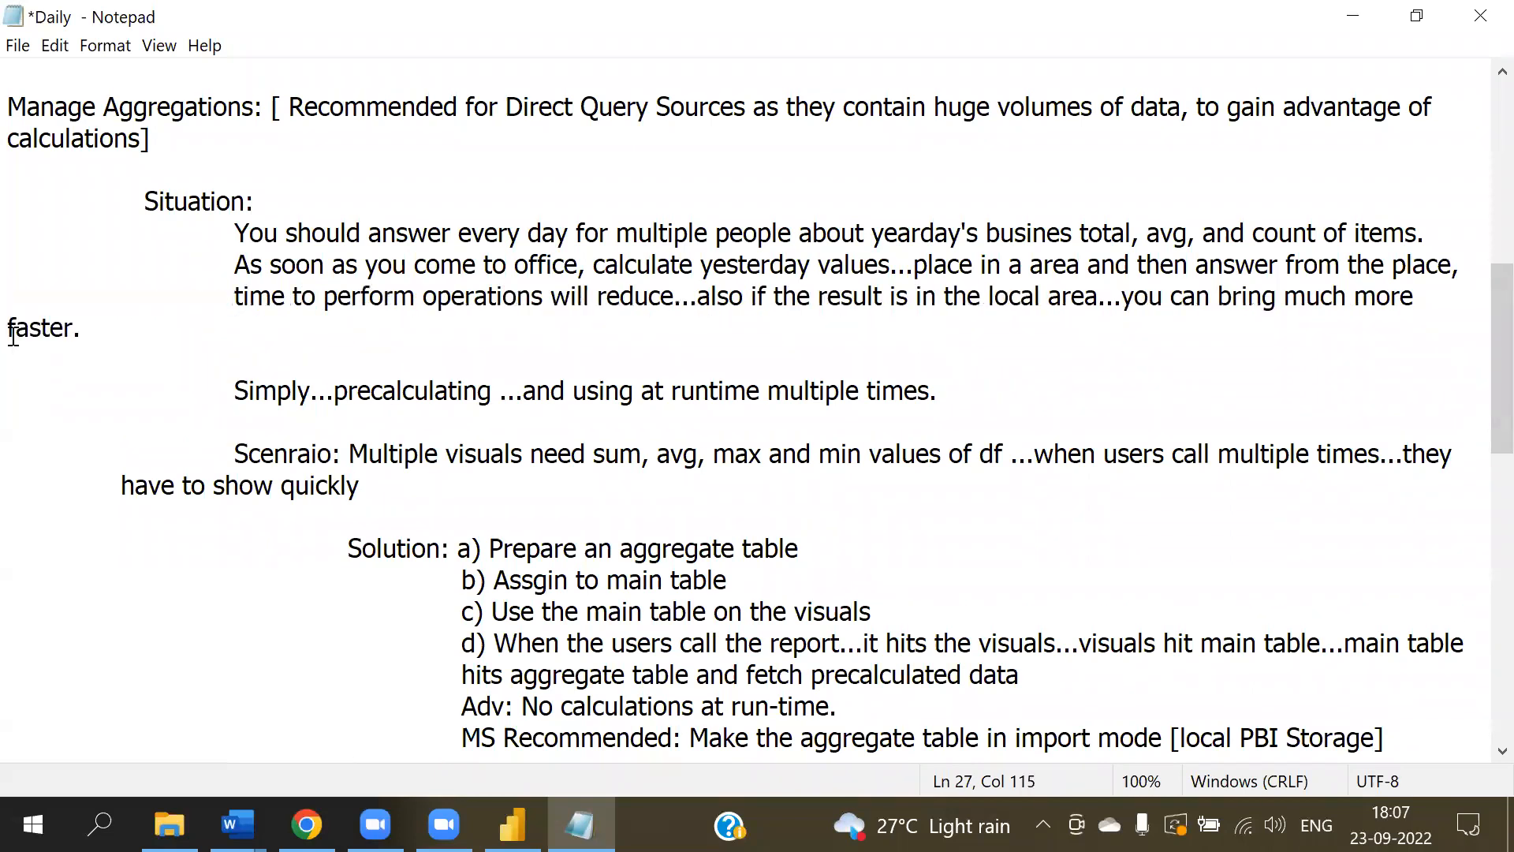
{"action": "left_click", "coordinate": [14, 337]}
{"action": "key", "text": "Tab"}
- Add one more indent before 'have to show quickly' and save the notes
{"action": "key", "text": "Tab"}
{"action": "left_click", "coordinate": [89, 477]}
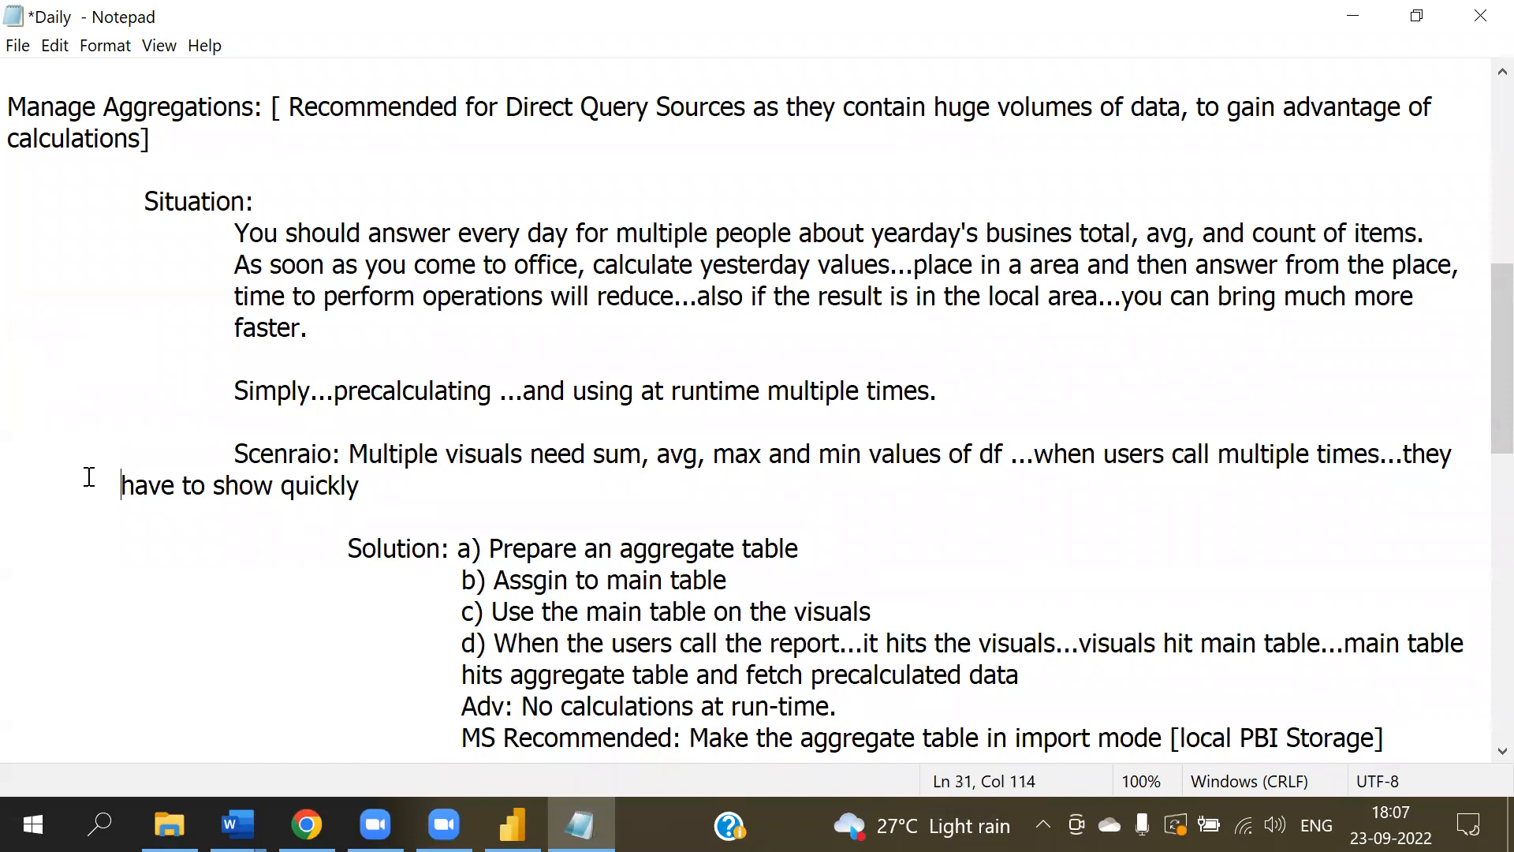
{"action": "key", "text": "Tab"}
{"action": "key", "text": "alt+f"}
{"action": "key", "text": "s"}
- Delete a blank line near the end of the notes
{"action": "scroll", "coordinate": [575, 599], "scroll_direction": "up", "scroll_amount": 3}
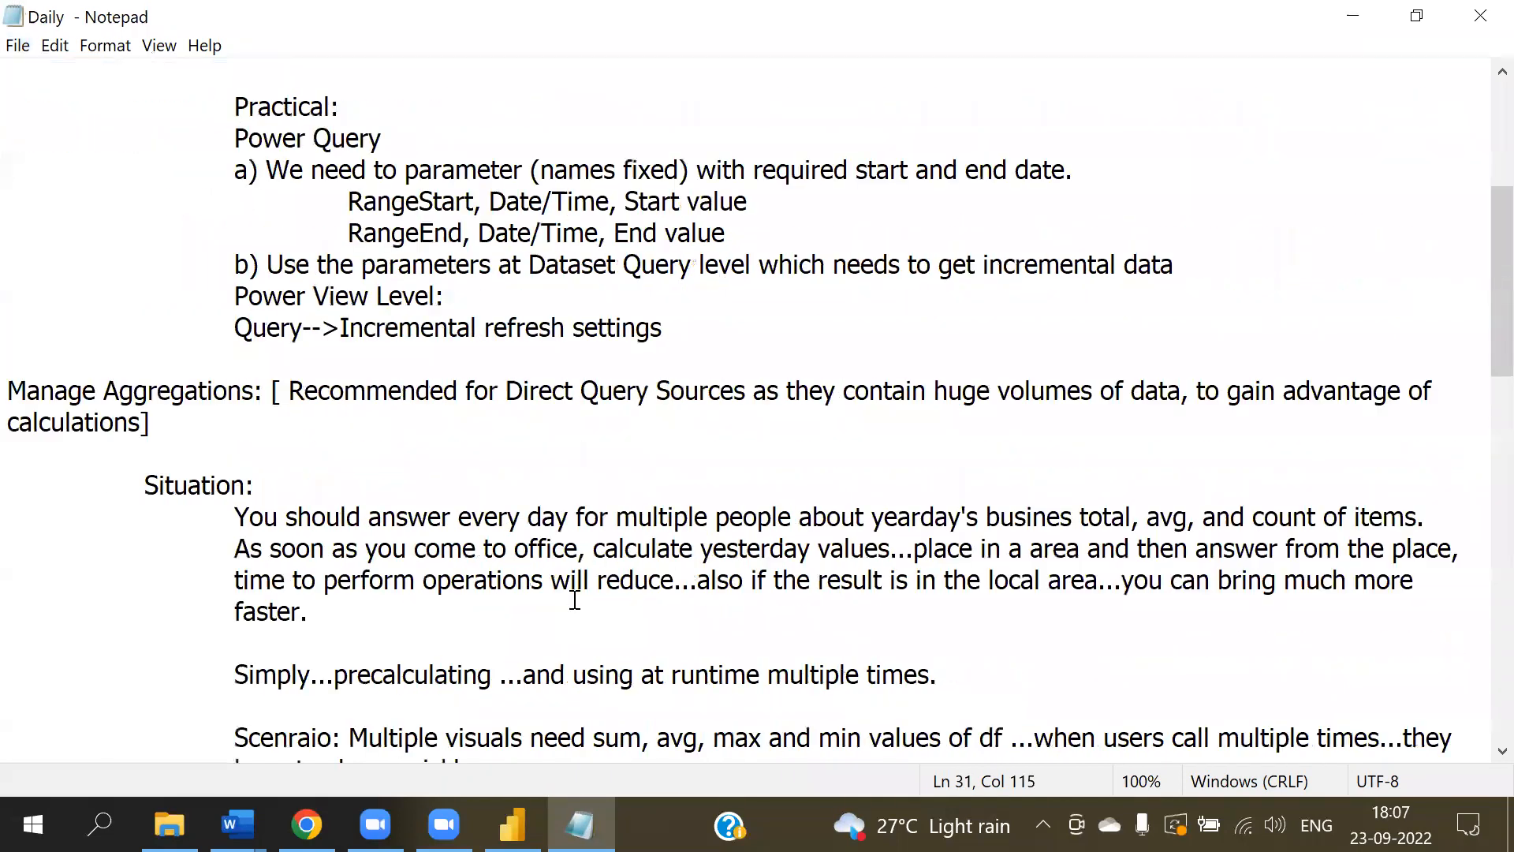
{"action": "scroll", "coordinate": [578, 599], "scroll_direction": "up", "scroll_amount": 1}
{"action": "scroll", "coordinate": [392, 544], "scroll_direction": "up", "scroll_amount": 3}
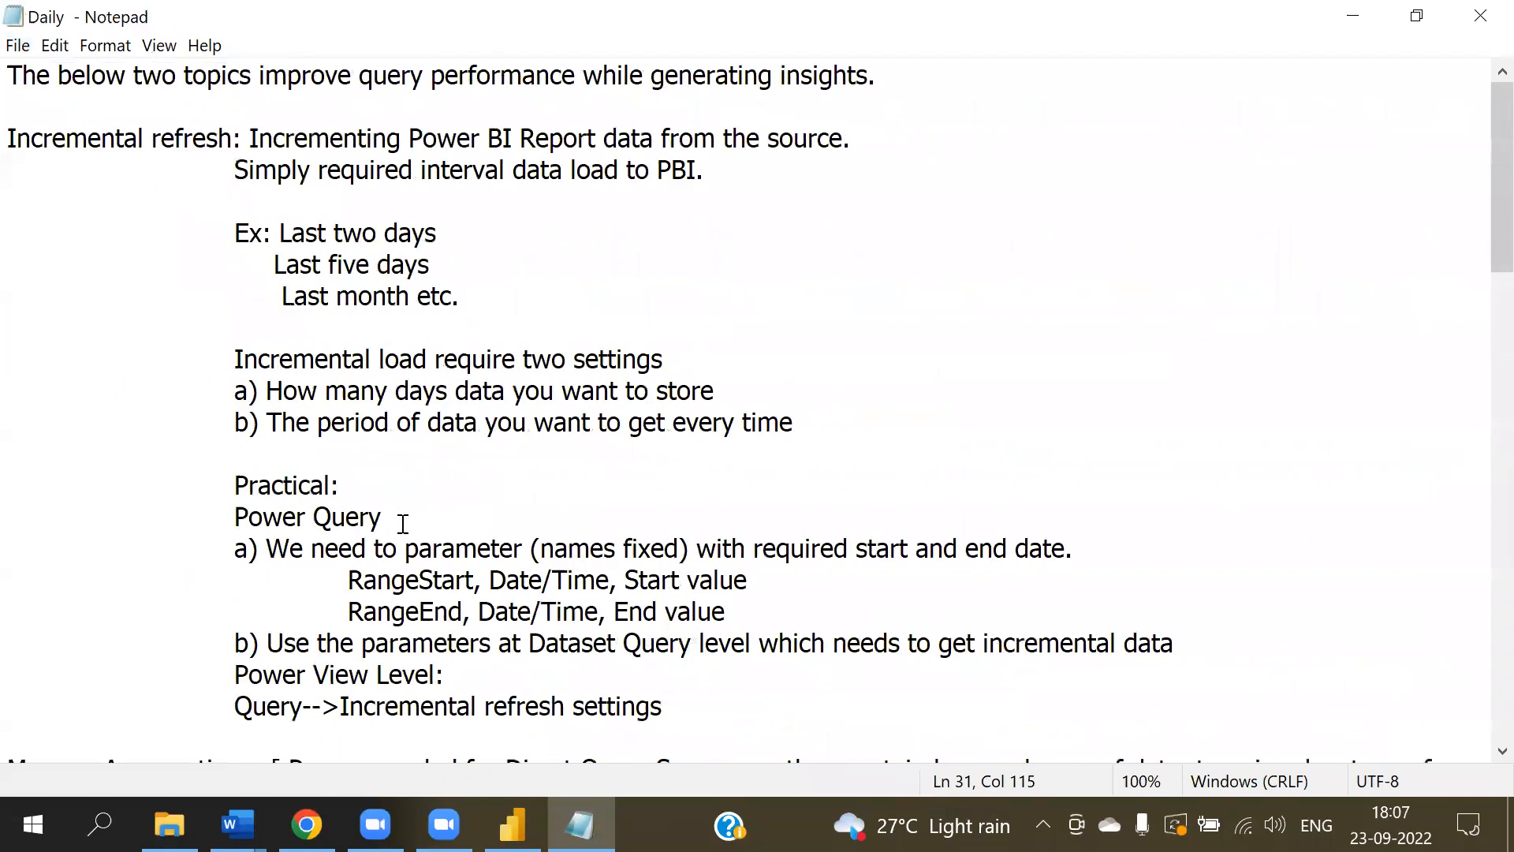
{"action": "scroll", "coordinate": [403, 524], "scroll_direction": "down", "scroll_amount": 13}
{"action": "left_click", "coordinate": [86, 295]}
{"action": "key", "text": "BackSpace"}
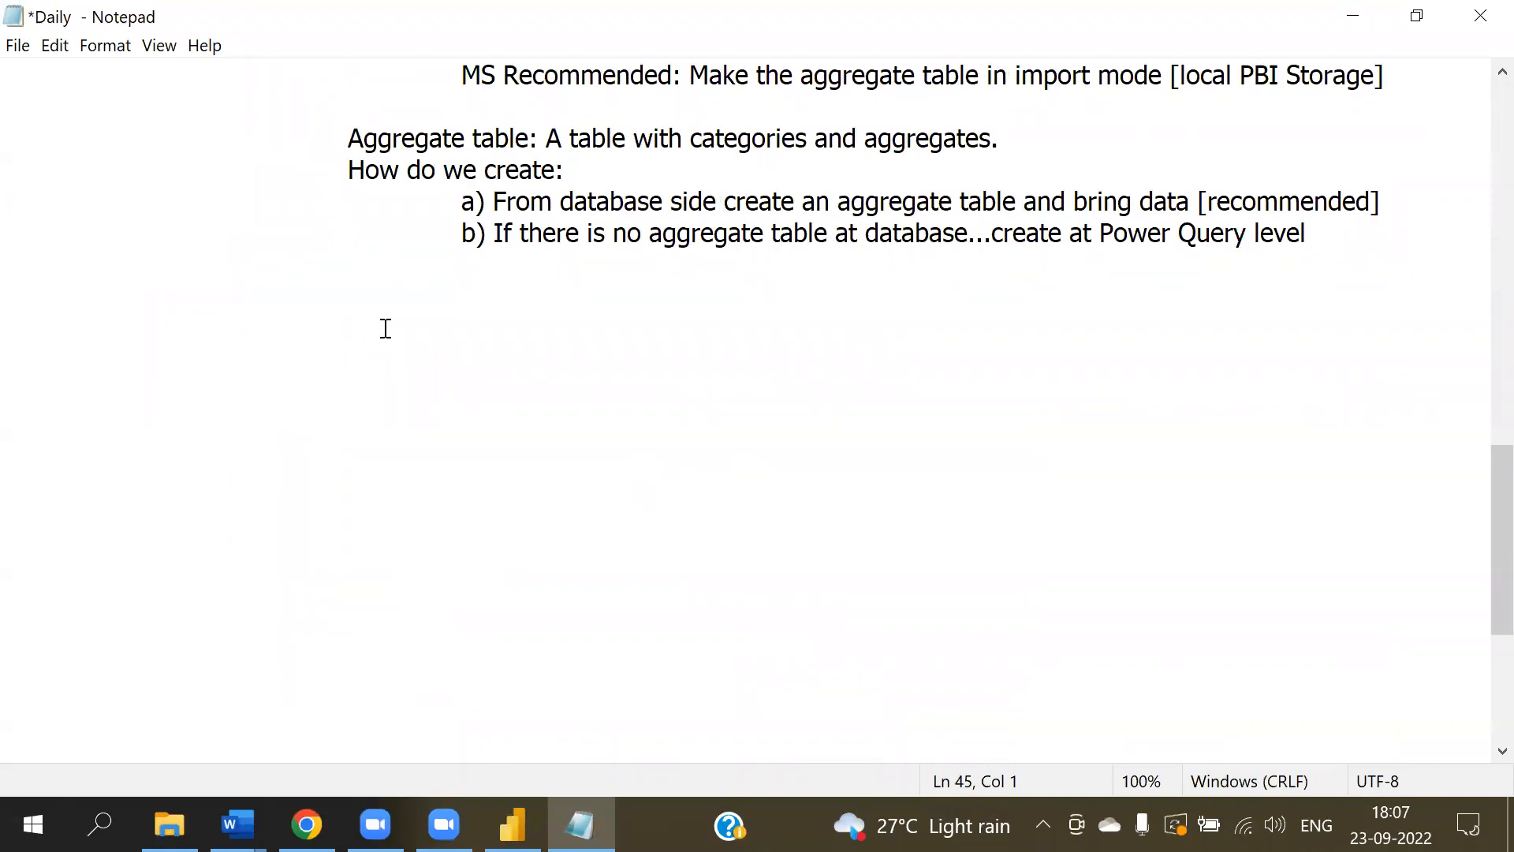
- Switch to Power BI Desktop and open the recent report 'Vinaytech Business Details Data Mart Extract Transf...'
{"action": "left_click", "coordinate": [513, 824]}
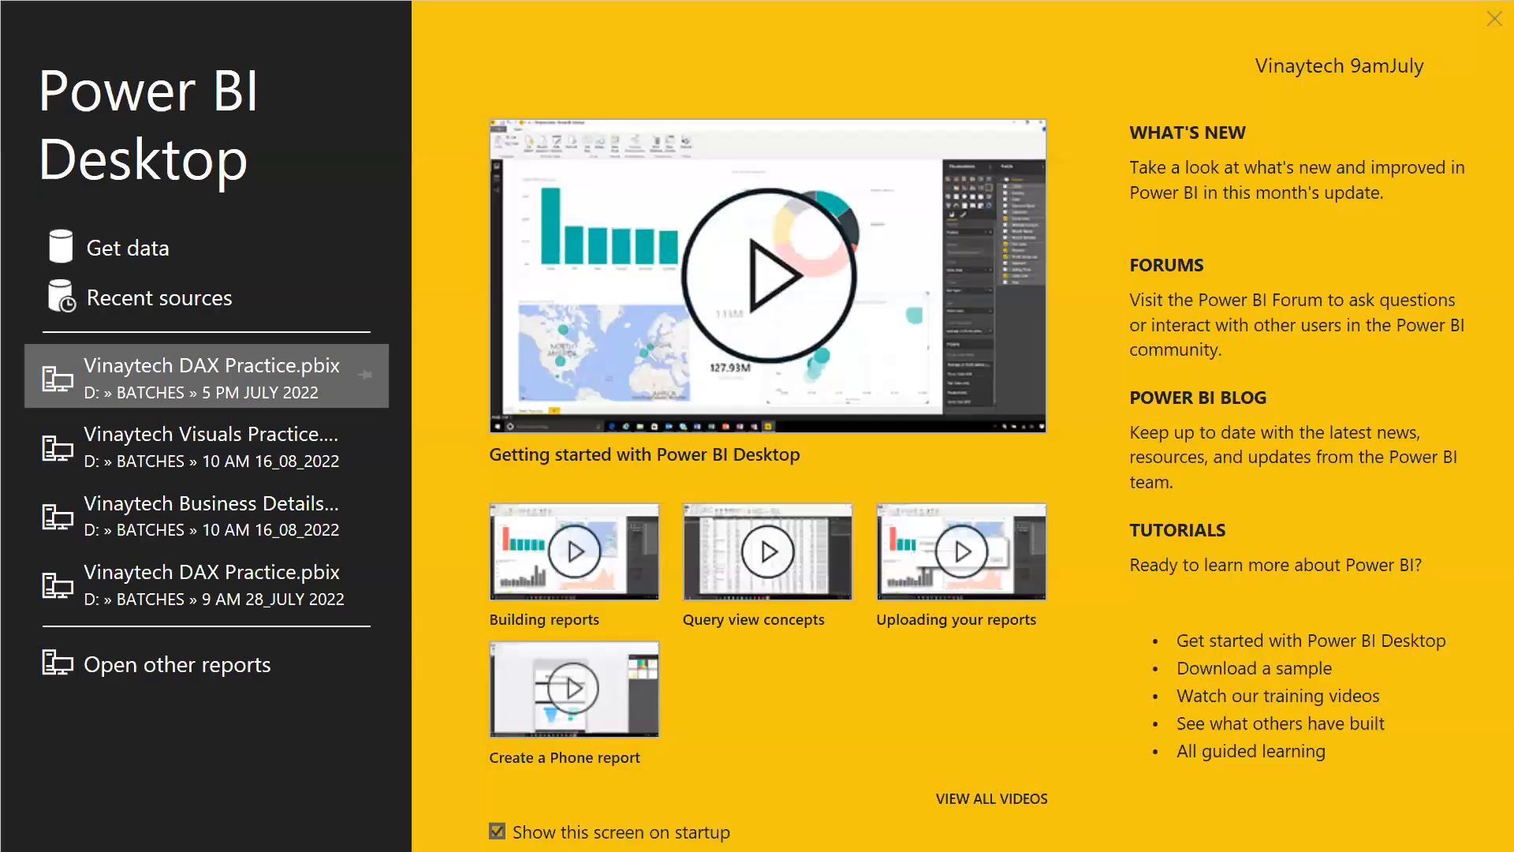
{"action": "left_click", "coordinate": [1482, 22]}
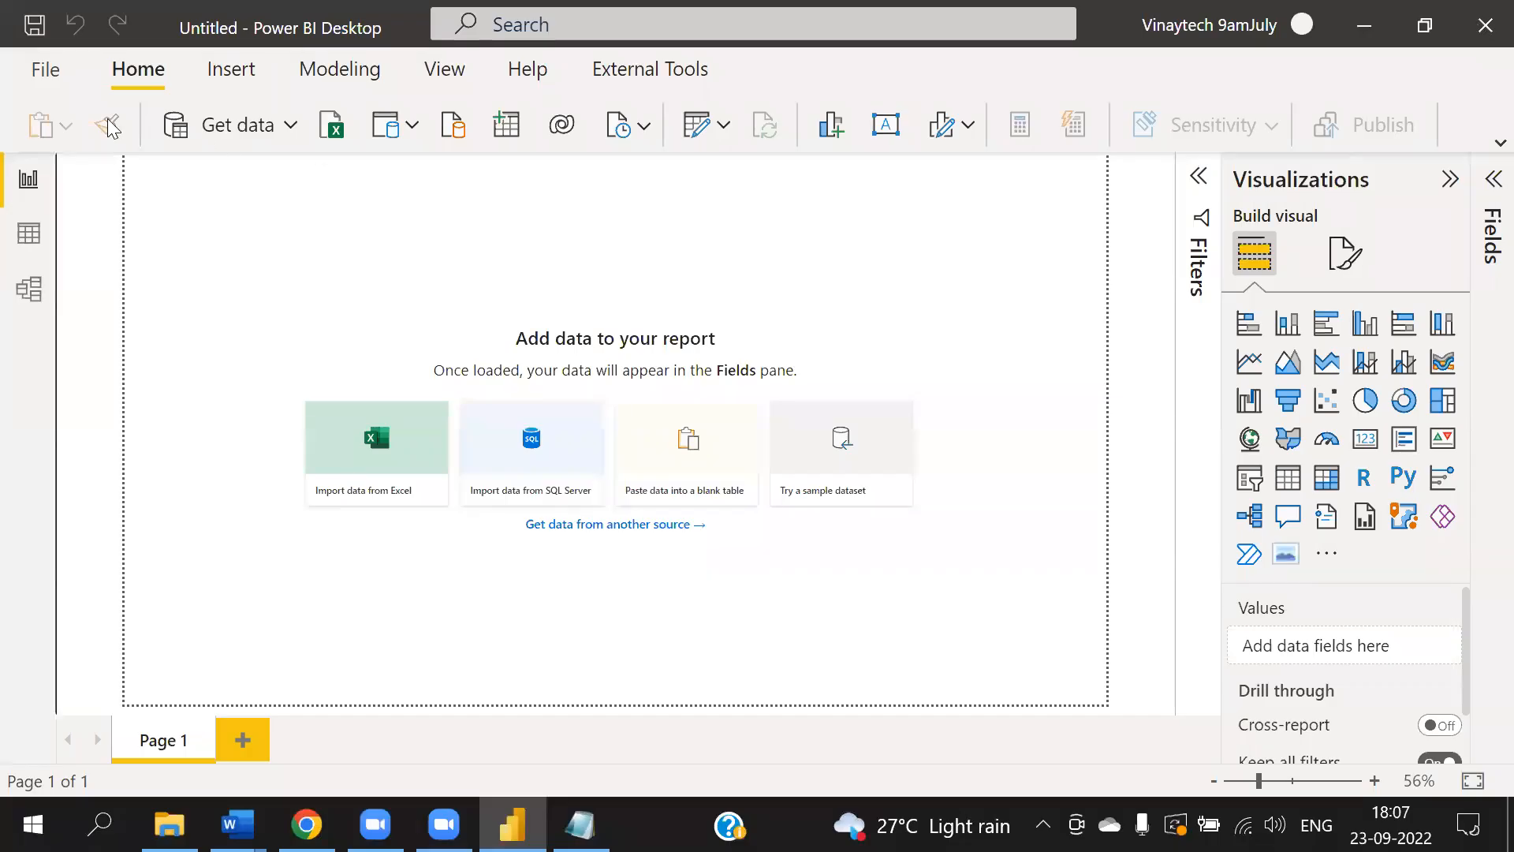
{"action": "left_click", "coordinate": [45, 72]}
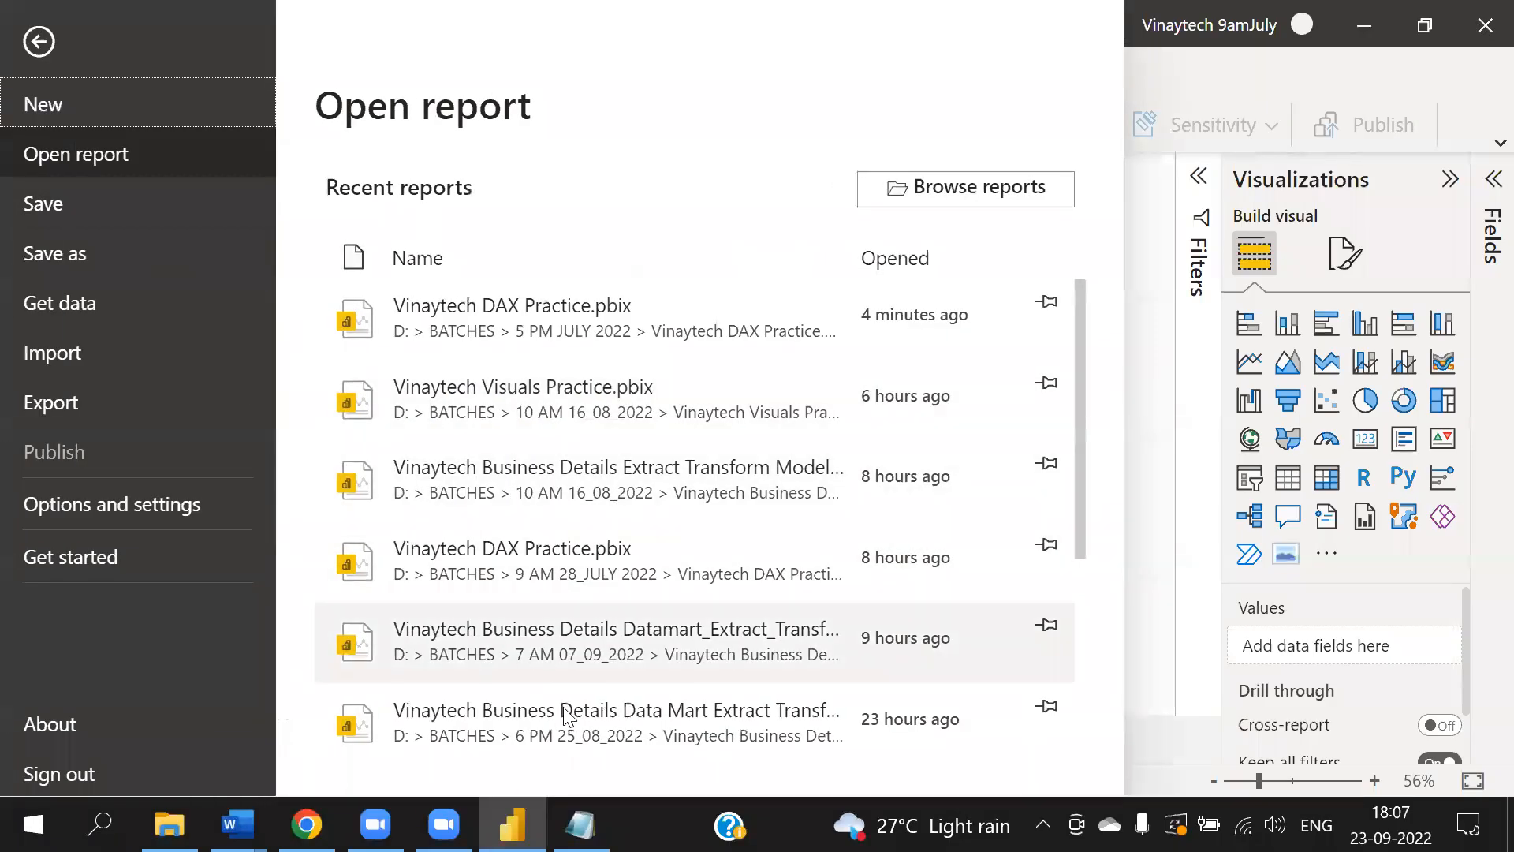
{"action": "left_click", "coordinate": [611, 730]}
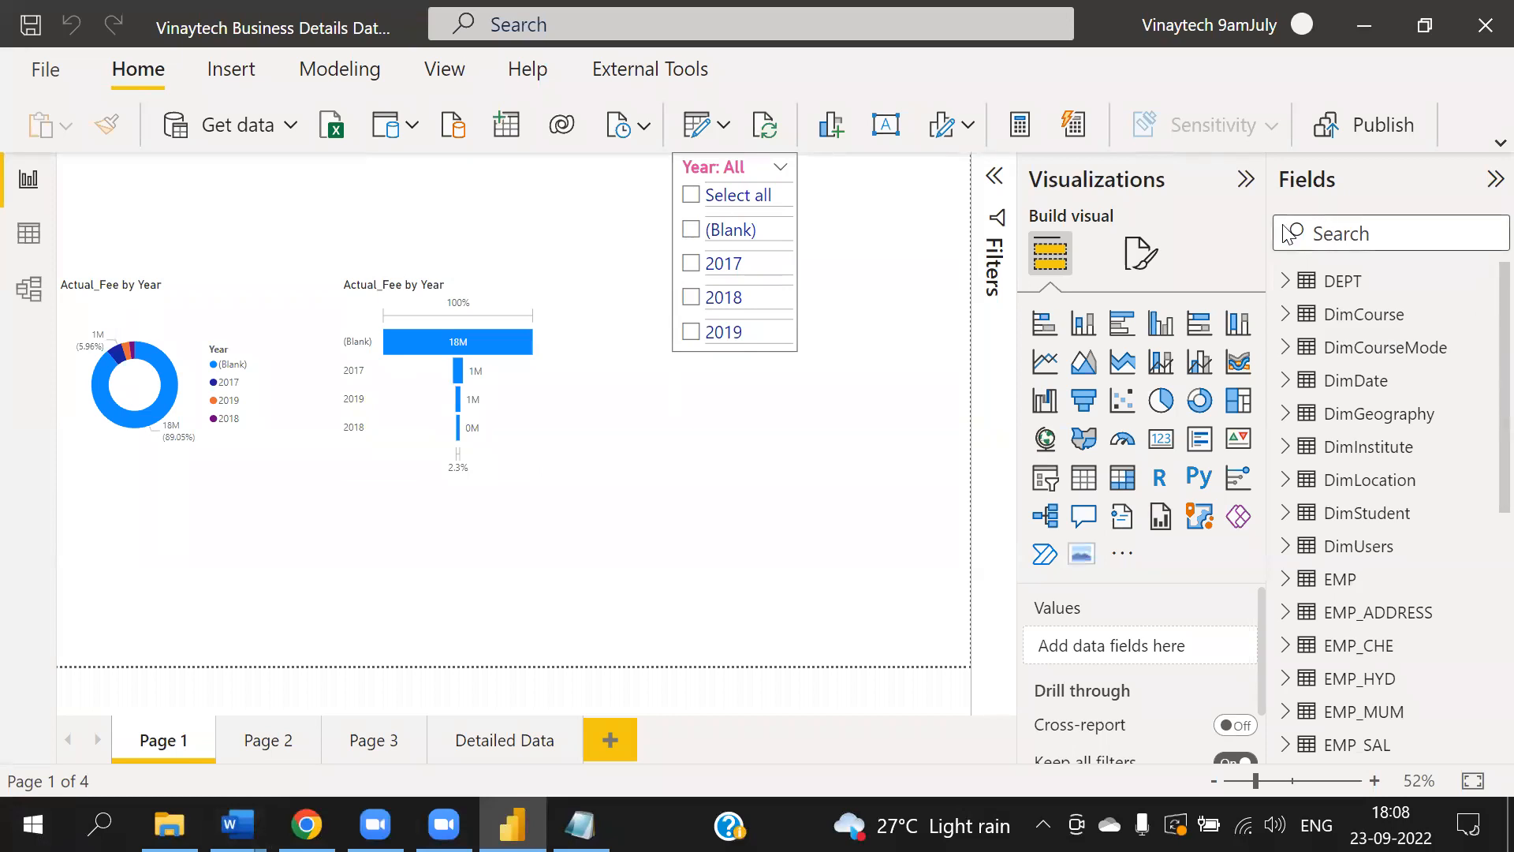
{"action": "right_click", "coordinate": [1481, 421]}
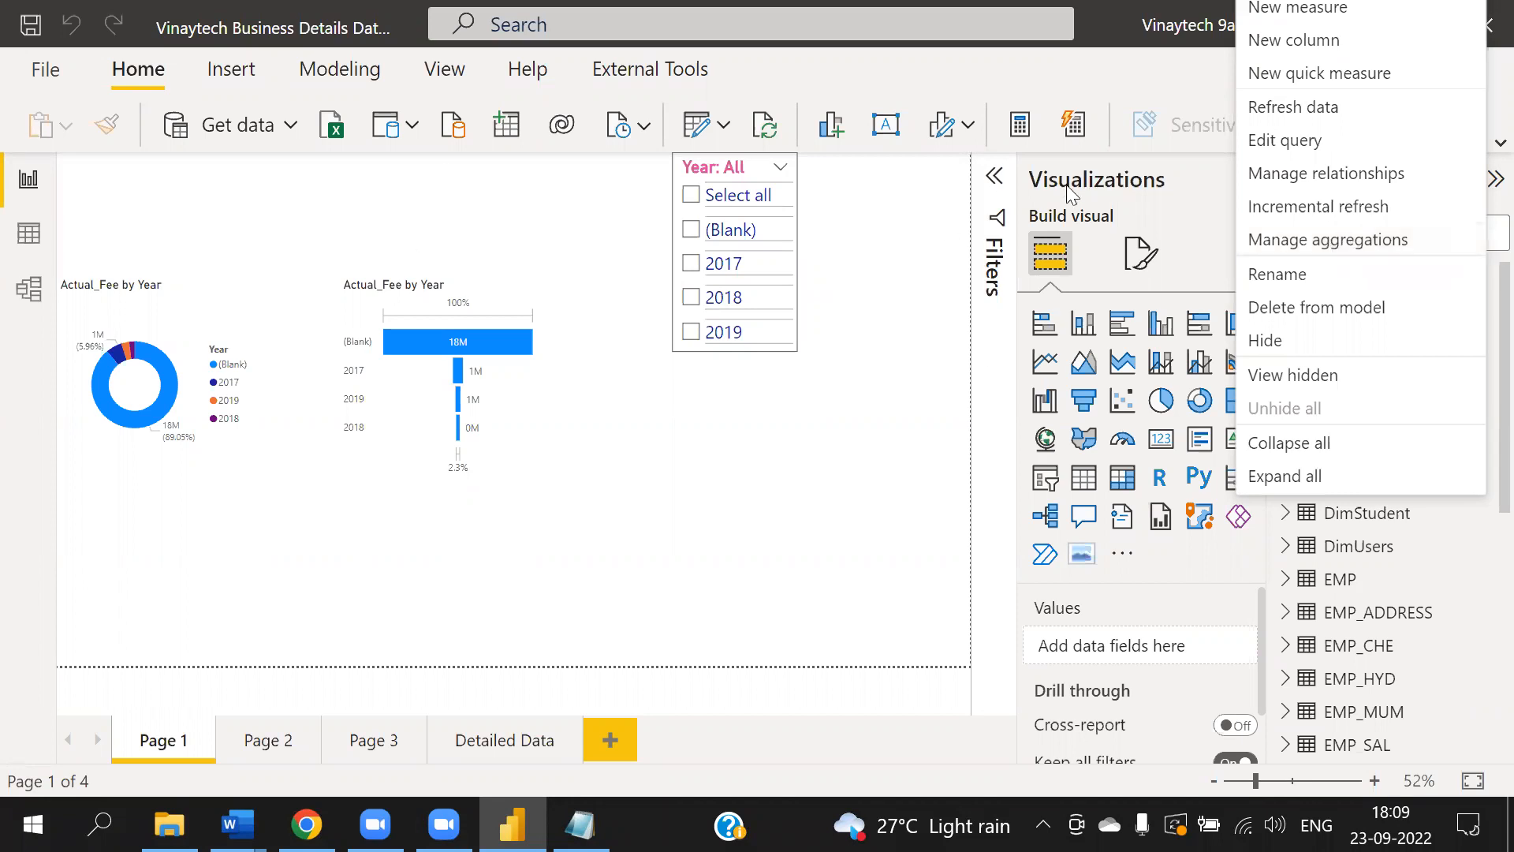
{"action": "left_click", "coordinate": [733, 332]}
{"action": "left_click", "coordinate": [716, 327]}
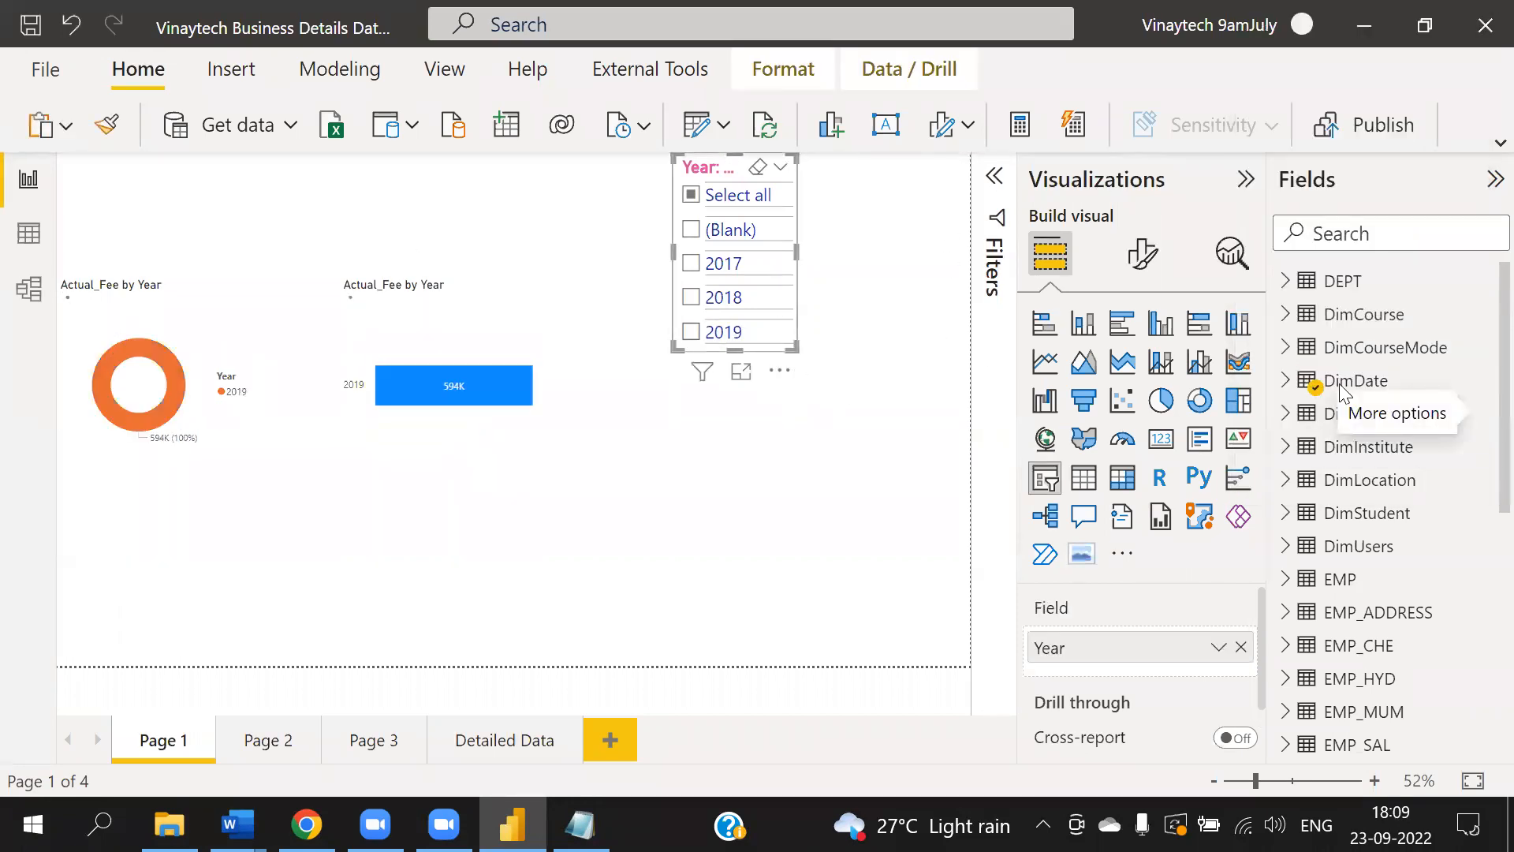
- Expand the DimDate table in the Fields pane to inspect its fields
{"action": "left_click", "coordinate": [1310, 387]}
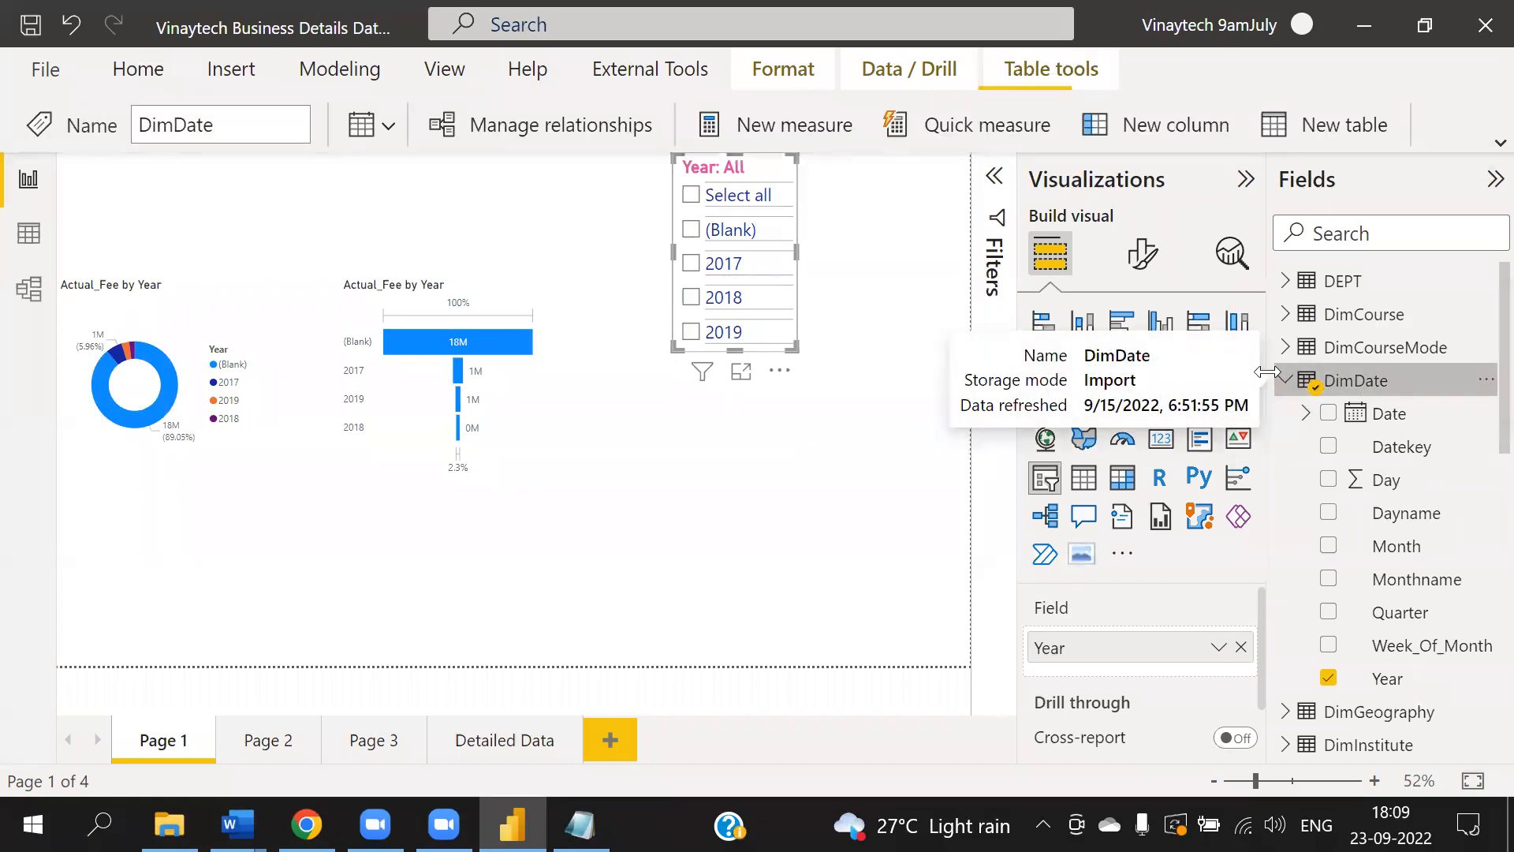
{"action": "left_click", "coordinate": [1311, 388]}
{"action": "left_click", "coordinate": [877, 440]}
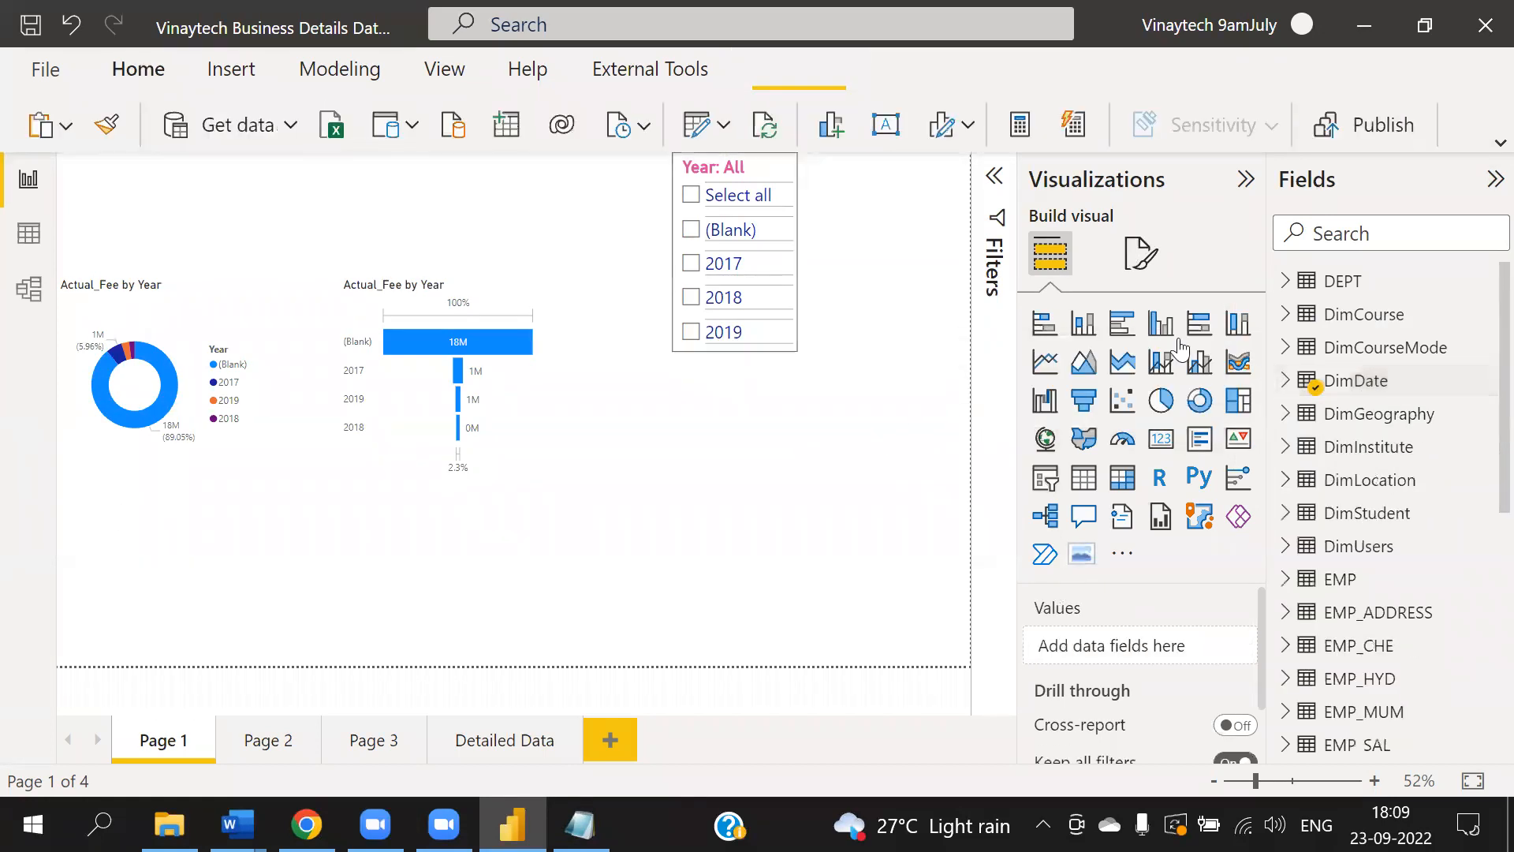
- Open the DimDate table's options and point to Mark as date table
{"action": "left_click", "coordinate": [1486, 447]}
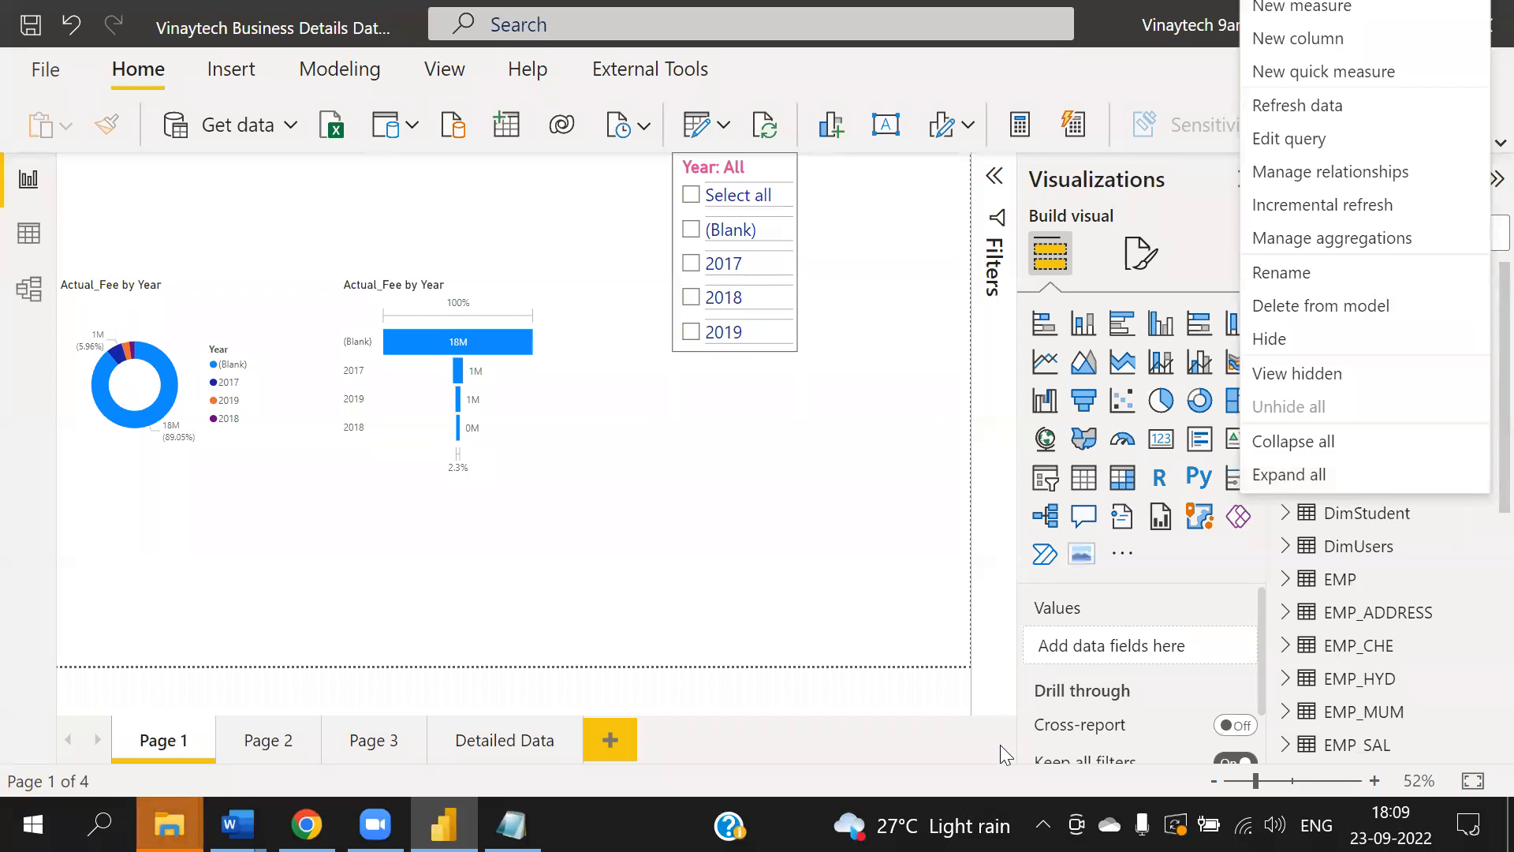
{"action": "left_click", "coordinate": [786, 531]}
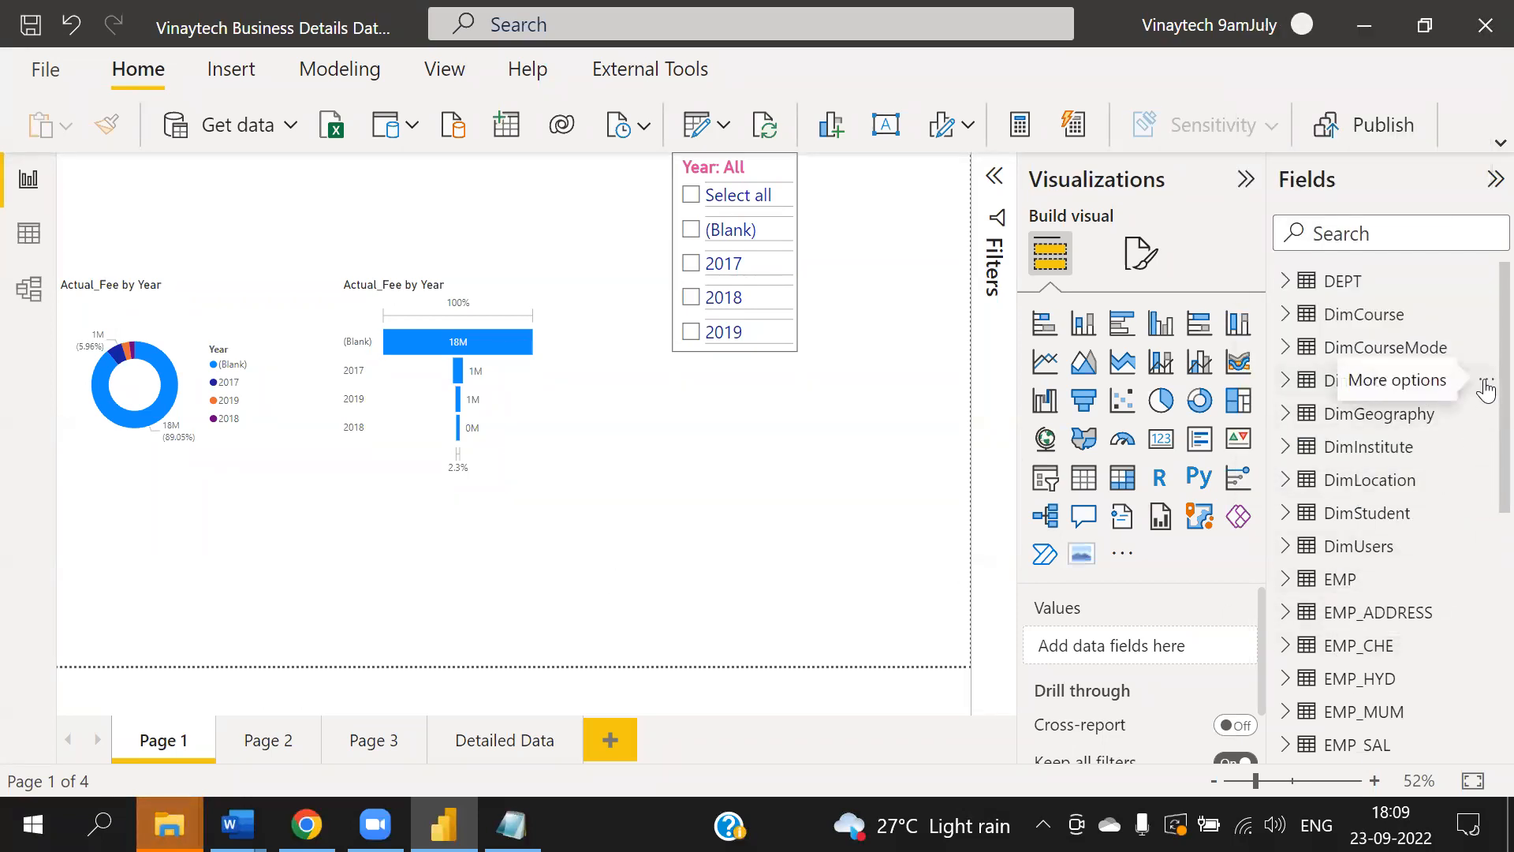
{"action": "left_click", "coordinate": [1486, 388]}
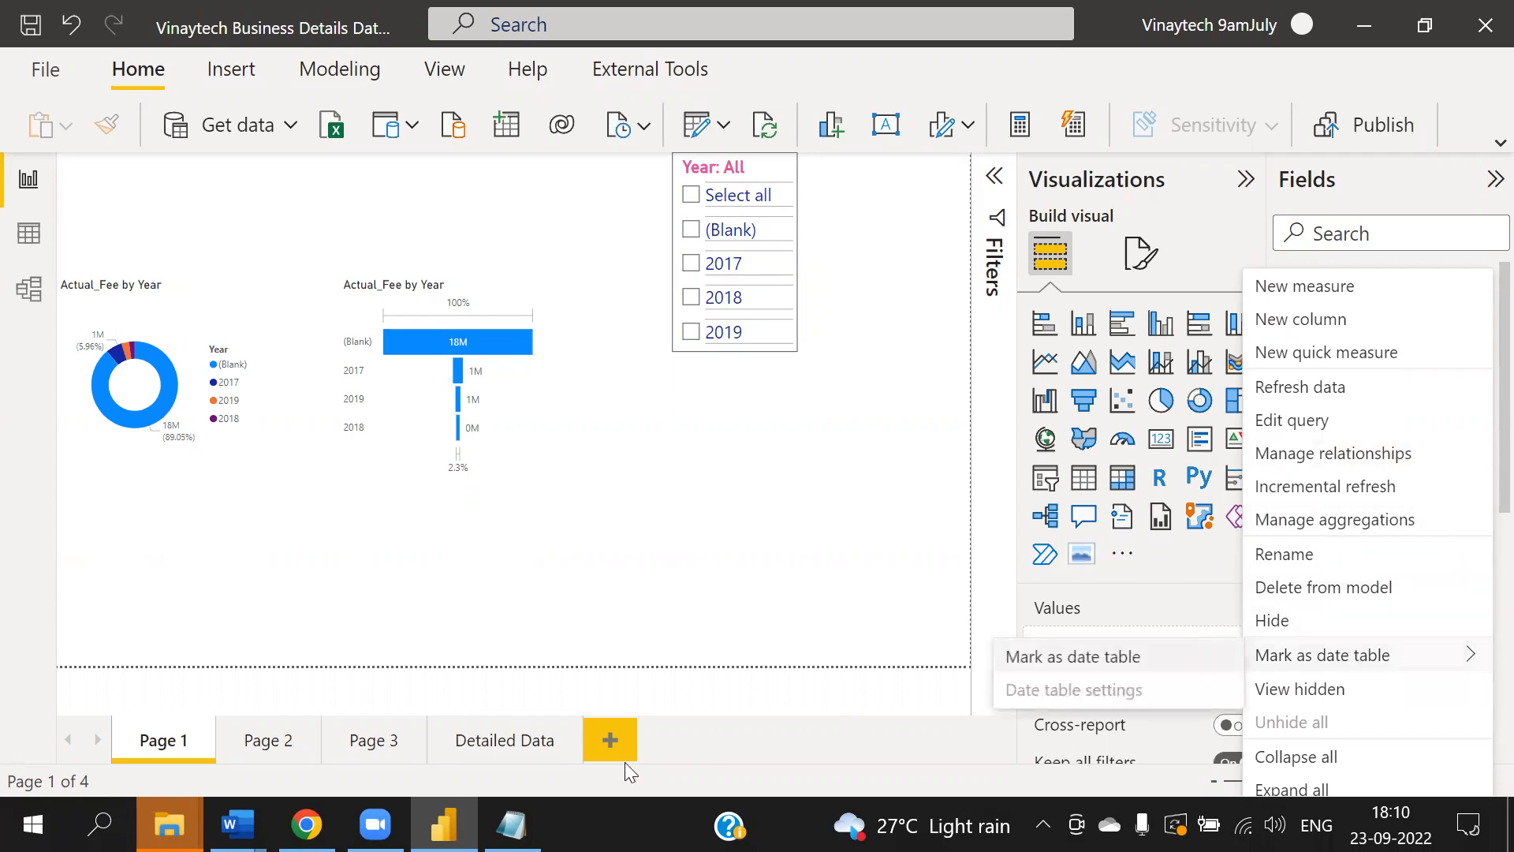
- Switch to Notepad and add the heading 'Mark as Date Table:' at the end of the notes
{"action": "left_click", "coordinate": [512, 824]}
{"action": "left_click", "coordinate": [229, 338]}
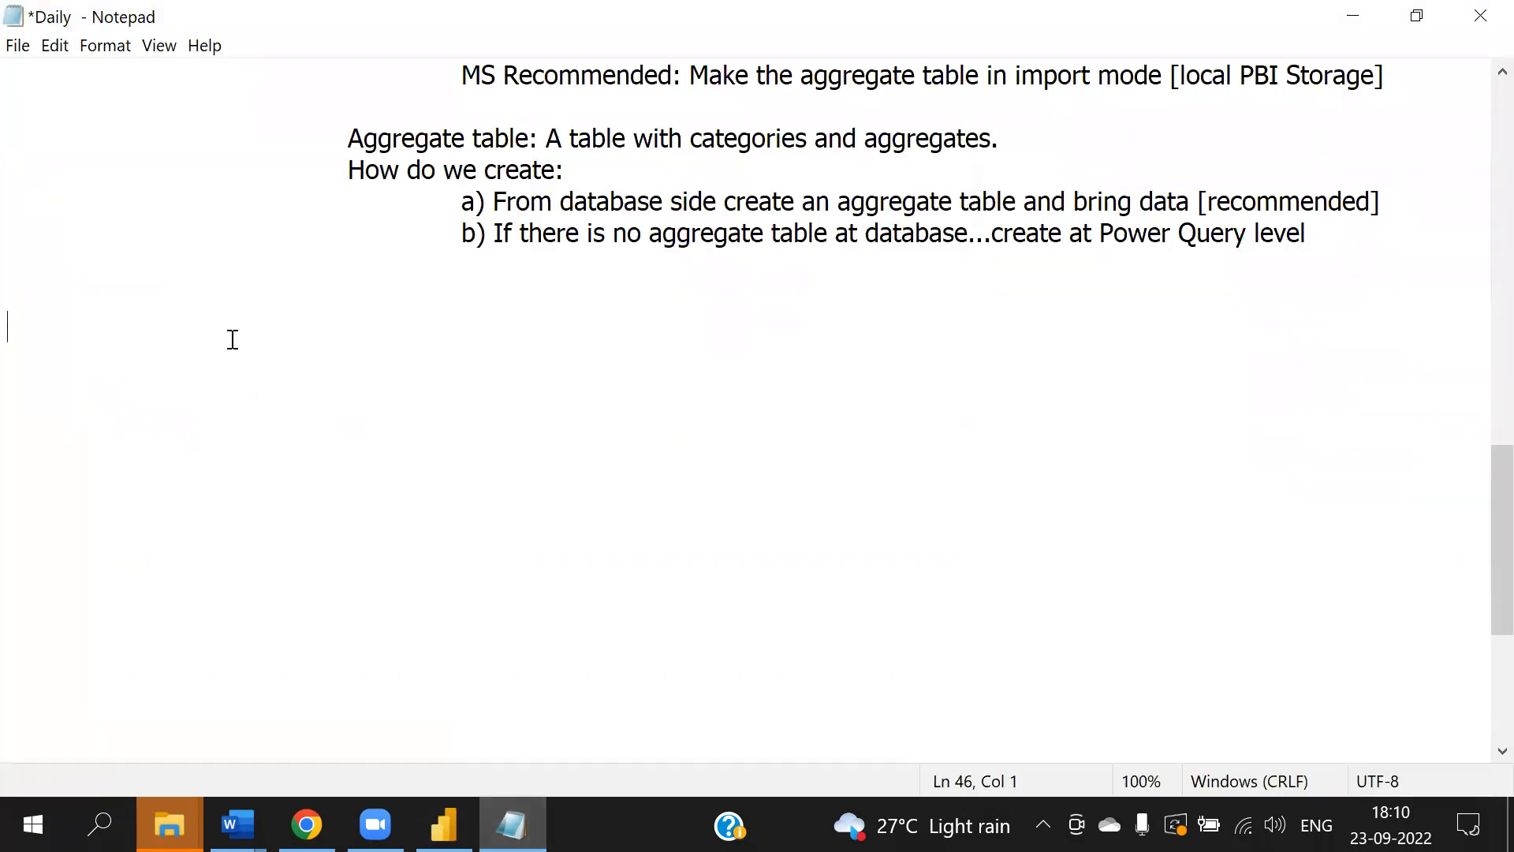
{"action": "type", "text": "Mark as "}
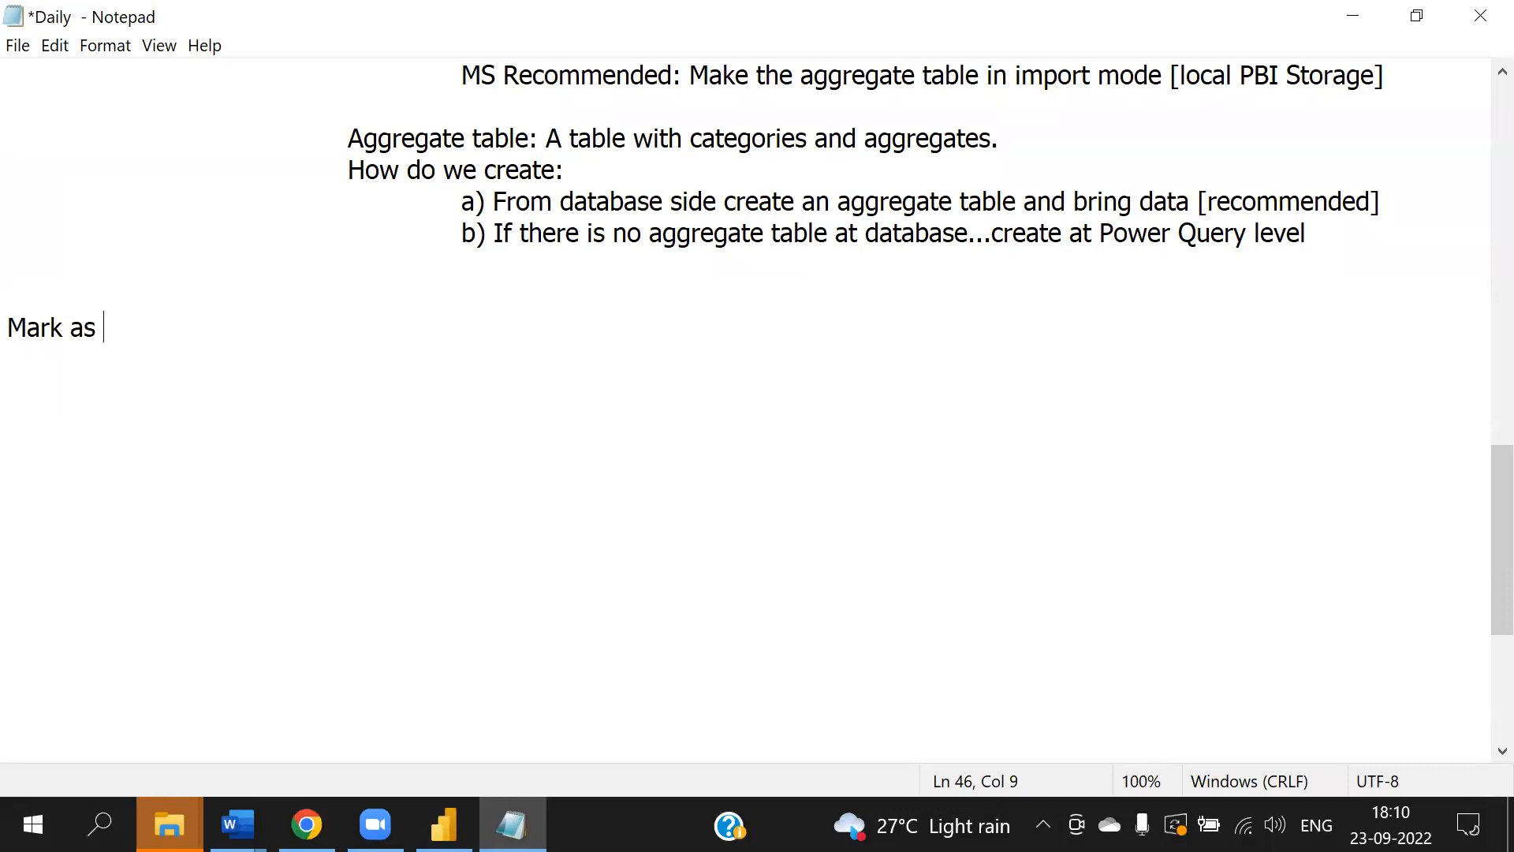
{"action": "type", "text": "Date Table:"}
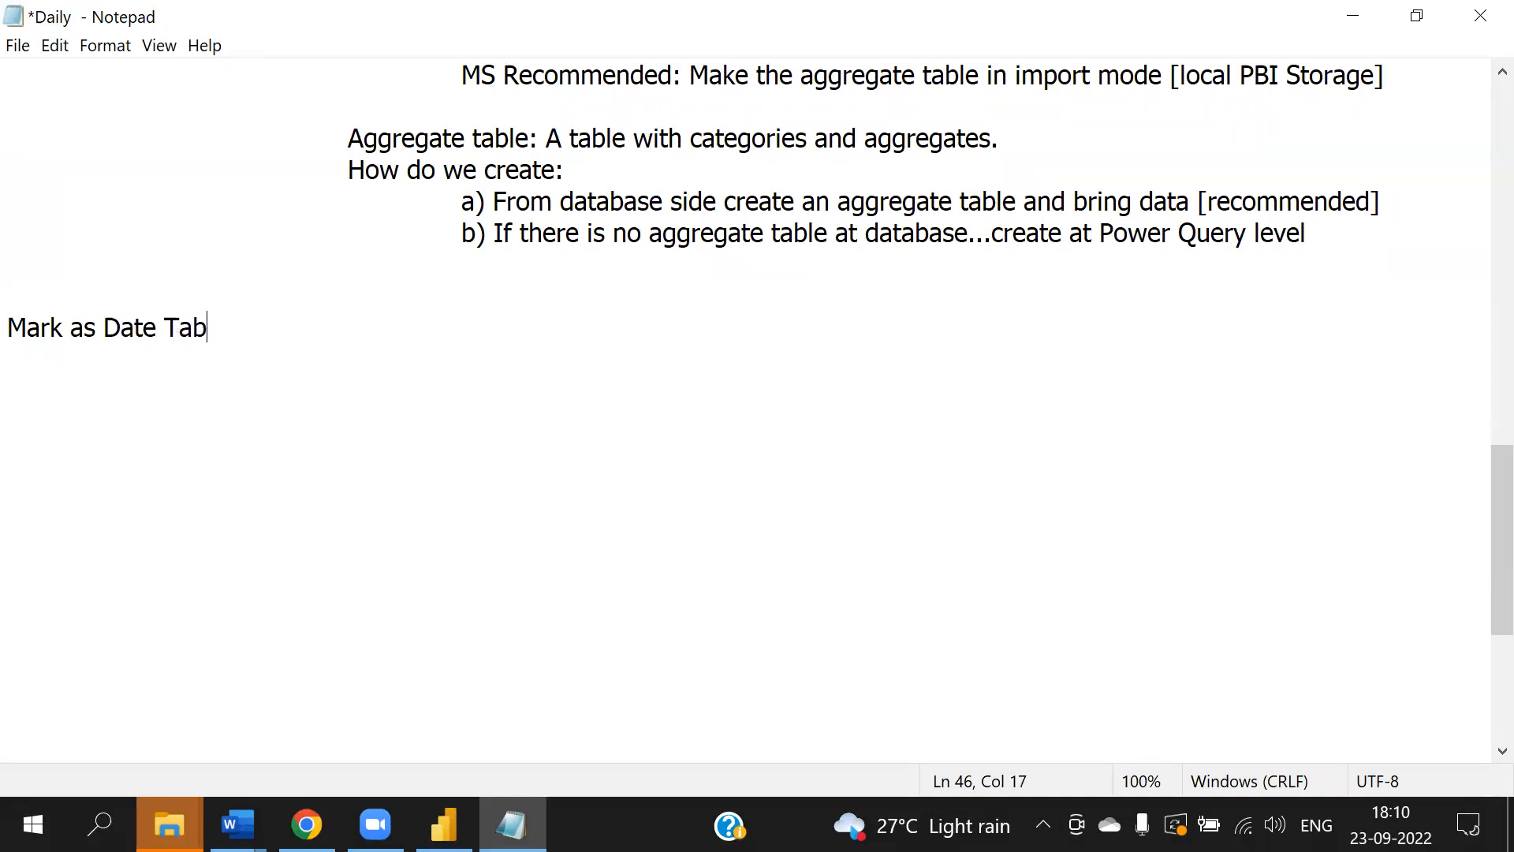
- Under the Mark as Date Table heading, add the indented line 'This is available for the tables having at least one date.'
{"action": "key", "text": "Return"}
{"action": "key", "text": "Tab"}
{"action": "key", "text": "Tab"}
{"action": "type", "text": "Here"}
{"action": "key", "text": "BackSpace"}
{"action": "key", "text": "BackSpace"}
{"action": "key", "text": "BackSpace"}
{"action": "key", "text": "BackSpace"}
{"action": "key", "text": "BackSpace"}
{"action": "type", "text": "This is"}
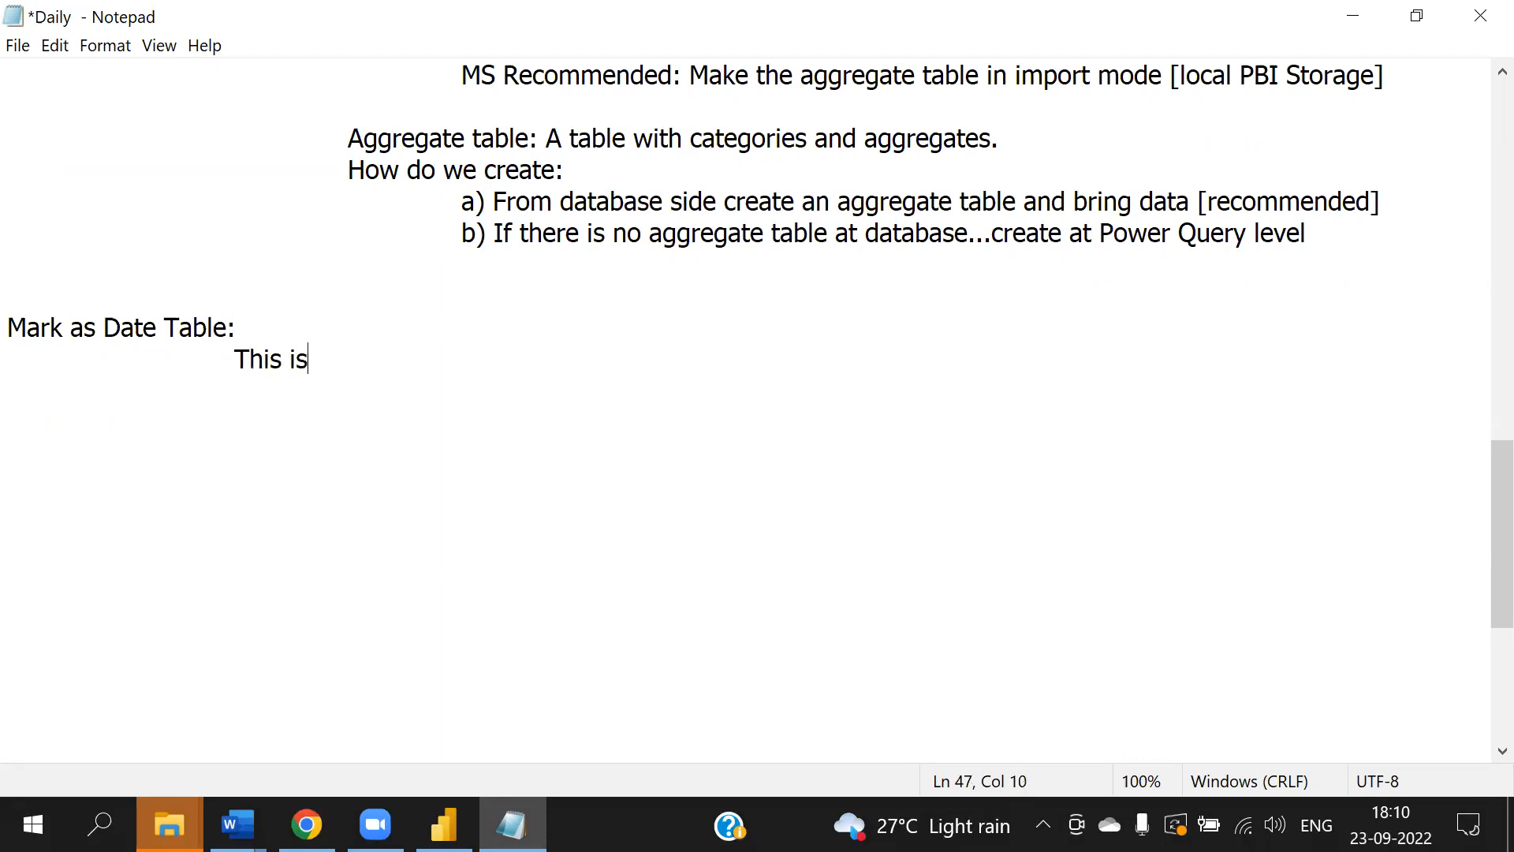
{"action": "type", "text": " available fo"}
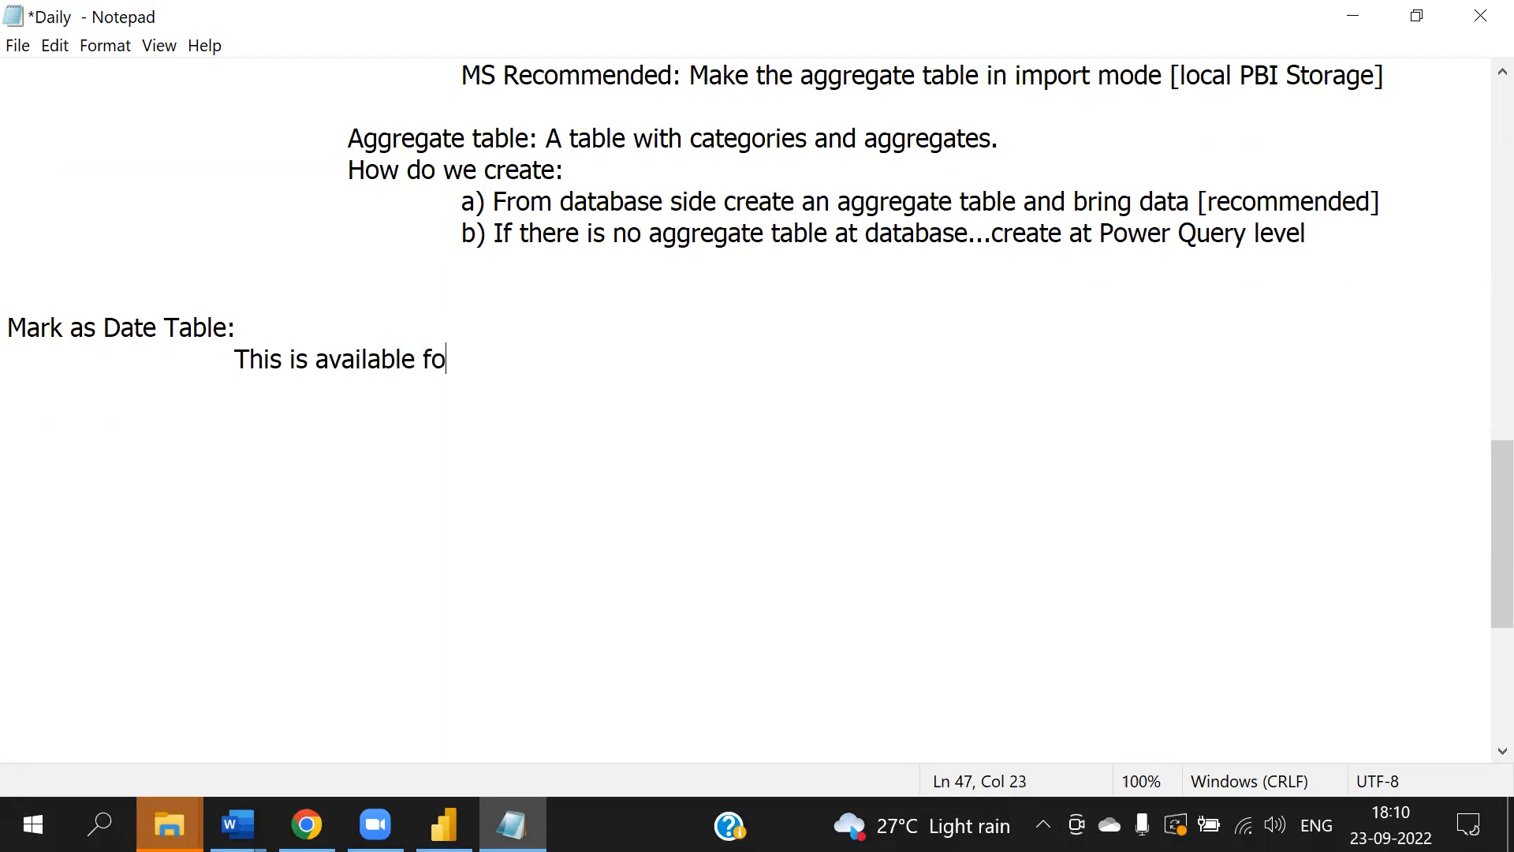
{"action": "type", "text": "r the tables"}
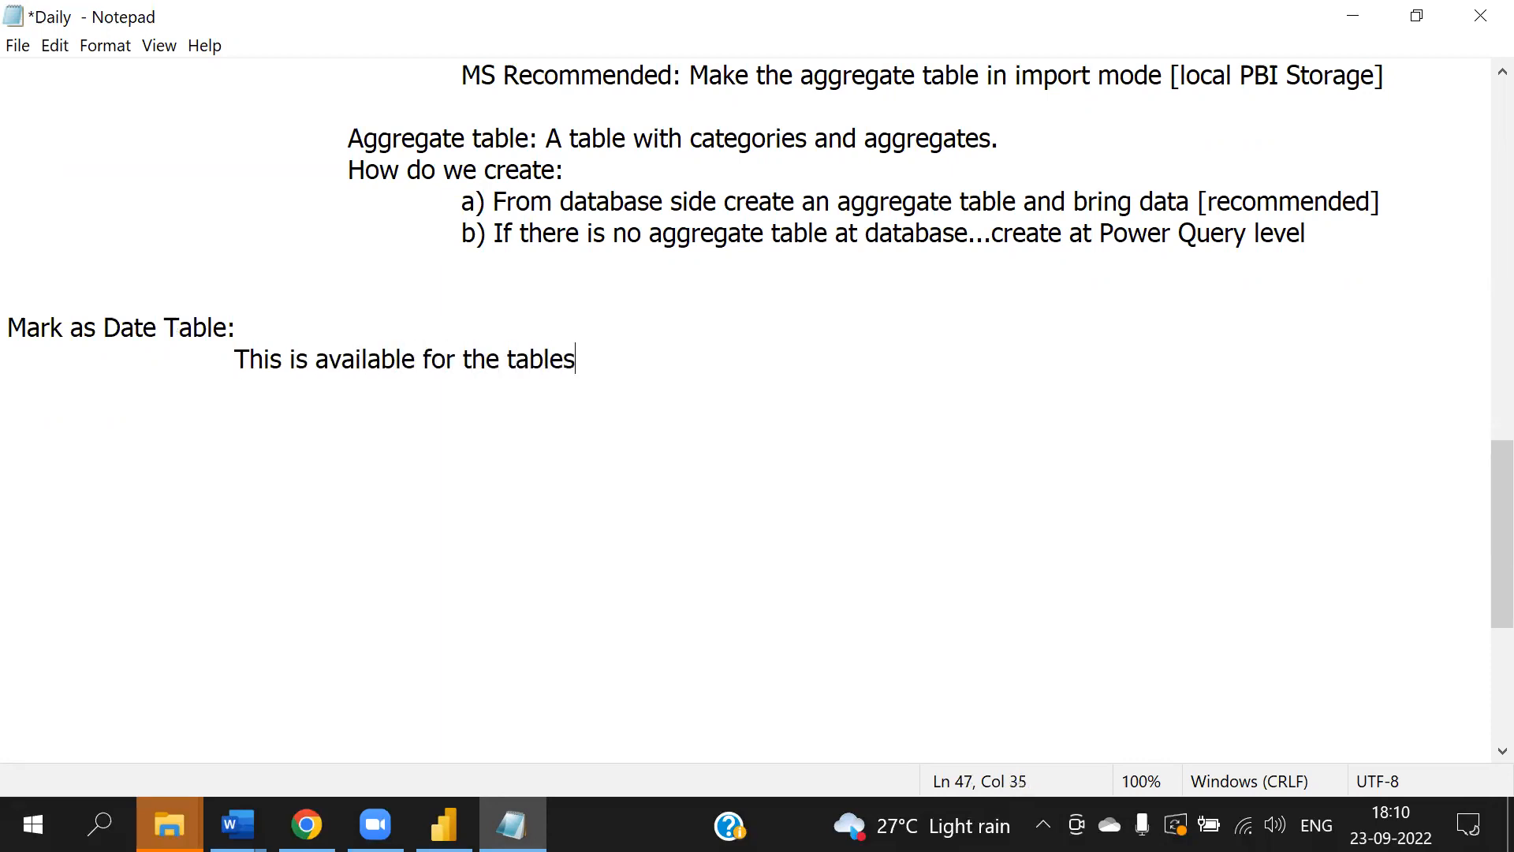
{"action": "type", "text": " having "}
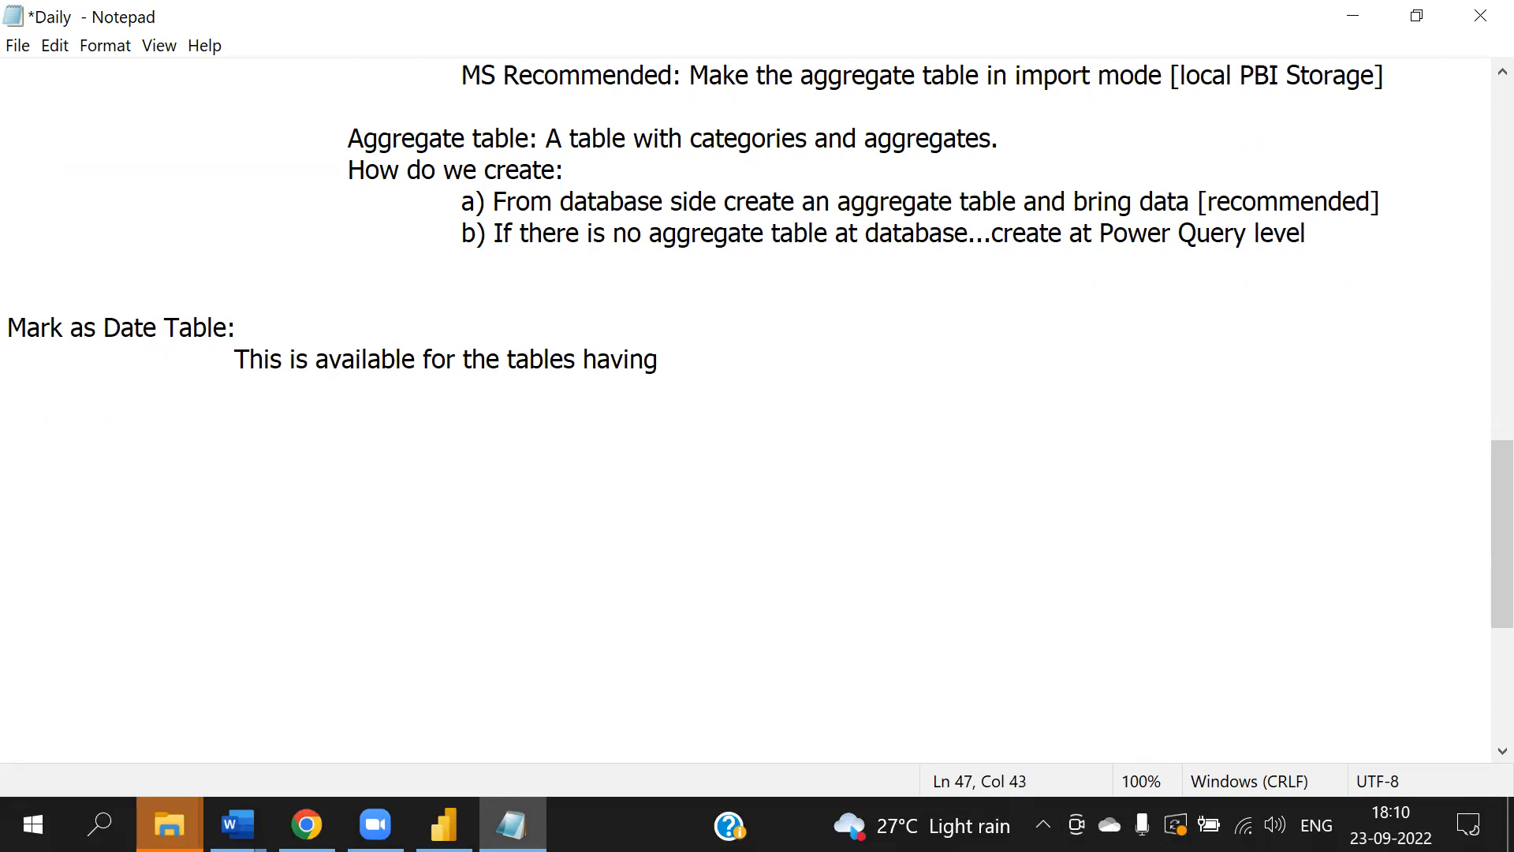
{"action": "type", "text": "at lease"}
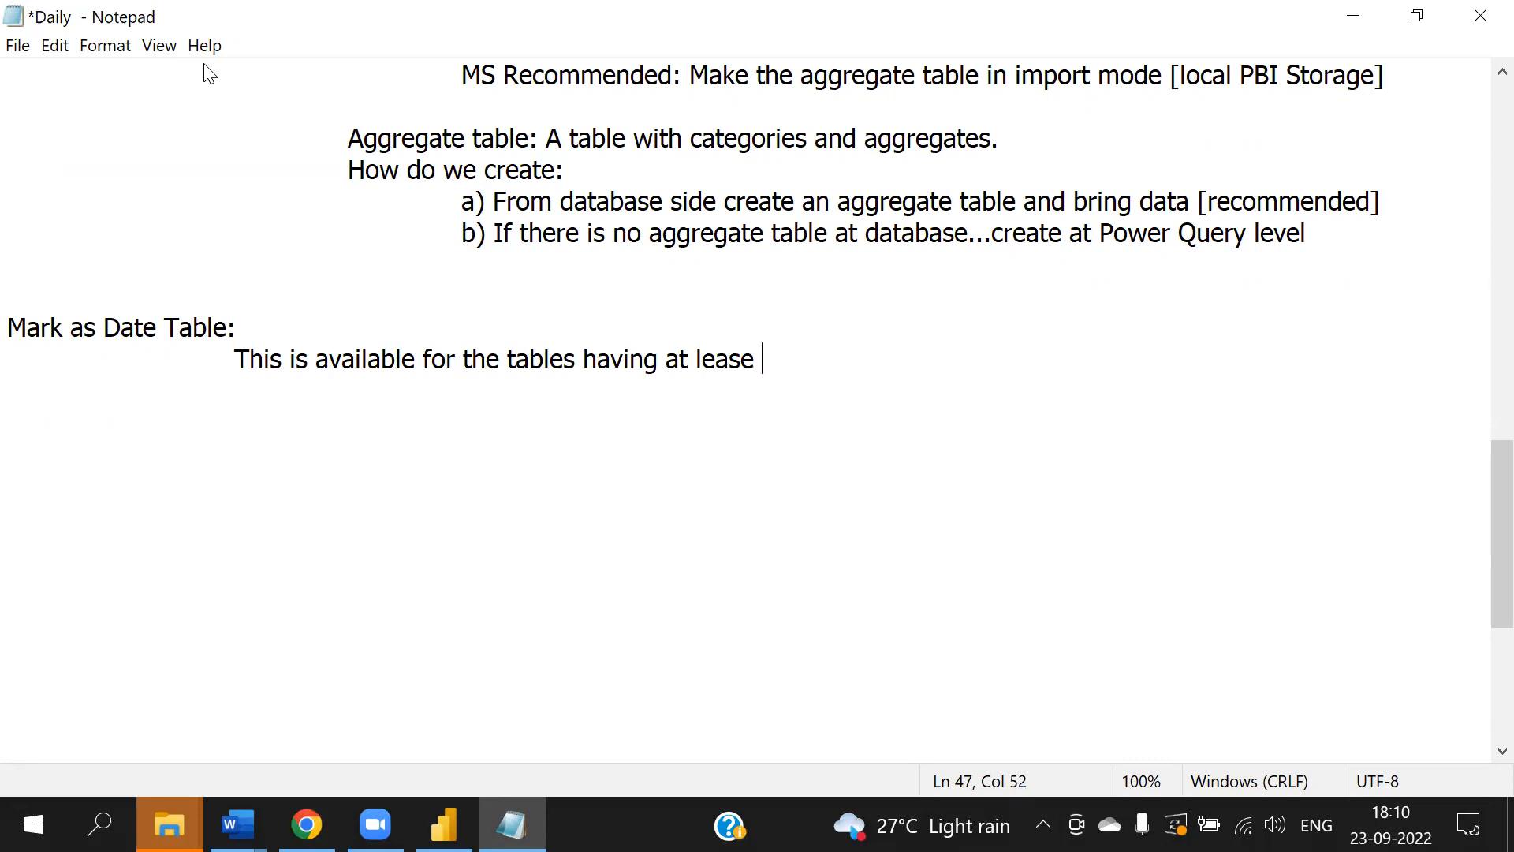
{"action": "left_click", "coordinate": [822, 367]}
{"action": "key", "text": "BackSpace"}
{"action": "key", "text": "BackSpace"}
{"action": "type", "text": "t"}
{"action": "type", "text": "one ds"}
{"action": "key", "text": "BackSpace"}
{"action": "type", "text": "ate."}
{"action": "key", "text": "Return"}
{"action": "key", "text": "Tab"}
{"action": "key", "text": "Tab"}
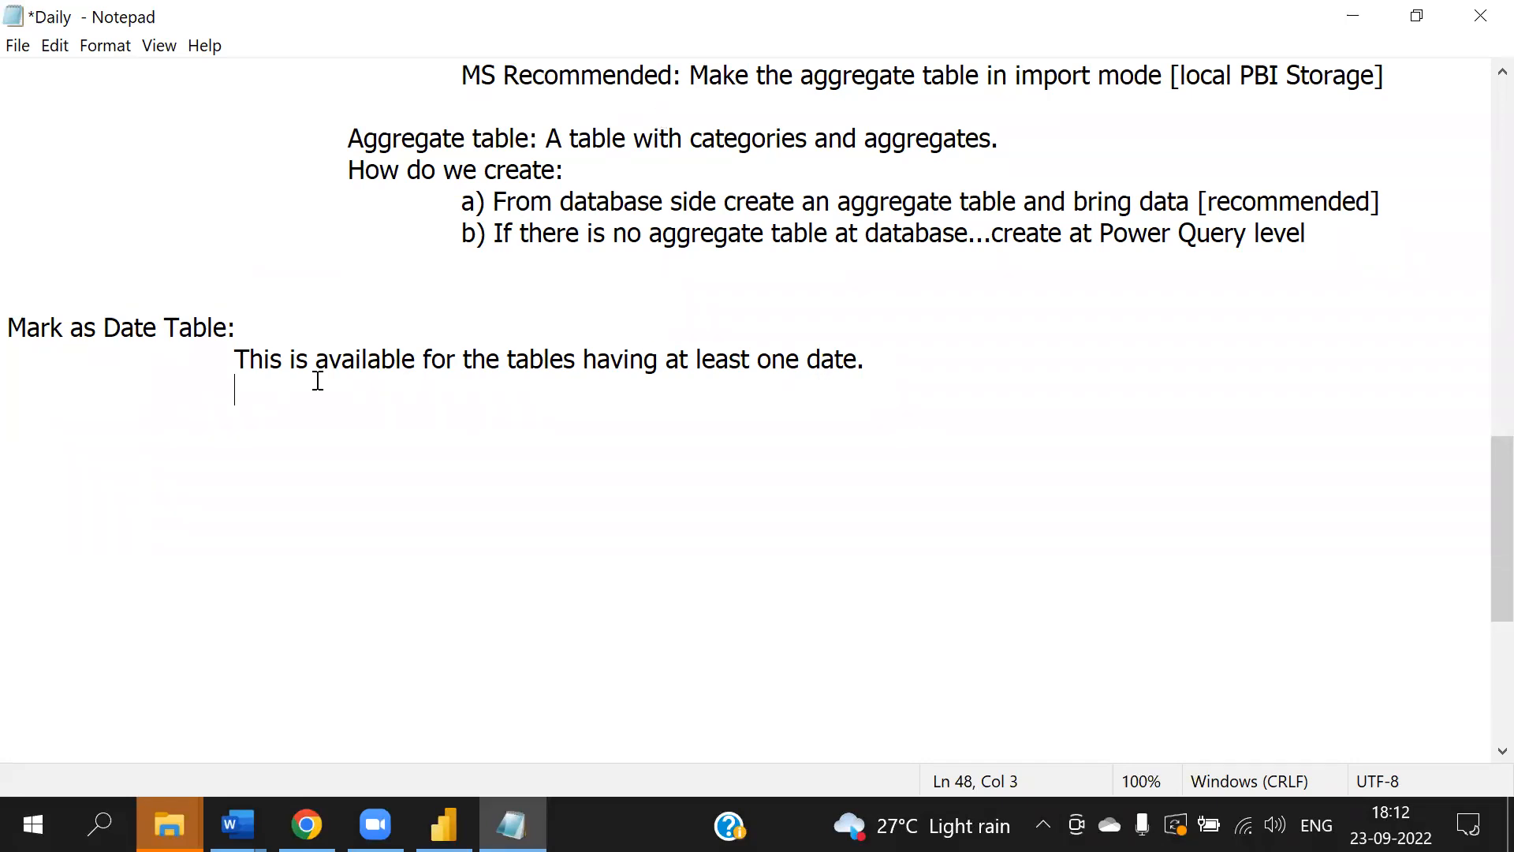
- Change the end of that line to 'at least one date column.' and start a new indented line
{"action": "left_click", "coordinate": [930, 360]}
{"action": "key", "text": "BackSpace"}
{"action": "key", "text": "BackSpace"}
{"action": "type", "text": "e column."}
{"action": "key", "text": "Return"}
{"action": "key", "text": "Tab"}
{"action": "key", "text": "Tab"}
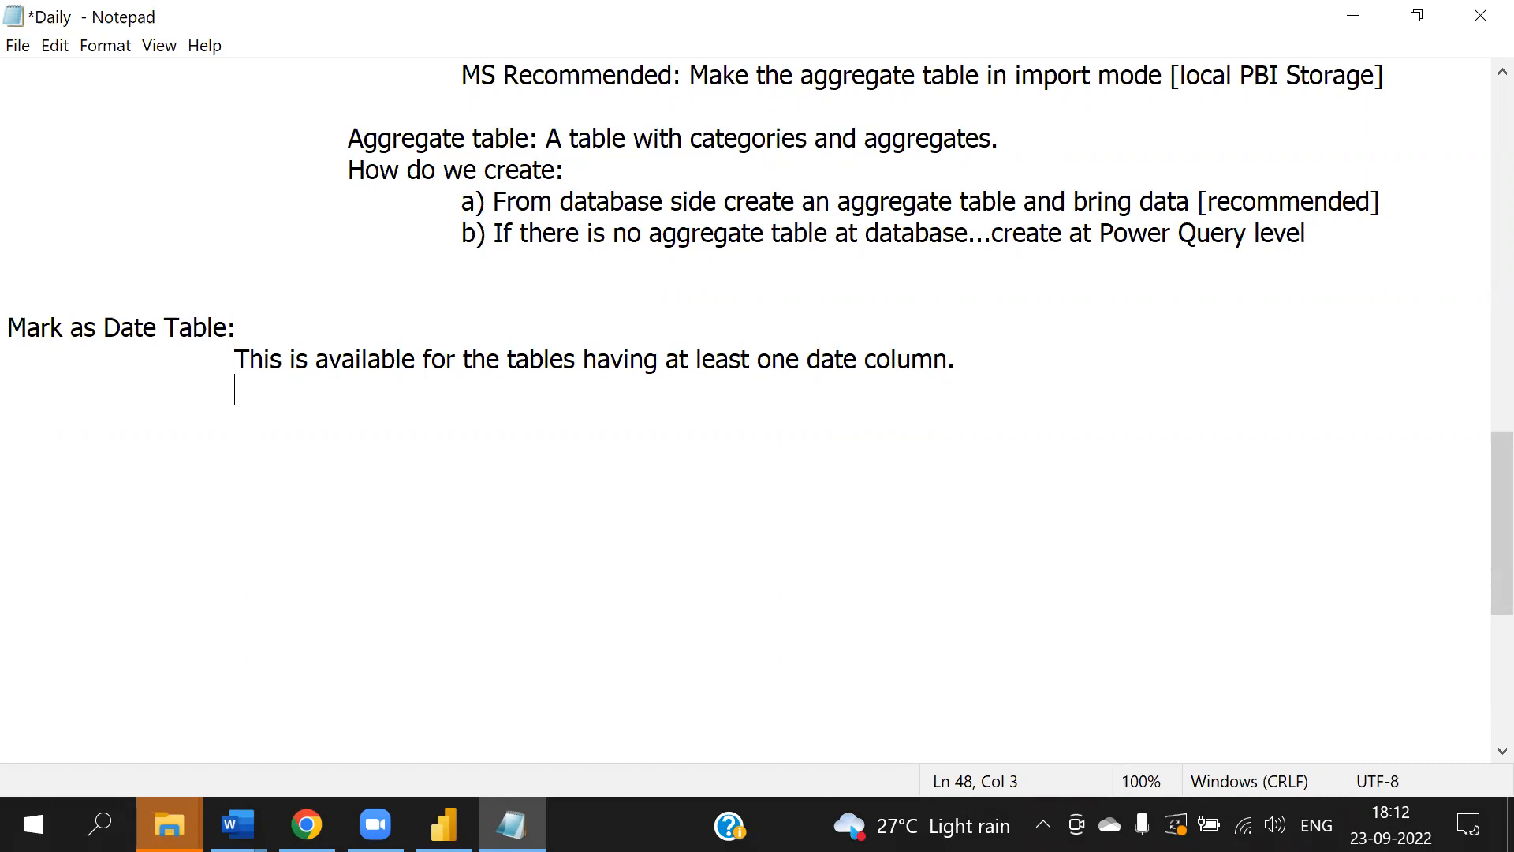
- Add the line 'This concept helps to conside table as date table, so that date time calculations will be faster and better.'
{"action": "type", "text": "This concept help"}
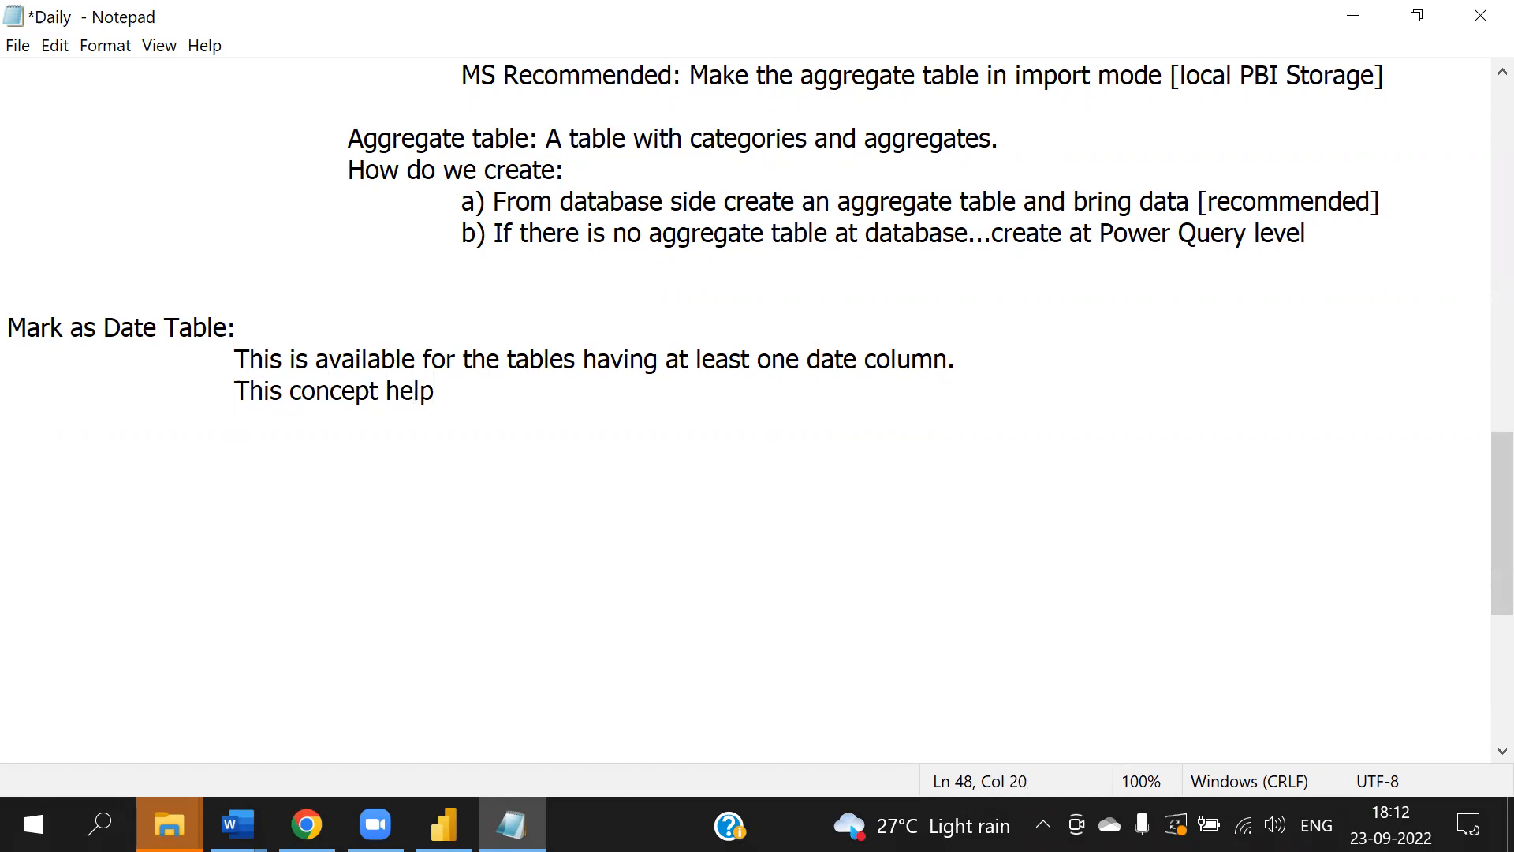
{"action": "type", "text": "s to conside "}
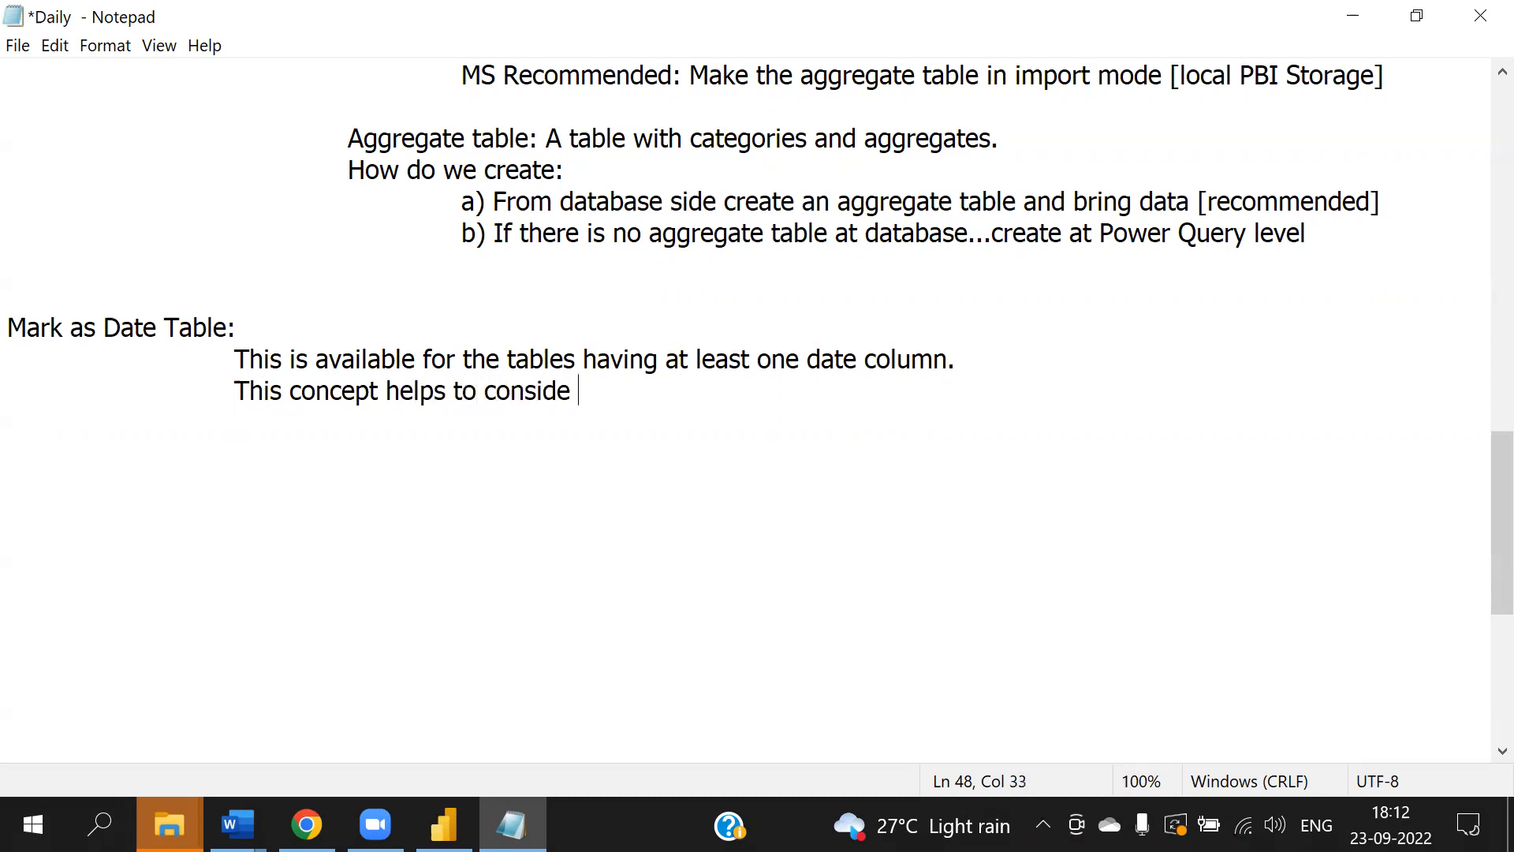
{"action": "type", "text": "tabke"}
{"action": "key", "text": "BackSpace"}
{"action": "key", "text": "BackSpace"}
{"action": "type", "text": "le as date"}
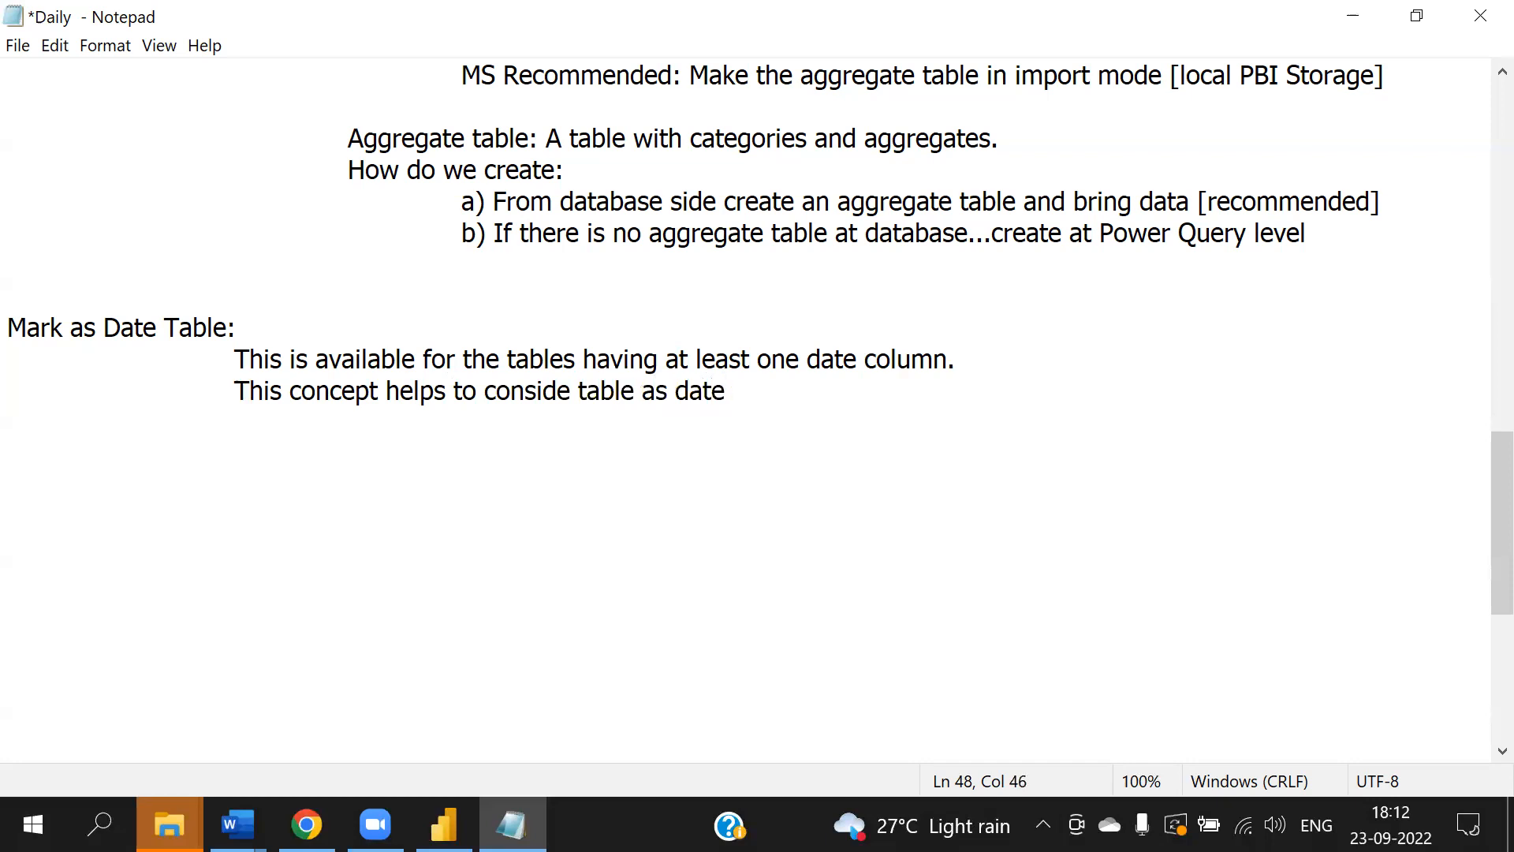
{"action": "type", "text": " table, so gthat"}
{"action": "key", "text": "BackSpace"}
{"action": "key", "text": "BackSpace"}
{"action": "key", "text": "BackSpace"}
{"action": "key", "text": "BackSpace"}
{"action": "key", "text": "BackSpace"}
{"action": "type", "text": "that date "}
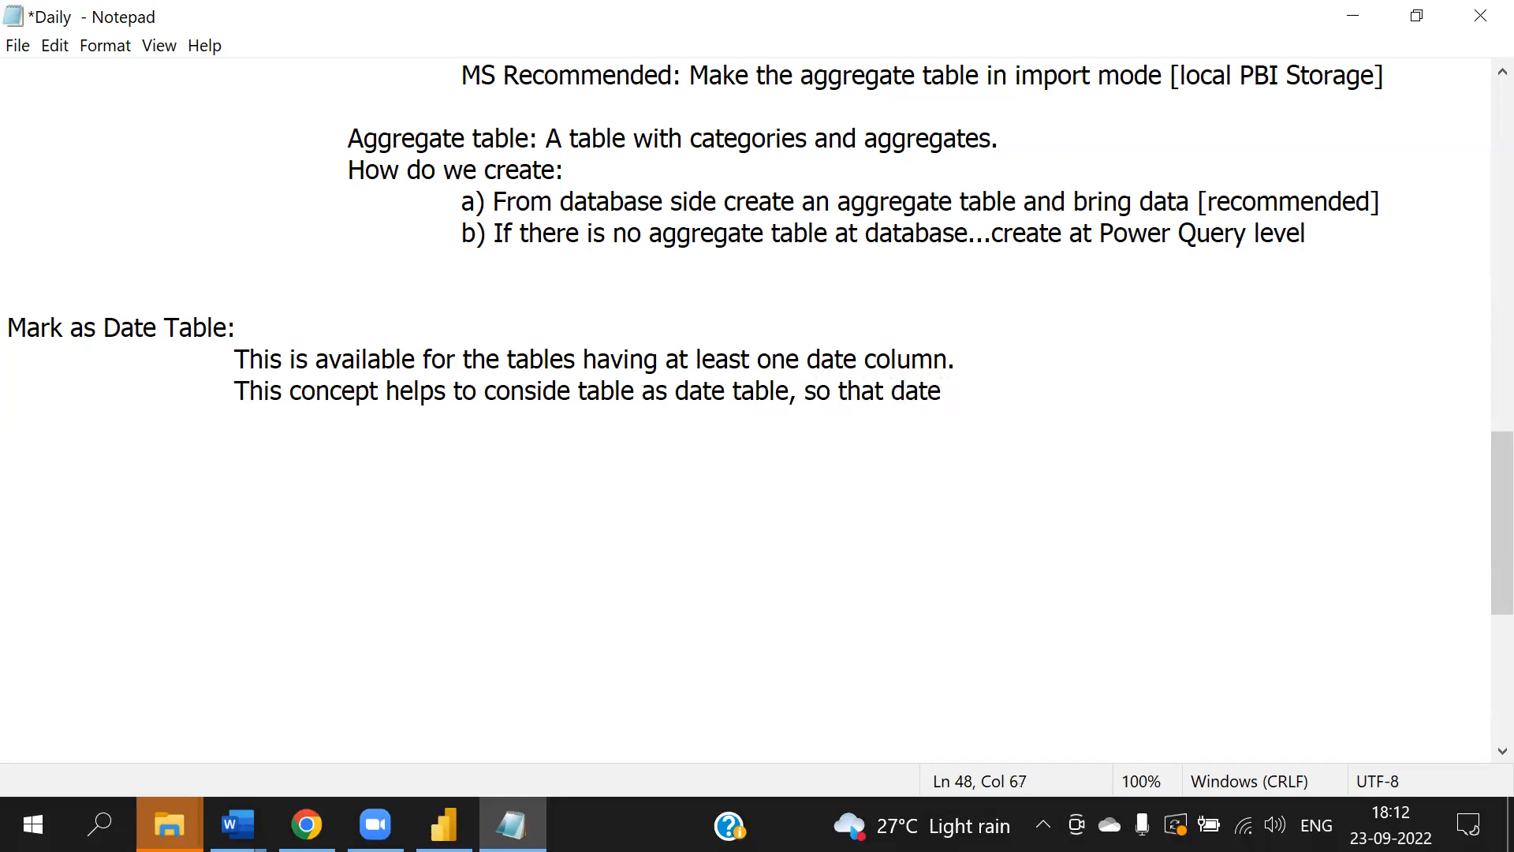
{"action": "type", "text": "time calcual"}
{"action": "key", "text": "BackSpace"}
{"action": "key", "text": "BackSpace"}
{"action": "type", "text": "lations wj"}
{"action": "key", "text": "BackSpace"}
{"action": "type", "text": "ill be"}
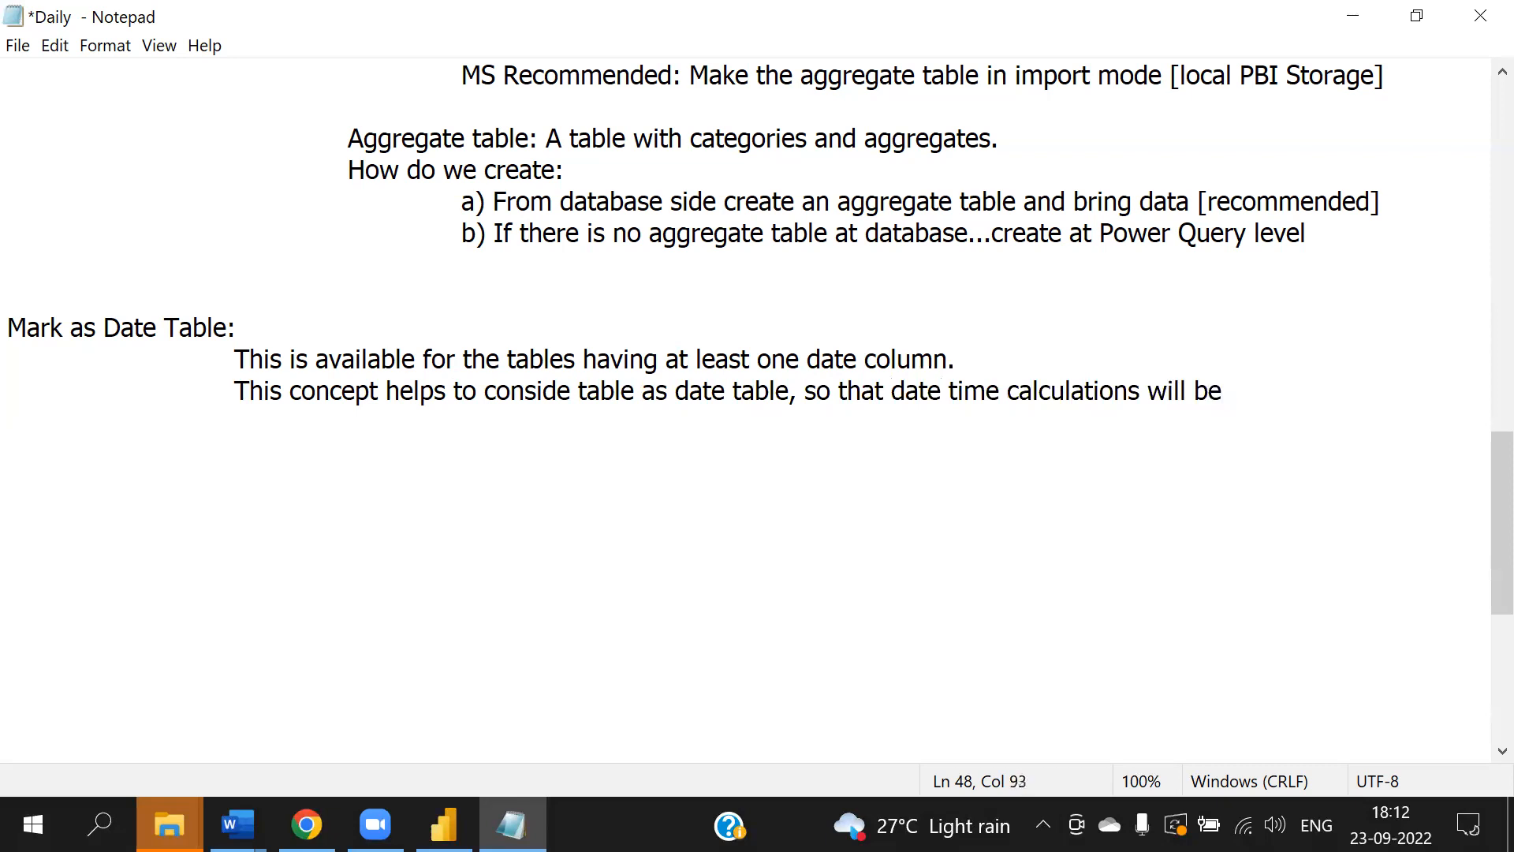
{"action": "type", "text": " faster and "}
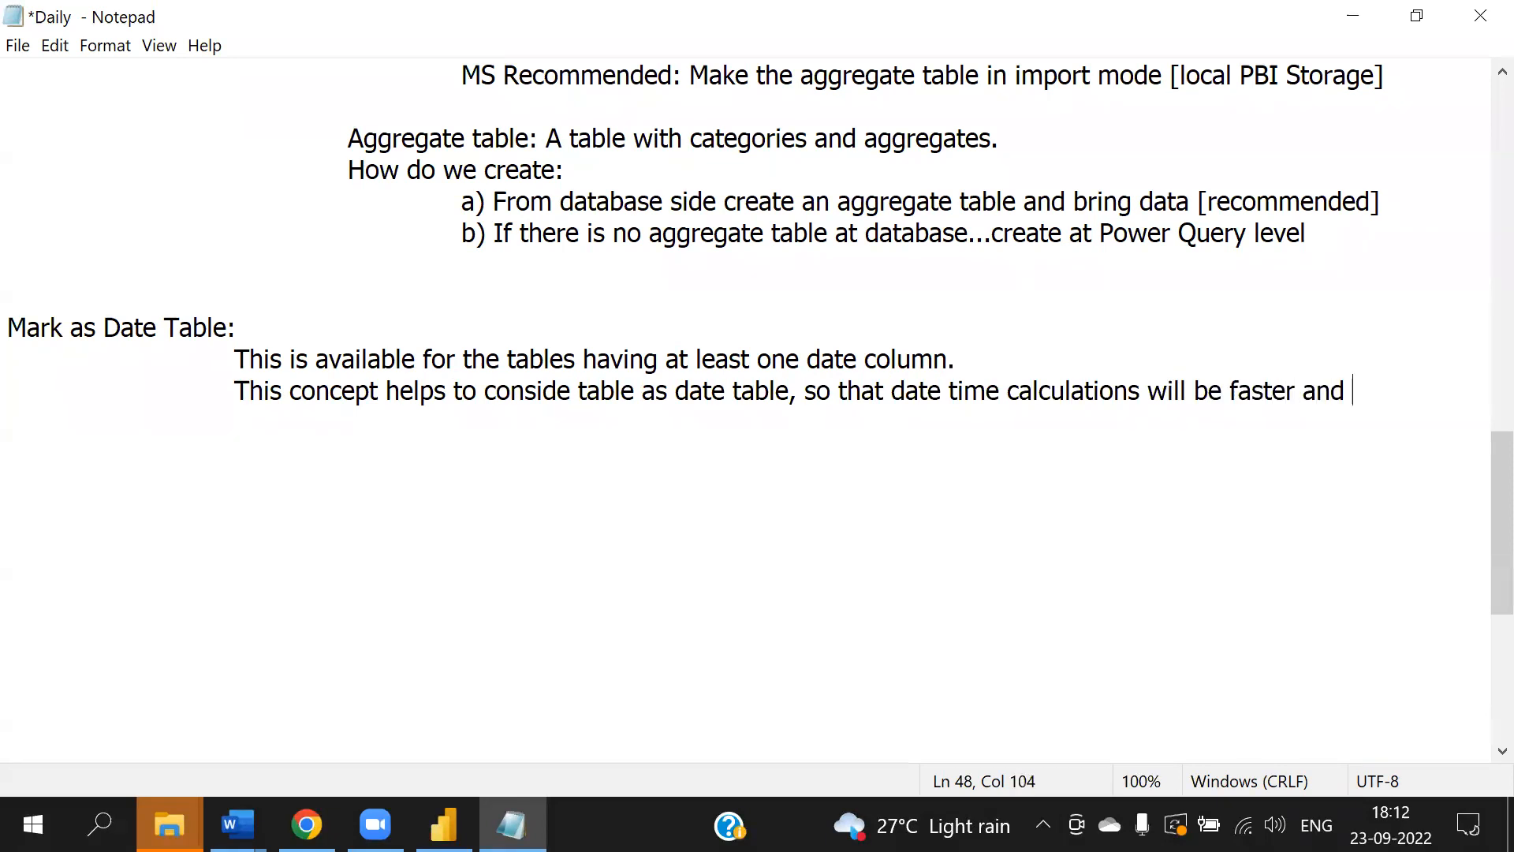
{"action": "type", "text": "better."}
{"action": "key", "text": "Return"}
{"action": "key", "text": "Tab"}
{"action": "key", "text": "Tab"}
- Add a 'Rules:' line followed by 'a) The date column should have unique values'
{"action": "type", "text": "Ru"}
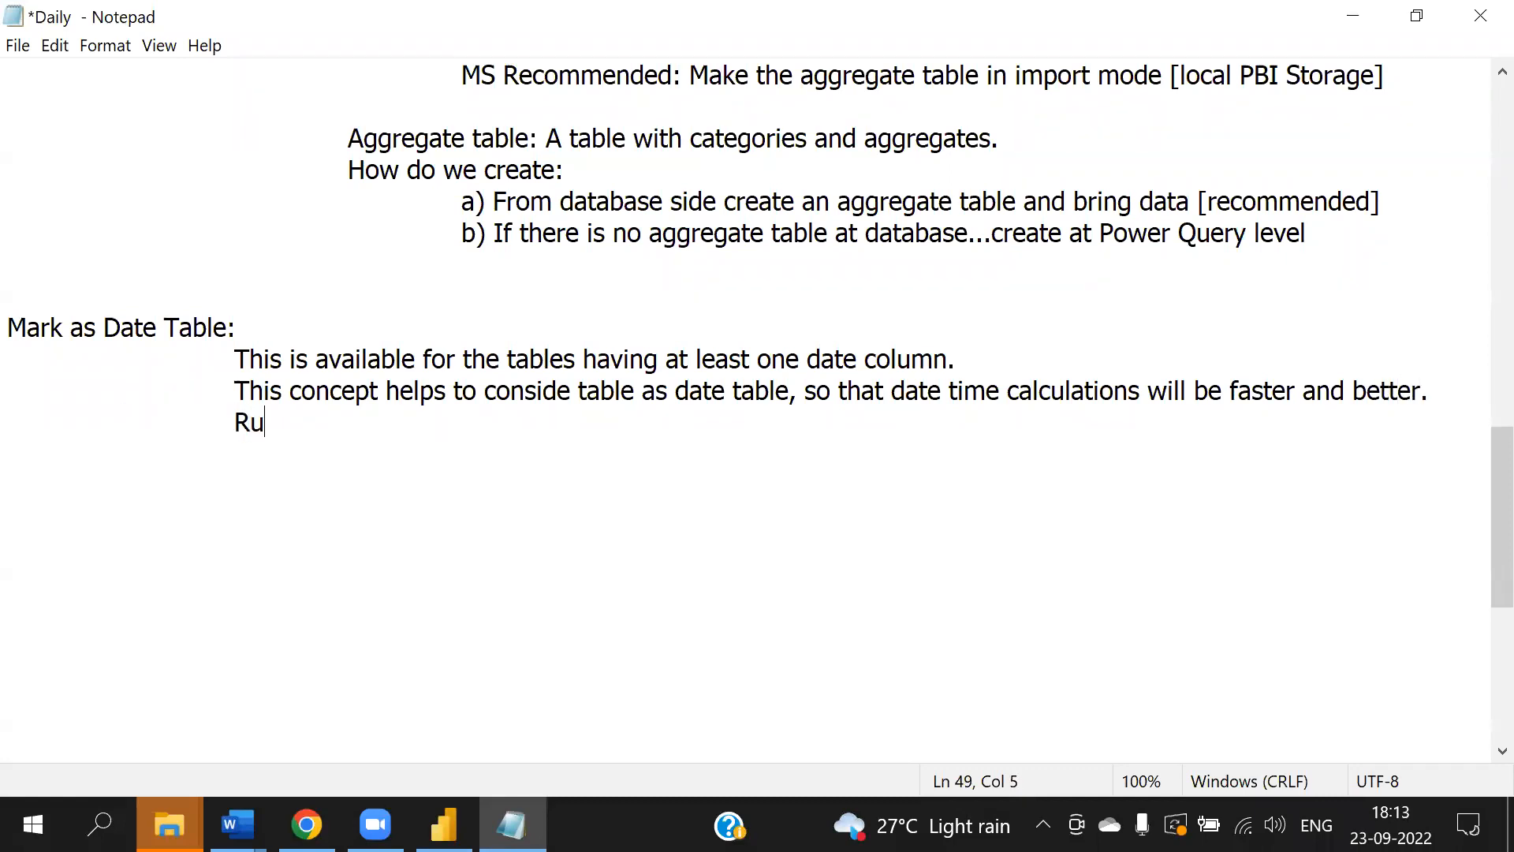
{"action": "type", "text": "les:"}
{"action": "key", "text": "Return"}
{"action": "key", "text": "Tab"}
{"action": "key", "text": "Tab"}
{"action": "type", "text": "a) D"}
{"action": "key", "text": "BackSpace"}
{"action": "type", "text": "Th"}
{"action": "type", "text": "dat"}
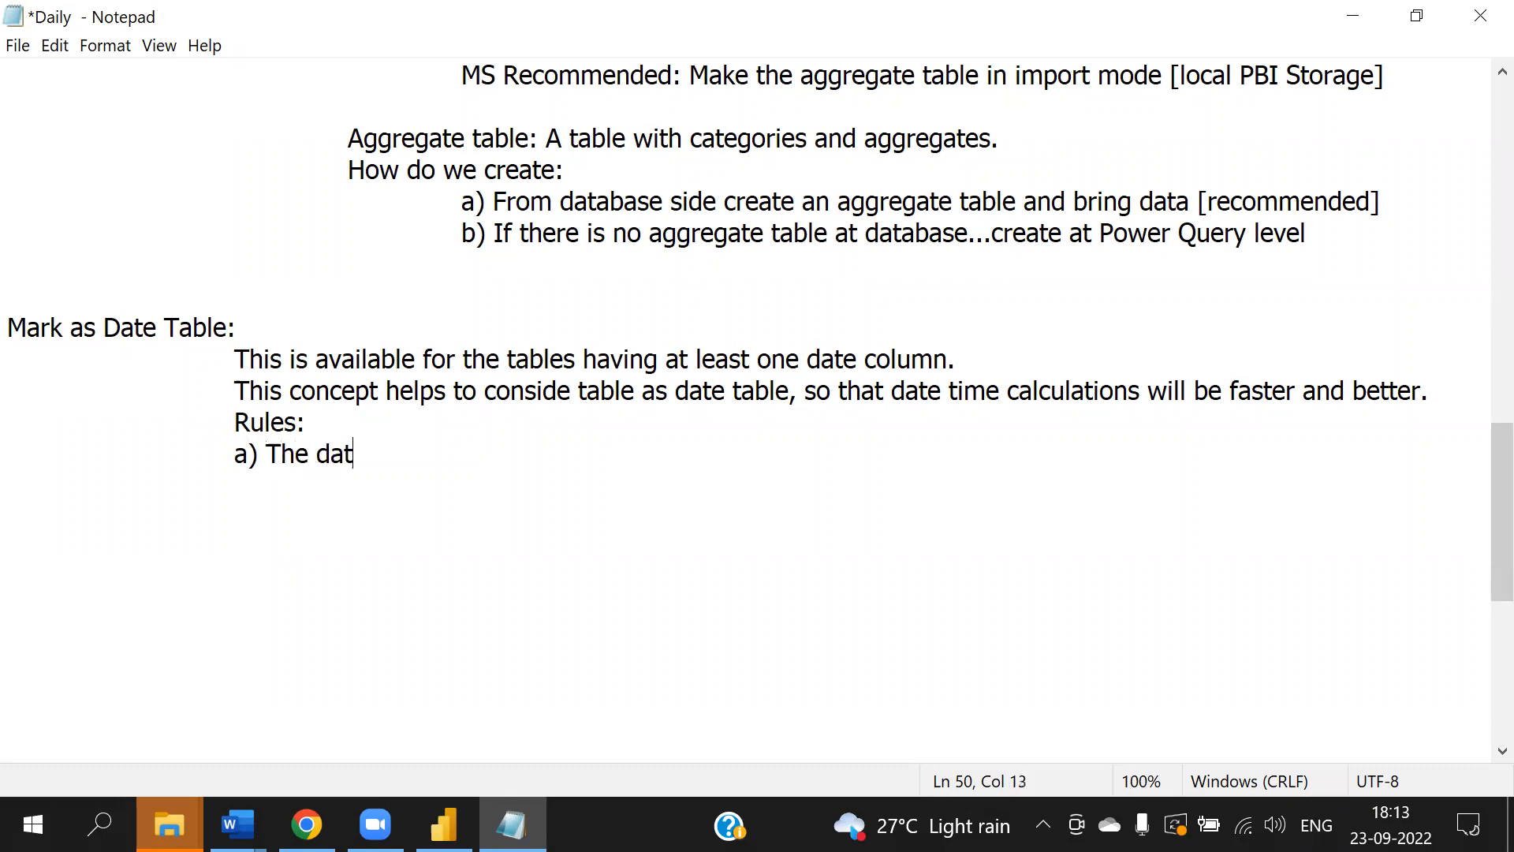
{"action": "type", "text": "e column should be"}
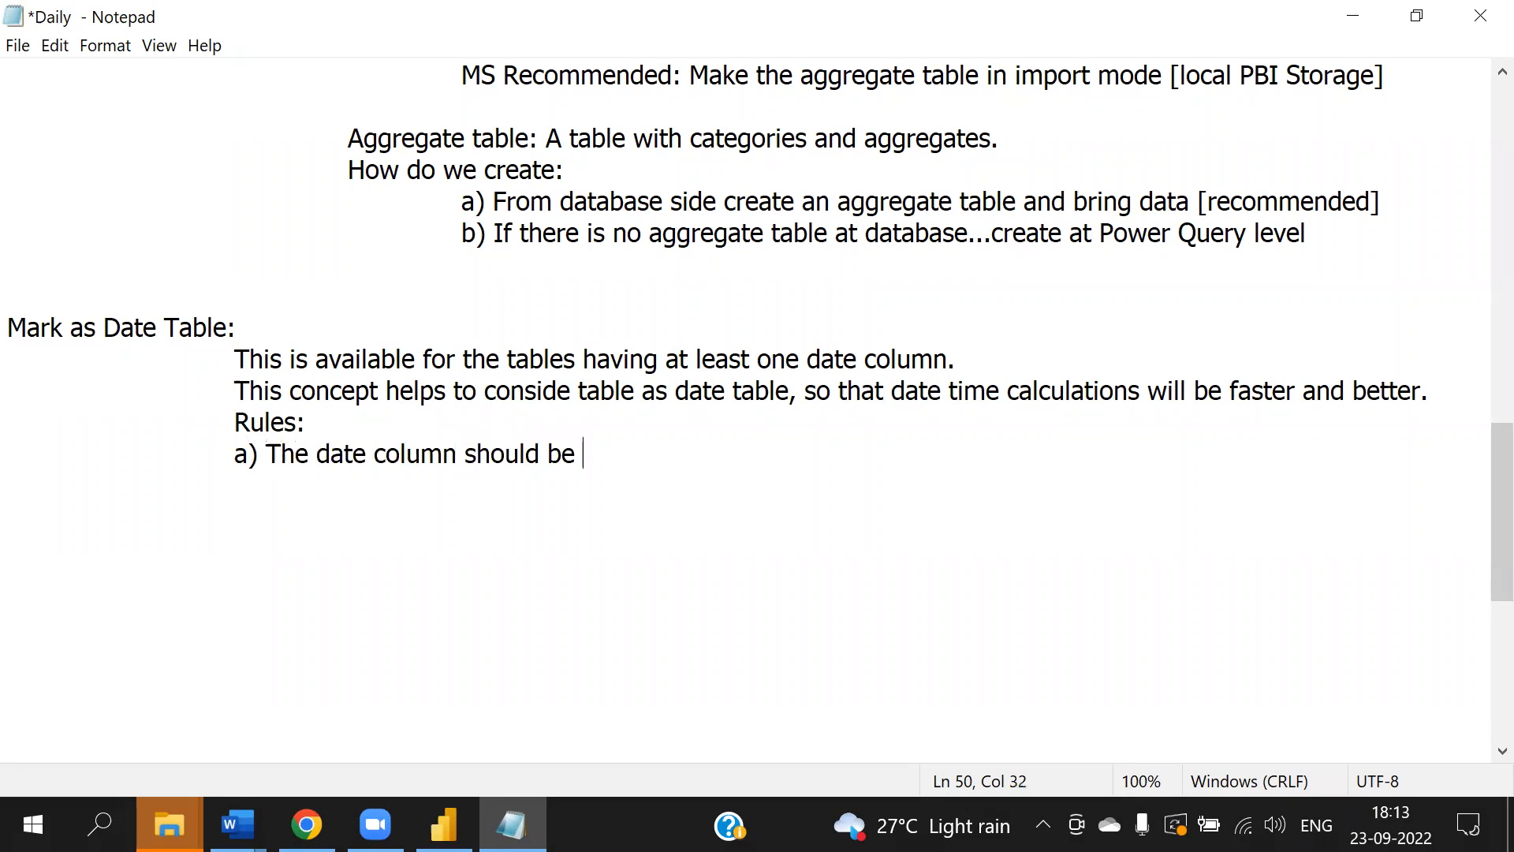
{"action": "key", "text": "BackSpace"}
{"action": "key", "text": "BackSpace"}
{"action": "key", "text": "BackSpace"}
{"action": "type", "text": "have unique values"}
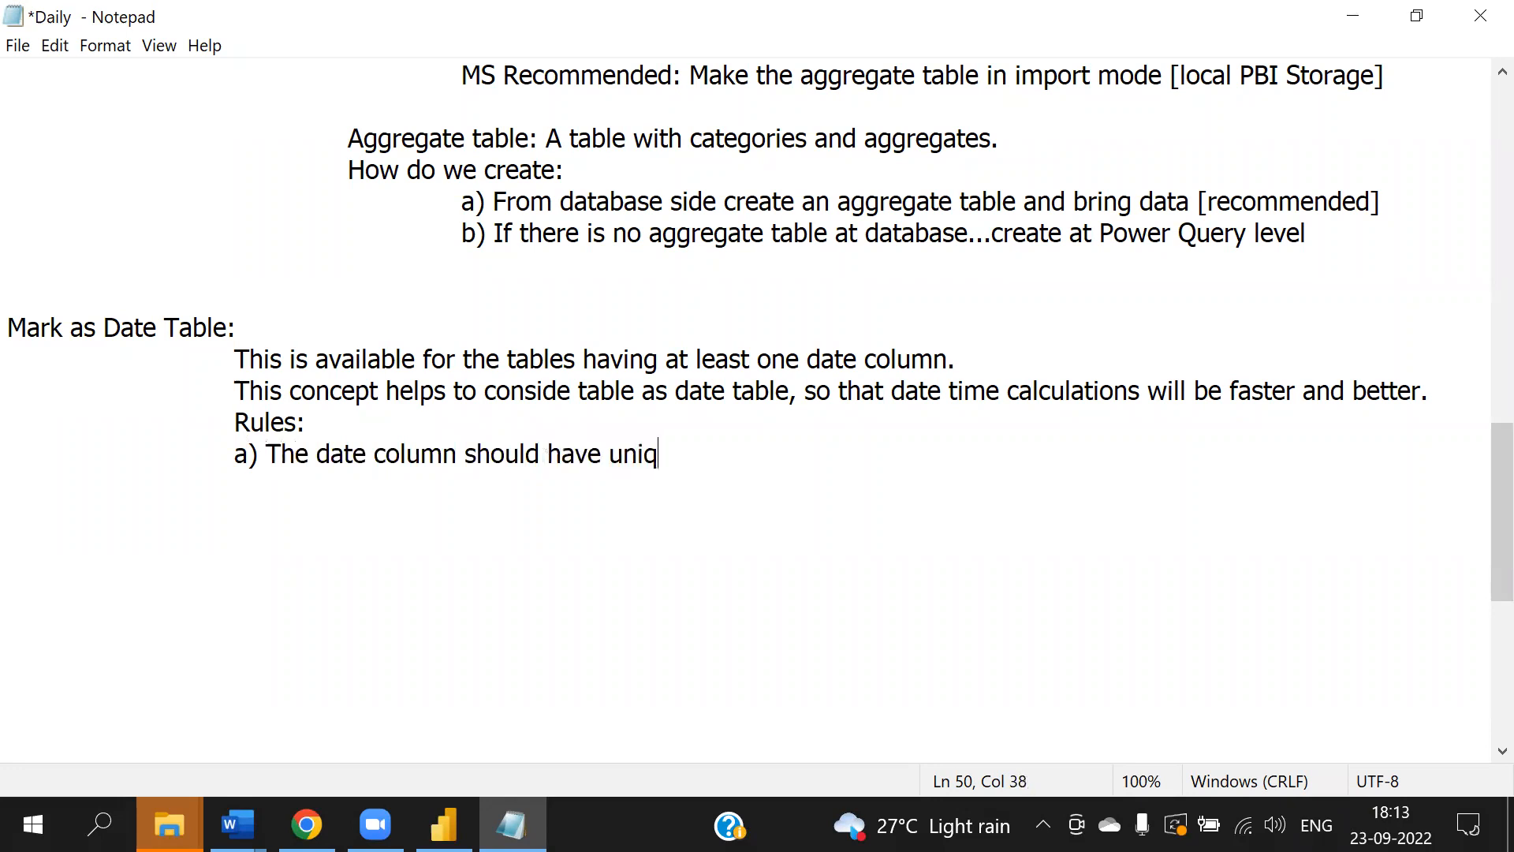
- Start a second rule line 'b) The date col'
{"action": "key", "text": "Return"}
{"action": "key", "text": "Tab"}
{"action": "key", "text": "Tab"}
{"action": "type", "text": "b) The date"}
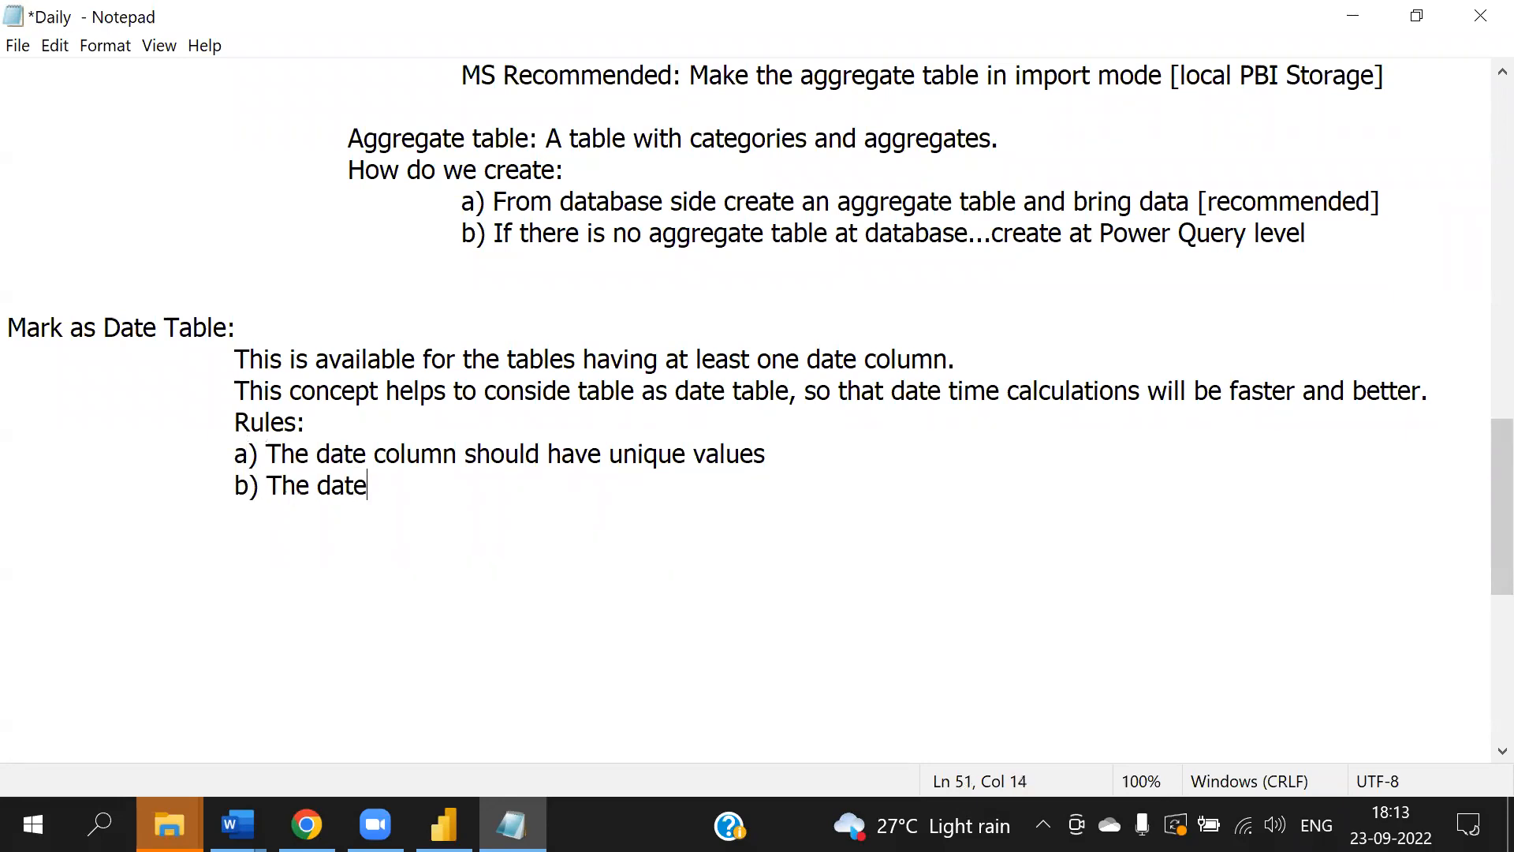
{"action": "type", "text": " col"}
- Extend rule a) so it ends with 'unique values, no gaps, no null values'
{"action": "left_click", "coordinate": [871, 450]}
{"action": "key", "text": "BackSpace"}
{"action": "key", "text": "BackSpace"}
{"action": "type", "text": "s, no gaps"}
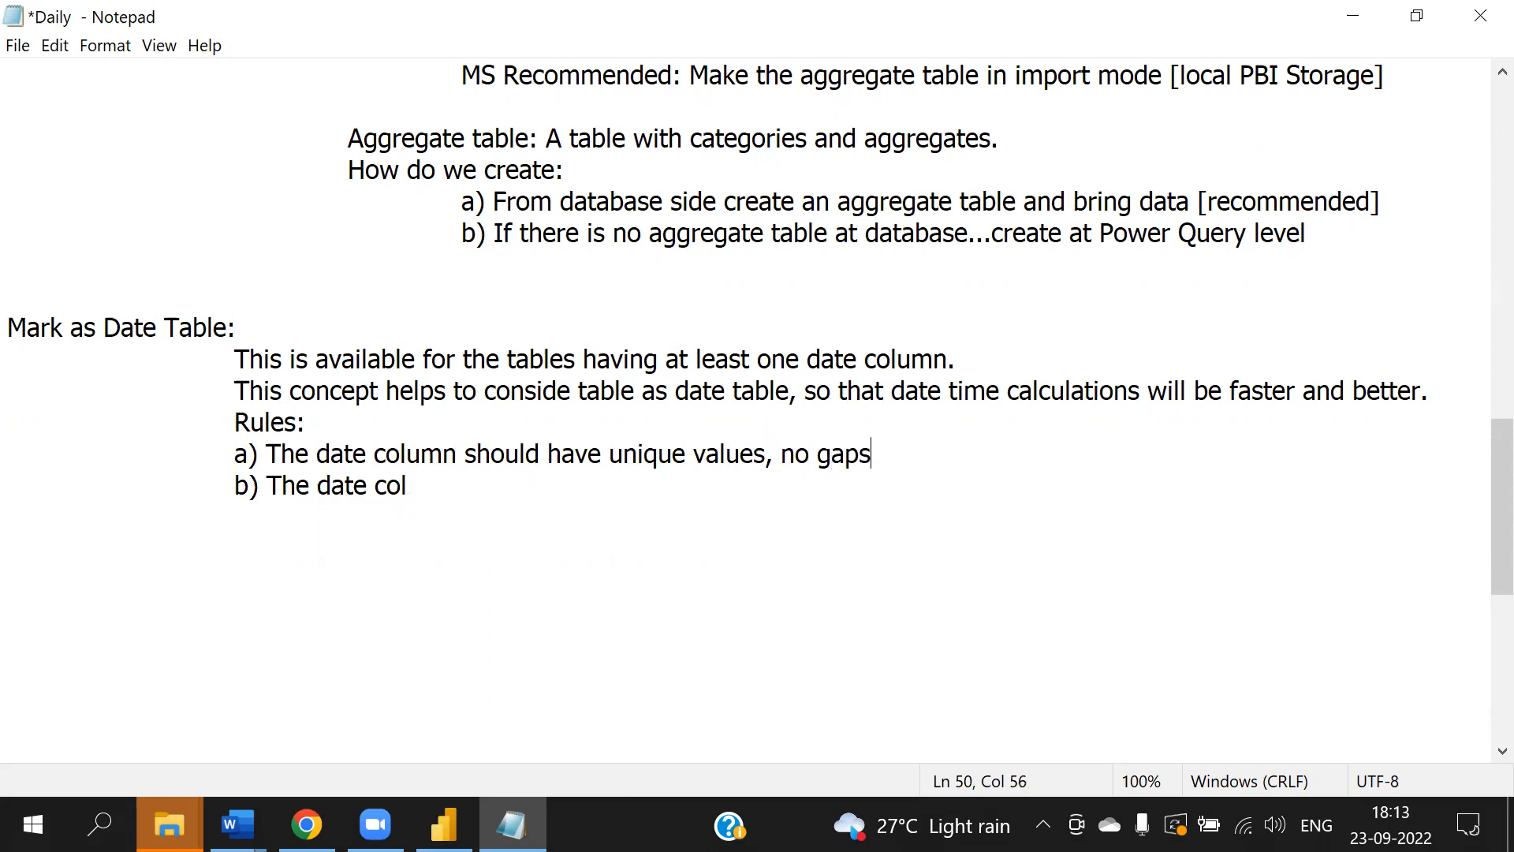
{"action": "type", "text": ", no null values"}
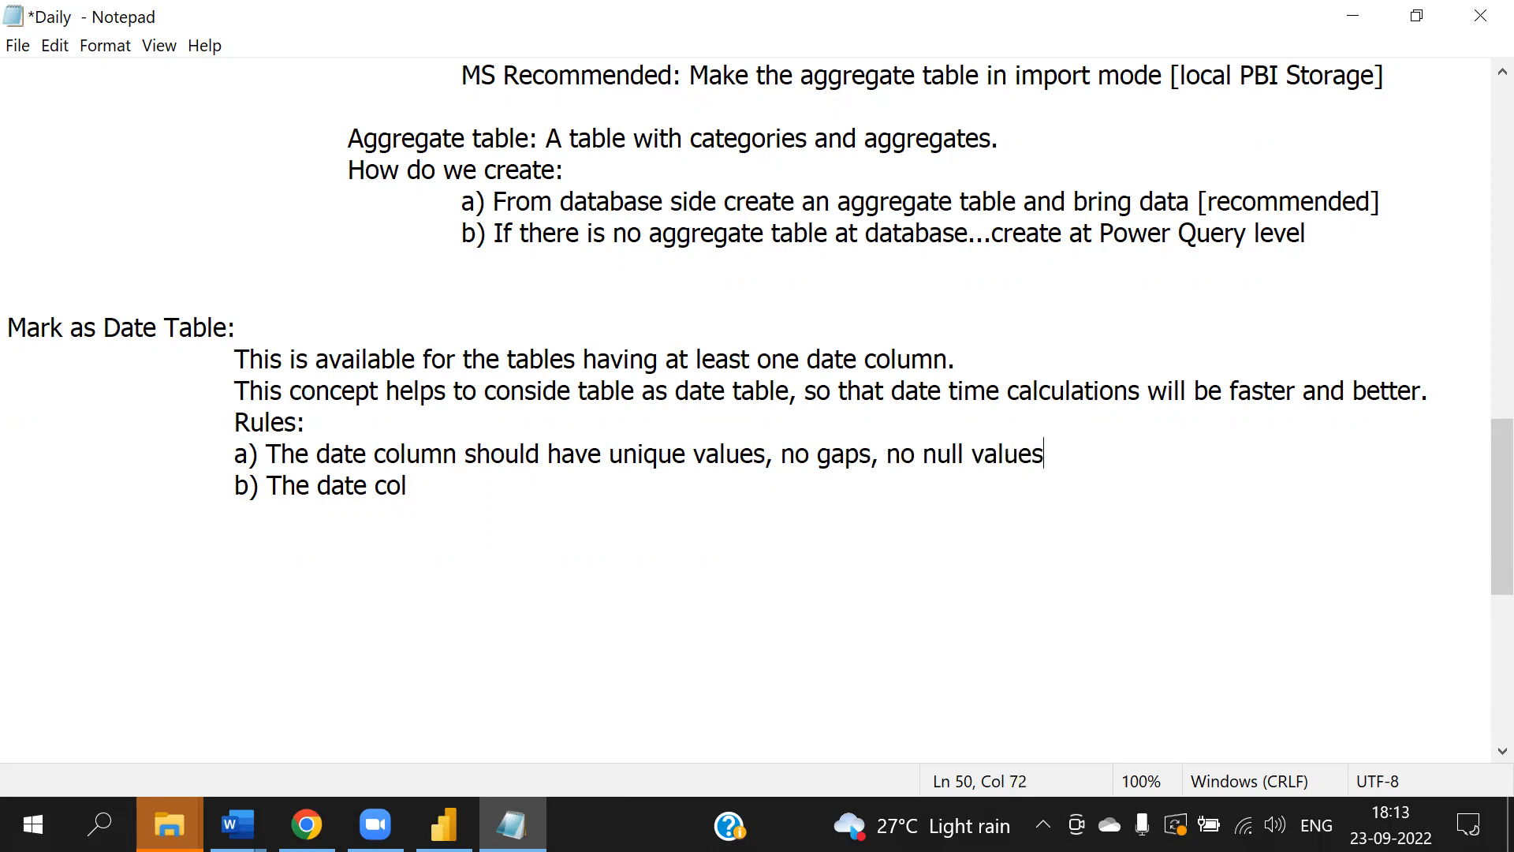
- Delete the unfinished b) line and remove the 'a) ' label from the remaining rule
{"action": "left_click_drag", "start_coordinate": [410, 487], "coordinate": [235, 486]}
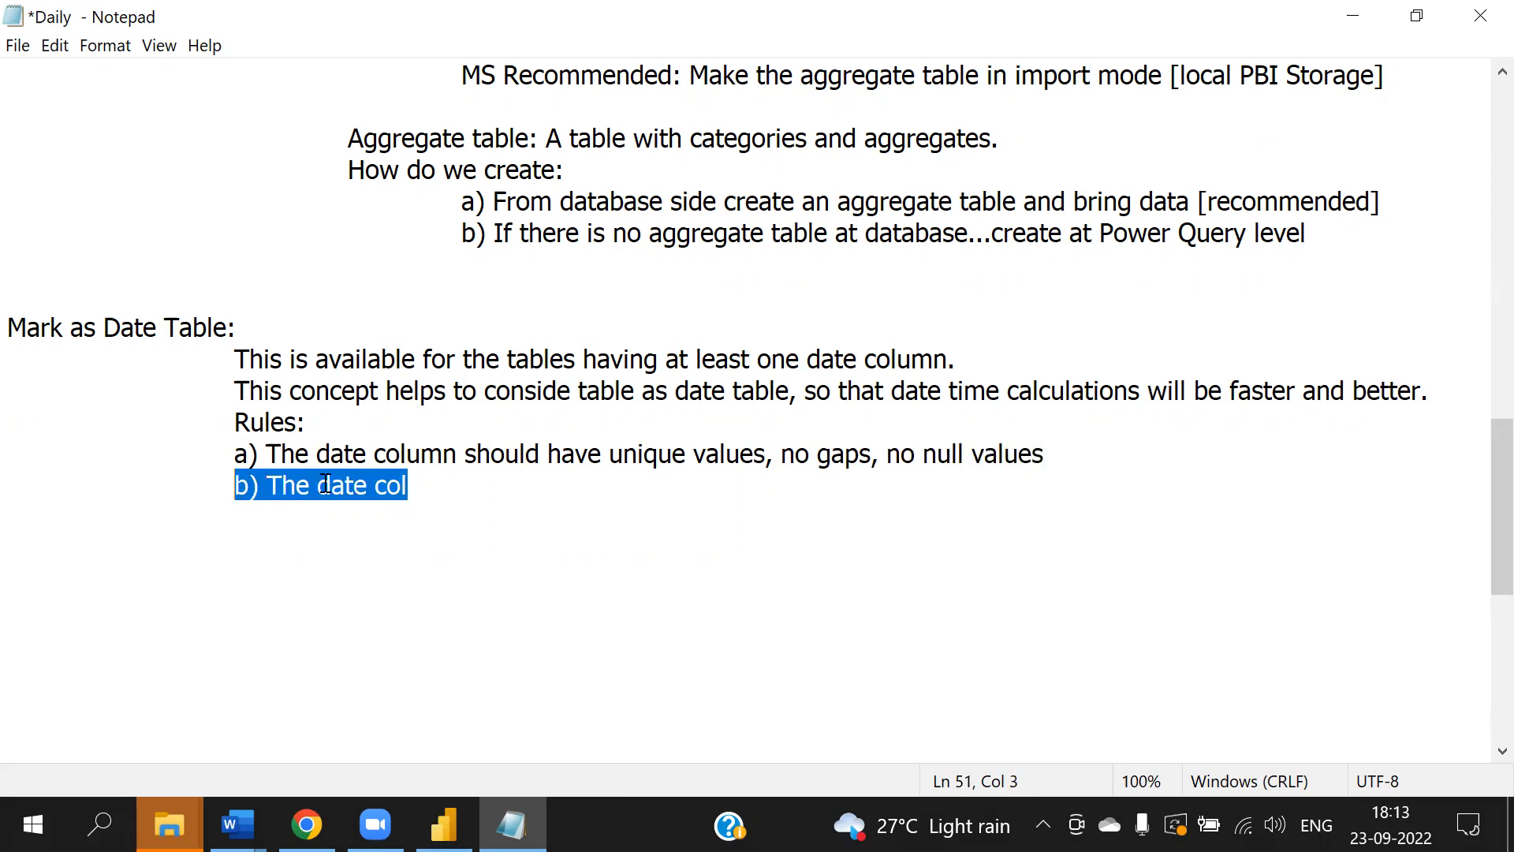
{"action": "key", "text": "BackSpace"}
{"action": "left_click", "coordinate": [264, 454]}
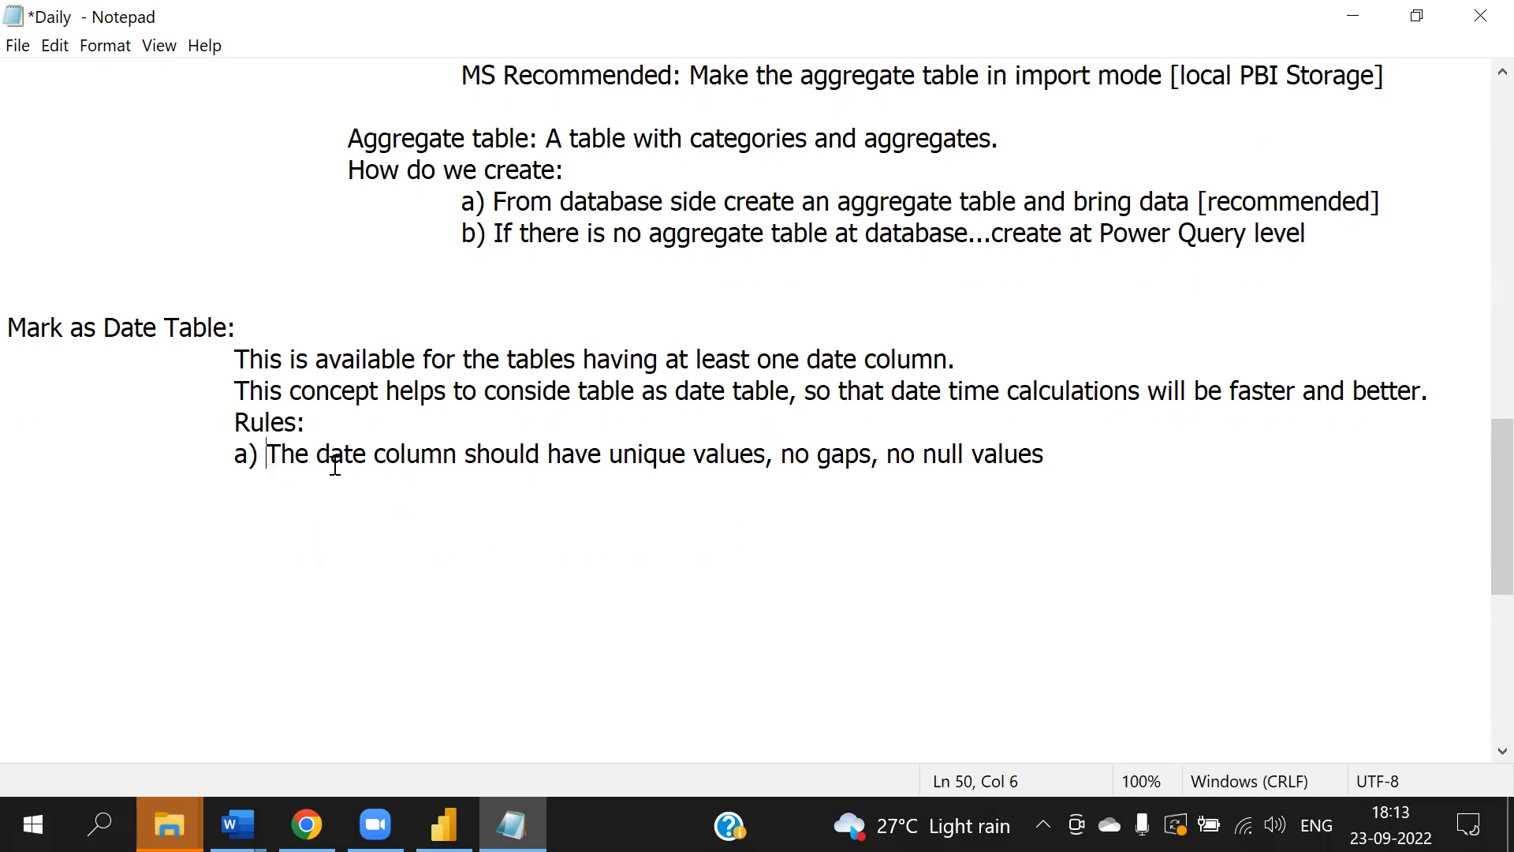
{"action": "key", "text": "BackSpace"}
{"action": "key", "text": "BackSpace"}
{"action": "key", "text": "BackSpace"}
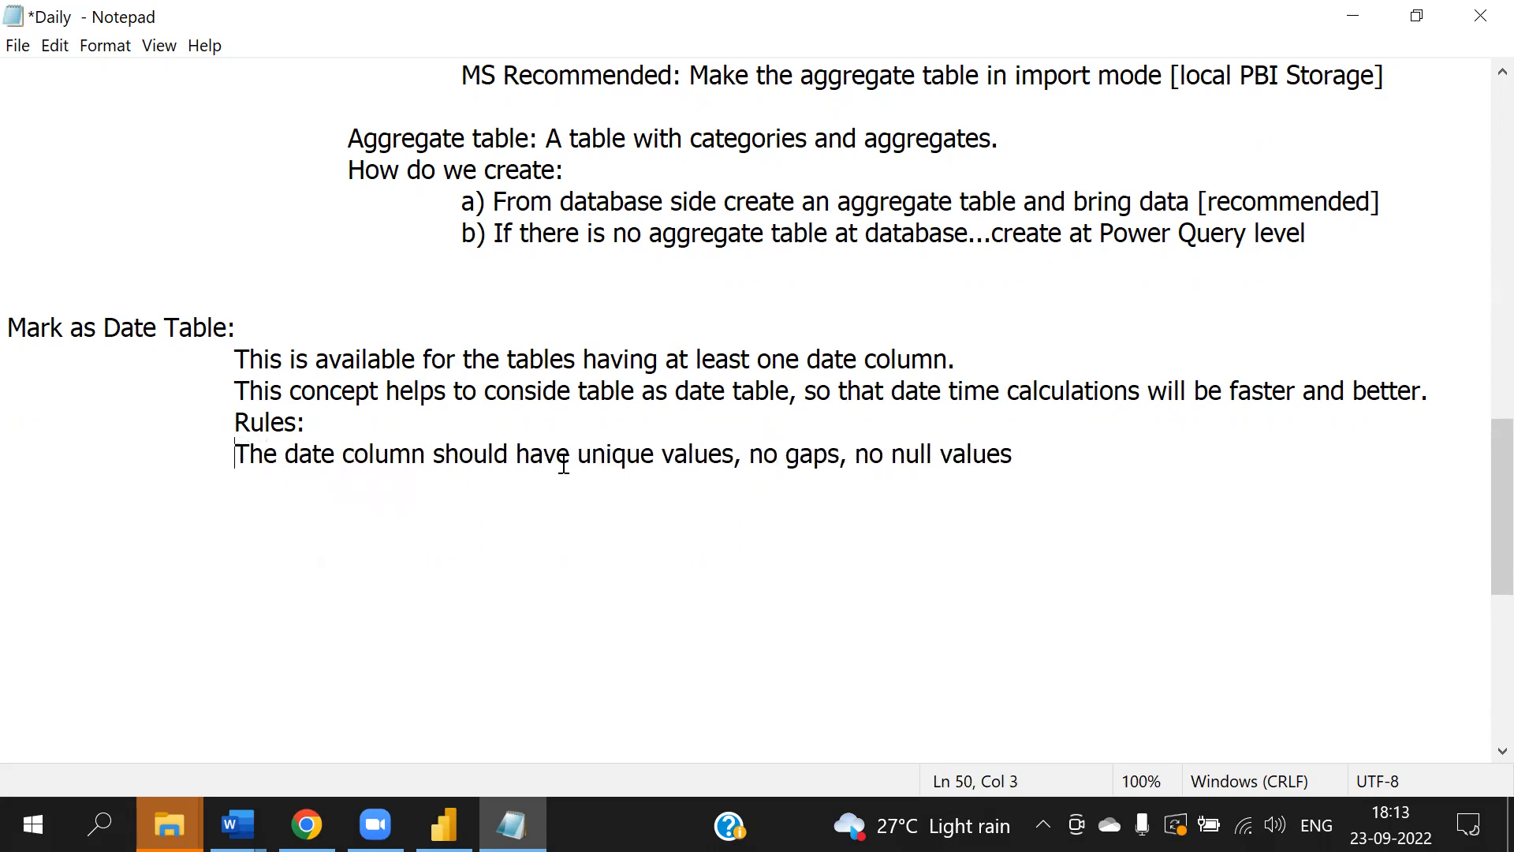
- Reword the rule to 'unique values and no gaps, no null values' and save the notes
{"action": "left_click", "coordinate": [751, 455]}
{"action": "key", "text": "BackSpace"}
{"action": "key", "text": "BackSpace"}
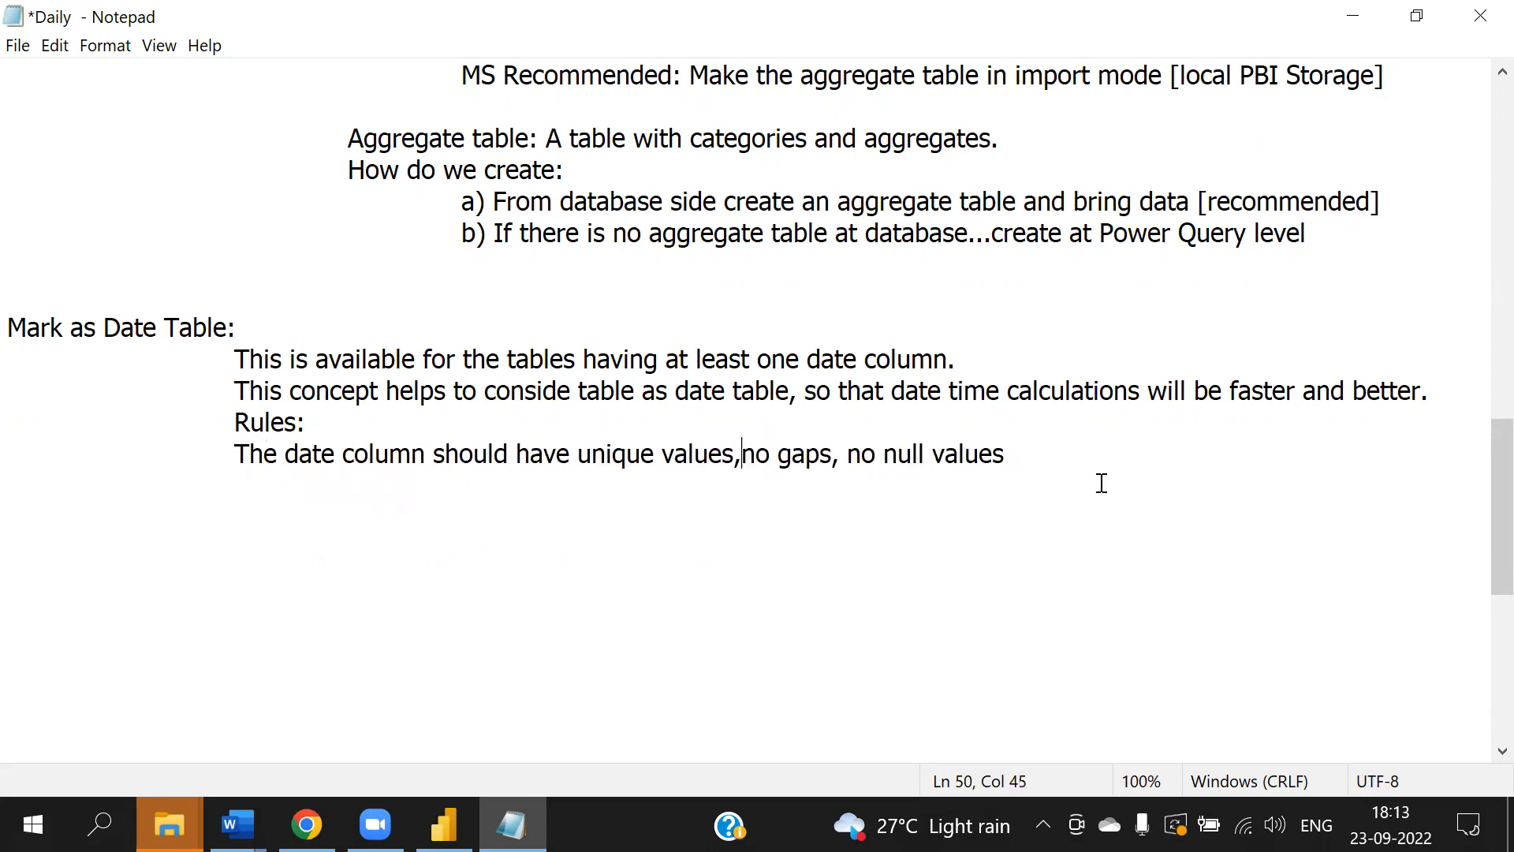
{"action": "type", "text": "and"}
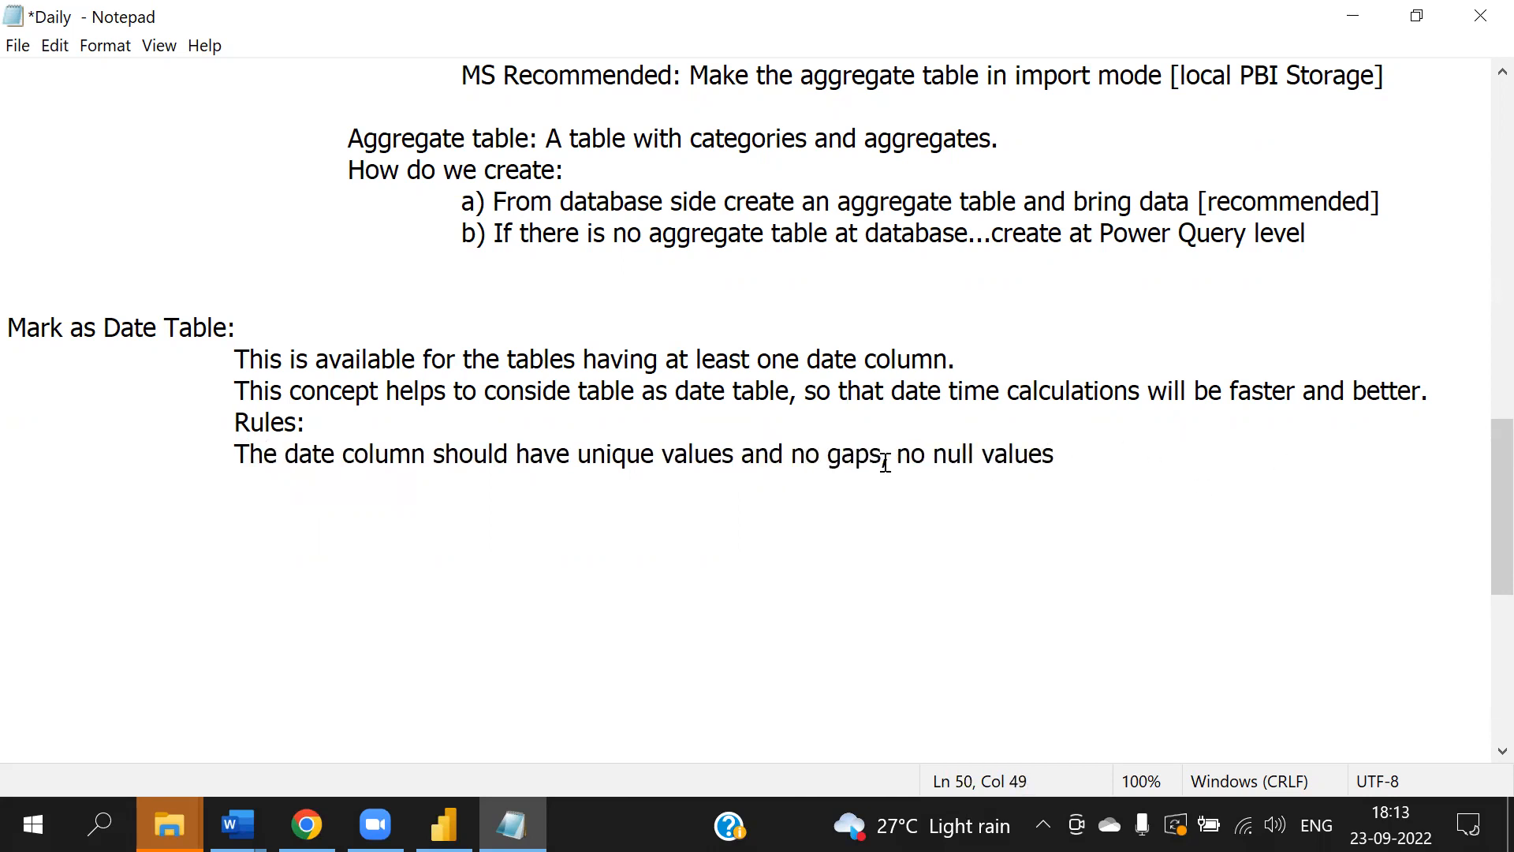
{"action": "left_click", "coordinate": [1121, 448]}
{"action": "key", "text": "alt+f"}
{"action": "key", "text": "Escape"}
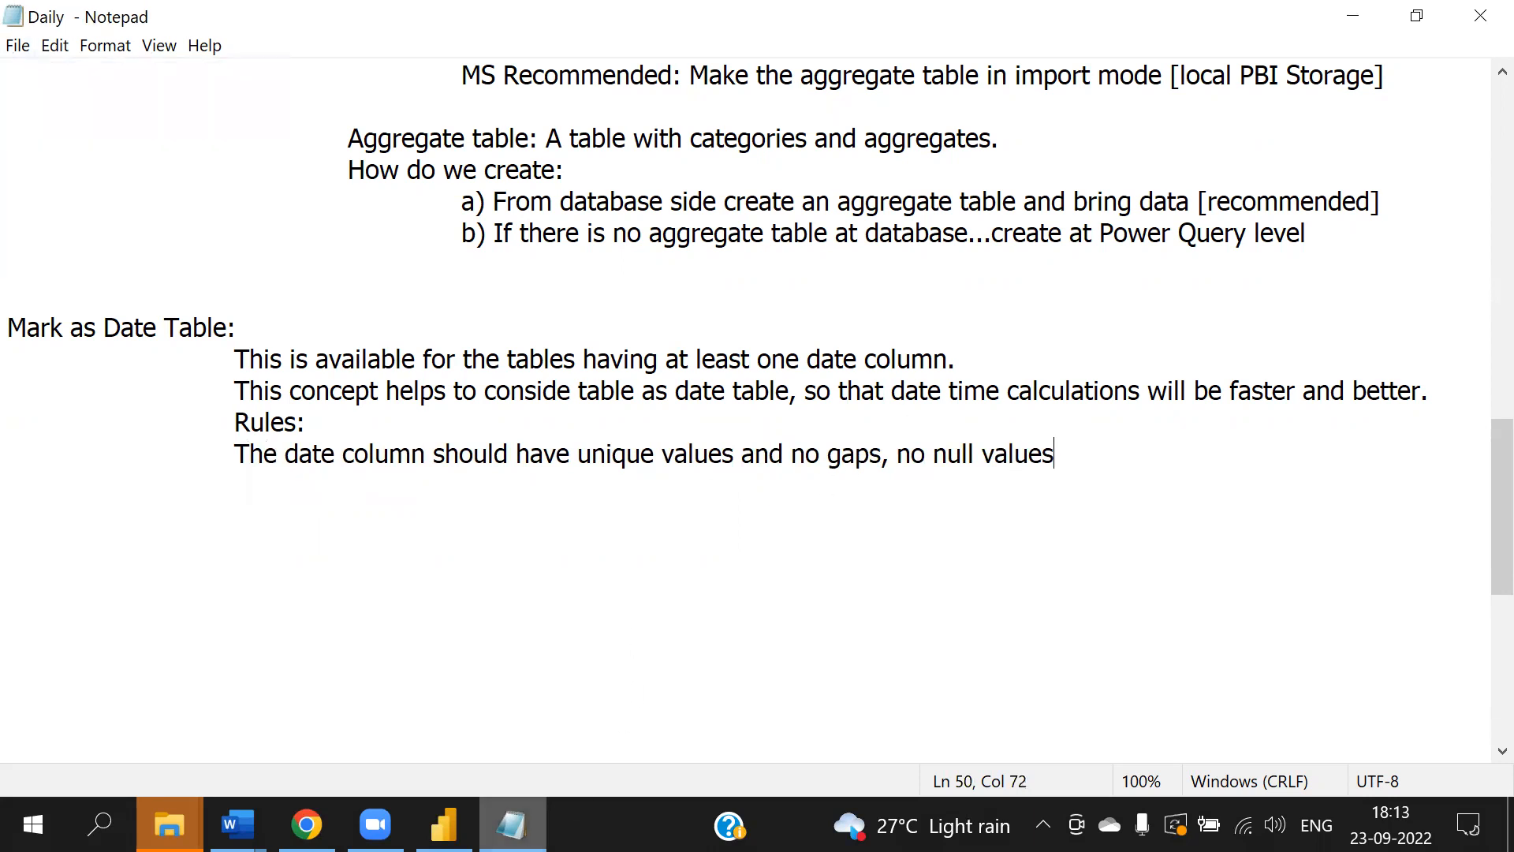
- Switch to Power BI Desktop and open Mark as date table for the DimDate table
{"action": "left_click", "coordinate": [444, 824]}
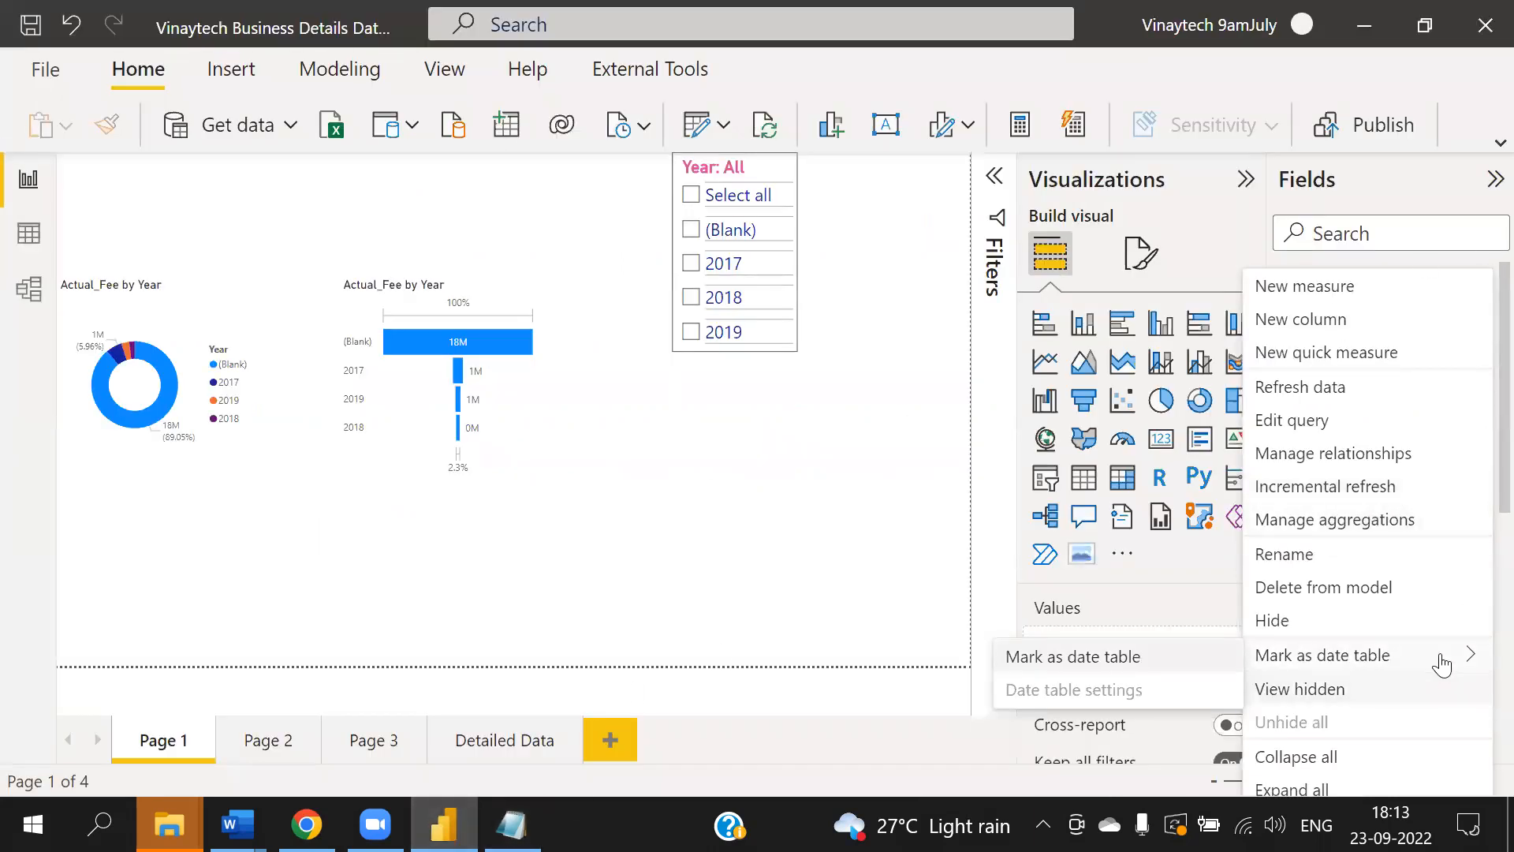
{"action": "left_click", "coordinate": [882, 574]}
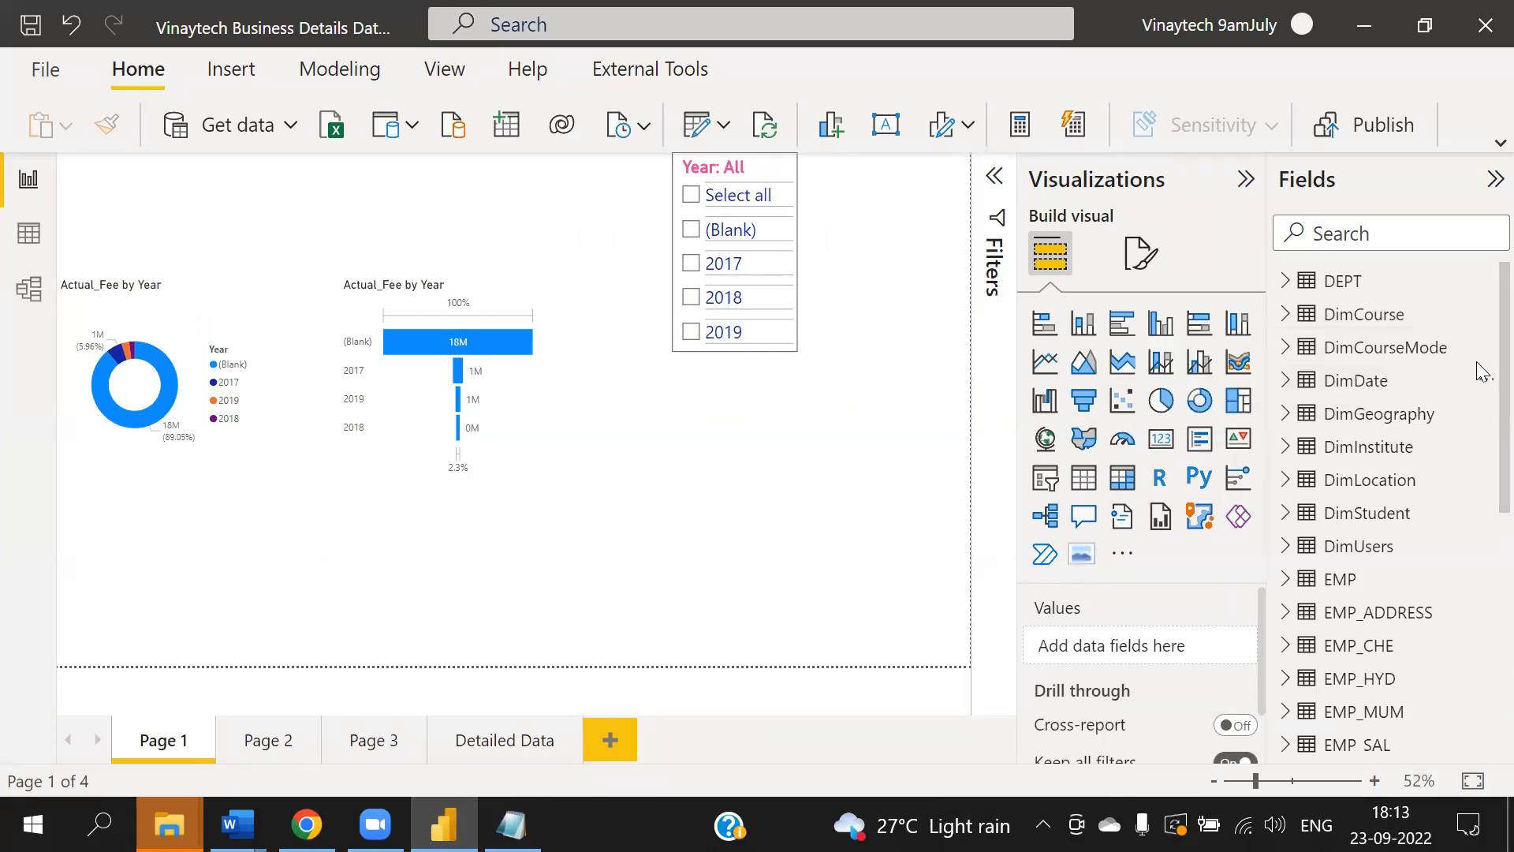
{"action": "left_click", "coordinate": [1486, 389]}
{"action": "mouse_move", "coordinate": [1316, 670]}
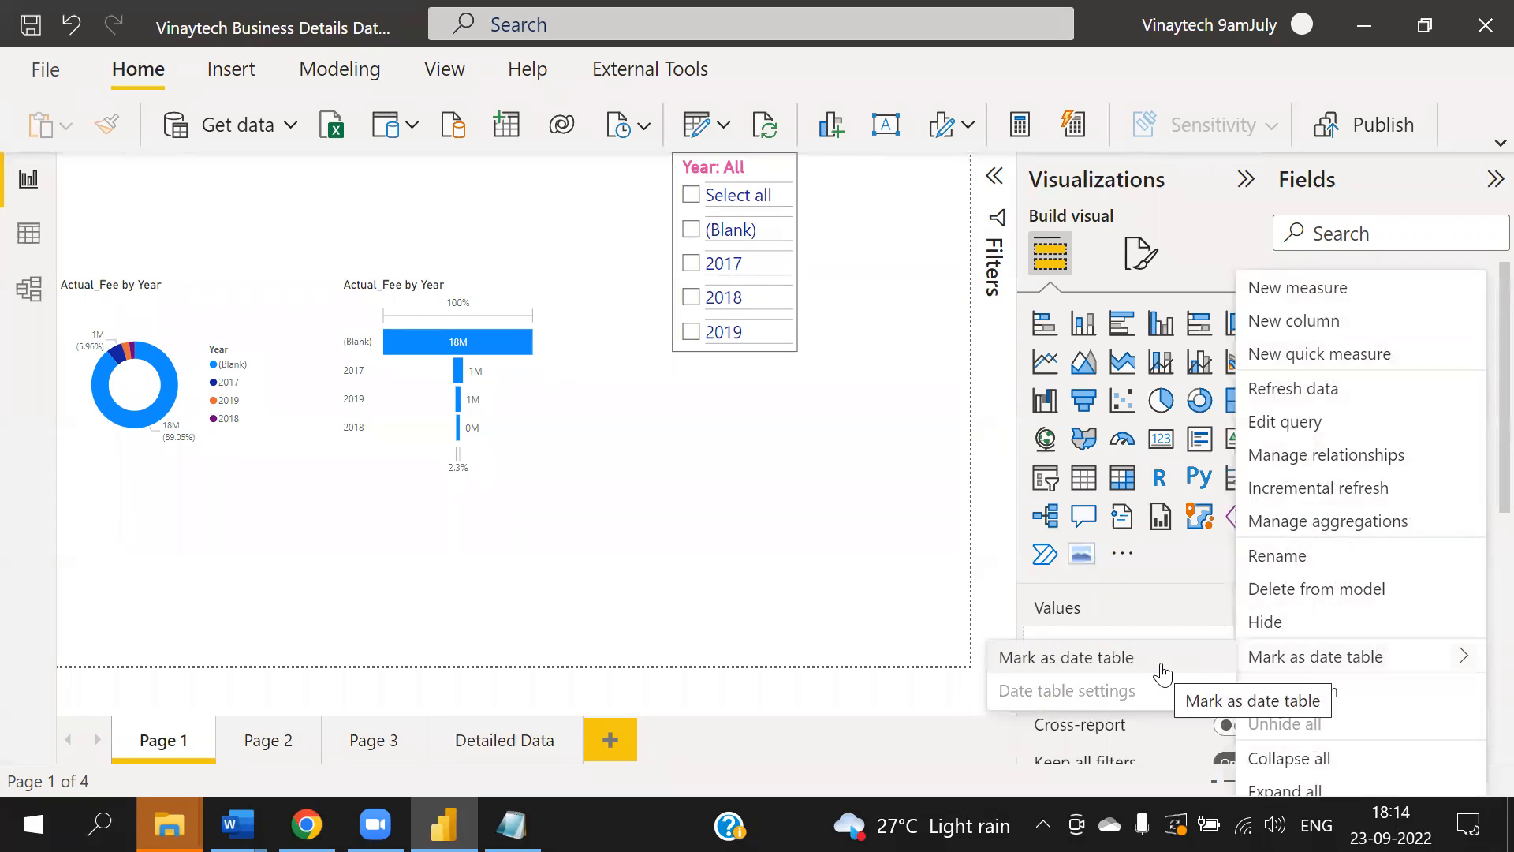
{"action": "left_click", "coordinate": [1163, 672]}
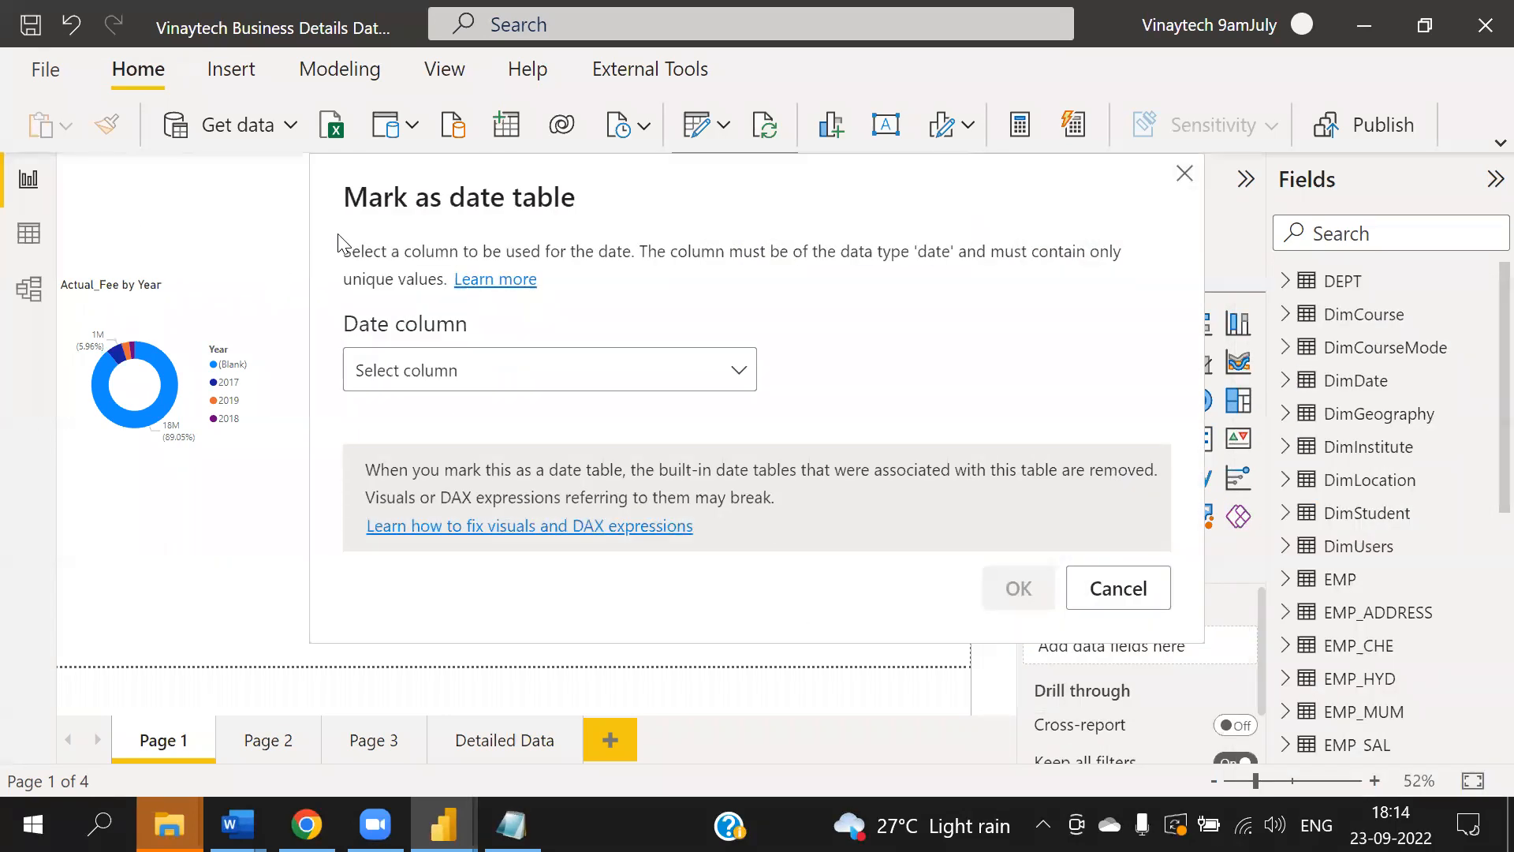
- Choose Date as the date column, then cancel the Mark as date table dialog
{"action": "left_click", "coordinate": [433, 381]}
{"action": "left_click", "coordinate": [389, 456]}
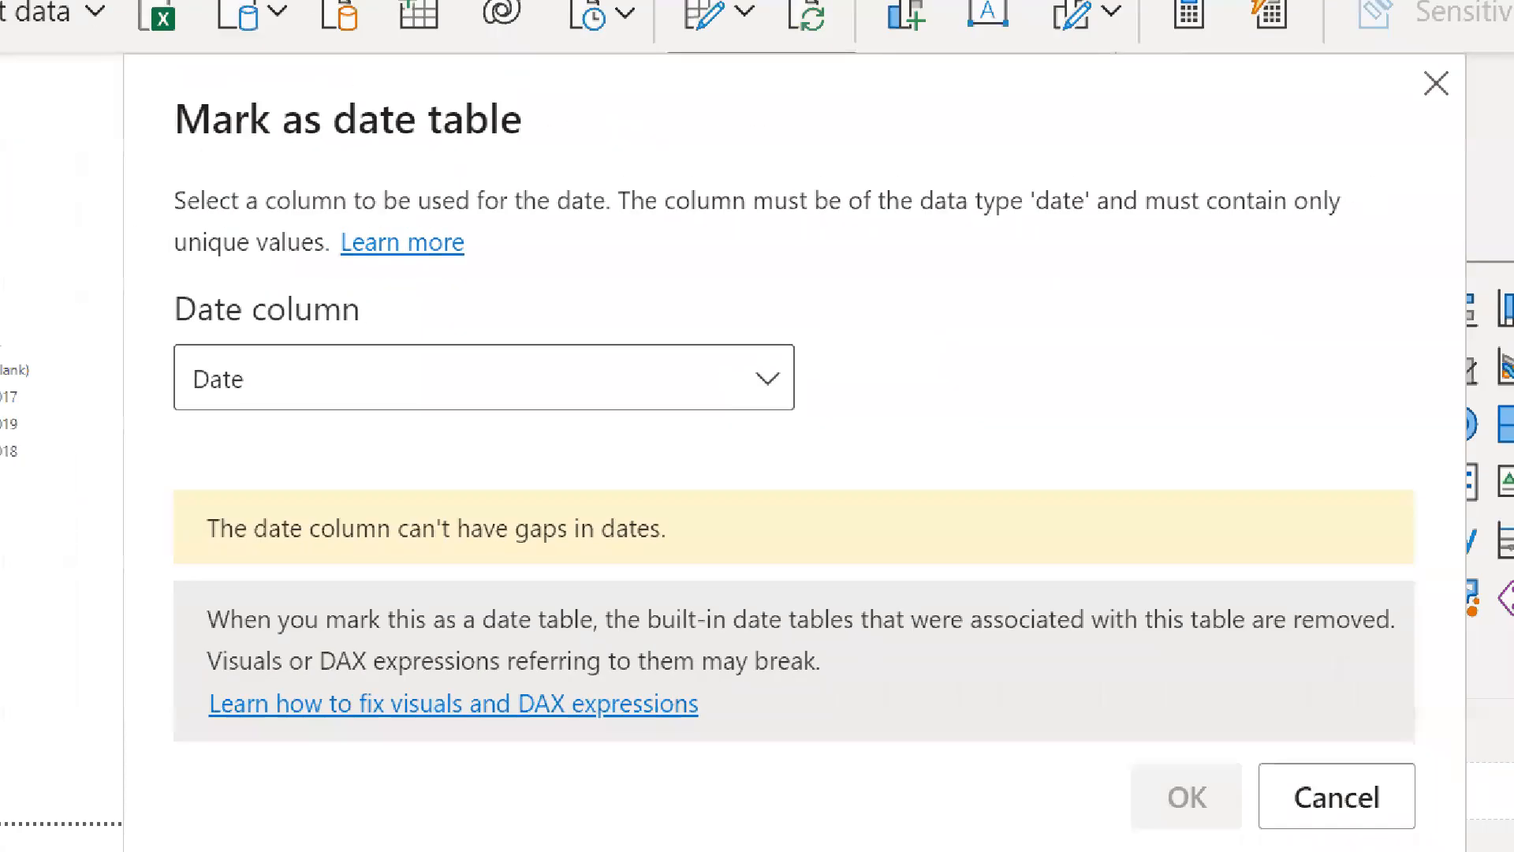
{"action": "left_click", "coordinate": [757, 425]}
{"action": "mouse_move", "coordinate": [126, 148]}
{"action": "left_mouse_down"}
{"action": "mouse_move", "coordinate": [329, 40]}
{"action": "mouse_move", "coordinate": [250, 166]}
{"action": "left_mouse_up"}
{"action": "left_click_drag", "start_coordinate": [553, 199], "coordinate": [1239, 208]}
{"action": "mouse_move", "coordinate": [163, 251]}
{"action": "left_mouse_down"}
{"action": "mouse_move", "coordinate": [242, 252]}
{"action": "mouse_move", "coordinate": [47, 378]}
{"action": "mouse_move", "coordinate": [268, 280]}
{"action": "left_mouse_up"}
{"action": "mouse_move", "coordinate": [292, 375]}
{"action": "left_mouse_down"}
{"action": "mouse_move", "coordinate": [389, 472]}
{"action": "mouse_move", "coordinate": [454, 452]}
{"action": "left_mouse_up"}
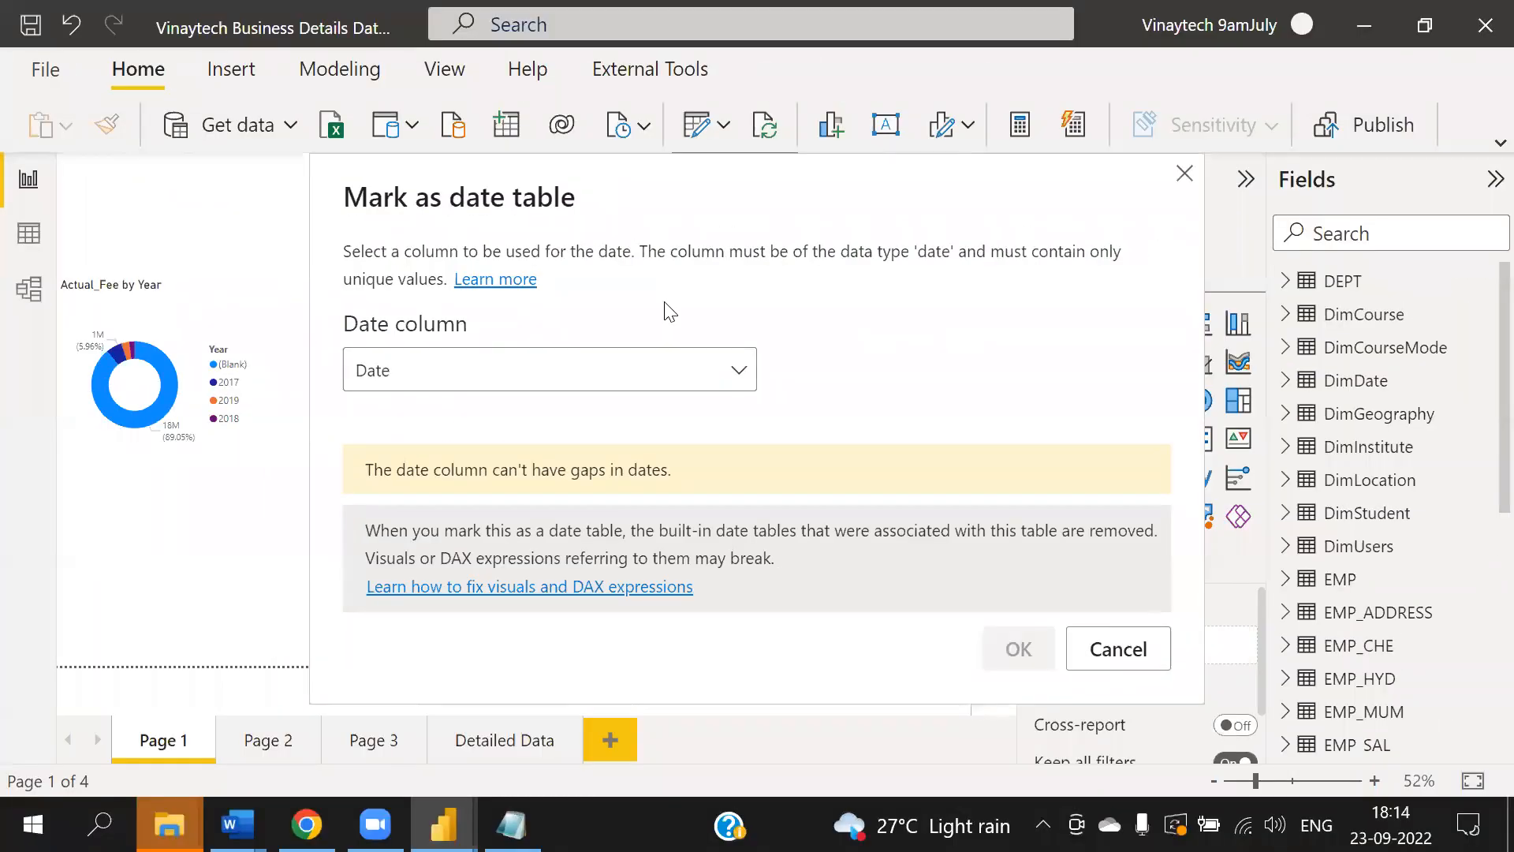
{"action": "left_click", "coordinate": [1102, 661]}
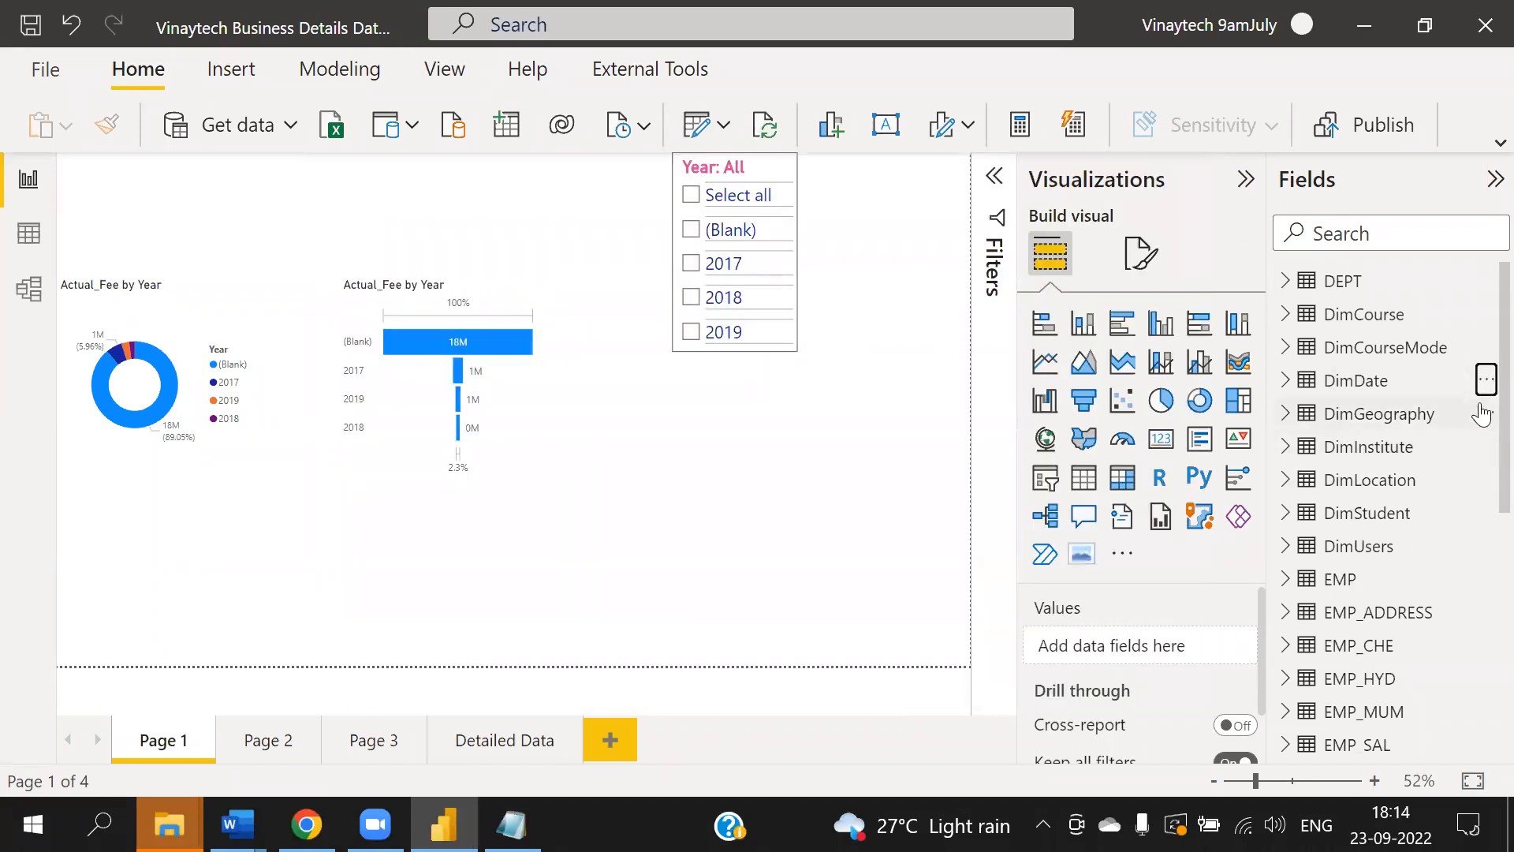
{"action": "left_click", "coordinate": [1486, 379]}
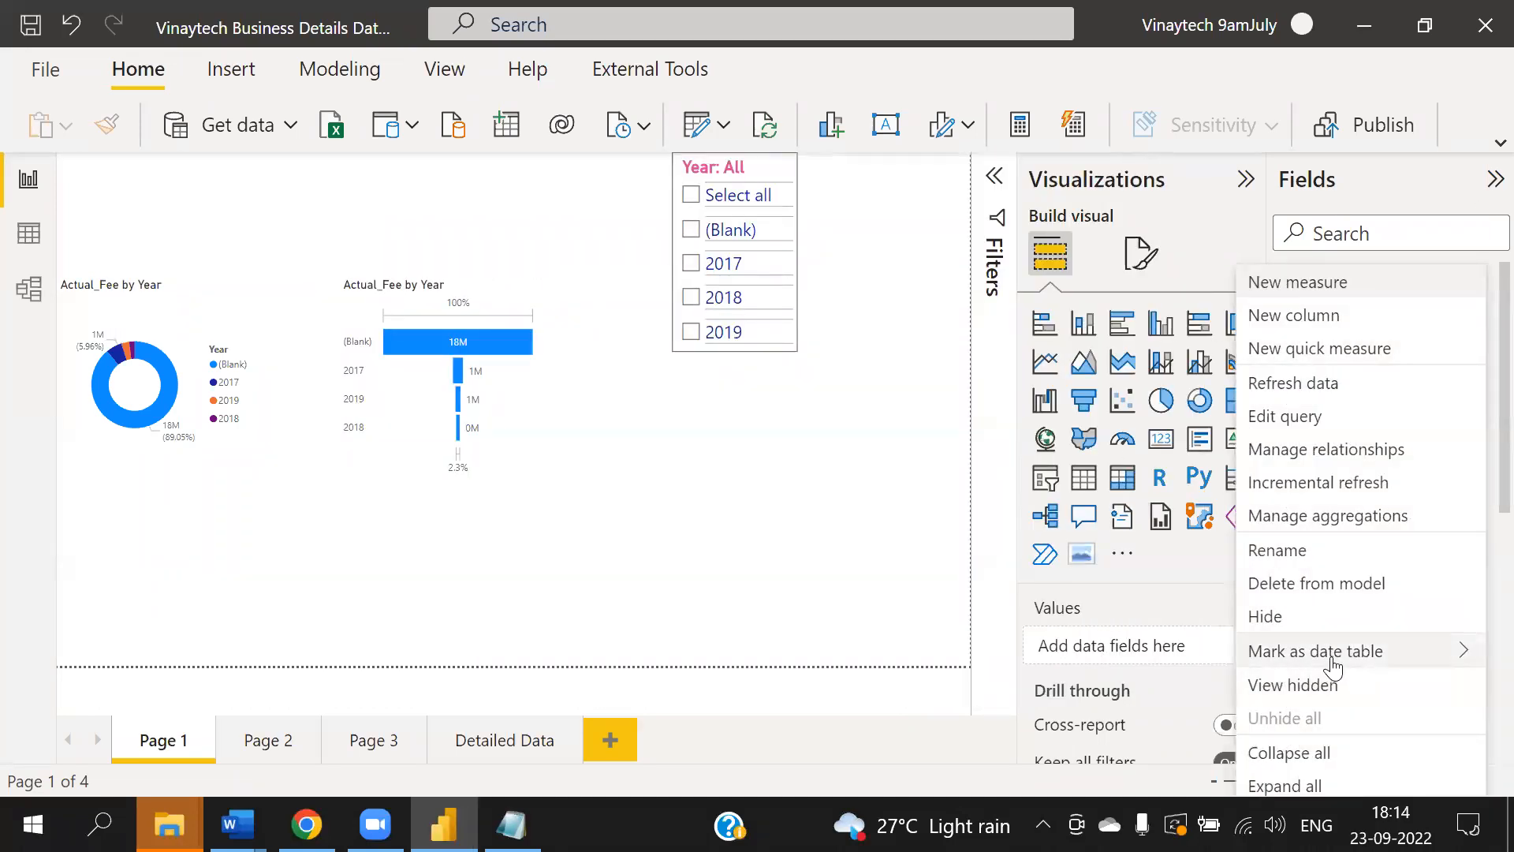
{"action": "mouse_move", "coordinate": [1342, 665]}
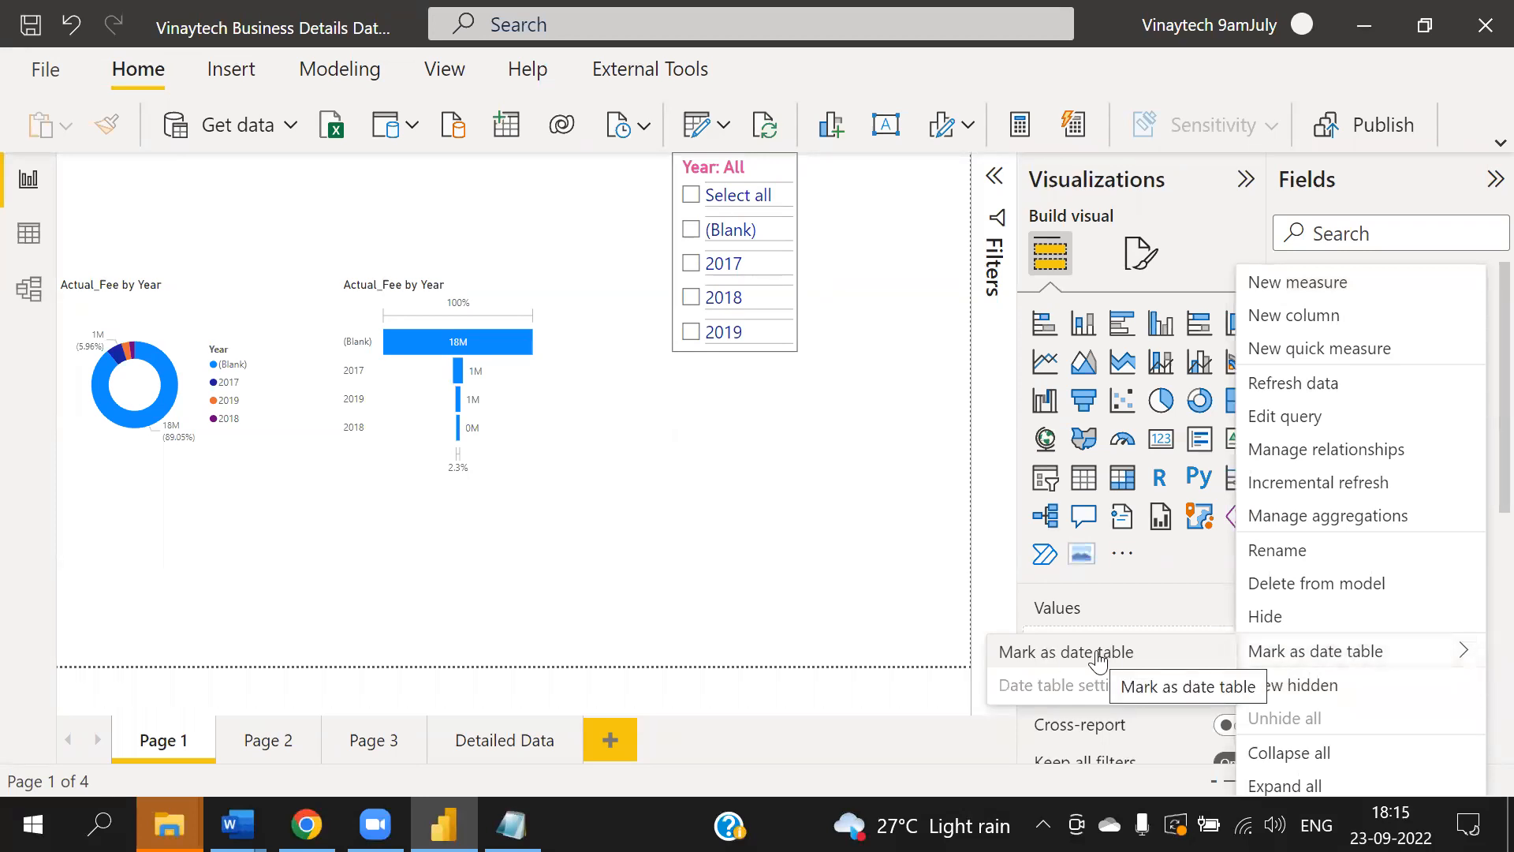
{"action": "left_click", "coordinate": [846, 556]}
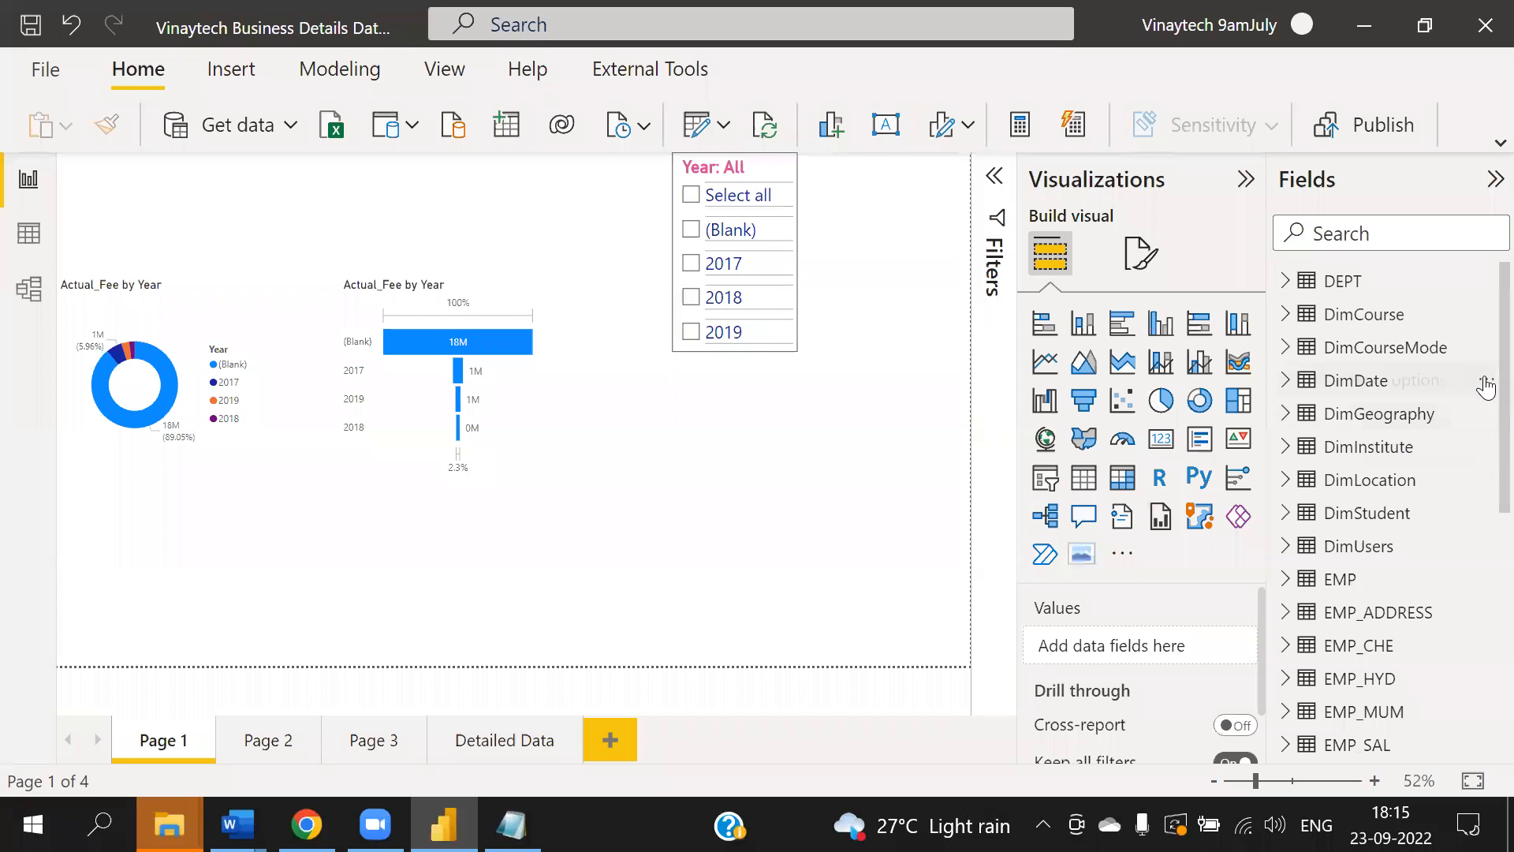
- Delete the DimDate table from the model
{"action": "left_click", "coordinate": [1487, 386]}
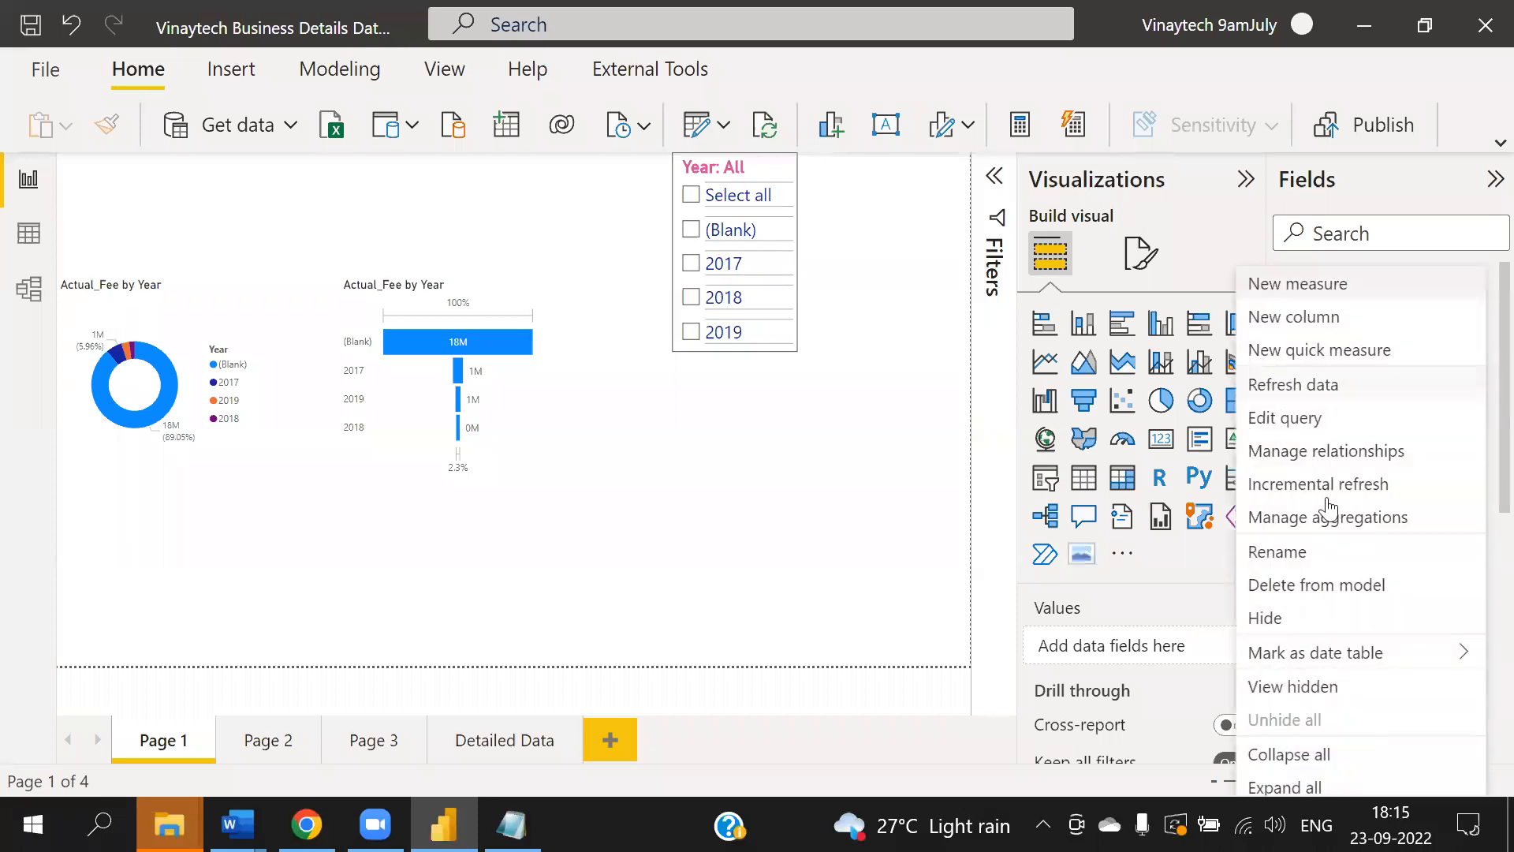
{"action": "left_click", "coordinate": [1341, 584]}
{"action": "left_click", "coordinate": [934, 477]}
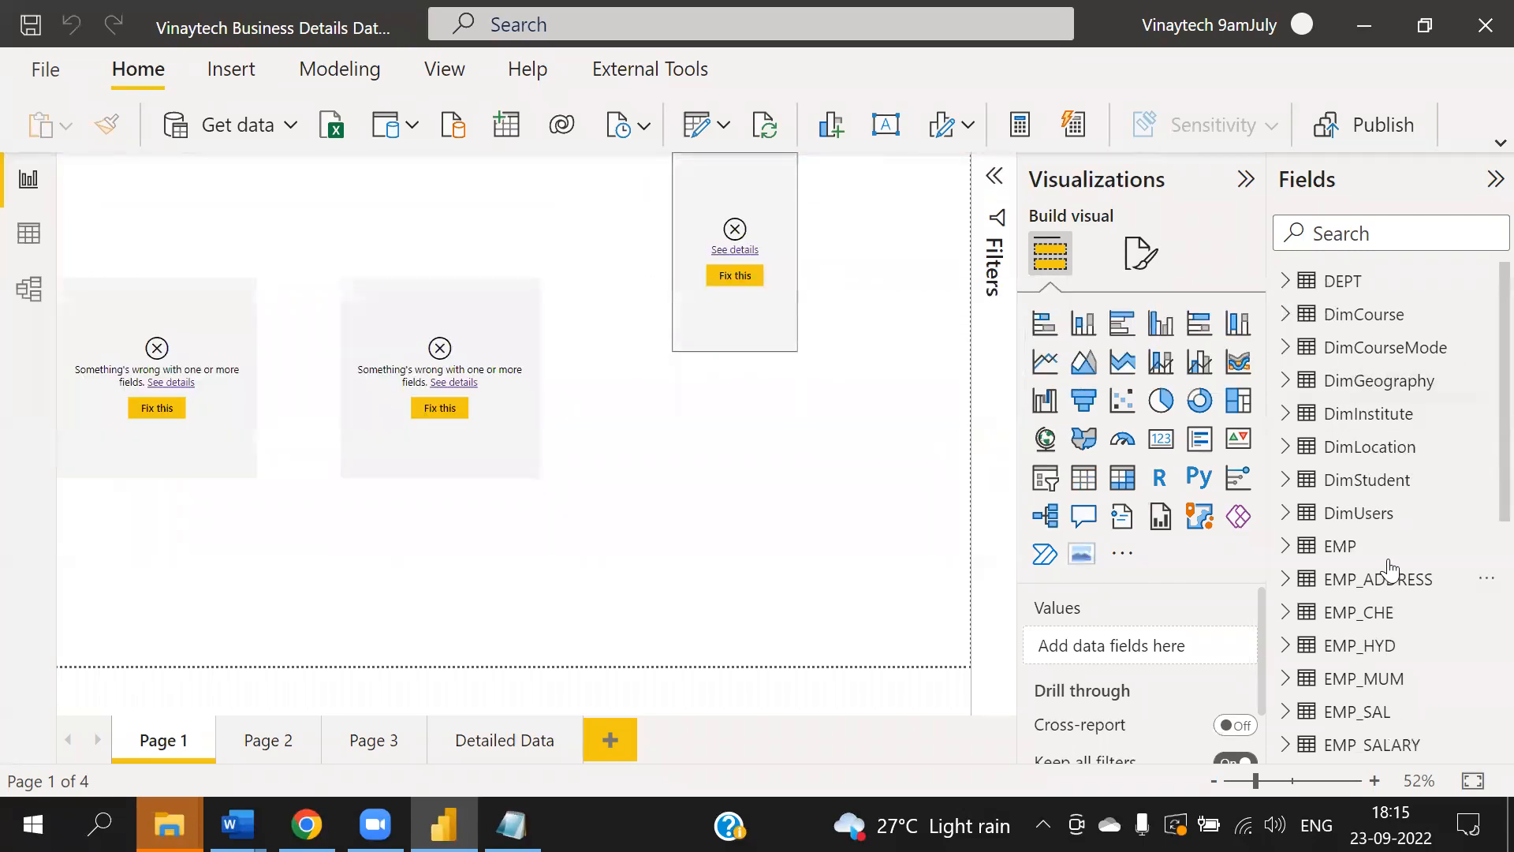
- Create a new calculated table and begin its DAX formula as DimDate=ADDCOLUMNS(
{"action": "left_click", "coordinate": [30, 247]}
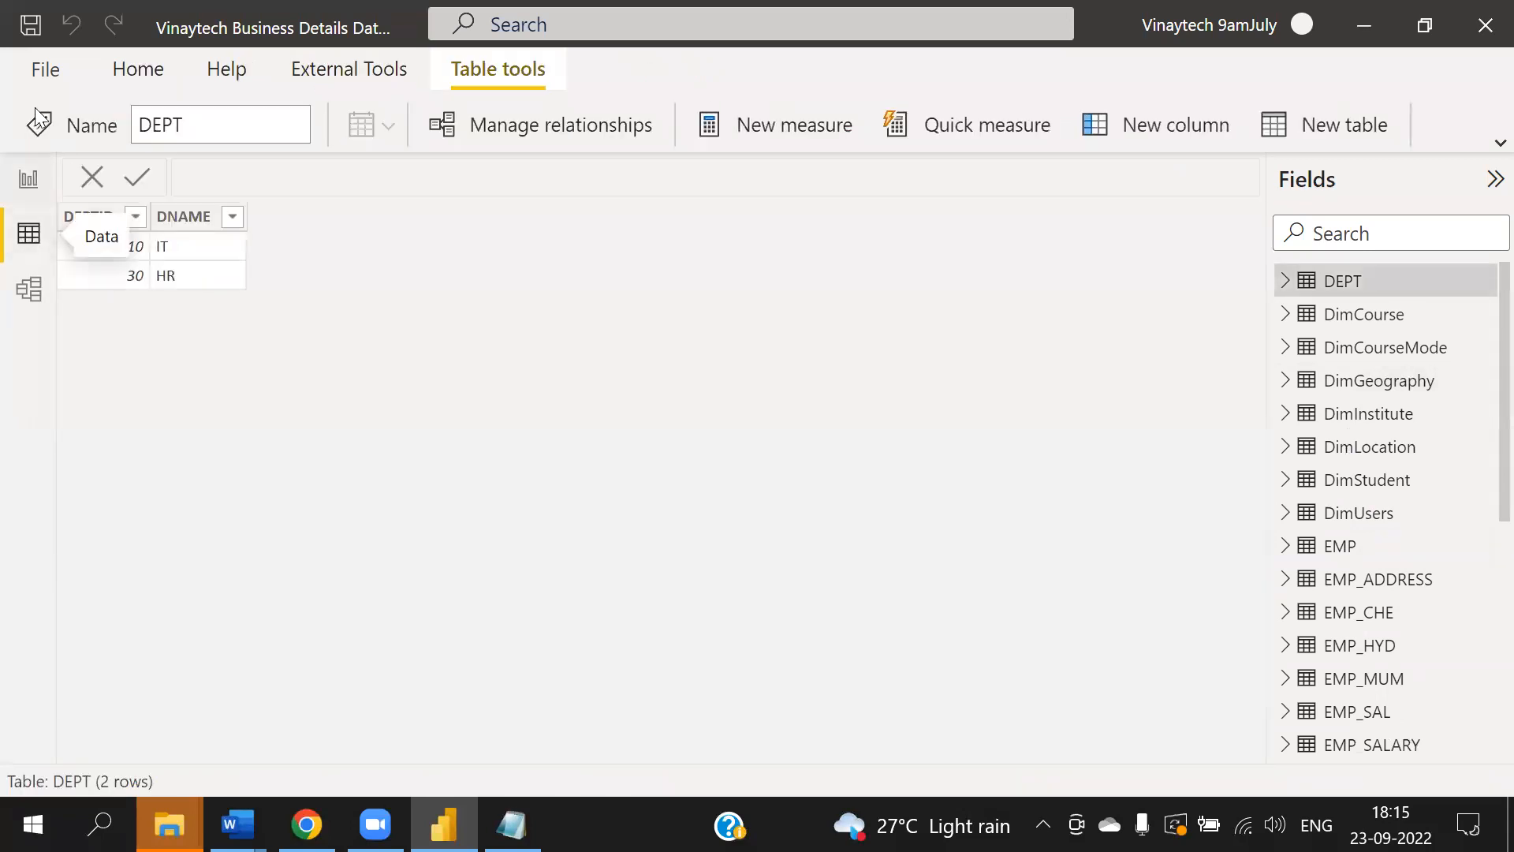
{"action": "left_click", "coordinate": [29, 179]}
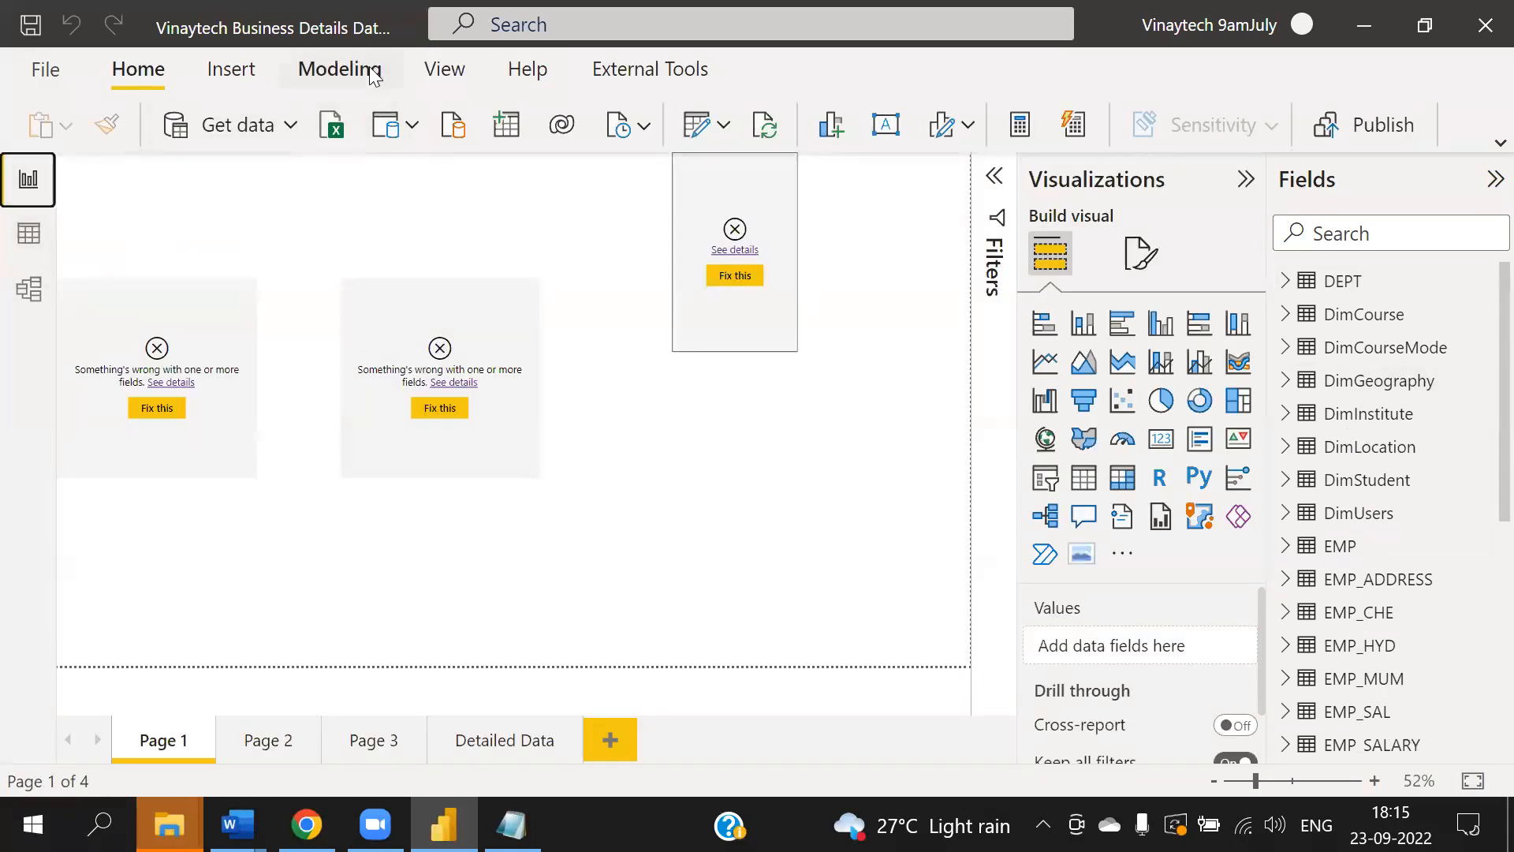
{"action": "left_click", "coordinate": [339, 68]}
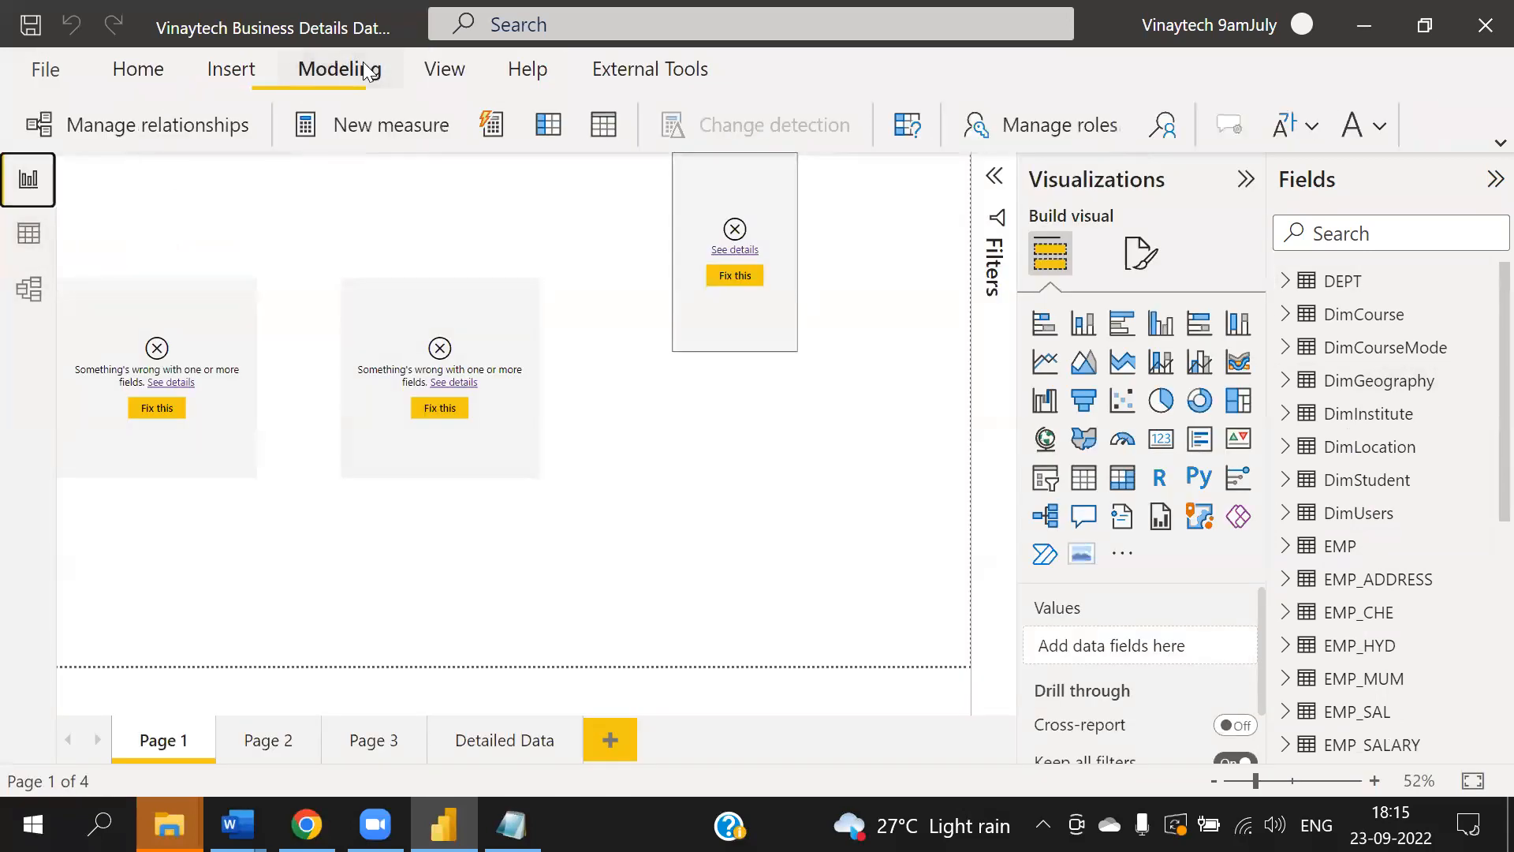
{"action": "left_click", "coordinate": [604, 125]}
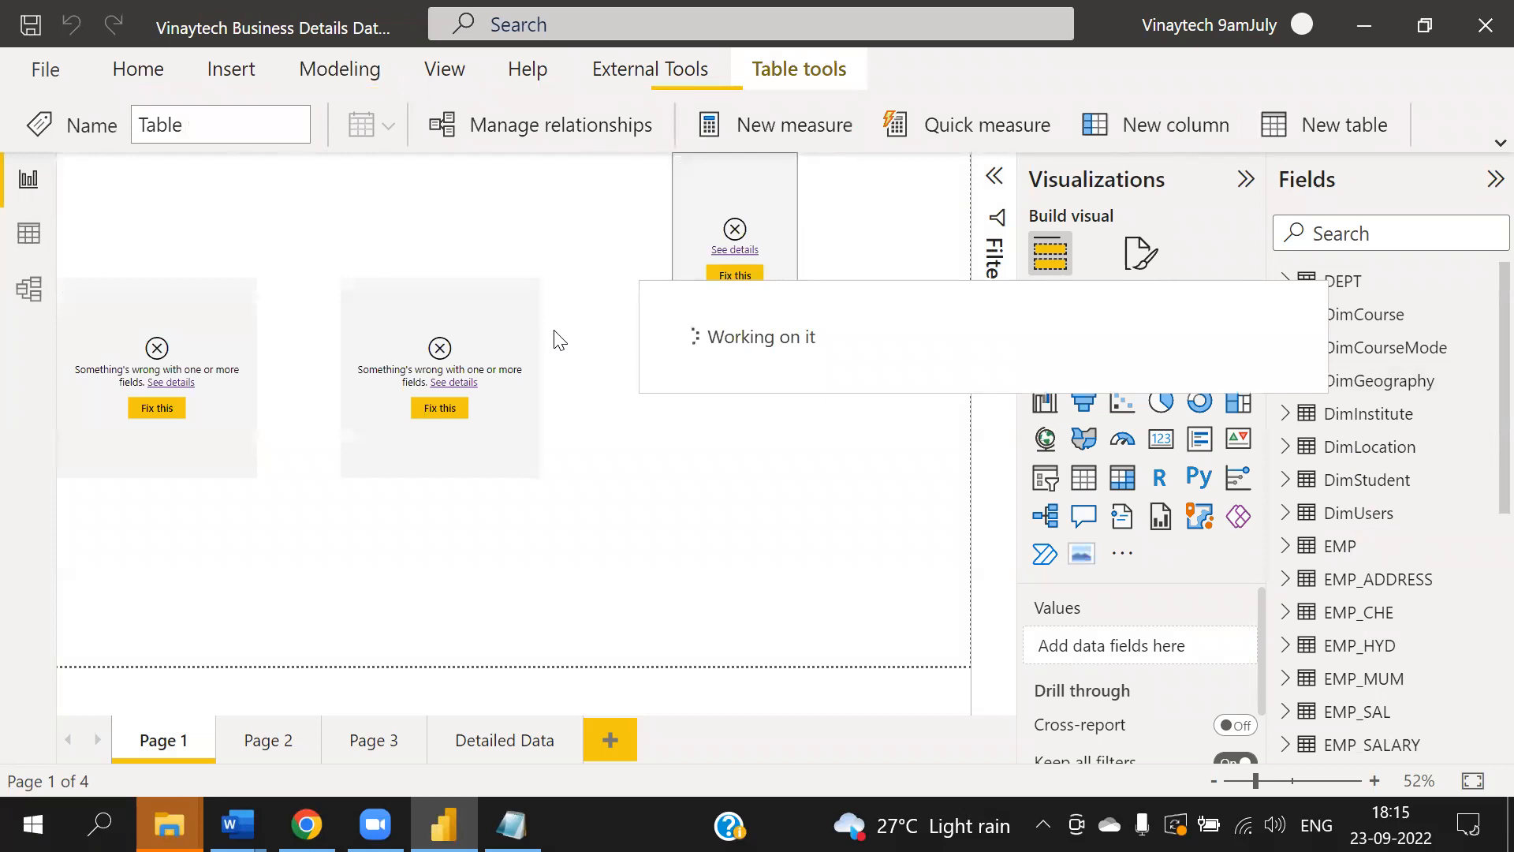
{"action": "type", "text": "DimDate="}
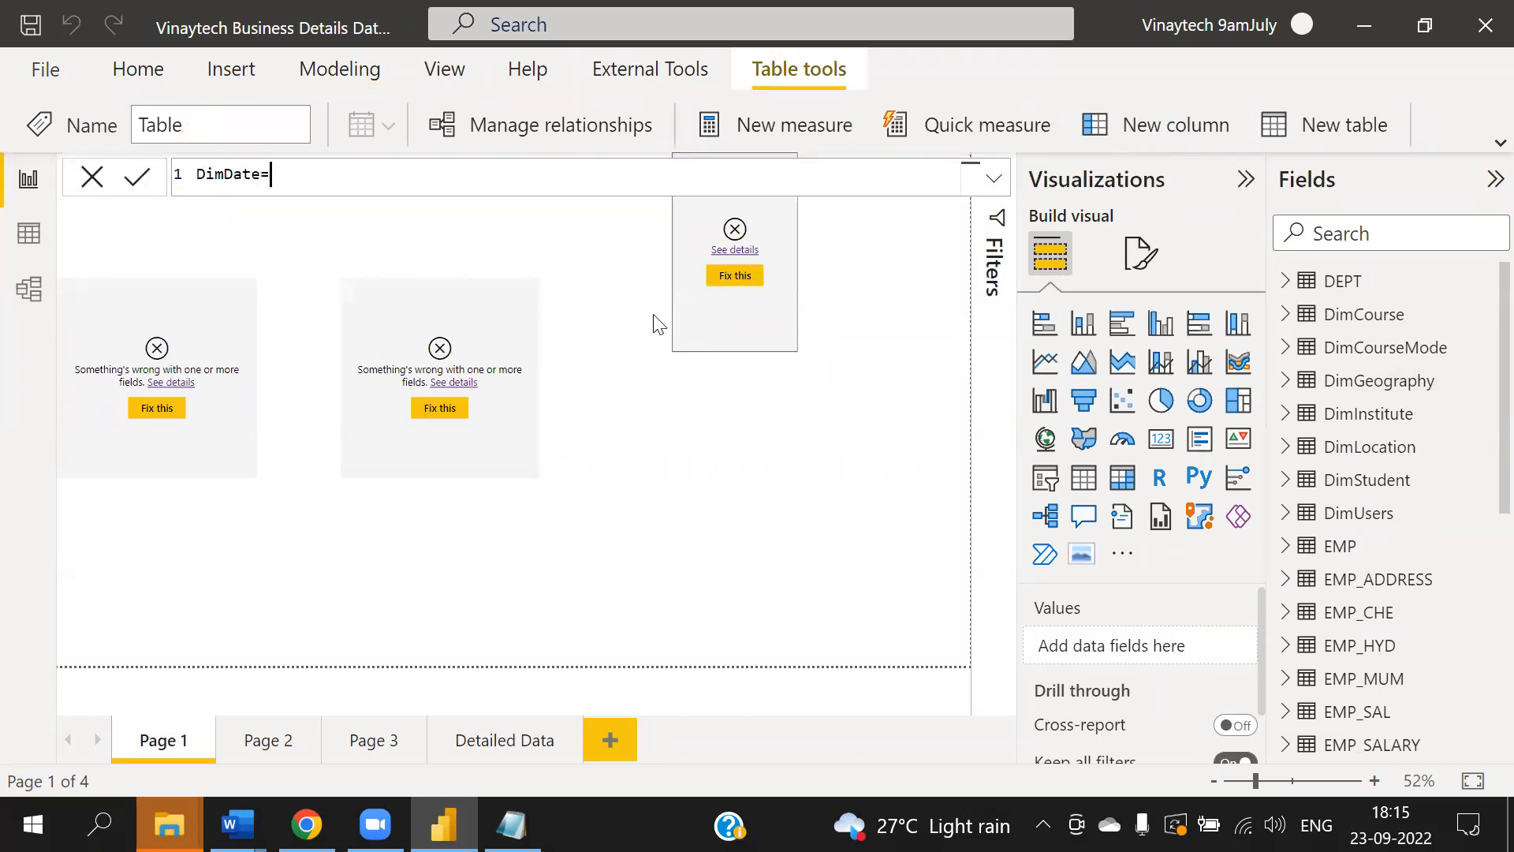
{"action": "type", "text": "addcol"}
{"action": "key", "text": "Tab"}
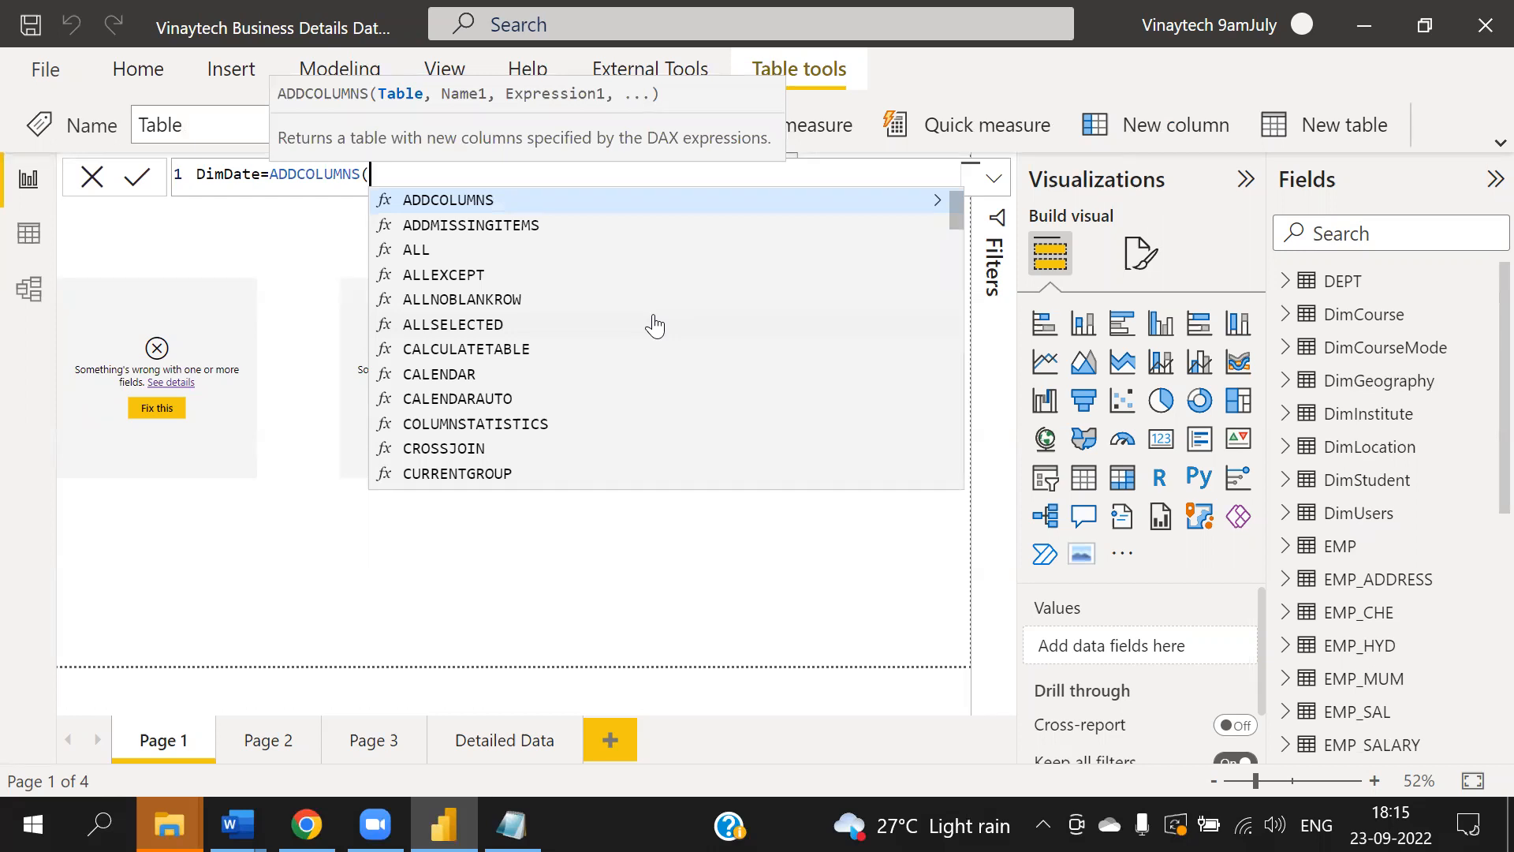
- Add a CALENDAR range from date(2017,01,01) to date(2017,12,31) as the table's first argument
{"action": "type", "text": "cale"}
{"action": "key", "text": "Tab"}
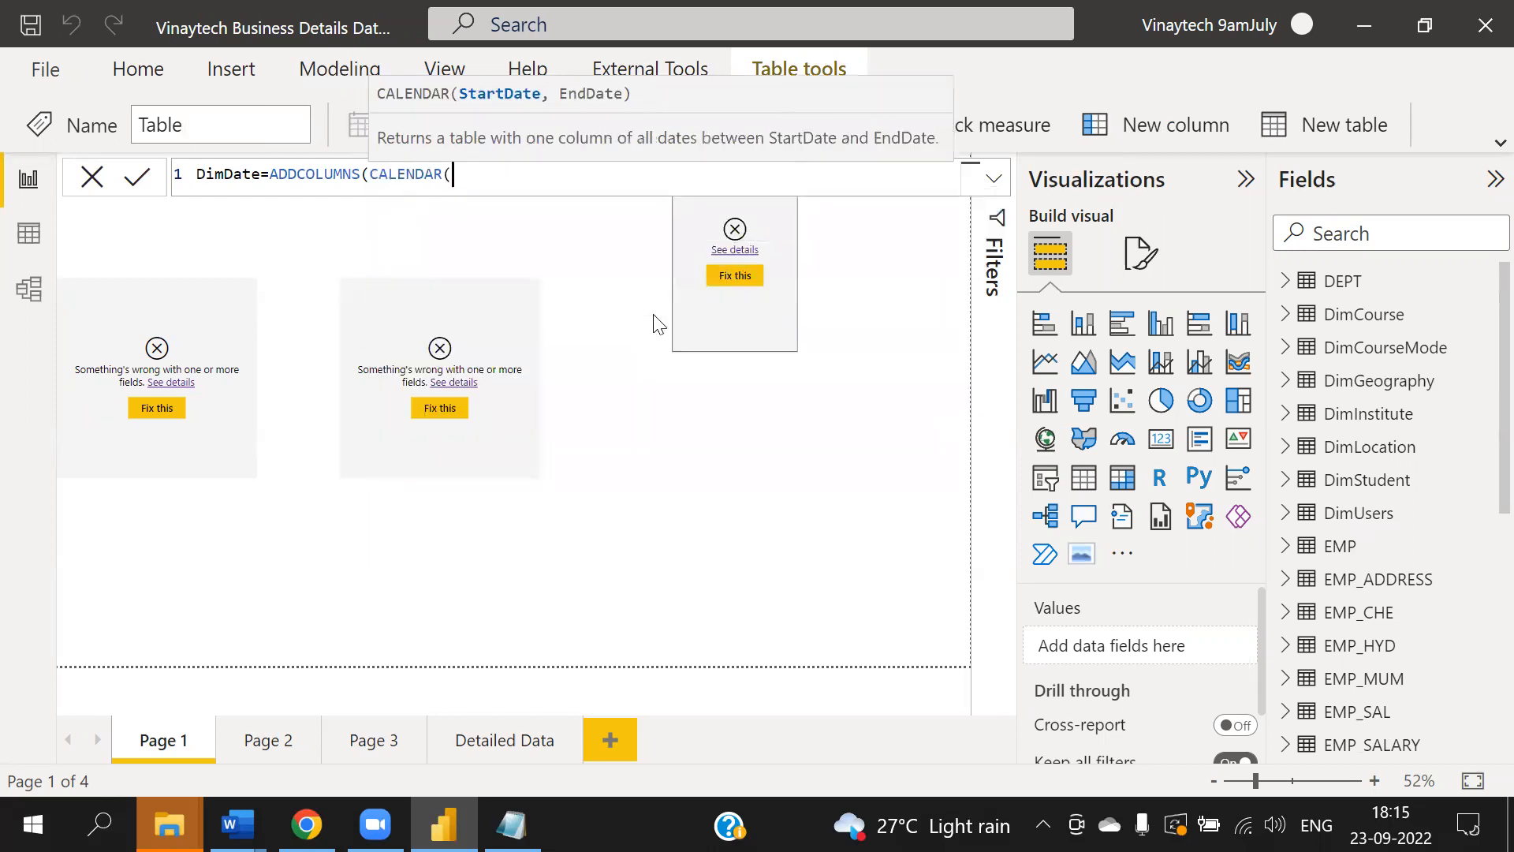
{"action": "type", "text": "date(2017"}
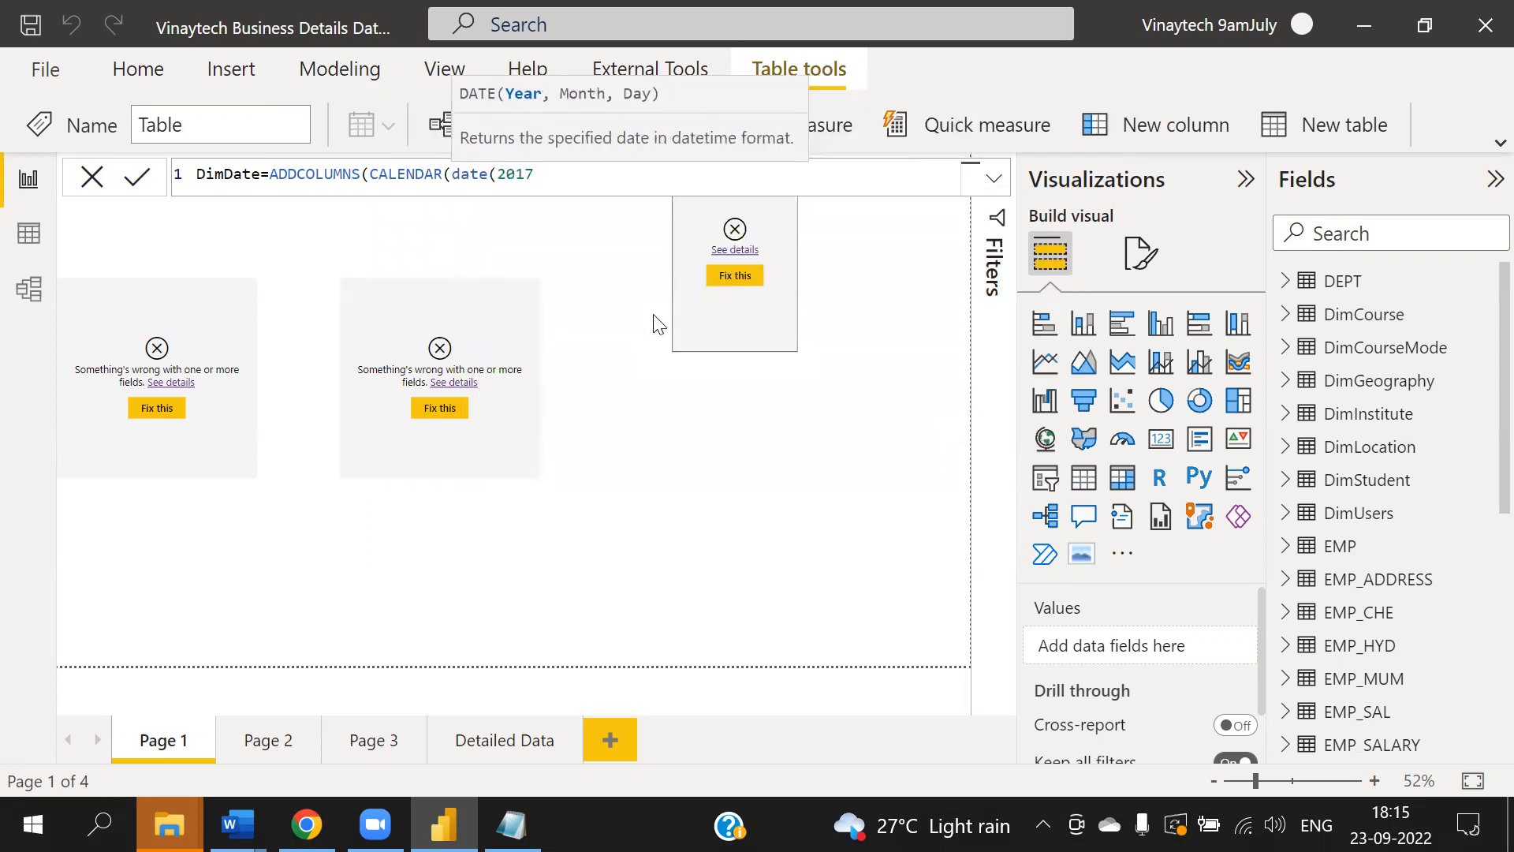
{"action": "type", "text": ",p"}
{"action": "key", "text": "Home"}
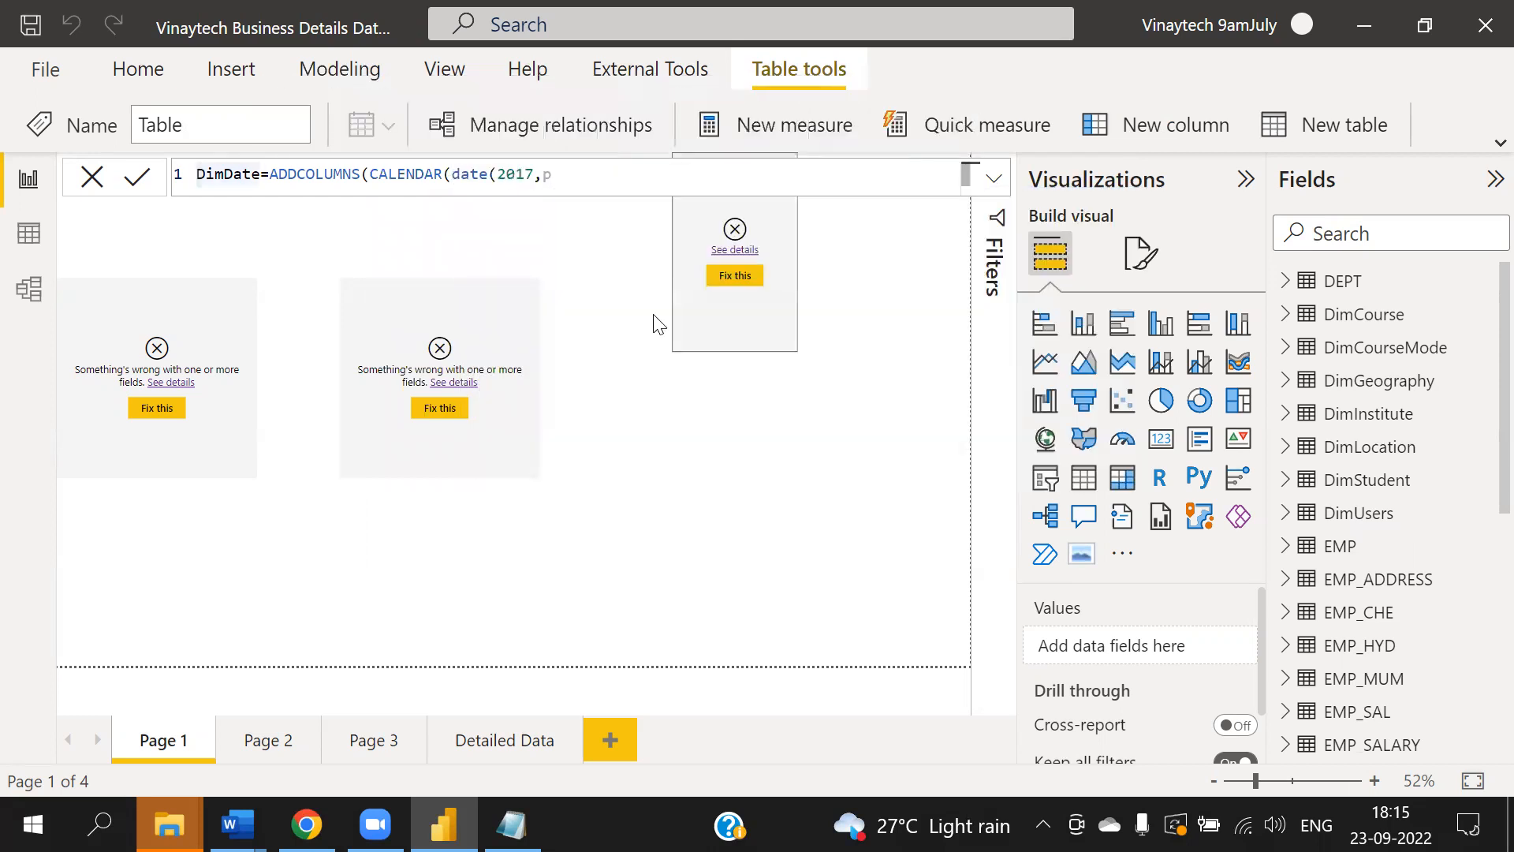
{"action": "left_click", "coordinate": [581, 168]}
{"action": "key", "text": "BackSpace"}
{"action": "type", "text": "01,01"}
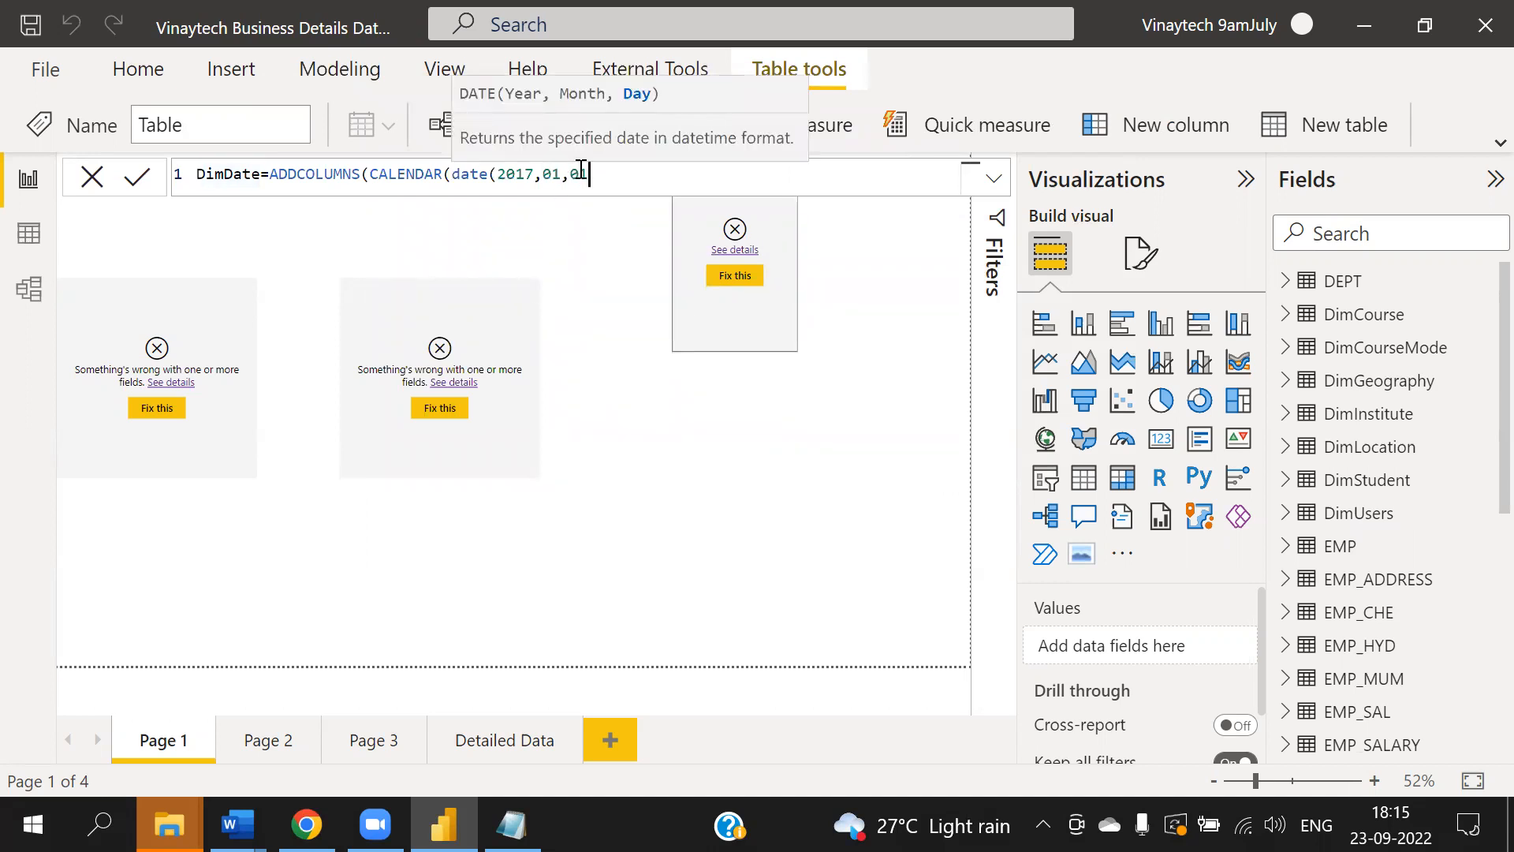
{"action": "type", "text": "),date(2017"}
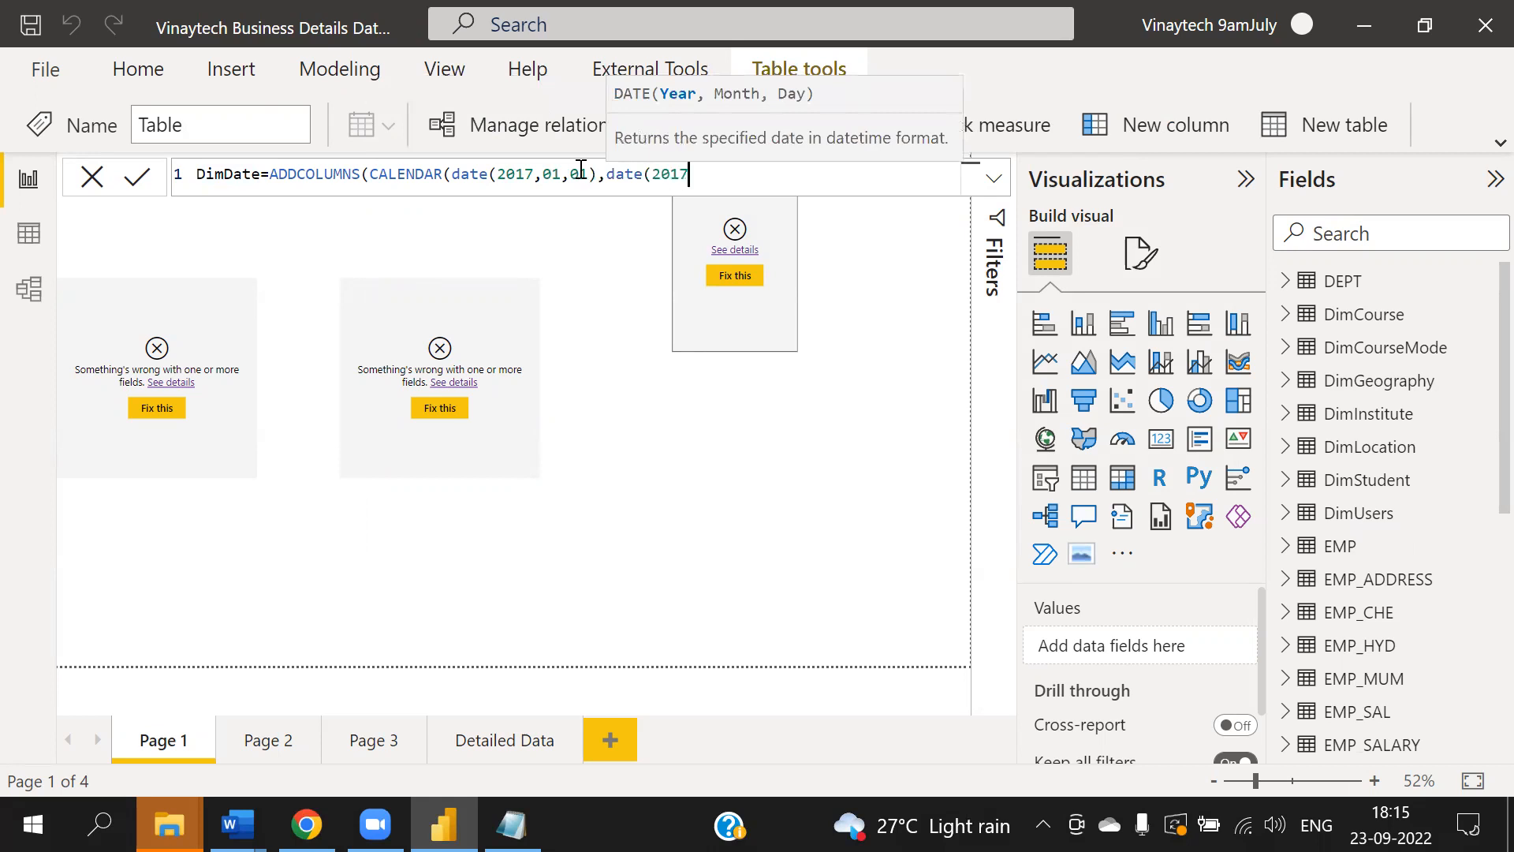
{"action": "type", "text": ",12,31)"}
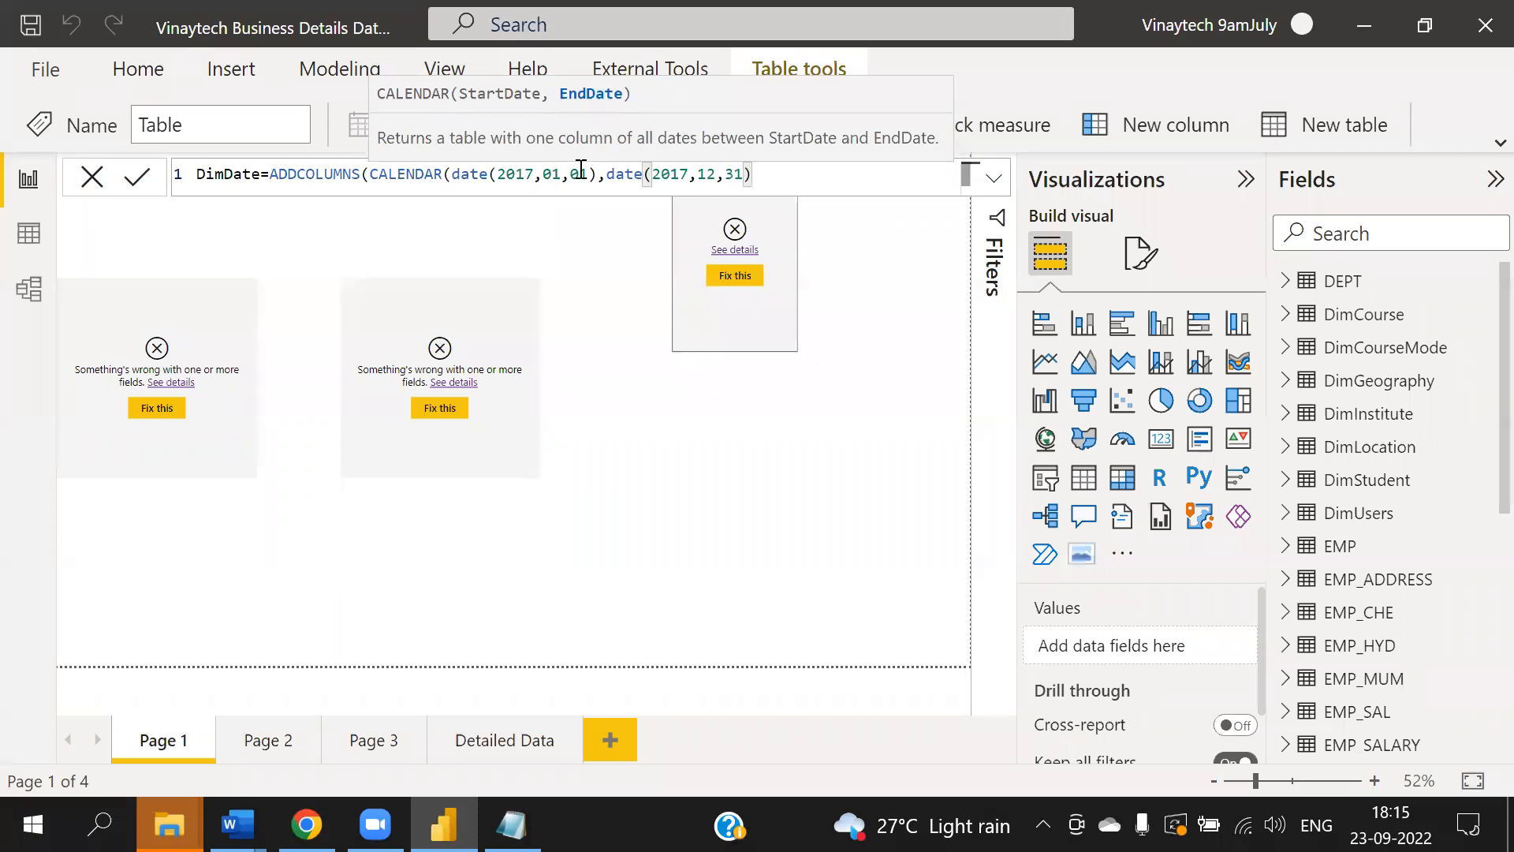
- Add a "Year" column to the formula computed as year([Date])
{"action": "type", "text": ")"}
{"action": "type", "text": ","}
{"action": "type", "text": "\"Year\""}
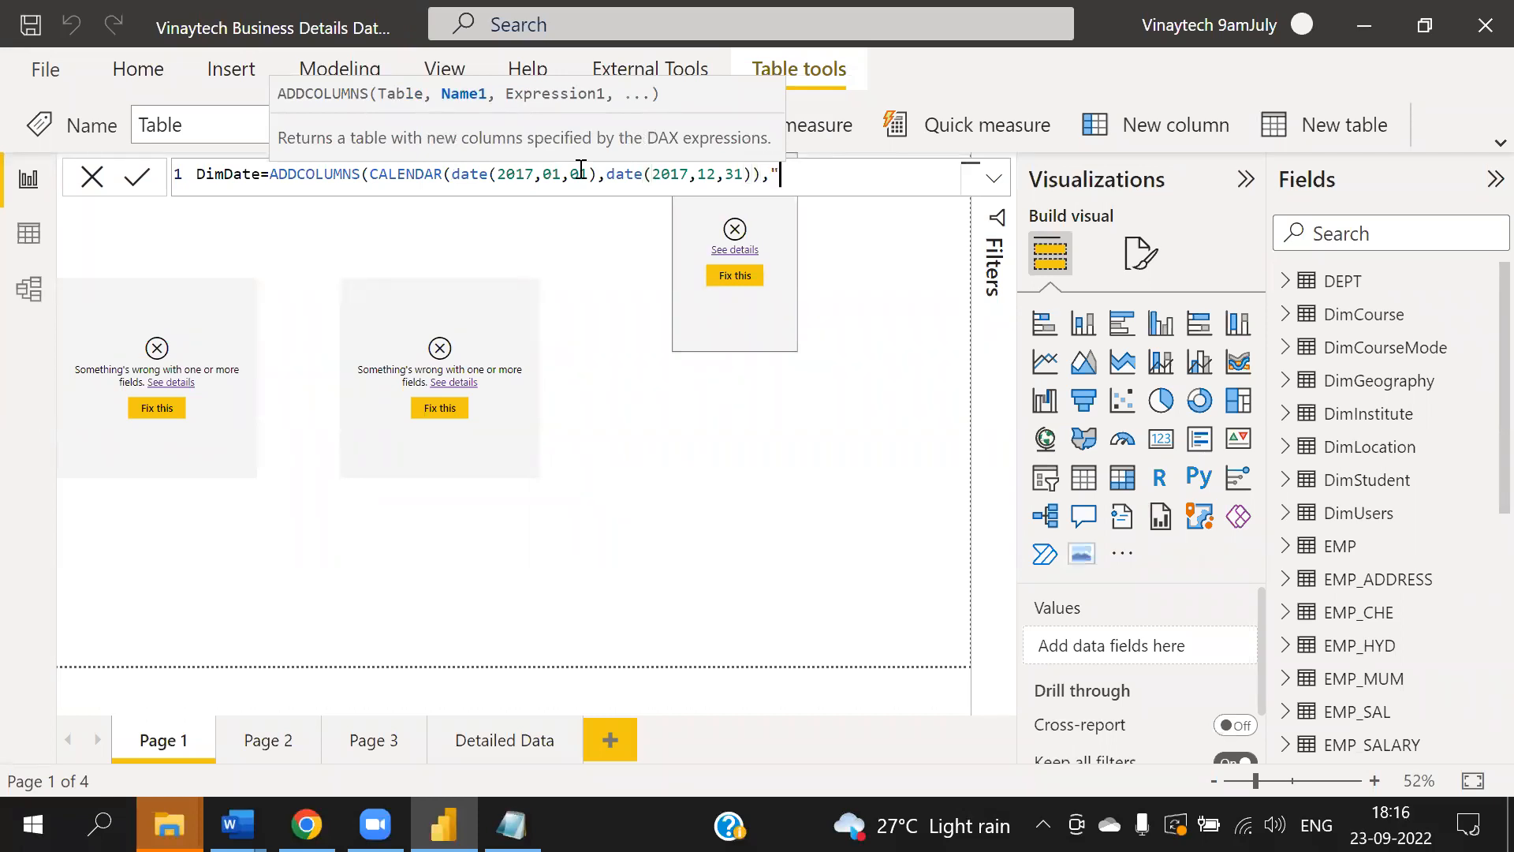
{"action": "type", "text": ", year("}
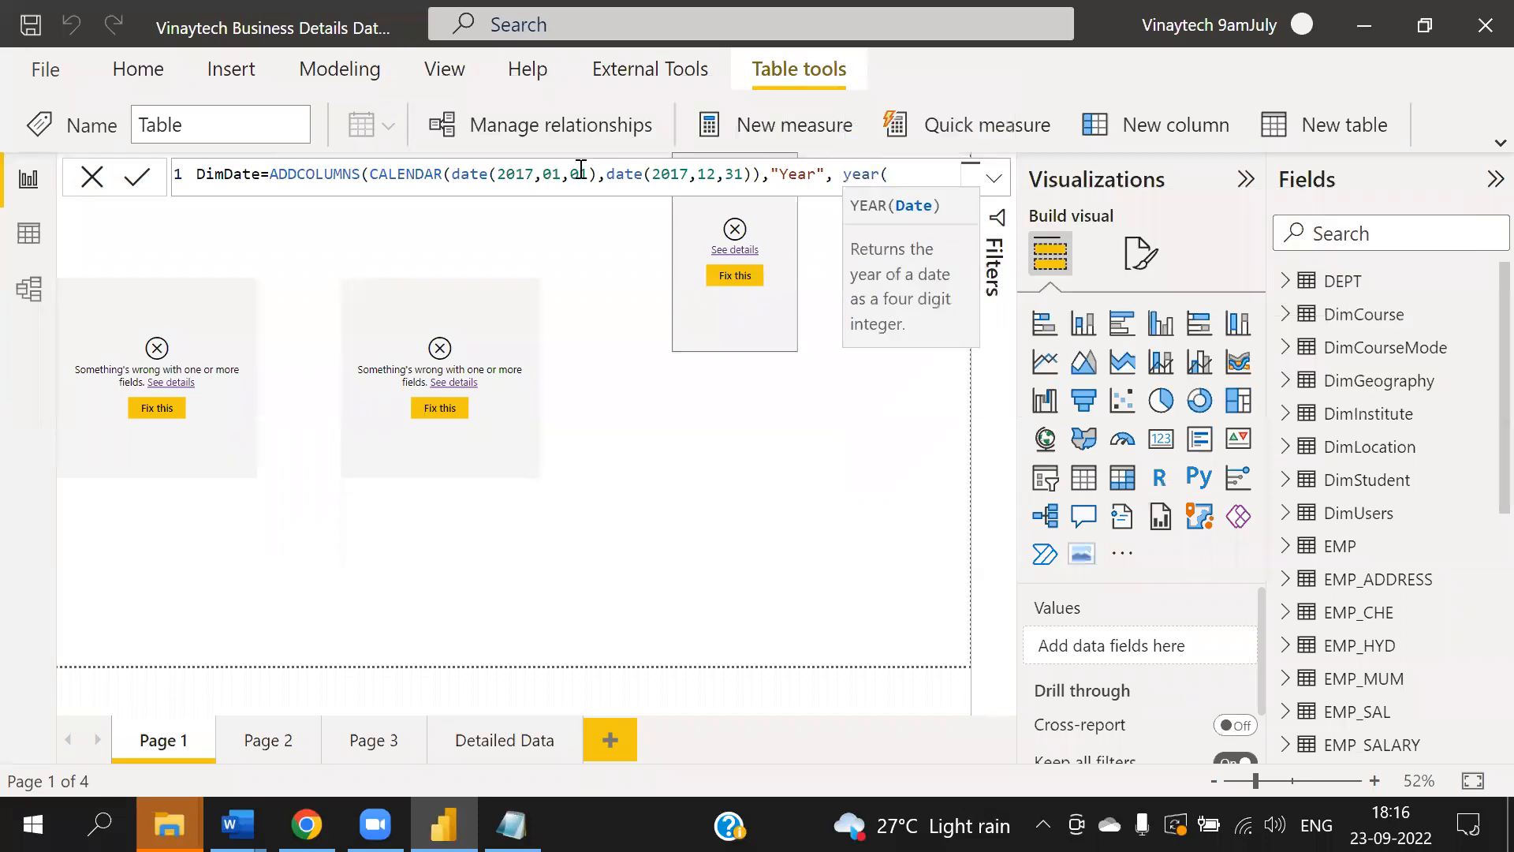
{"action": "type", "text": "dimd"}
{"action": "key", "text": "BackSpace"}
{"action": "key", "text": "BackSpace"}
{"action": "key", "text": "BackSpace"}
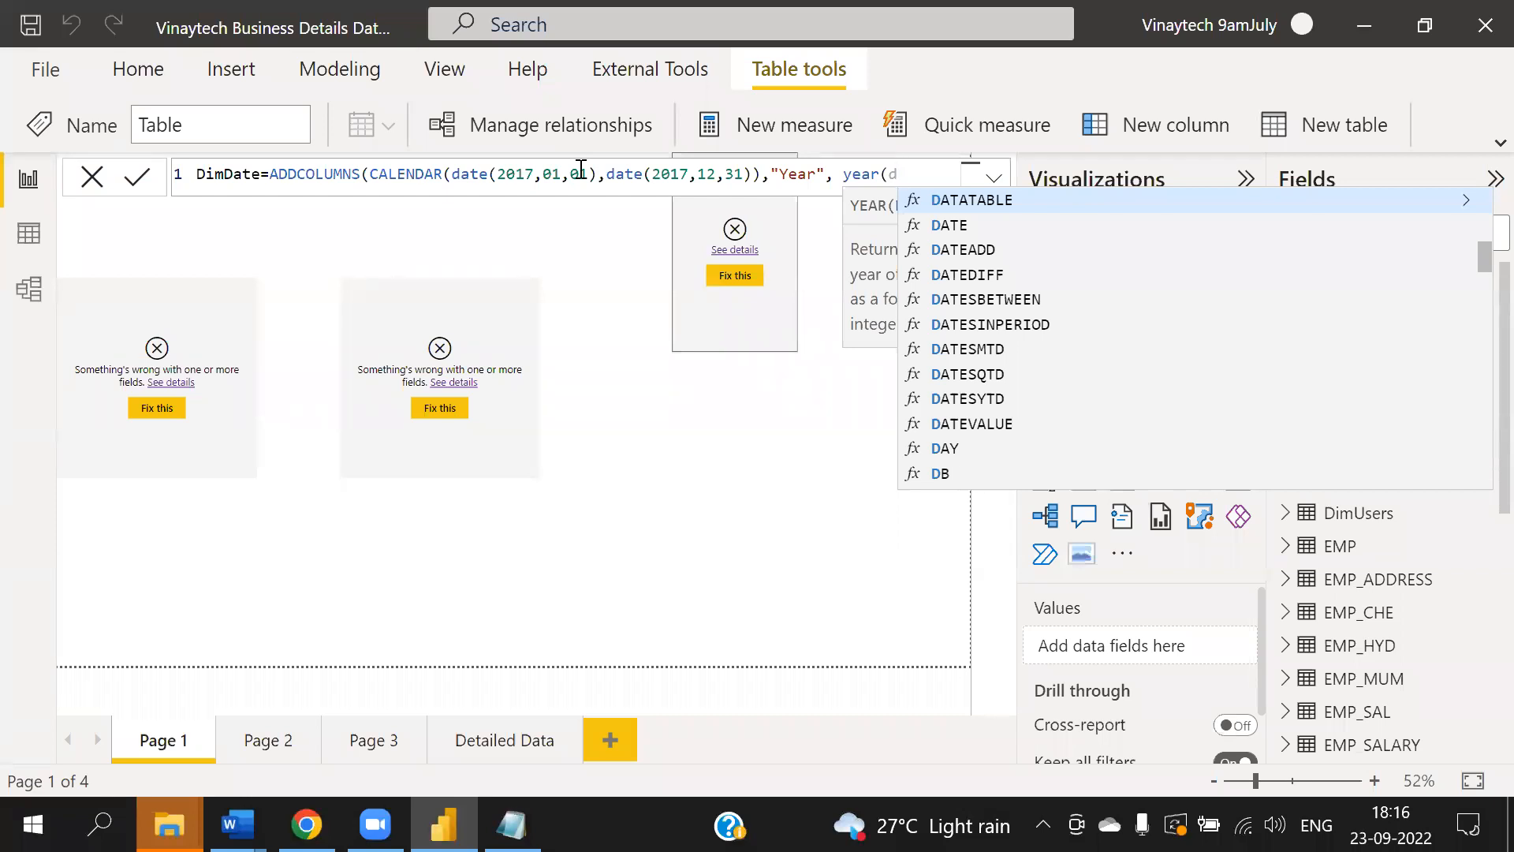
{"action": "type", "text": "ate"}
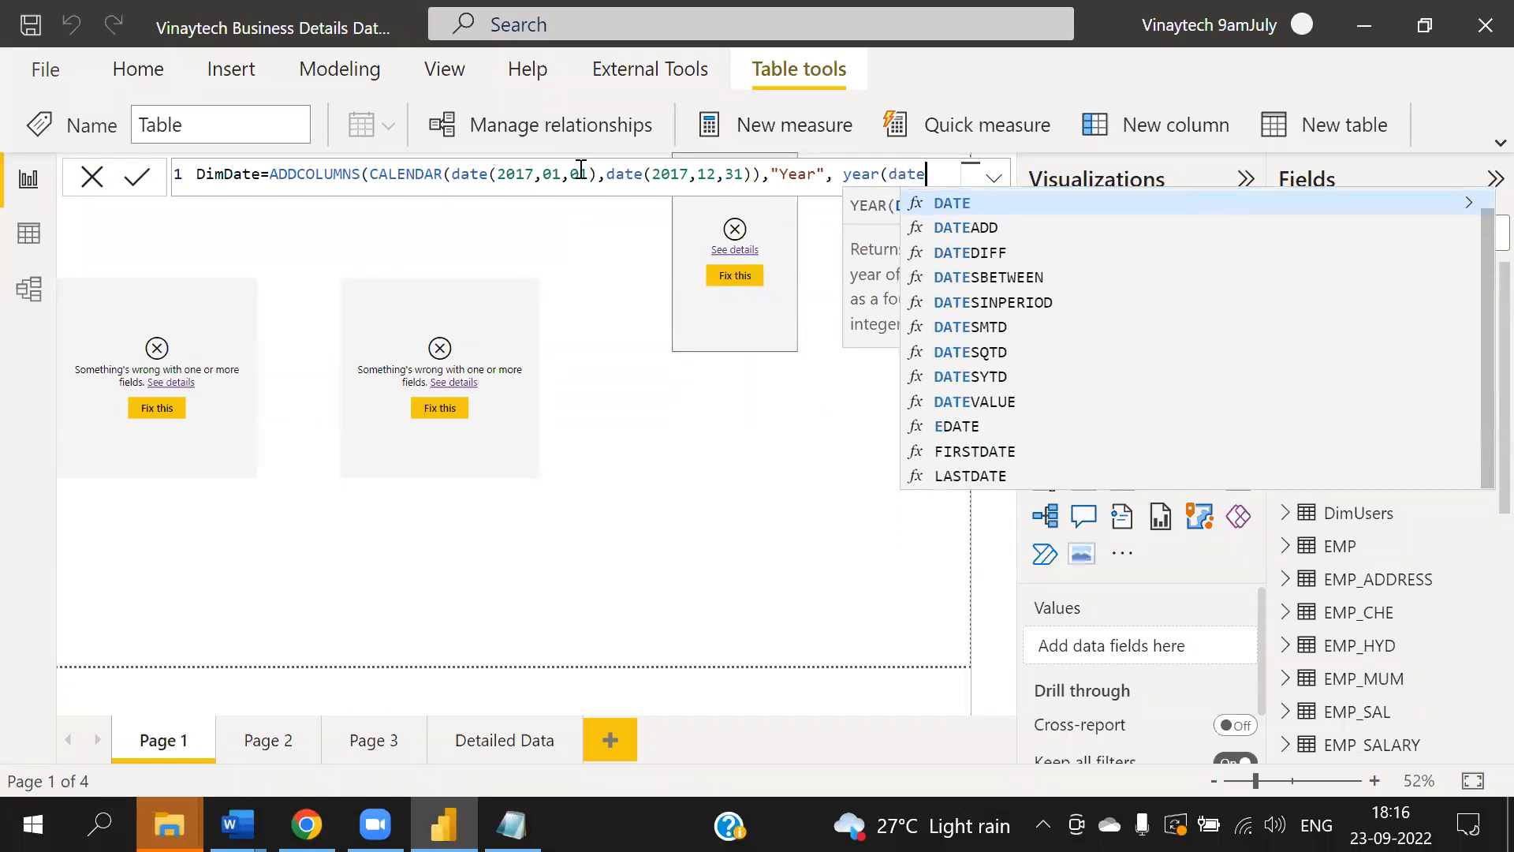
{"action": "key", "text": "Escape"}
{"action": "type", "text": "[date"}
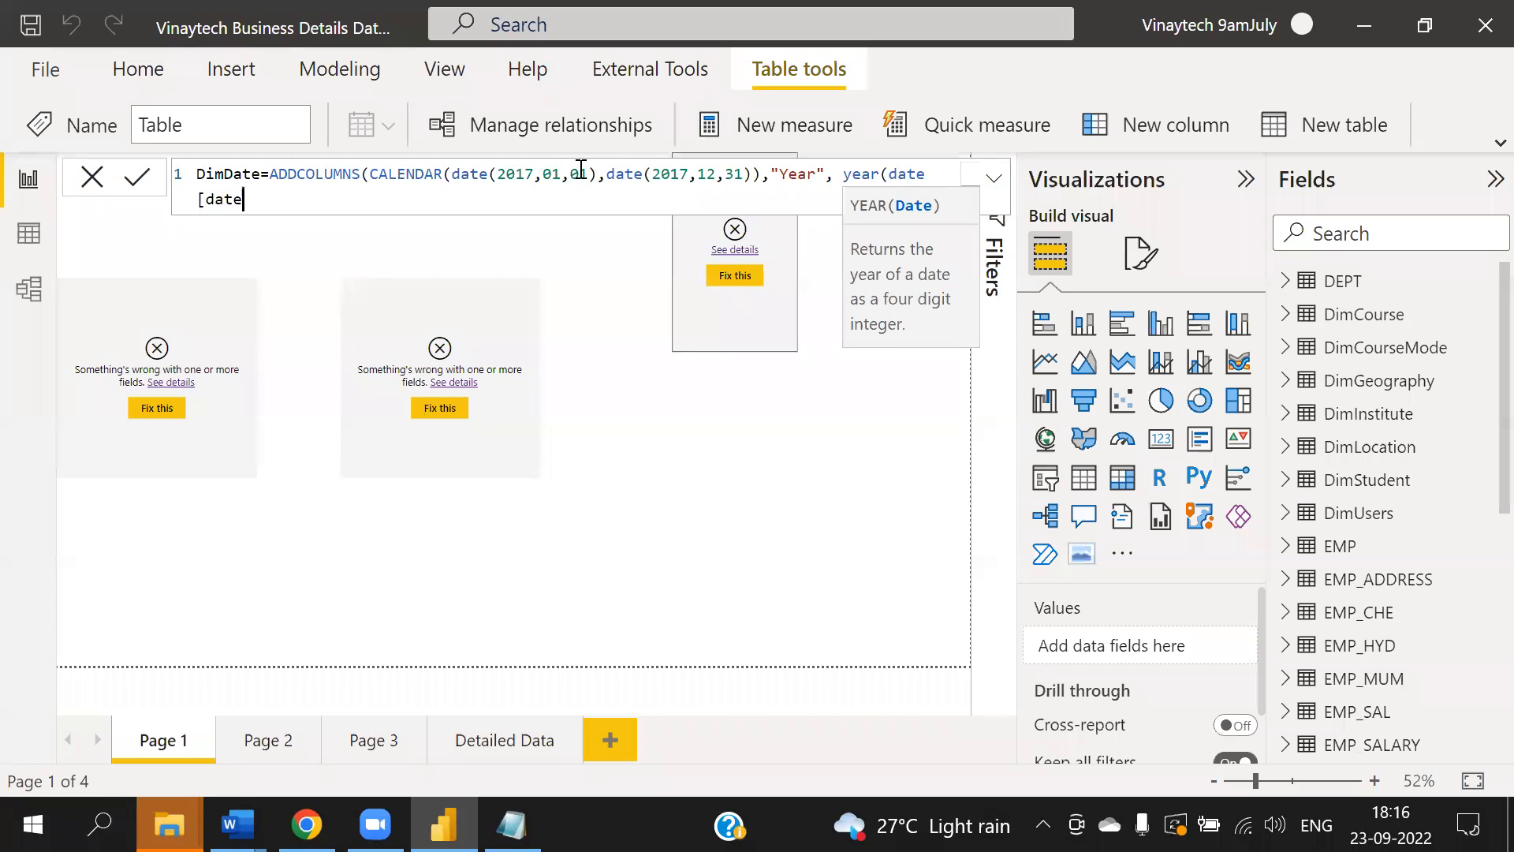
{"action": "type", "text": "],"}
{"action": "key", "text": "BackSpace"}
{"action": "key", "text": "BackSpace"}
{"action": "key", "text": "BackSpace"}
{"action": "key", "text": "BackSpace"}
{"action": "key", "text": "BackSpace"}
{"action": "key", "text": "BackSpace"}
{"action": "key", "text": "BackSpace"}
{"action": "key", "text": "BackSpace"}
{"action": "key", "text": "BackSpace"}
{"action": "key", "text": "BackSpace"}
{"action": "key", "text": "BackSpace"}
{"action": "type", "text": "[date"}
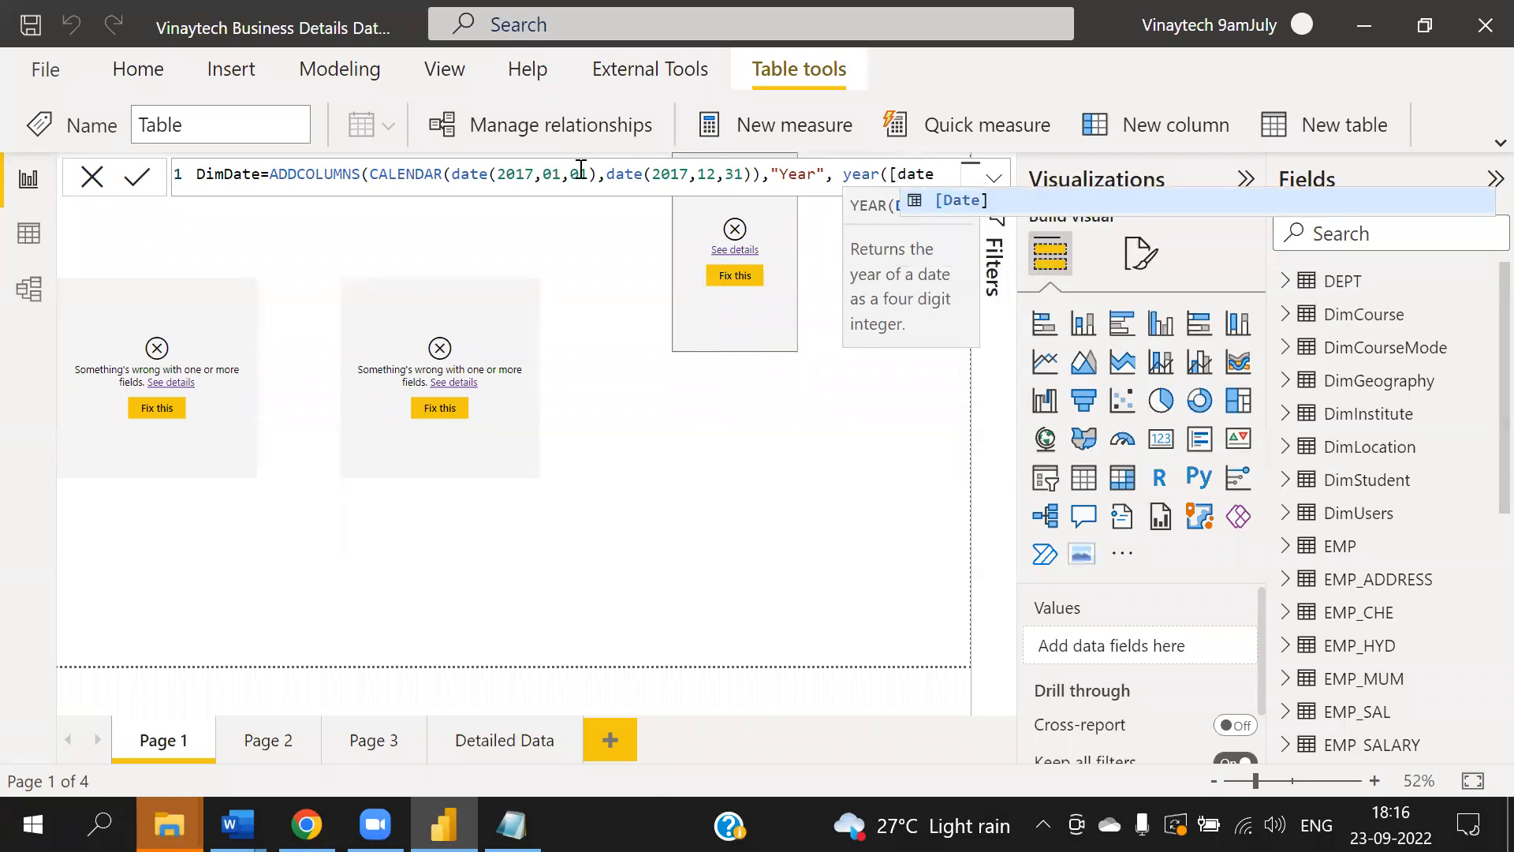
{"action": "key", "text": "Tab"}
{"action": "type", "text": "),\""}
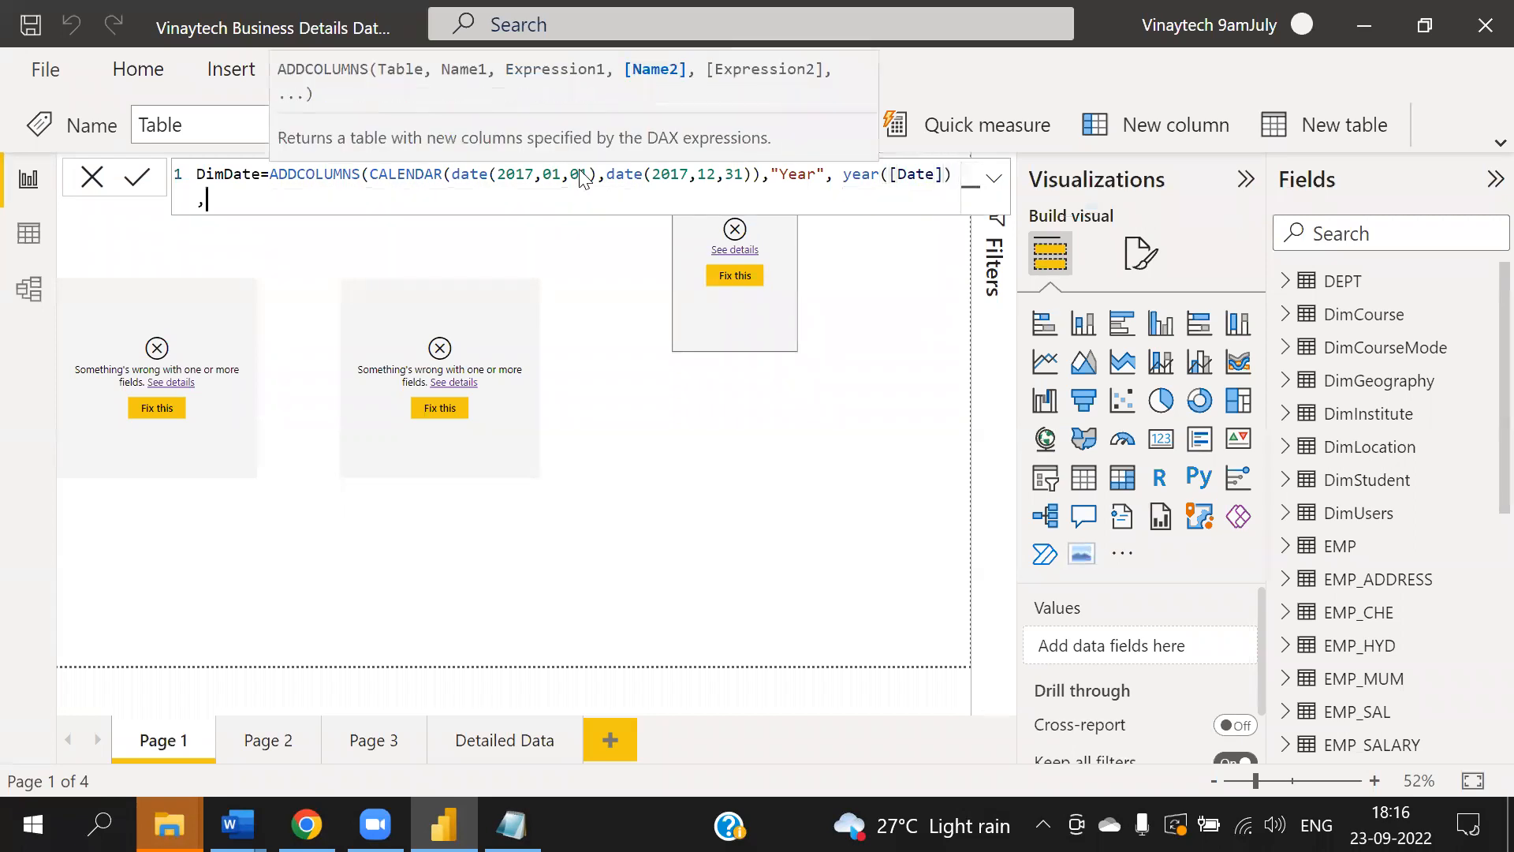
{"action": "type", "text": "Month\","}
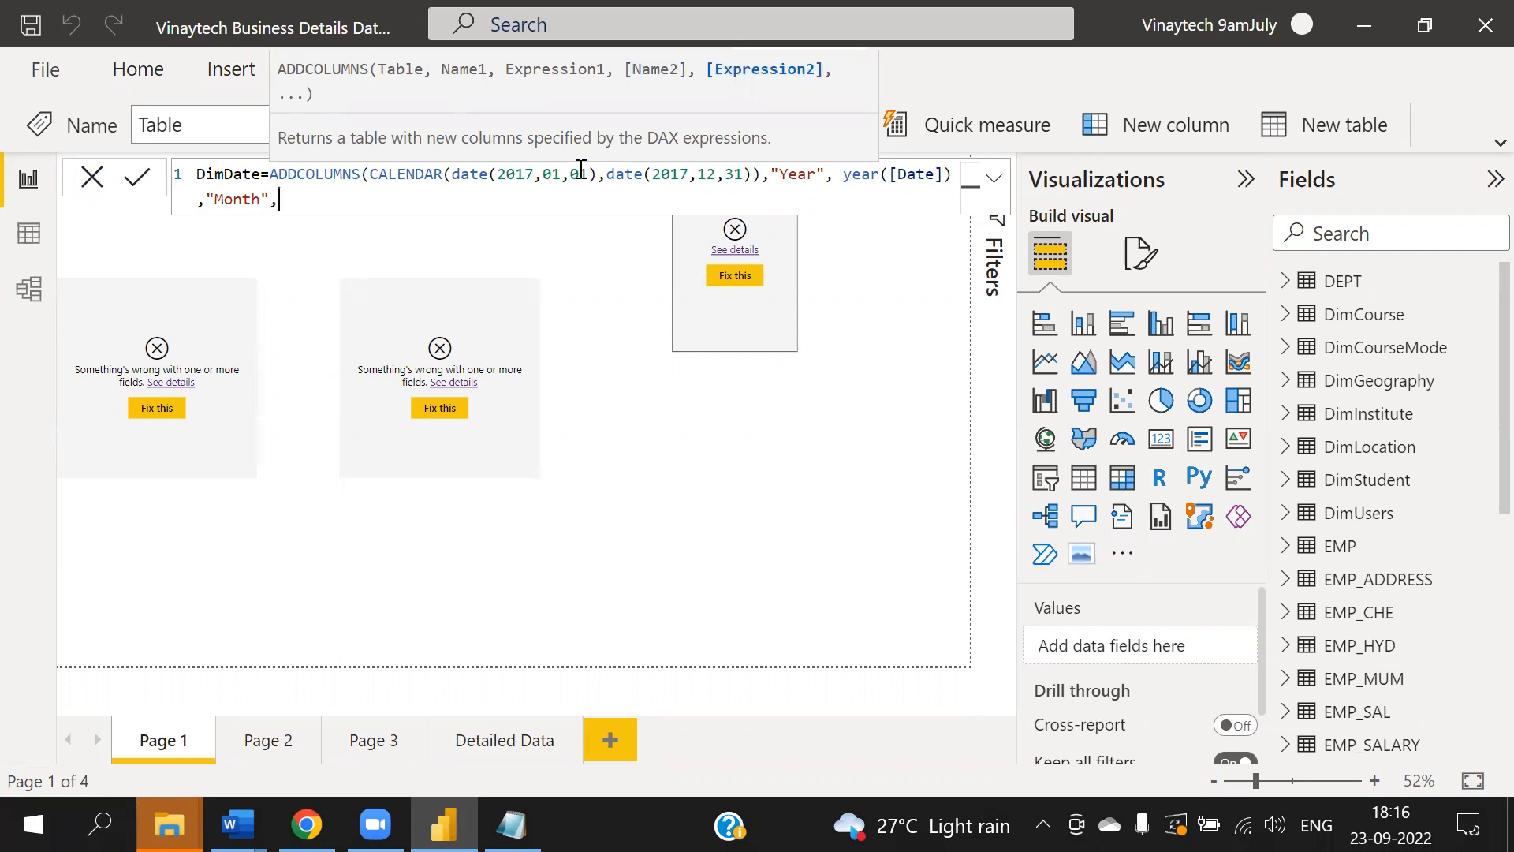
- Add a "Month" column to the formula computed as month([date])
{"action": "type", "text": "mon"}
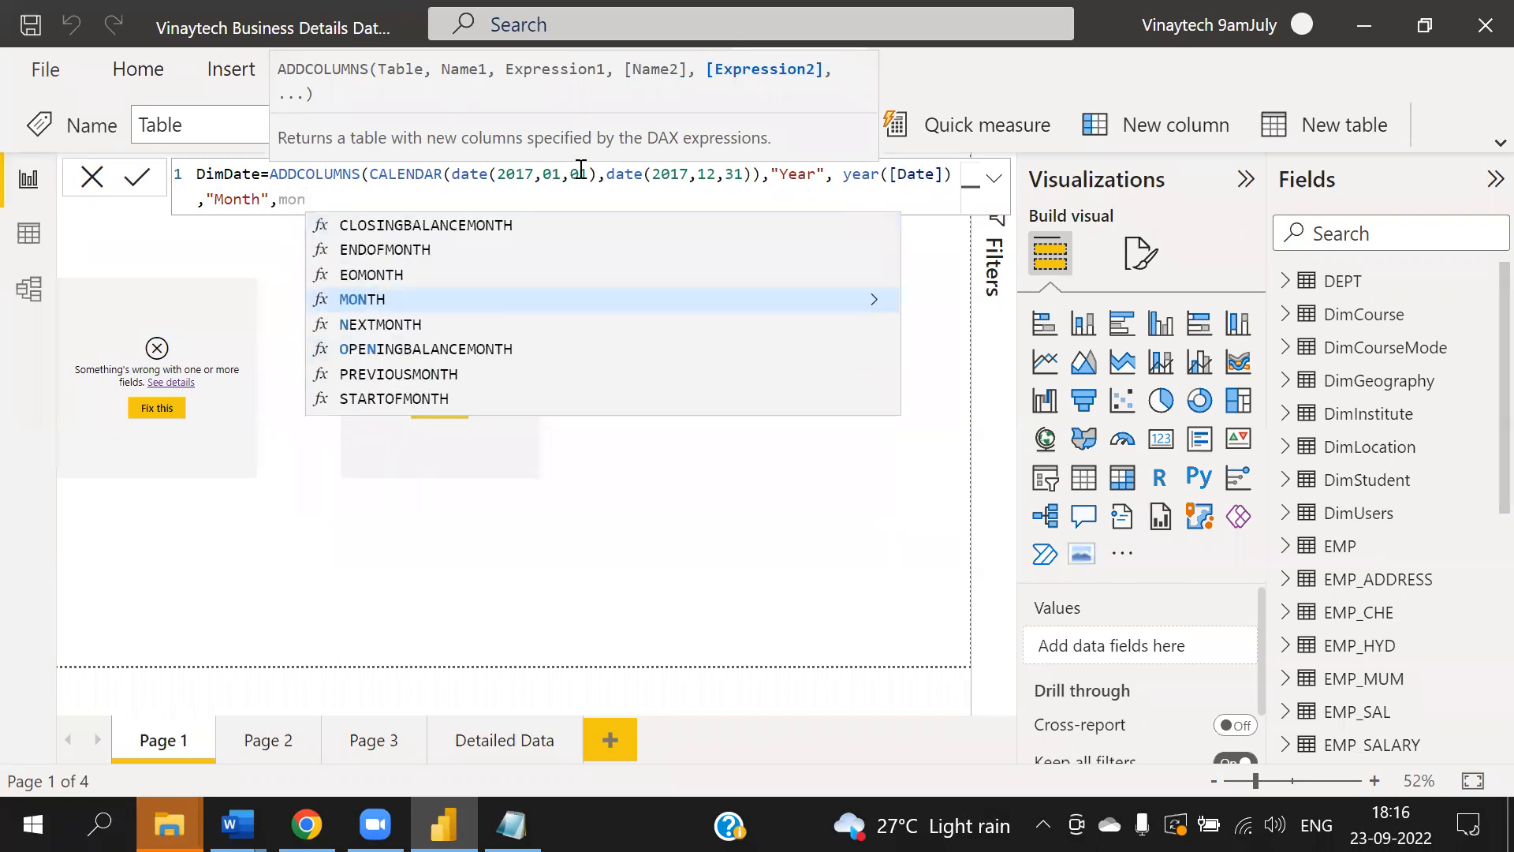
{"action": "type", "text": "th"}
{"action": "type", "text": "([d"}
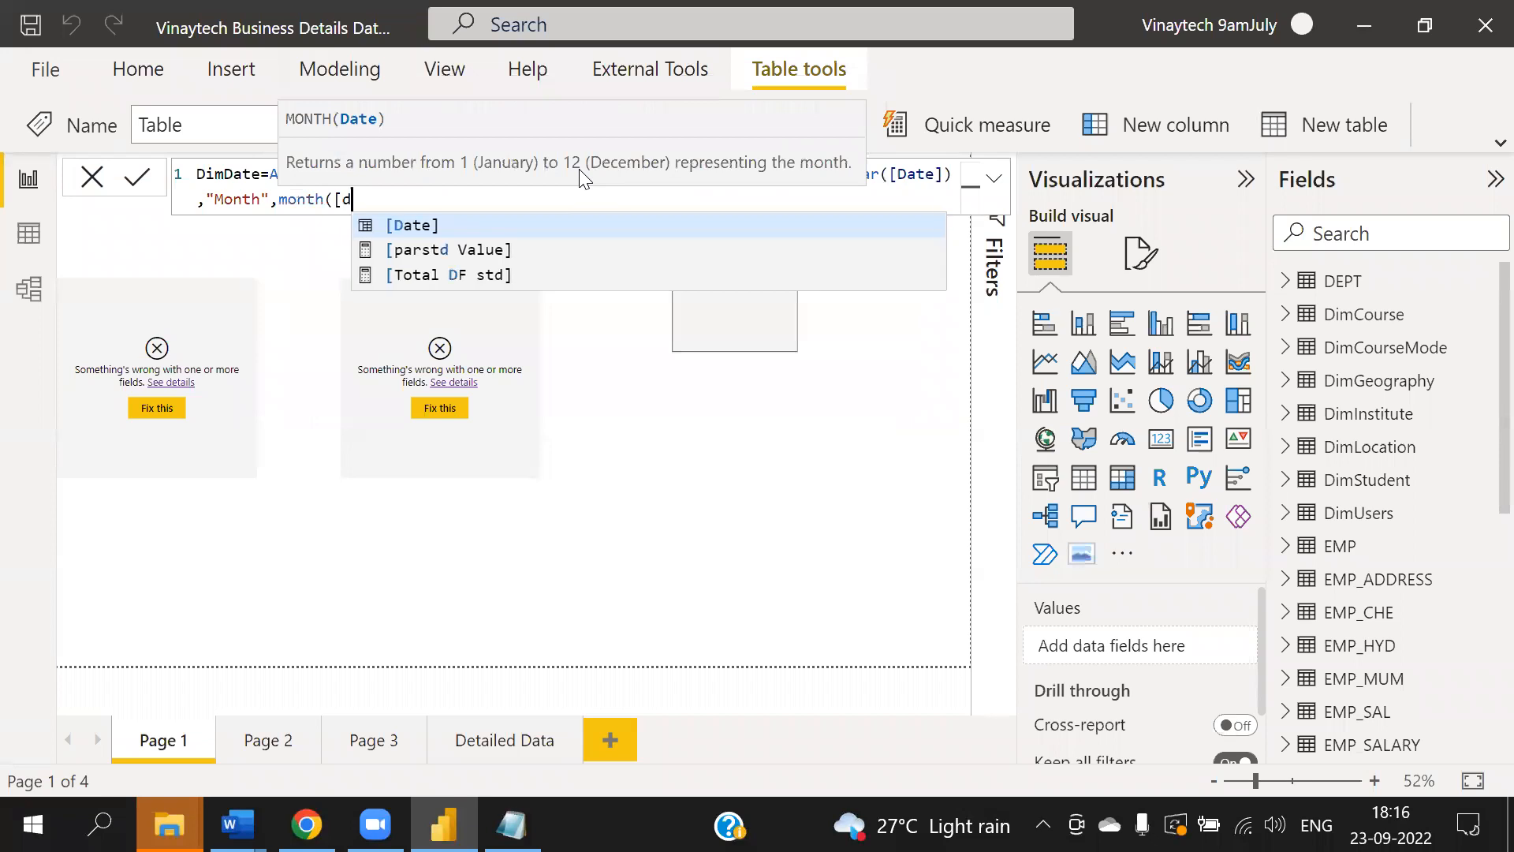
{"action": "type", "text": "ate]),\""}
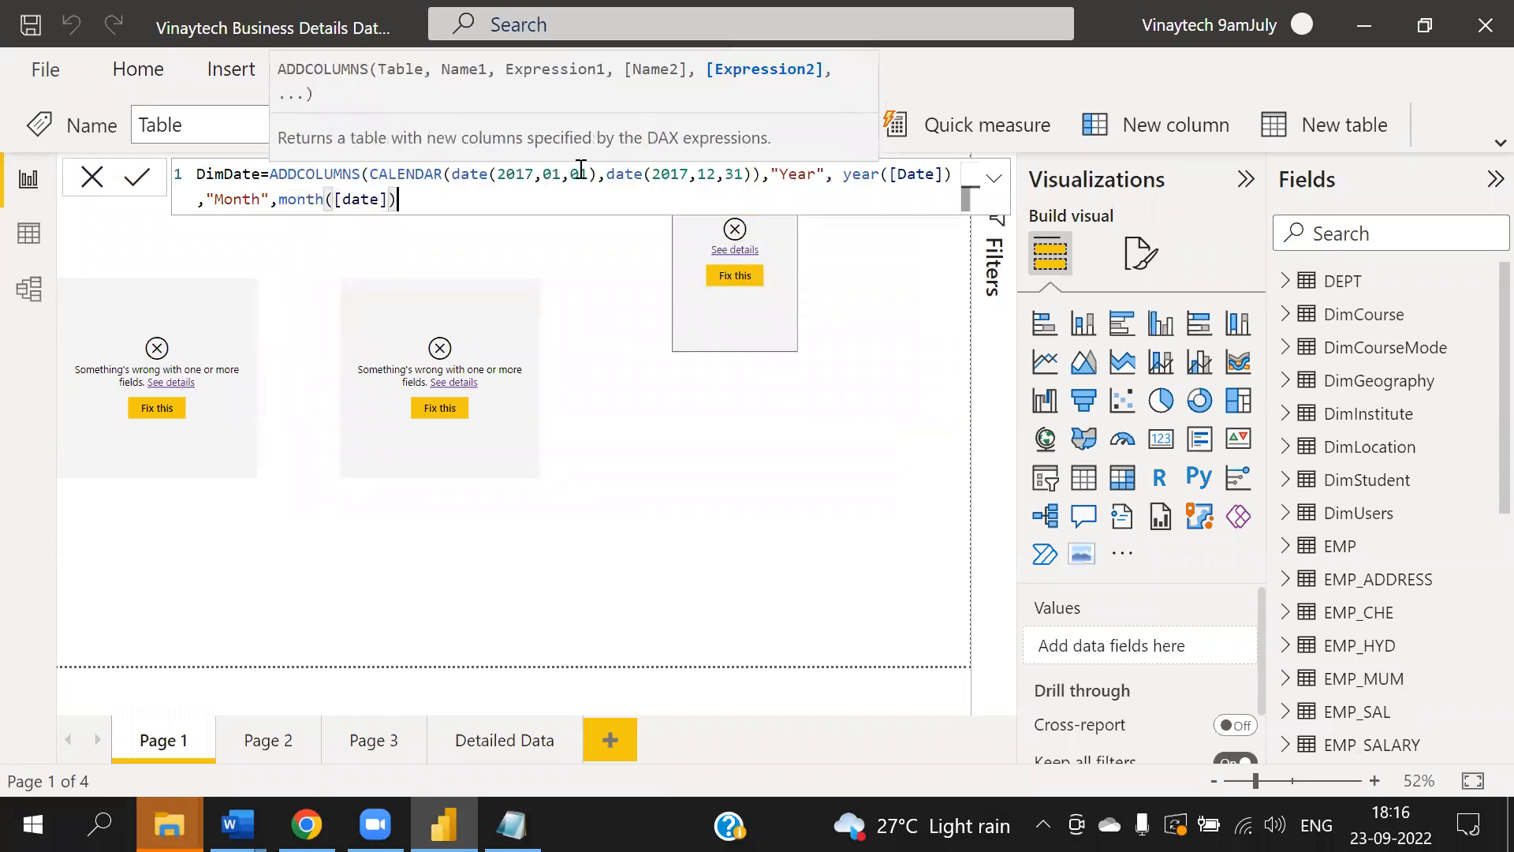
{"action": "type", "text": "Quarter"}
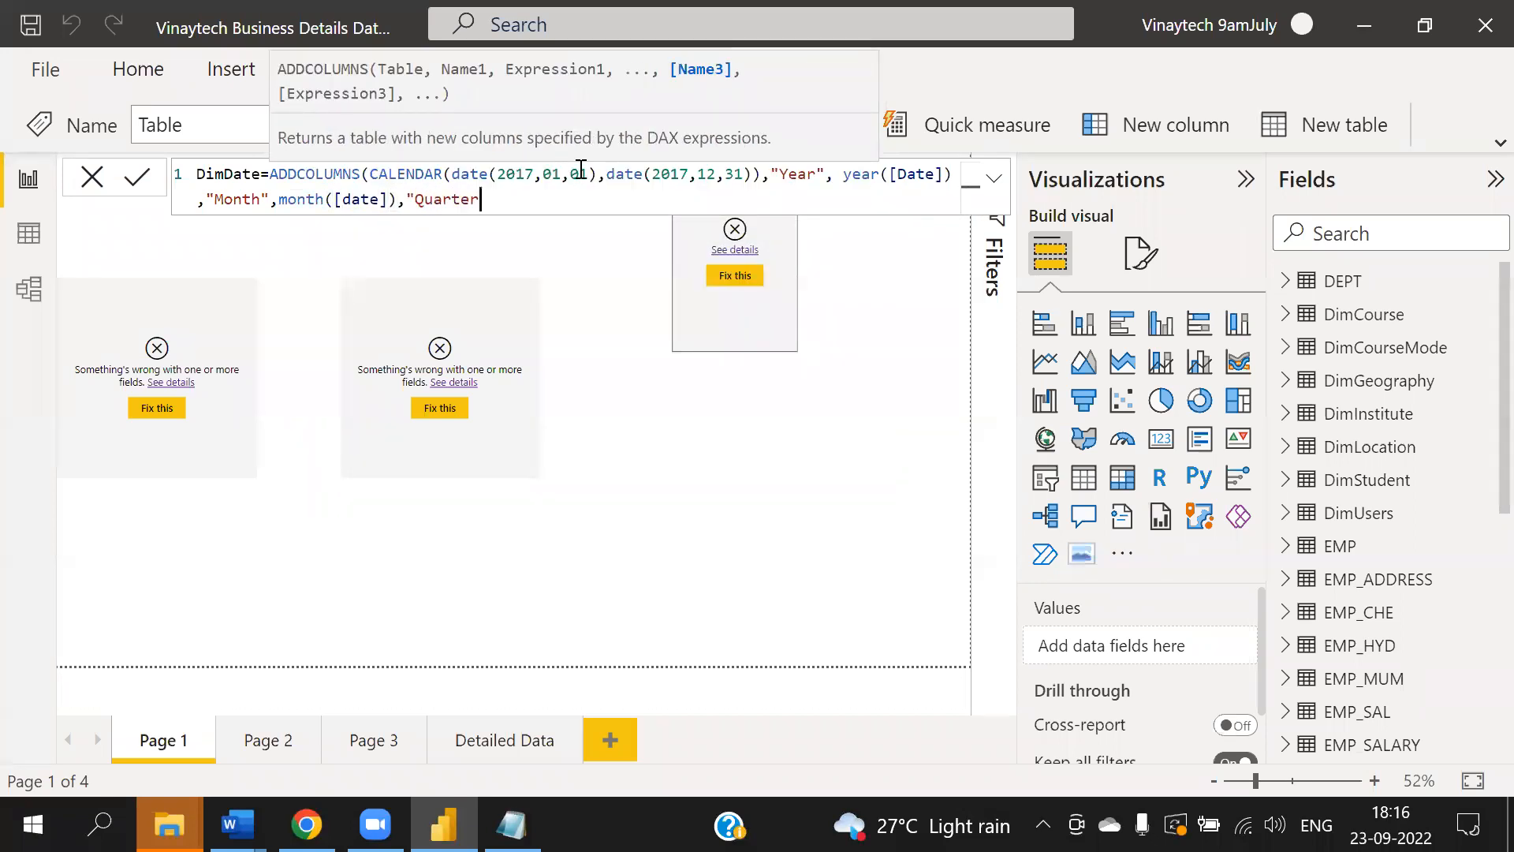
{"action": "type", "text": "\", quarter("}
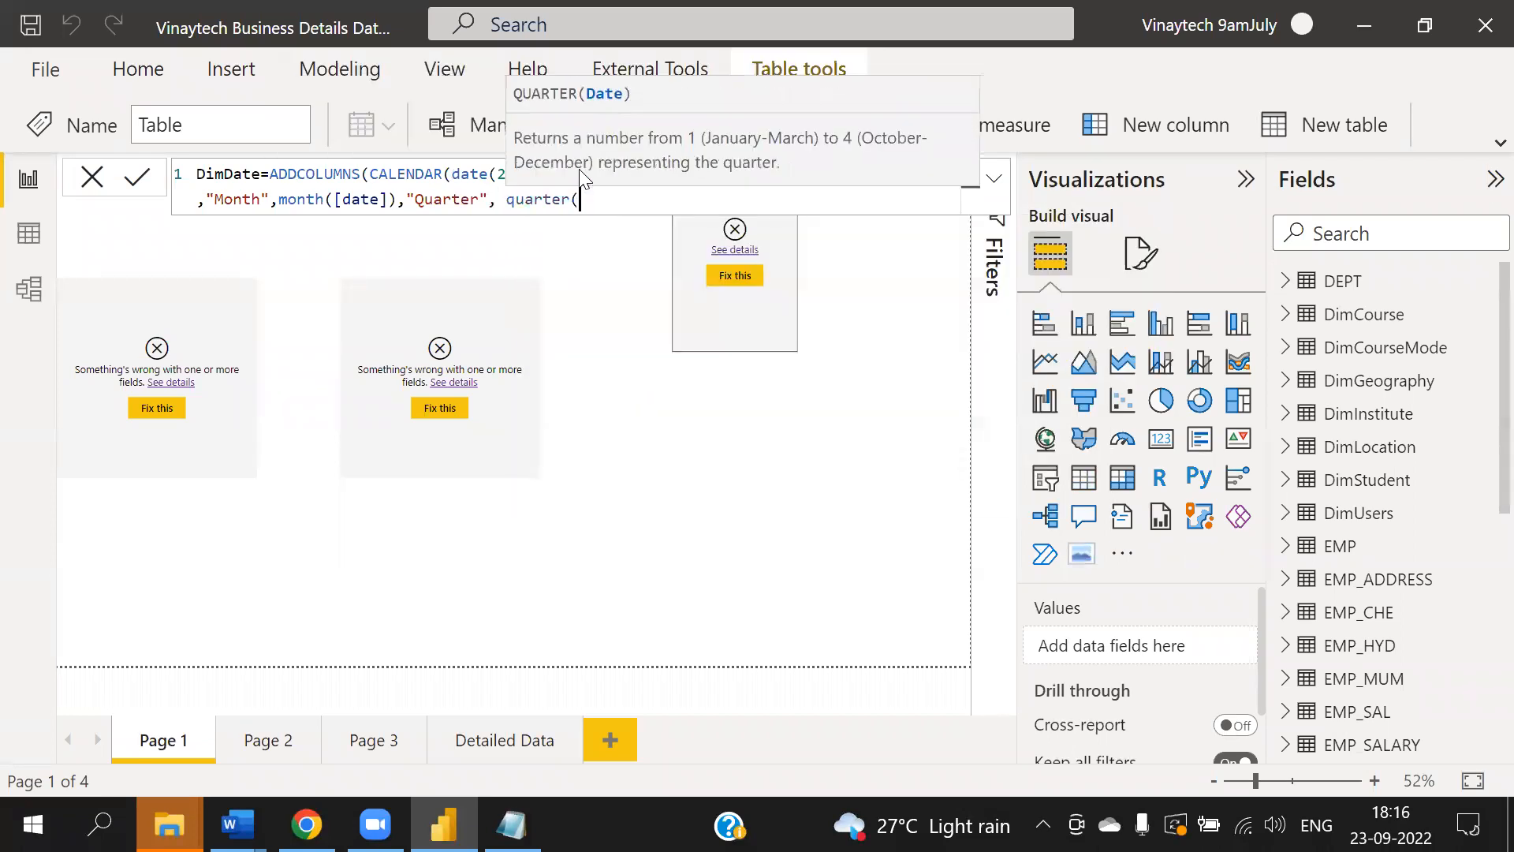
{"action": "type", "text": "[date"}
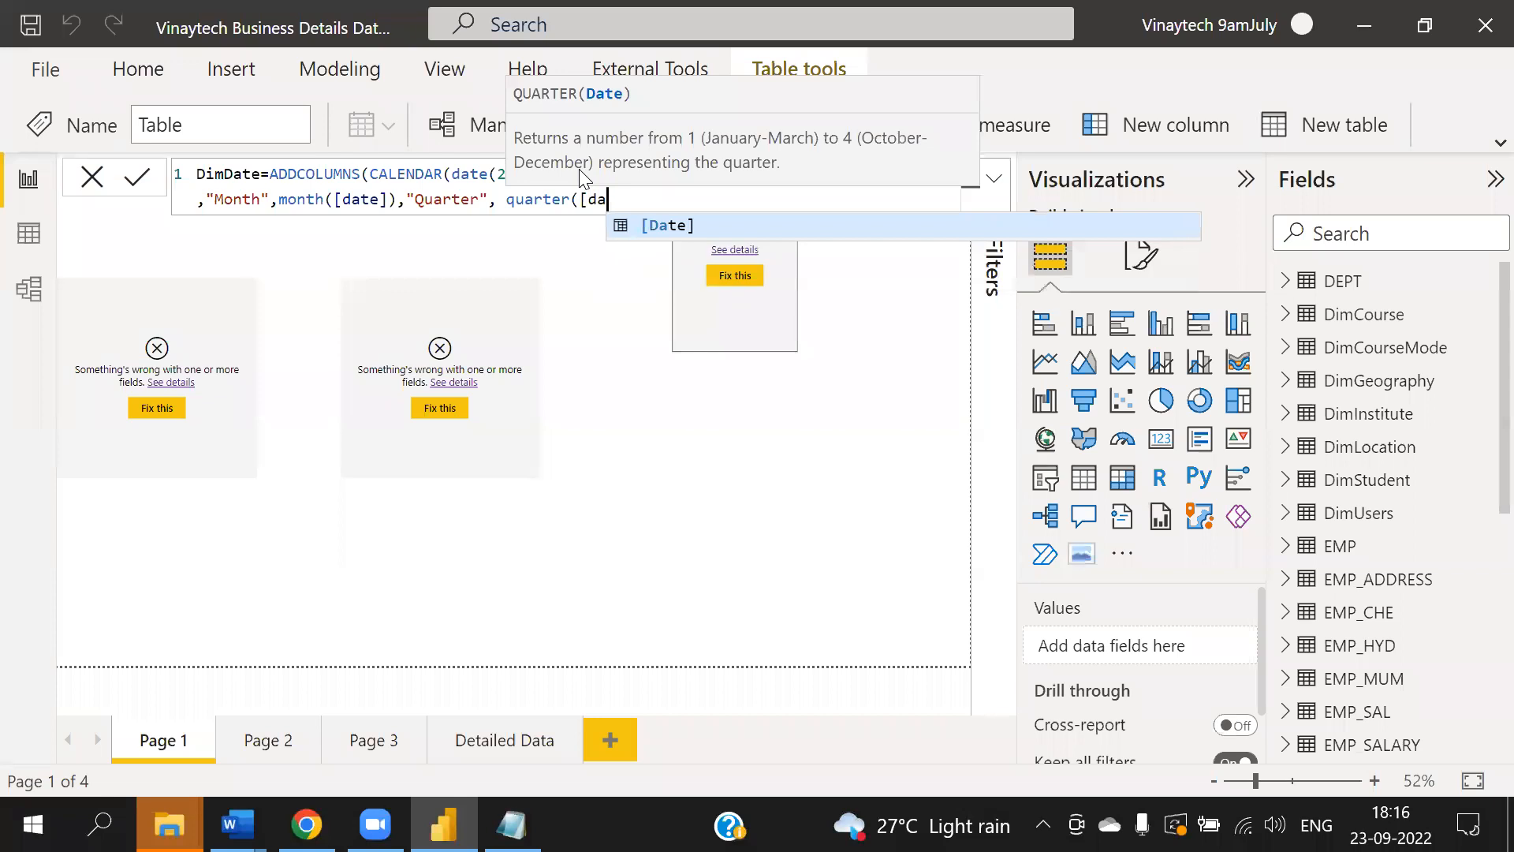
{"action": "type", "text": "]),"}
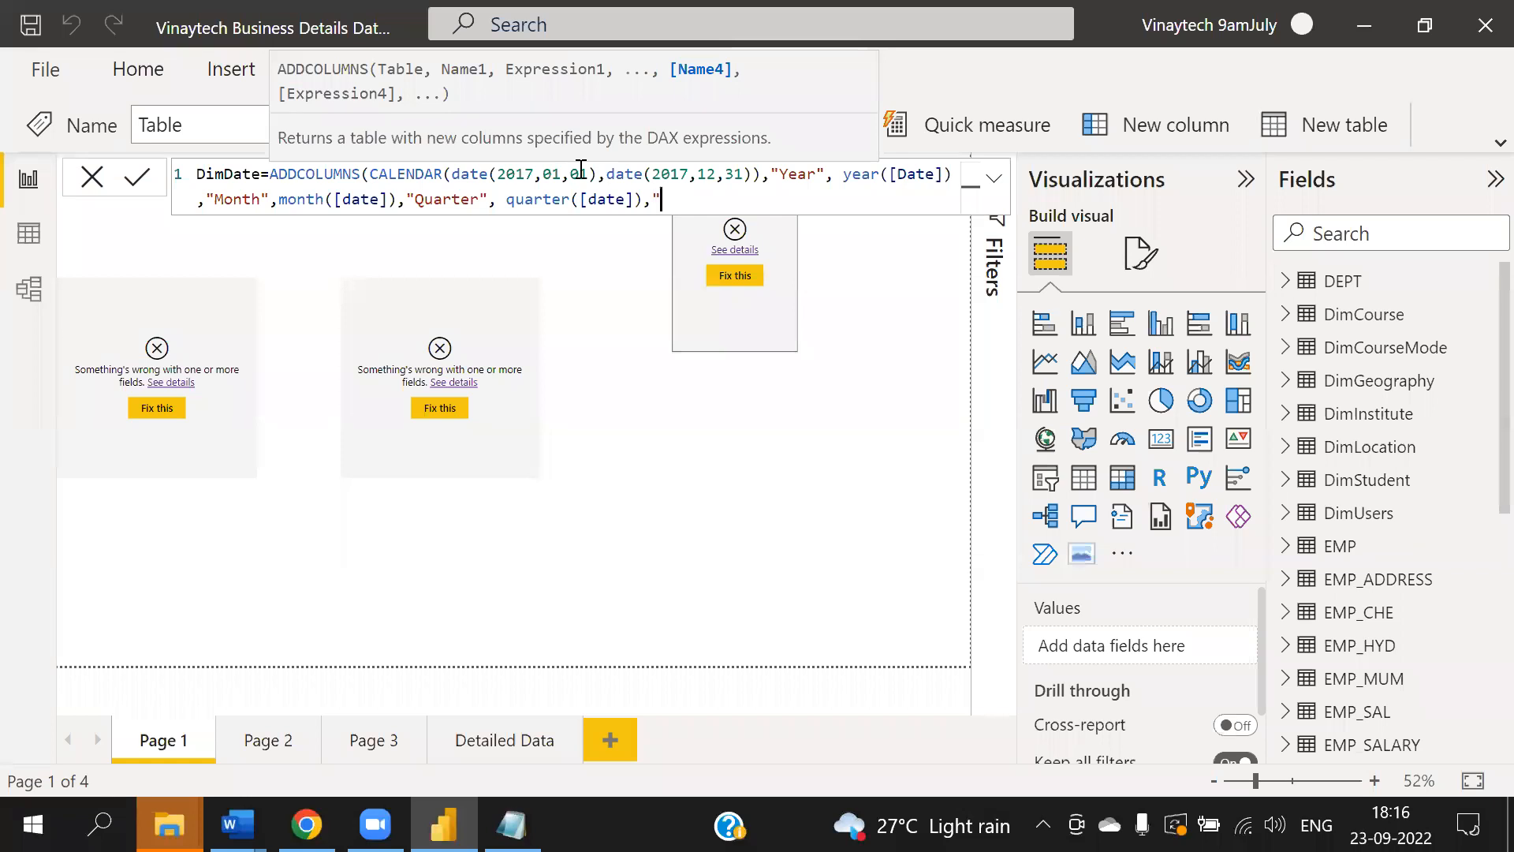
{"action": "type", "text": "\"Day\",day"}
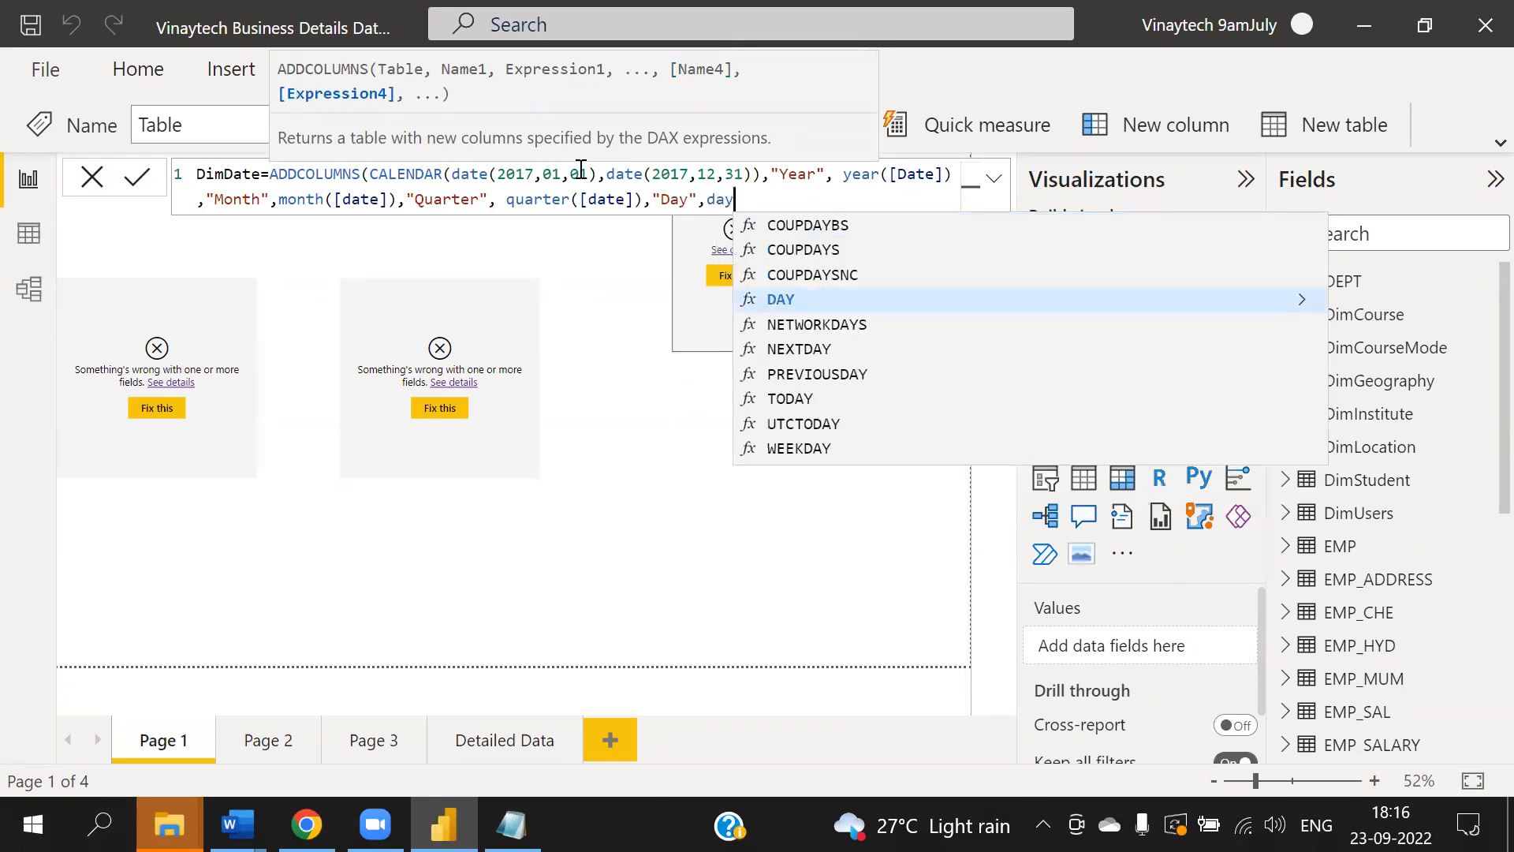
{"action": "type", "text": "([da"}
- Add a "Day" column computed as day([Date]) and close the ADDCOLUMNS formula
{"action": "key", "text": "Tab"}
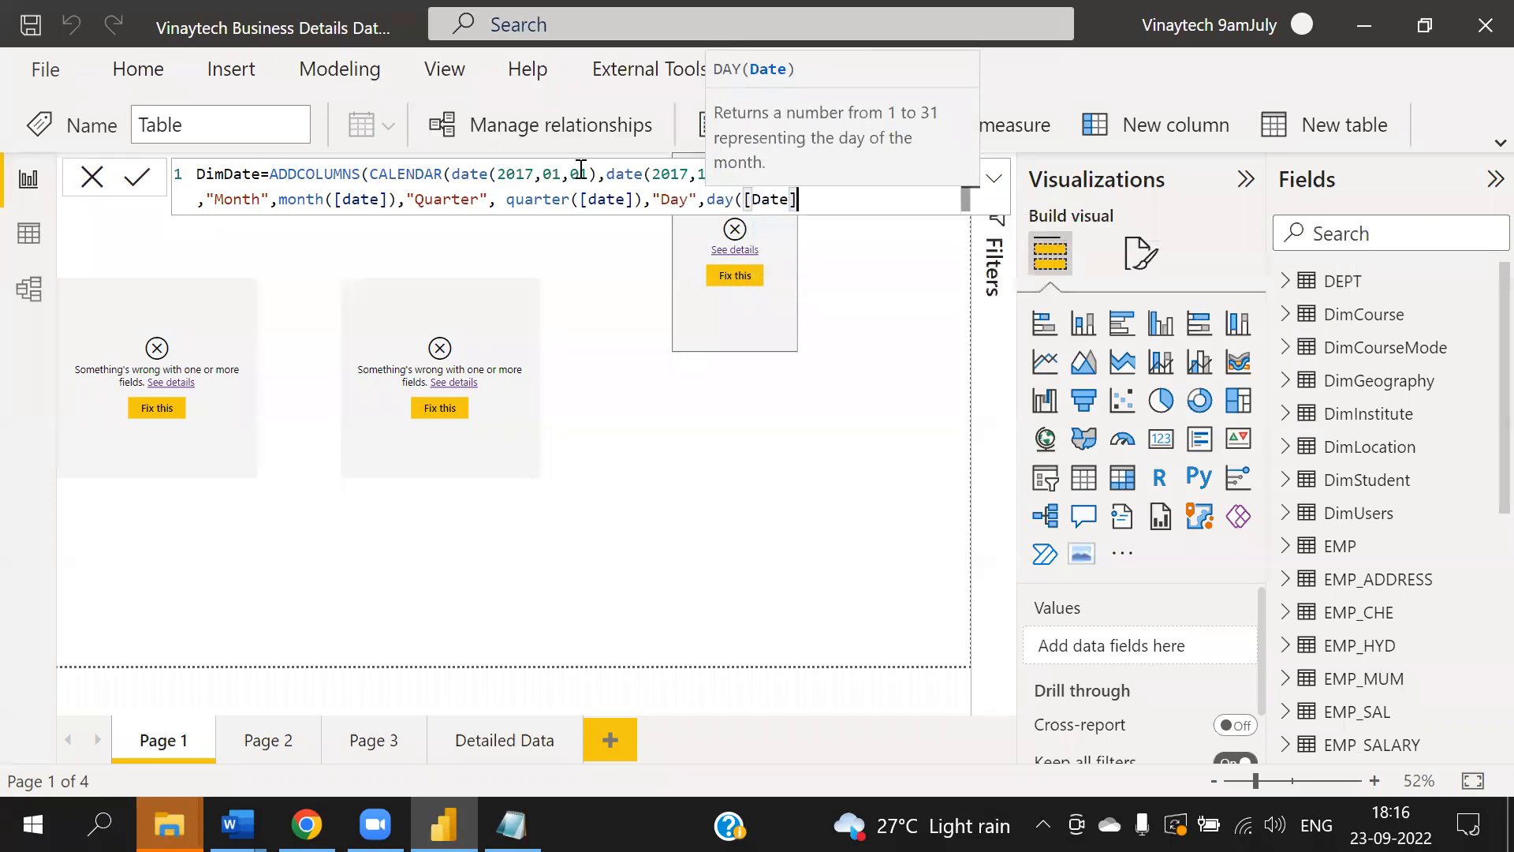
{"action": "type", "text": "))"}
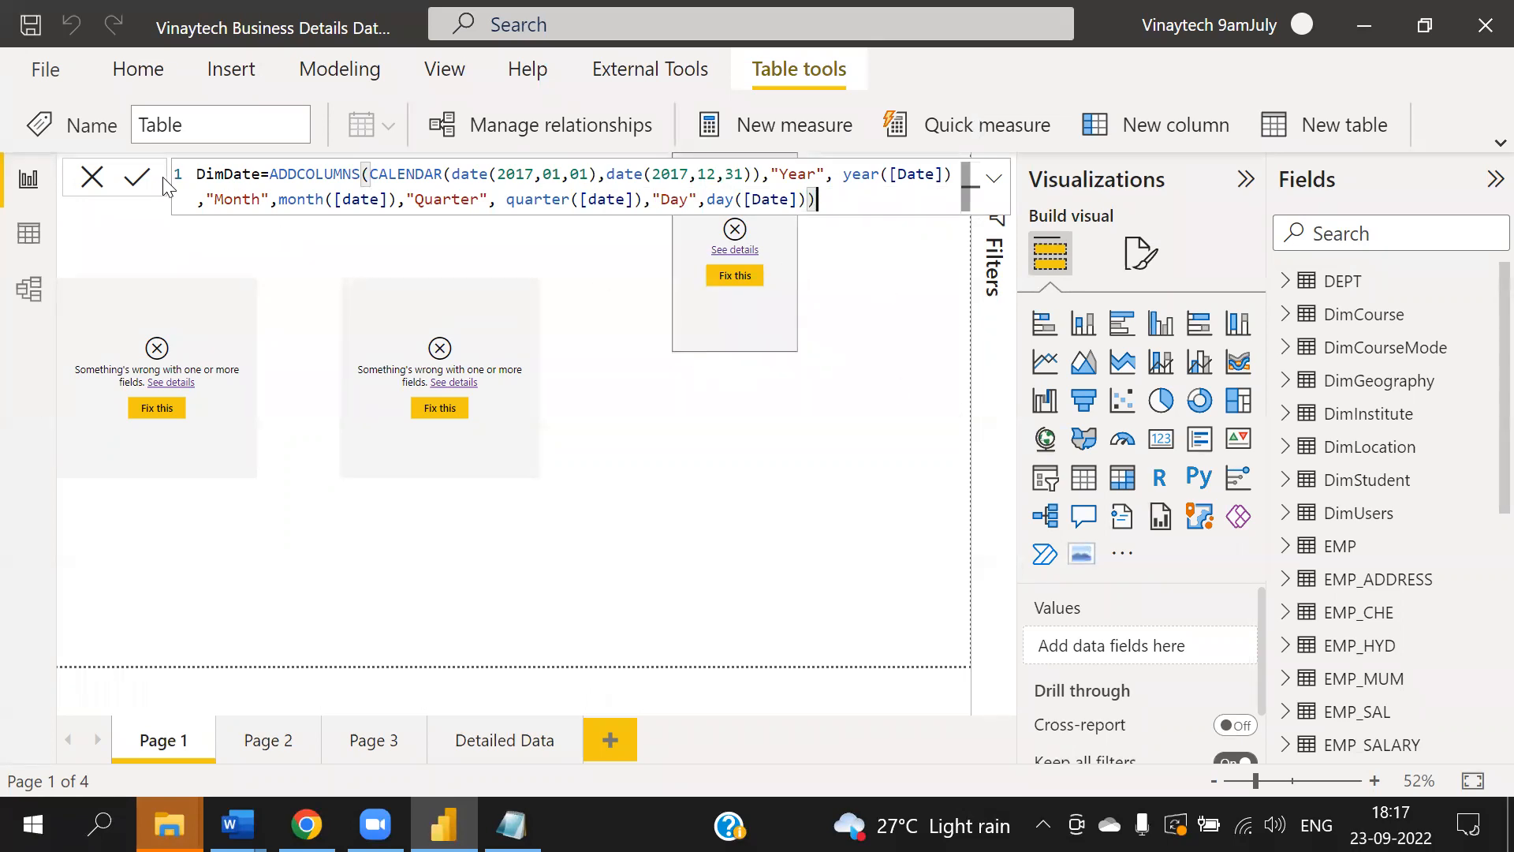
- Commit the DimDate table formula and select its full text for copying
{"action": "left_click", "coordinate": [138, 183]}
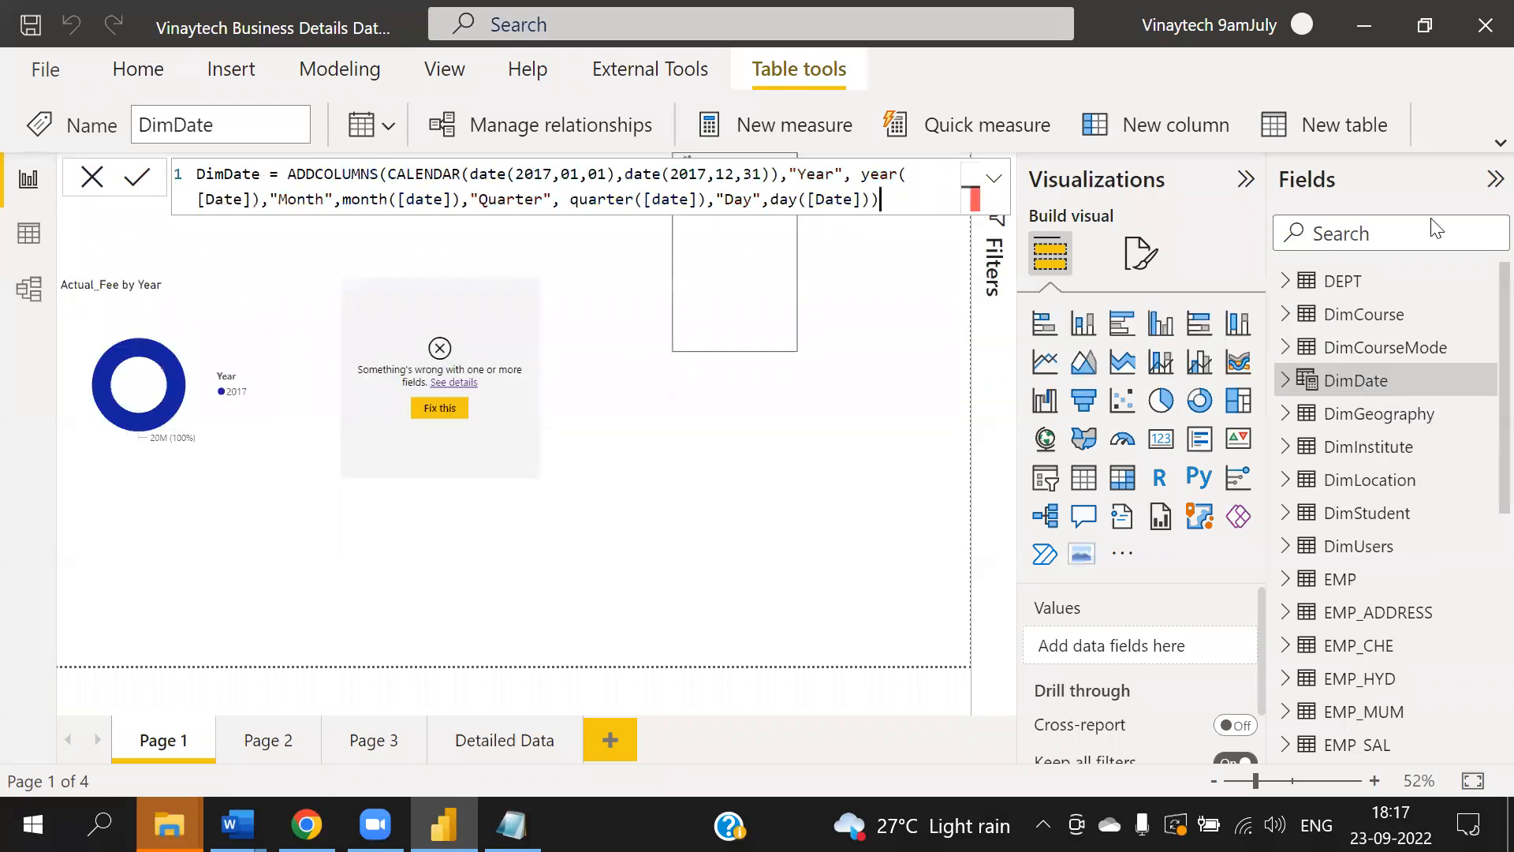
{"action": "left_click_drag", "start_coordinate": [922, 203], "coordinate": [92, 179]}
{"action": "key", "text": "ctrl+c"}
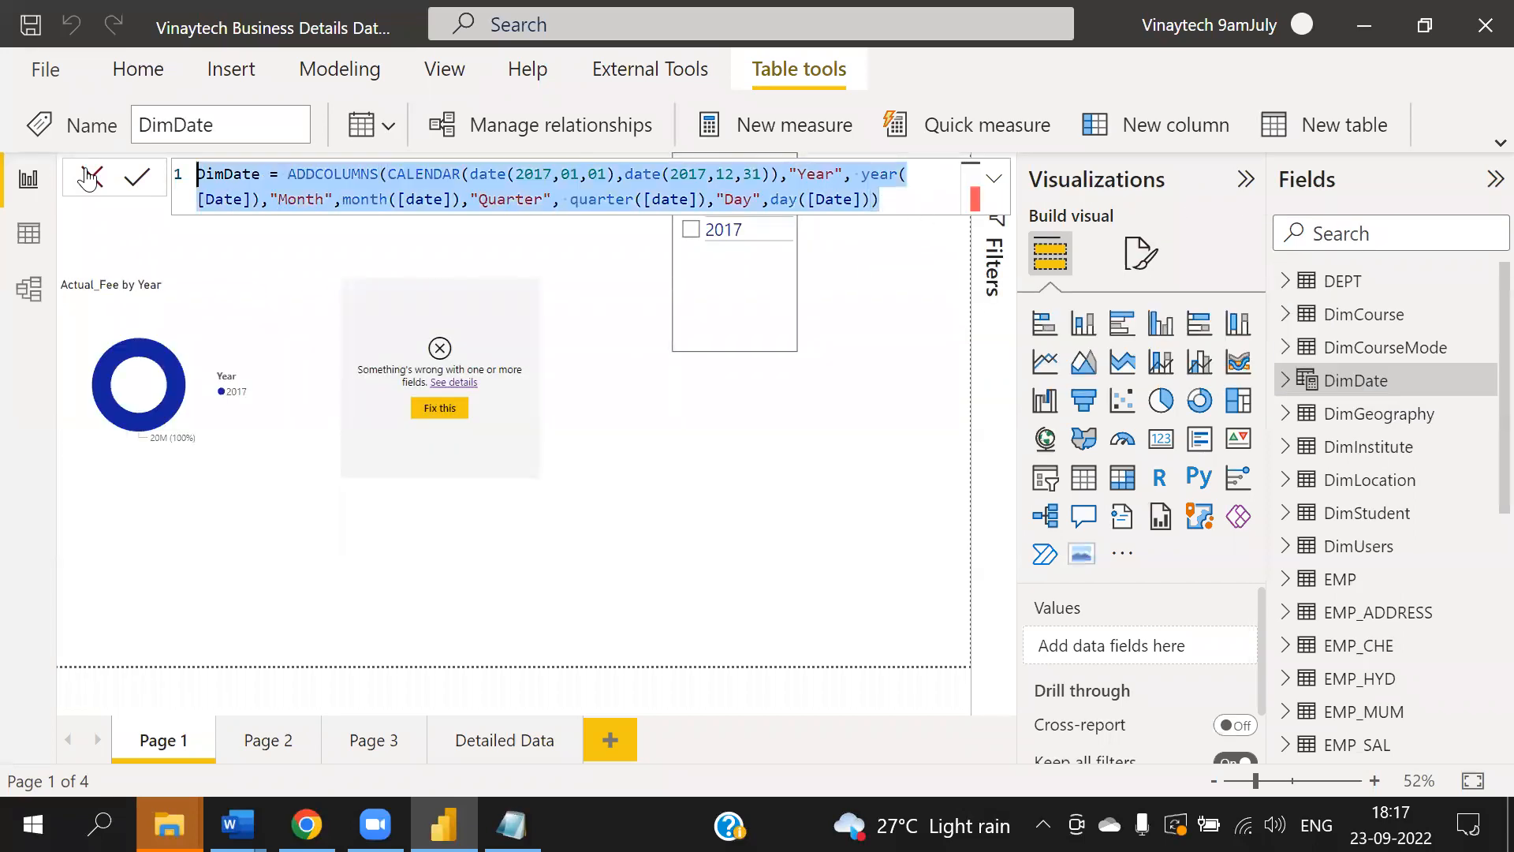
- Switch to Notepad and add the note "Modeling menu--> New Table" under the Mark as Date Table rules
{"action": "left_click", "coordinate": [512, 825]}
{"action": "left_click", "coordinate": [264, 505]}
{"action": "type", "text": "Mod"}
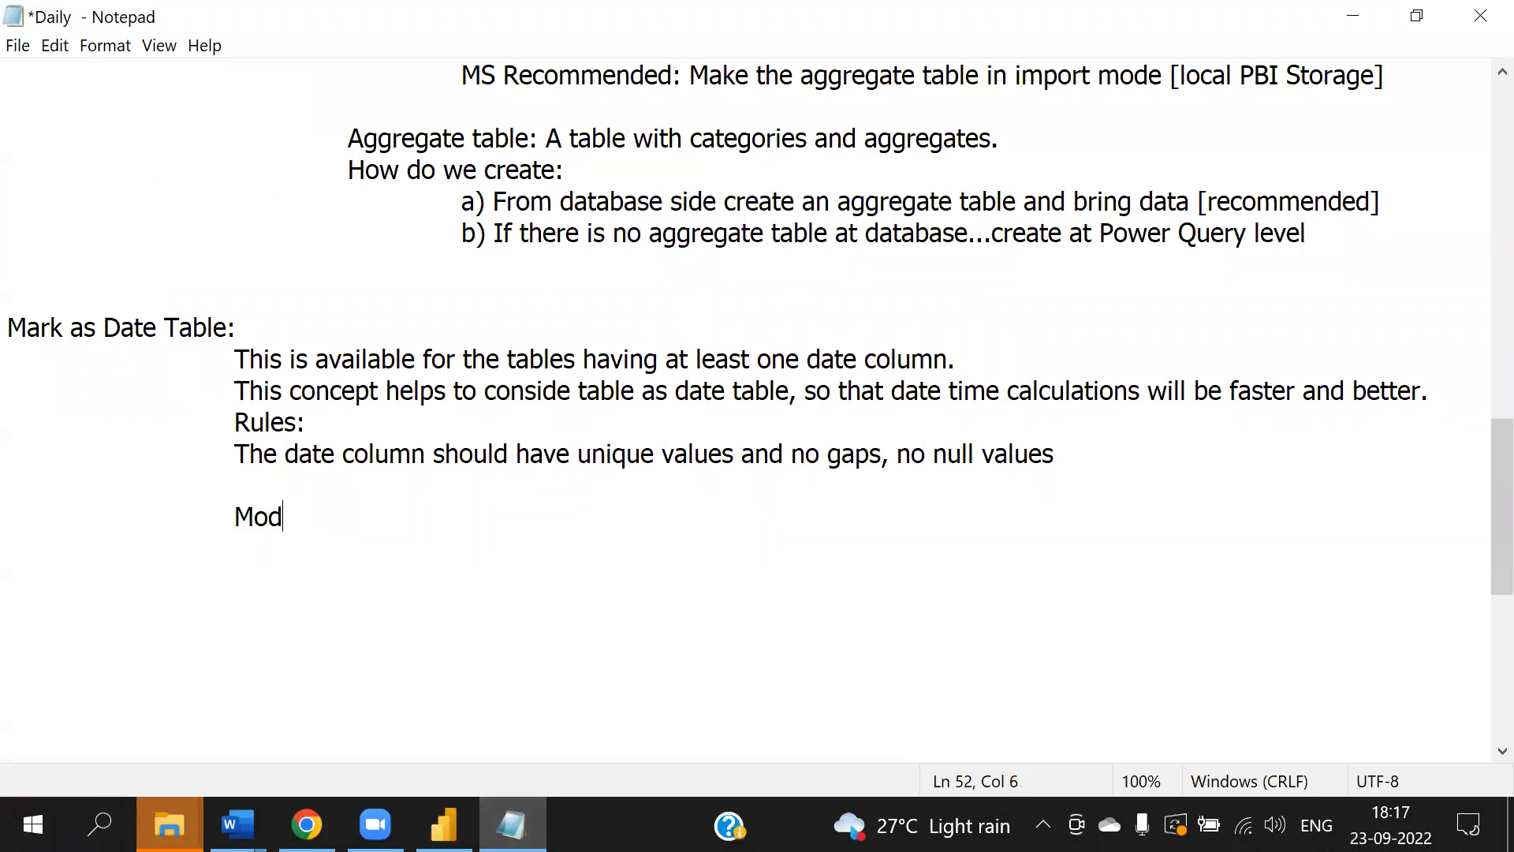
{"action": "type", "text": "eling menu--"}
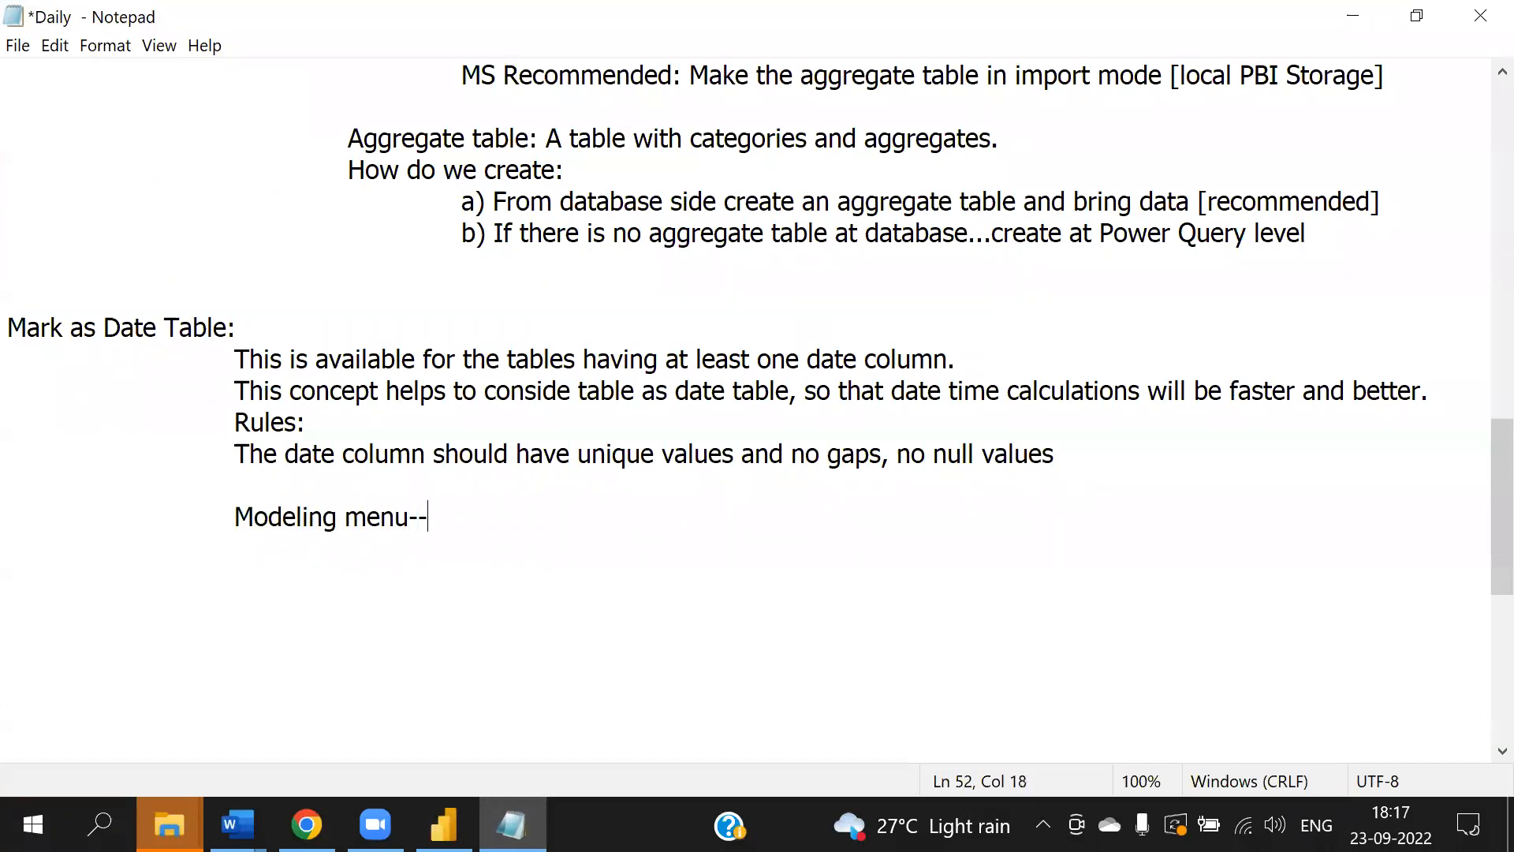
{"action": "type", "text": "> New Table"}
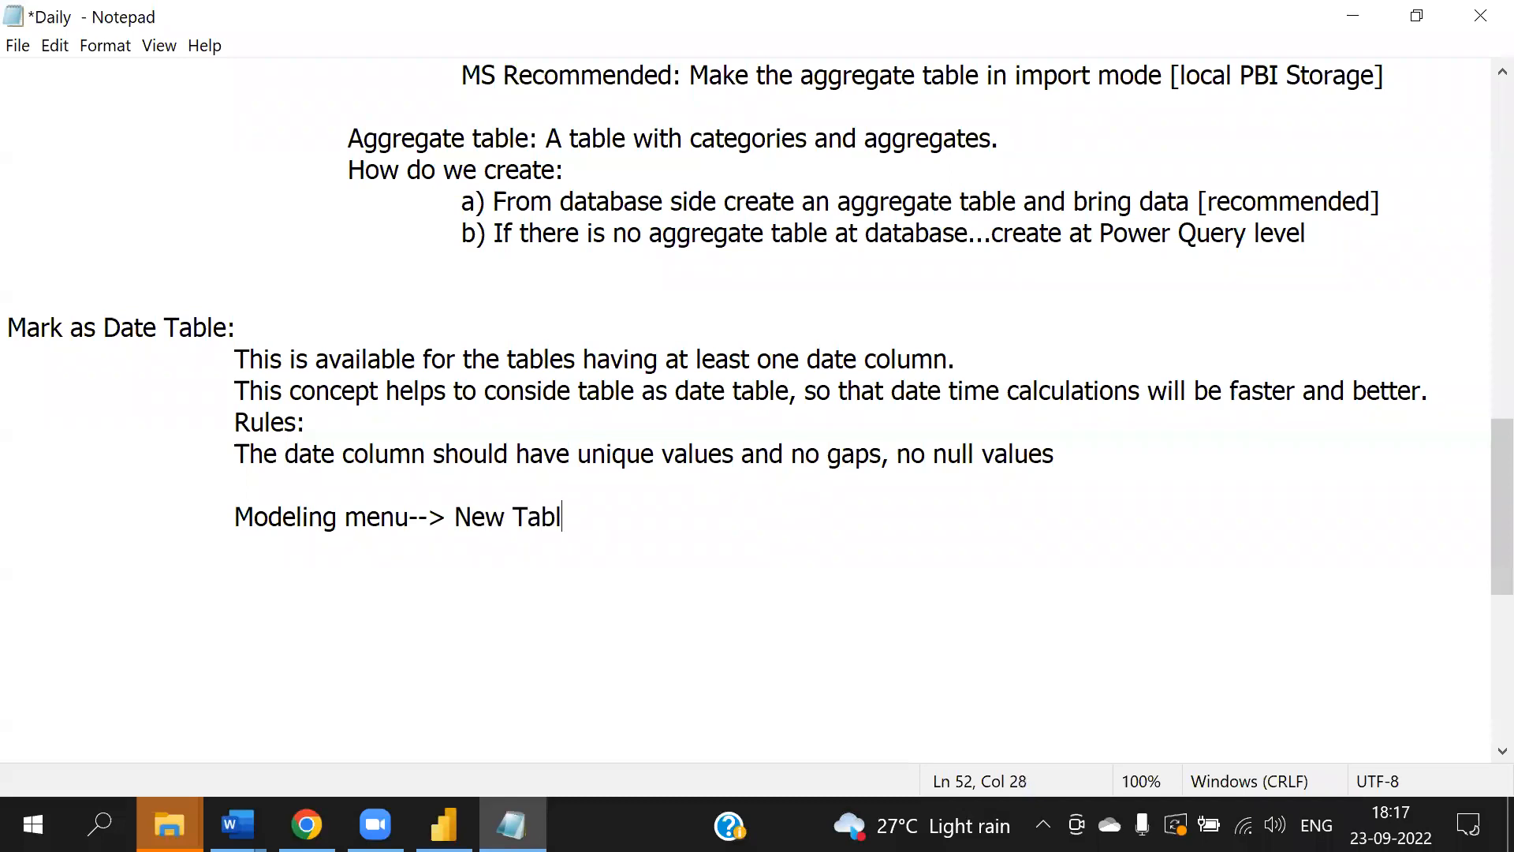
- Insert a line above it reading "Note: Create a data table for practice"
{"action": "left_click", "coordinate": [1118, 455]}
{"action": "key", "text": "Return"}
{"action": "key", "text": "Return"}
{"action": "key", "text": "Tab"}
{"action": "key", "text": "Tab"}
{"action": "type", "text": "Note: C"}
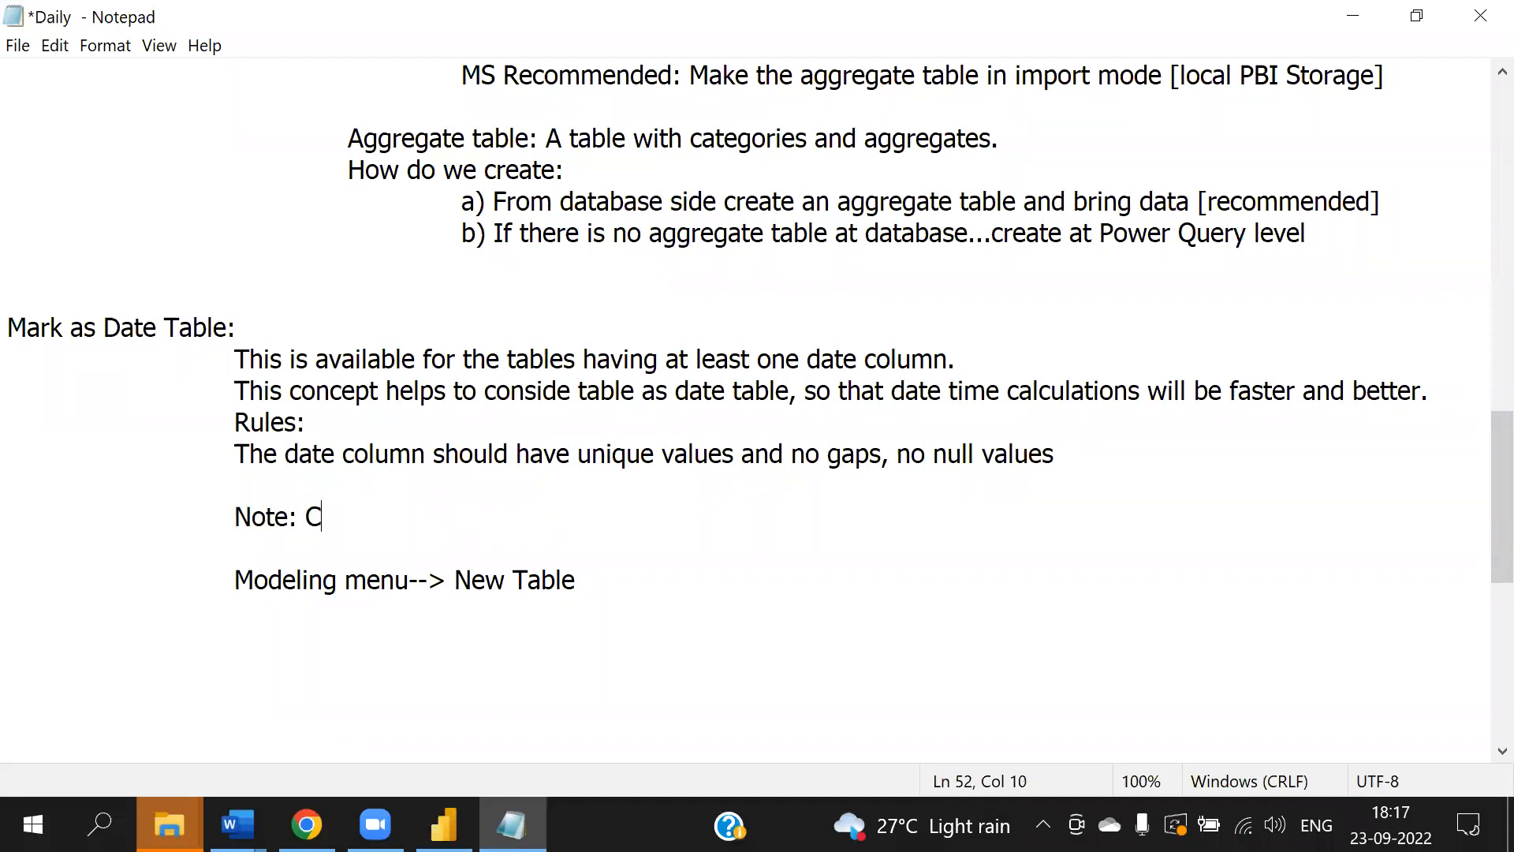
{"action": "type", "text": "reate a data tab"}
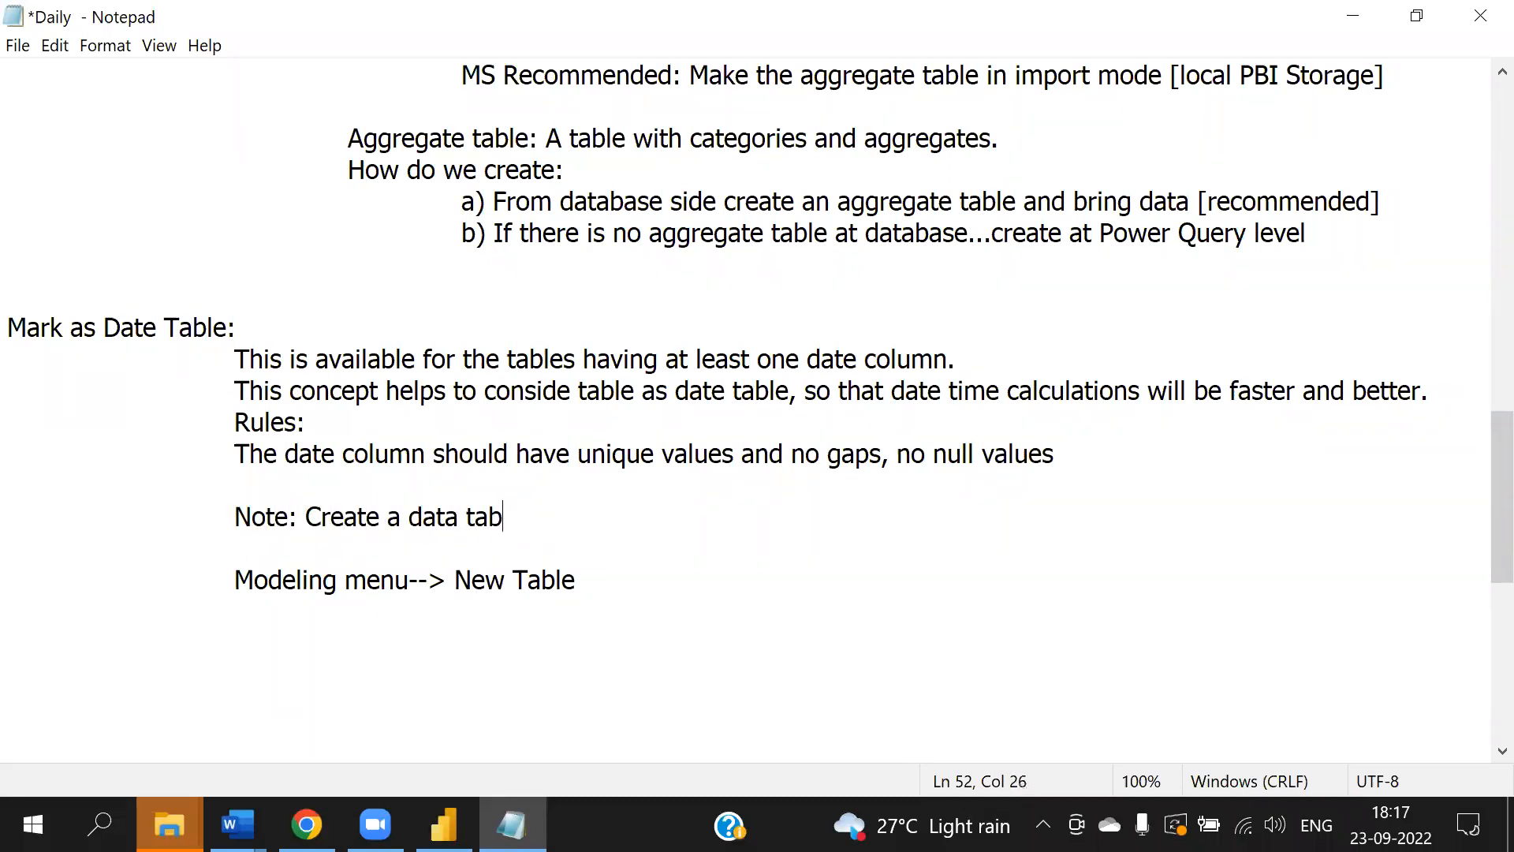
{"action": "type", "text": "le for practice"}
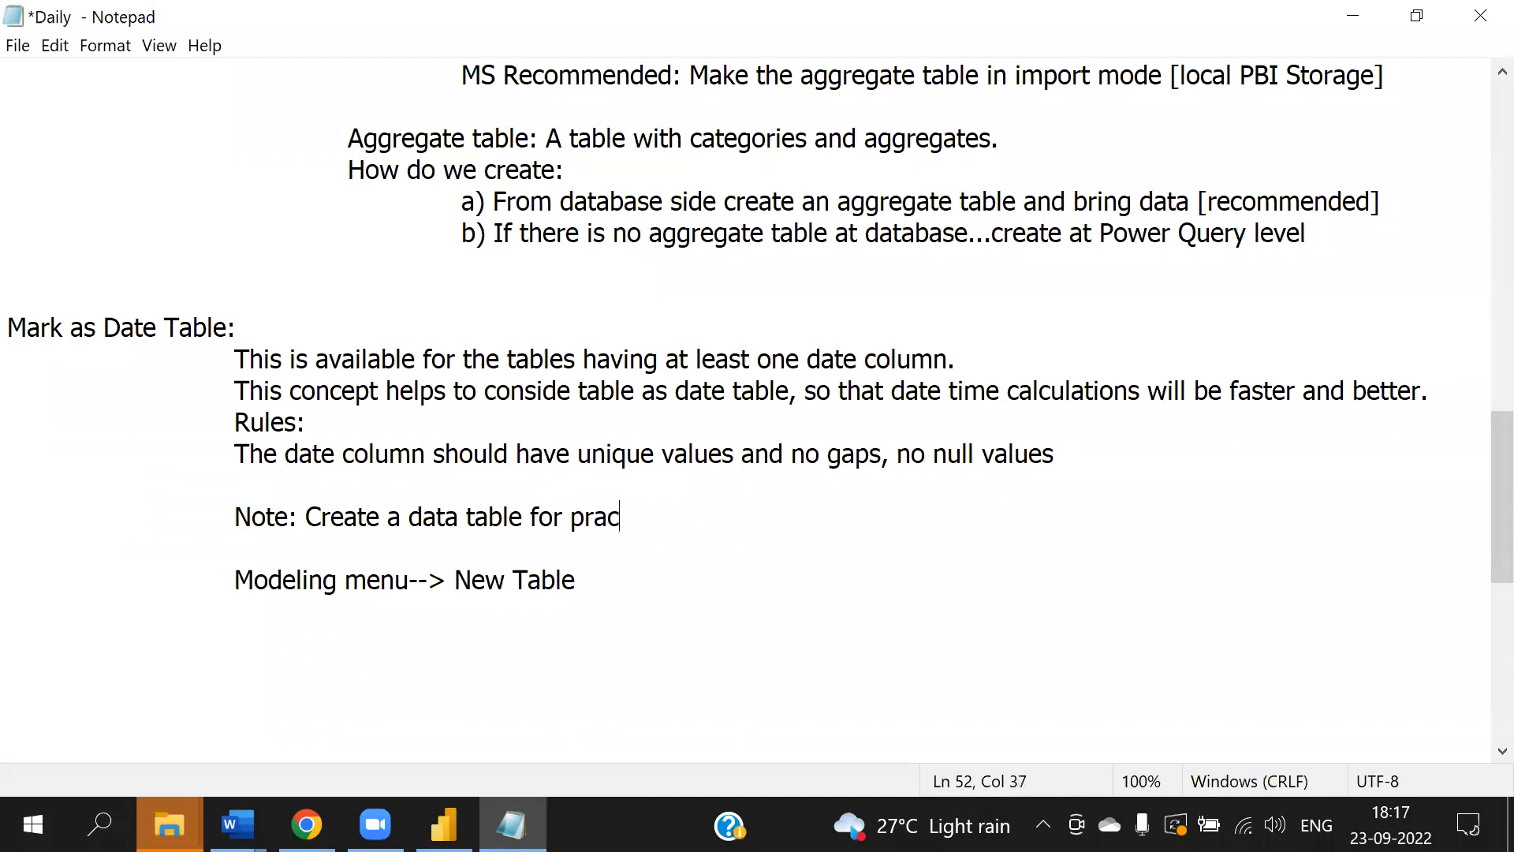
- Paste the DimDate formula on a new indented line below "Modeling menu--> New Table"
{"action": "left_click", "coordinate": [982, 581]}
{"action": "key", "text": "Return"}
{"action": "key", "text": "Tab"}
{"action": "key", "text": "Tab"}
{"action": "key", "text": "ctrl+v"}
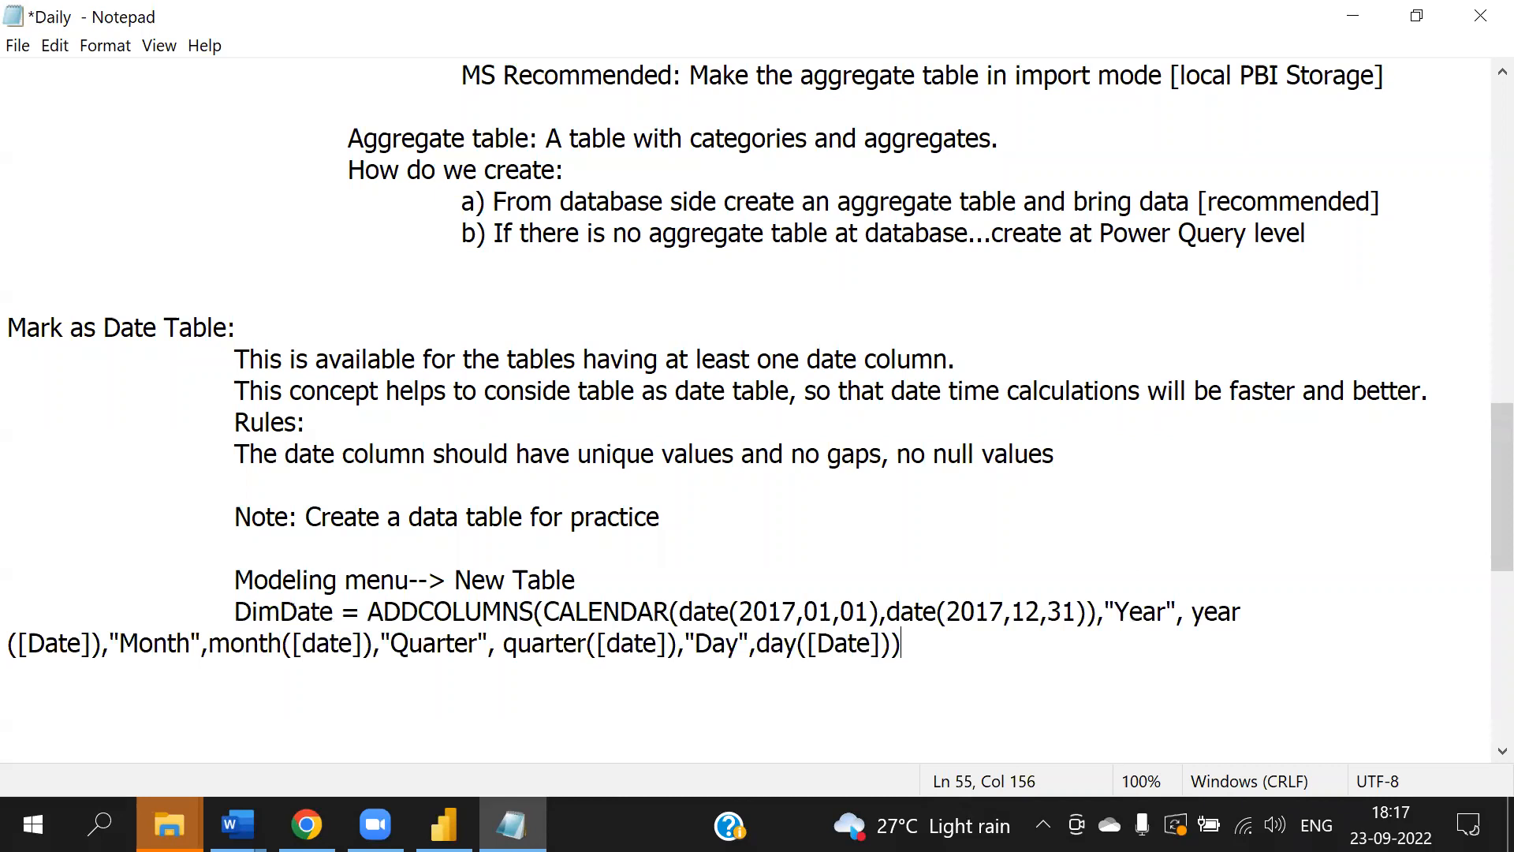
- Split the pasted formula so DimDate =, ADDCOLUMNS( and an indented CALENDAR(...) sit on separate lines
{"action": "left_click", "coordinate": [11, 643]}
{"action": "key", "text": "Tab"}
{"action": "key", "text": "Tab"}
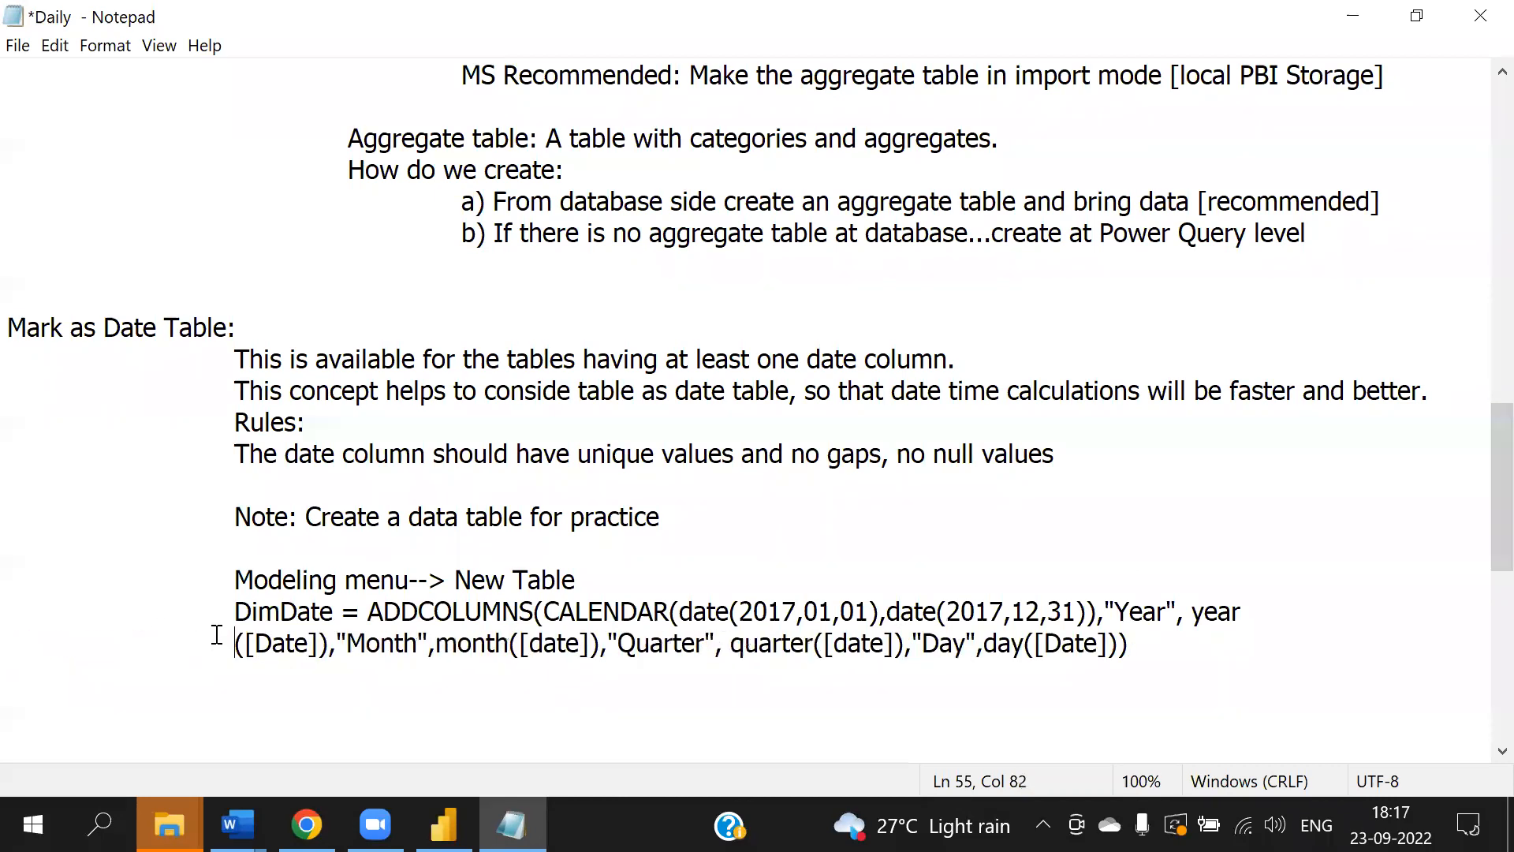
{"action": "scroll", "coordinate": [954, 556], "scroll_direction": "down", "scroll_amount": 4}
{"action": "left_click", "coordinate": [369, 234]}
{"action": "key", "text": "Return"}
{"action": "key", "text": "Tab"}
{"action": "key", "text": "Tab"}
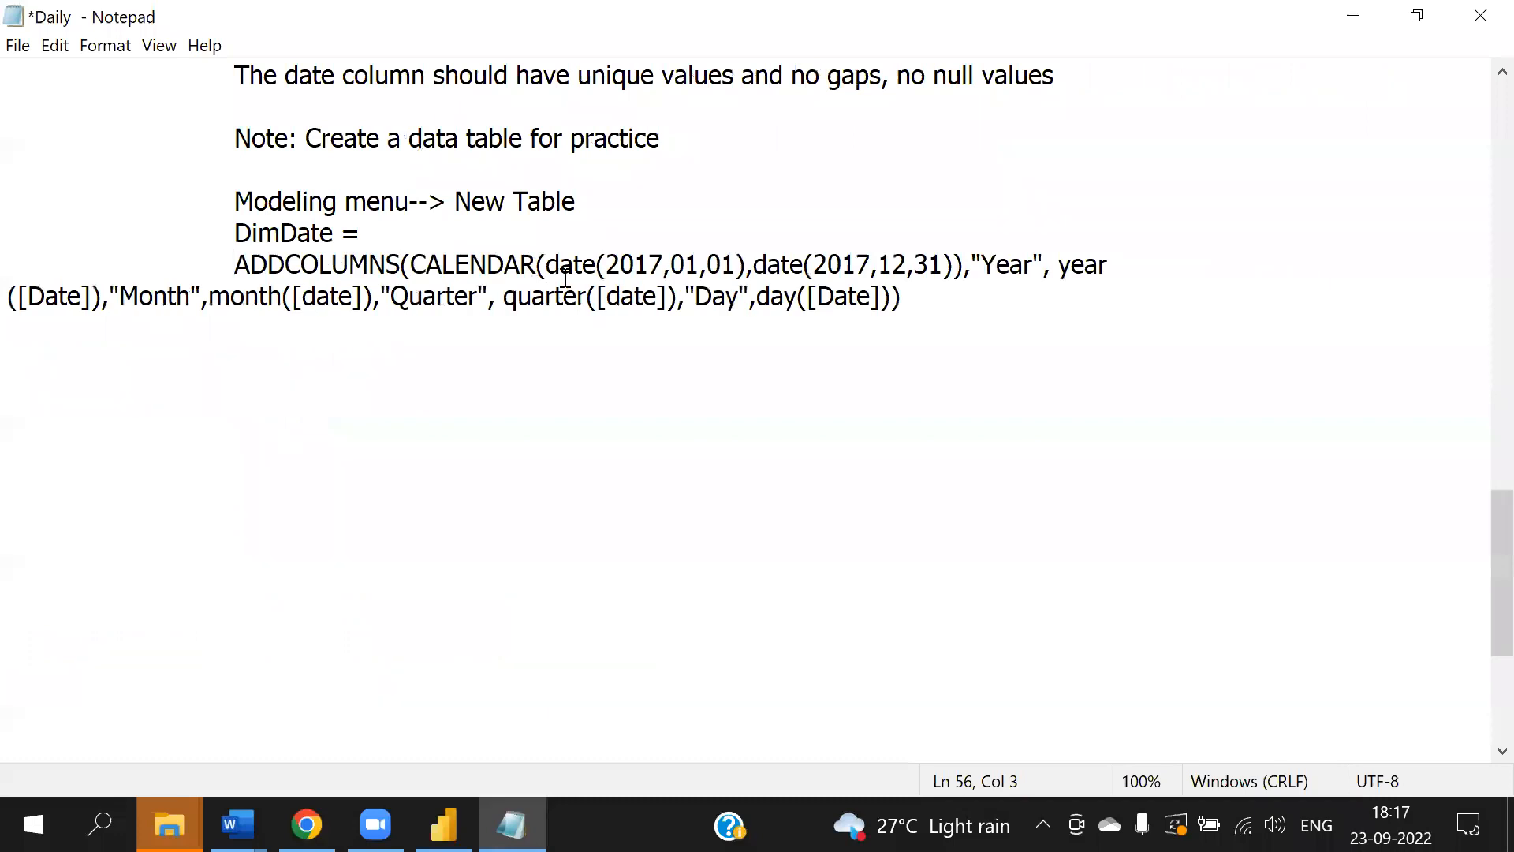
{"action": "left_click", "coordinate": [411, 264]}
{"action": "key", "text": "Return"}
{"action": "key", "text": "Tab"}
{"action": "key", "text": "Tab"}
- Put the "Year" and "Month" column definitions on their own indented lines
{"action": "key", "text": "Tab"}
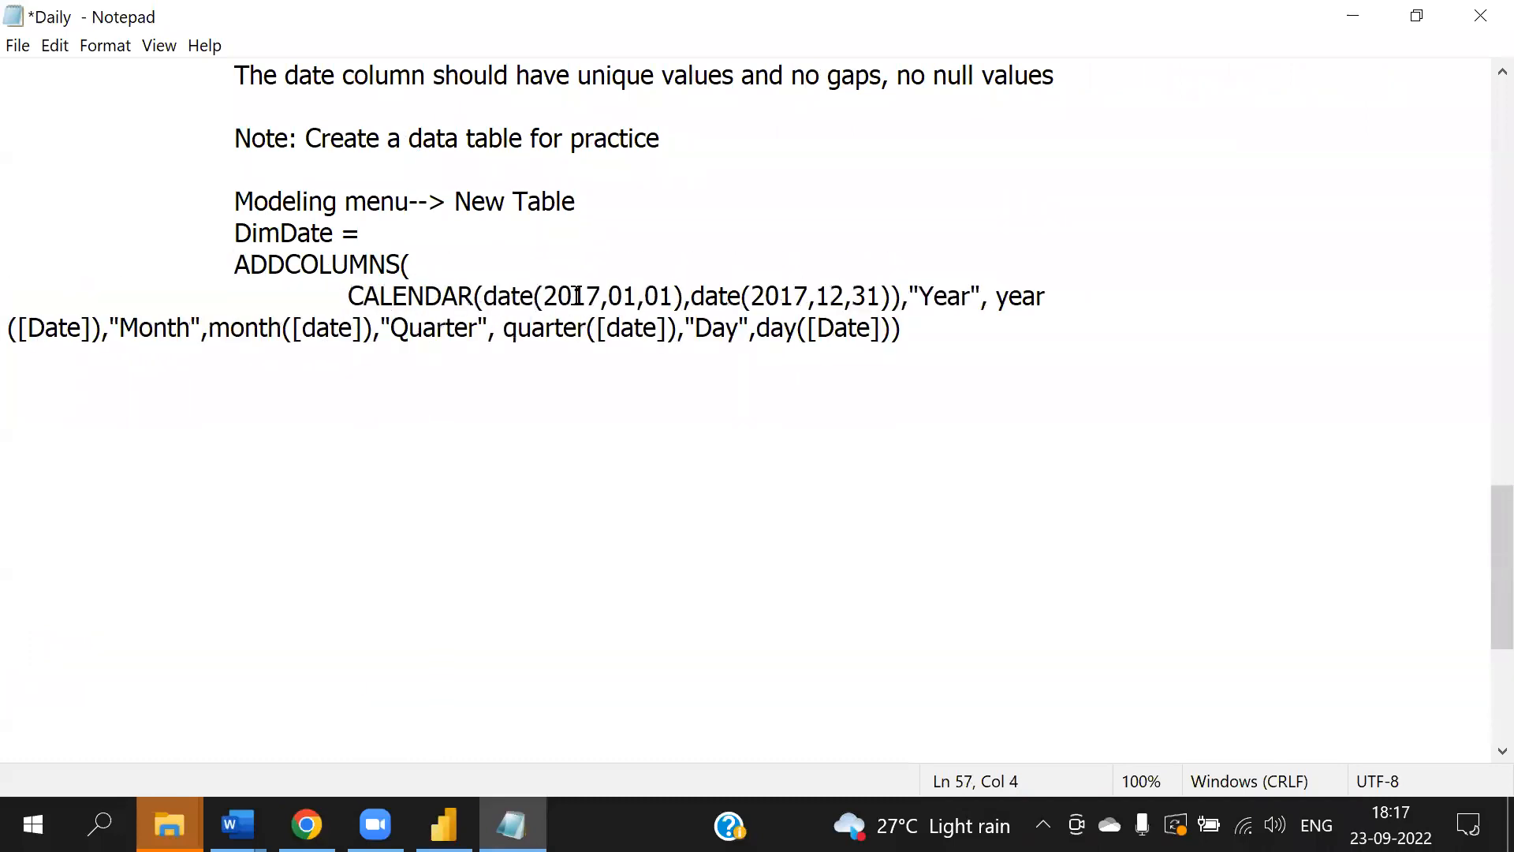
{"action": "left_click", "coordinate": [914, 296]}
{"action": "key", "text": "Return"}
{"action": "key", "text": "Tab"}
{"action": "key", "text": "Tab"}
{"action": "key", "text": "Tab"}
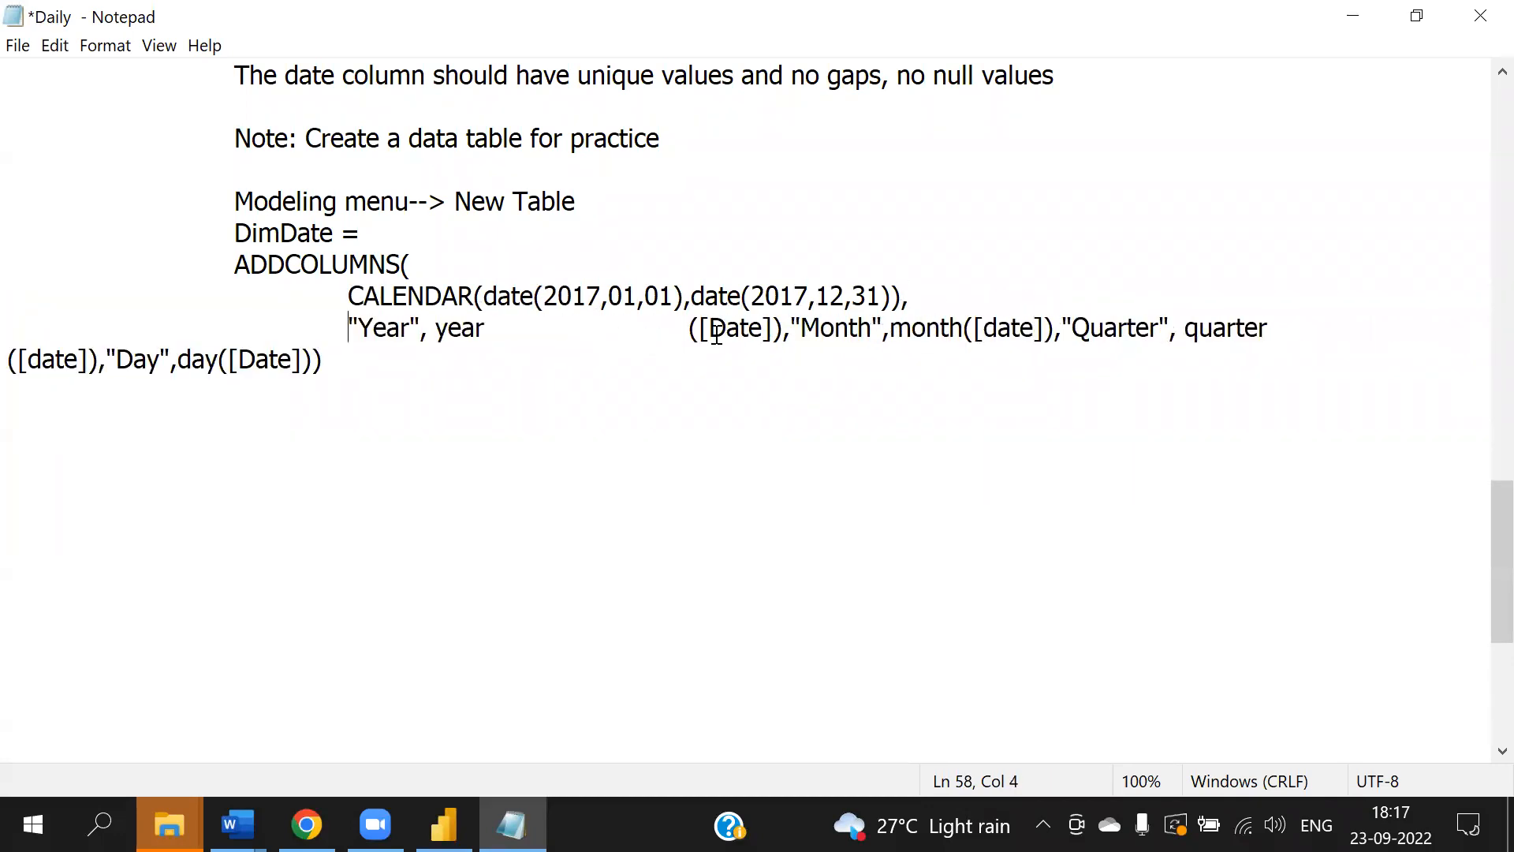
{"action": "left_click", "coordinate": [691, 325]}
{"action": "key", "text": "BackSpace"}
{"action": "key", "text": "BackSpace"}
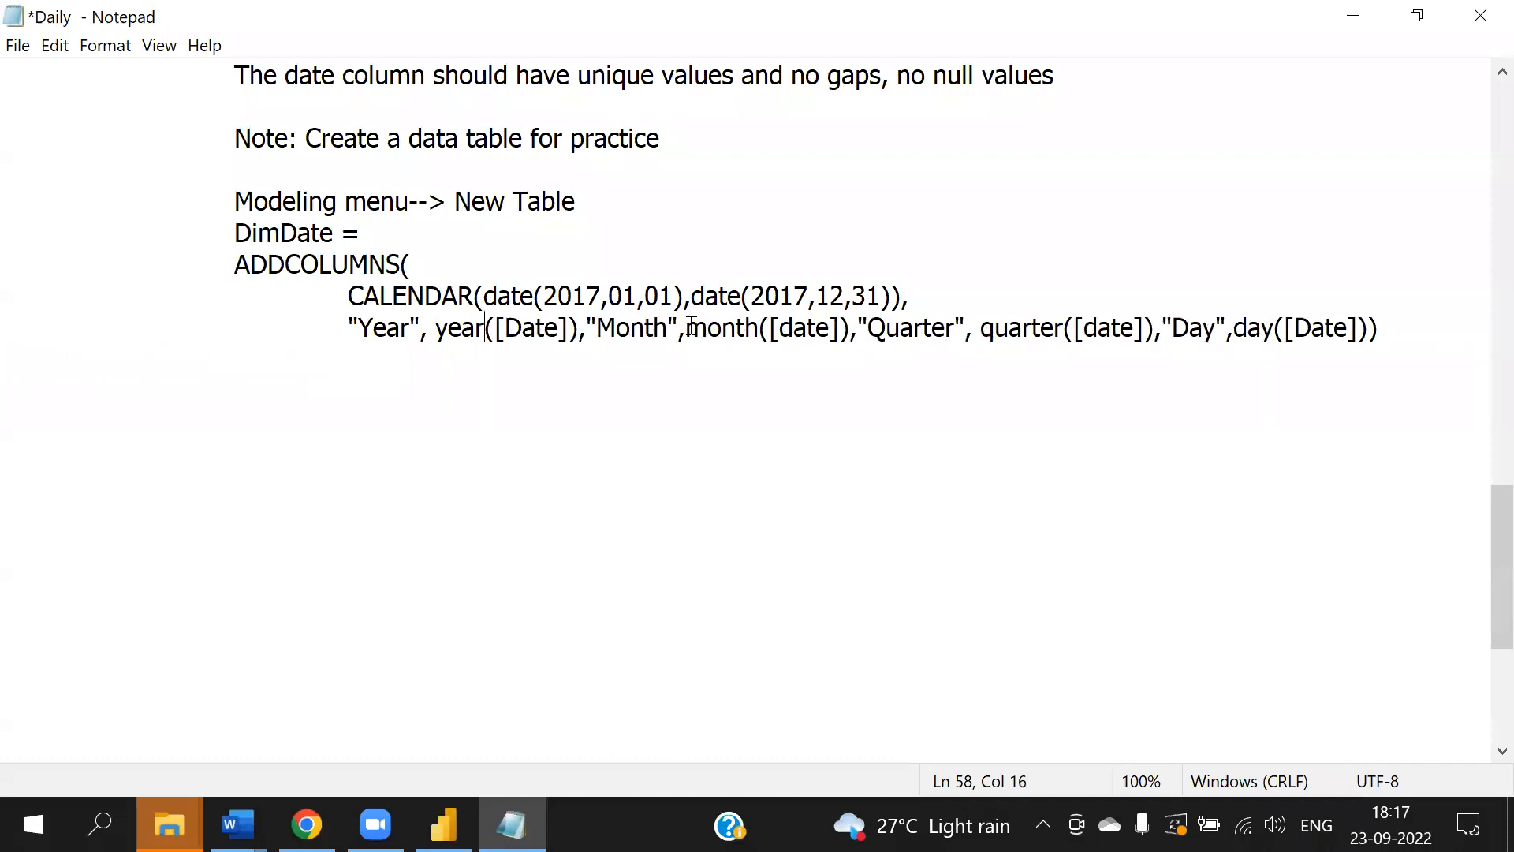
{"action": "key", "text": "Right"}
{"action": "key", "text": "Right"}
{"action": "key", "text": "Right"}
{"action": "key", "text": "Right"}
{"action": "key", "text": "Right"}
{"action": "key", "text": "Right"}
{"action": "key", "text": "Right"}
{"action": "key", "text": "Right"}
{"action": "key", "text": "Right"}
{"action": "key", "text": "Return"}
{"action": "key", "text": "Tab"}
{"action": "key", "text": "Tab"}
{"action": "key", "text": "Tab"}
{"action": "key", "text": "Tab"}
{"action": "key", "text": "BackSpace"}
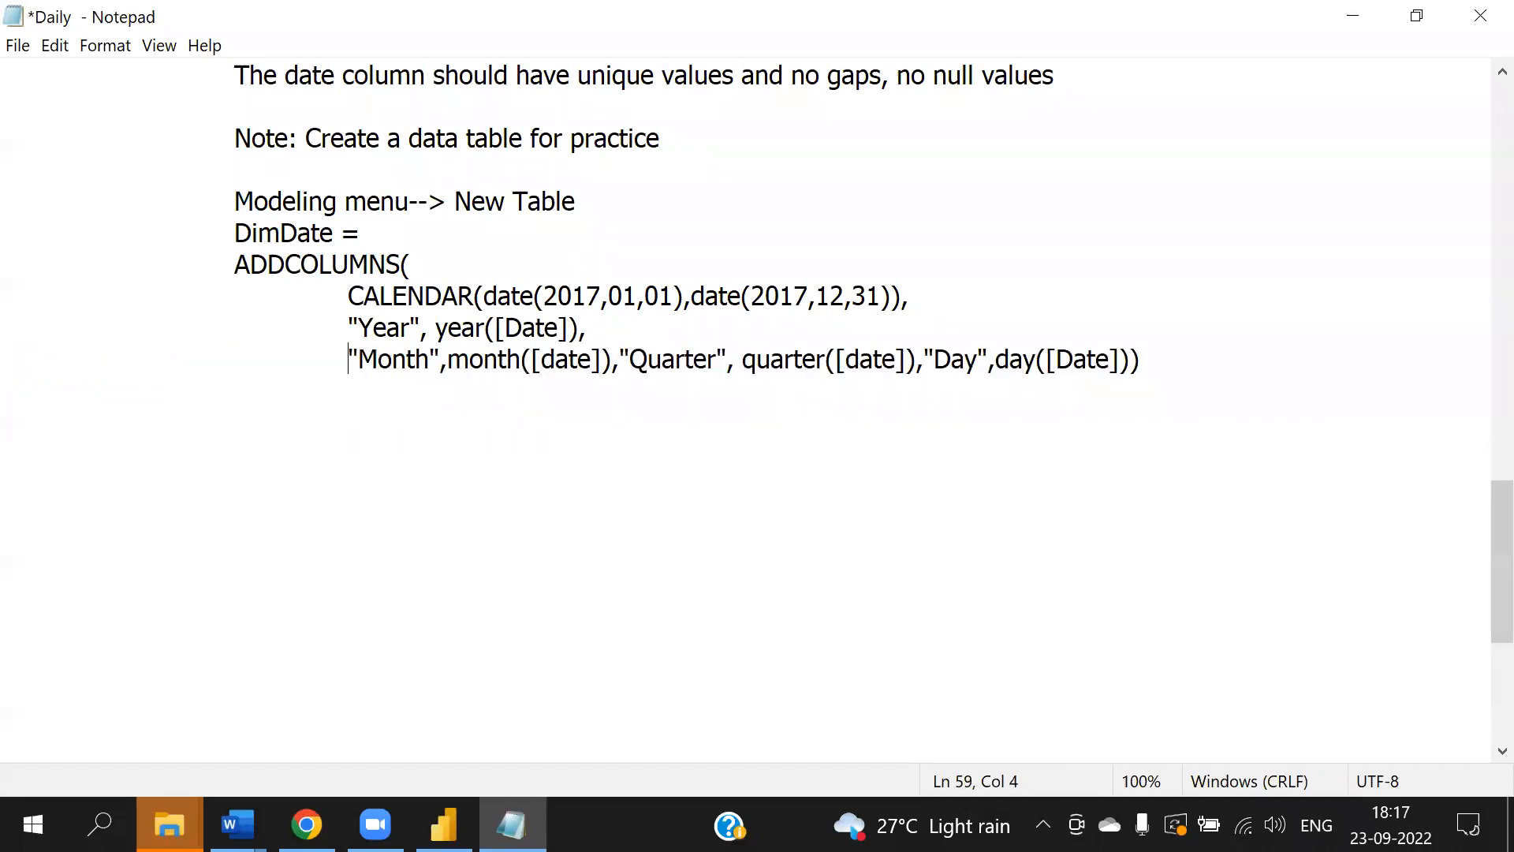
- Put the "Quarter" and "Day" column definitions on their own indented lines
{"action": "left_click", "coordinate": [621, 372]}
{"action": "key", "text": "Return"}
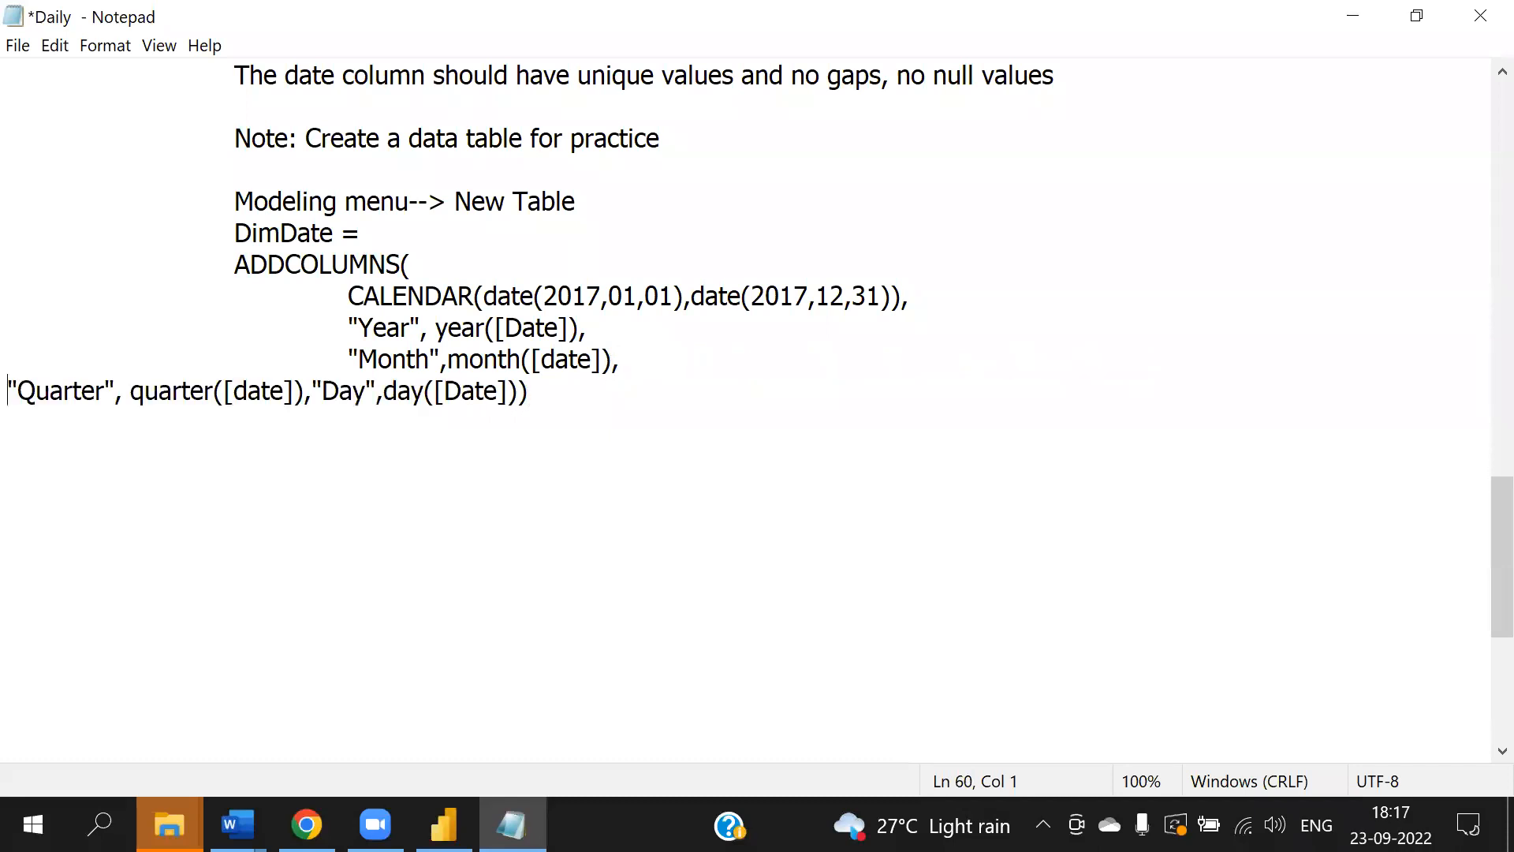
{"action": "key", "text": "Tab"}
{"action": "key", "text": "Tab"}
{"action": "key", "text": "Tab"}
{"action": "left_click", "coordinate": [651, 391]}
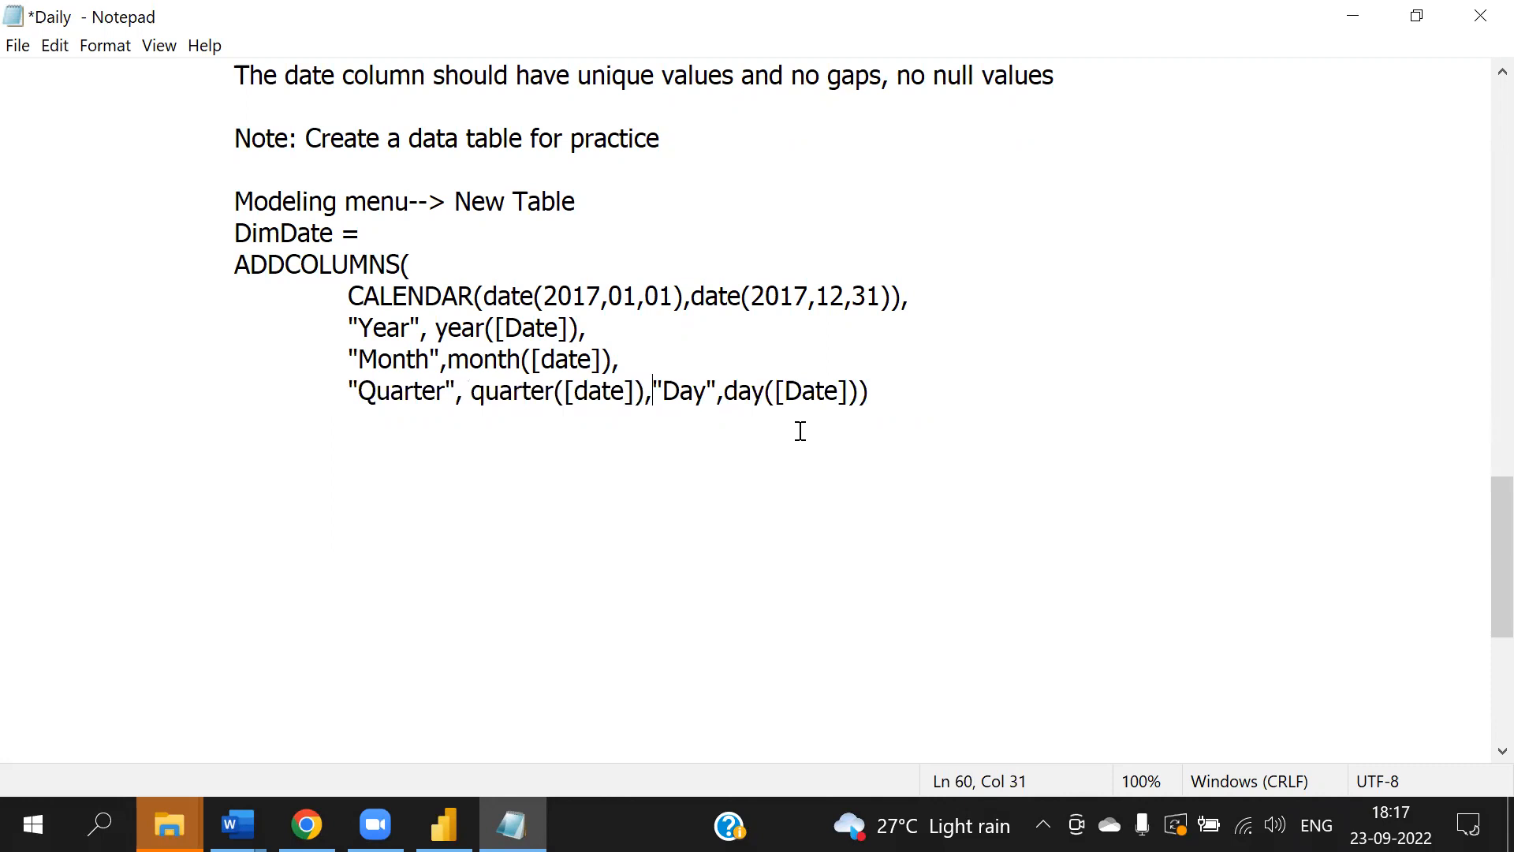
{"action": "key", "text": "Return"}
{"action": "key", "text": "Tab"}
{"action": "key", "text": "Tab"}
{"action": "key", "text": "Tab"}
- Move the closing parenthesis to its own indented line and save the notes file
{"action": "left_click", "coordinate": [555, 430]}
{"action": "key", "text": "Return"}
{"action": "key", "text": "Tab"}
{"action": "key", "text": "Tab"}
{"action": "key", "text": "Tab"}
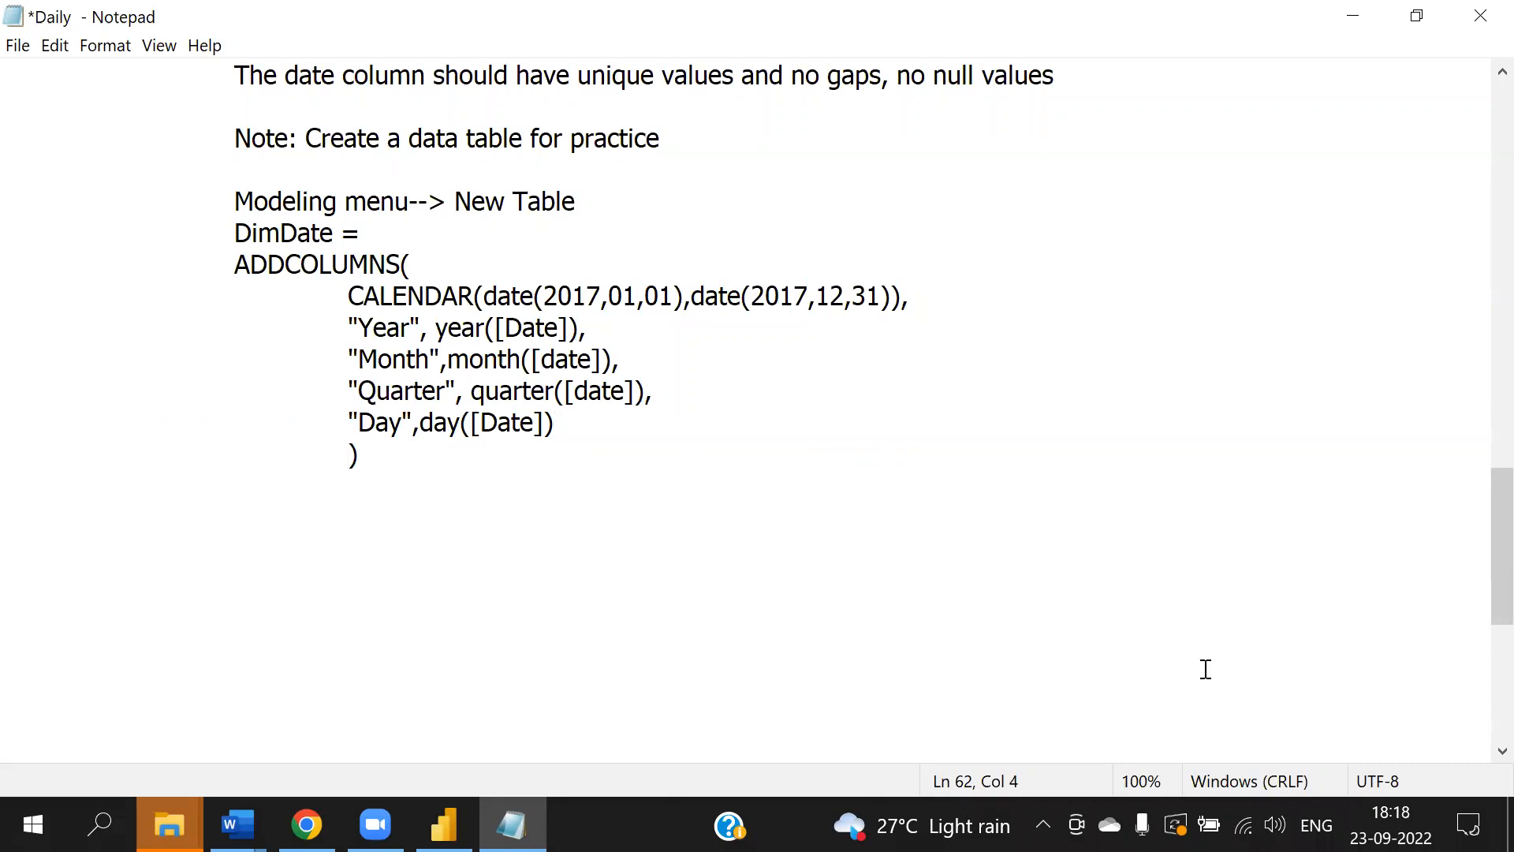
{"action": "key", "text": "alt+f"}
{"action": "key", "text": "s"}
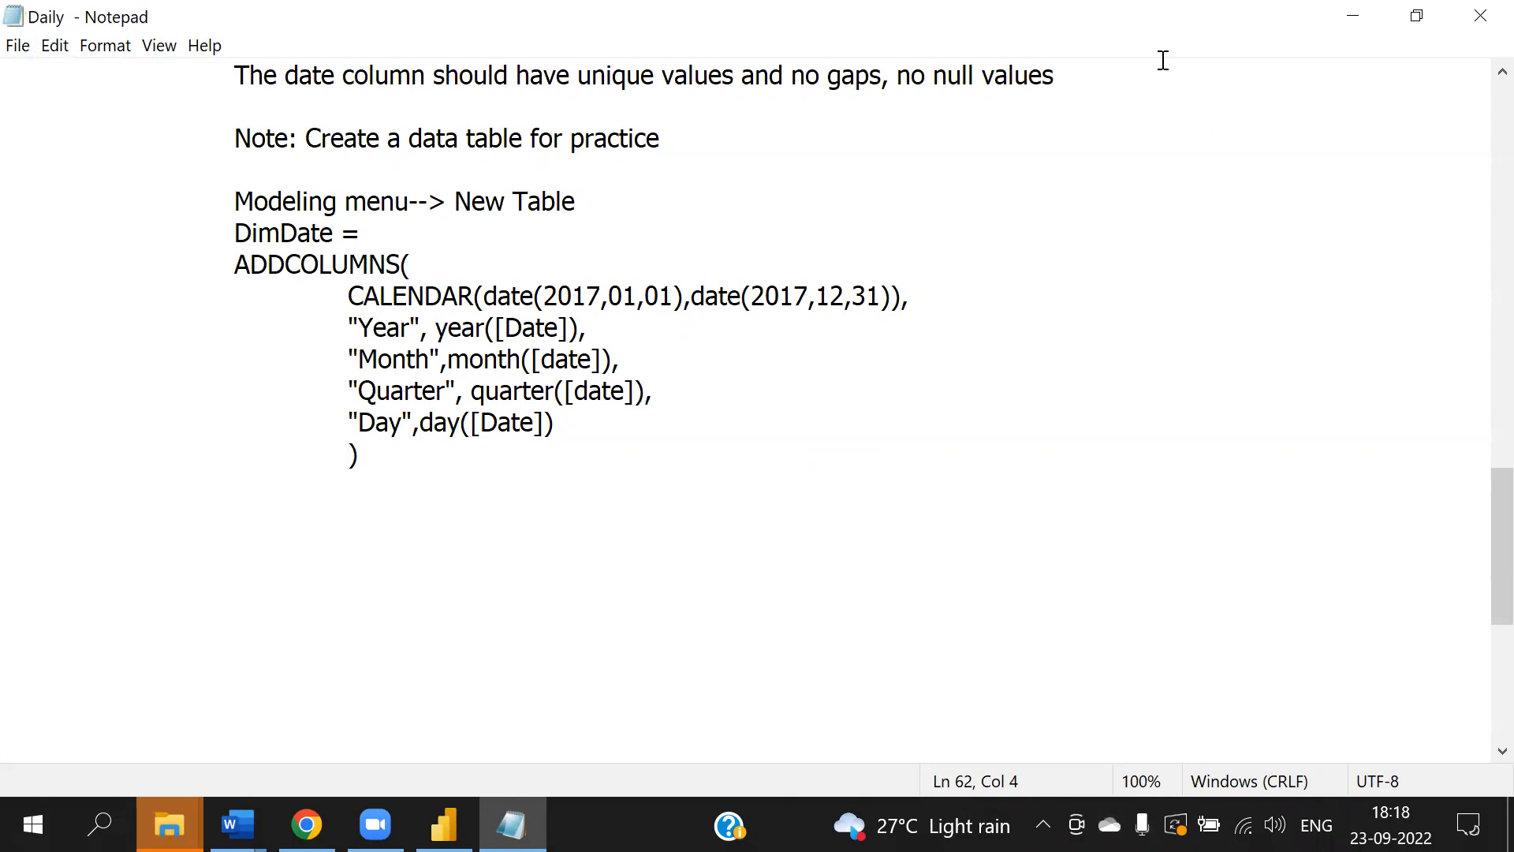
- Return to Power BI and delete the broken visual from the report page
{"action": "left_click", "coordinate": [444, 825]}
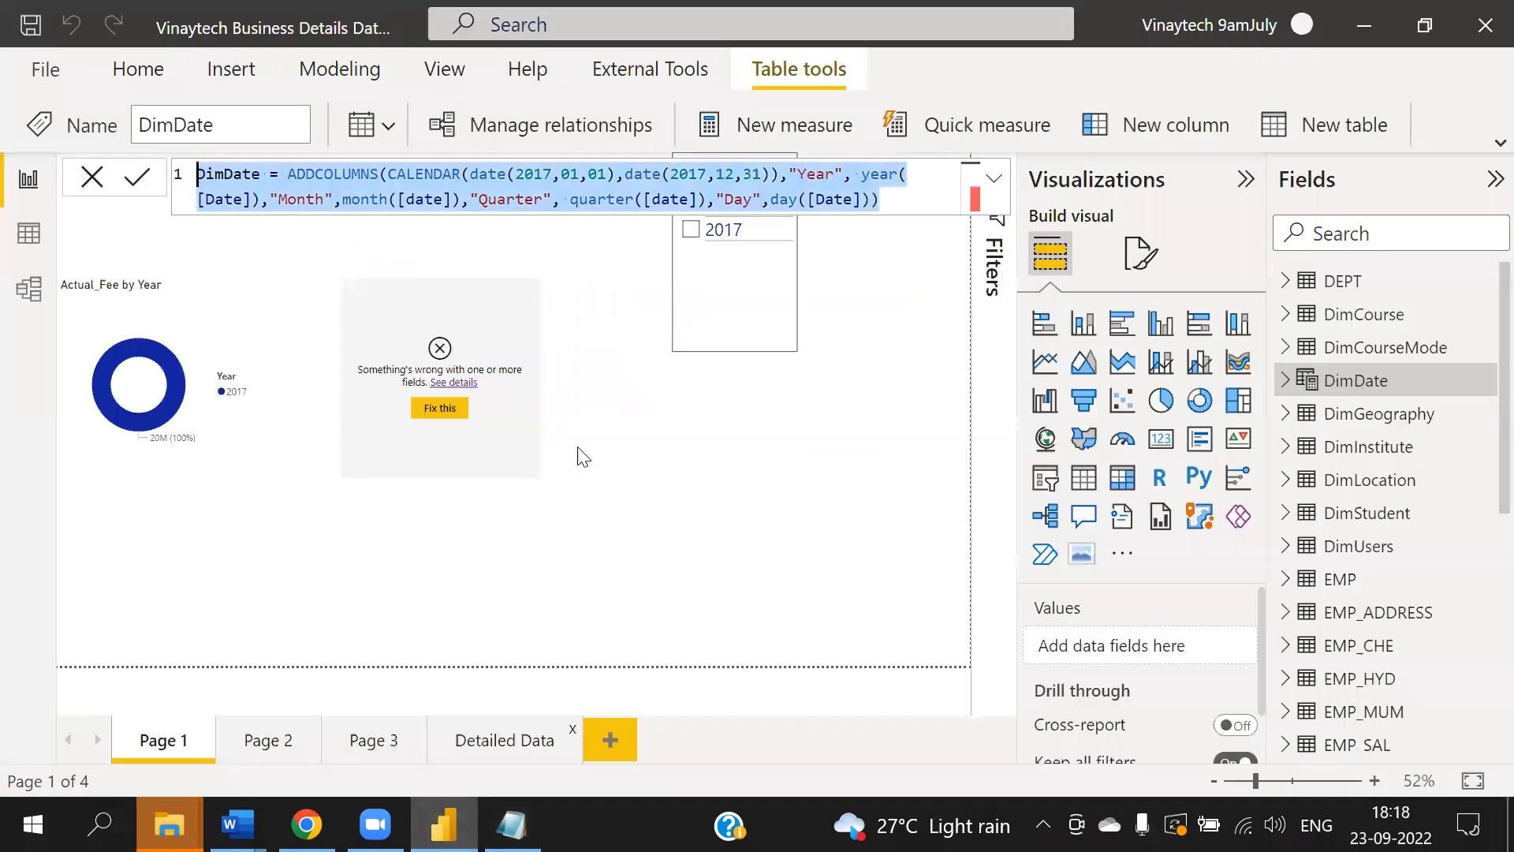
{"action": "left_click", "coordinate": [496, 342]}
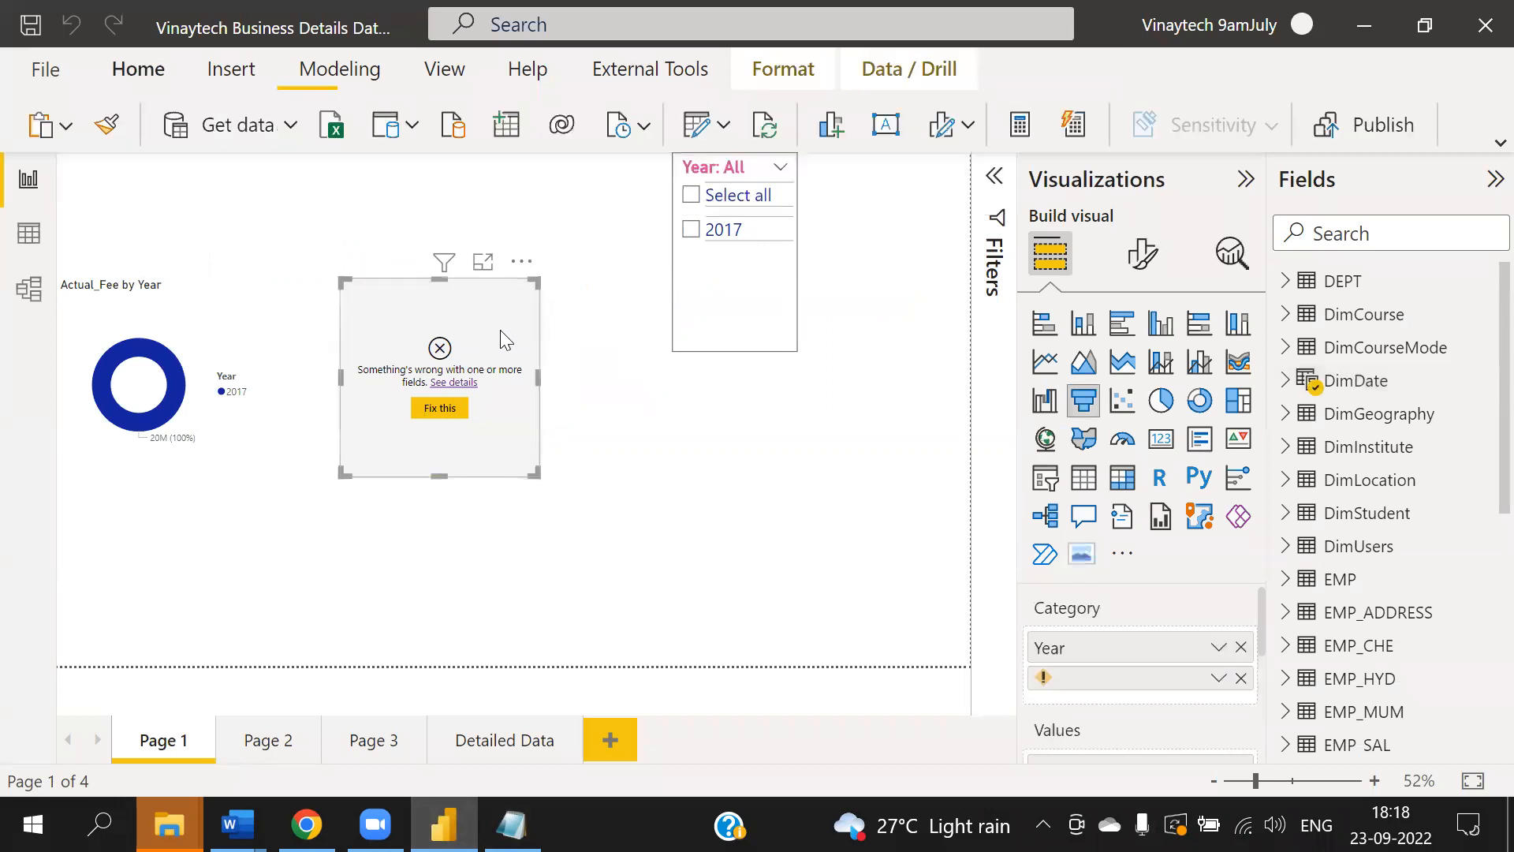
{"action": "left_click", "coordinate": [524, 260]}
{"action": "left_click", "coordinate": [597, 328]}
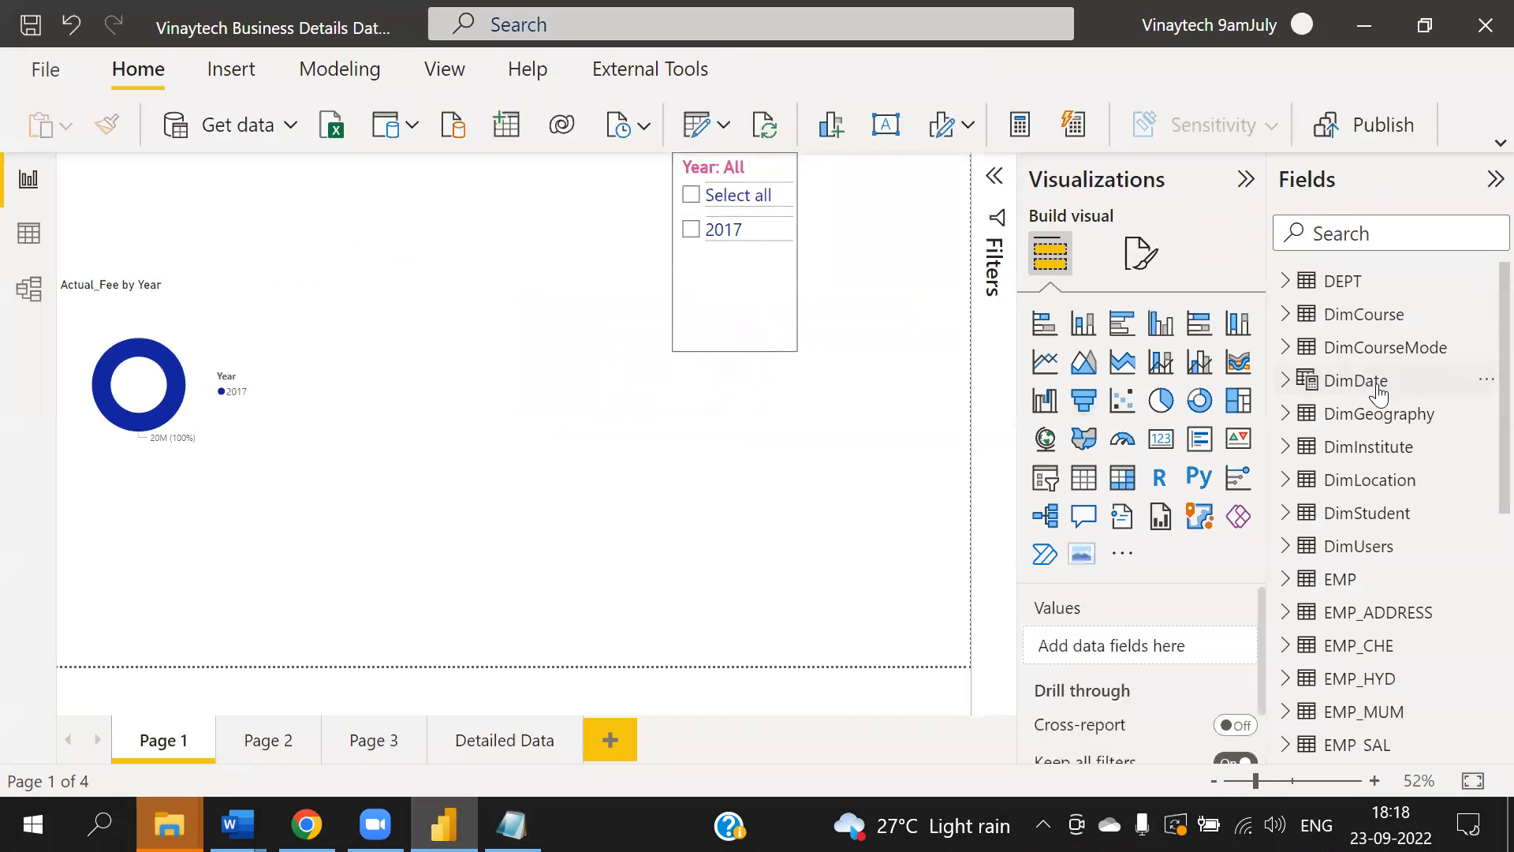
- Change the CALENDAR end date year to 2021 in the DimDate formula and commit it
{"action": "left_click", "coordinate": [1356, 381]}
{"action": "left_click", "coordinate": [708, 180]}
{"action": "key", "text": "BackSpace"}
{"action": "key", "text": "BackSpace"}
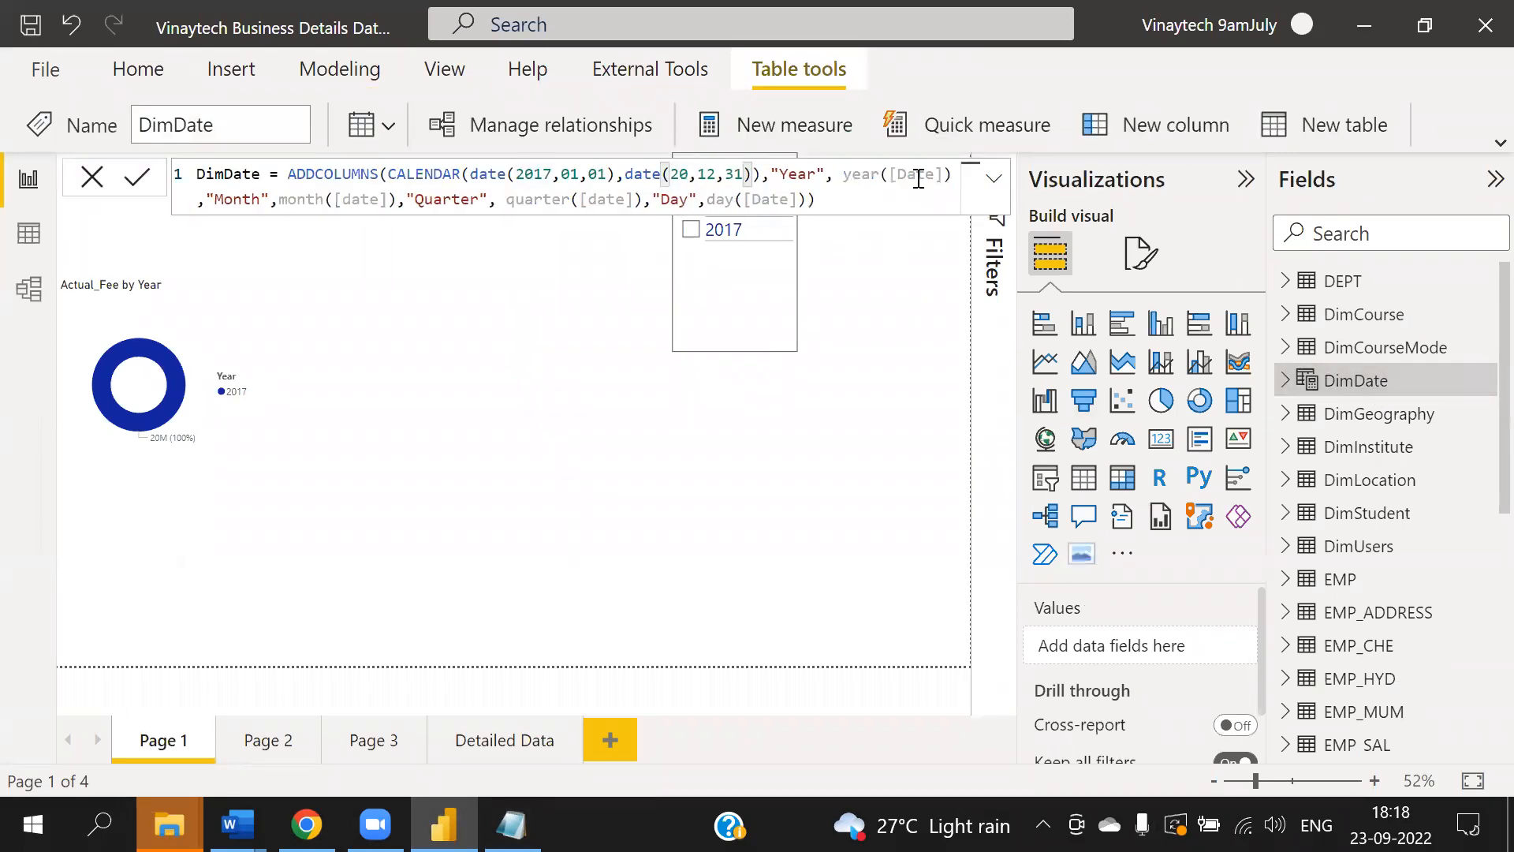
{"action": "type", "text": "21"}
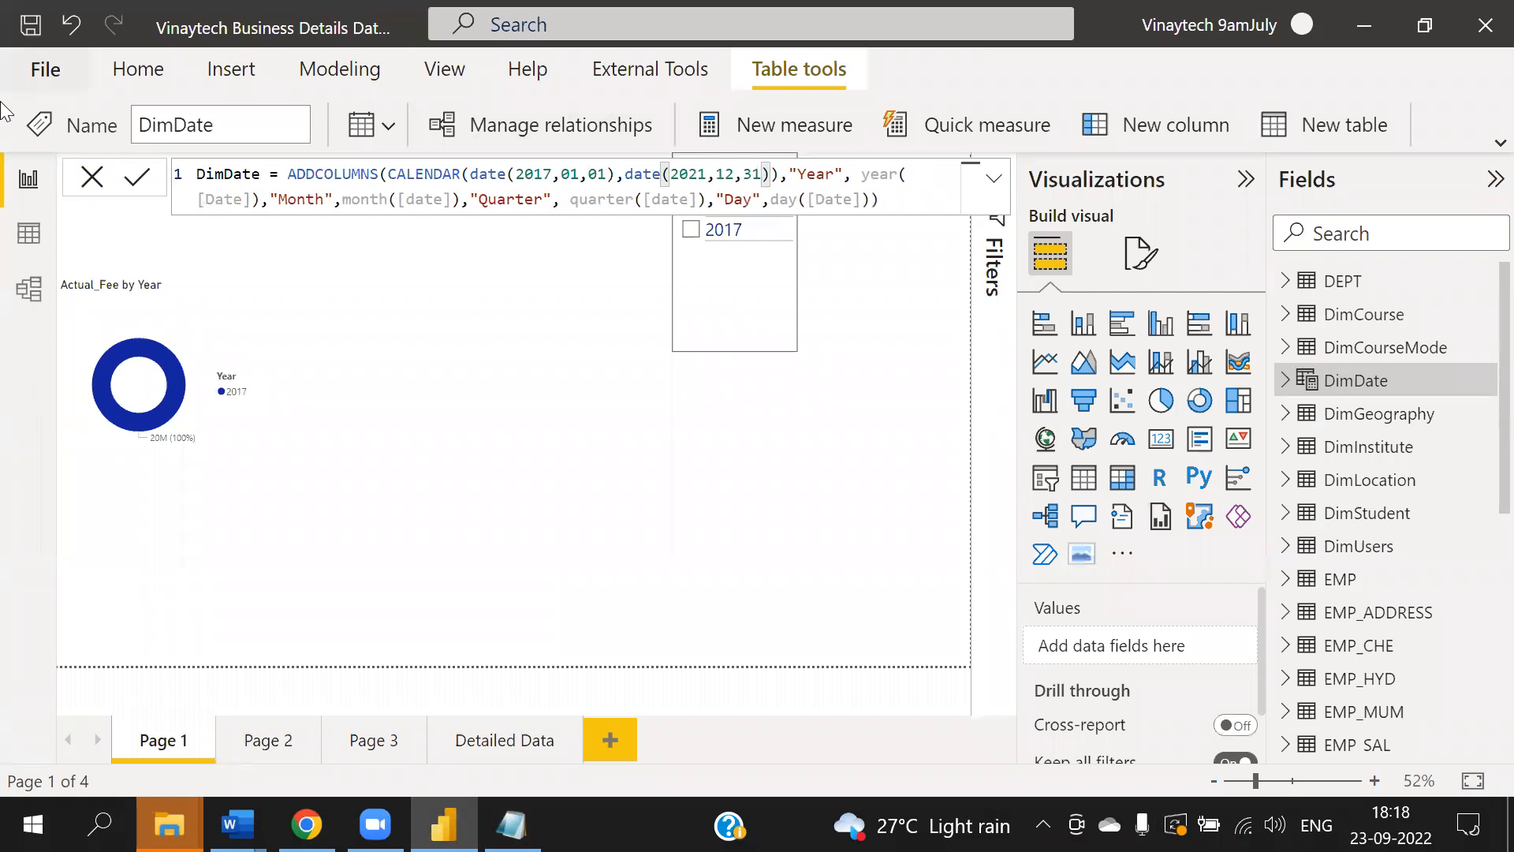
{"action": "left_click", "coordinate": [141, 183]}
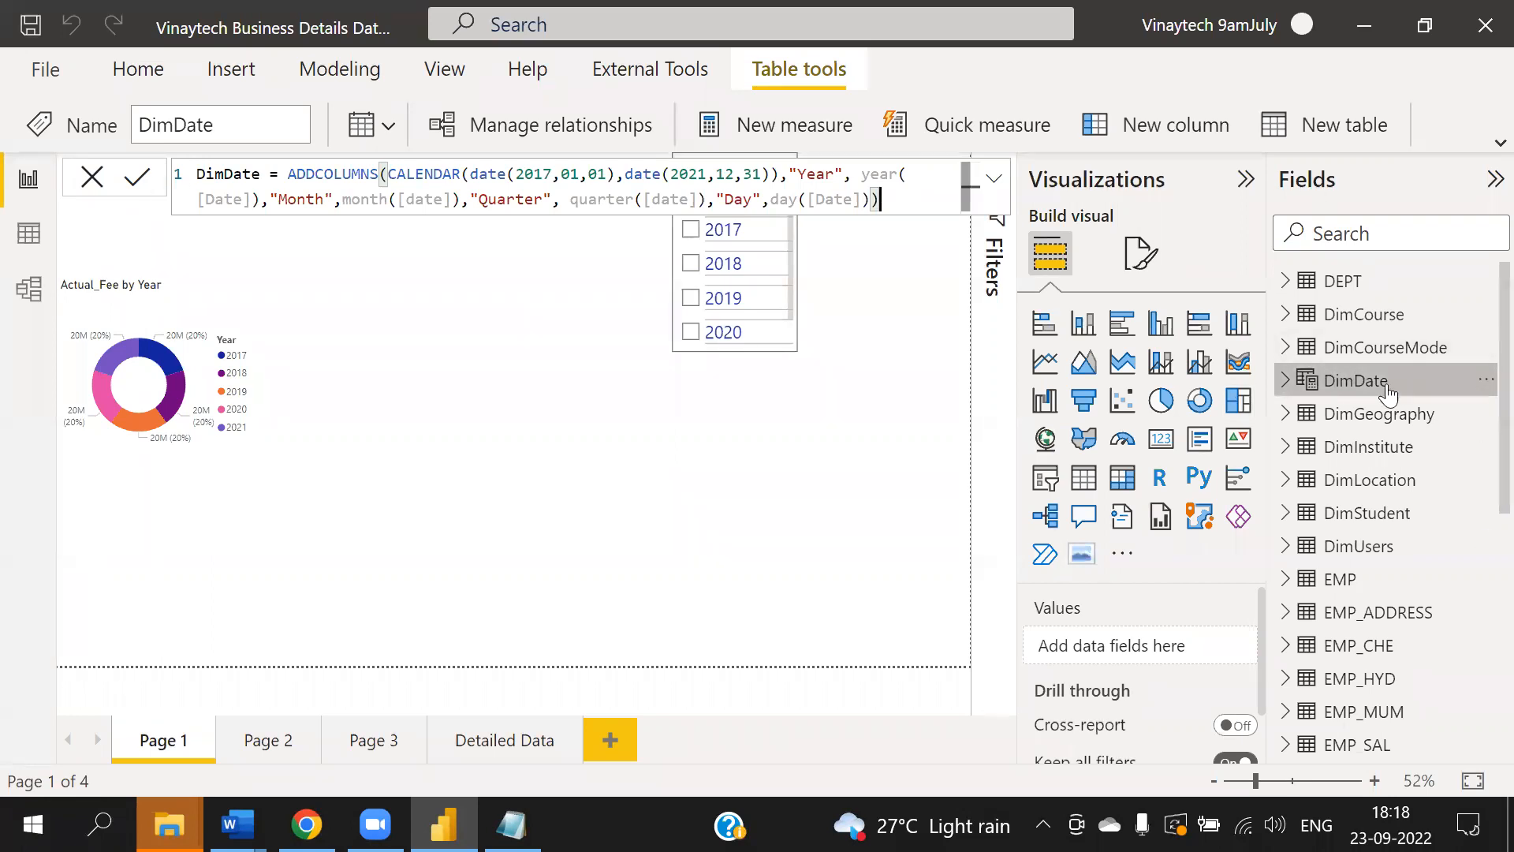
- In data view, mark DimDate as a date table using its Date column
{"action": "left_click", "coordinate": [28, 235]}
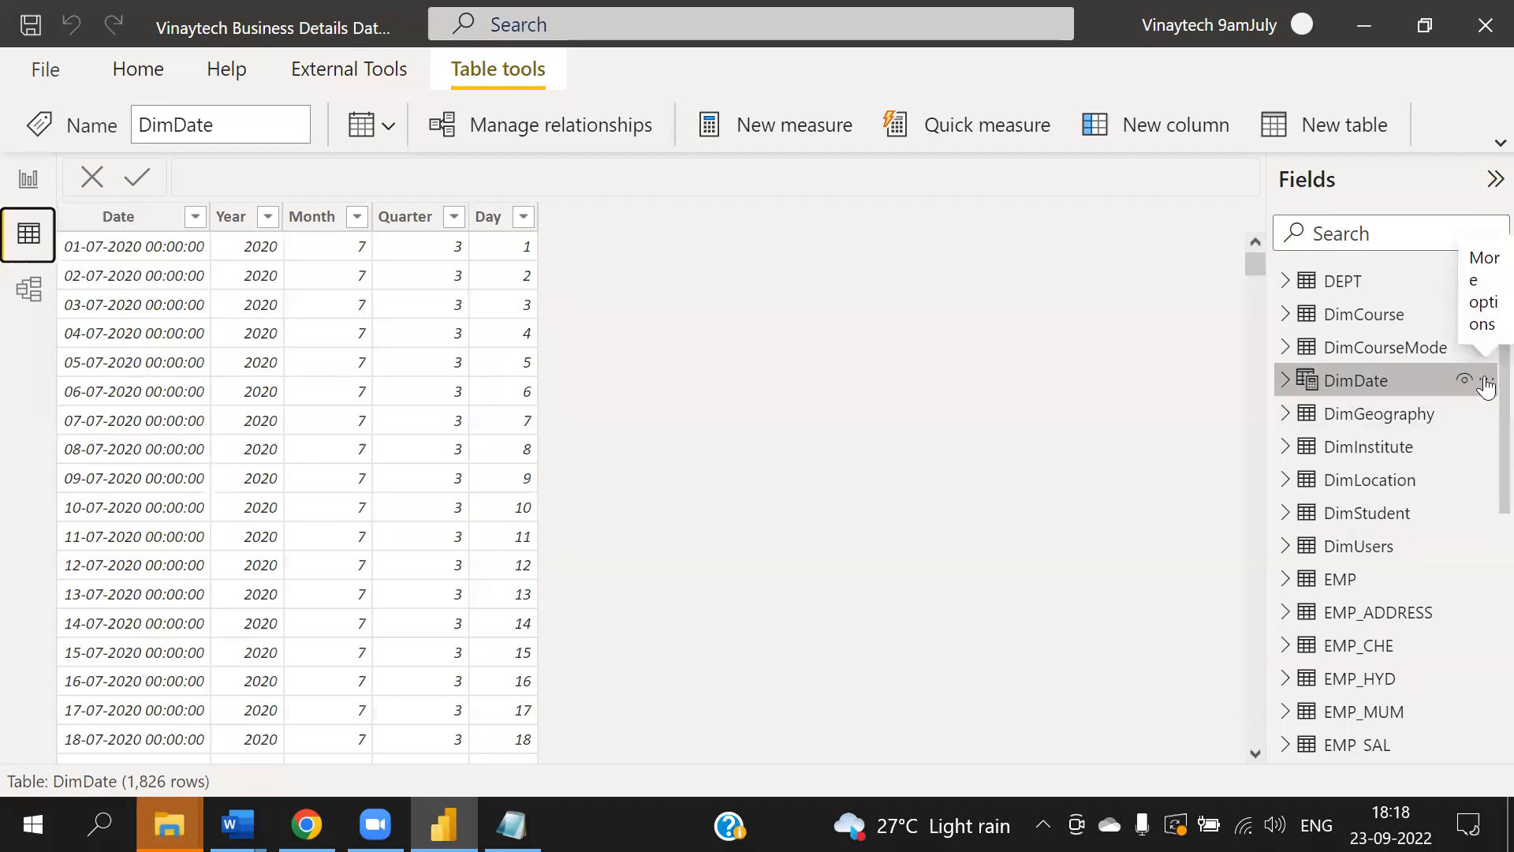
{"action": "left_click", "coordinate": [1486, 383]}
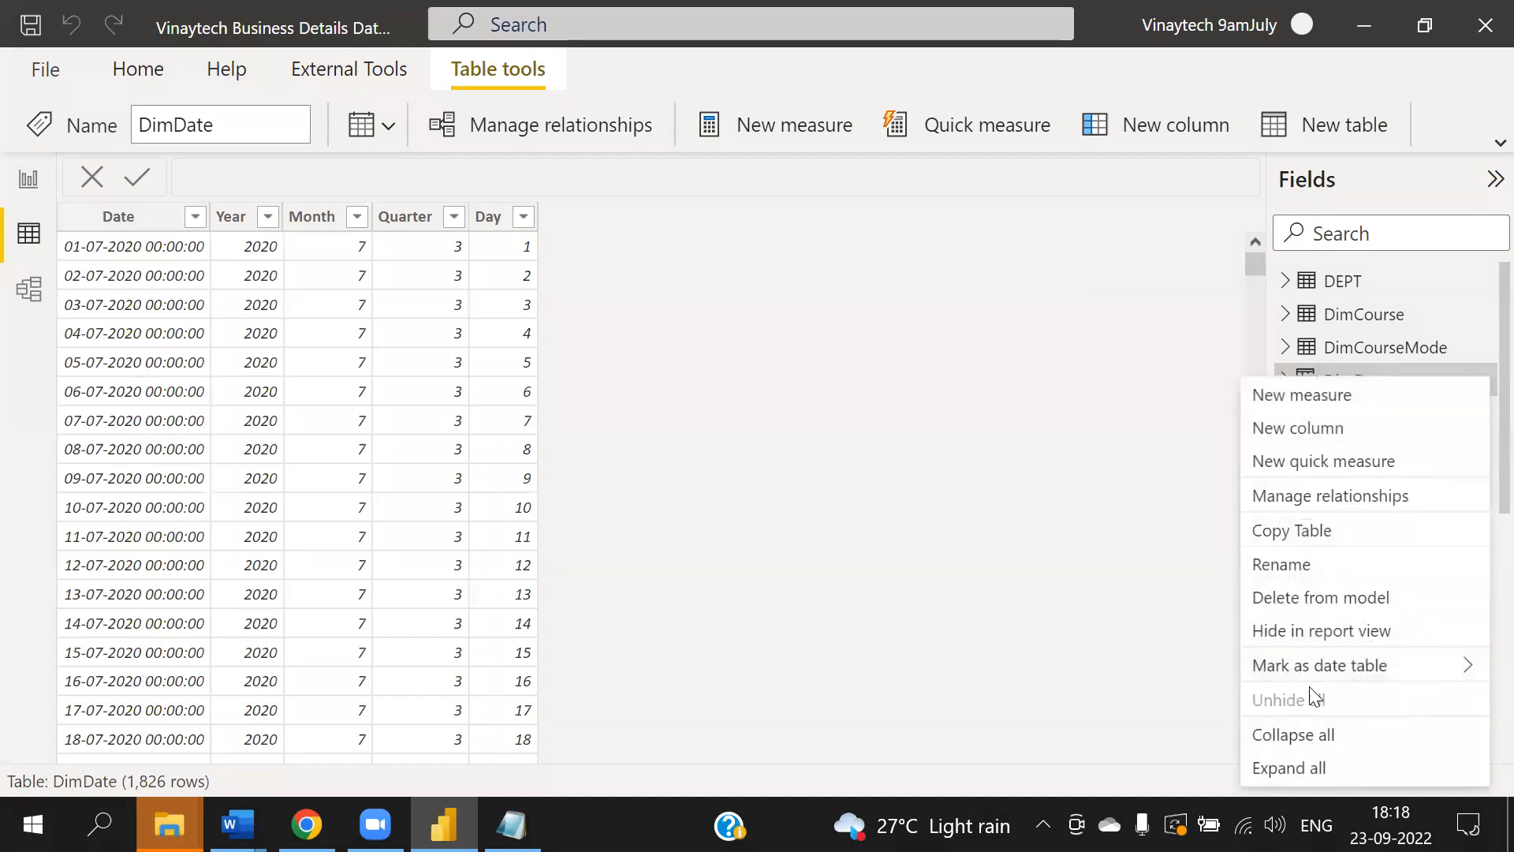
{"action": "mouse_move", "coordinate": [1302, 673]}
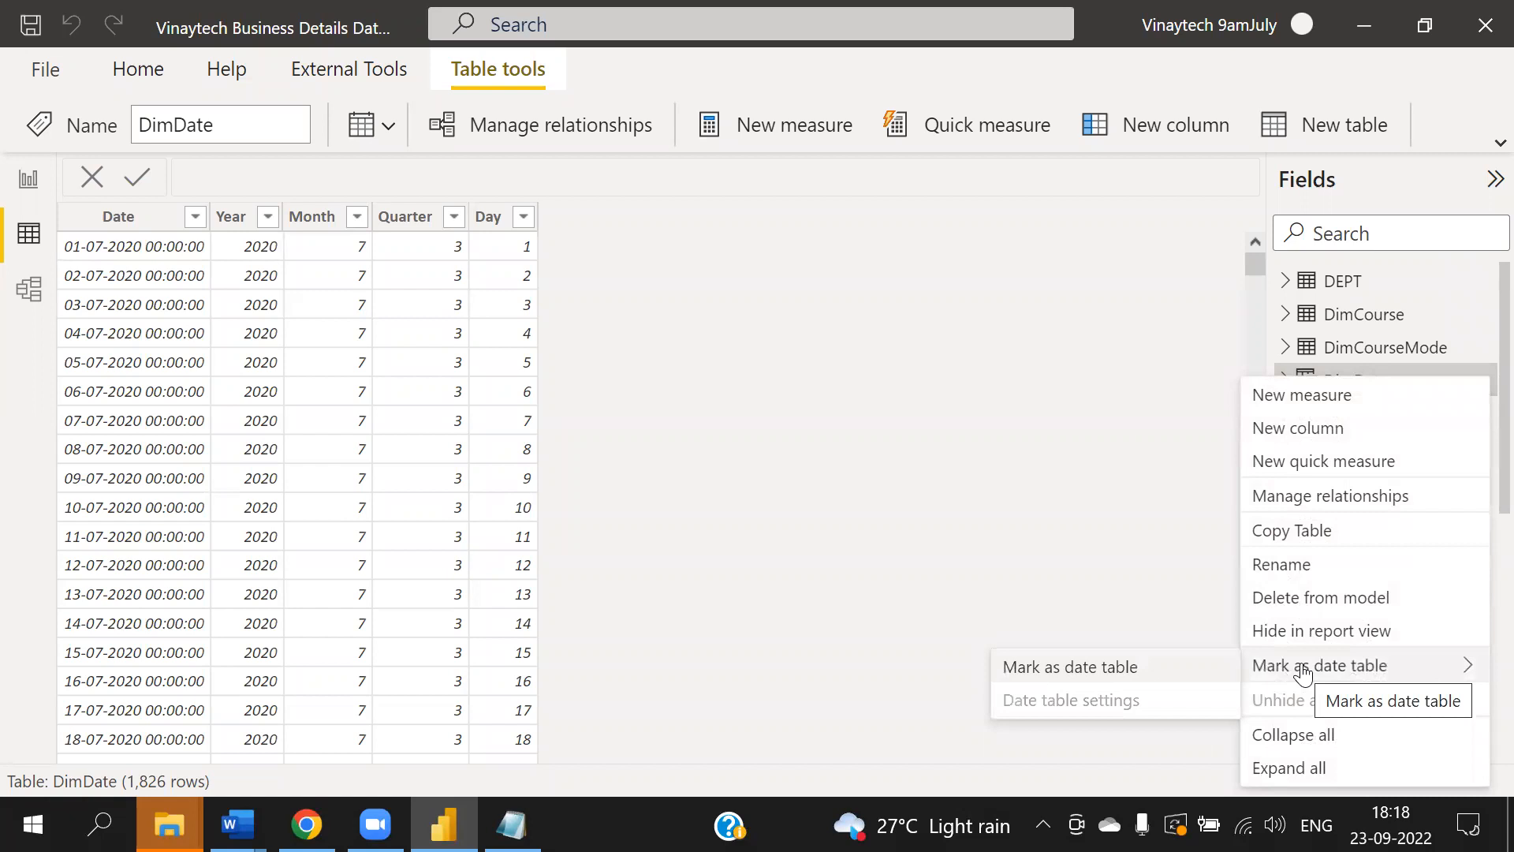
{"action": "left_click", "coordinate": [1056, 672]}
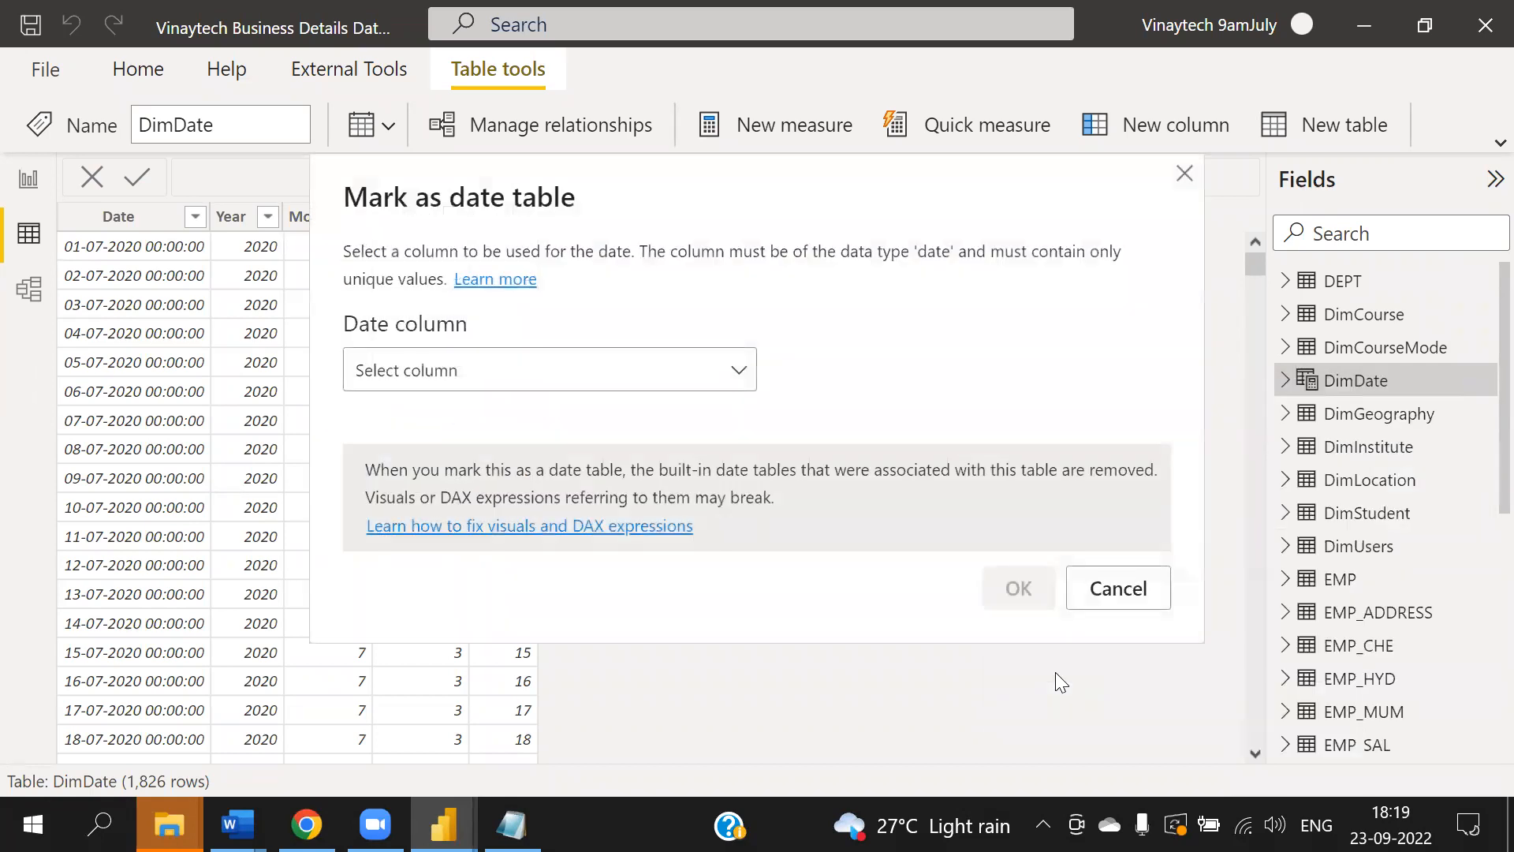
{"action": "left_click", "coordinate": [476, 380]}
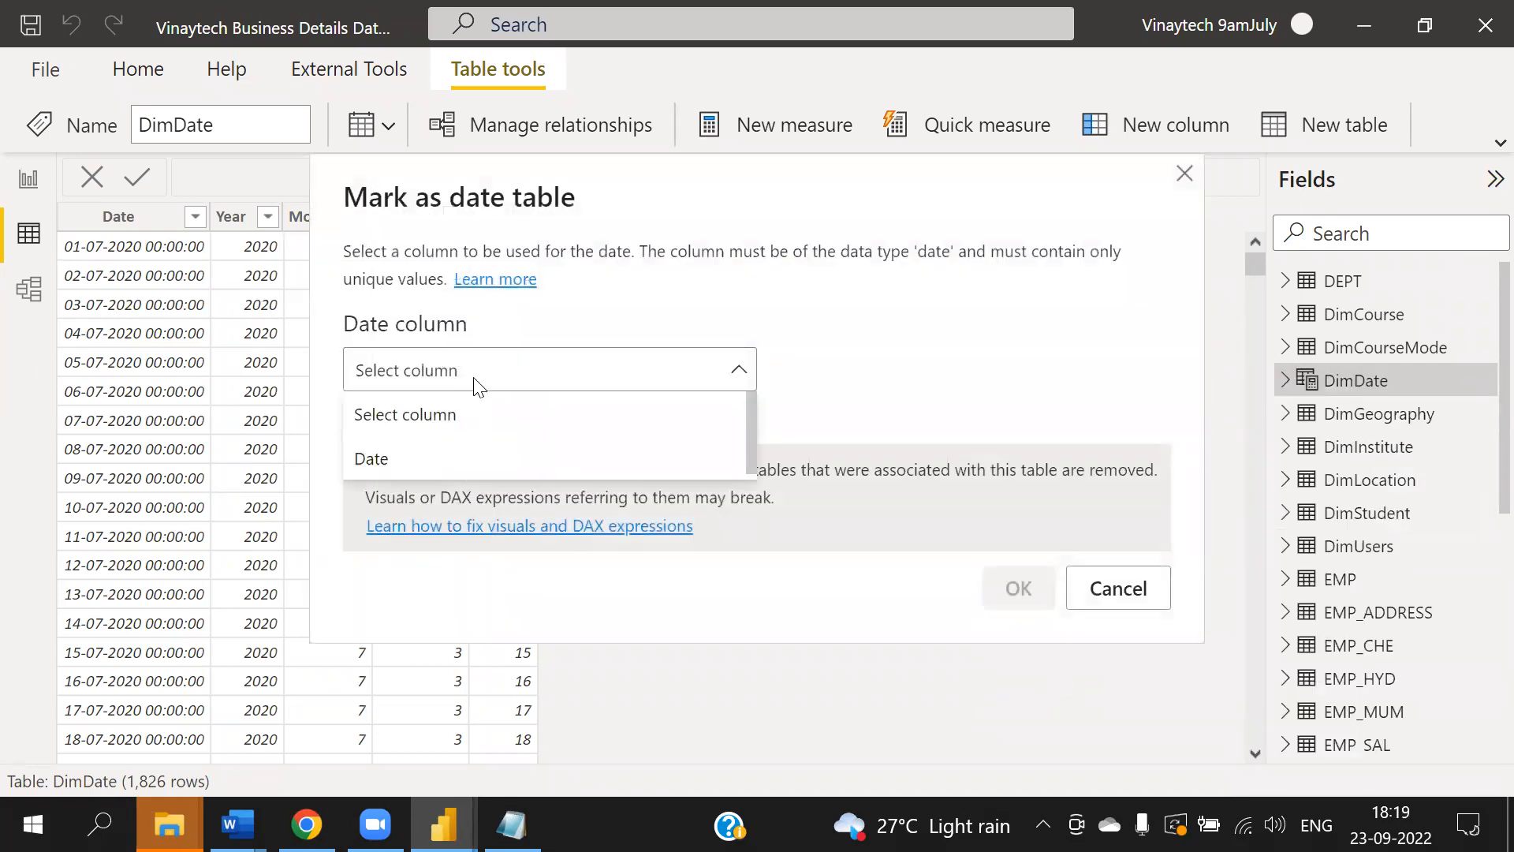
{"action": "left_click", "coordinate": [425, 457]}
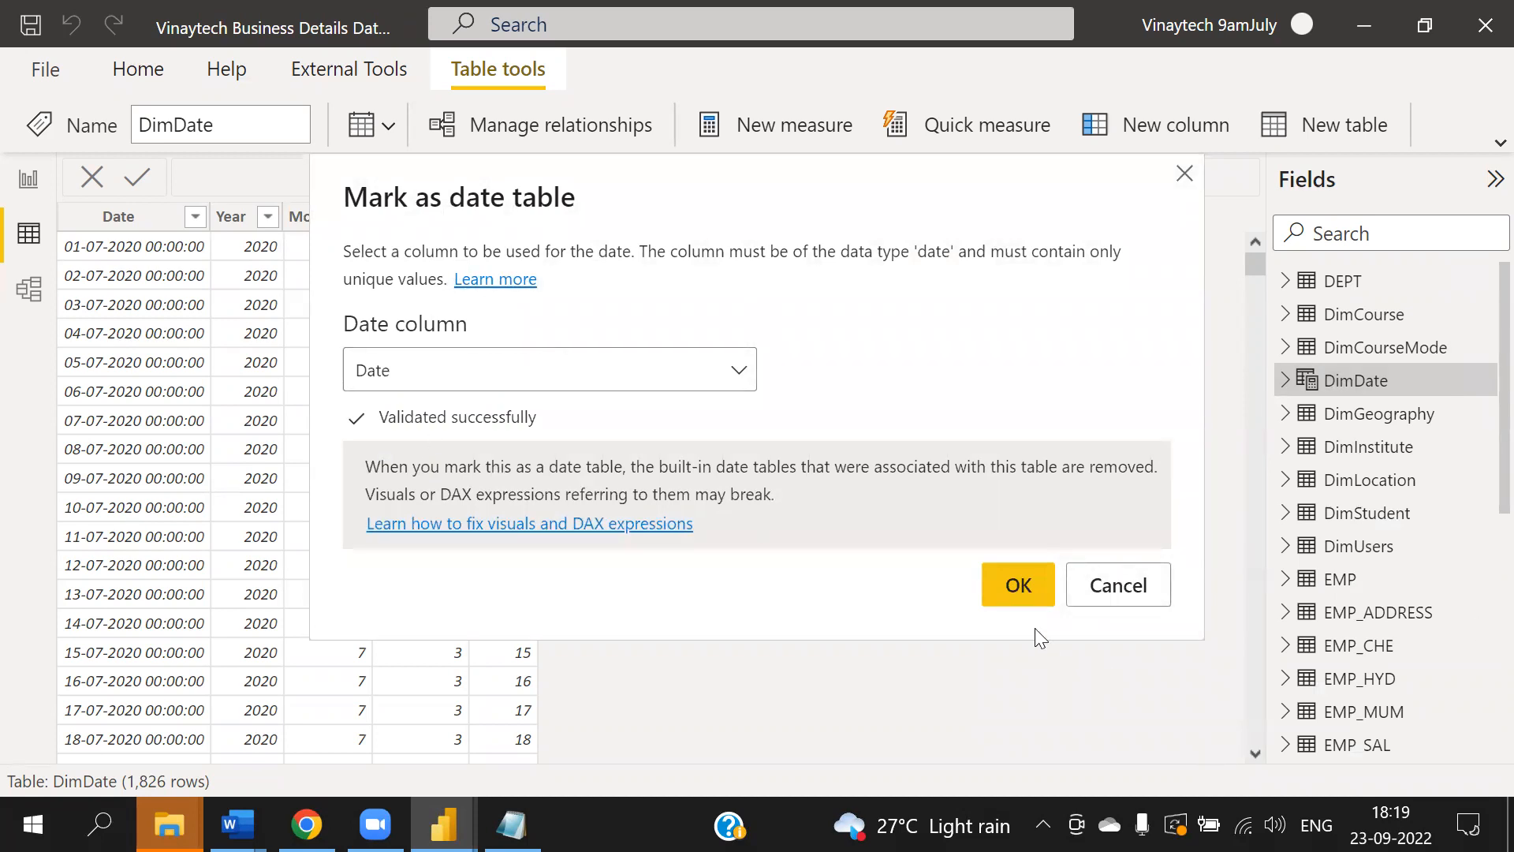
{"action": "left_click", "coordinate": [1018, 591]}
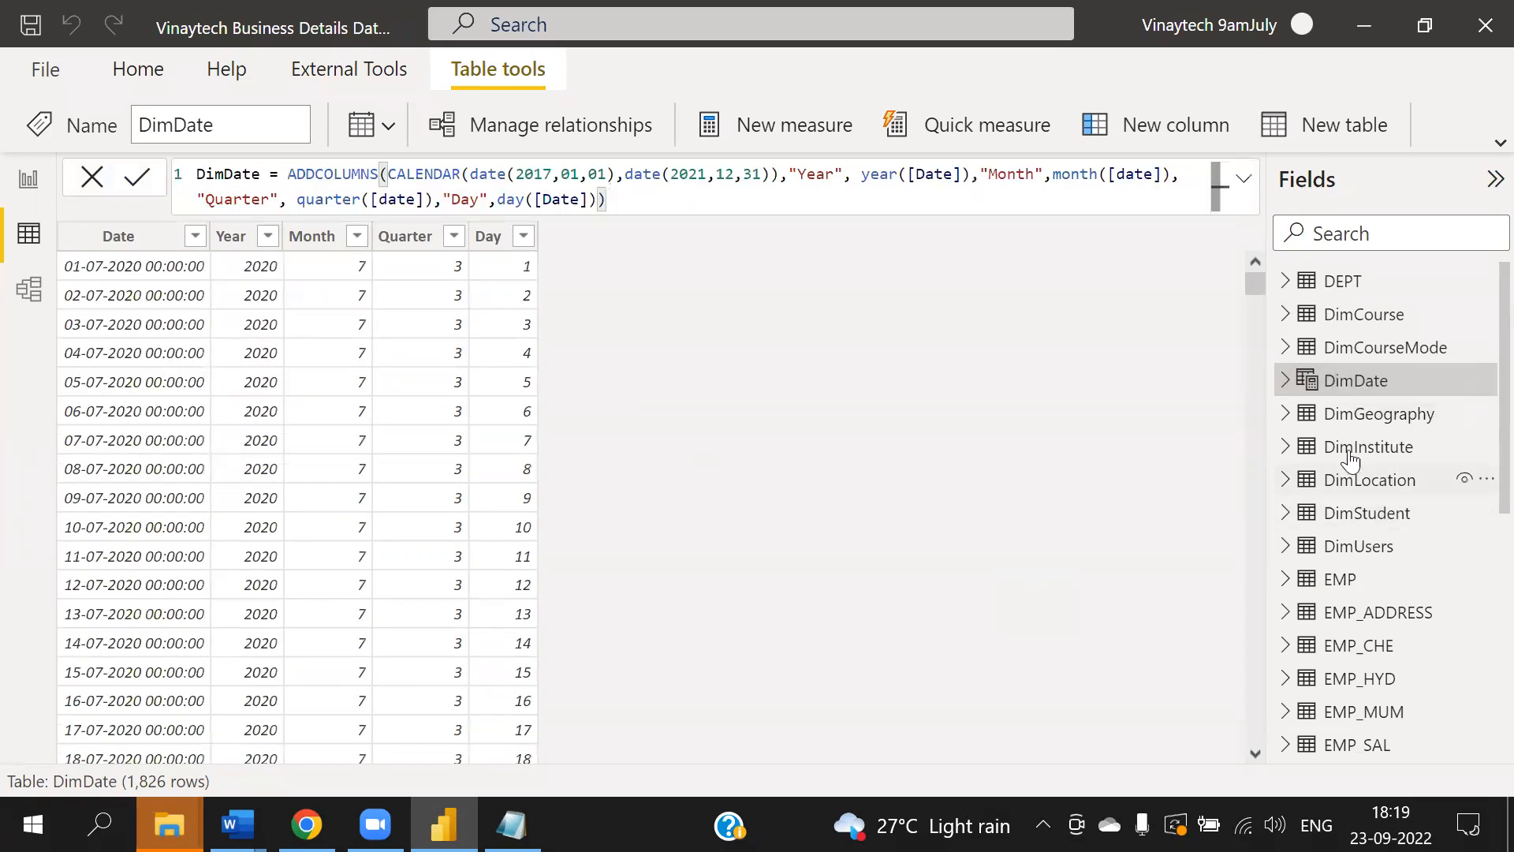
- Expand DimDate in the field list to examine its Date column
{"action": "left_click", "coordinate": [1285, 382]}
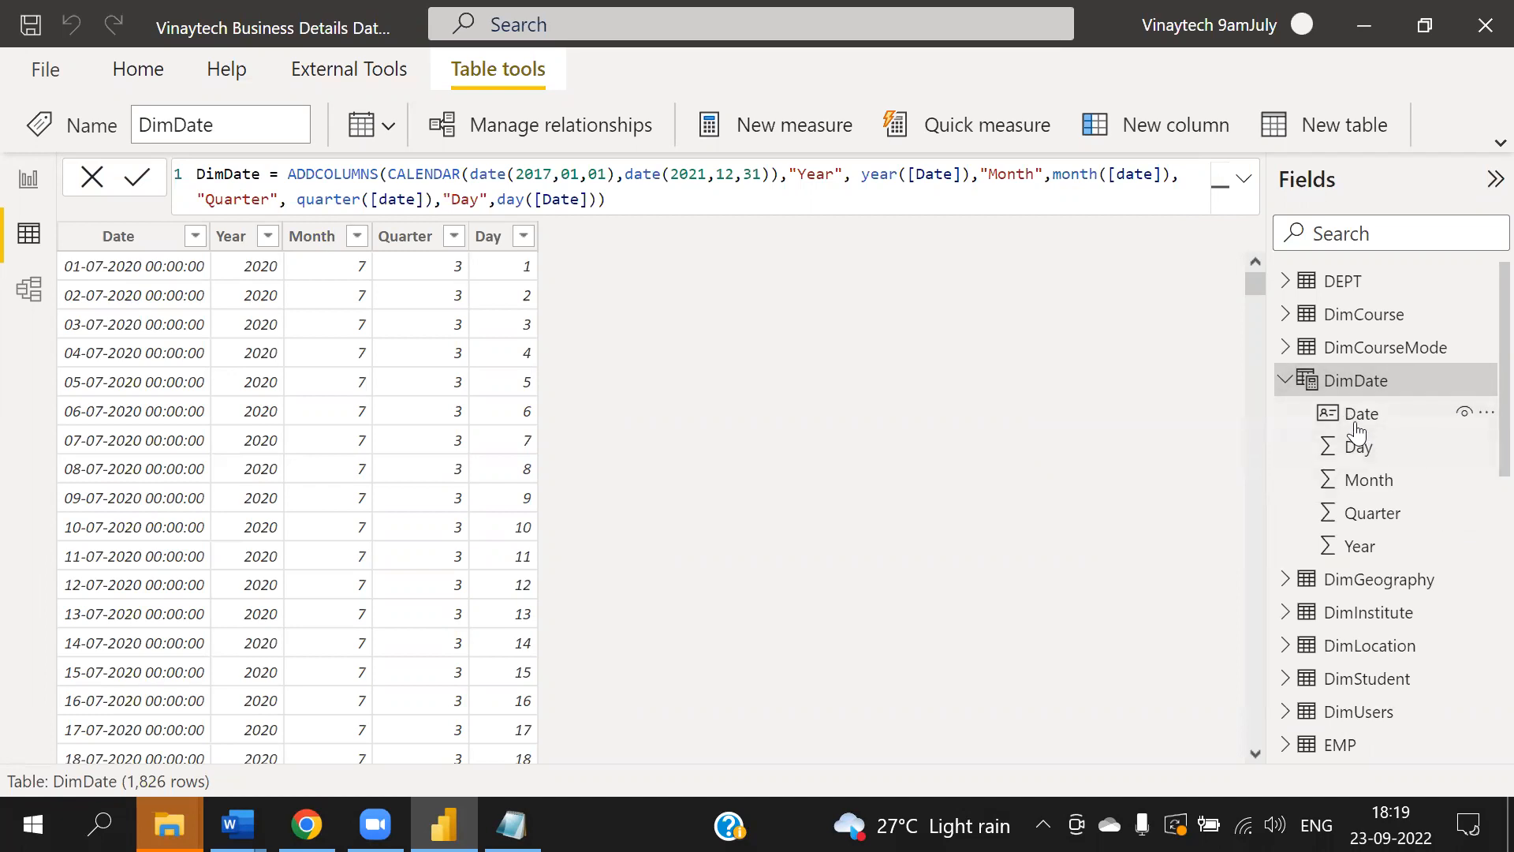
{"action": "key", "text": "ctrl+2"}
{"action": "mouse_move", "coordinate": [1386, 403]}
{"action": "left_mouse_down"}
{"action": "mouse_move", "coordinate": [1360, 444]}
{"action": "mouse_move", "coordinate": [1381, 385]}
{"action": "mouse_move", "coordinate": [1127, 452]}
{"action": "left_mouse_up"}
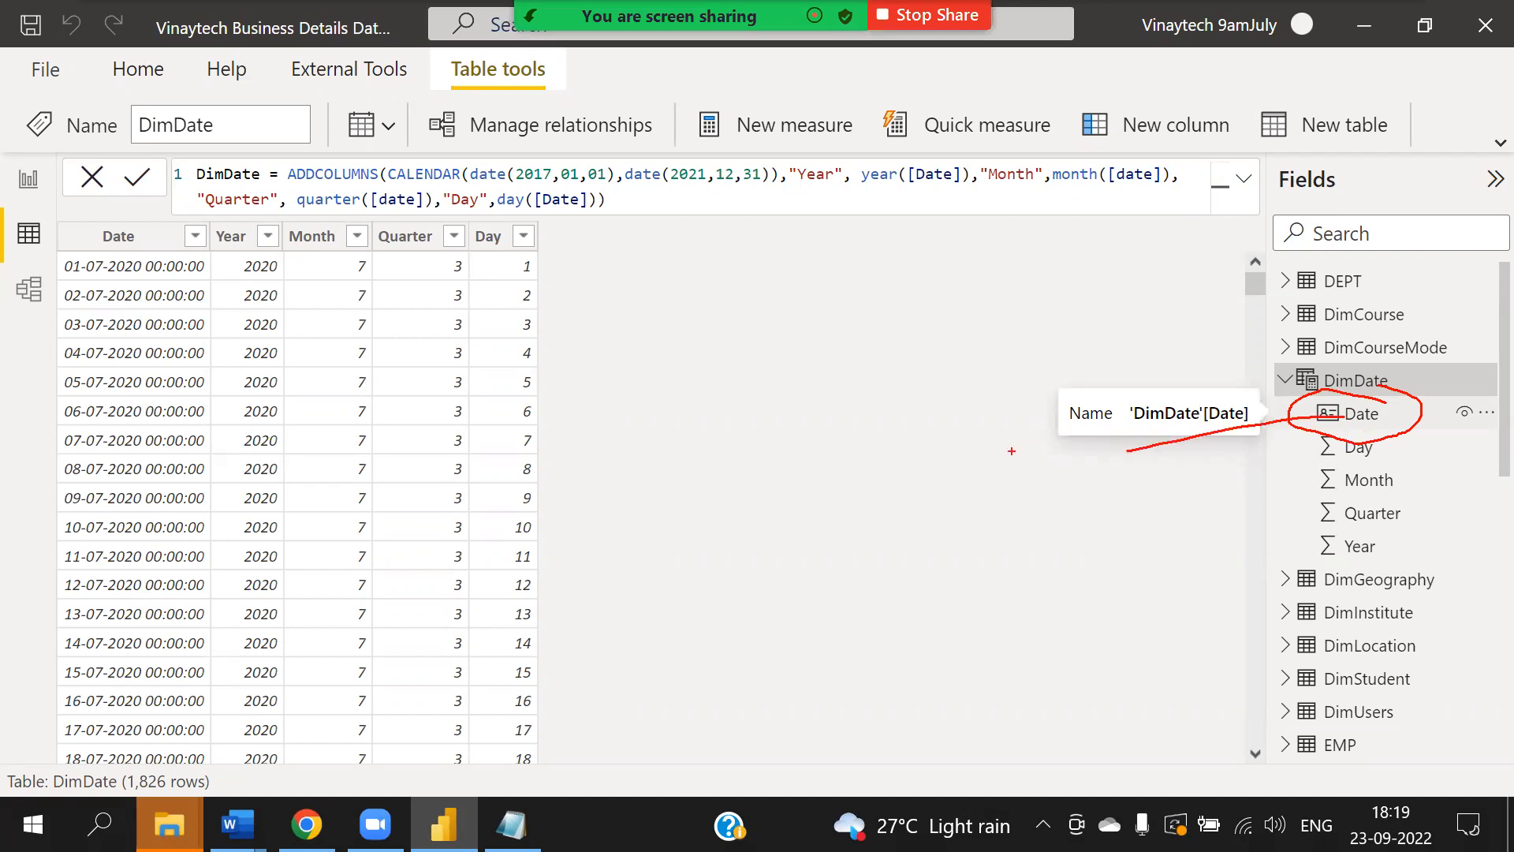
{"action": "key", "text": "Escape"}
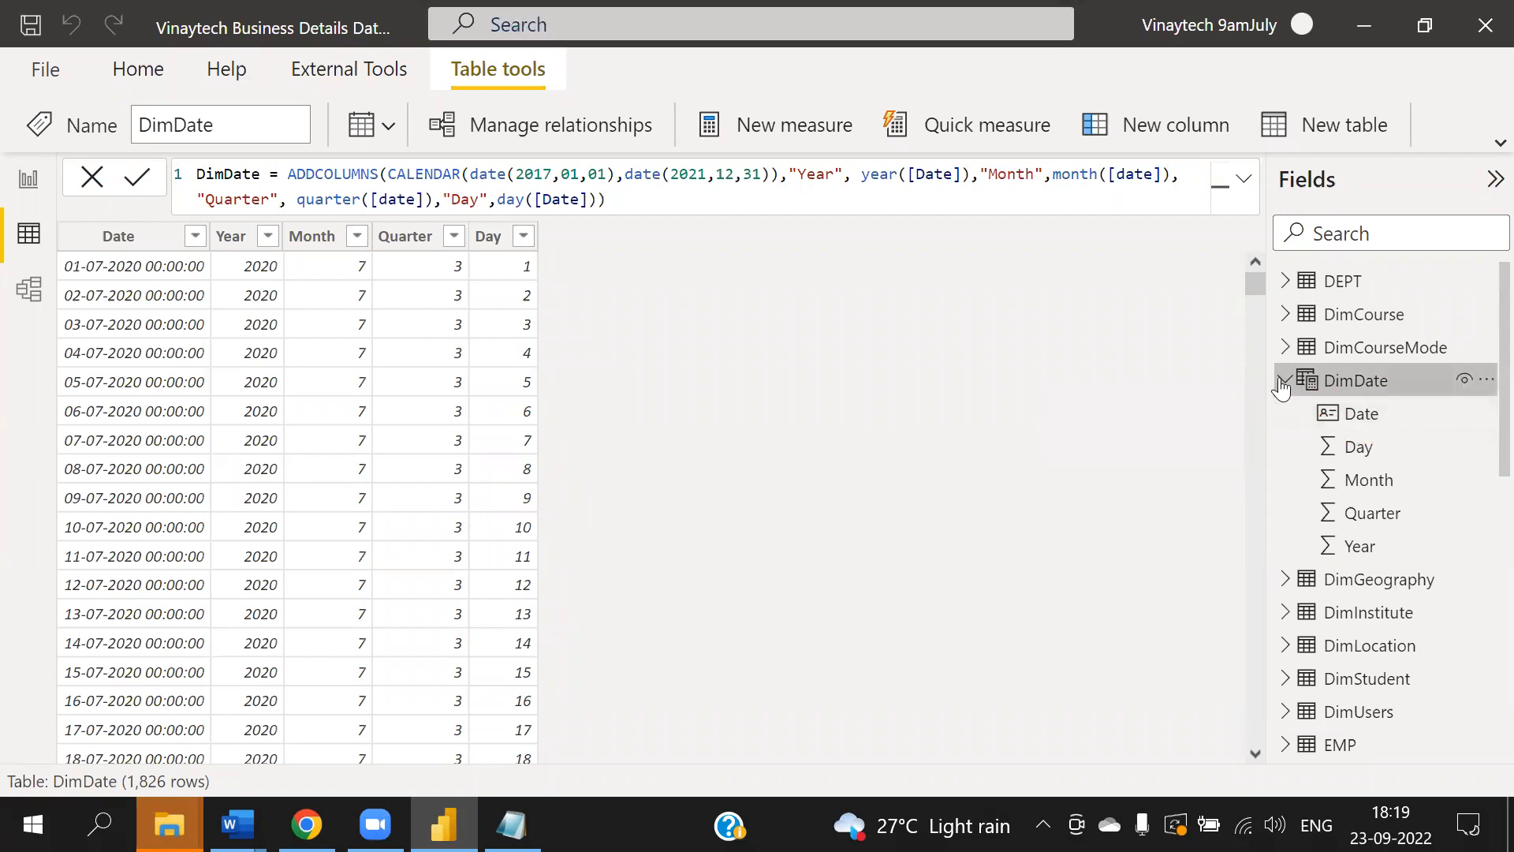
- Collapse DimDate and review the Mark as Date Table notes in Notepad
{"action": "left_click", "coordinate": [1283, 384]}
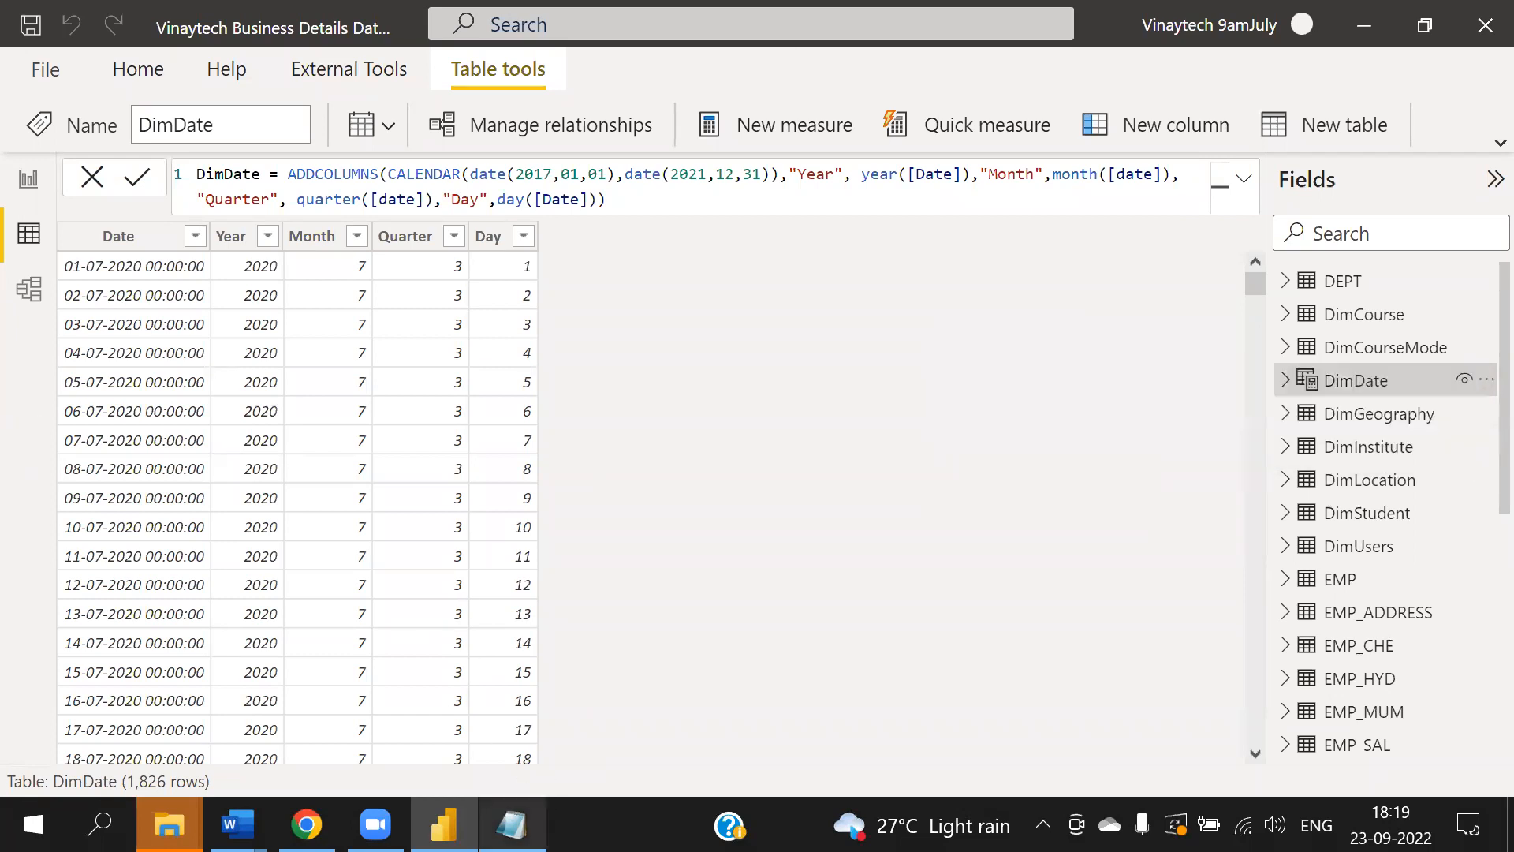
{"action": "left_click", "coordinate": [512, 824]}
{"action": "scroll", "coordinate": [771, 562], "scroll_direction": "up", "scroll_amount": 3}
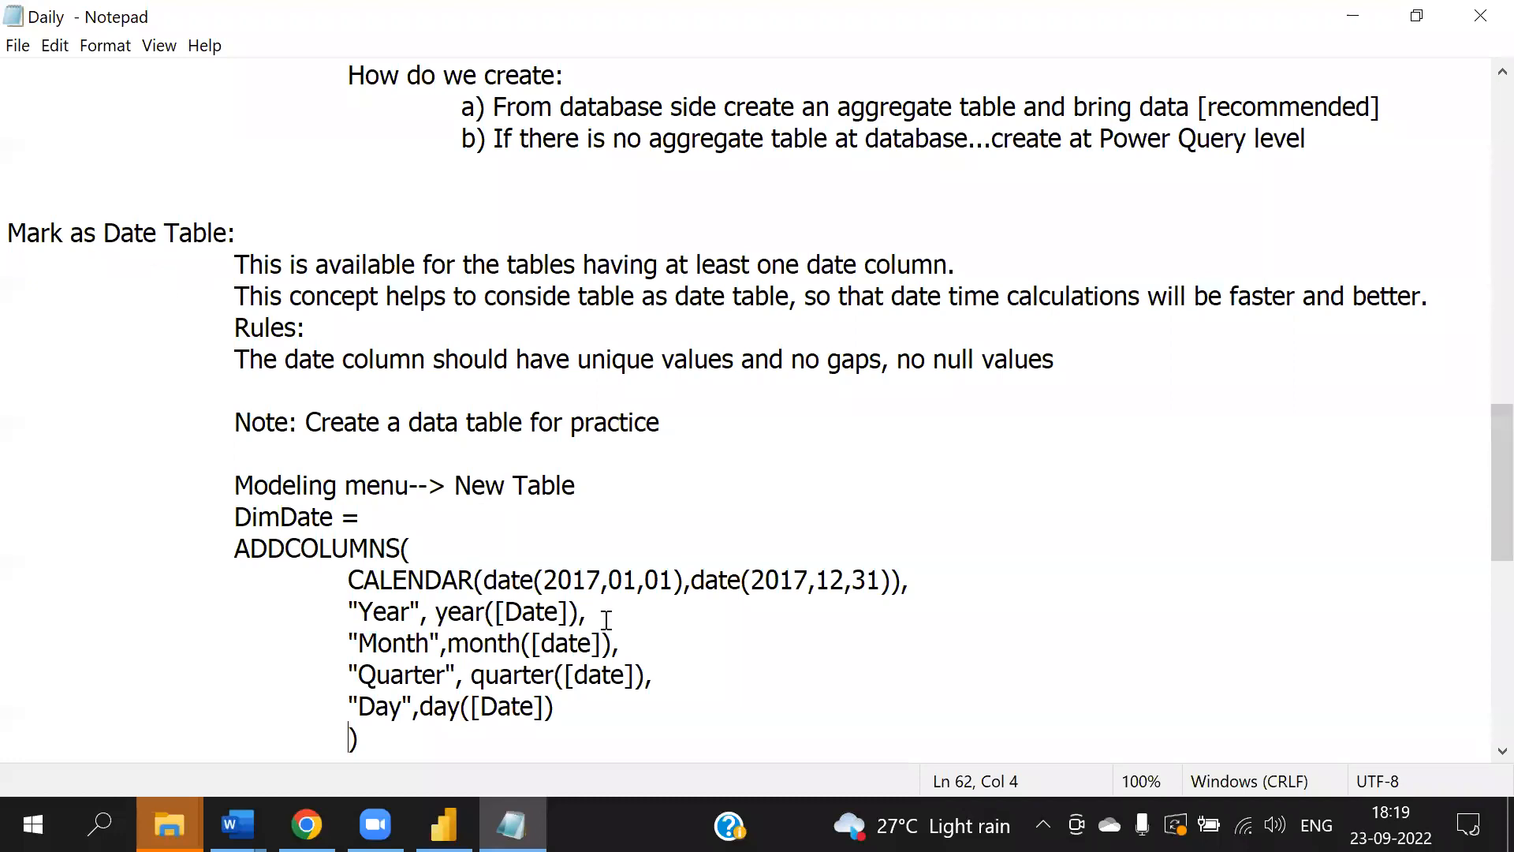
{"action": "scroll", "coordinate": [607, 620], "scroll_direction": "down", "scroll_amount": 1}
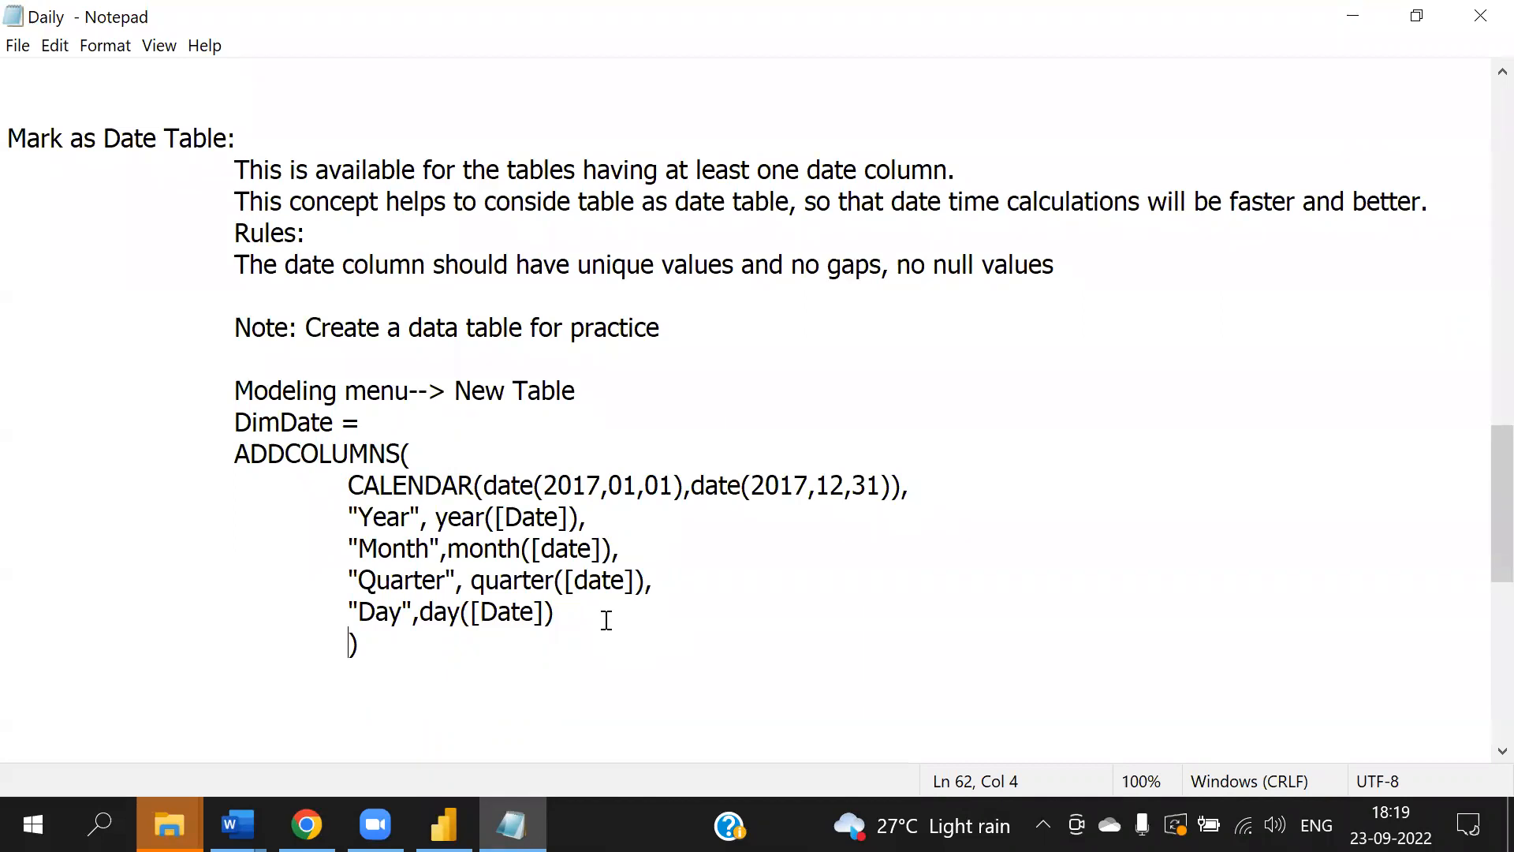
{"action": "scroll", "coordinate": [607, 627], "scroll_direction": "down", "scroll_amount": 3}
{"action": "left_click", "coordinate": [92, 420]}
- Examine the more-options menus of the DimInstitute table and DimLocation's Locationname field in data view
{"action": "left_click", "coordinate": [443, 824]}
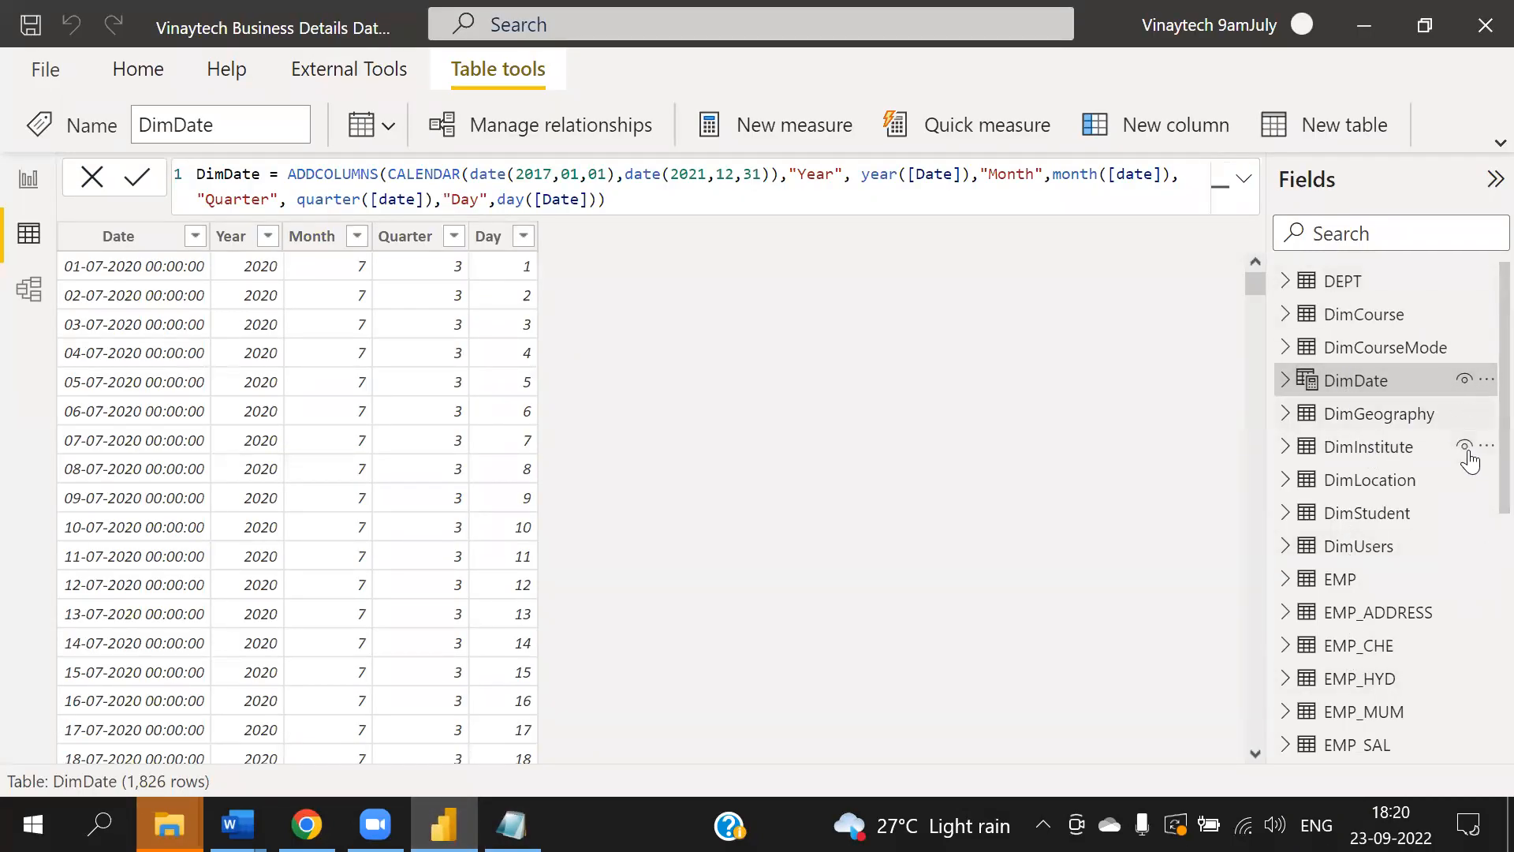
{"action": "left_click", "coordinate": [1486, 446]}
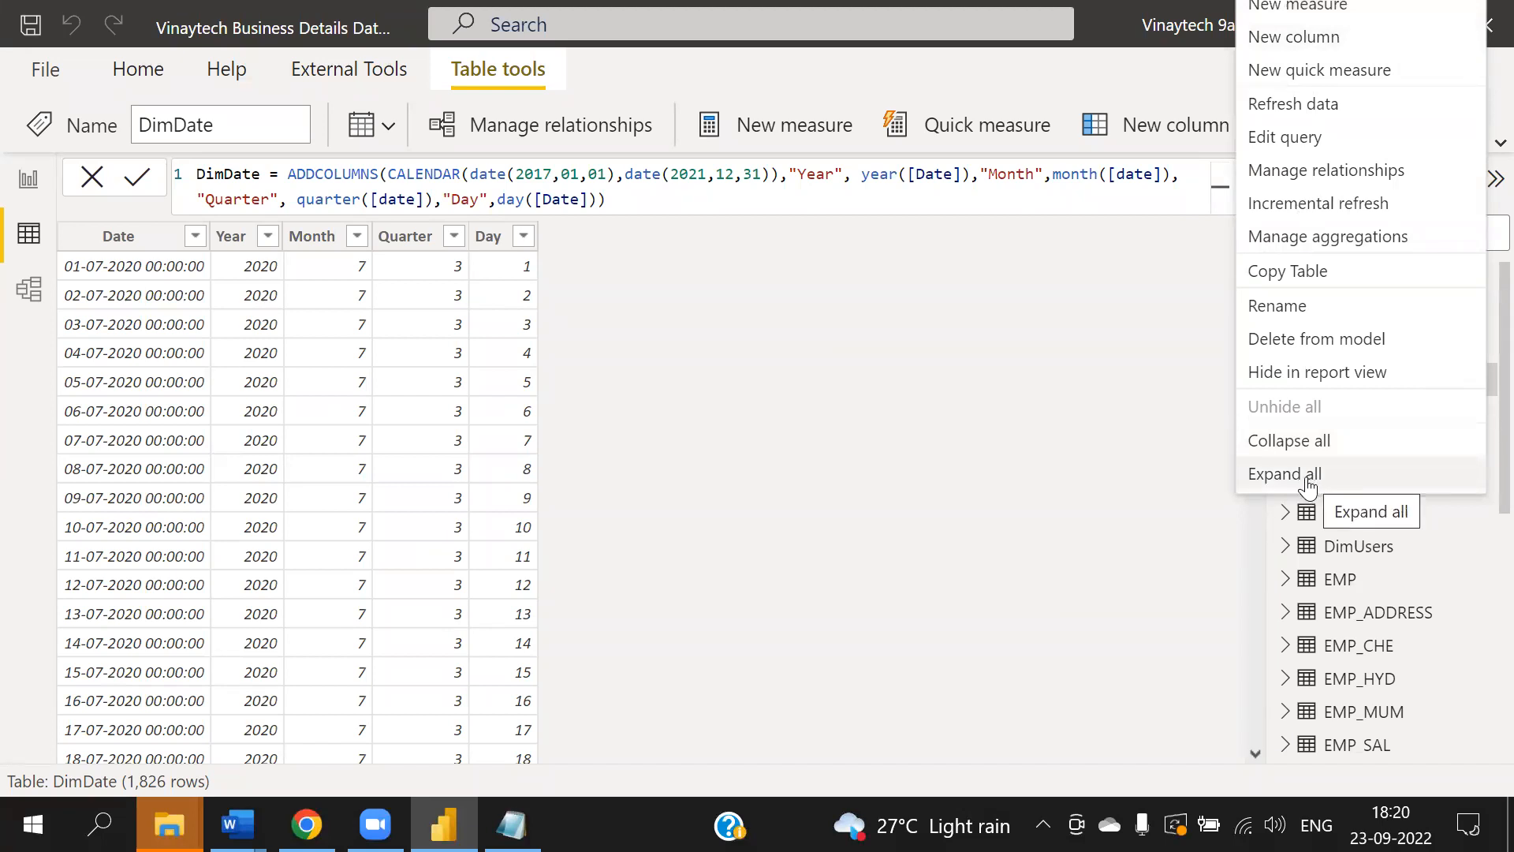
{"action": "left_click", "coordinate": [921, 491]}
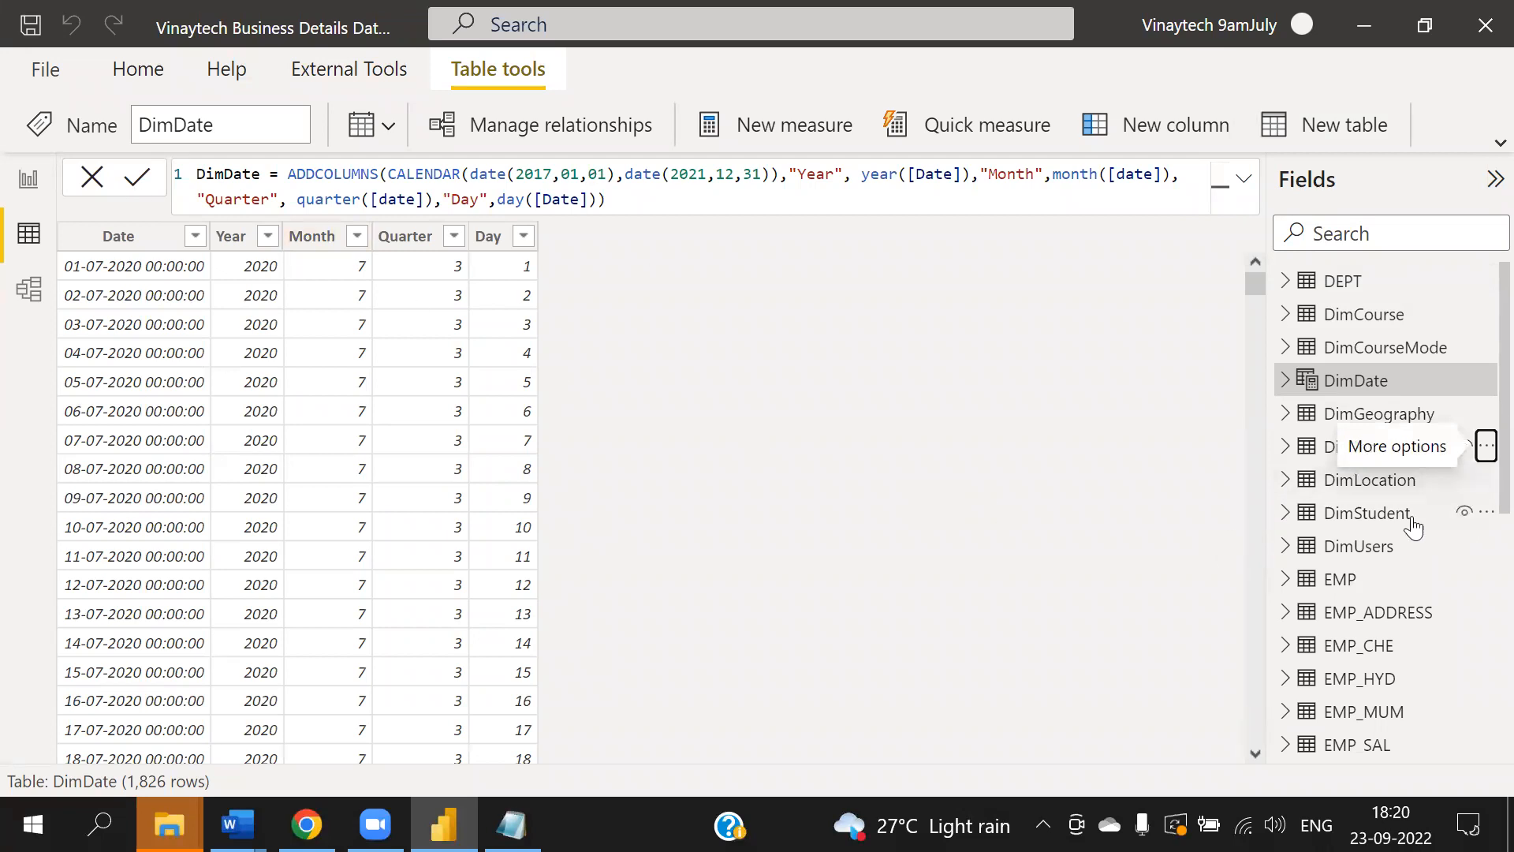
{"action": "left_click", "coordinate": [1286, 480]}
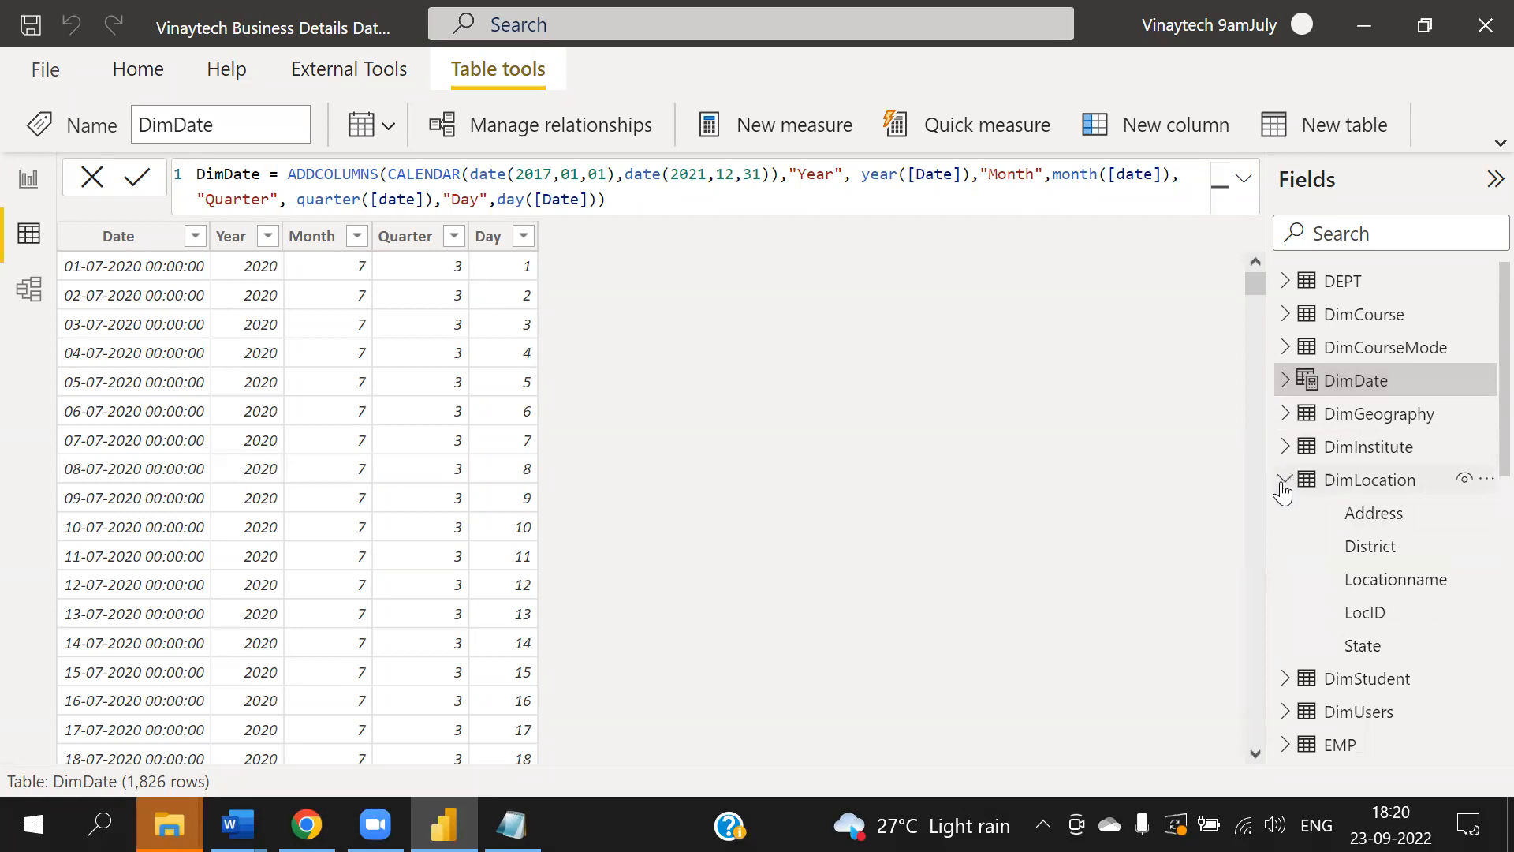
{"action": "left_click", "coordinate": [1486, 582]}
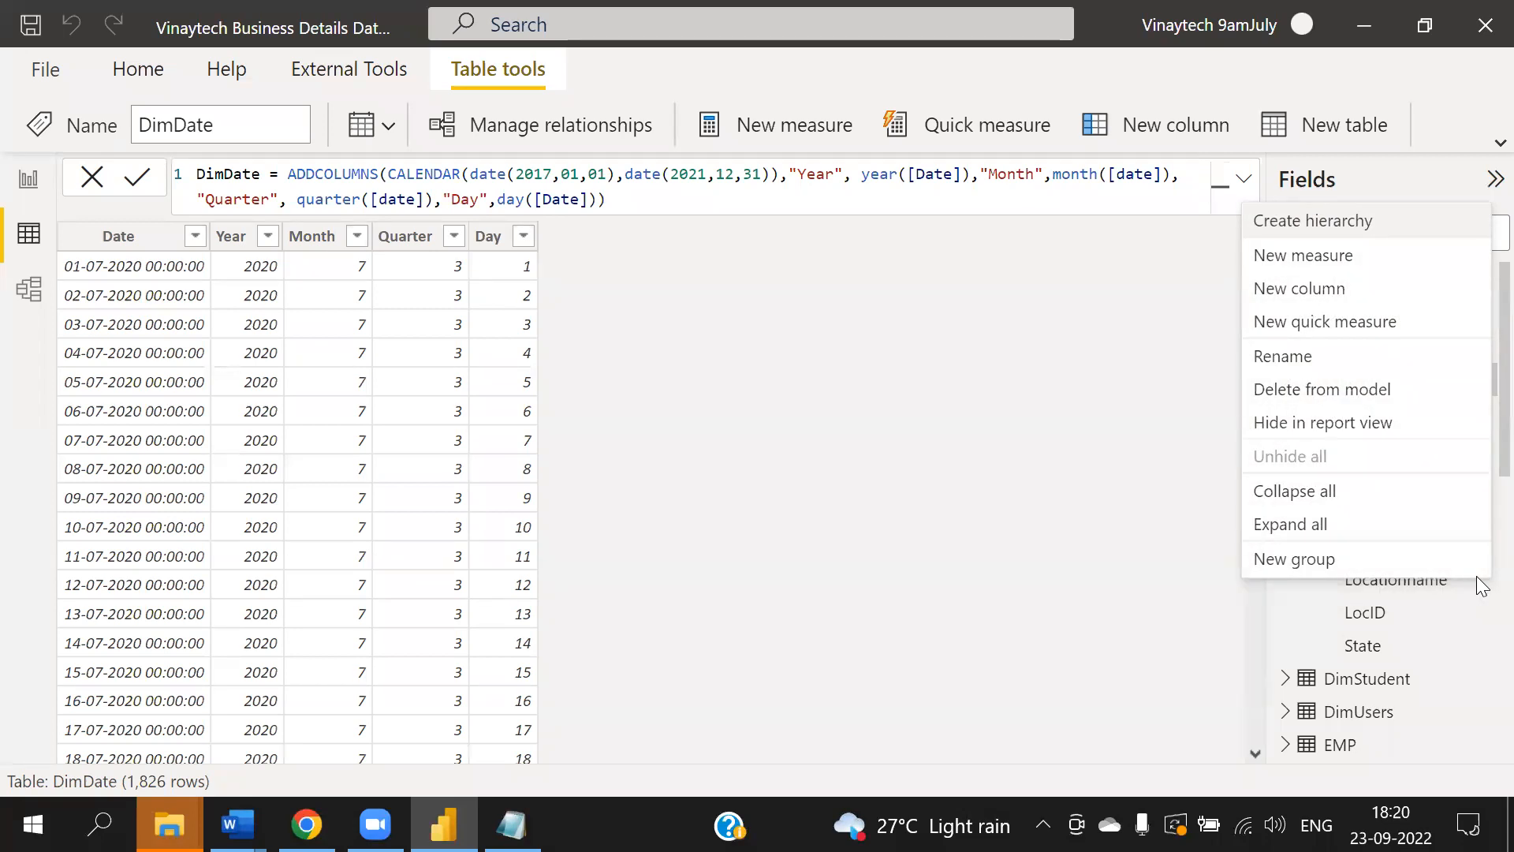
{"action": "left_click", "coordinate": [1106, 556]}
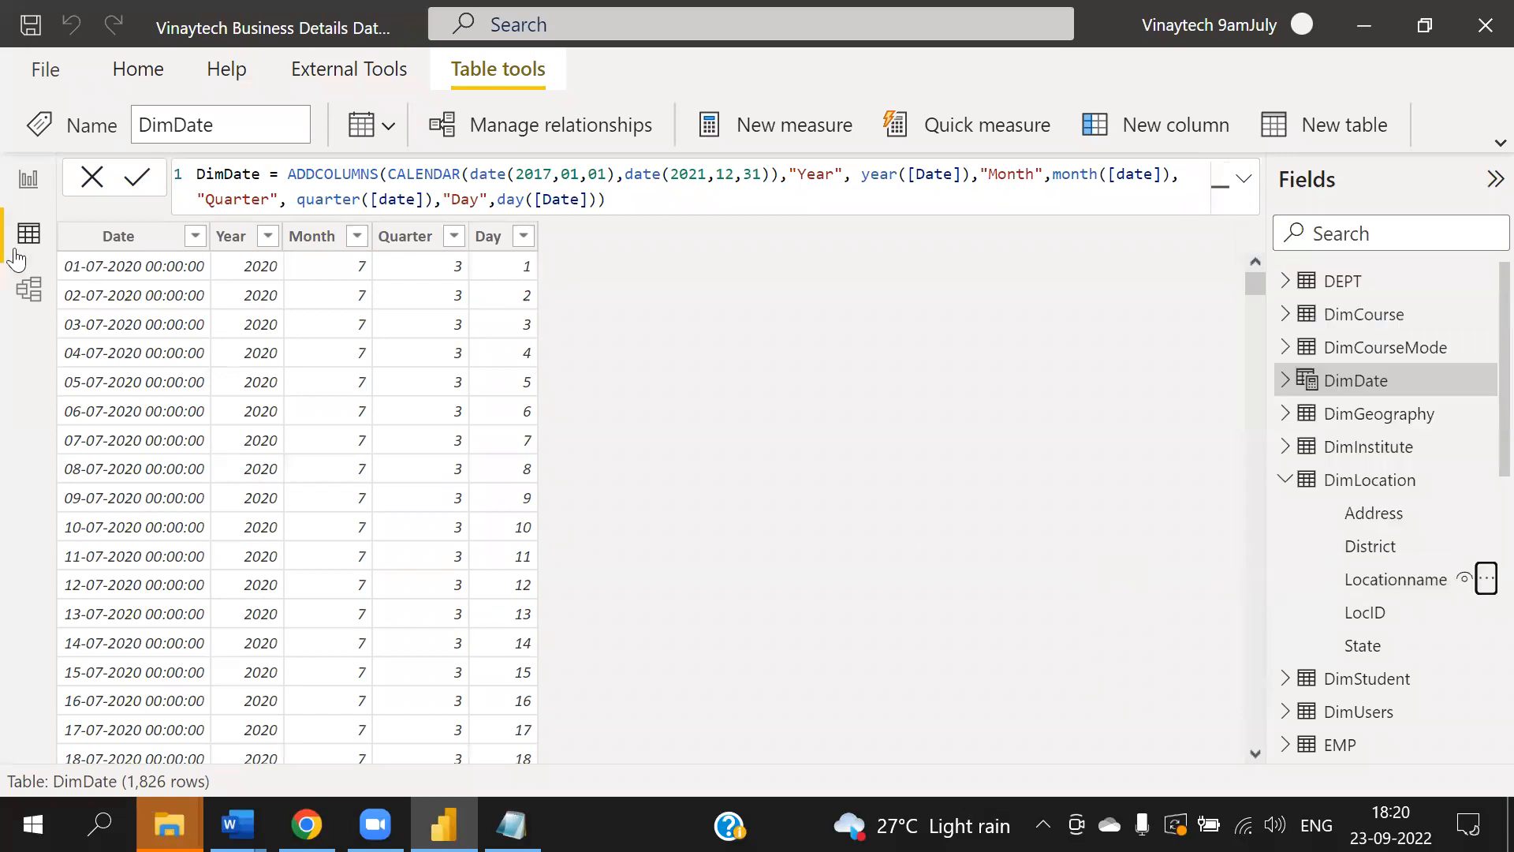
- Switch to report view and examine the more-options menu of DimLocation's Address field
{"action": "left_click", "coordinate": [28, 178]}
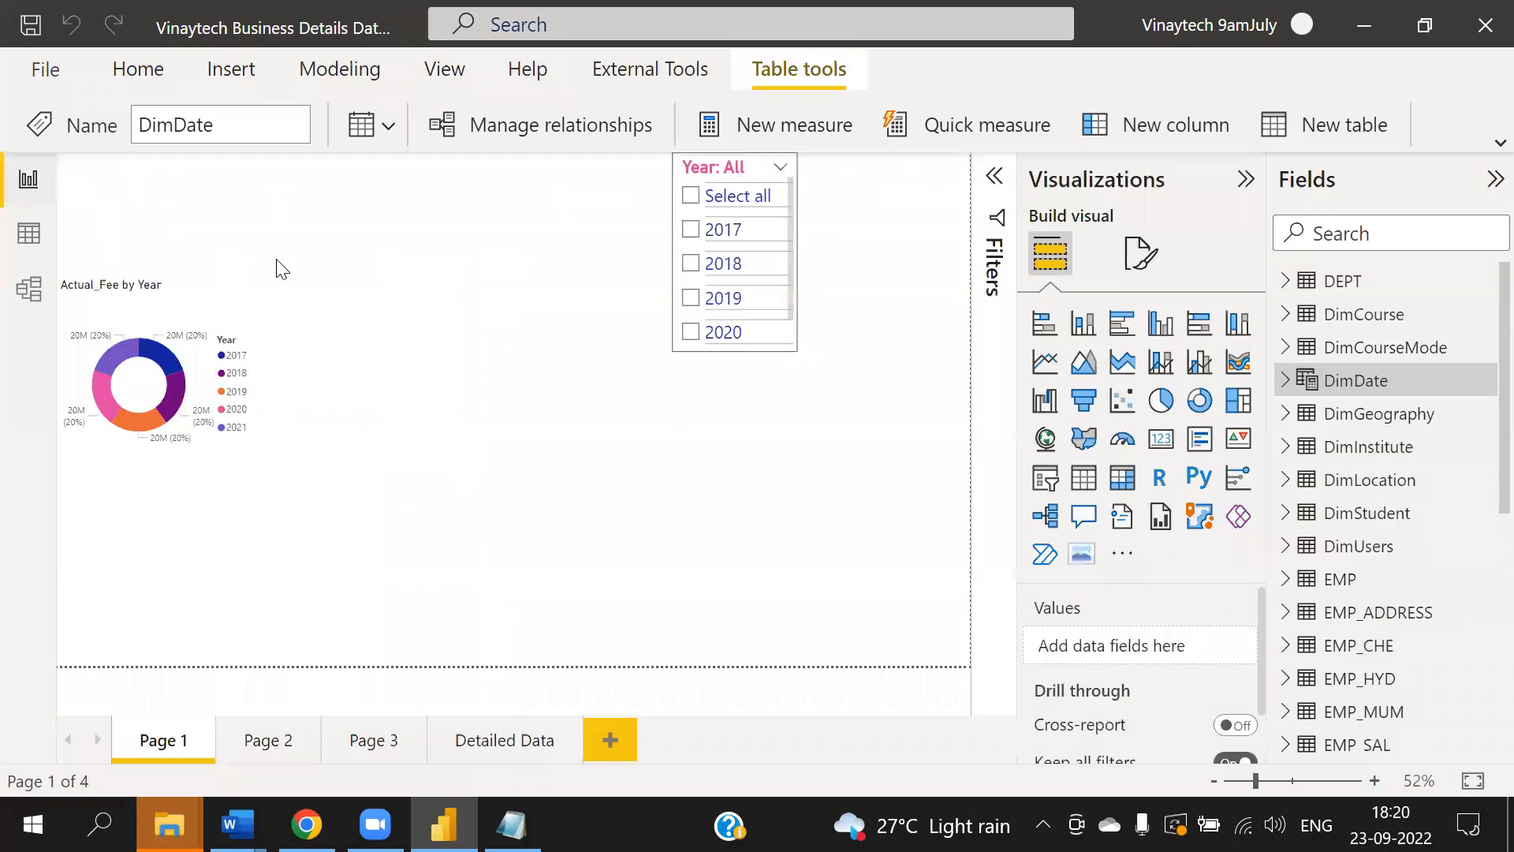
{"action": "left_click", "coordinate": [1287, 480]}
{"action": "left_click", "coordinate": [1486, 513]}
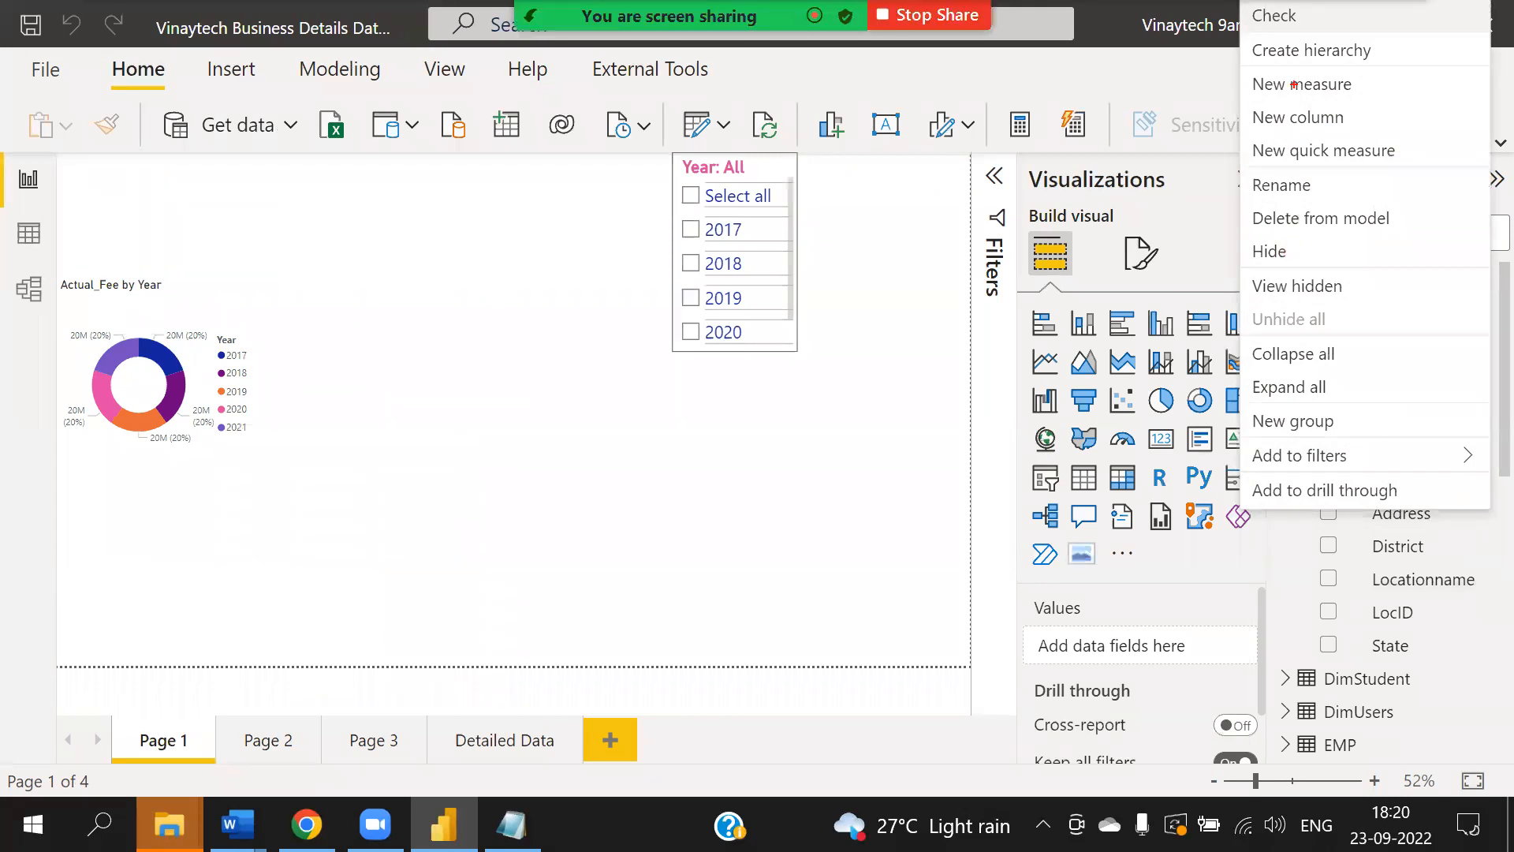
{"action": "mouse_move", "coordinate": [1247, 13]}
{"action": "left_mouse_down"}
{"action": "mouse_move", "coordinate": [1282, 151]}
{"action": "mouse_move", "coordinate": [1479, 506]}
{"action": "left_mouse_up"}
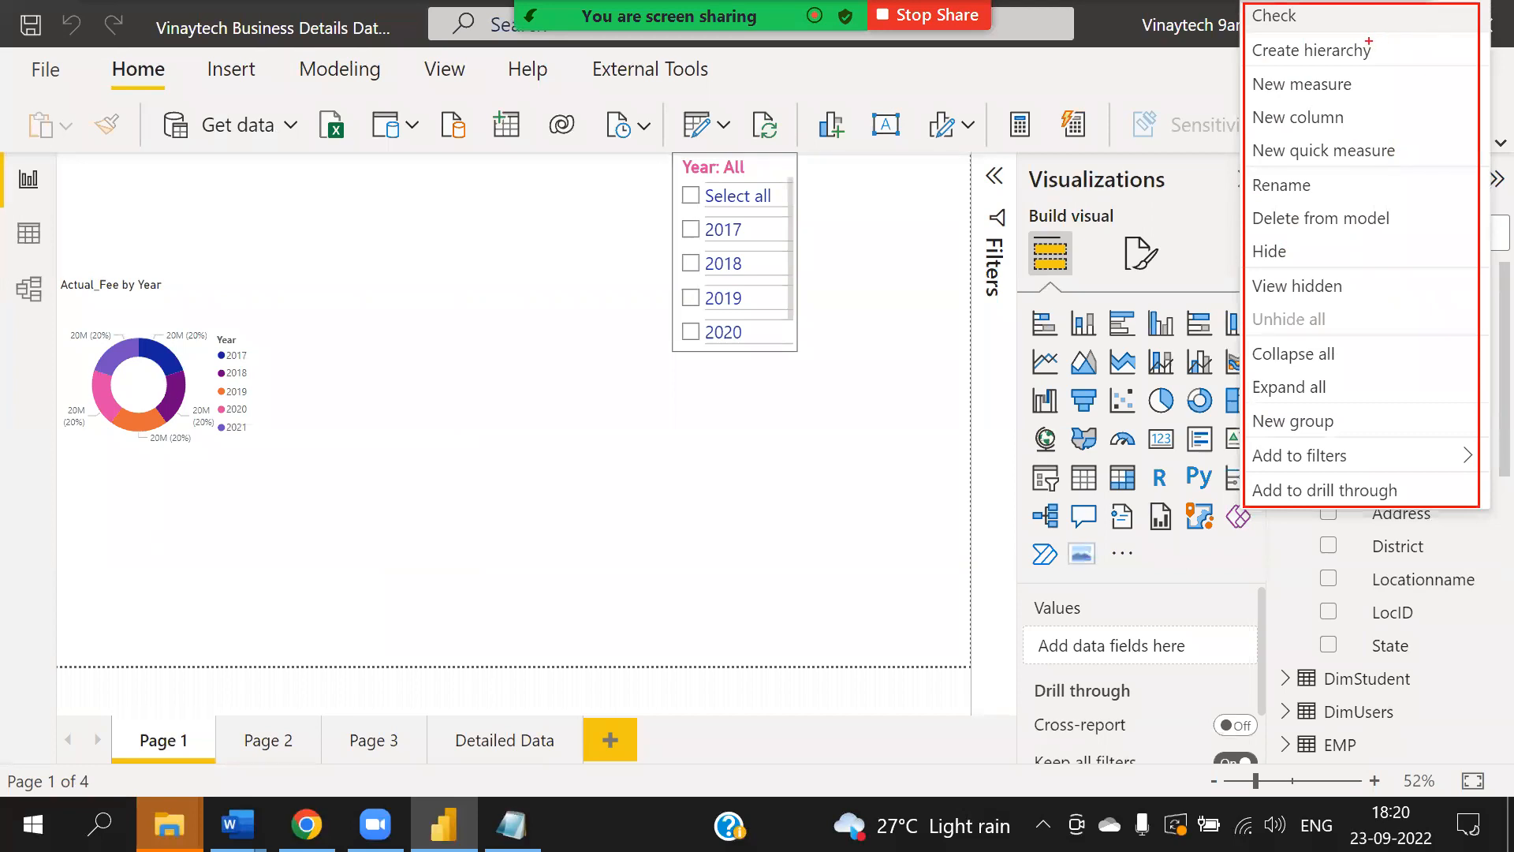
{"action": "mouse_move", "coordinate": [1321, 13]}
{"action": "left_mouse_down"}
{"action": "mouse_move", "coordinate": [1240, 16]}
{"action": "mouse_move", "coordinate": [1321, 18]}
{"action": "mouse_move", "coordinate": [1303, 6]}
{"action": "left_mouse_up"}
{"action": "mouse_move", "coordinate": [1370, 45]}
{"action": "left_mouse_down"}
{"action": "mouse_move", "coordinate": [1299, 154]}
{"action": "mouse_move", "coordinate": [1305, 220]}
{"action": "mouse_move", "coordinate": [1262, 273]}
{"action": "mouse_move", "coordinate": [1328, 278]}
{"action": "mouse_move", "coordinate": [1267, 359]}
{"action": "mouse_move", "coordinate": [1303, 377]}
{"action": "mouse_move", "coordinate": [1276, 401]}
{"action": "left_mouse_up"}
{"action": "mouse_move", "coordinate": [1370, 37]}
{"action": "left_mouse_down"}
{"action": "mouse_move", "coordinate": [1262, 43]}
{"action": "mouse_move", "coordinate": [1392, 39]}
{"action": "mouse_move", "coordinate": [1311, 24]}
{"action": "left_mouse_up"}
{"action": "mouse_move", "coordinate": [1326, 389]}
{"action": "left_mouse_down"}
{"action": "mouse_move", "coordinate": [1346, 409]}
{"action": "mouse_move", "coordinate": [1337, 426]}
{"action": "mouse_move", "coordinate": [1333, 378]}
{"action": "left_mouse_up"}
{"action": "mouse_move", "coordinate": [1381, 454]}
{"action": "left_mouse_down"}
{"action": "mouse_move", "coordinate": [1255, 486]}
{"action": "mouse_move", "coordinate": [1359, 530]}
{"action": "mouse_move", "coordinate": [1376, 444]}
{"action": "left_mouse_up"}
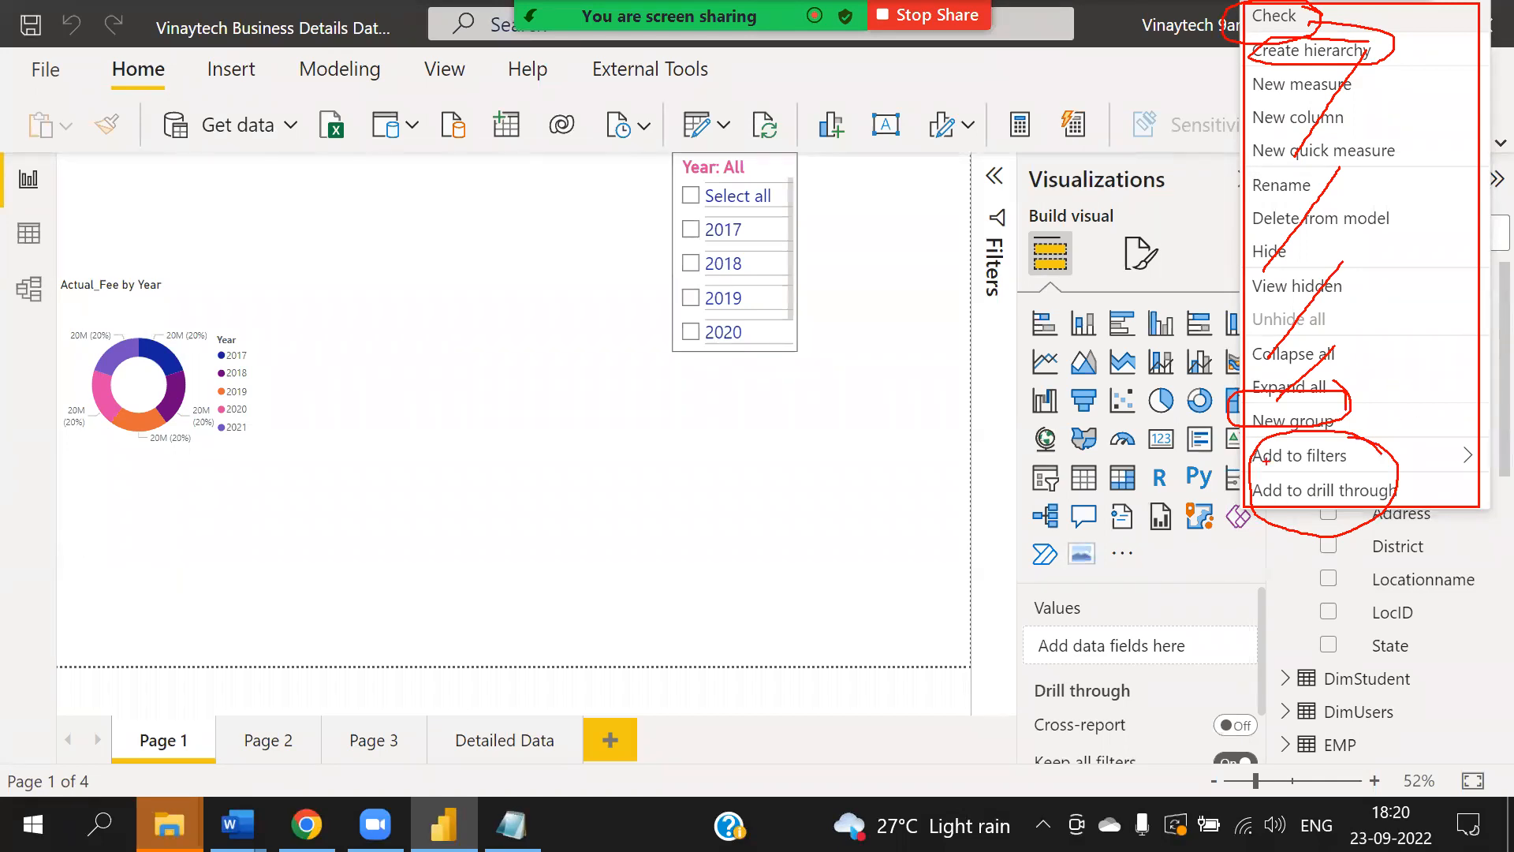
{"action": "mouse_move", "coordinate": [1260, 456]}
{"action": "left_mouse_down"}
{"action": "mouse_move", "coordinate": [995, 331]}
{"action": "mouse_move", "coordinate": [993, 365]}
{"action": "left_mouse_up"}
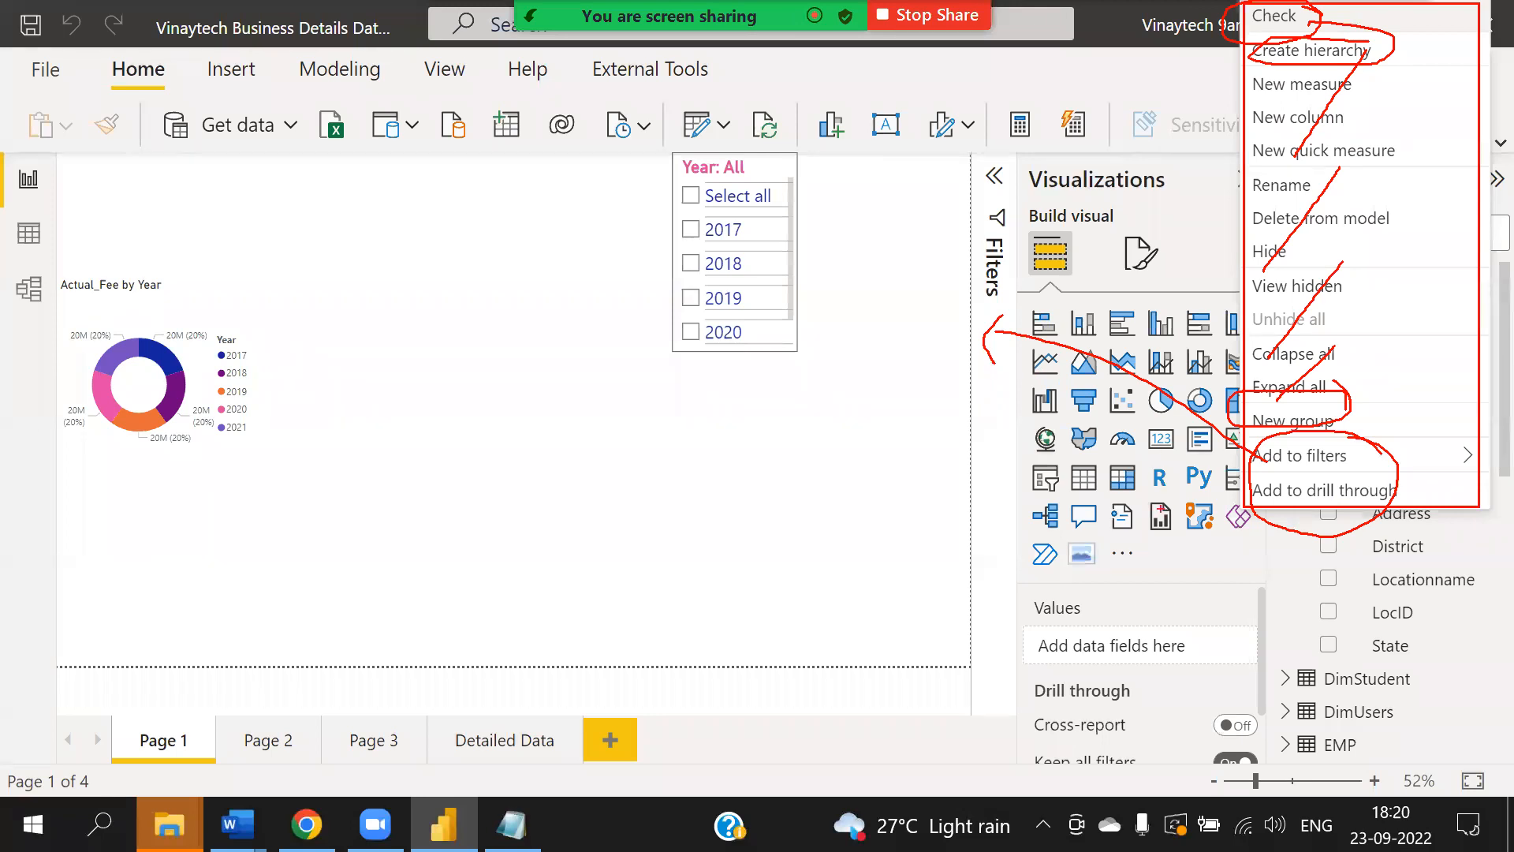
{"action": "mouse_move", "coordinate": [1278, 459]}
{"action": "left_mouse_down"}
{"action": "mouse_move", "coordinate": [1133, 687]}
{"action": "mouse_move", "coordinate": [1152, 709]}
{"action": "left_mouse_up"}
{"action": "left_click_drag", "start_coordinate": [726, 471], "coordinate": [817, 471]}
{"action": "left_click_drag", "start_coordinate": [852, 531], "coordinate": [860, 556]}
{"action": "mouse_move", "coordinate": [851, 508]}
{"action": "left_mouse_down"}
{"action": "mouse_move", "coordinate": [847, 492]}
{"action": "mouse_move", "coordinate": [854, 505]}
{"action": "left_mouse_up"}
{"action": "mouse_move", "coordinate": [878, 507]}
{"action": "left_mouse_down"}
{"action": "mouse_move", "coordinate": [884, 570]}
{"action": "mouse_move", "coordinate": [902, 552]}
{"action": "left_mouse_up"}
{"action": "mouse_move", "coordinate": [919, 511]}
{"action": "left_mouse_down"}
{"action": "mouse_move", "coordinate": [921, 562]}
{"action": "mouse_move", "coordinate": [1017, 553]}
{"action": "left_mouse_up"}
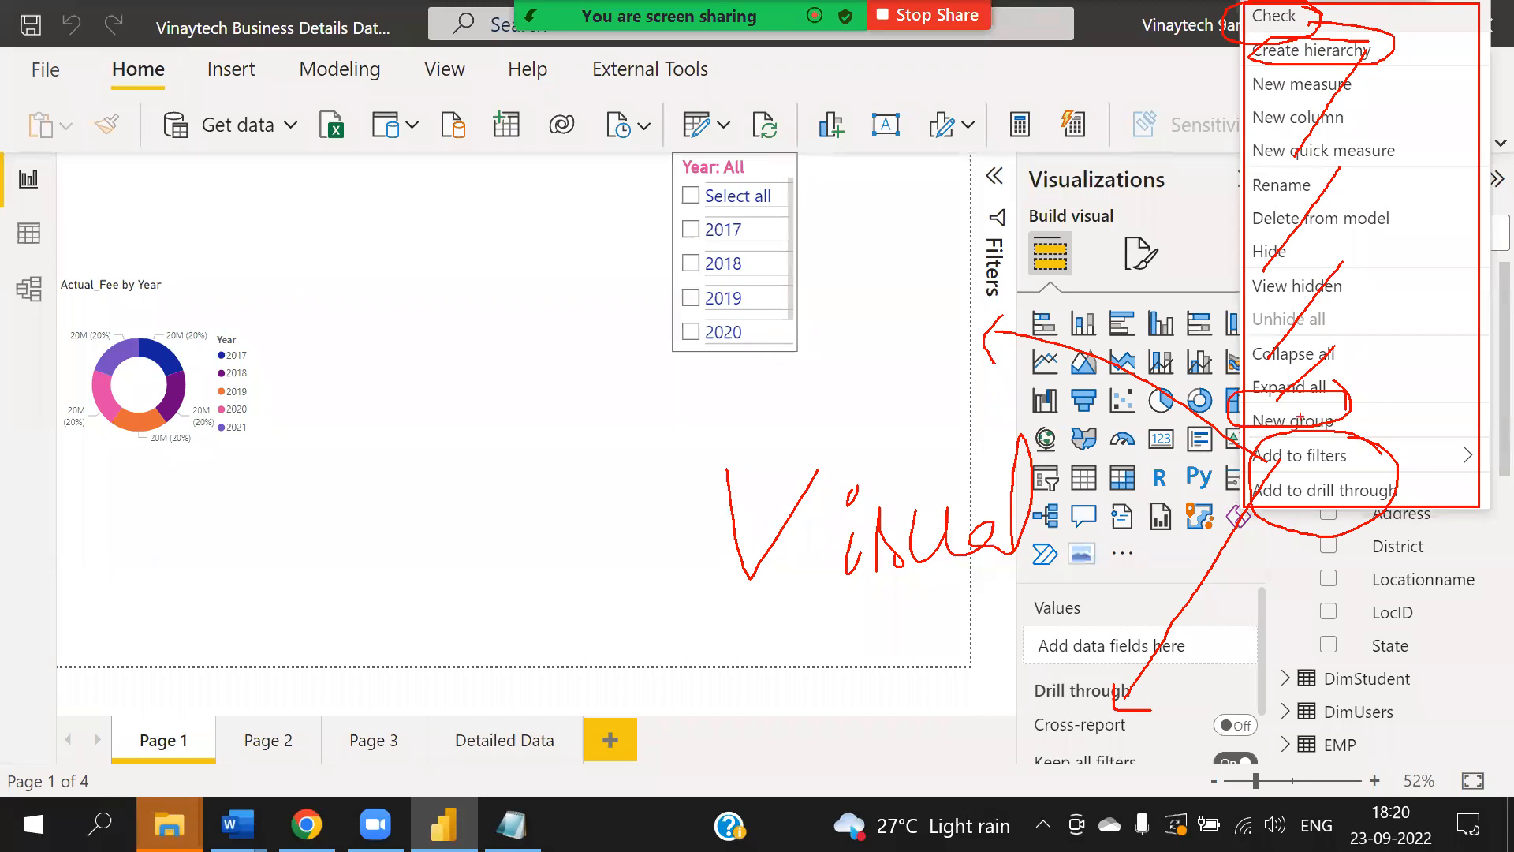
{"action": "key", "text": "Escape"}
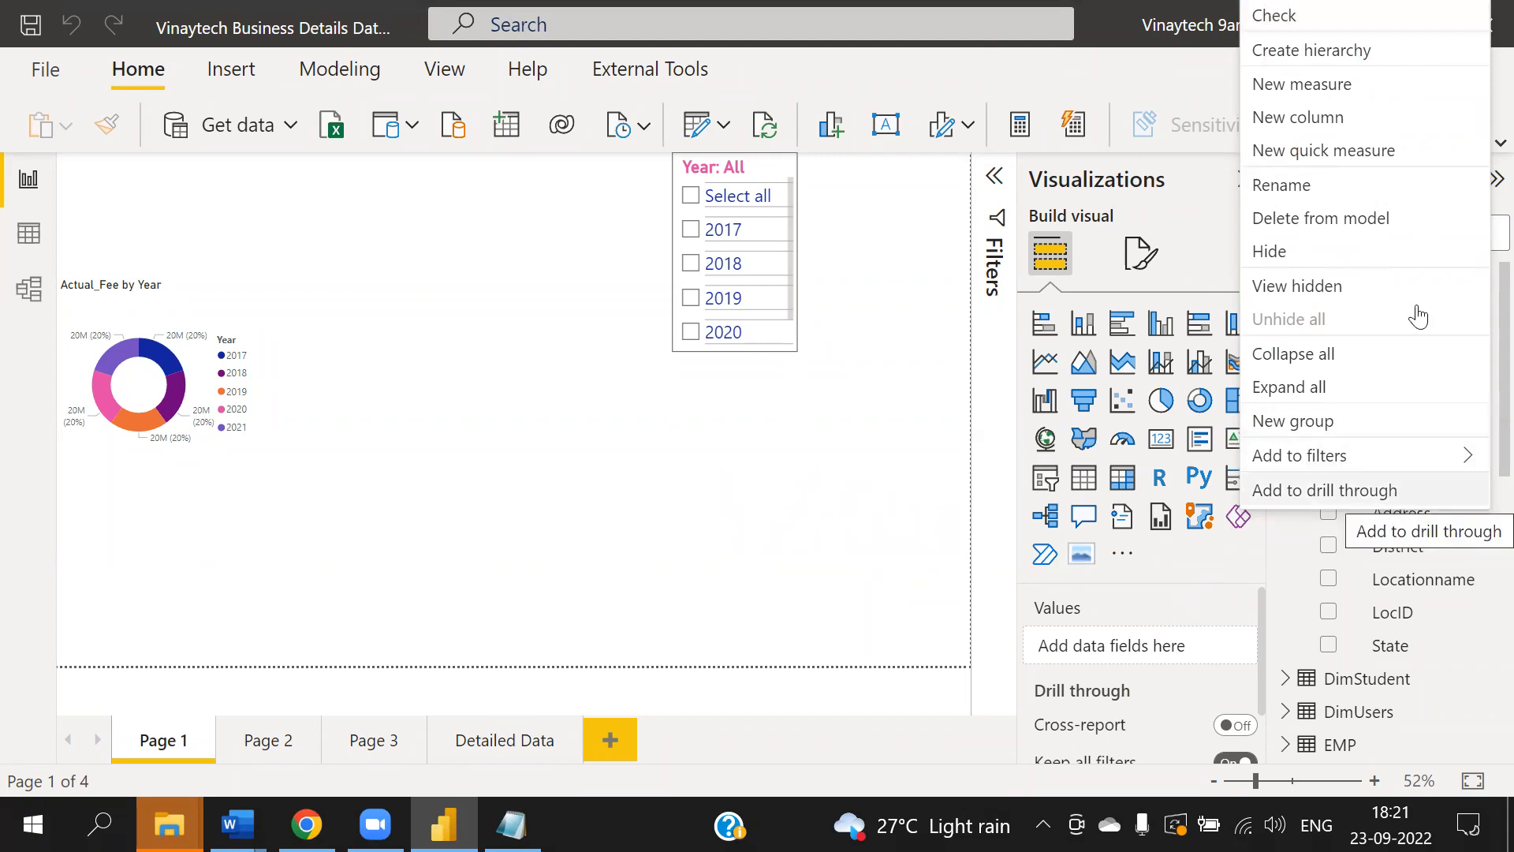
{"action": "left_click", "coordinate": [675, 448]}
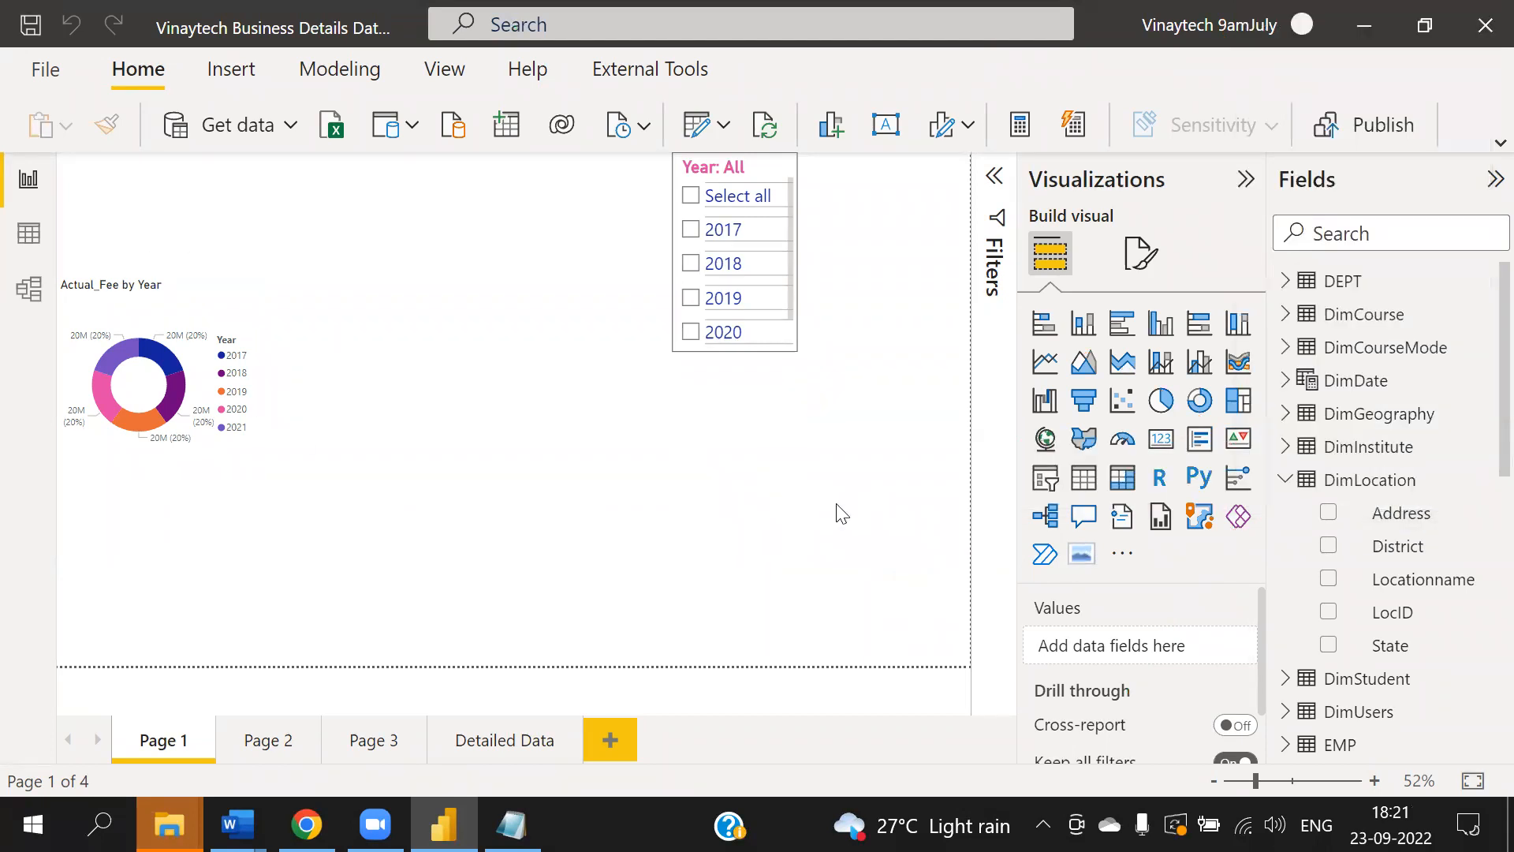
- Insert a card visual and move it to the middle of the report page
{"action": "left_click", "coordinate": [1161, 439]}
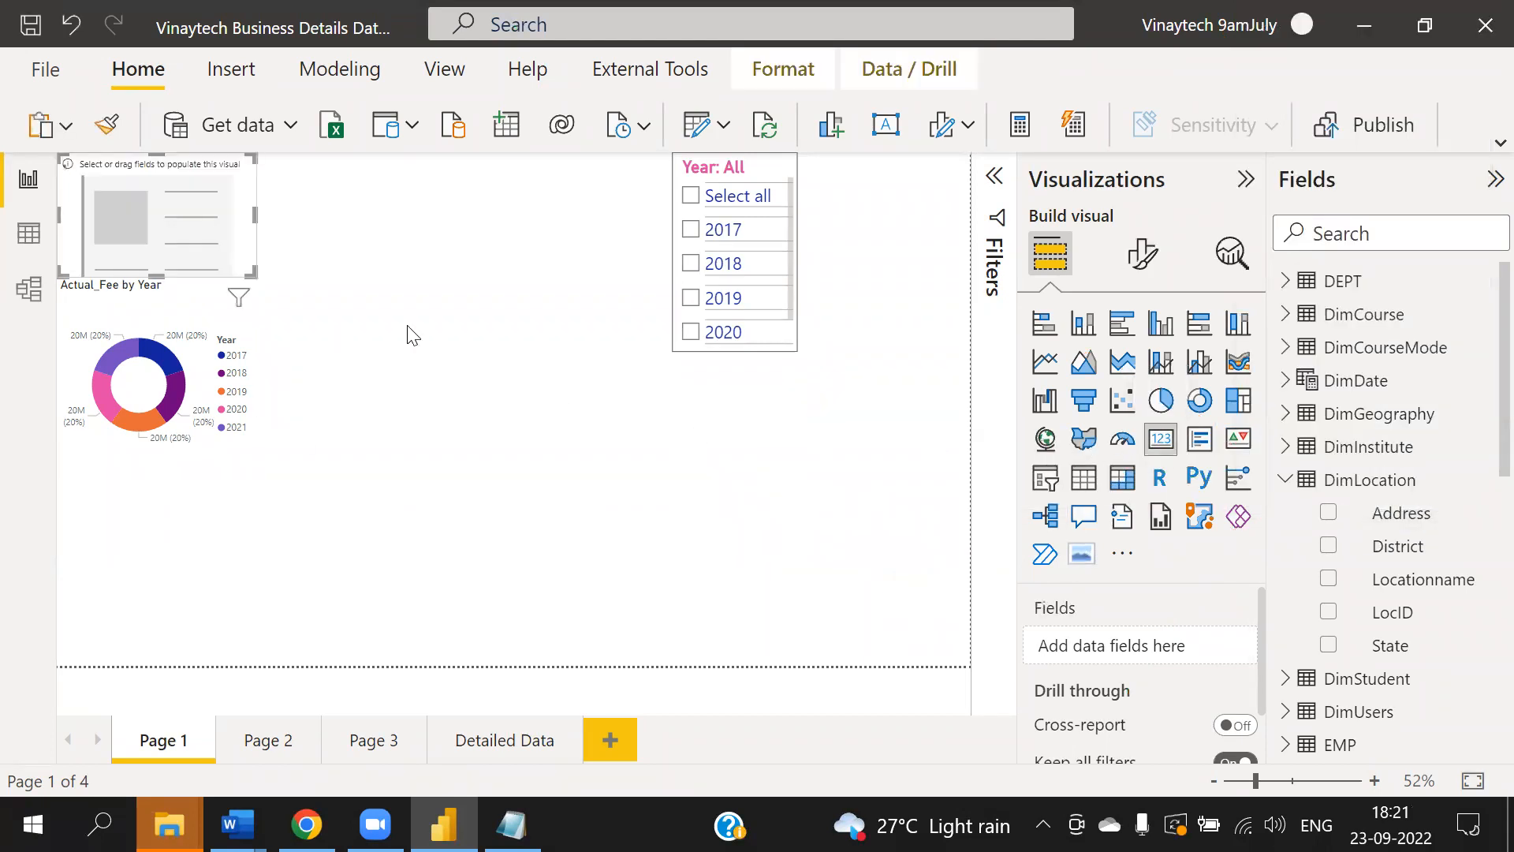
{"action": "left_click_drag", "start_coordinate": [244, 265], "coordinate": [661, 548]}
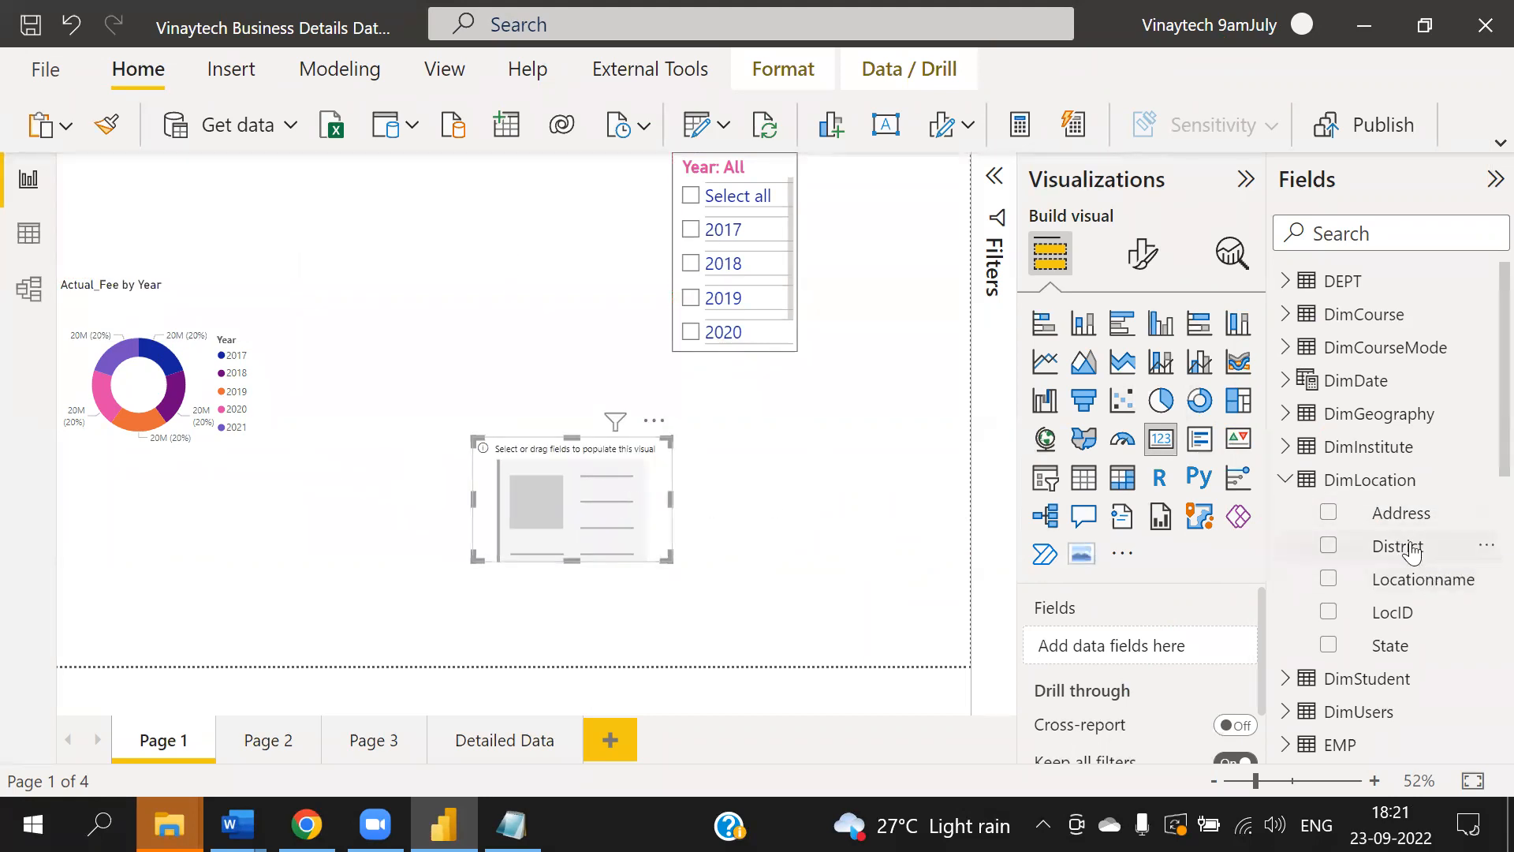
- Add DimLocation's District field to the card, remove it, and add it back with the field's Check option
{"action": "left_click_drag", "start_coordinate": [1396, 548], "coordinate": [1149, 645]}
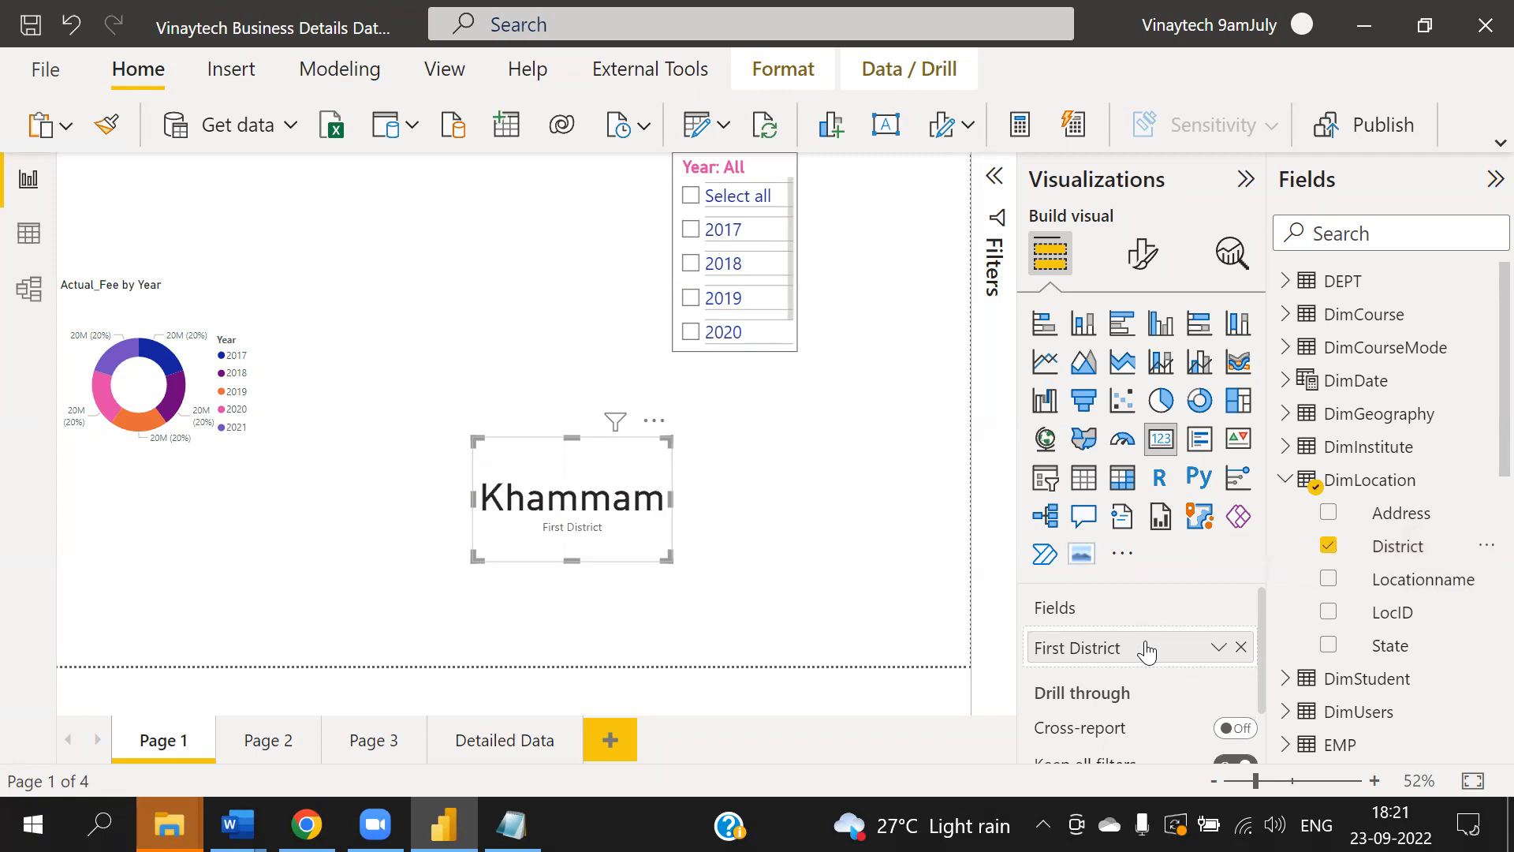
{"action": "left_click", "coordinate": [1240, 647]}
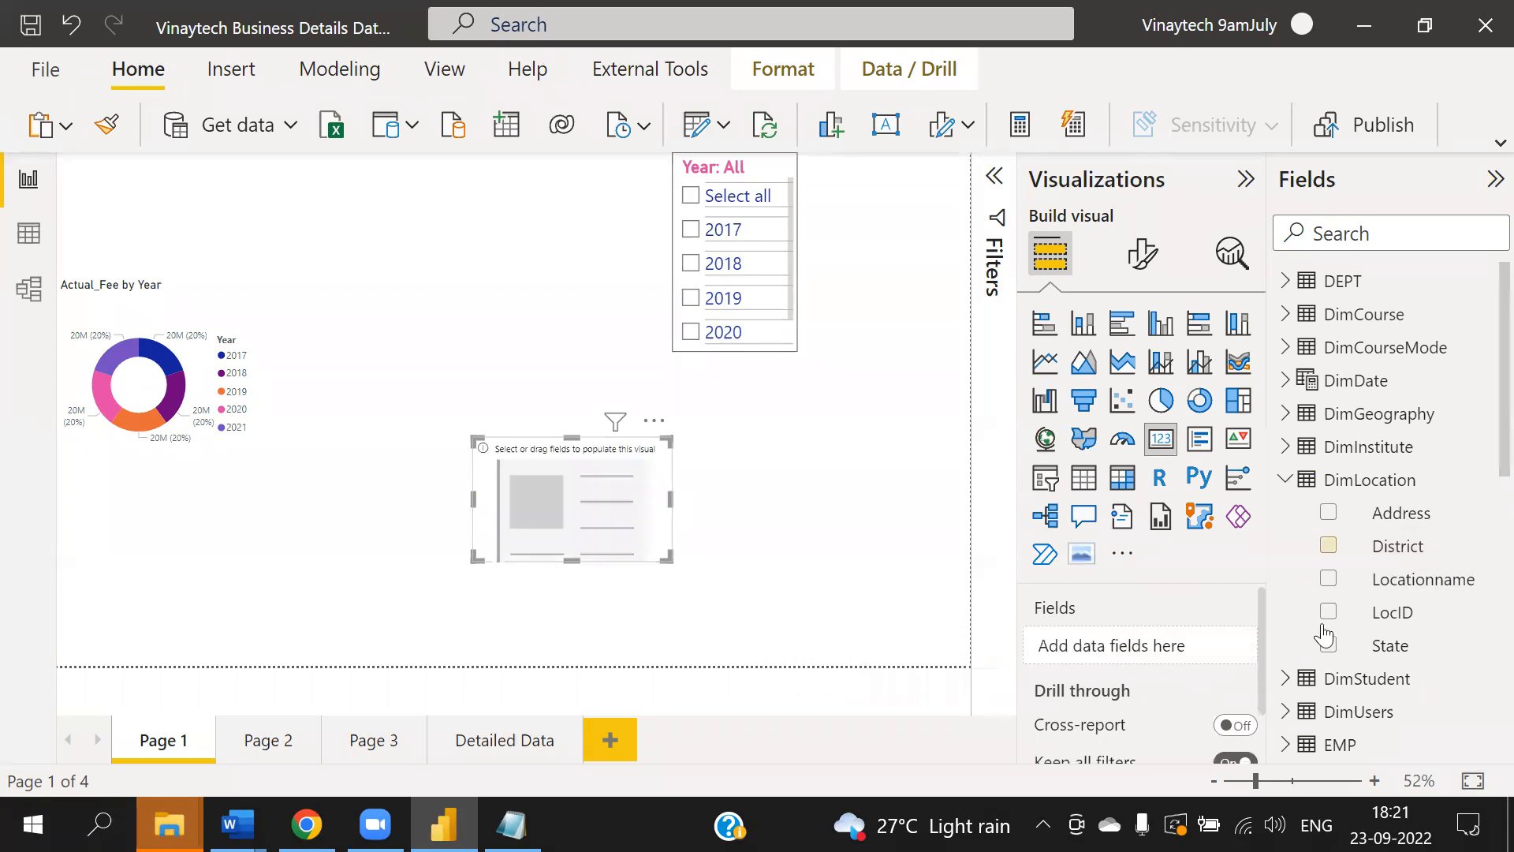
{"action": "left_click", "coordinate": [1484, 551]}
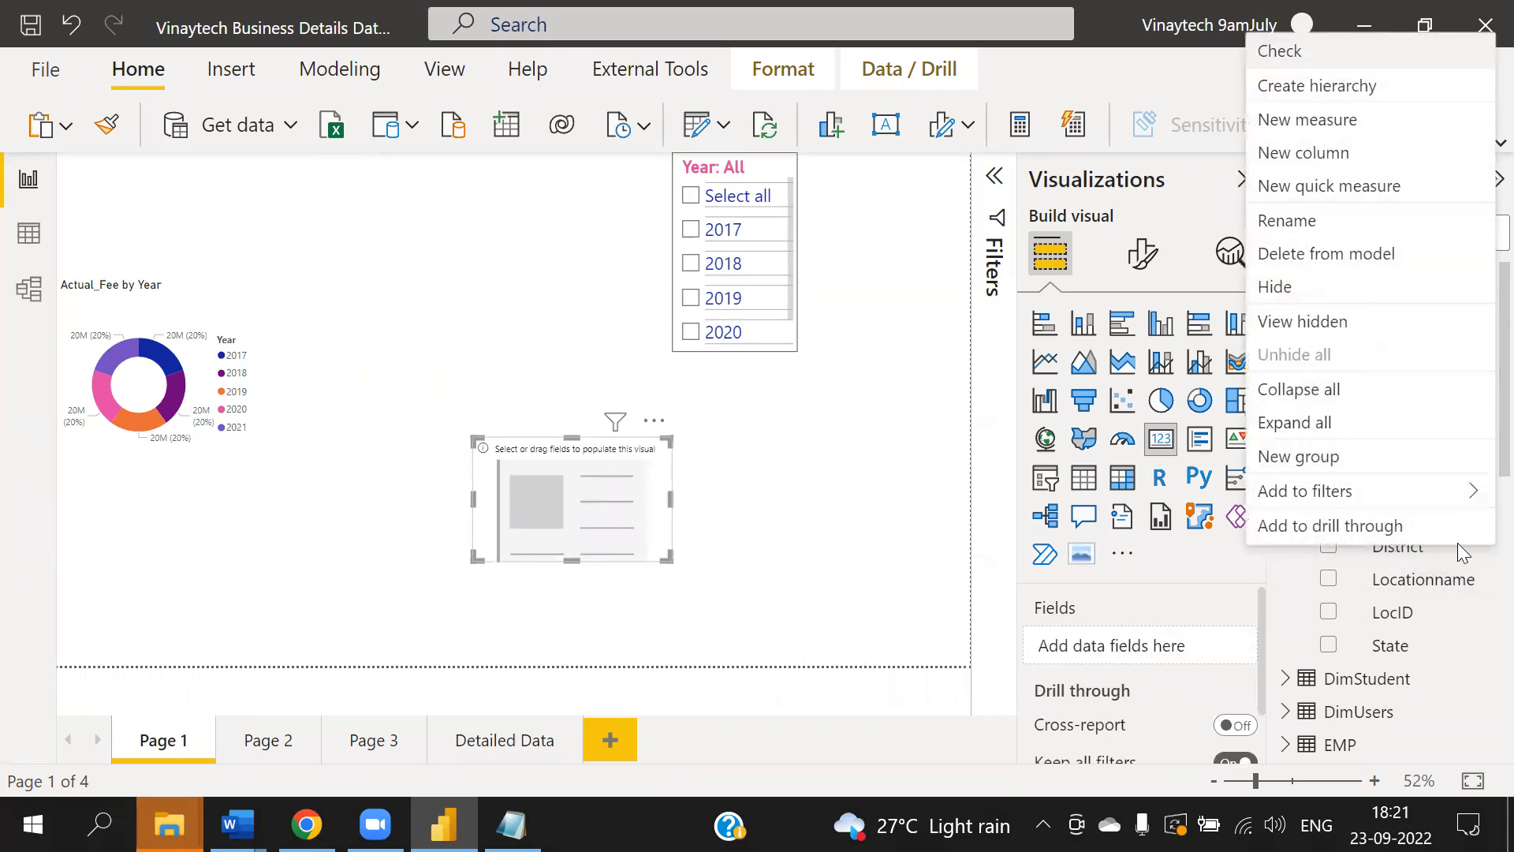
{"action": "left_click", "coordinate": [1307, 58]}
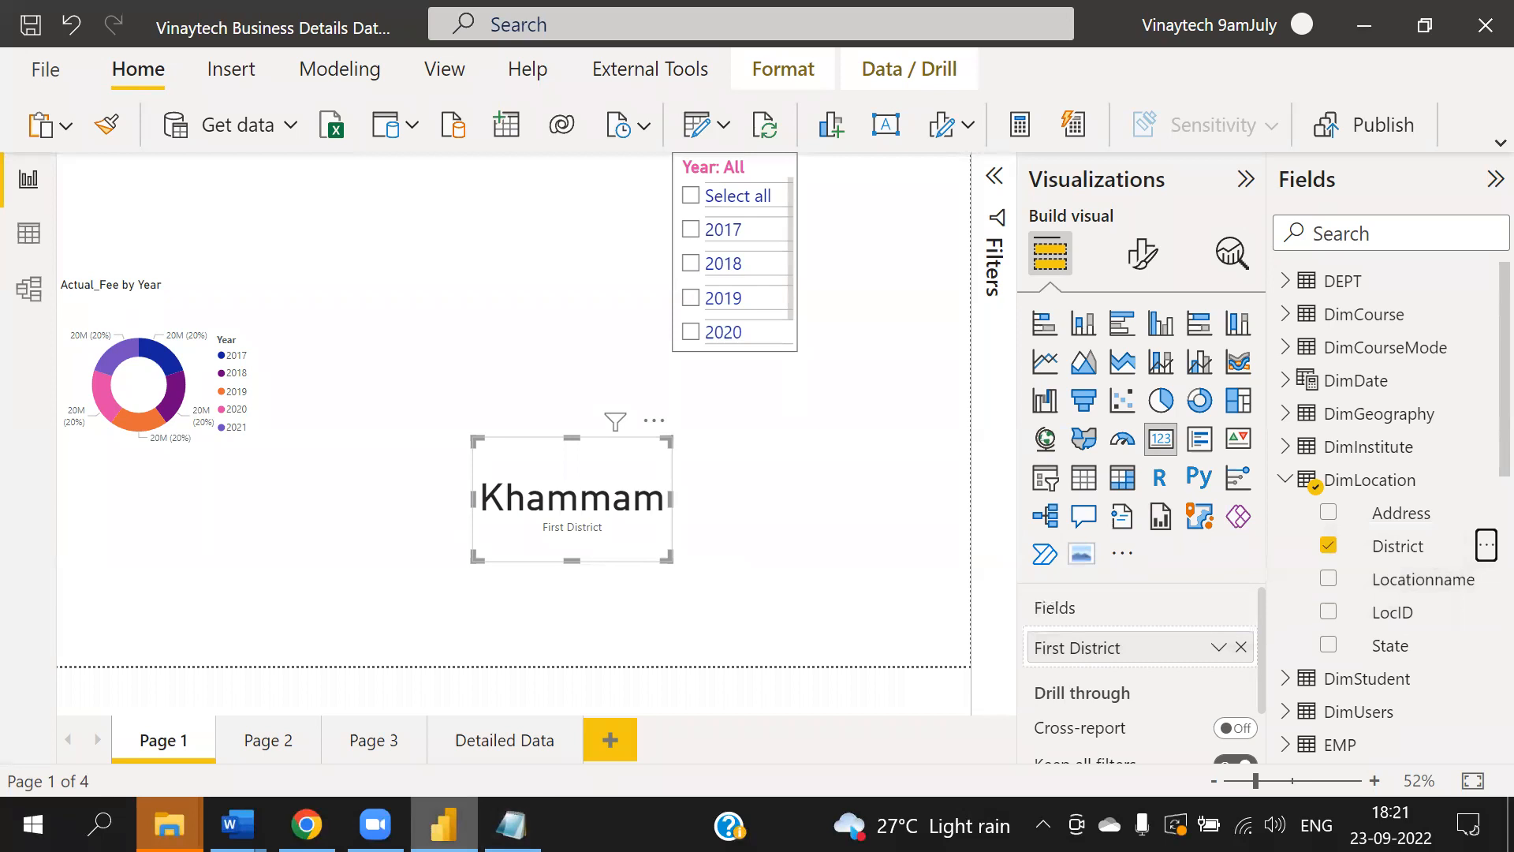
- Switch to Notepad and add the note heading "Field Properties: Additional proerties than query"
{"action": "left_click", "coordinate": [511, 824]}
{"action": "type", "text": "Field"}
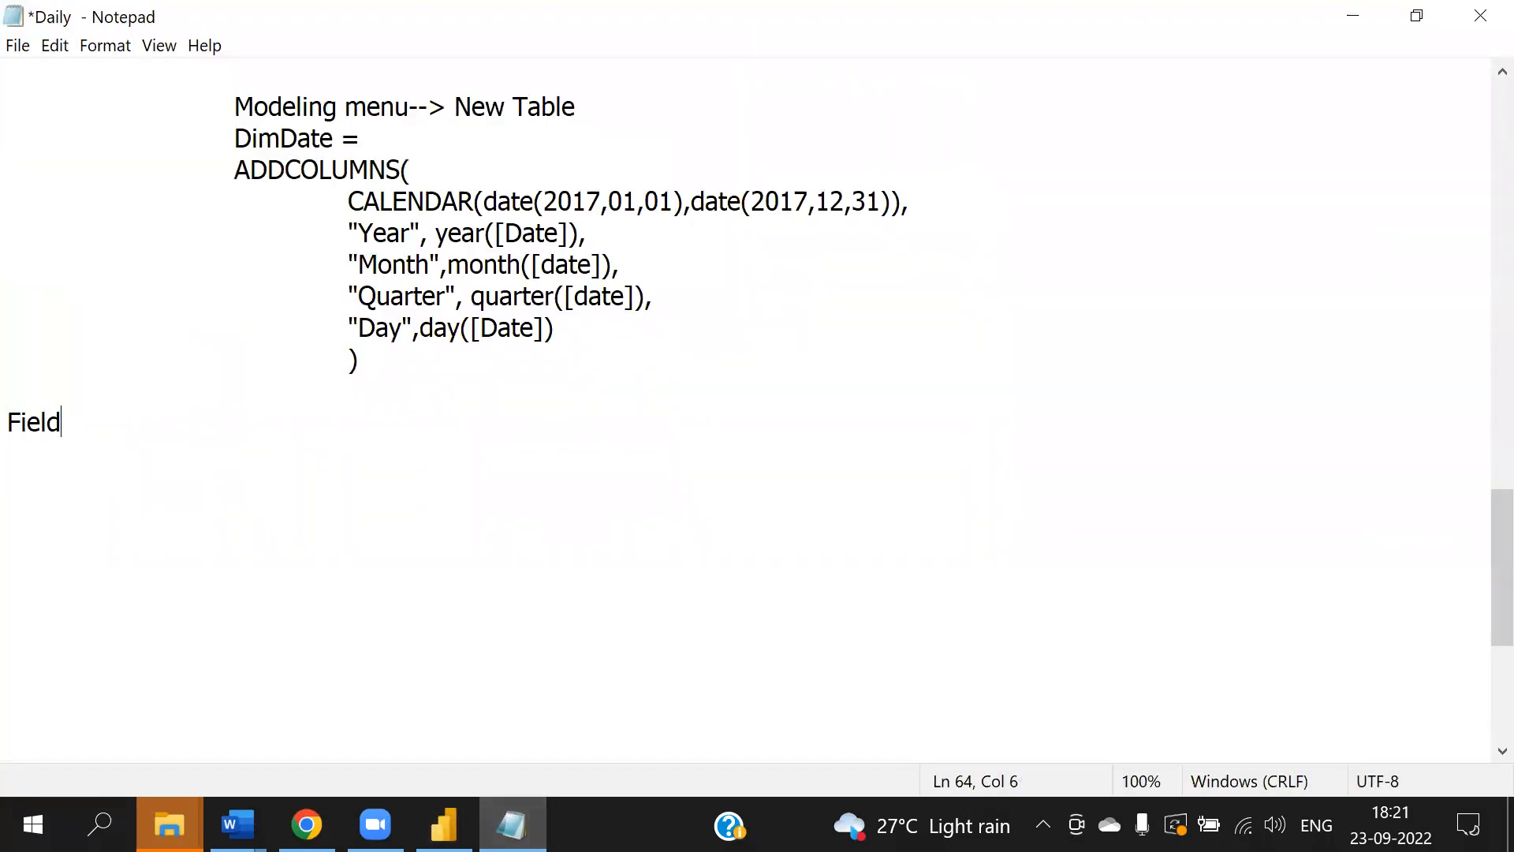
{"action": "type", "text": " Properties"}
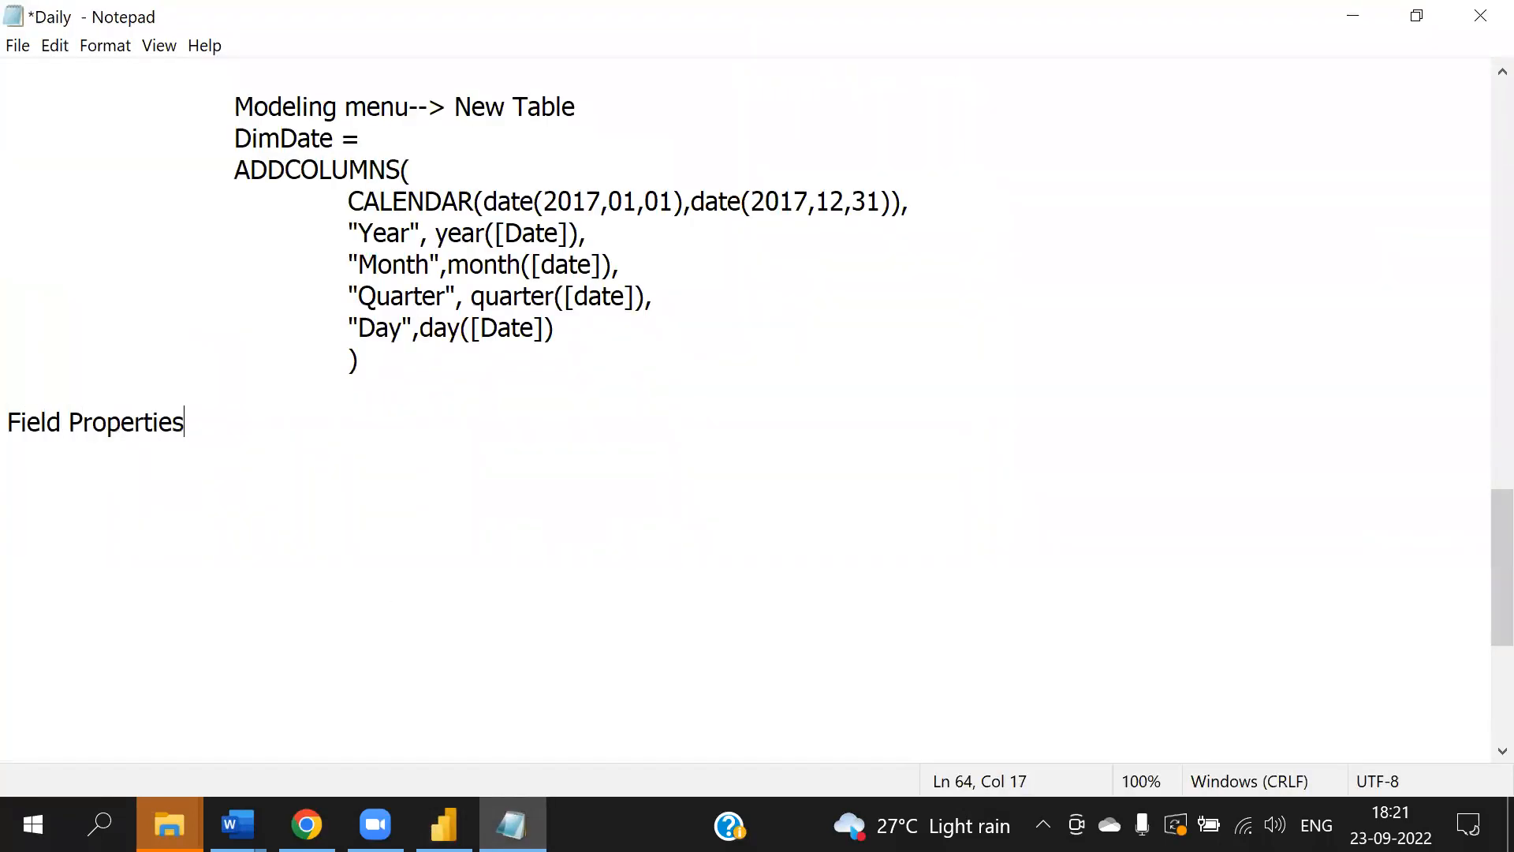
{"action": "type", "text": ": Additional p"}
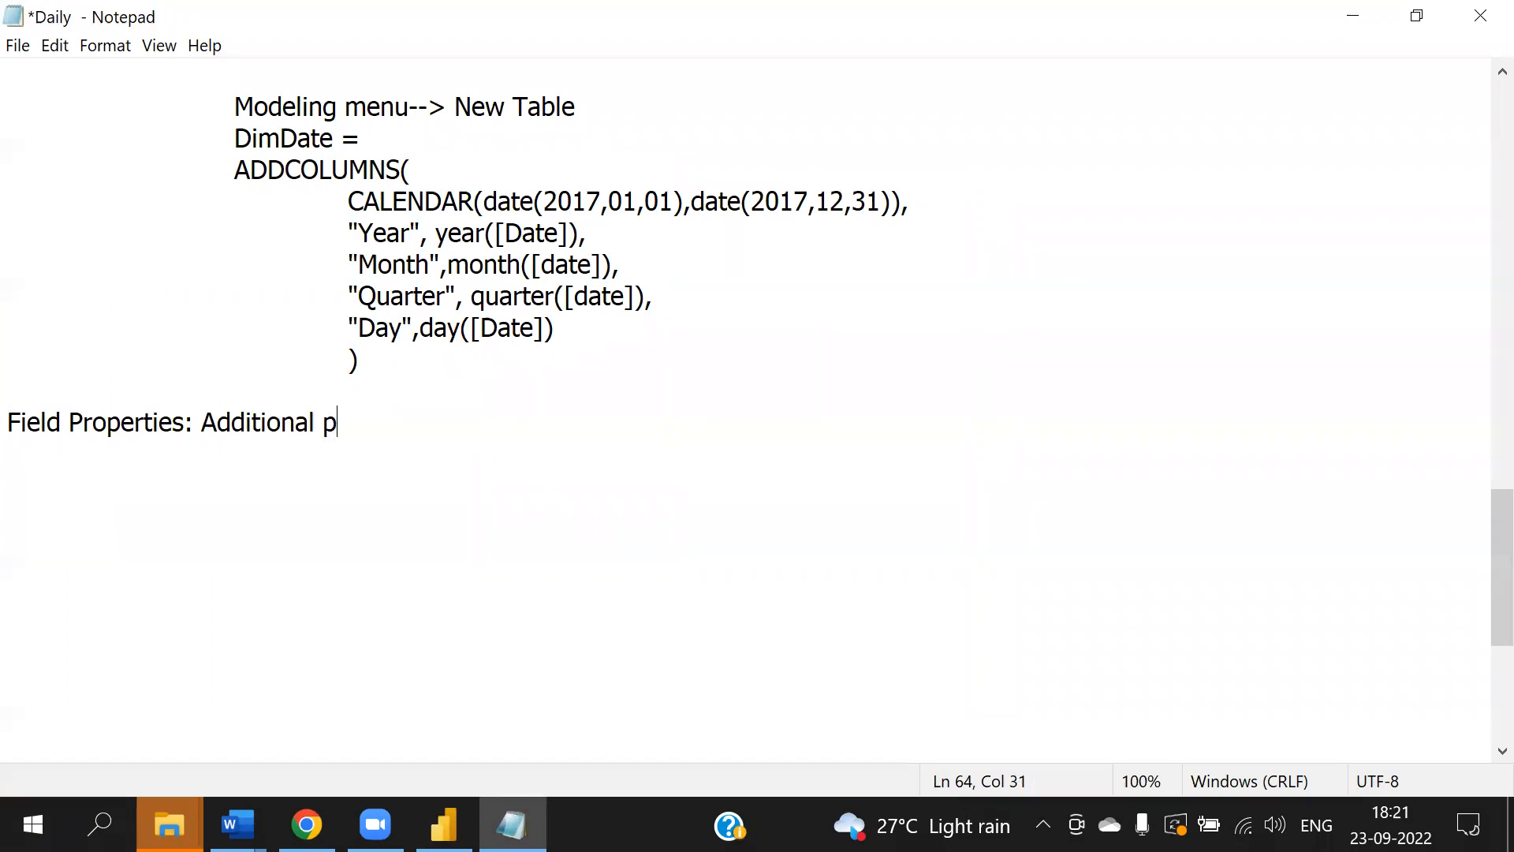
{"action": "type", "text": "roerties than "}
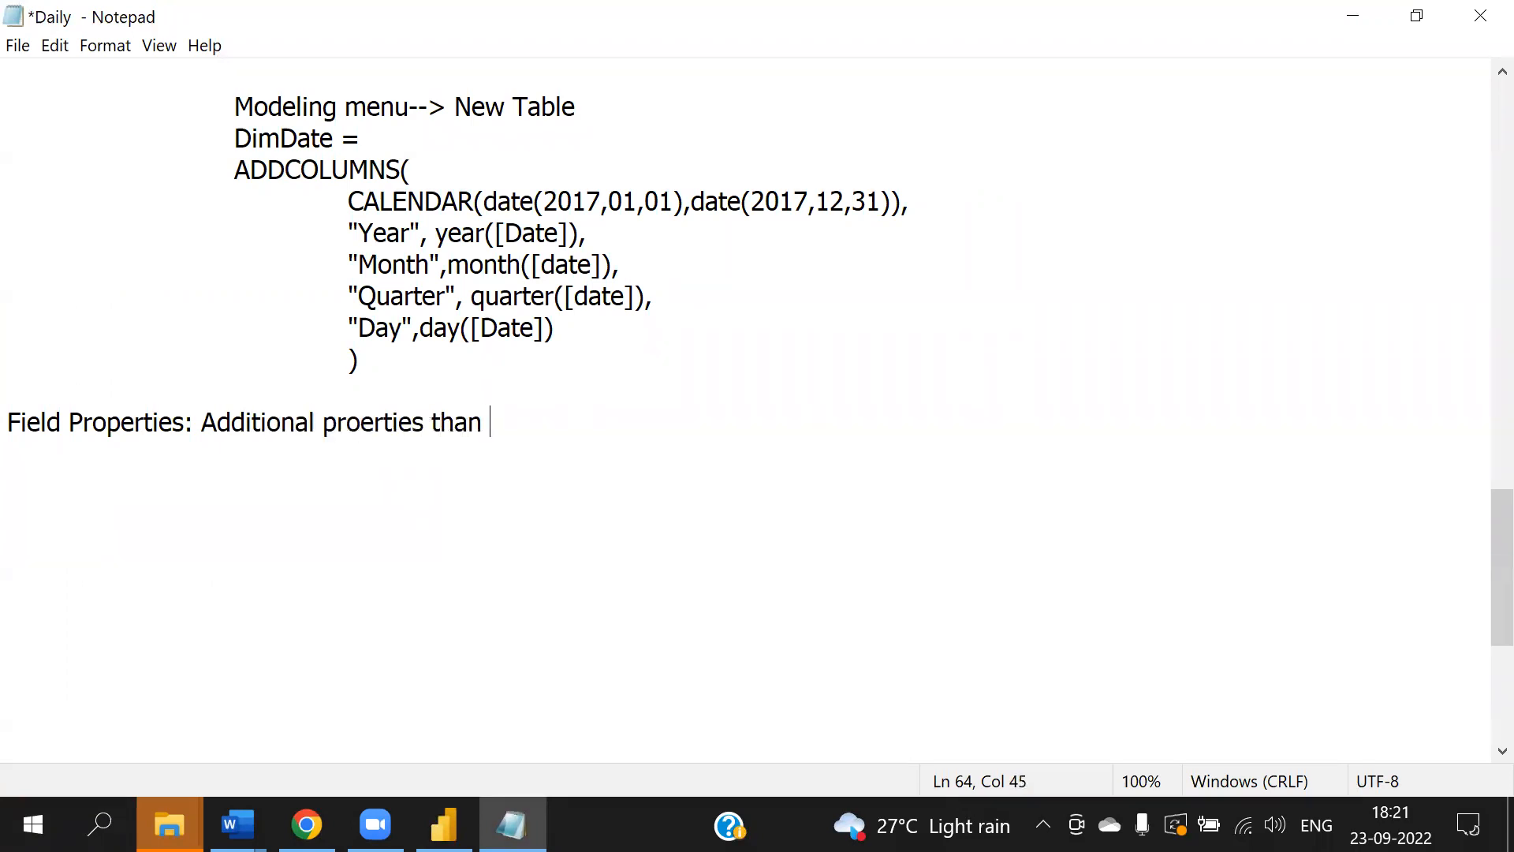
{"action": "type", "text": "query"}
{"action": "key", "text": "Return"}
- Add the indented list "a) Check b) Add to Filters c) Create Hierarchy d) Groups" and save the notes
{"action": "key", "text": "Tab"}
{"action": "key", "text": "Tab"}
{"action": "type", "text": "a) C"}
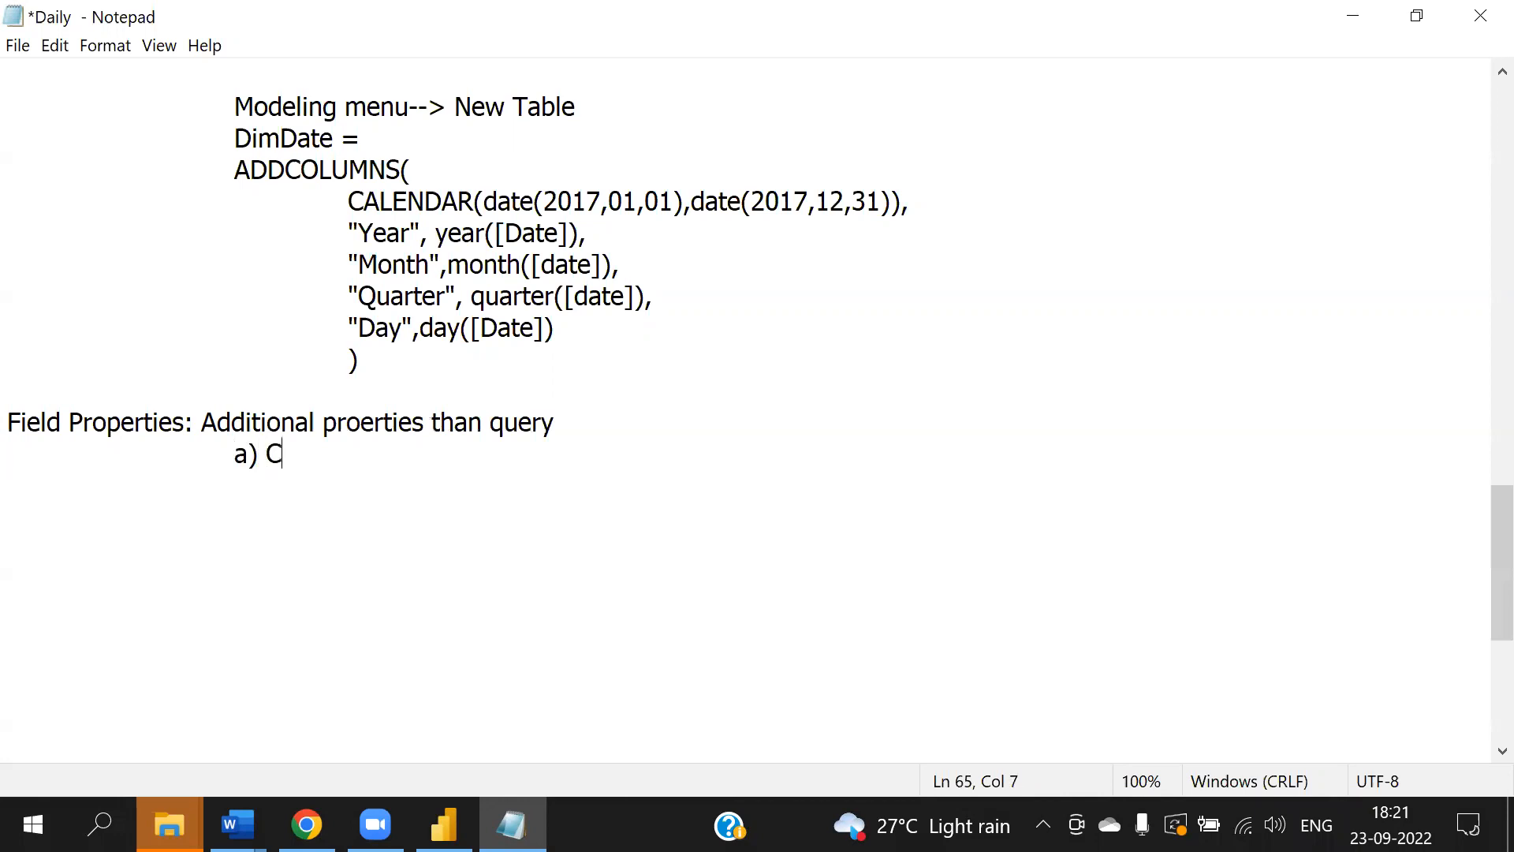
{"action": "type", "text": "heck b9"}
{"action": "key", "text": "BackSpace"}
{"action": "type", "text": ") Filters c)"}
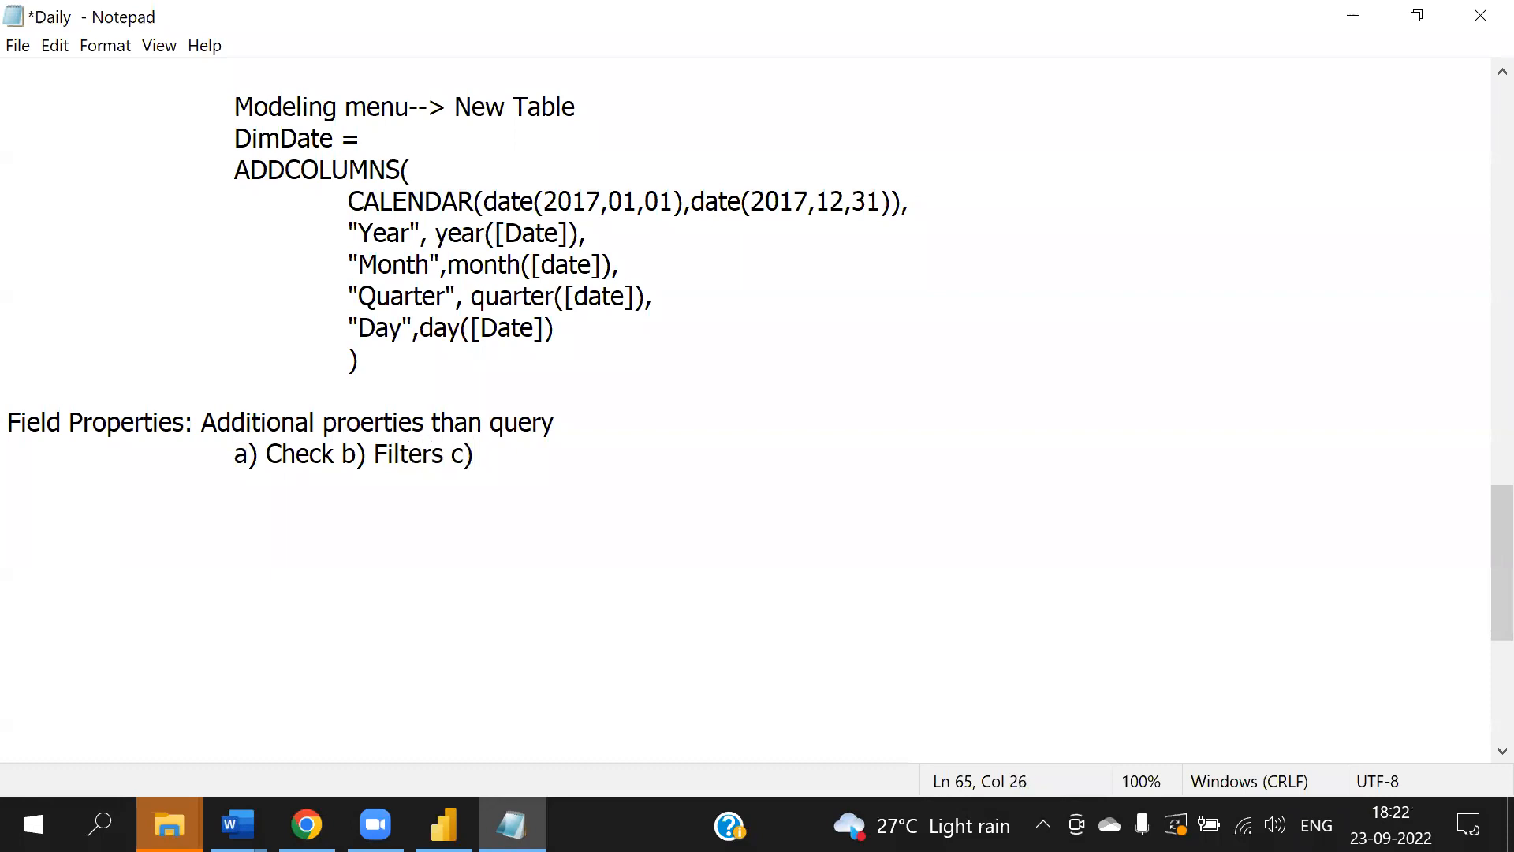
{"action": "key", "text": "Left"}
{"action": "key", "text": "Left"}
{"action": "key", "text": "Left"}
{"action": "key", "text": "Left"}
{"action": "key", "text": "Left"}
{"action": "key", "text": "Left"}
{"action": "key", "text": "Left"}
{"action": "key", "text": "Left"}
{"action": "key", "text": "Left"}
{"action": "key", "text": "Left"}
{"action": "type", "text": "Add to"}
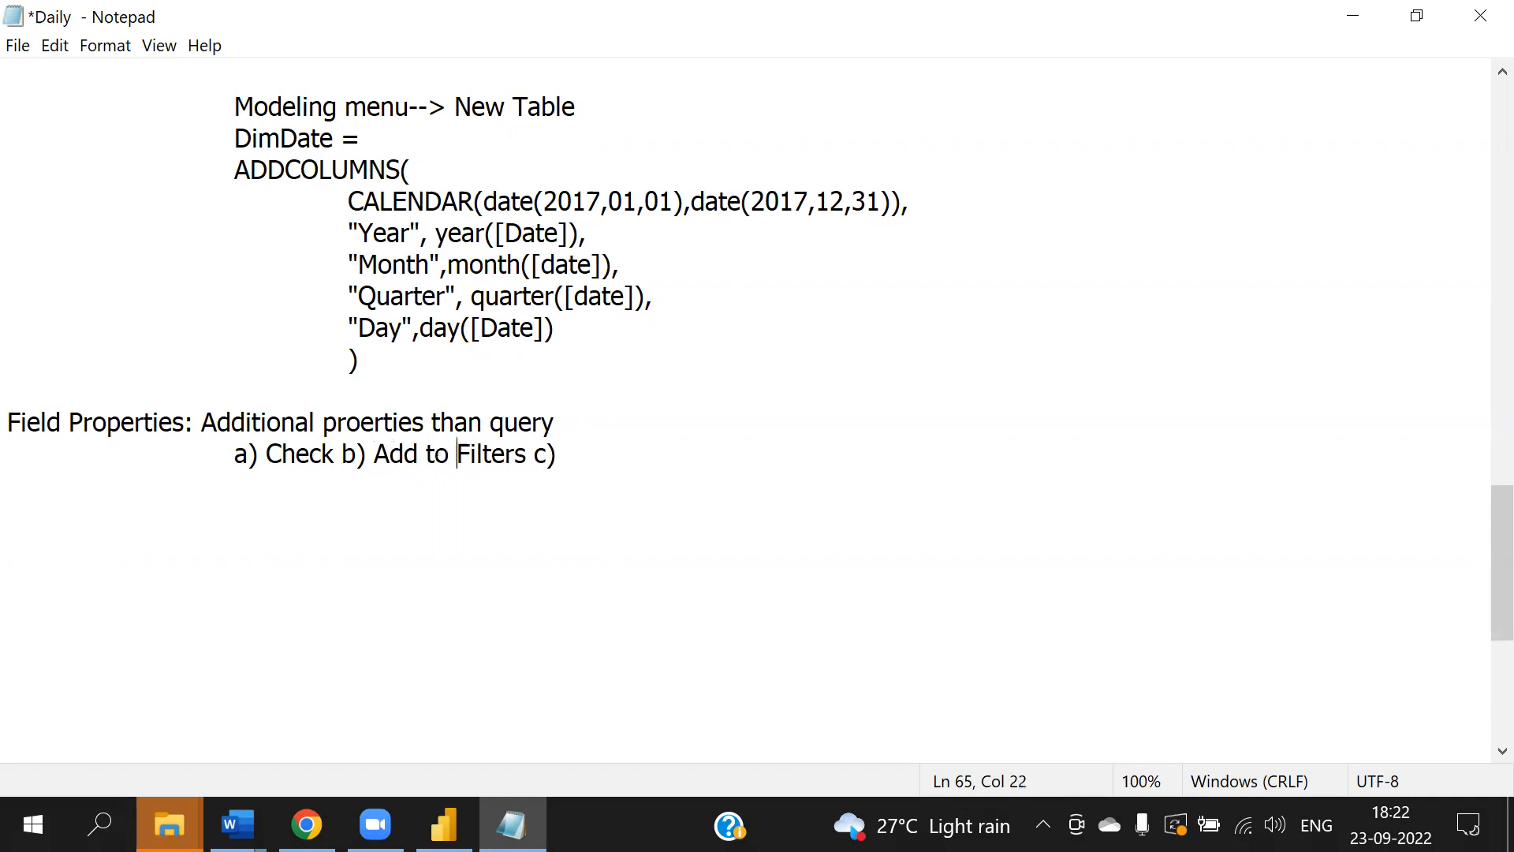
{"action": "left_click", "coordinate": [623, 453]}
{"action": "type", "text": "Create Hierar"}
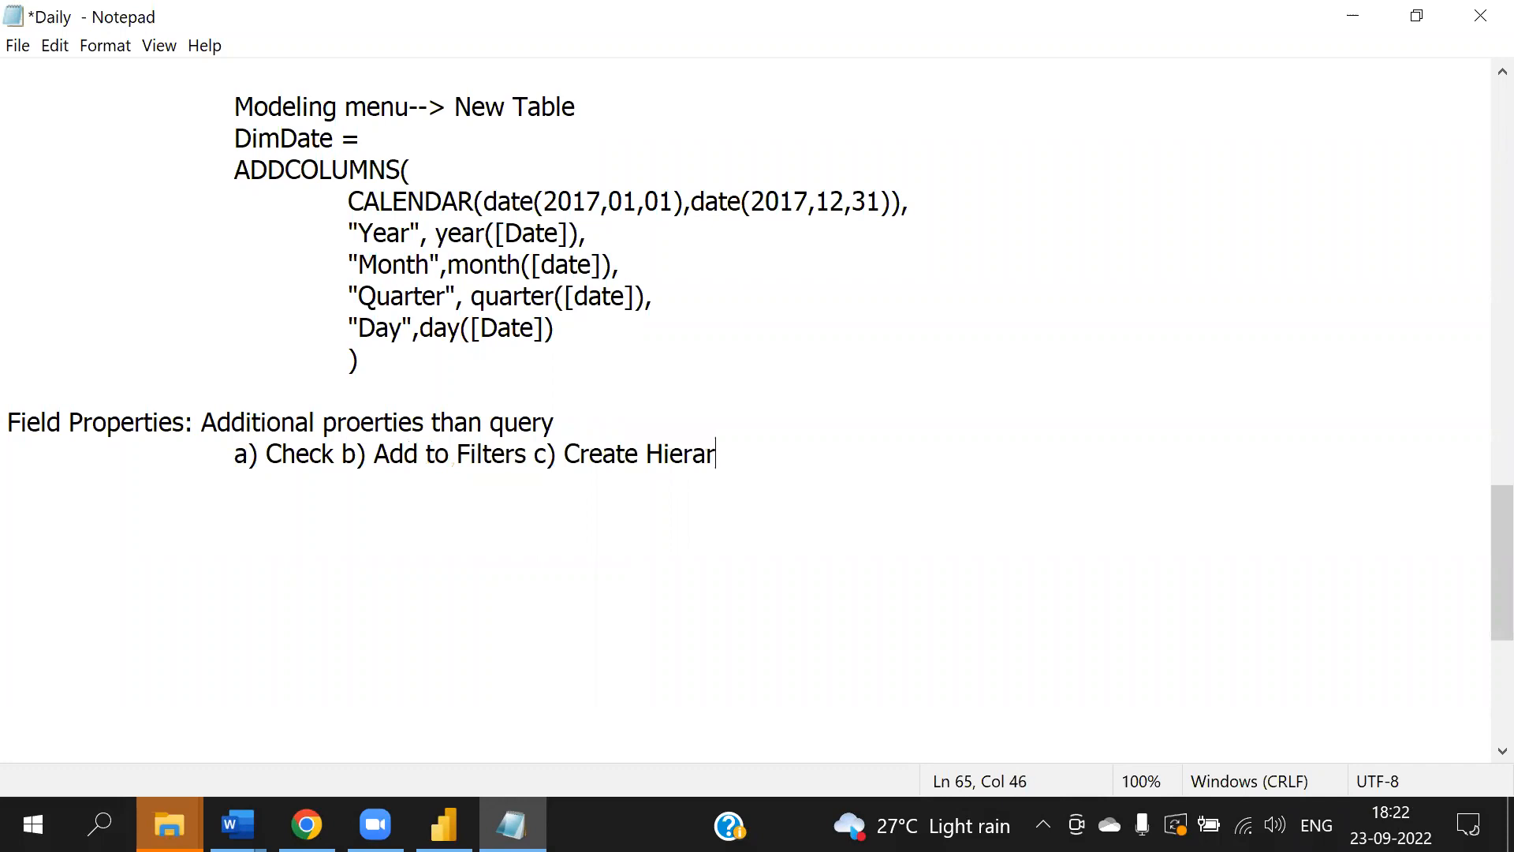
{"action": "type", "text": "chy  d) Groups"}
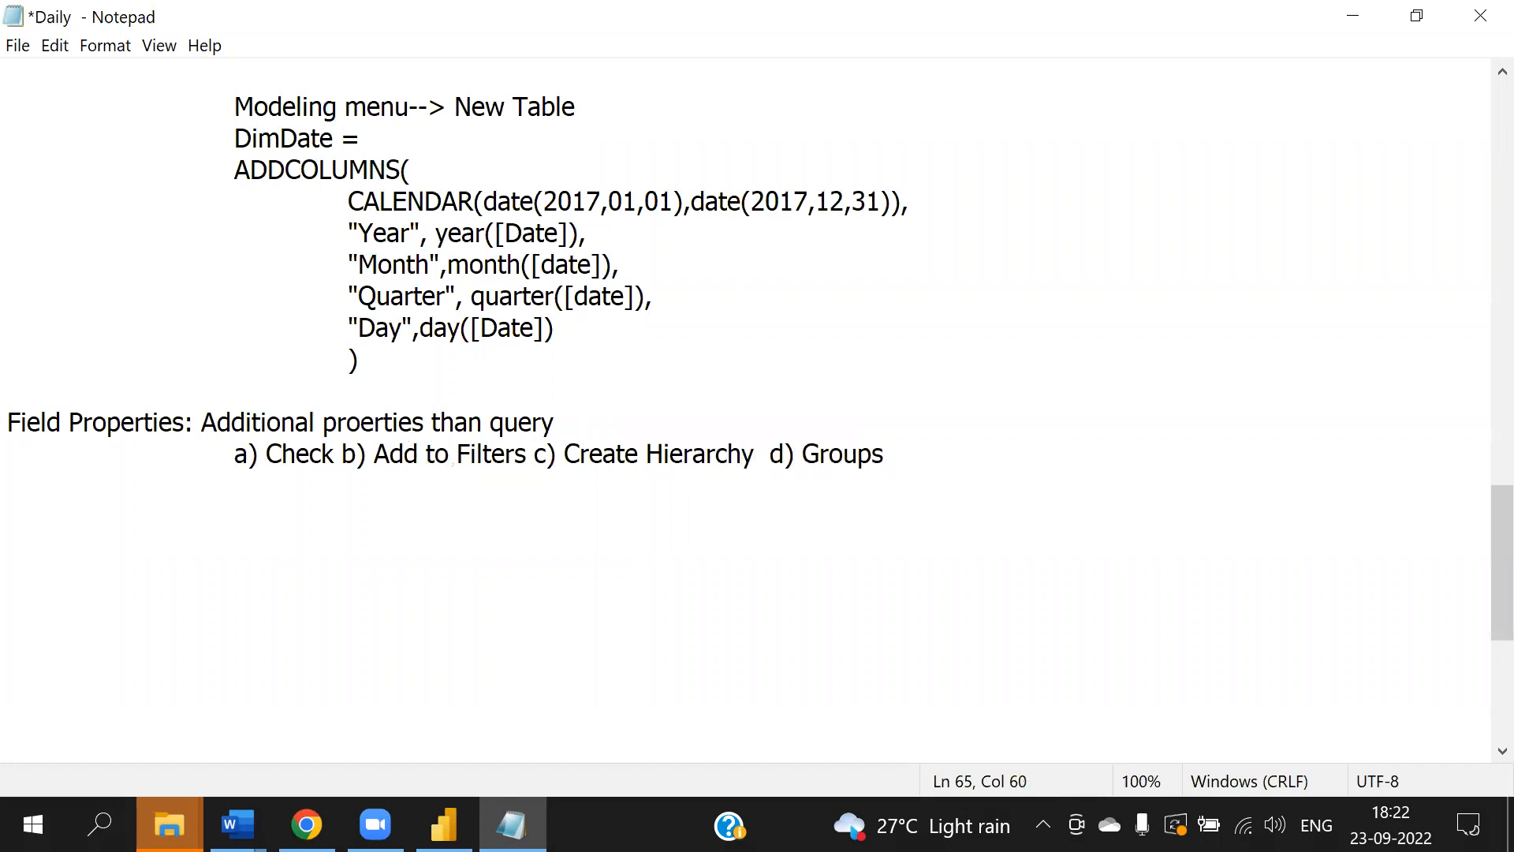
{"action": "key", "text": "Return"}
{"action": "key", "text": "alt+f"}
{"action": "key", "text": "s"}
{"action": "scroll", "coordinate": [626, 456], "scroll_direction": "down", "scroll_amount": 4}
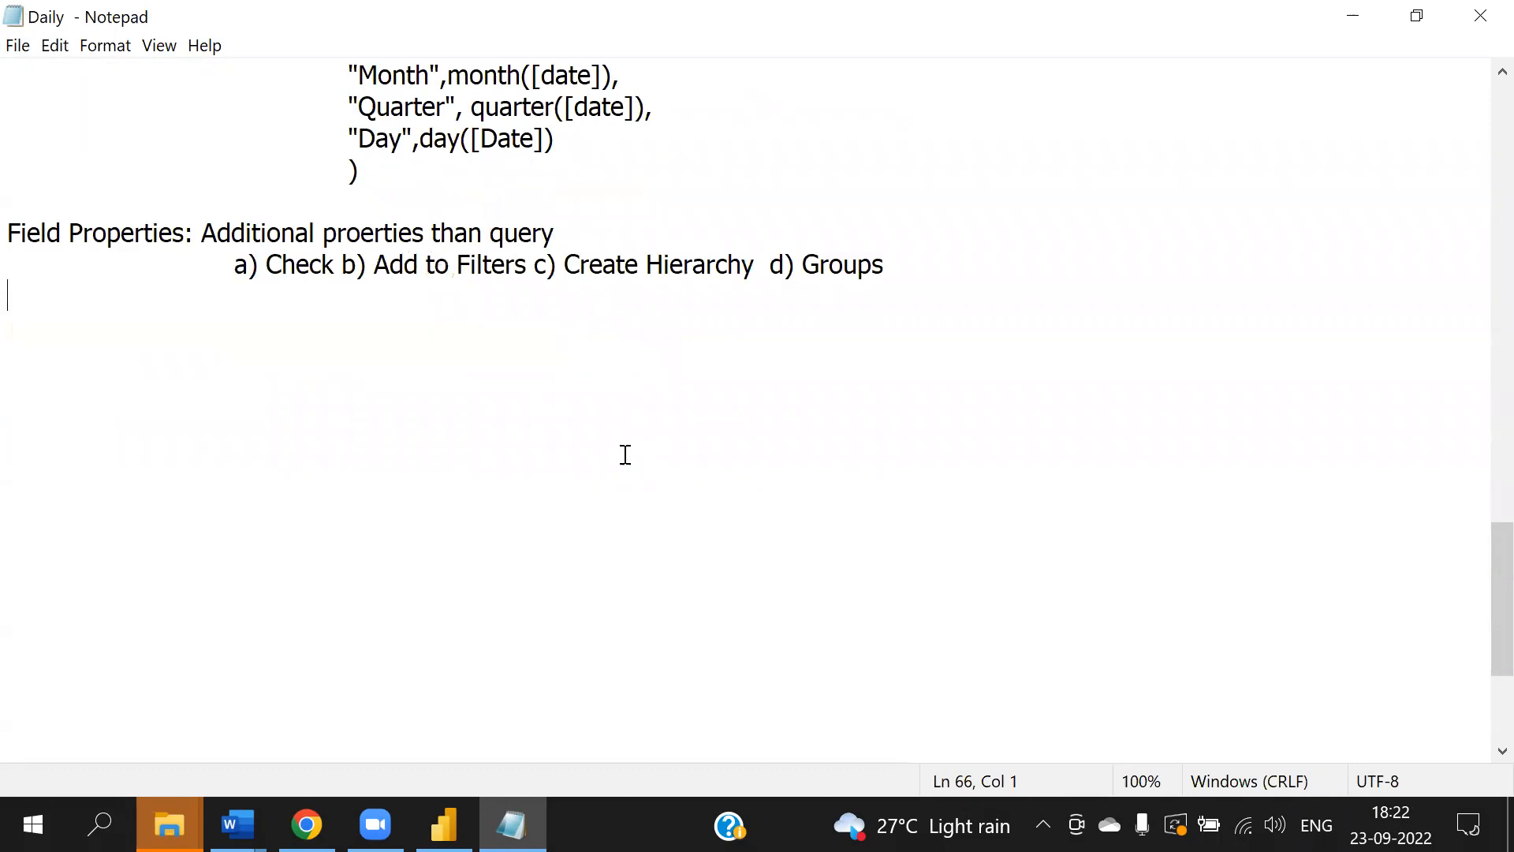
{"action": "scroll", "coordinate": [626, 457], "scroll_direction": "up", "scroll_amount": 1}
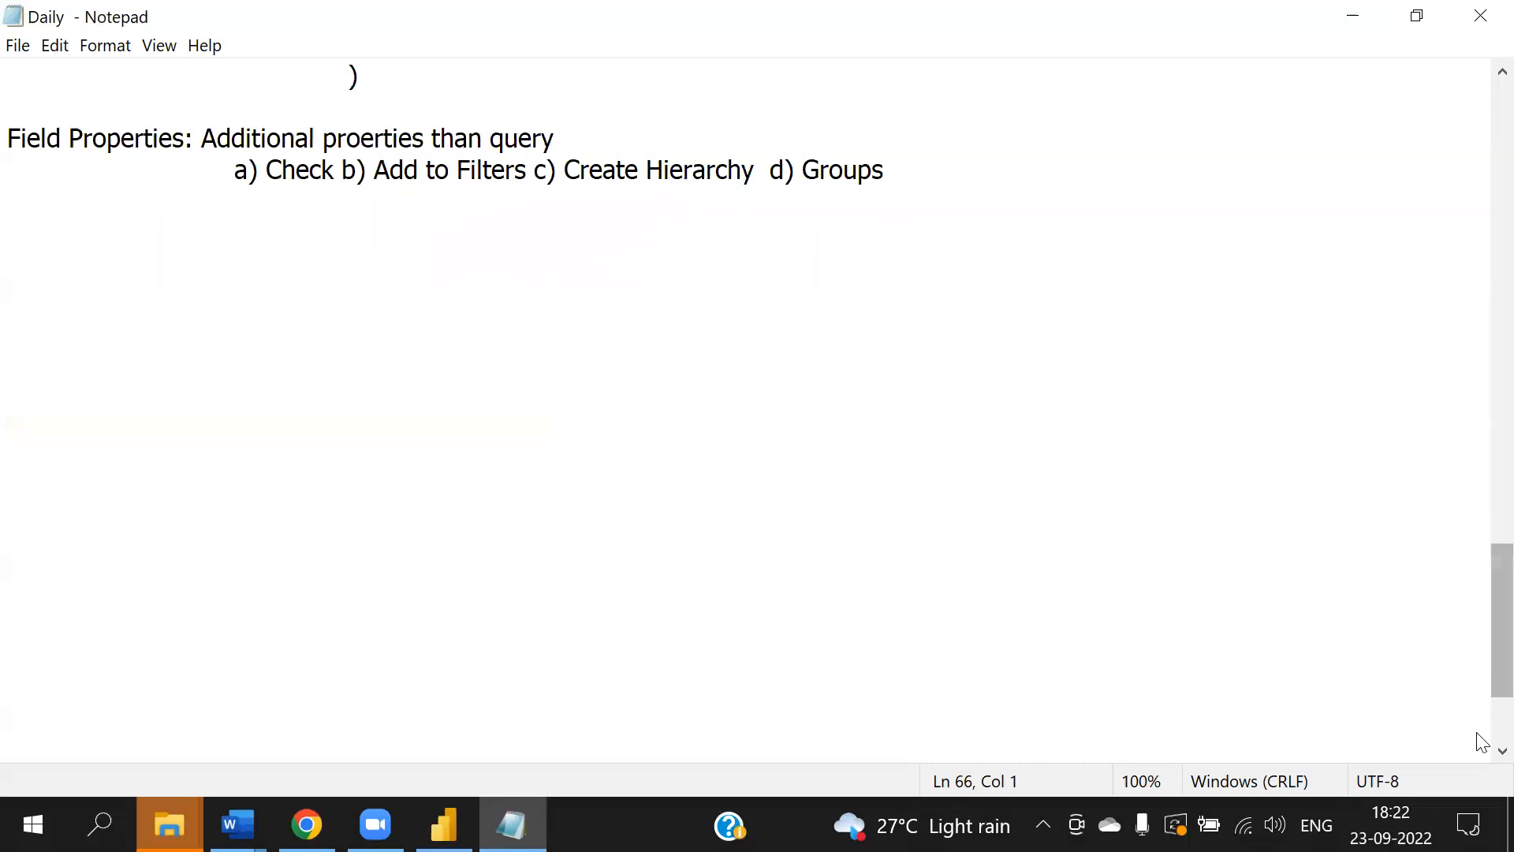
{"action": "left_click", "coordinate": [1502, 751]}
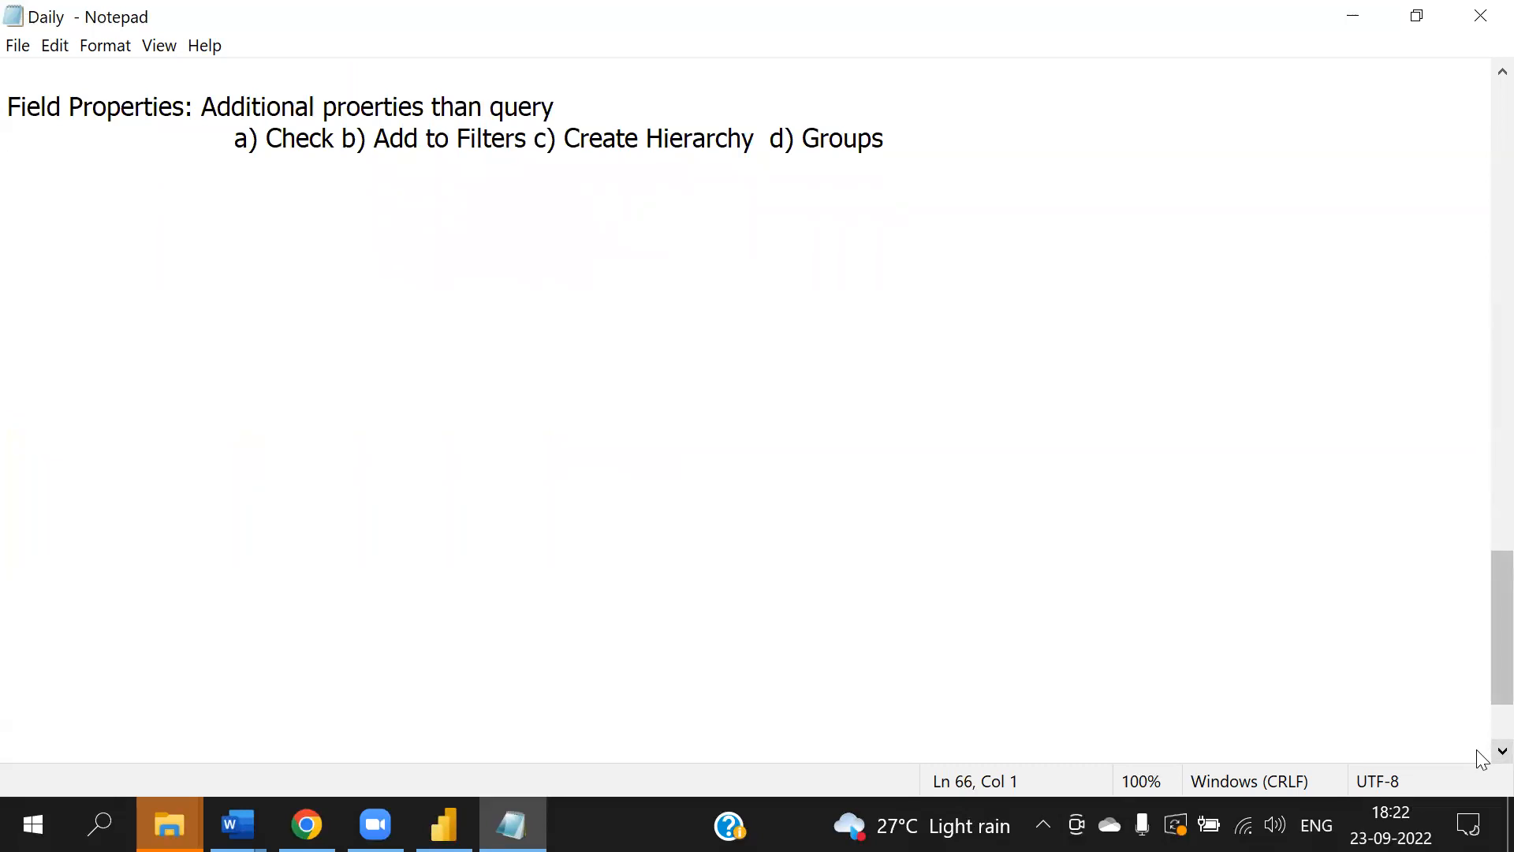
- Back in Power BI, remove DimLocation's District field from the card by toggling the field's Check option
{"action": "left_click", "coordinate": [269, 194]}
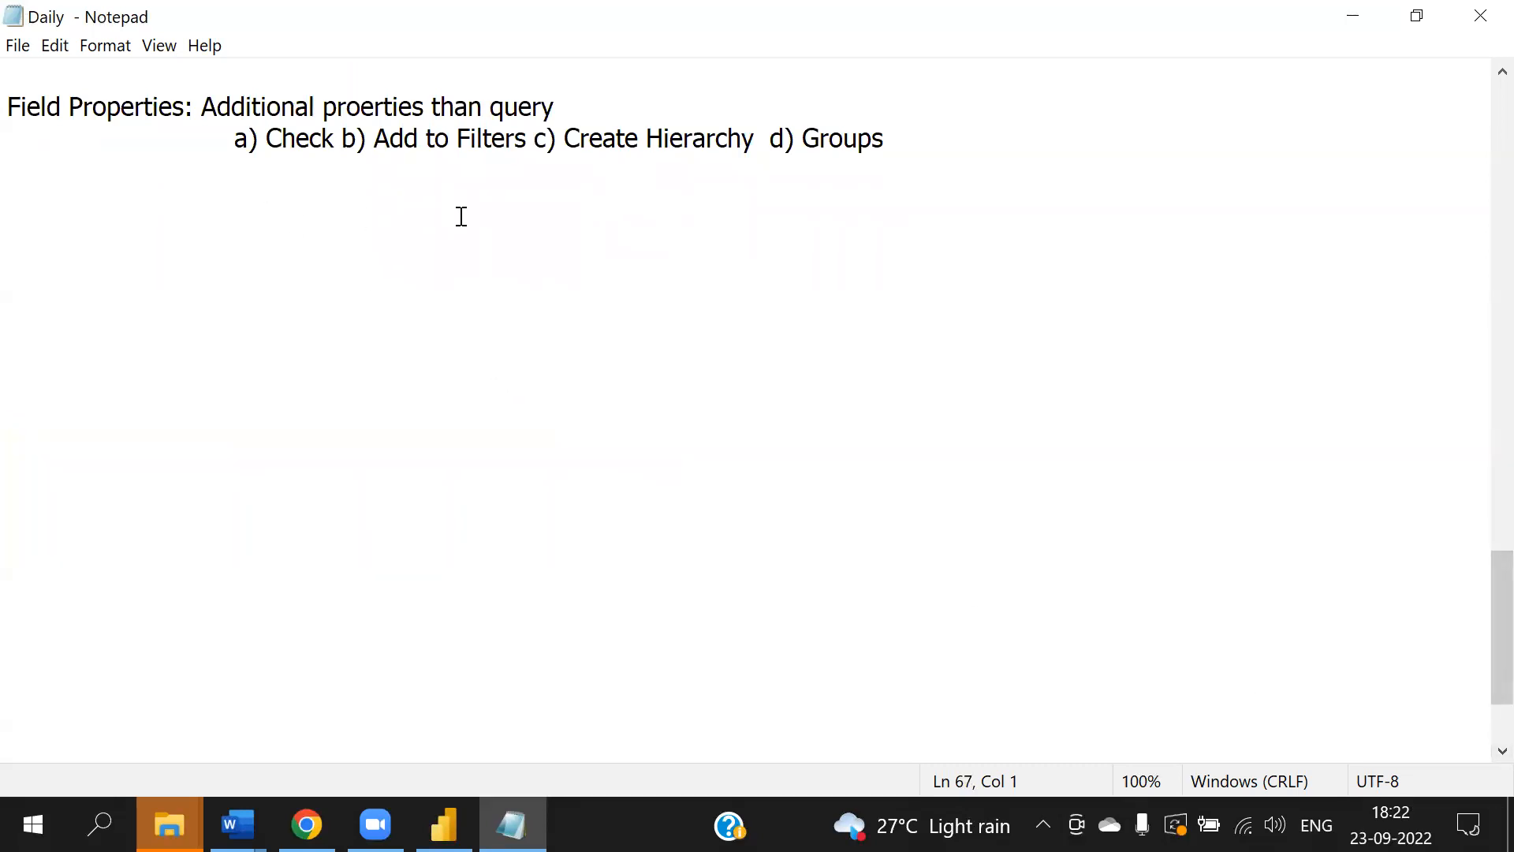
{"action": "left_click", "coordinate": [444, 824]}
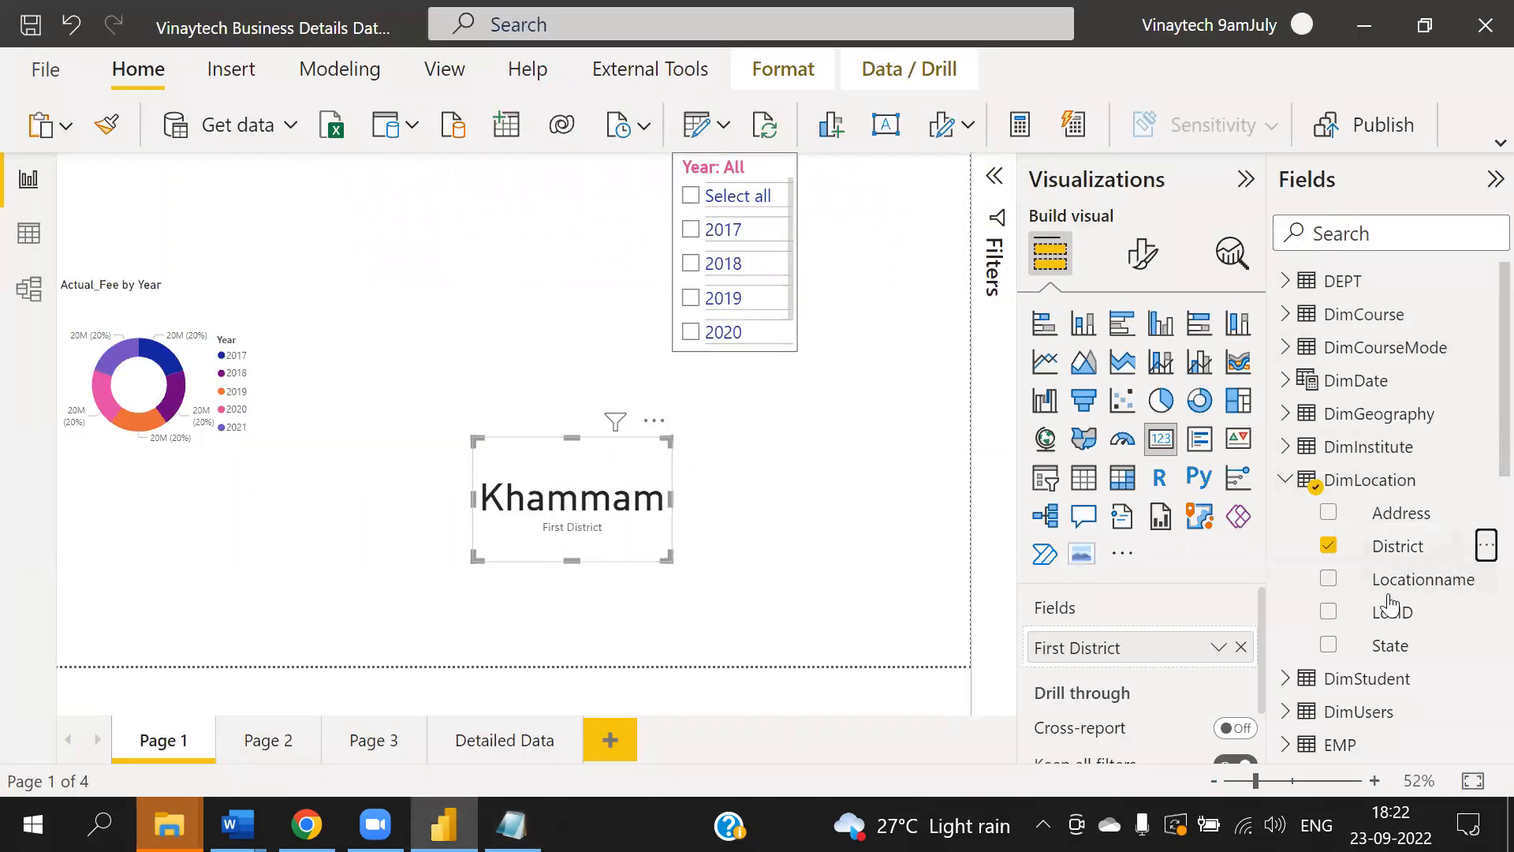
{"action": "left_click", "coordinate": [1486, 544]}
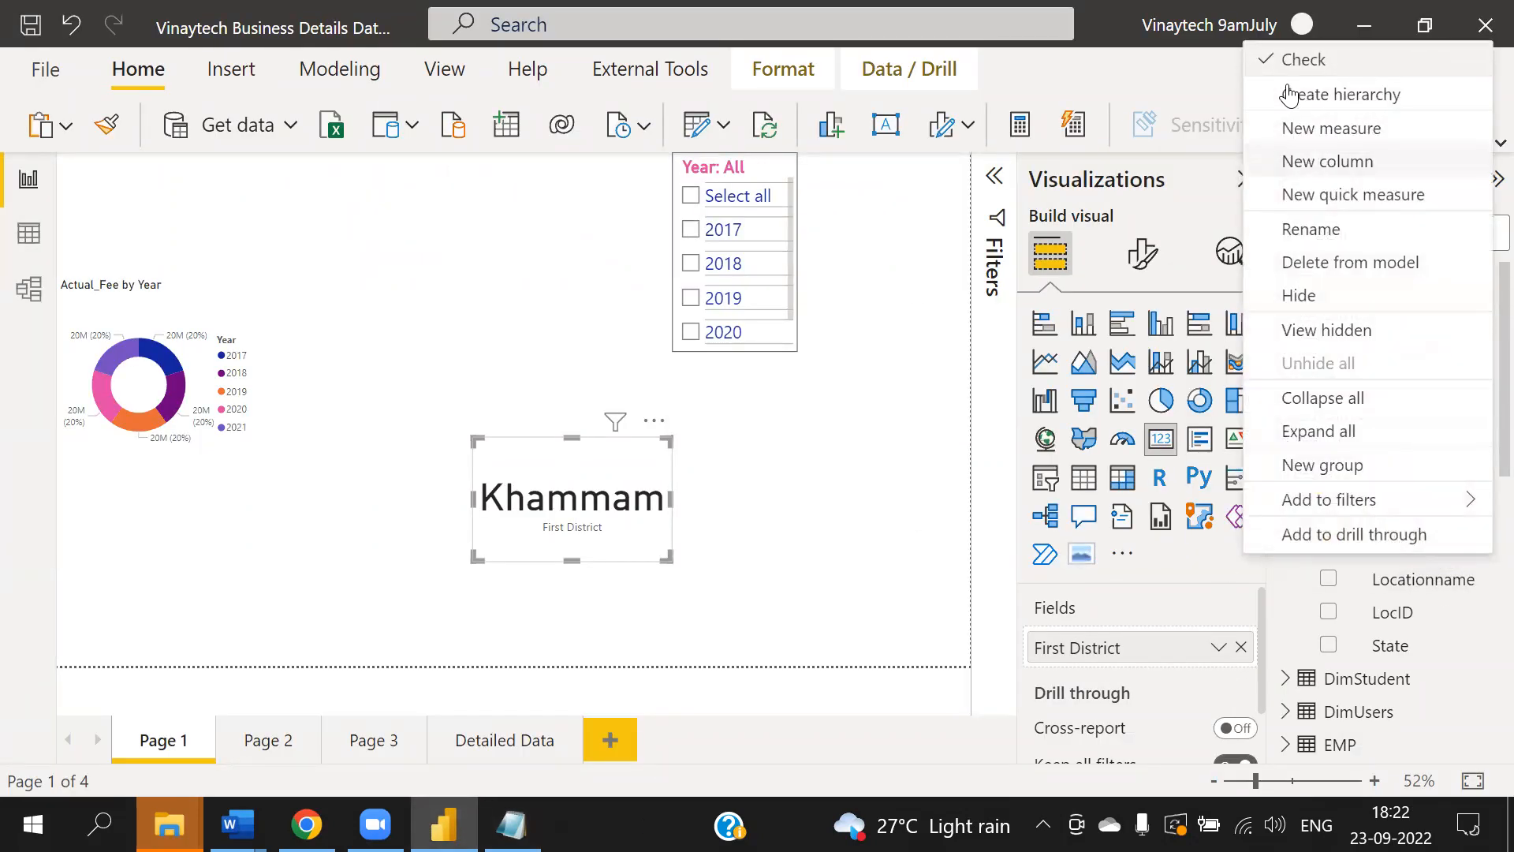
{"action": "left_click", "coordinate": [1294, 60]}
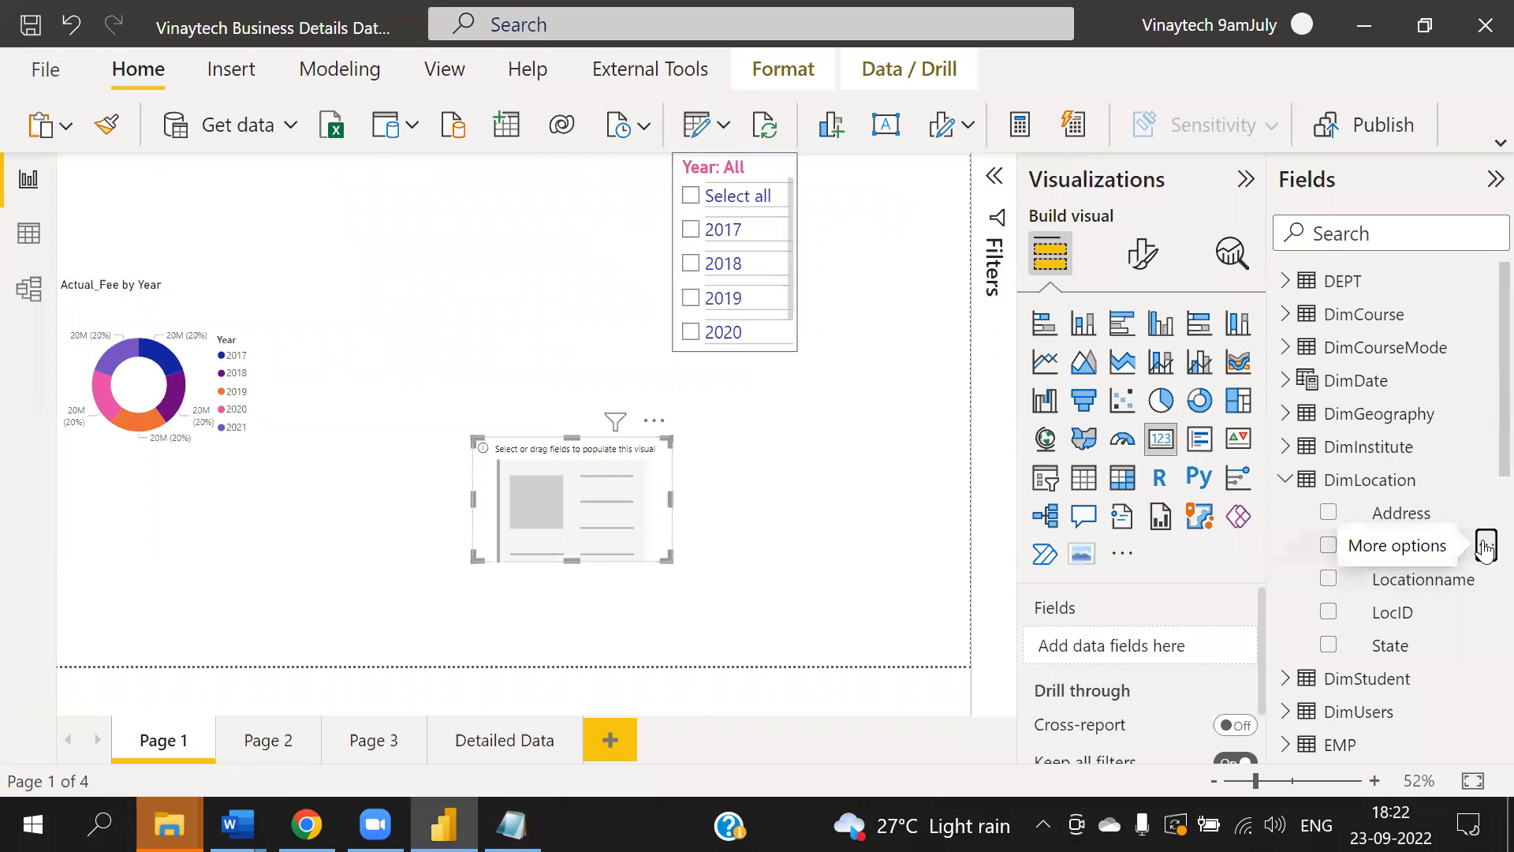
- Switch to Notepad and add the heading "Hierarchy:" below the field properties list
{"action": "left_click", "coordinate": [513, 825]}
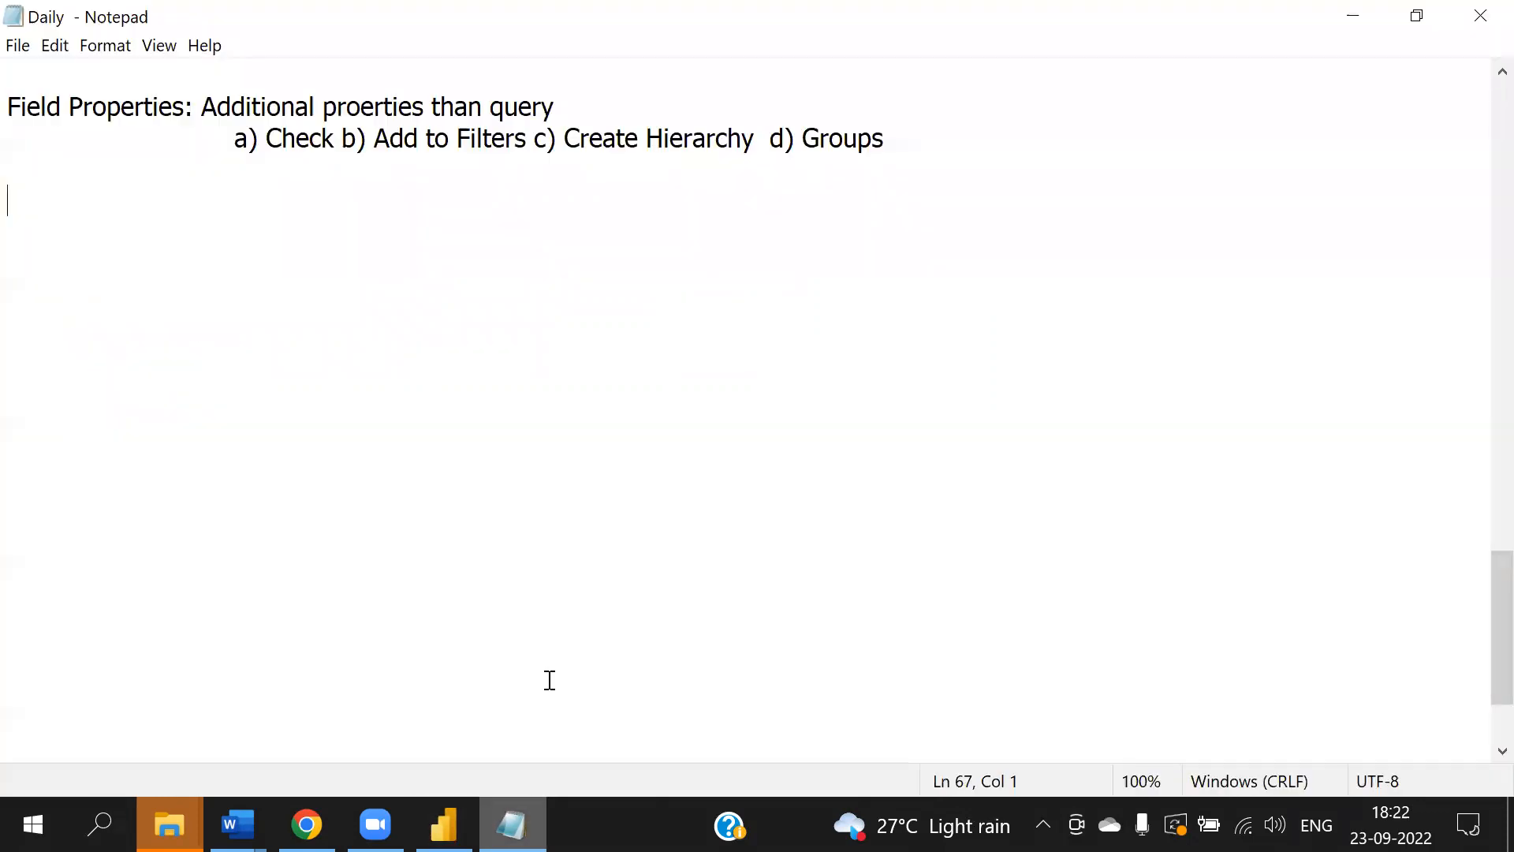
{"action": "left_click", "coordinate": [169, 49]}
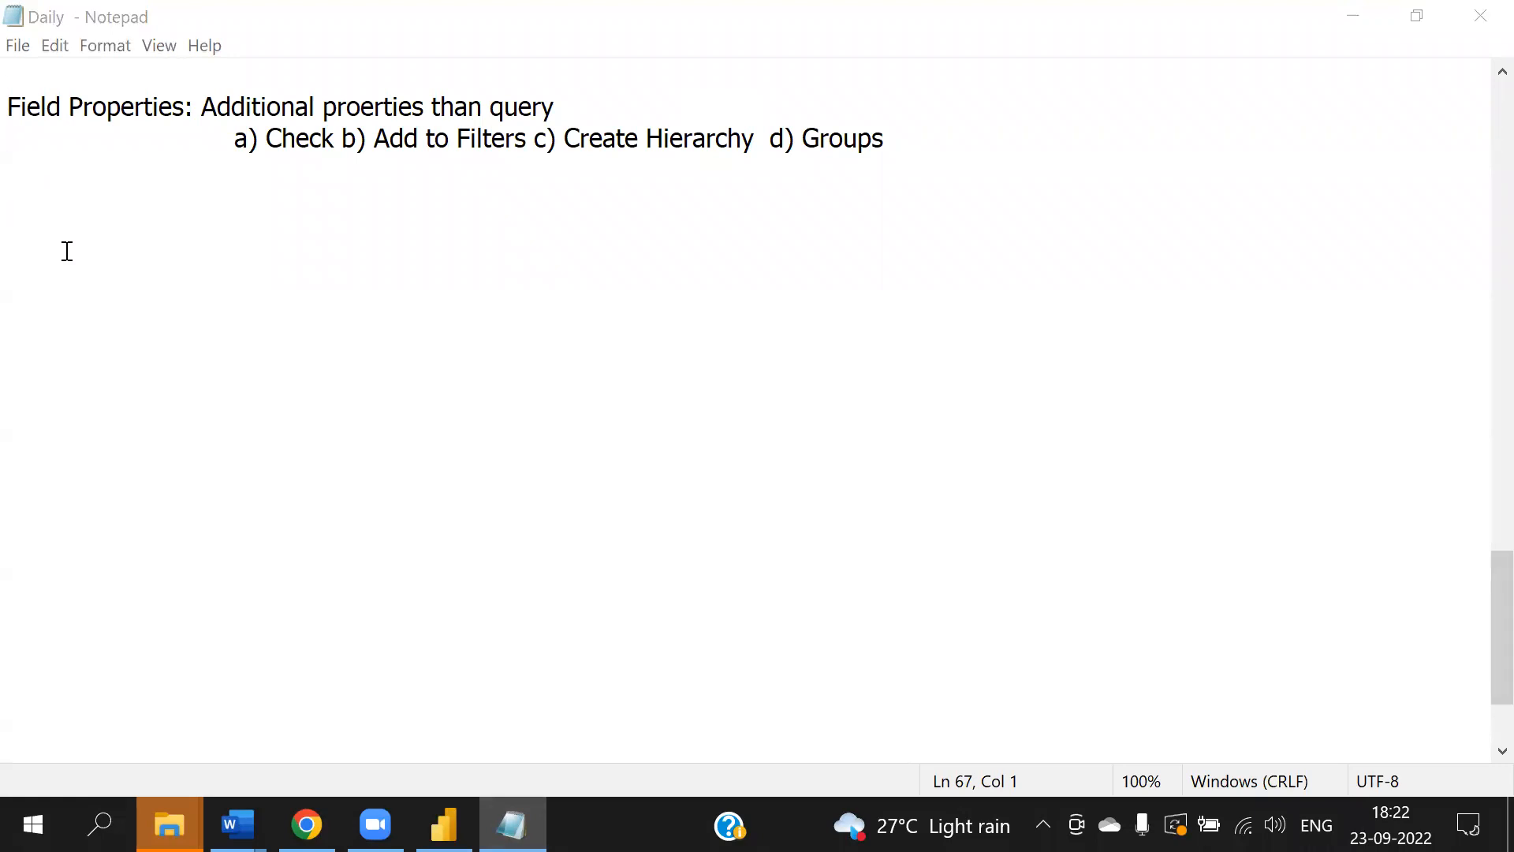
{"action": "left_click", "coordinate": [77, 193]}
{"action": "type", "text": "Hierarchy"}
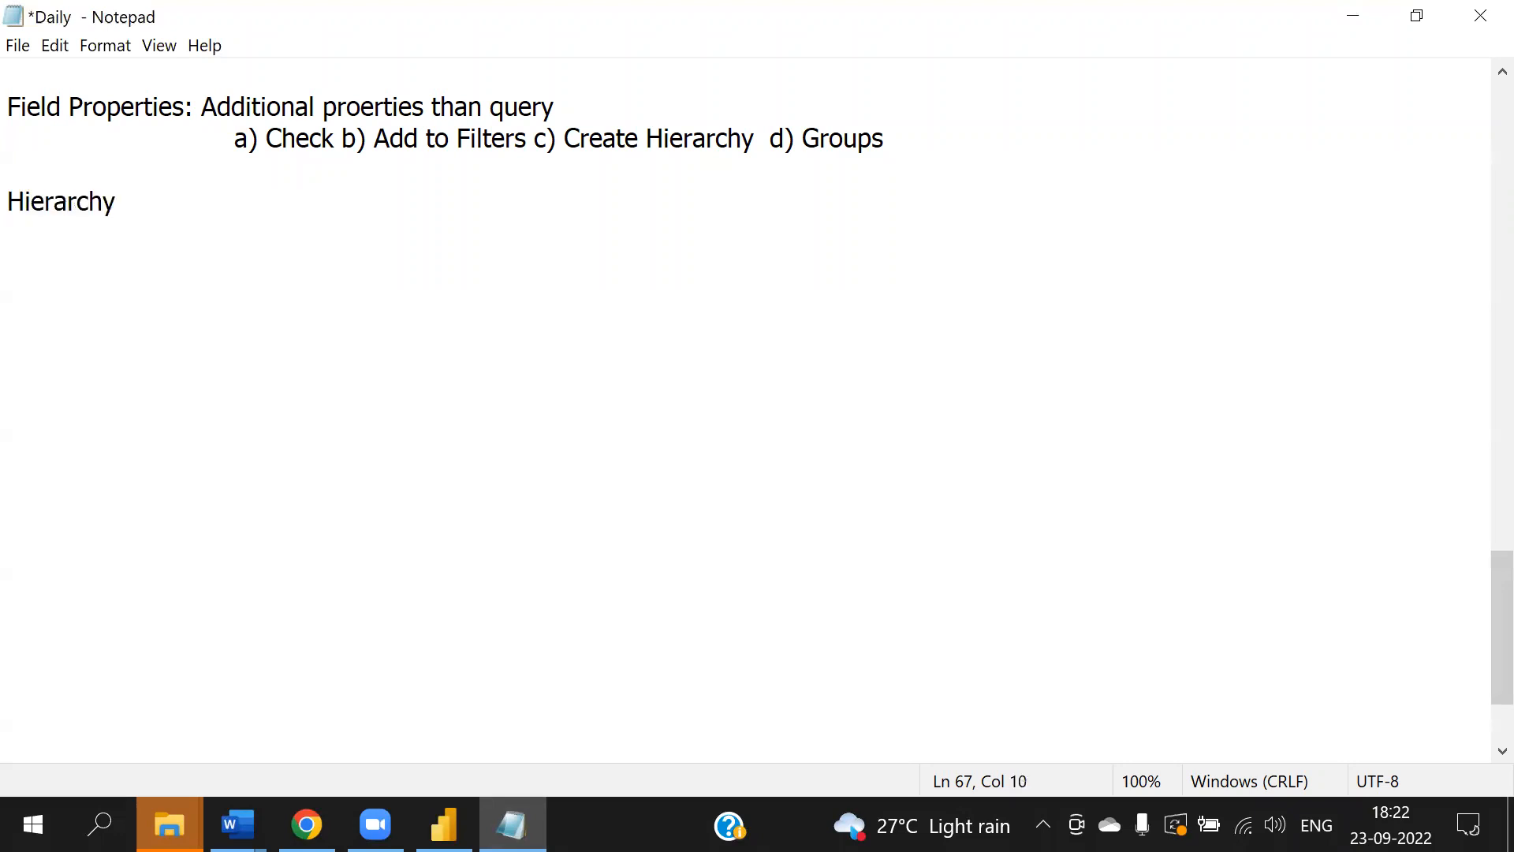
{"action": "type", "text": ":"}
- Add the indented line "Hierarchy contain multiple levels and members. Minimum two levels required."
{"action": "key", "text": "Return"}
{"action": "key", "text": "Tab"}
{"action": "key", "text": "Tab"}
{"action": "left_click", "coordinate": [502, 128]}
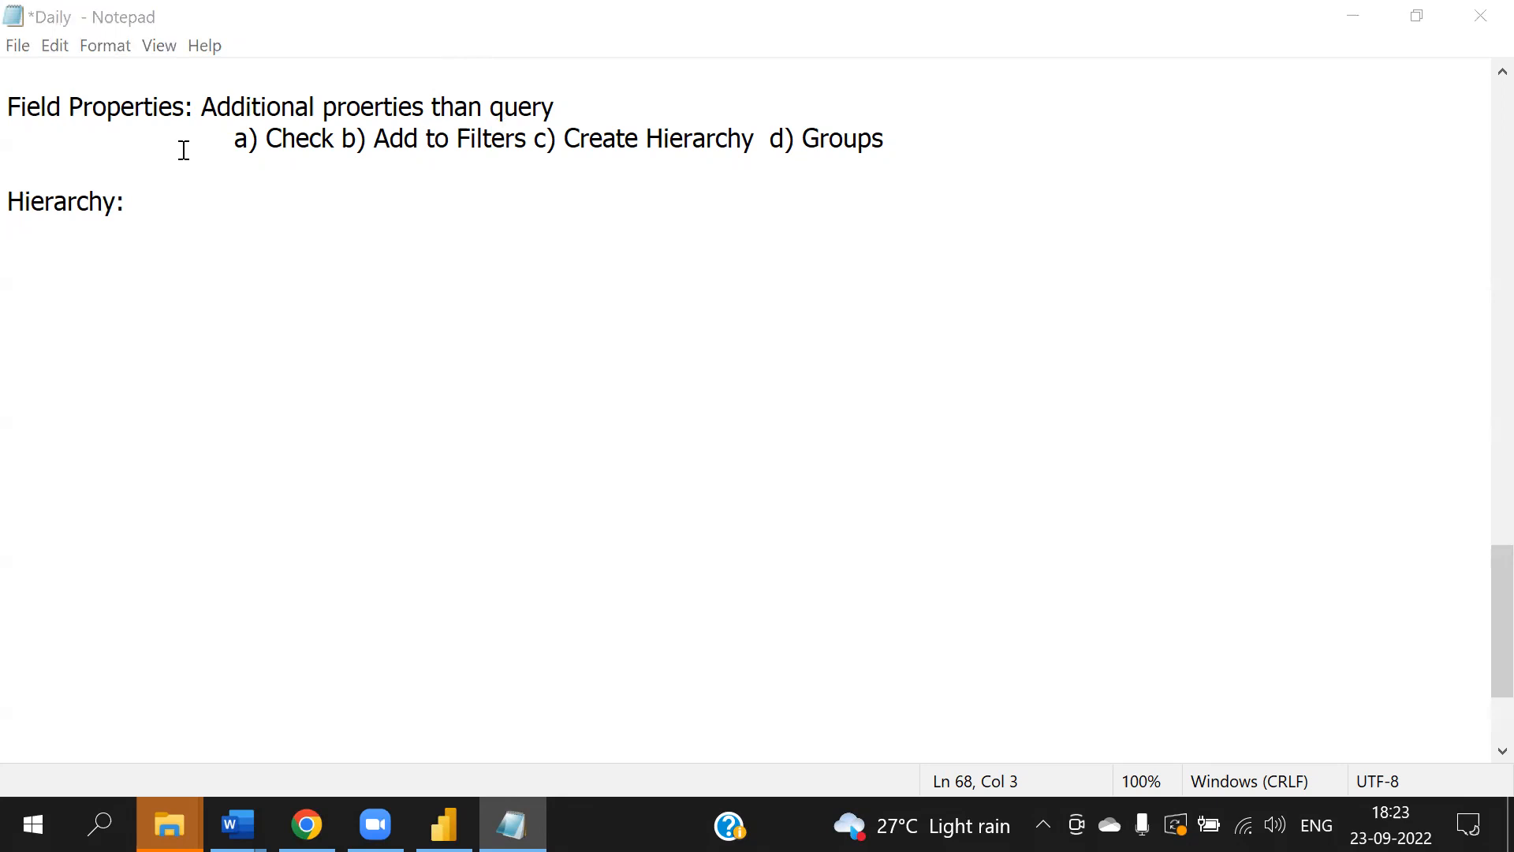
{"action": "left_click", "coordinate": [603, 238]}
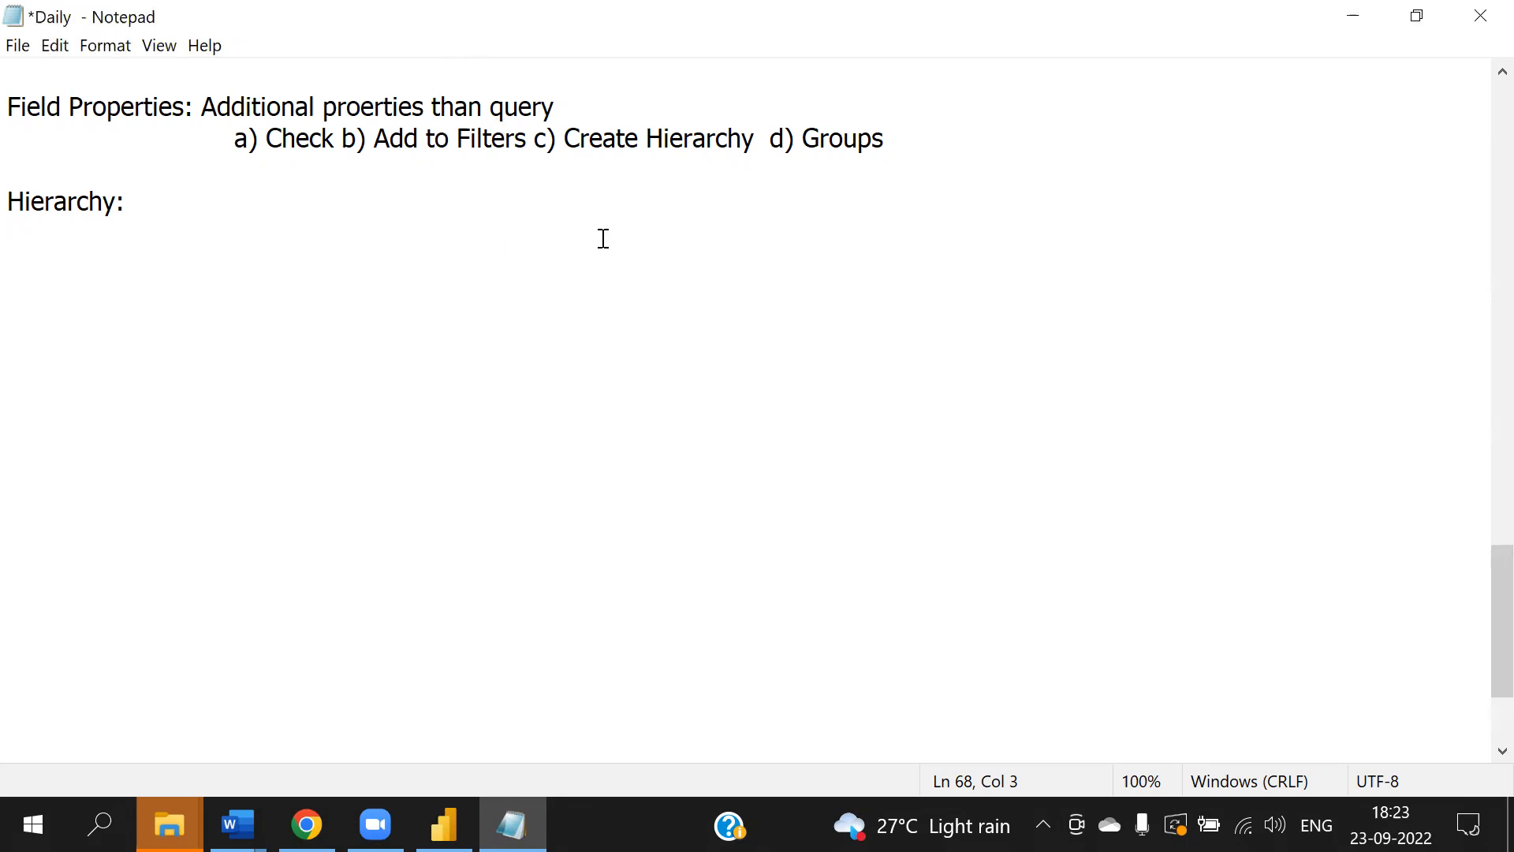
{"action": "type", "text": "Hierarchy contai"}
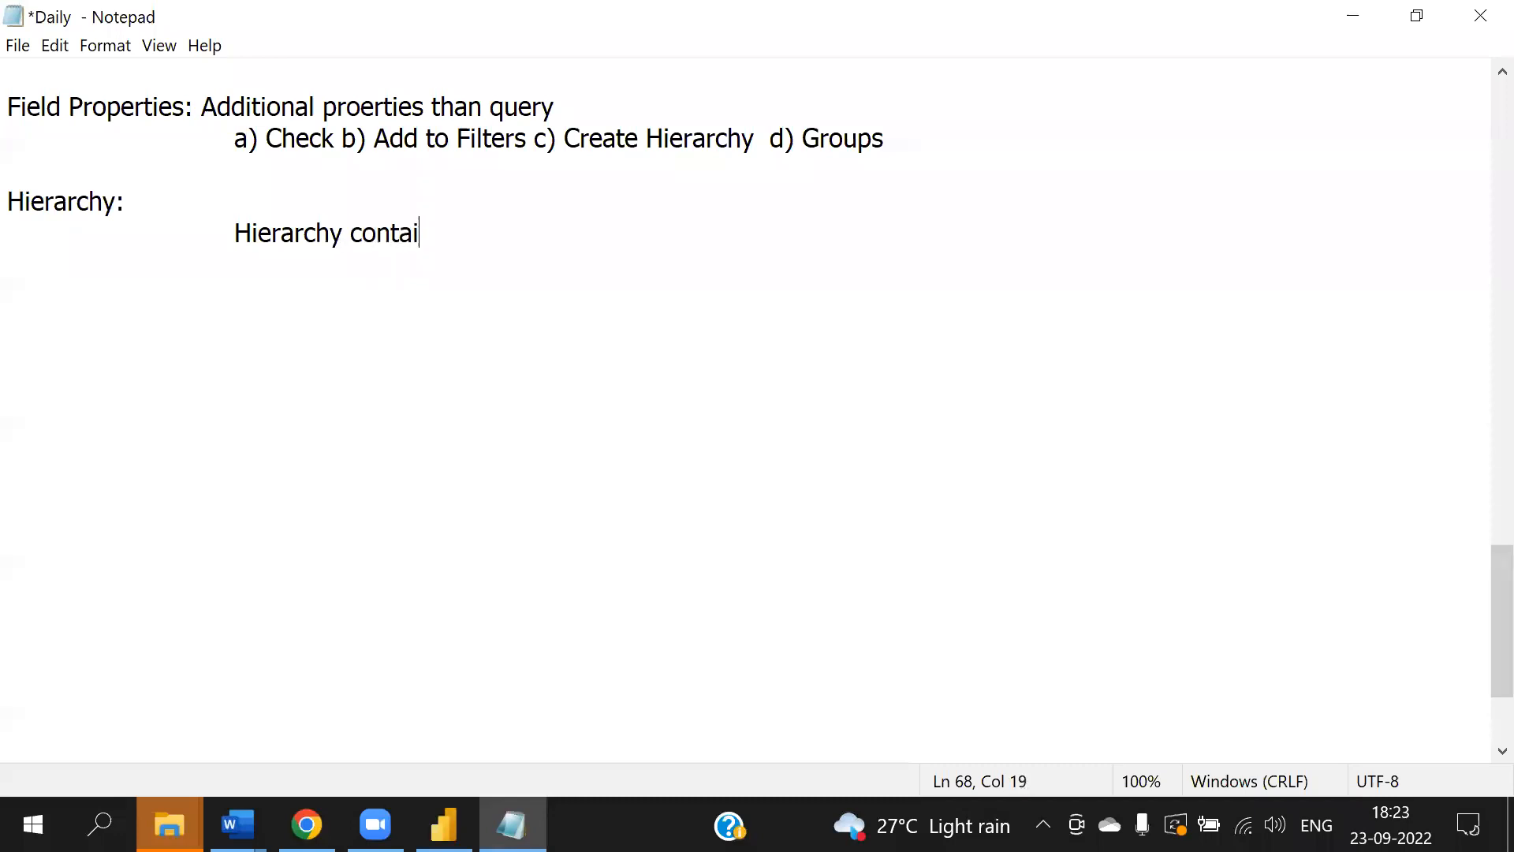
{"action": "type", "text": "n multiple"}
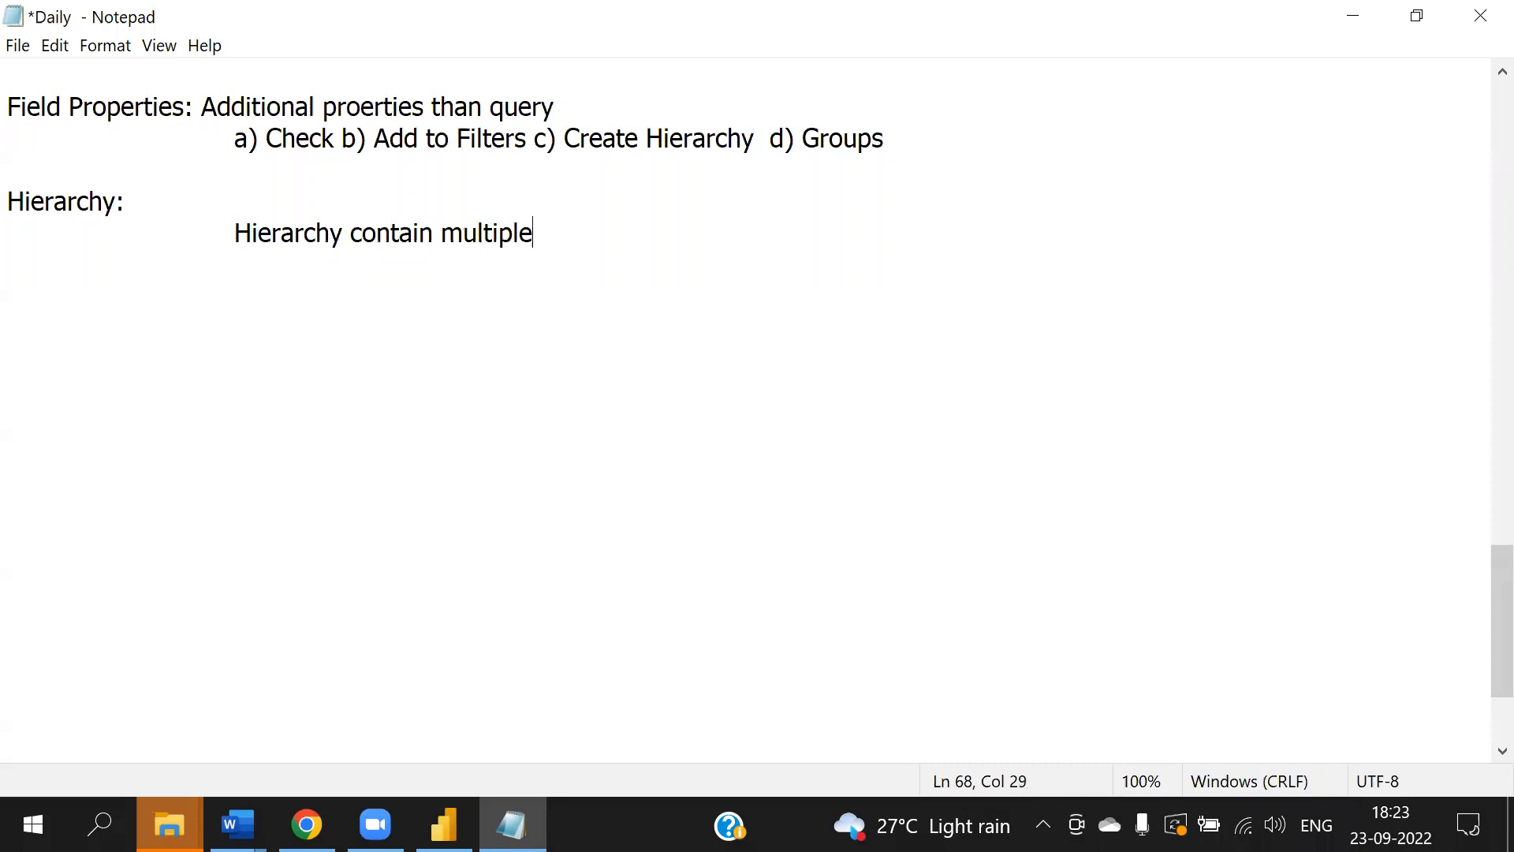
{"action": "type", "text": " levels and members."}
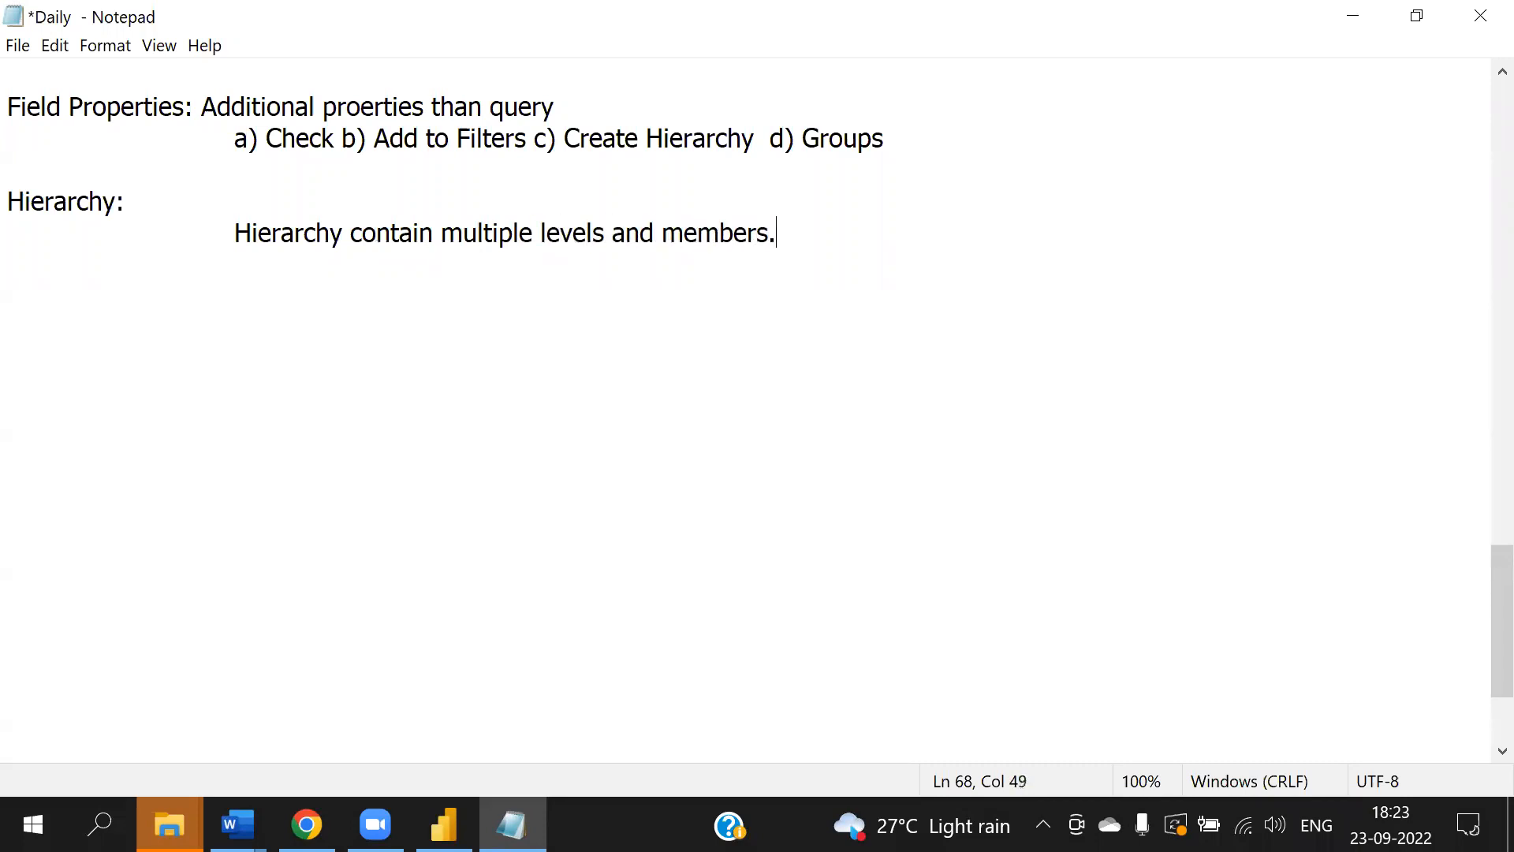
{"action": "type", "text": " Minimum two levels required."}
{"action": "key", "text": "Return"}
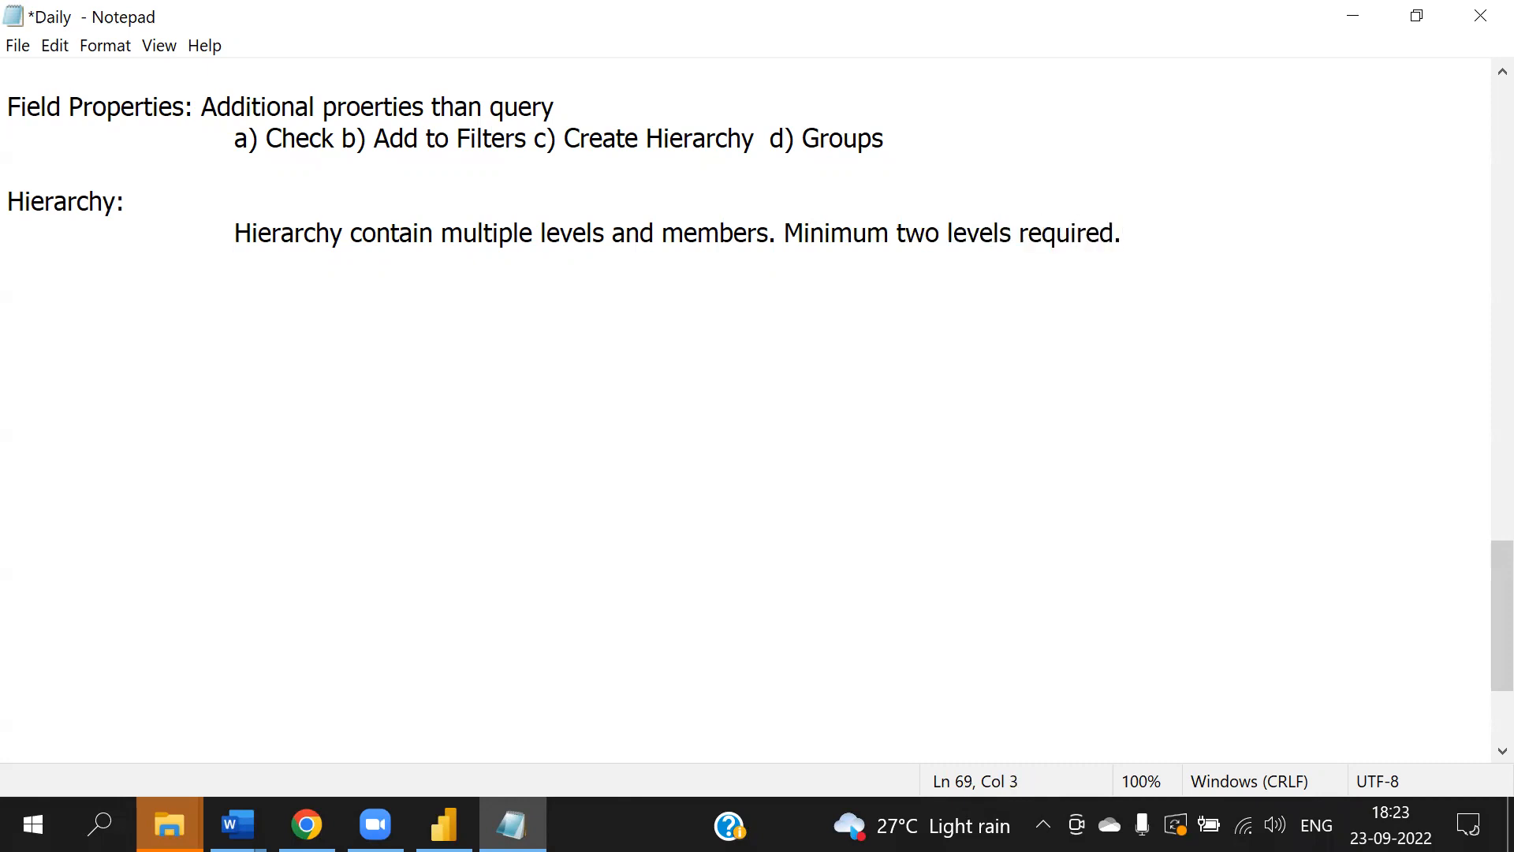
- Add "Ex:" and the line "Location hierarchy: Country-->State-->Dist->Mandal etc."
{"action": "type", "text": "Ex:"}
{"action": "key", "text": "Return"}
{"action": "type", "text": "Location hier"}
{"action": "type", "text": "archy"}
{"action": "type", "text": ": Country"}
{"action": "type", "text": "--->Satte"}
{"action": "key", "text": "BackSpace"}
{"action": "key", "text": "BackSpace"}
{"action": "key", "text": "BackSpace"}
{"action": "key", "text": "BackSpace"}
{"action": "type", "text": "tate--.Disc"}
{"action": "key", "text": "BackSpace"}
{"action": "key", "text": "BackSpace"}
{"action": "key", "text": "BackSpace"}
{"action": "key", "text": "BackSpace"}
{"action": "key", "text": "BackSpace"}
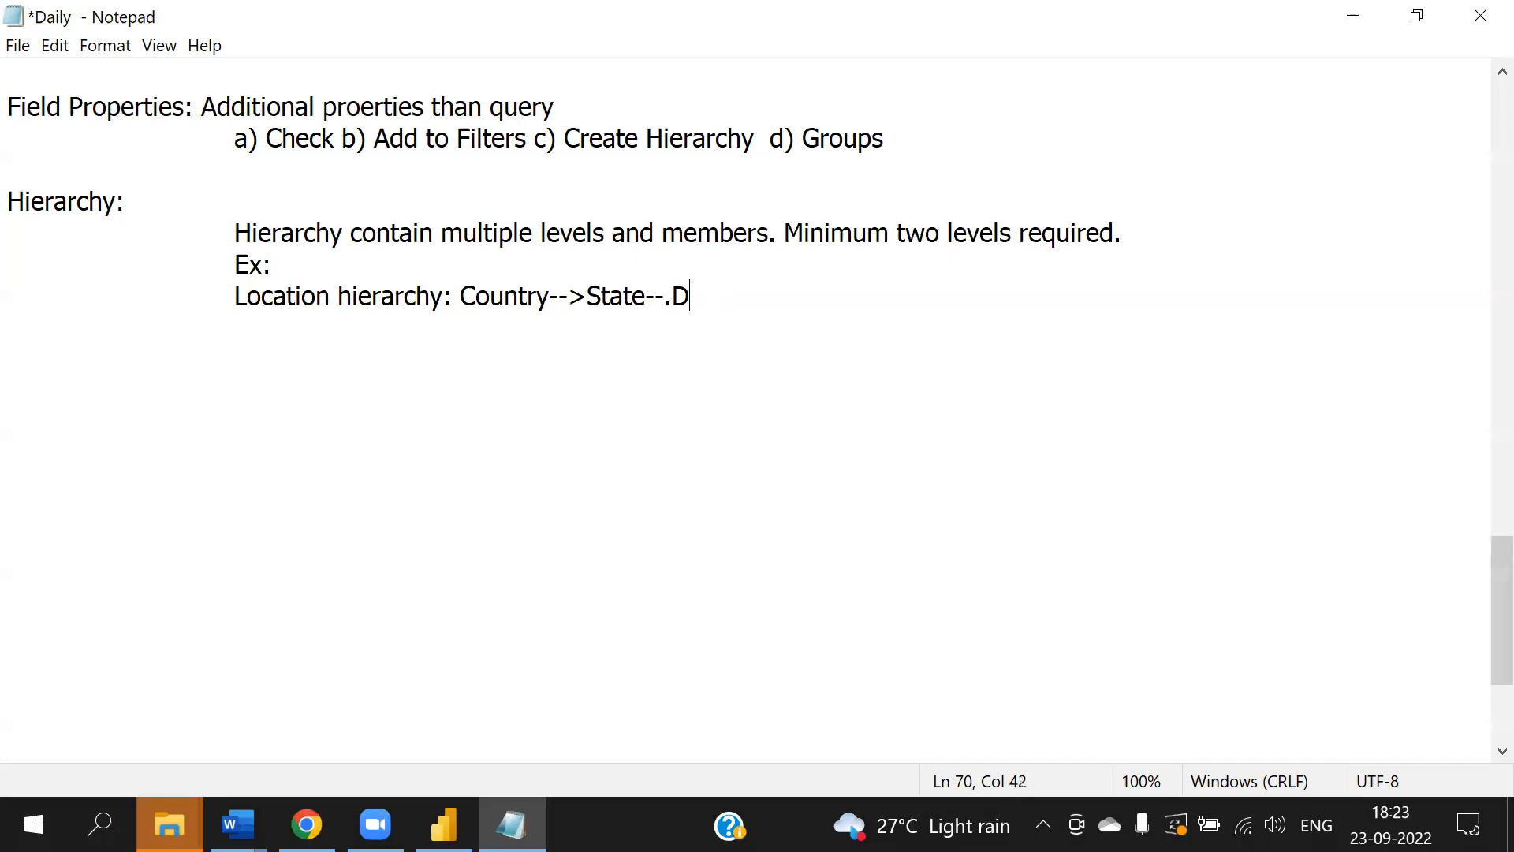
{"action": "type", "text": ">Dist->Mandal etc."}
{"action": "key", "text": "Return"}
{"action": "key", "text": "Tab"}
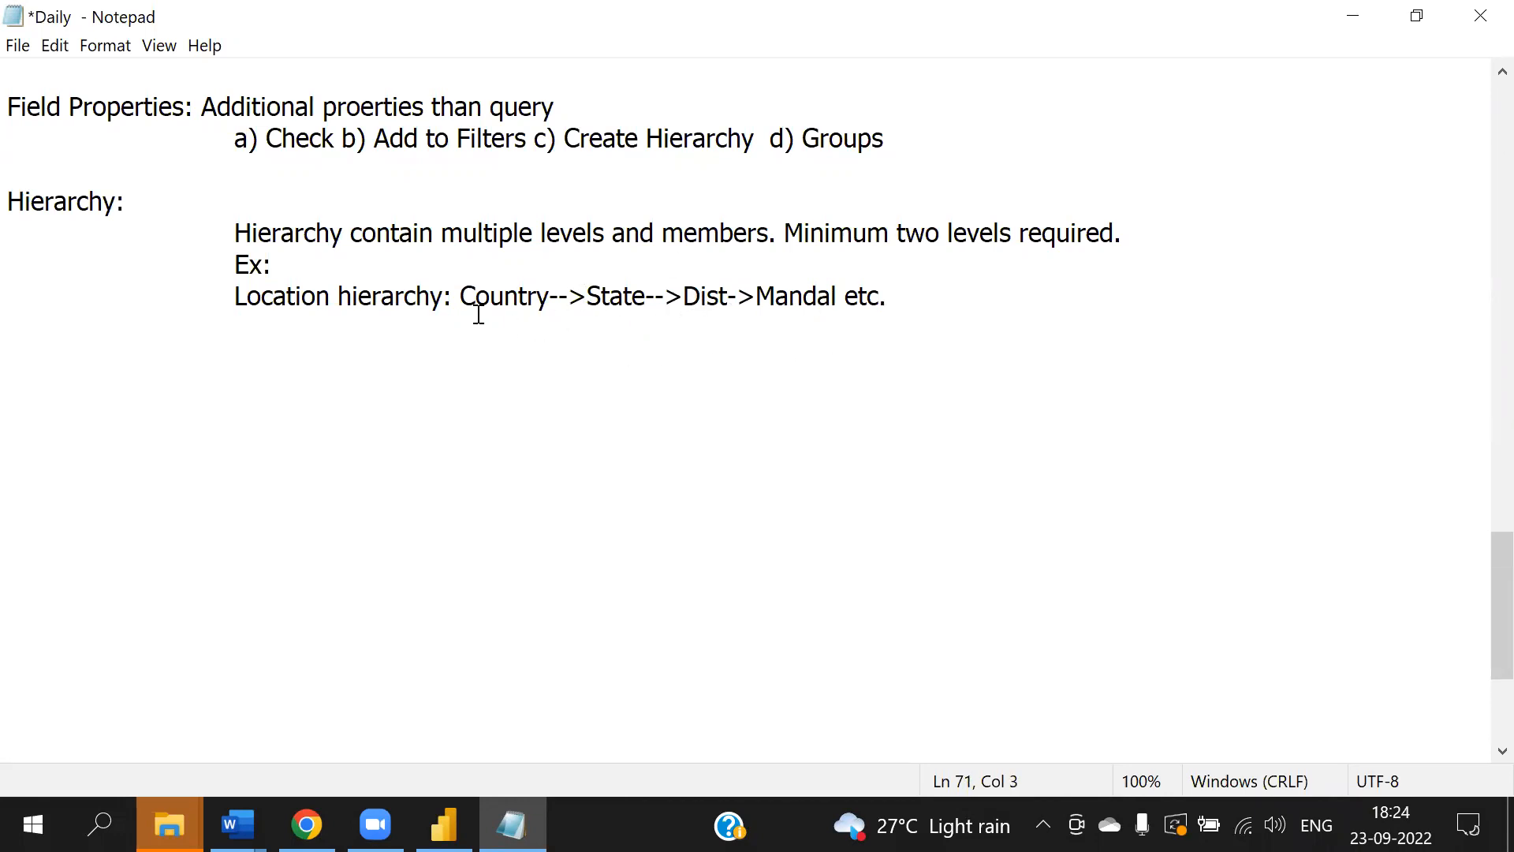
- Add the line "Time hierarchy: hour->minutes-->second->milliseconds"
{"action": "type", "text": "Time hierarchy: hour"}
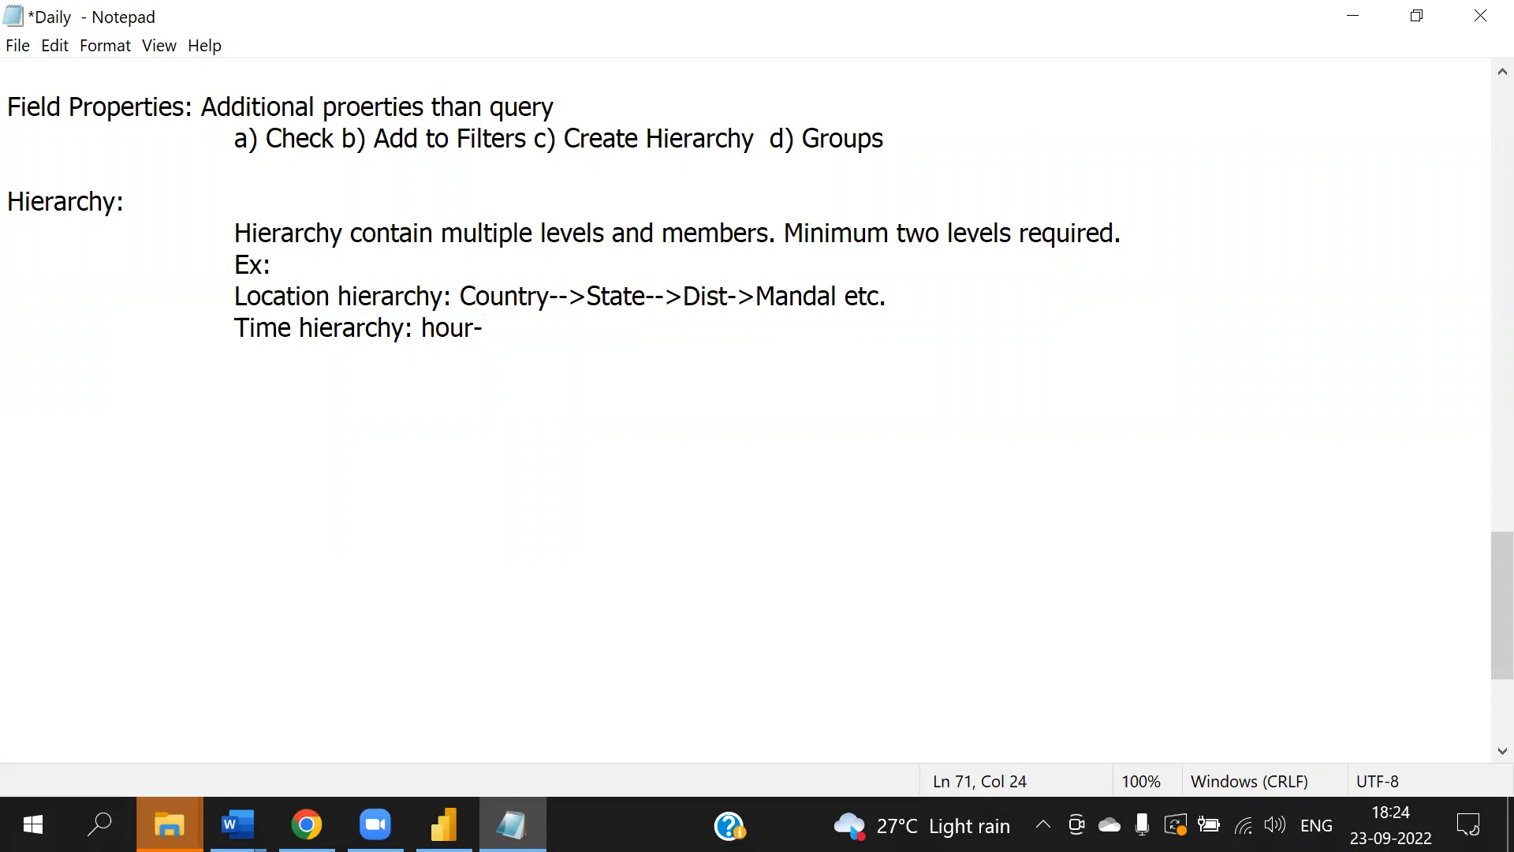
{"action": "type", "text": "->minutes"}
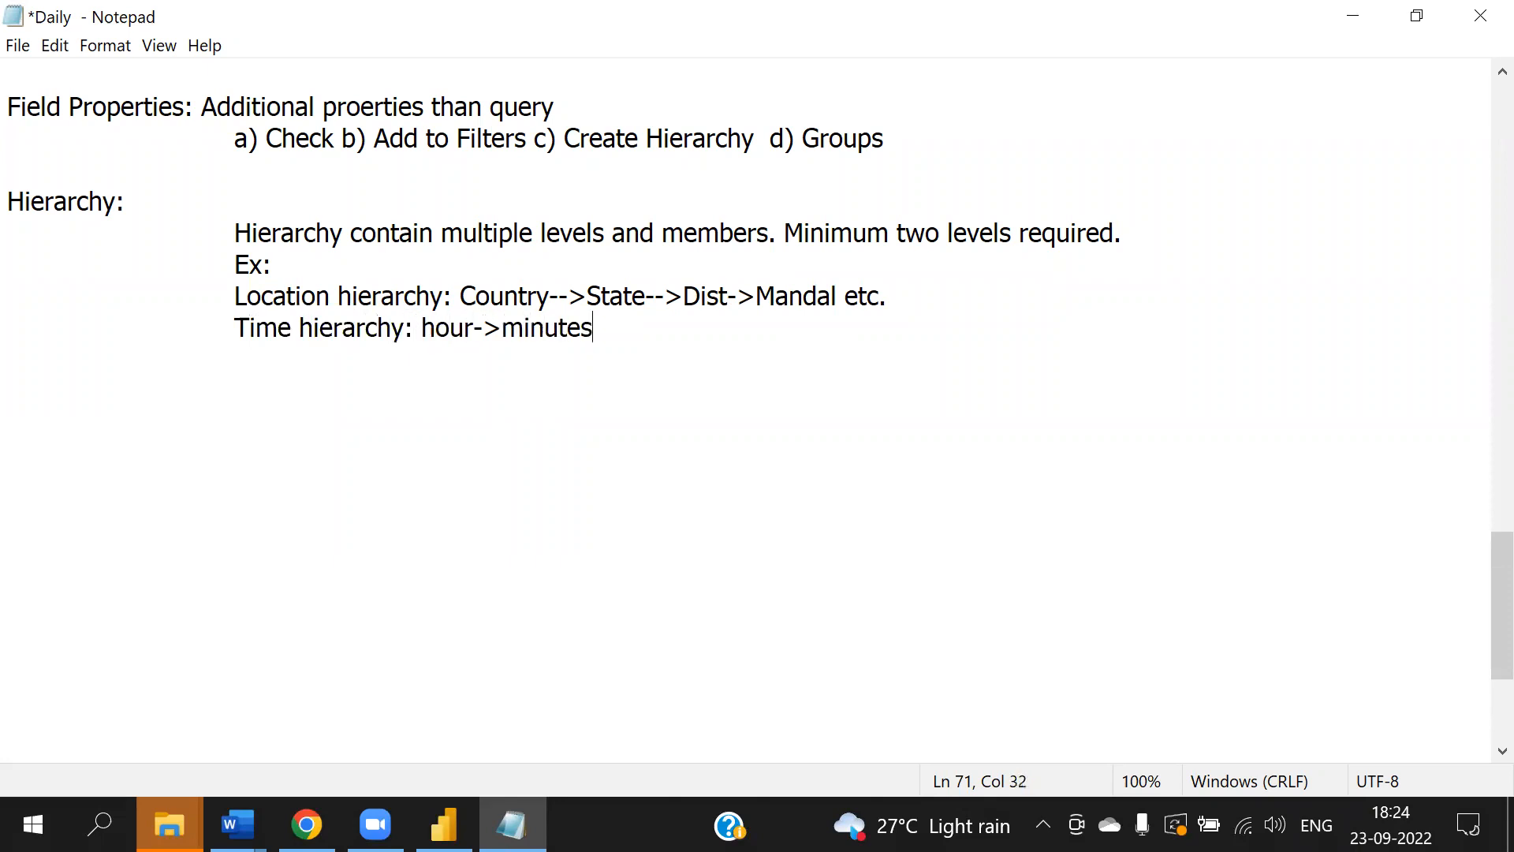
{"action": "type", "text": "-->second->millis"}
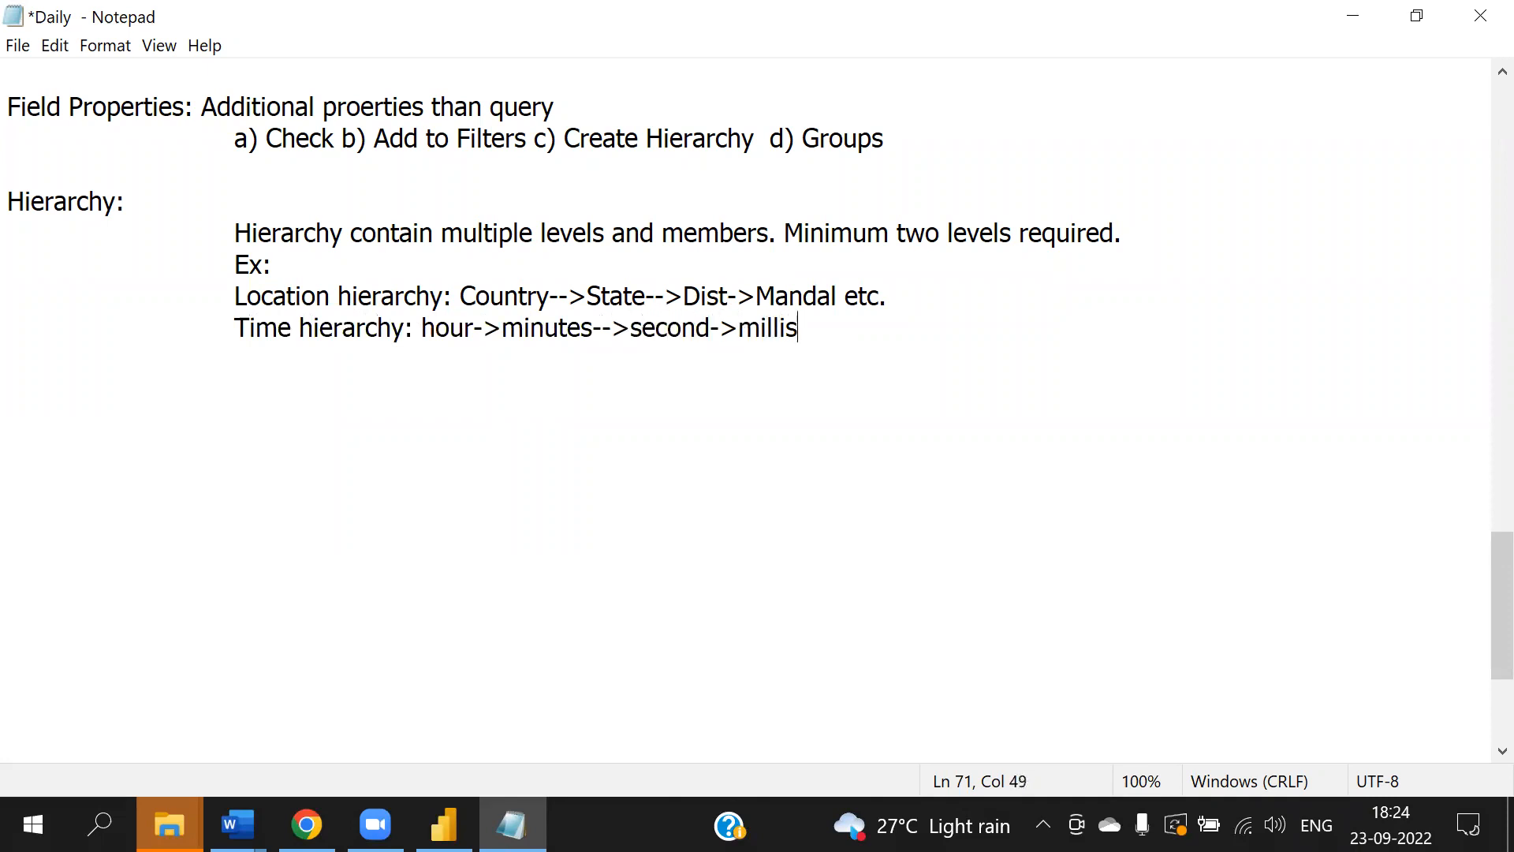
{"action": "type", "text": "econds"}
{"action": "key", "text": "Return"}
{"action": "key", "text": "Tab"}
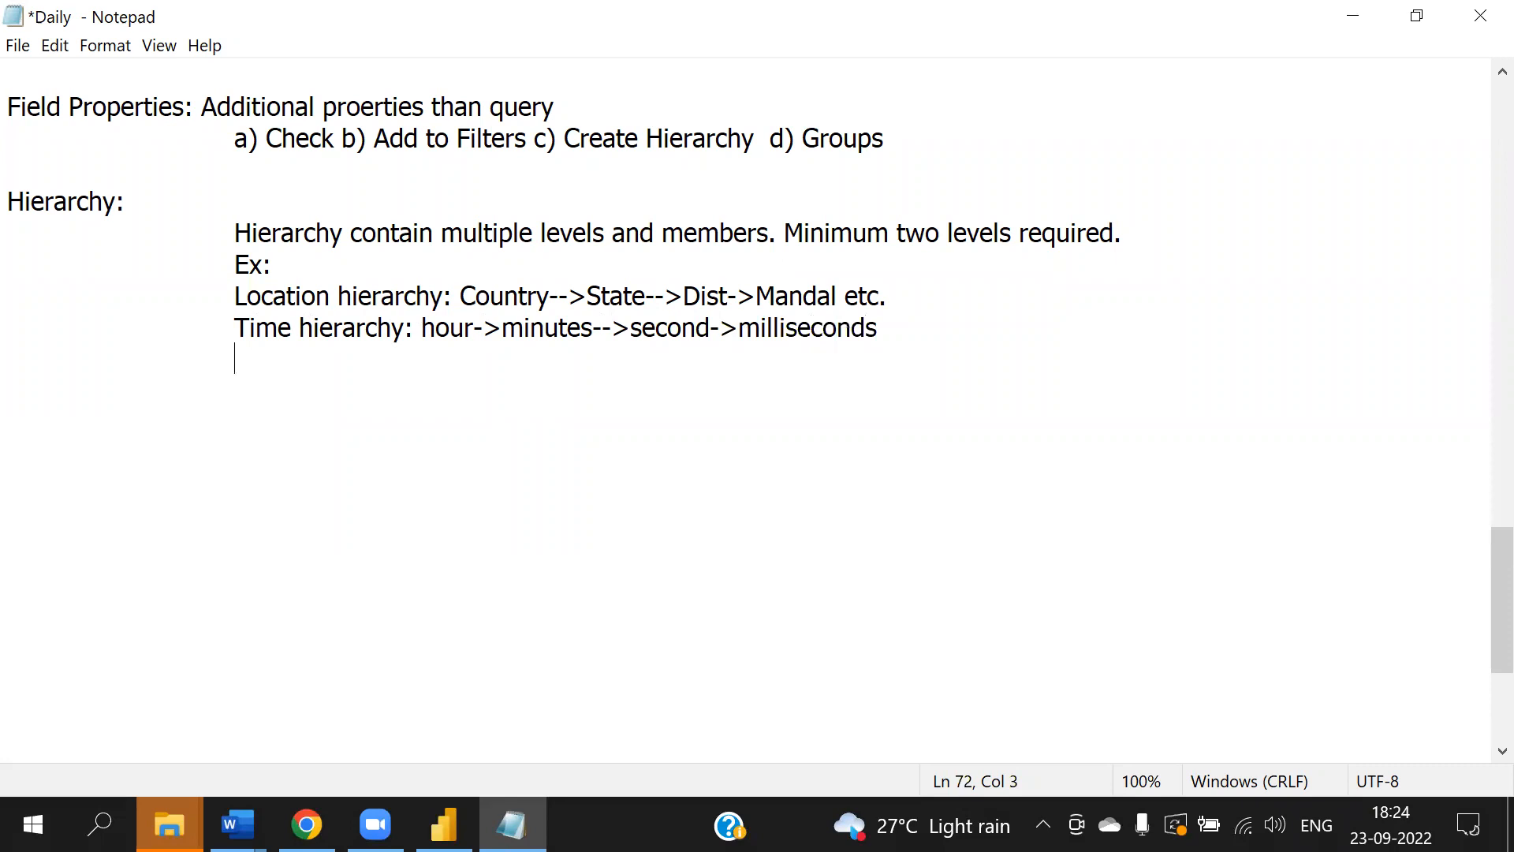
- Add the line "Date hierarchy: Year-->Semister-->Quarter-->Month->Fortnight-->Week->Day"
{"action": "type", "text": "a"}
{"action": "key", "text": "BackSpace"}
{"action": "type", "text": "Date hie"}
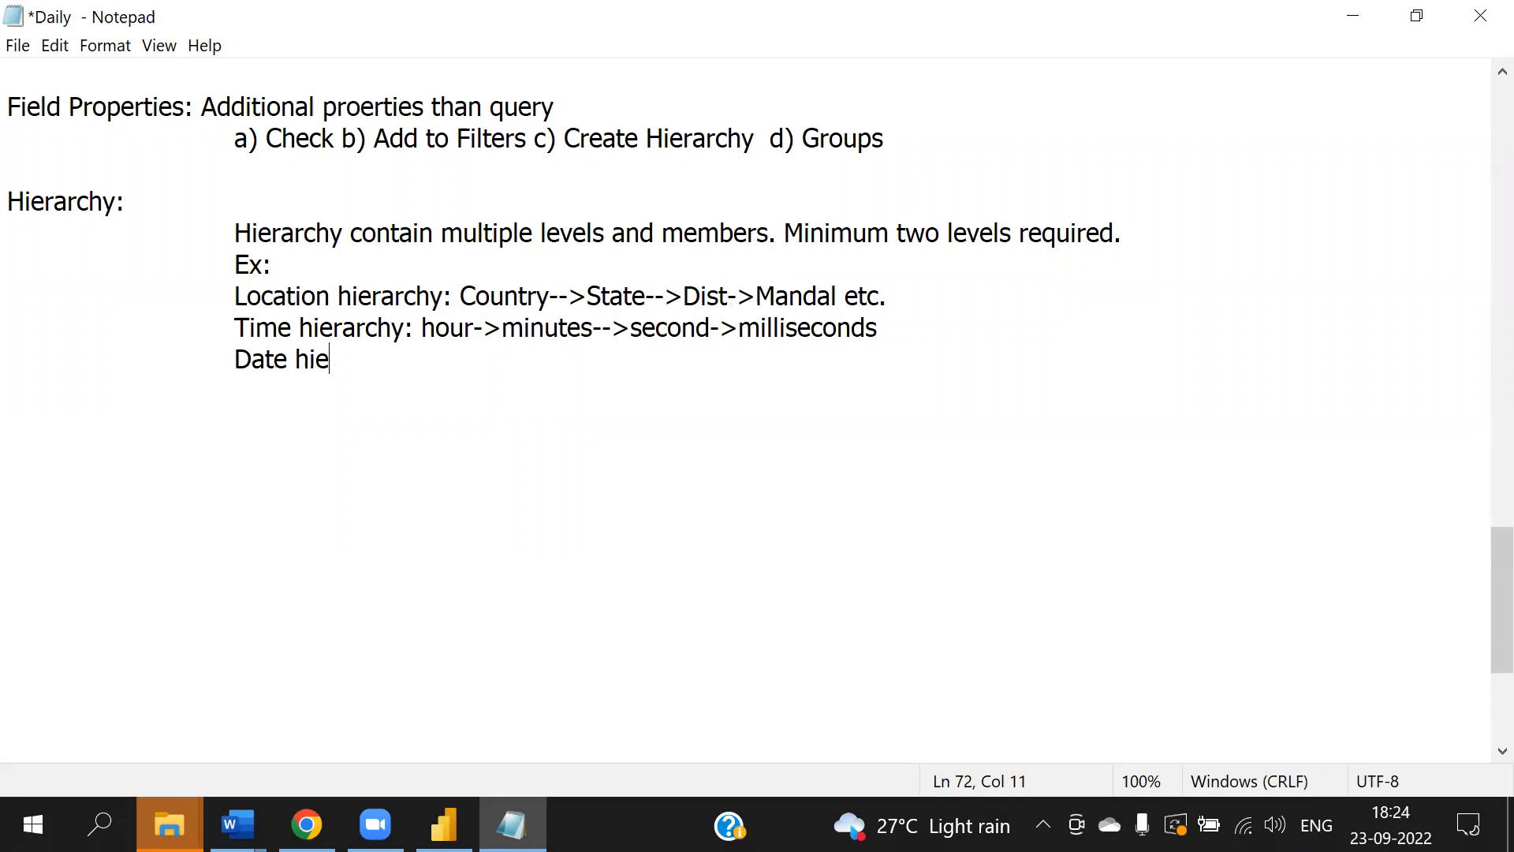
{"action": "type", "text": "rarchy: Y"}
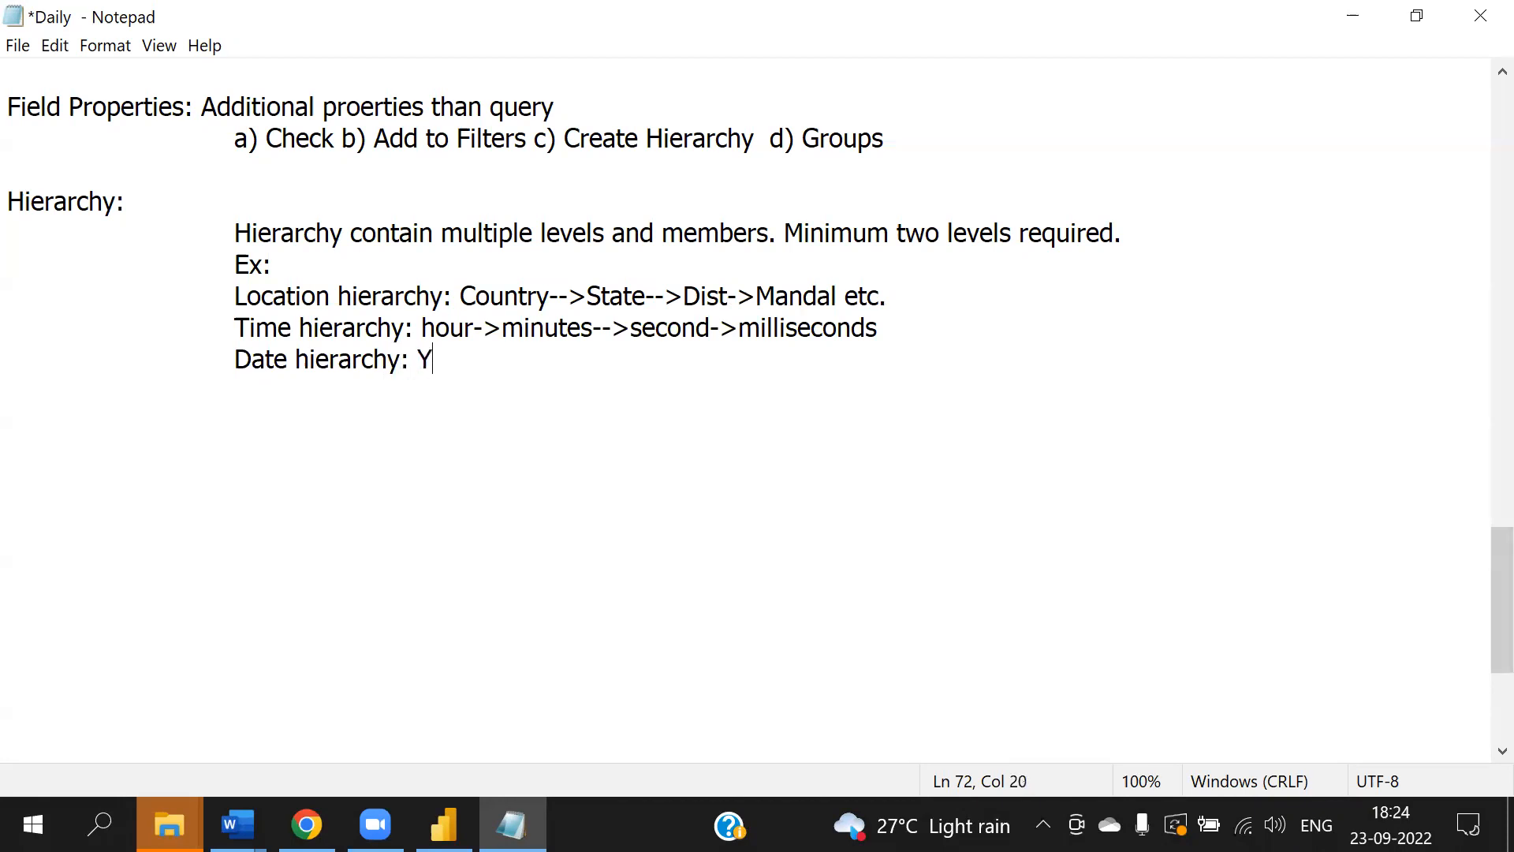
{"action": "type", "text": "ear-->Quarte"}
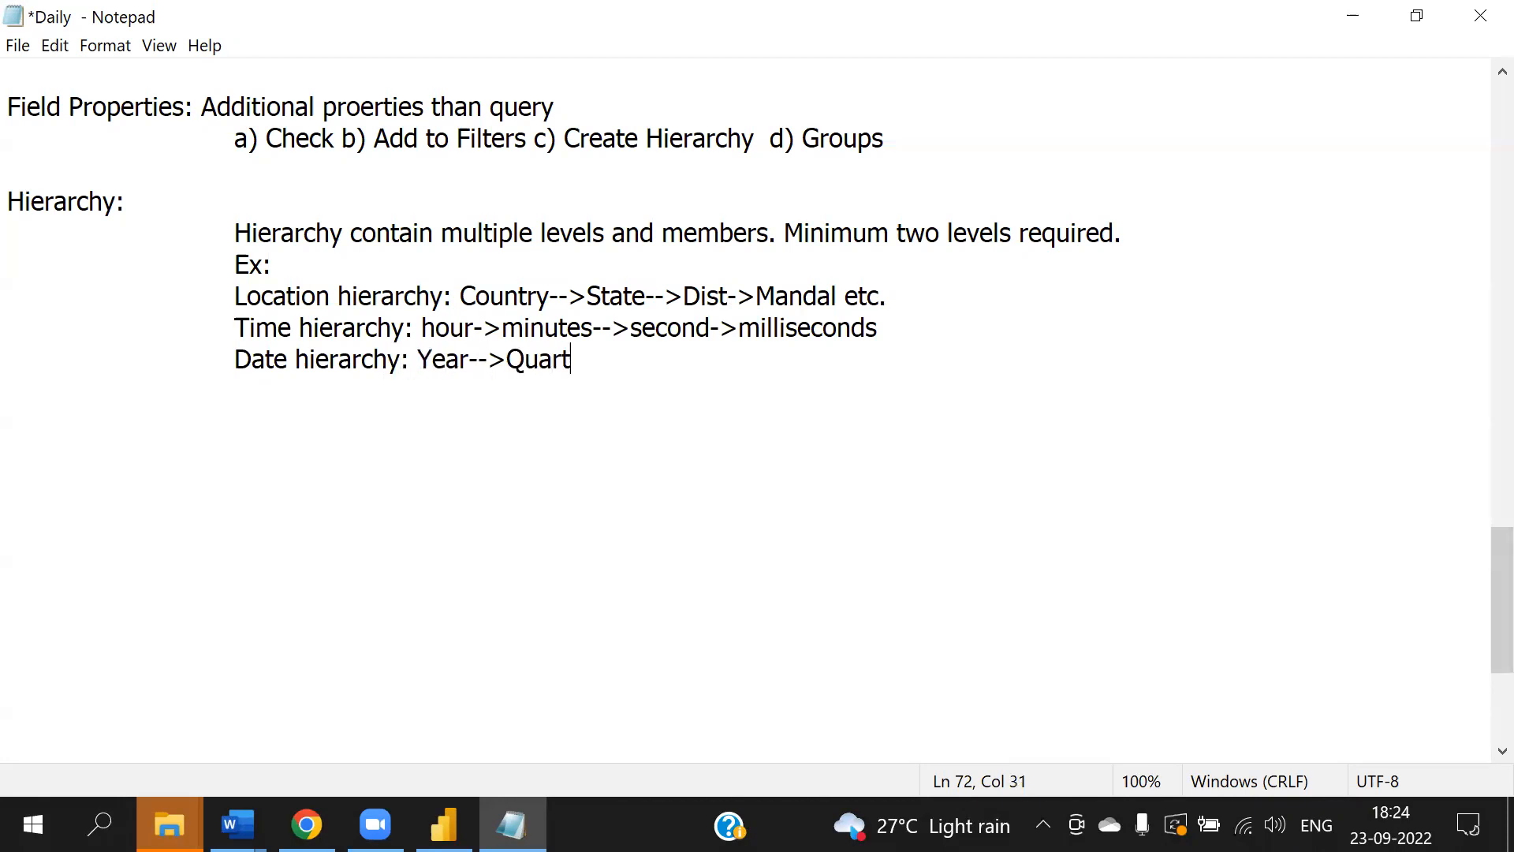
{"action": "key", "text": "BackSpace"}
{"action": "key", "text": "BackSpace"}
{"action": "key", "text": "BackSpace"}
{"action": "key", "text": "BackSpace"}
{"action": "key", "text": "BackSpace"}
{"action": "key", "text": "BackSpace"}
{"action": "type", "text": "Semi"}
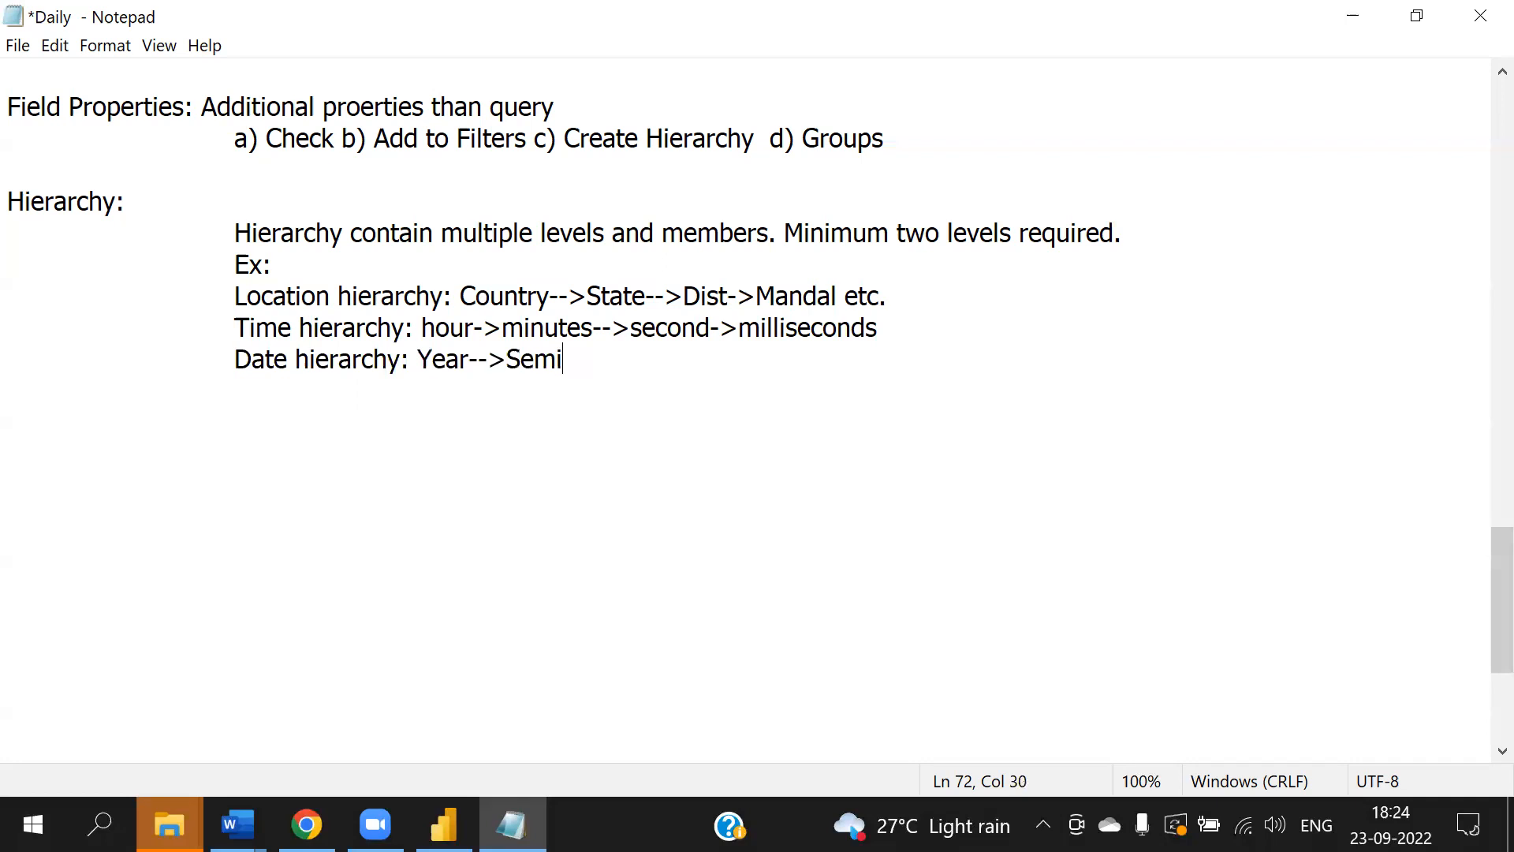
{"action": "type", "text": "ster-->Quarter-->"}
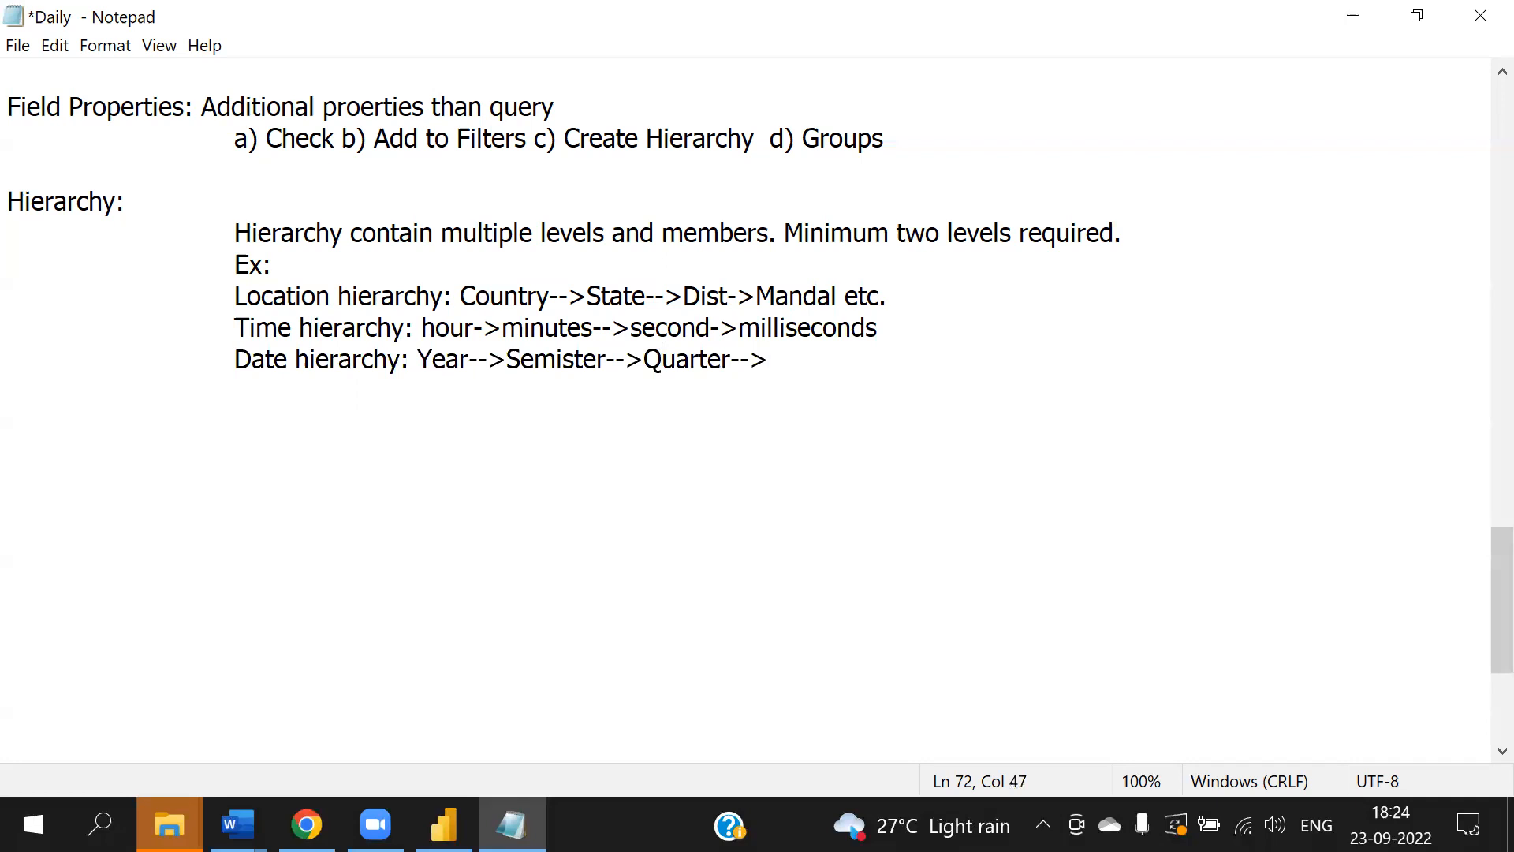
{"action": "type", "text": "Month->"}
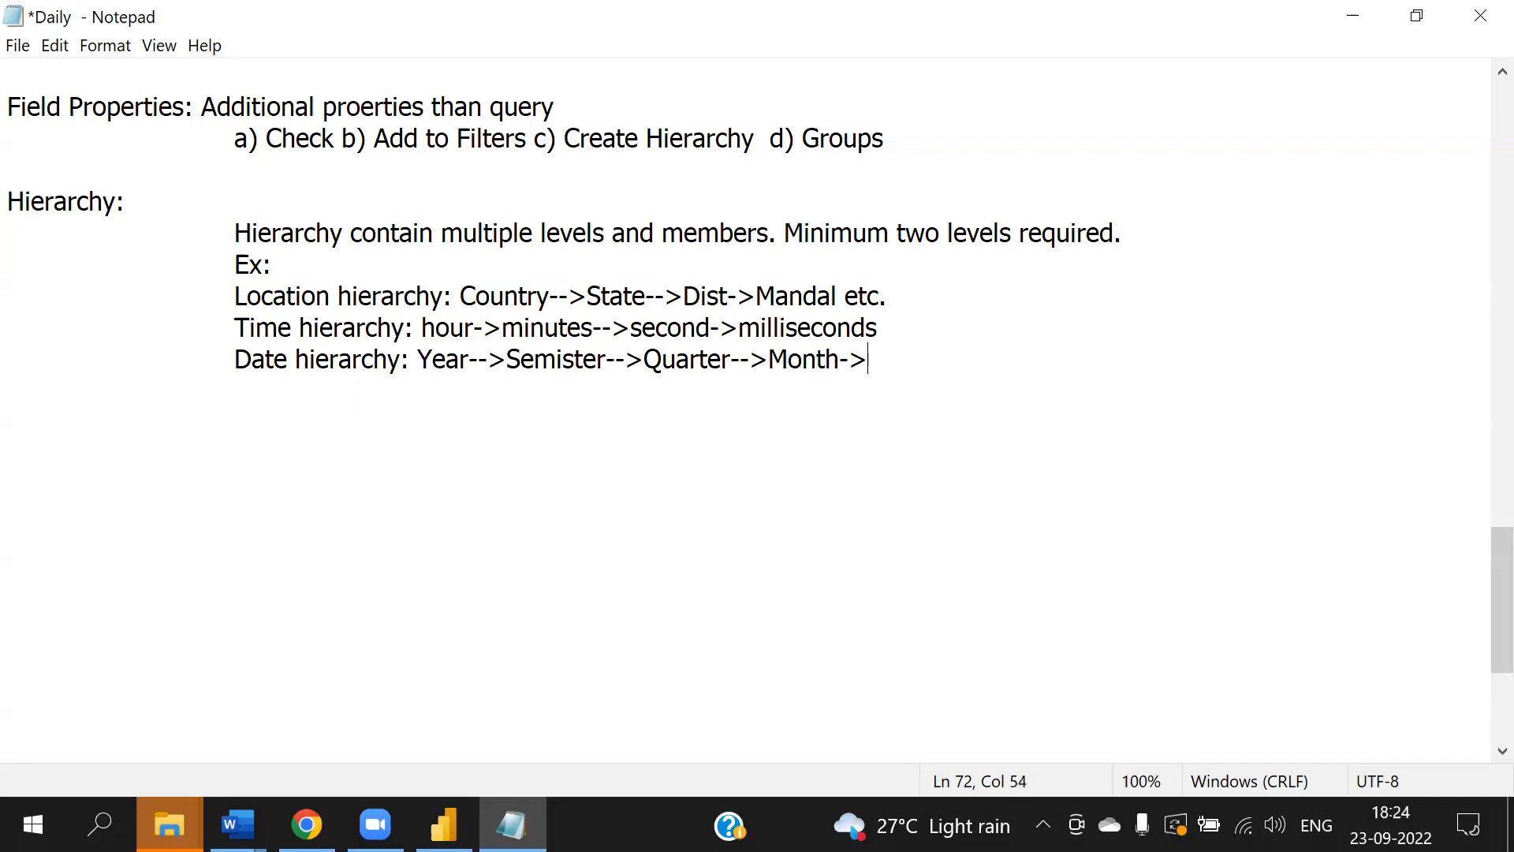
{"action": "type", "text": "FOr"}
{"action": "key", "text": "BackSpace"}
{"action": "type", "text": "ortnight-->Week->Day"}
{"action": "key", "text": "Return"}
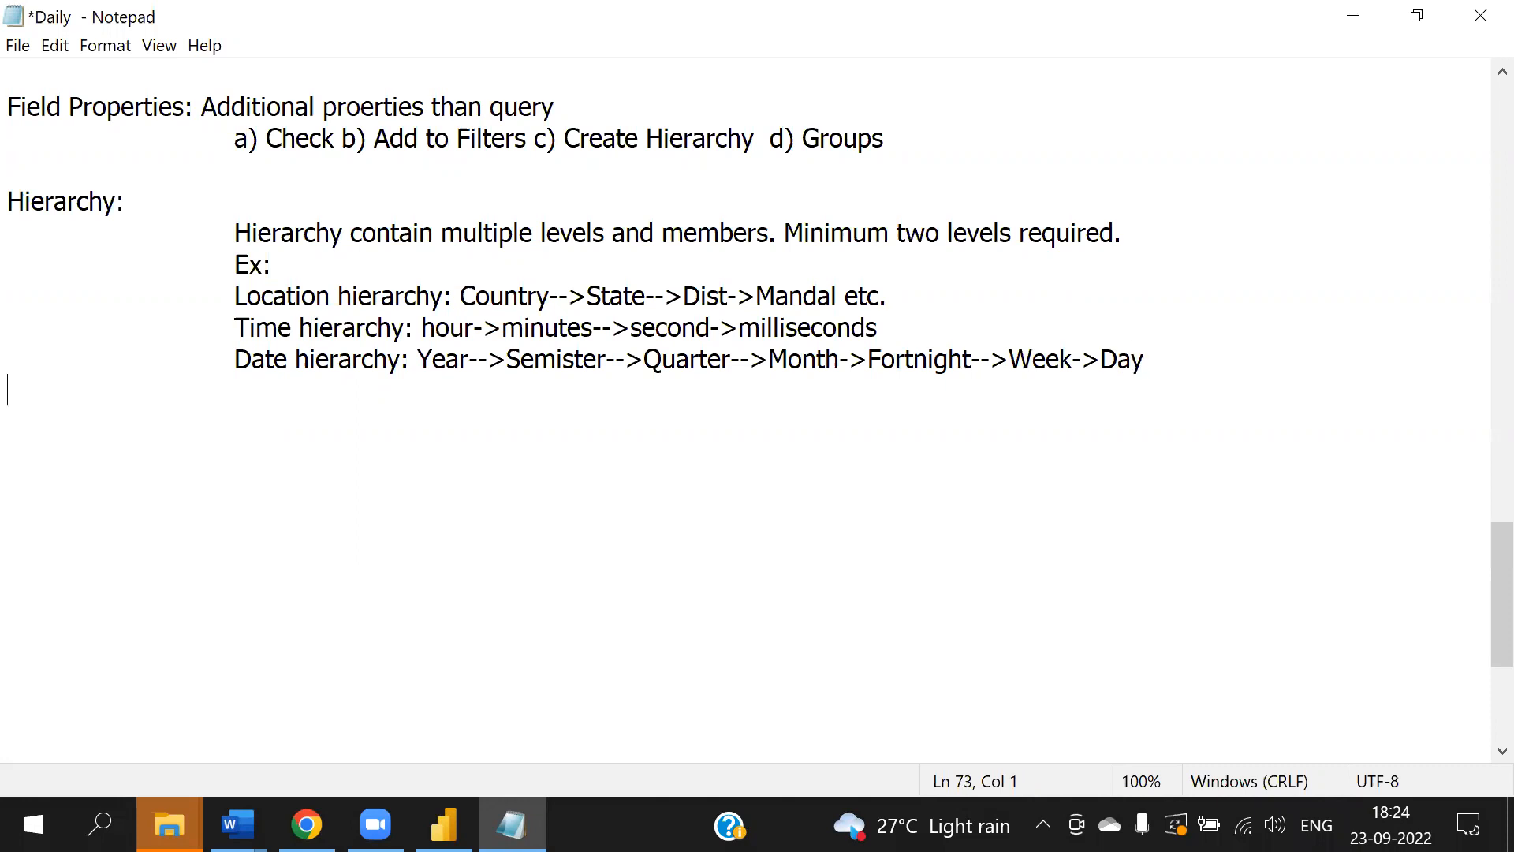
- Add the line "Product hierarchy: Product Category-->Product Sub Category-> Product"
{"action": "type", "text": "Product"}
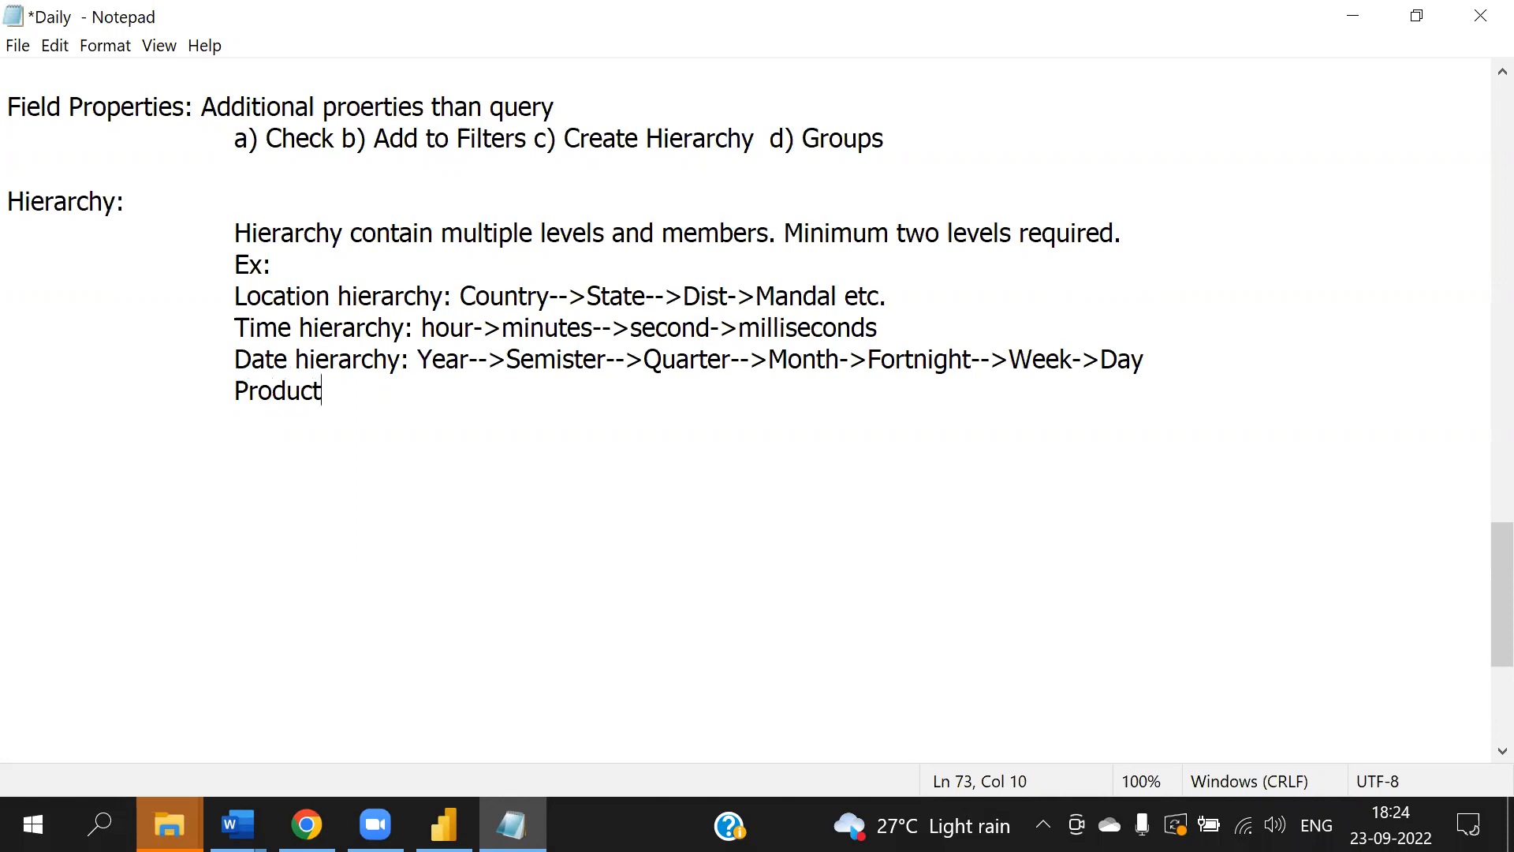
{"action": "type", "text": "hierarchy: Pro"}
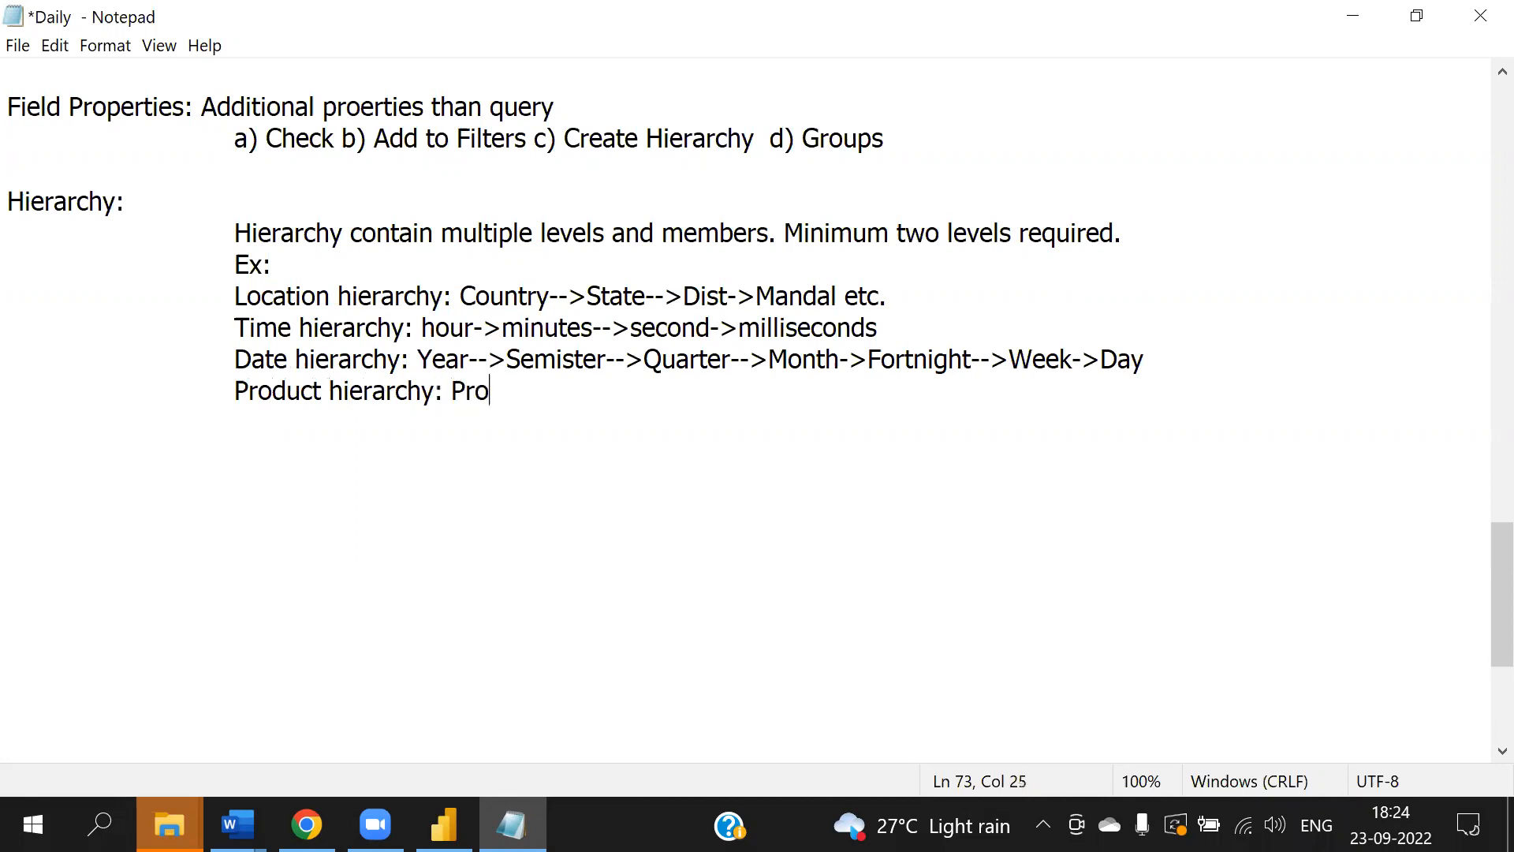
{"action": "type", "text": "duct Category"}
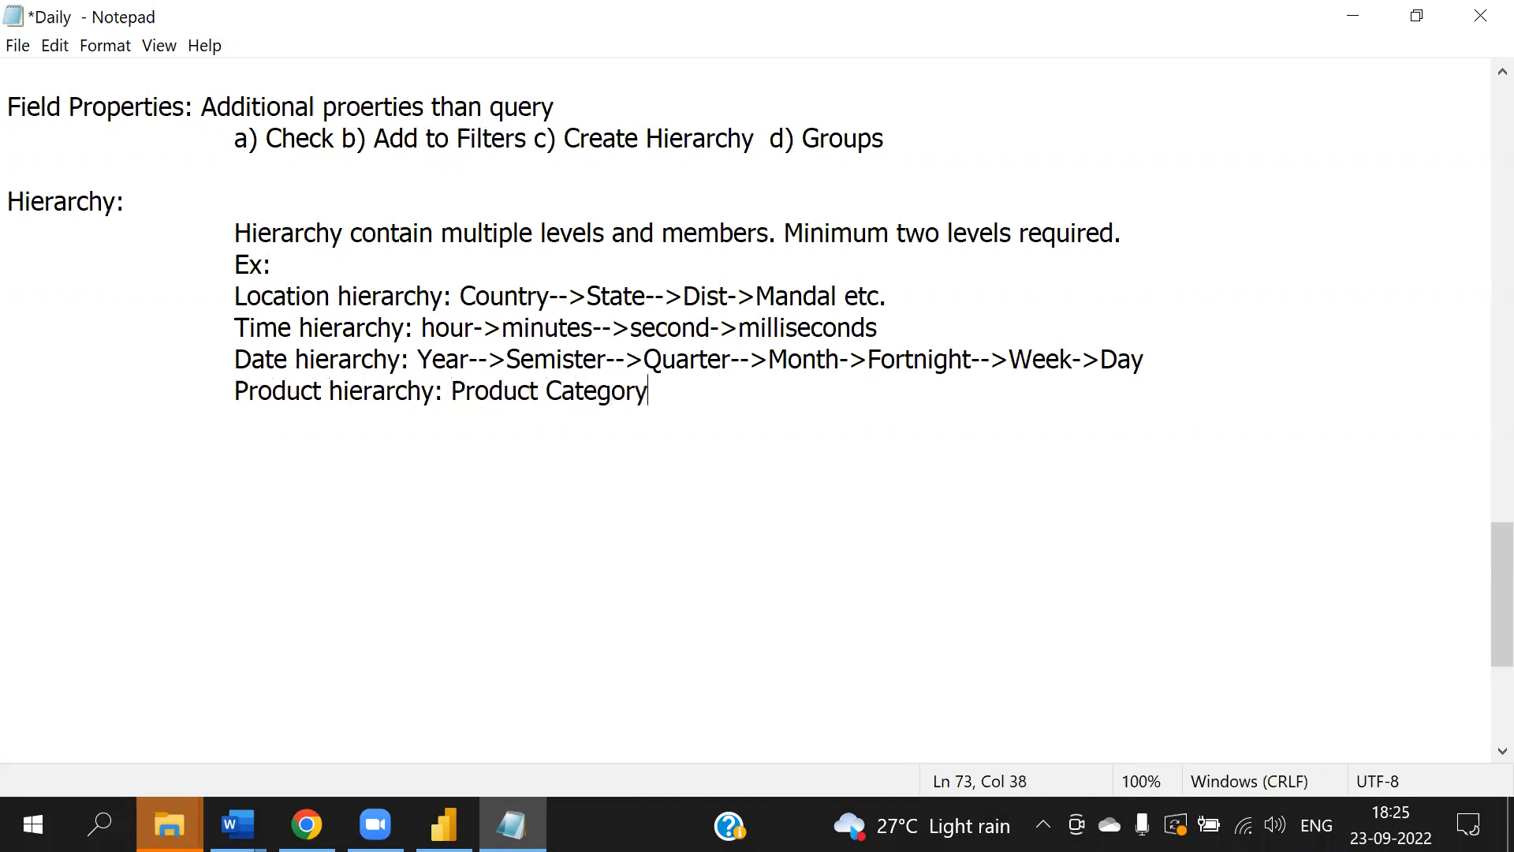
{"action": "type", "text": "-->Product Sub Cate"}
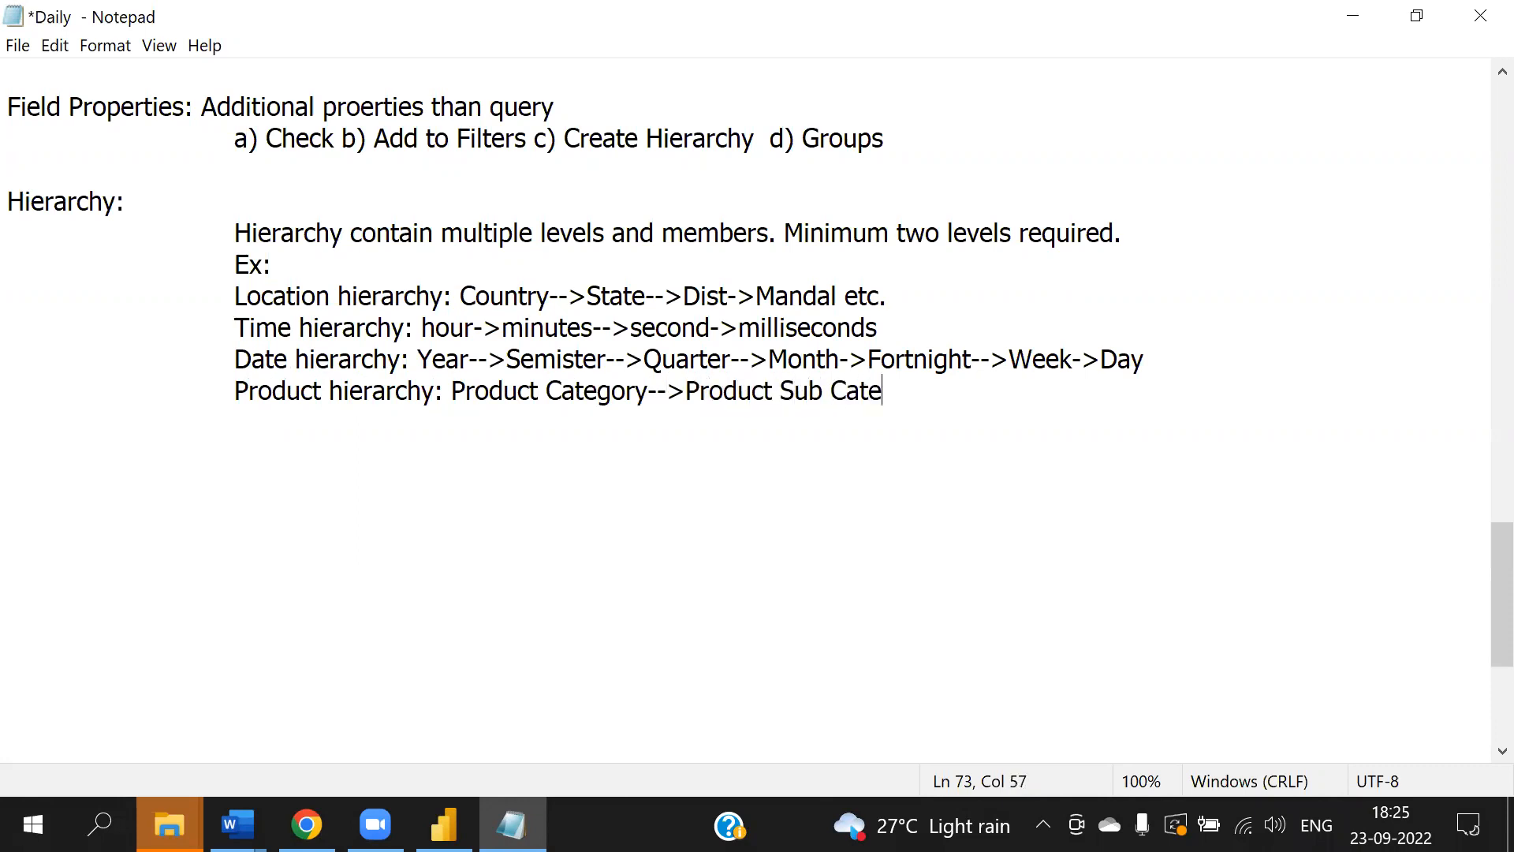
{"action": "type", "text": "gory-> Product"}
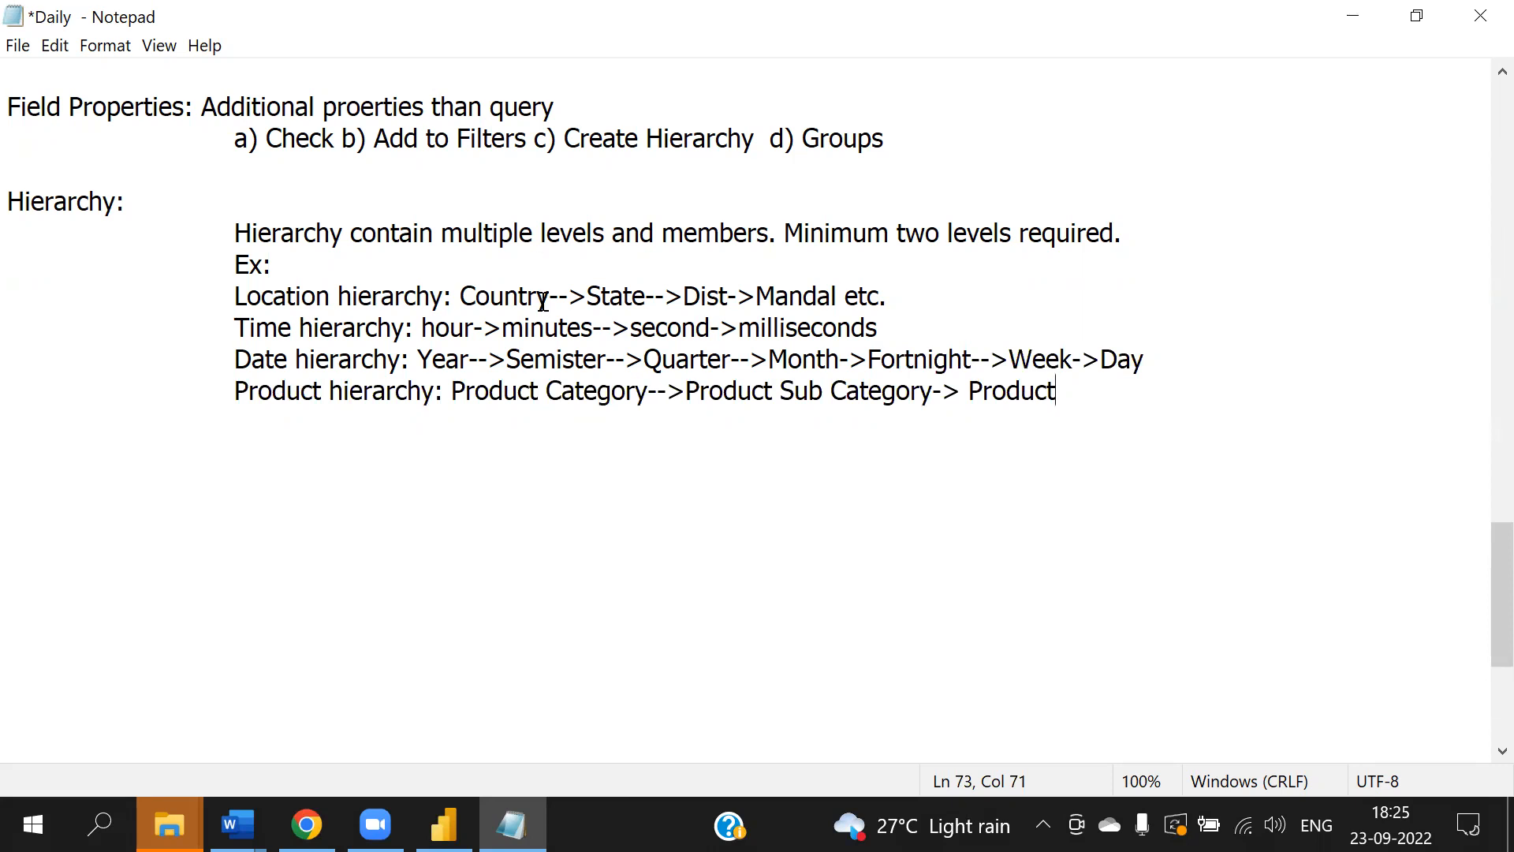
- Add an "Adv:" heading with the item "a) Eady drill down and drill up"
{"action": "key", "text": "Return"}
{"action": "key", "text": "Tab"}
{"action": "key", "text": "Tab"}
{"action": "key", "text": "Return"}
{"action": "type", "text": "Adv:"}
{"action": "key", "text": "Return"}
{"action": "type", "text": "a"}
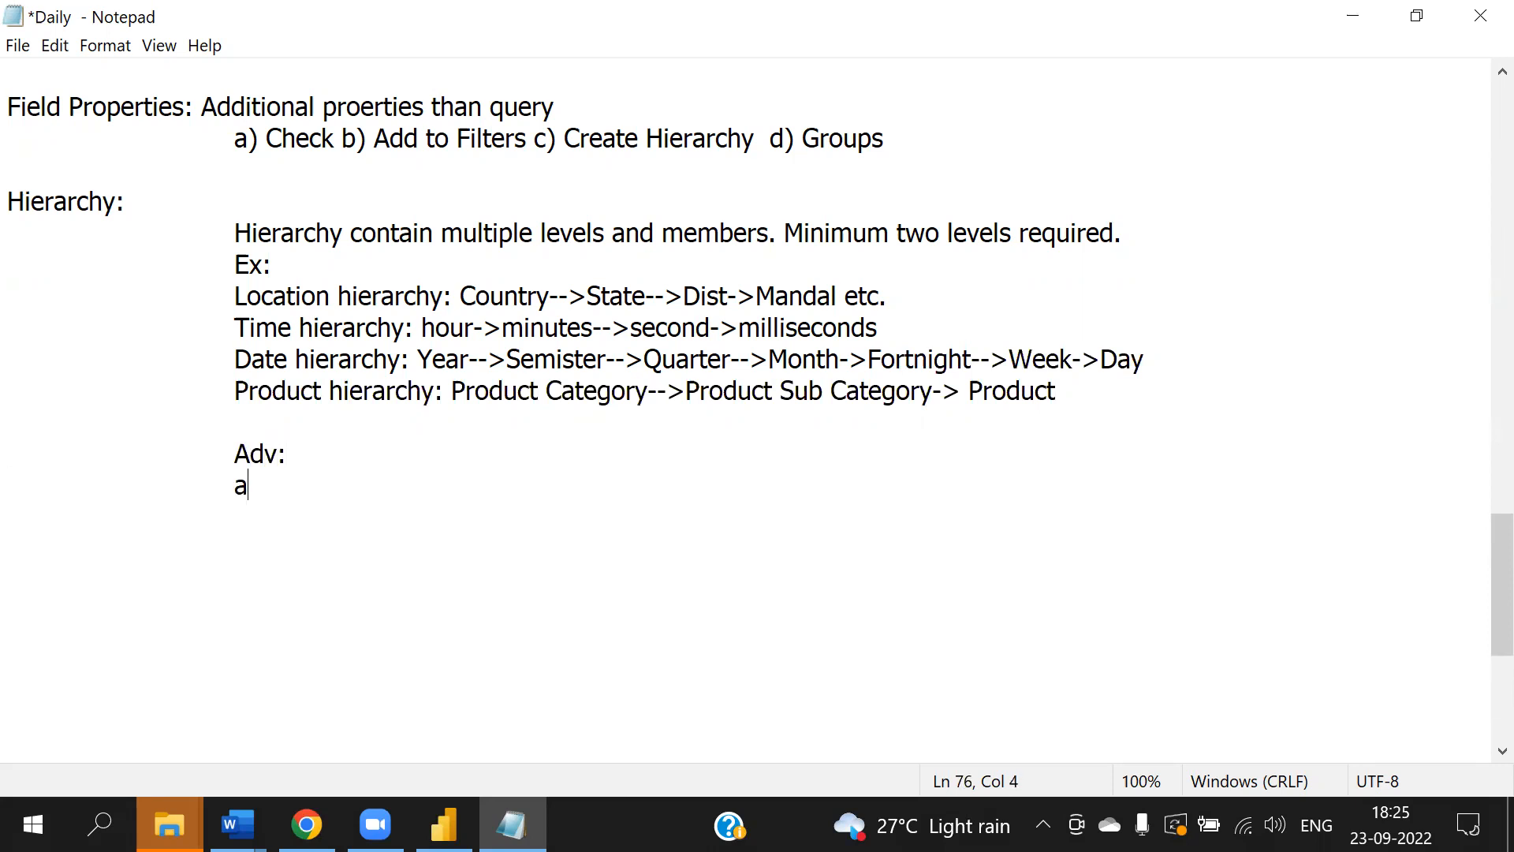
{"action": "type", "text": ") Eady drill"}
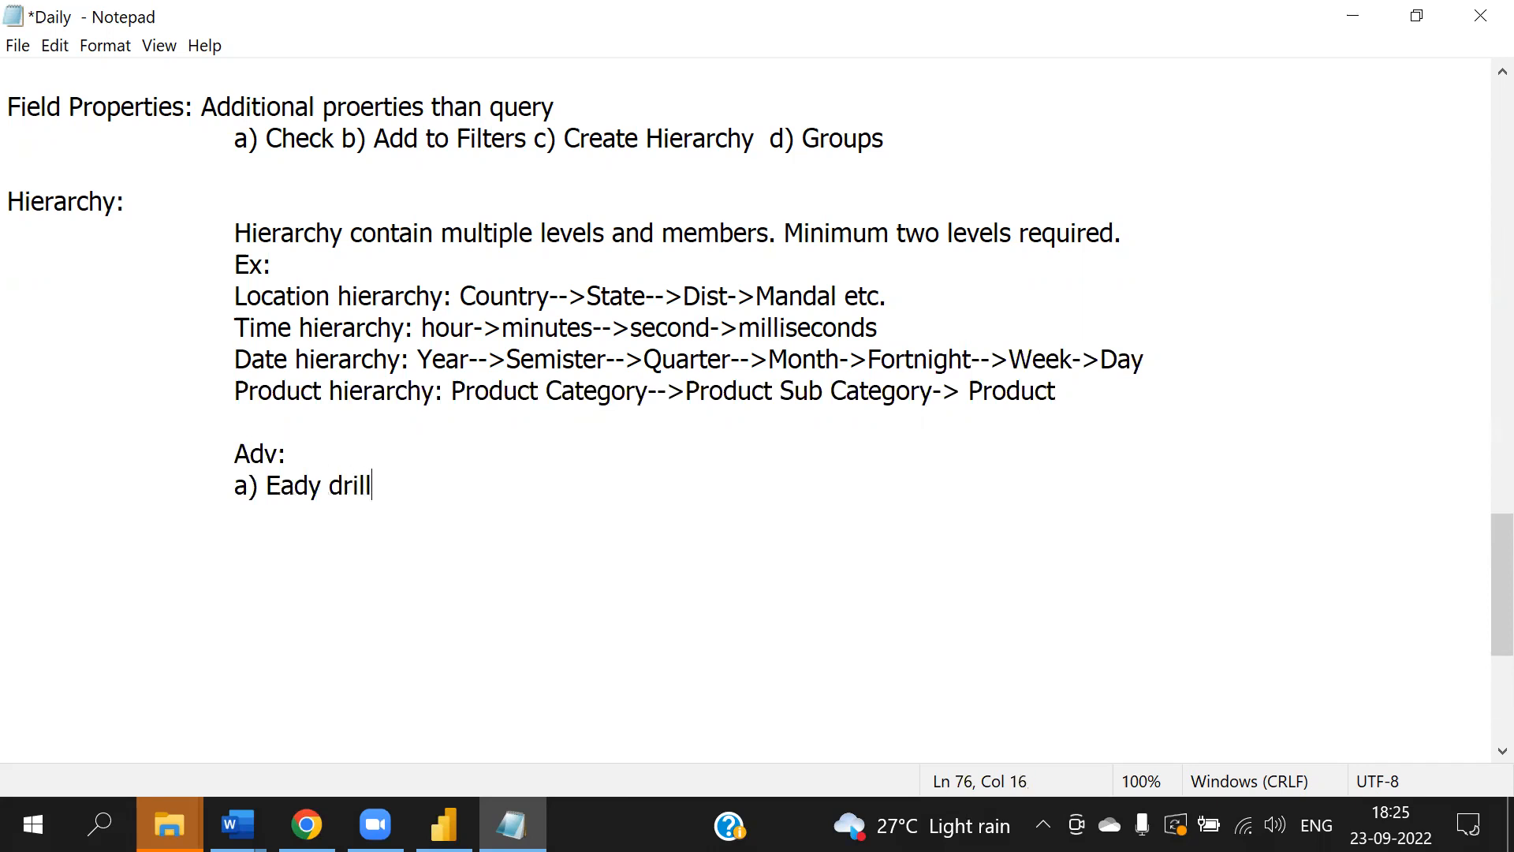
{"action": "type", "text": " down and drill up"}
- Add the item "b) Better aggregations" and save the notes
{"action": "key", "text": "Return"}
{"action": "key", "text": "Tab"}
{"action": "type", "text": "b) B"}
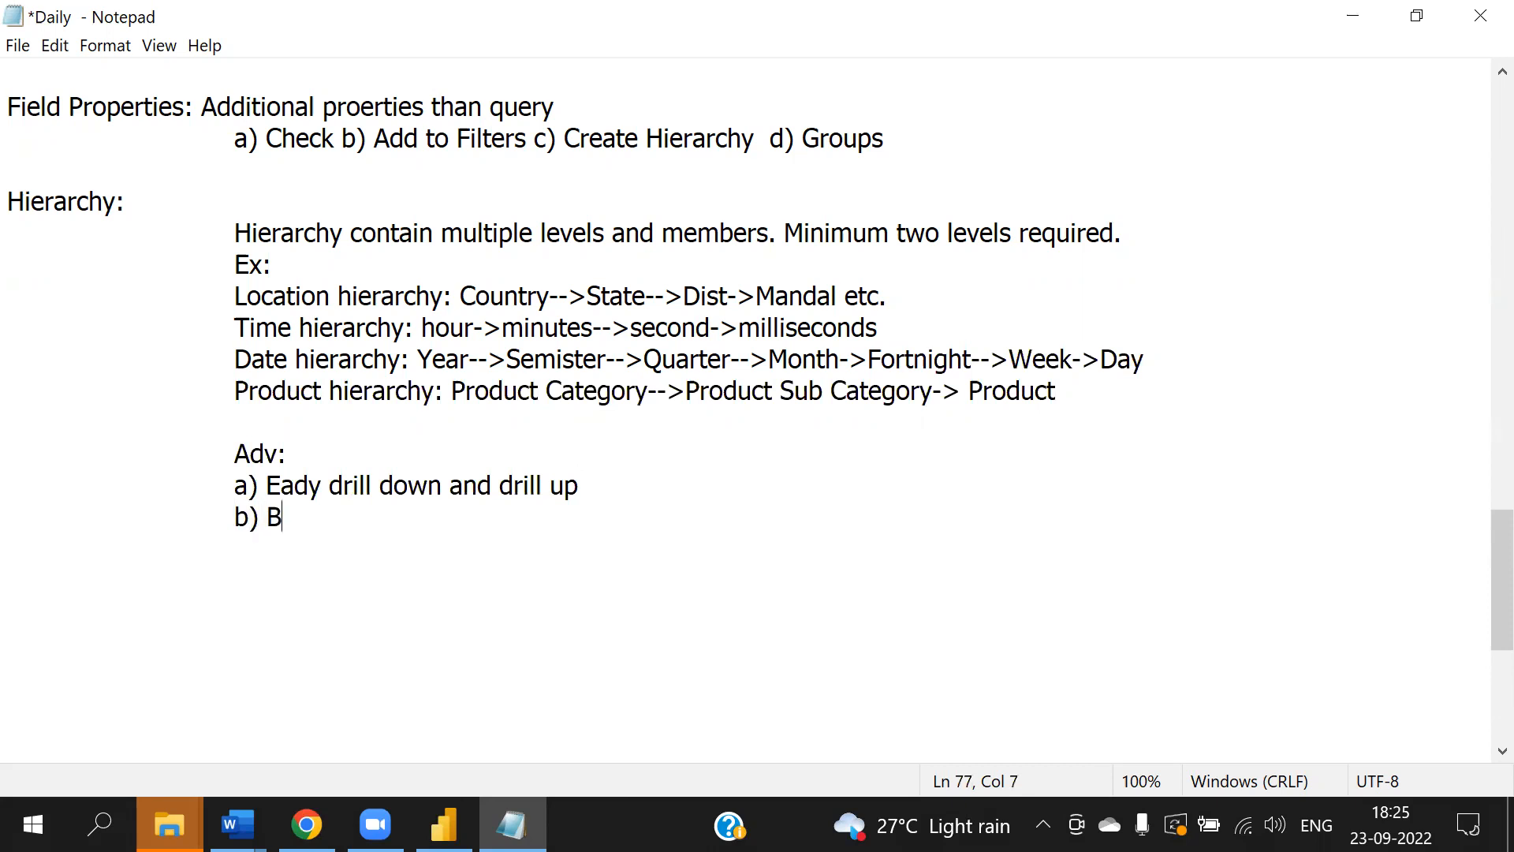
{"action": "type", "text": "etter aggregations"}
{"action": "key", "text": "alt+f"}
{"action": "key", "text": "s"}
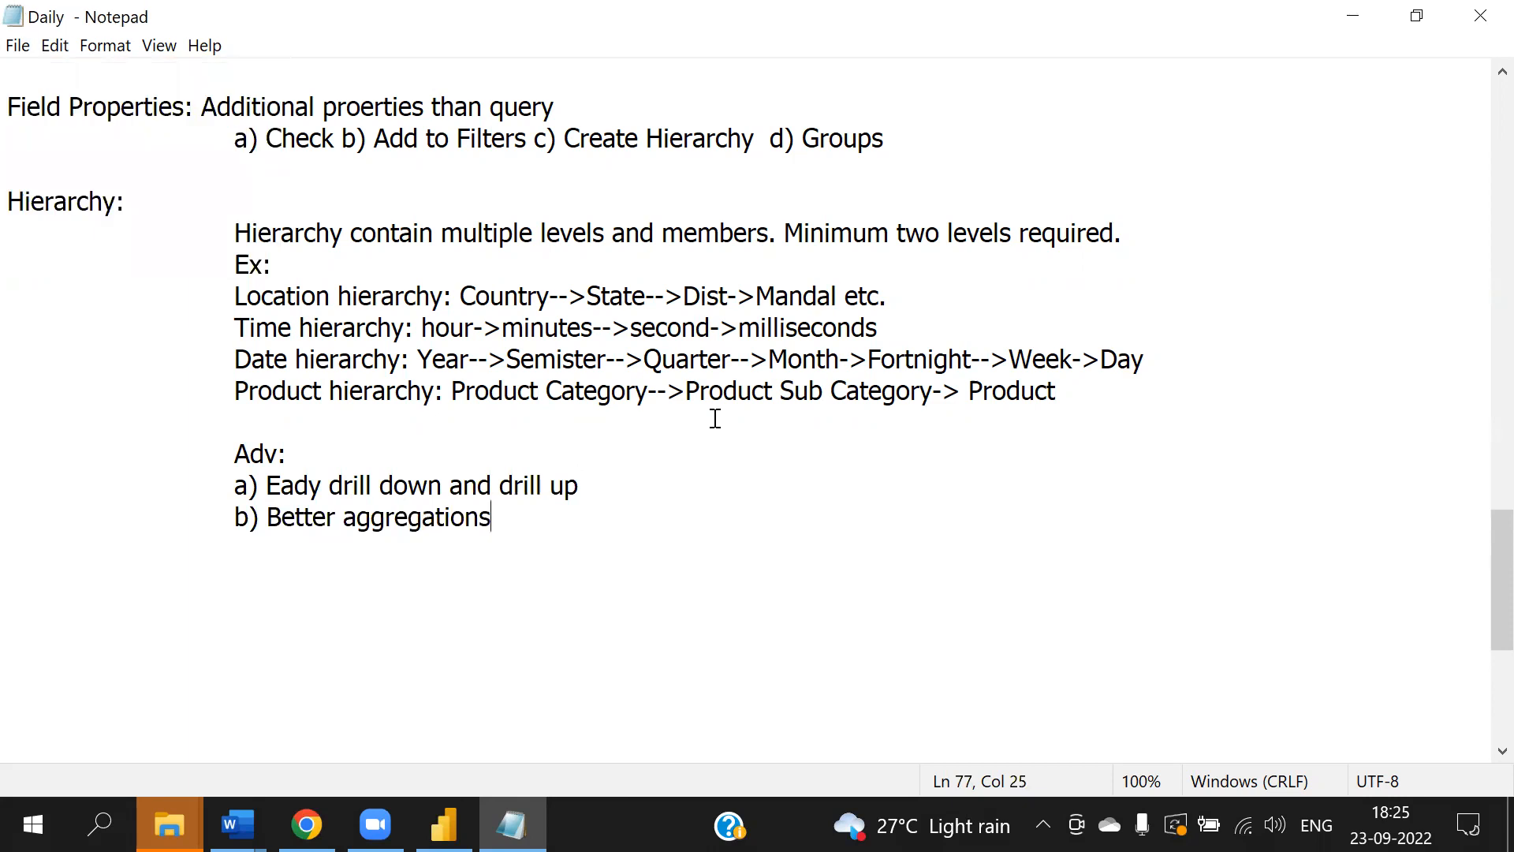
- Correct "Eady" to "Easy" in the advantages item and save the notes
{"action": "left_click", "coordinate": [304, 489]}
{"action": "key", "text": "BackSpace"}
{"action": "type", "text": "s"}
{"action": "key", "text": "ctrl+s"}
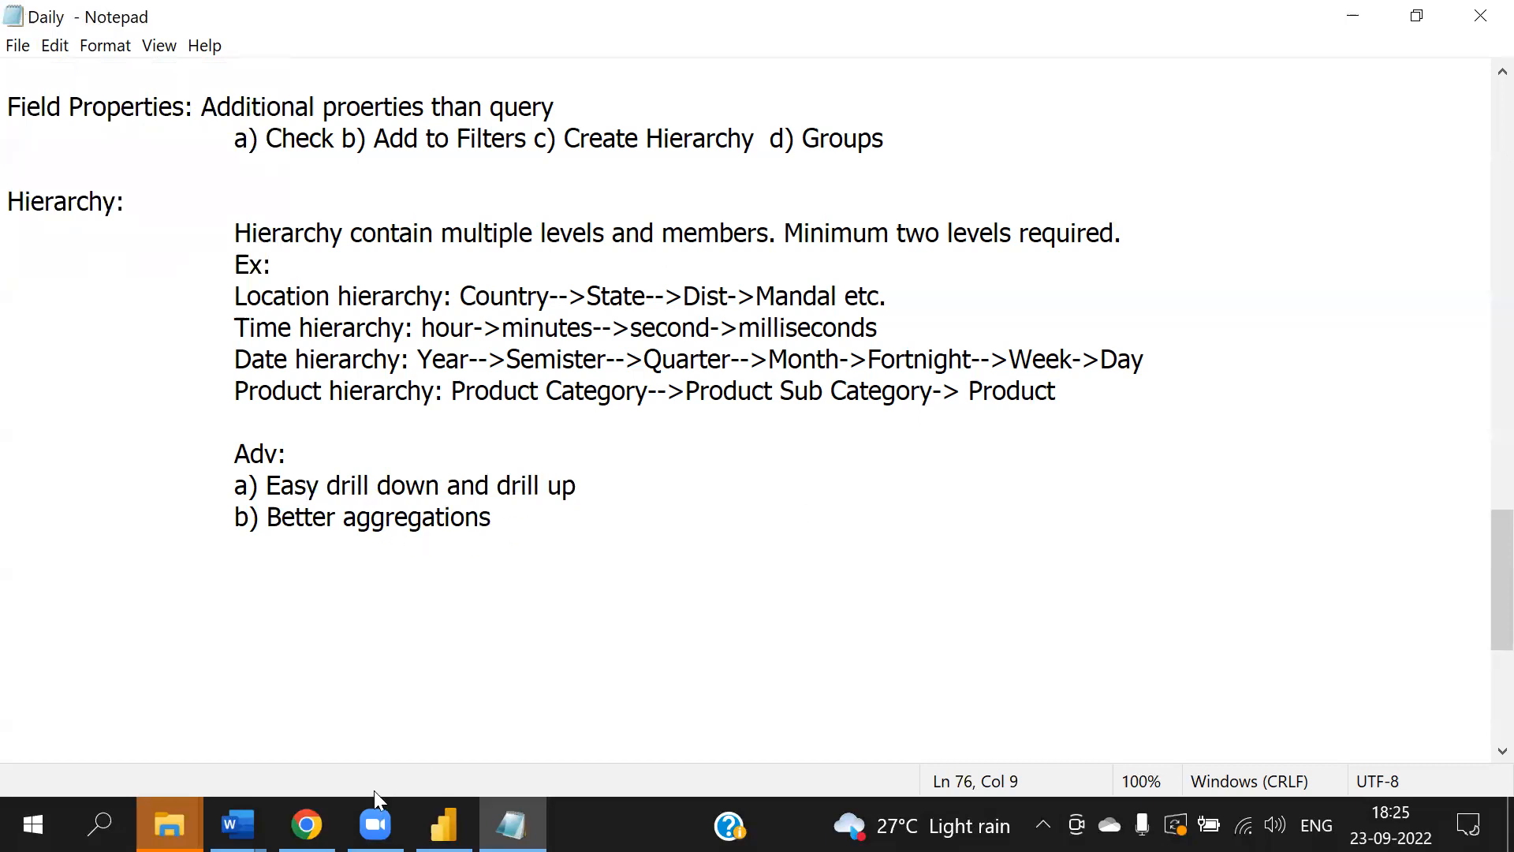
- Switch to Power BI, collapse the Visualizations pane, and create a hierarchy from the DimLocation State field
{"action": "left_click", "coordinate": [444, 824]}
{"action": "left_click", "coordinate": [886, 581]}
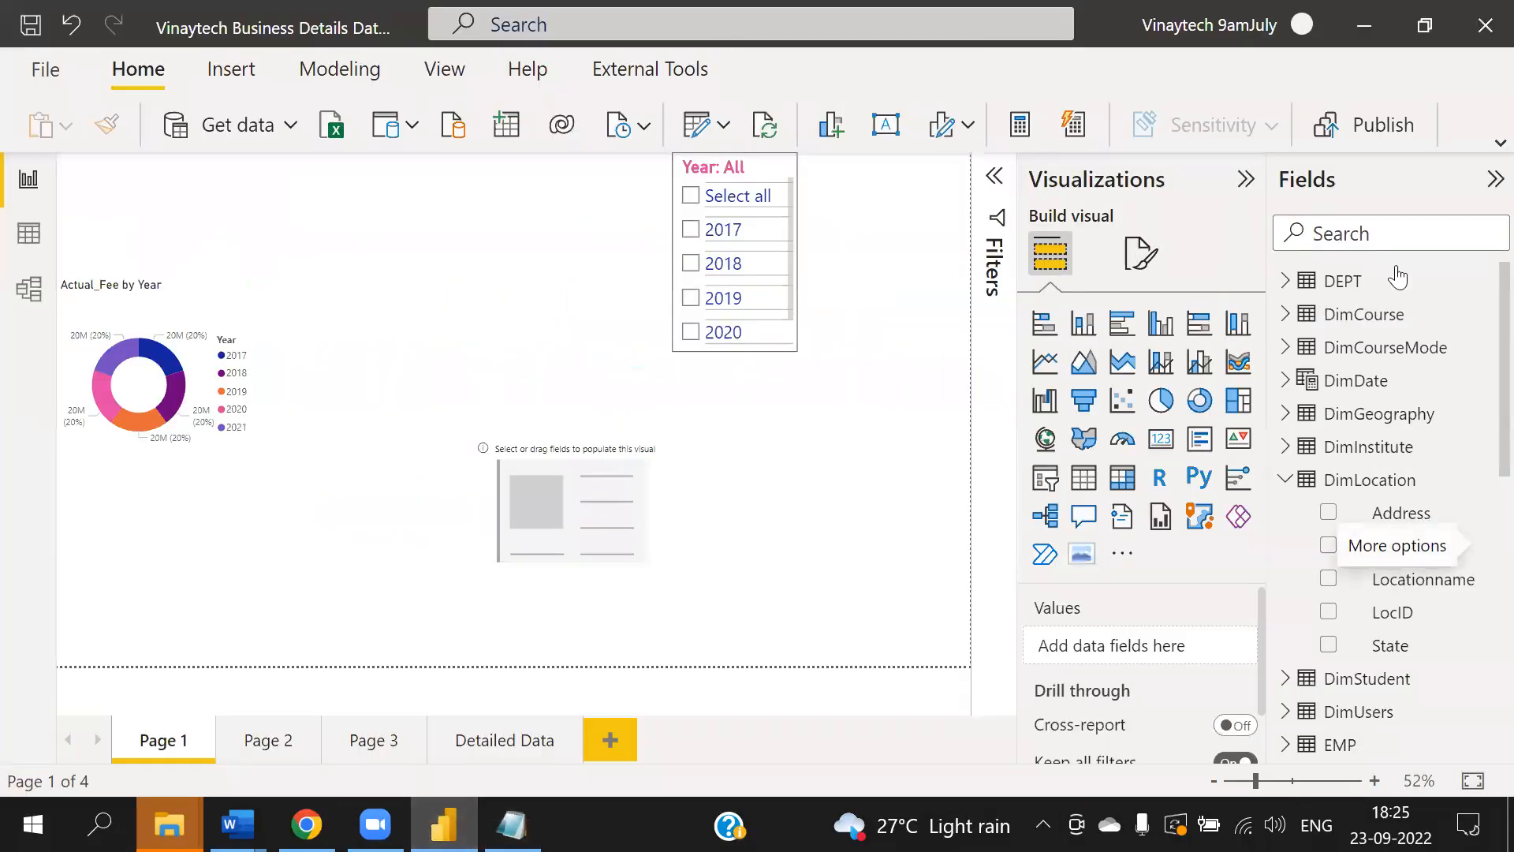
{"action": "left_click", "coordinate": [1244, 184]}
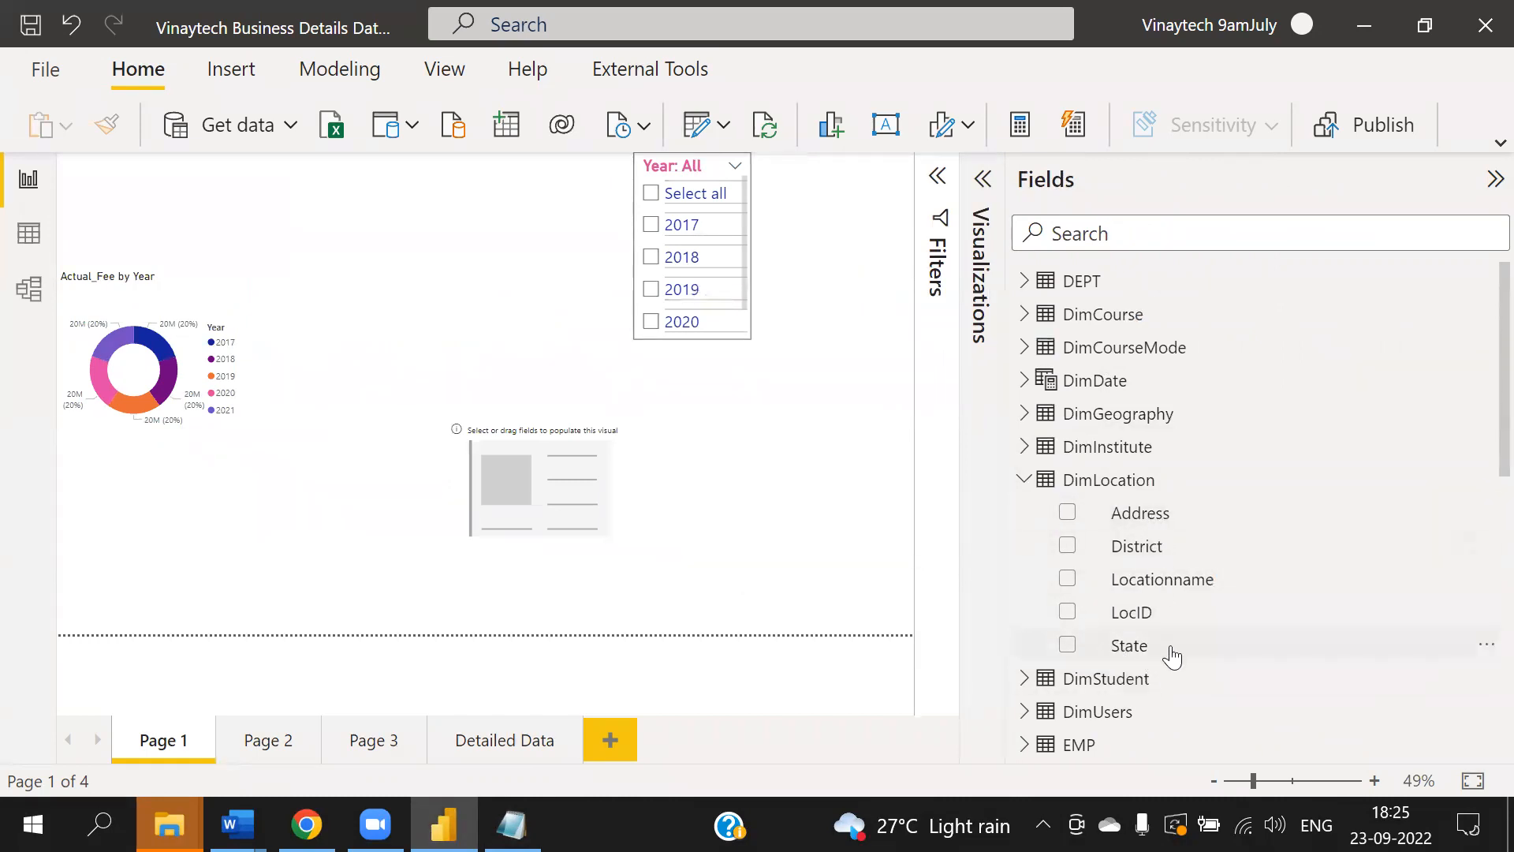
{"action": "left_click", "coordinate": [1486, 645]}
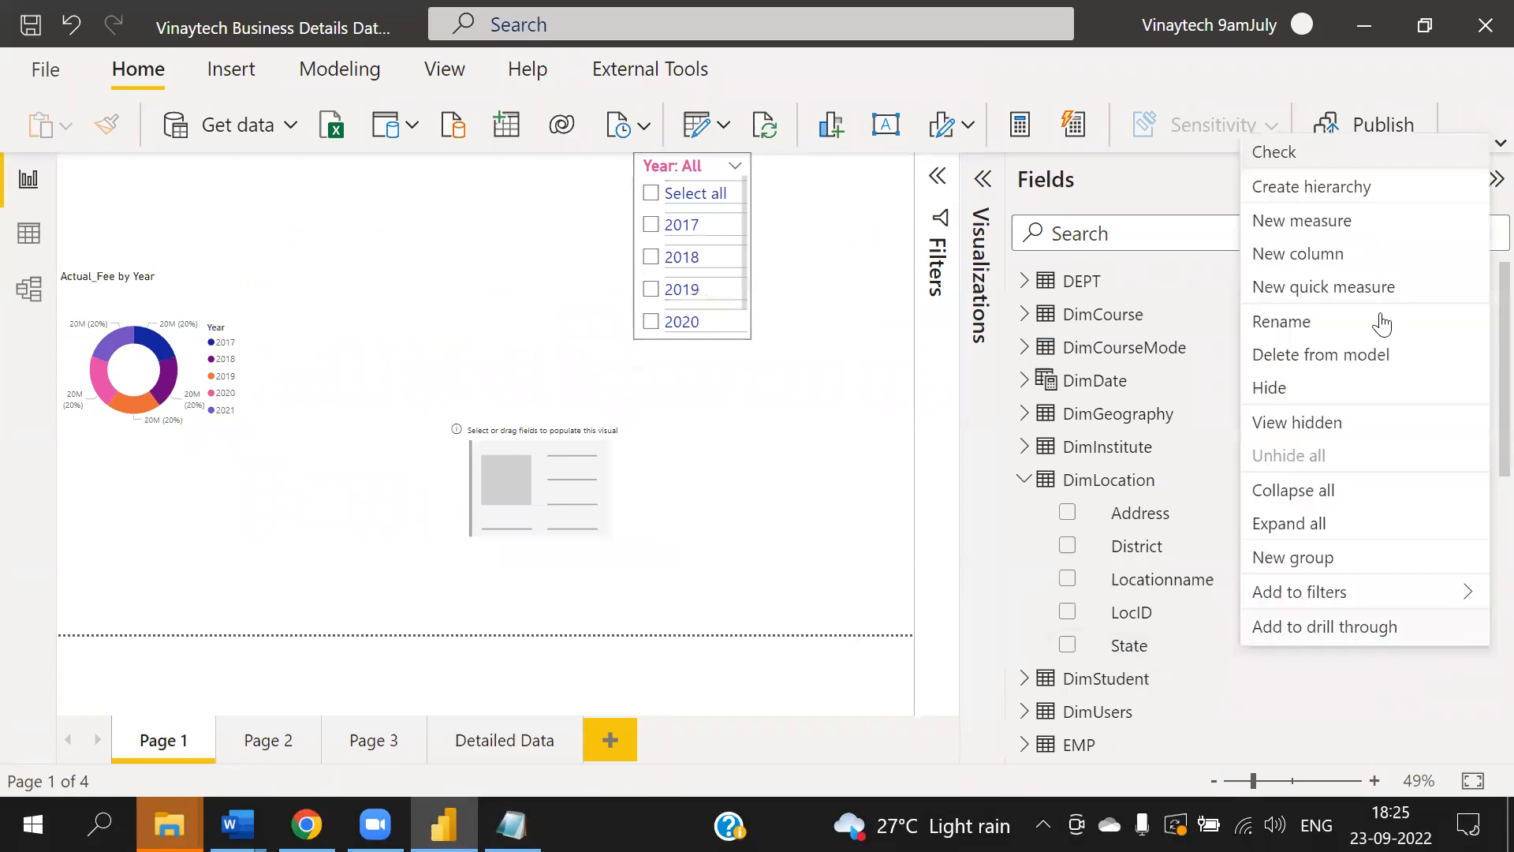
{"action": "left_click", "coordinate": [1338, 201]}
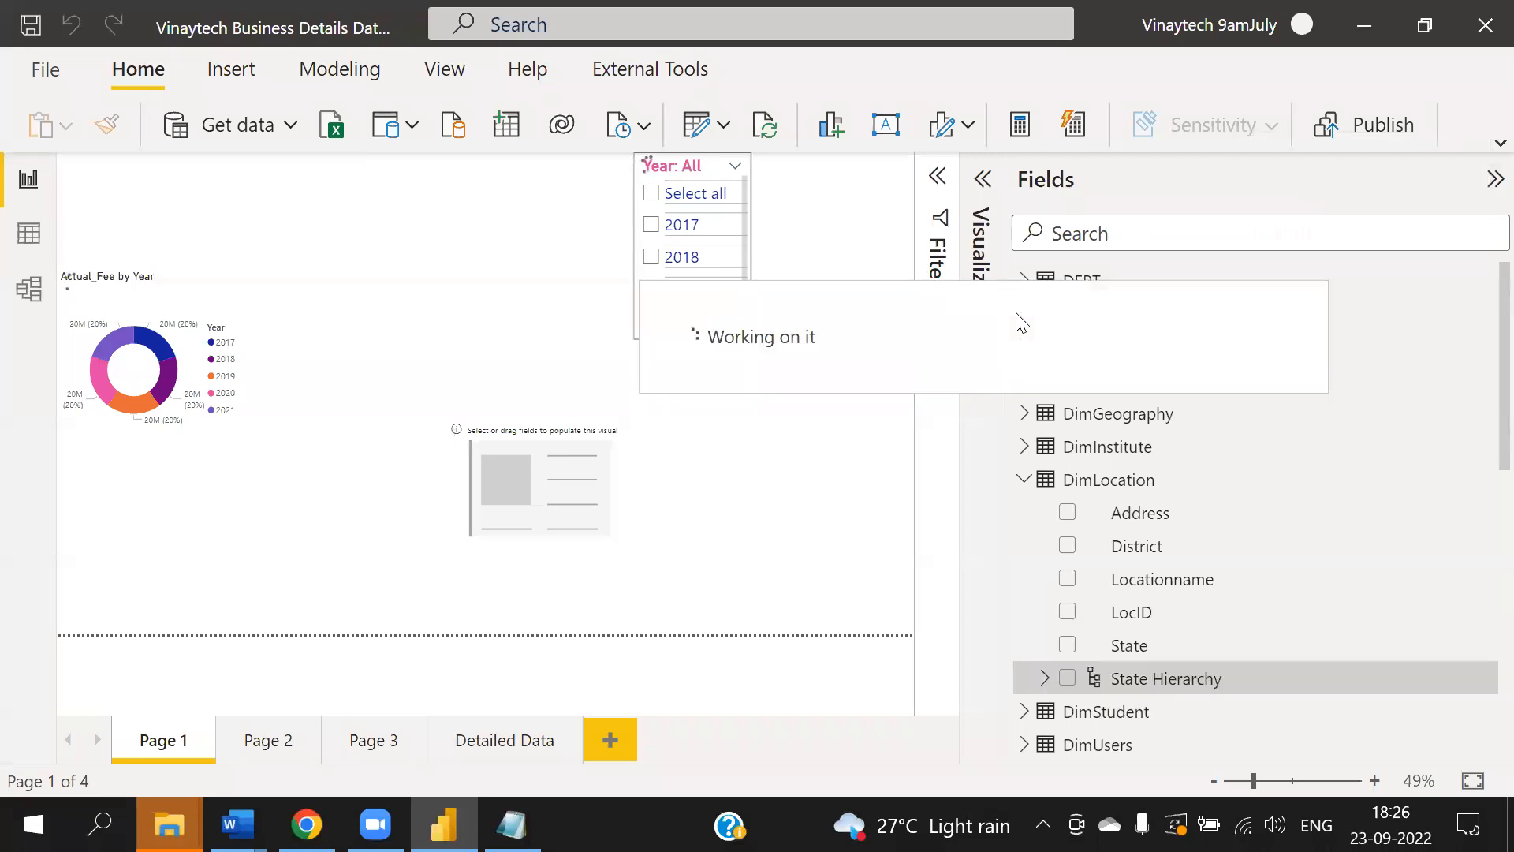
{"action": "scroll", "coordinate": [1159, 483], "scroll_direction": "down", "scroll_amount": 4}
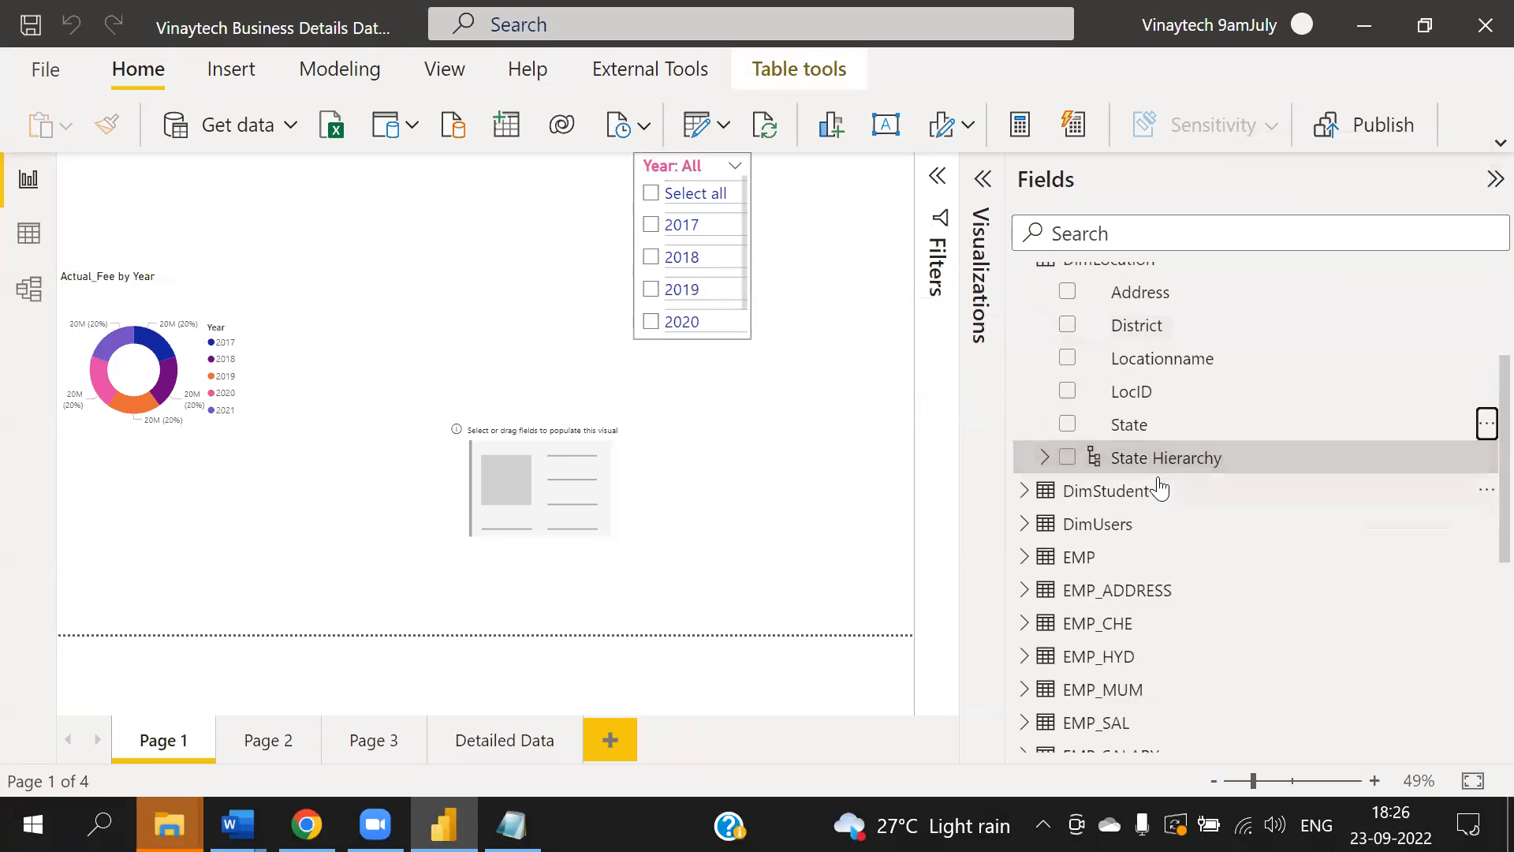
{"action": "scroll", "coordinate": [1149, 457], "scroll_direction": "up", "scroll_amount": 1}
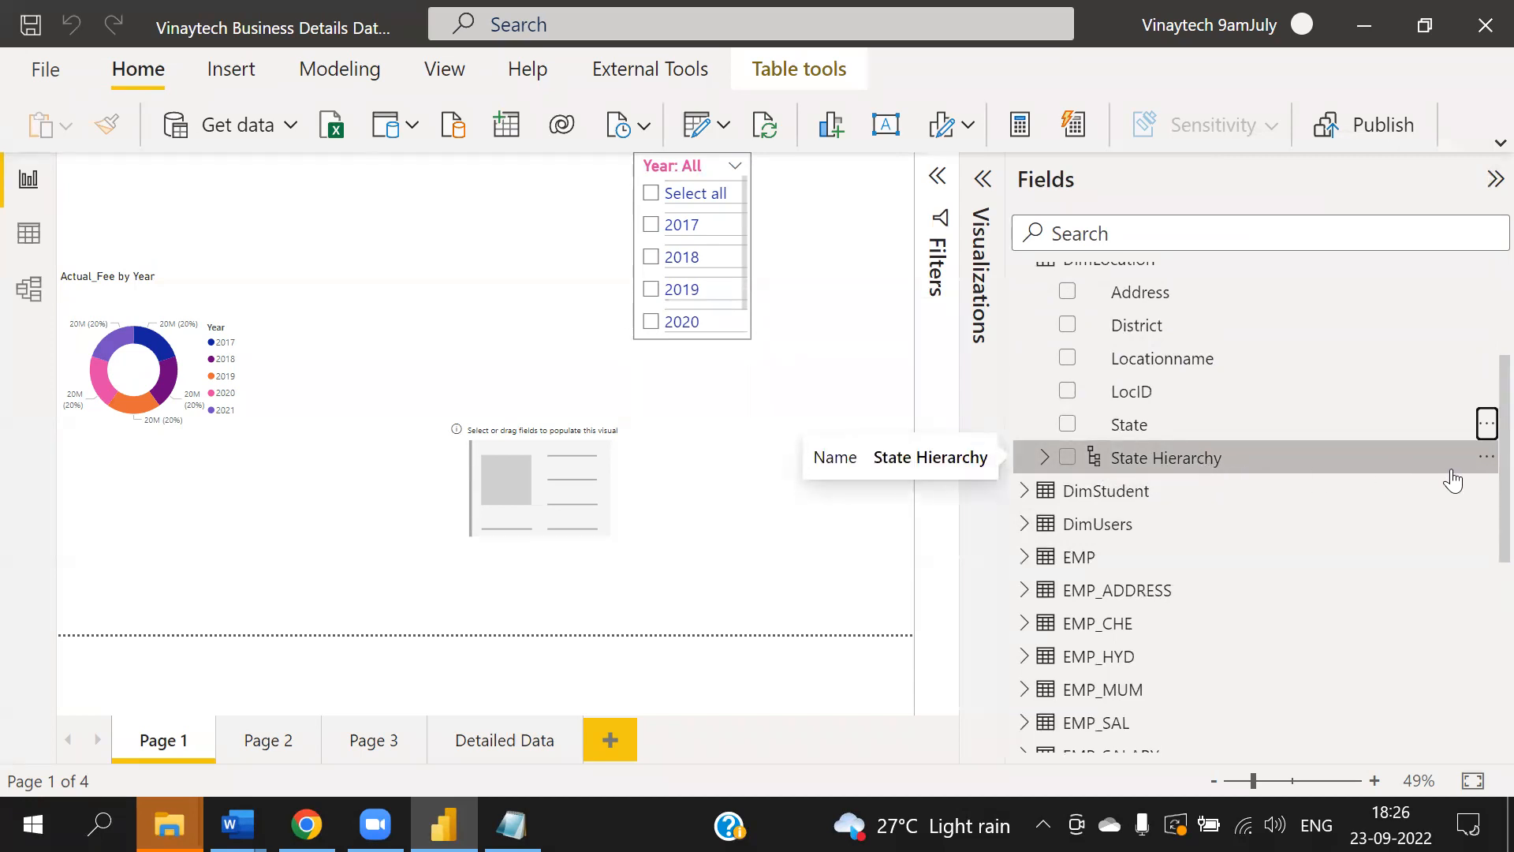
- Rename the new State hierarchy as Loc_Hie
{"action": "left_click", "coordinate": [1487, 458]}
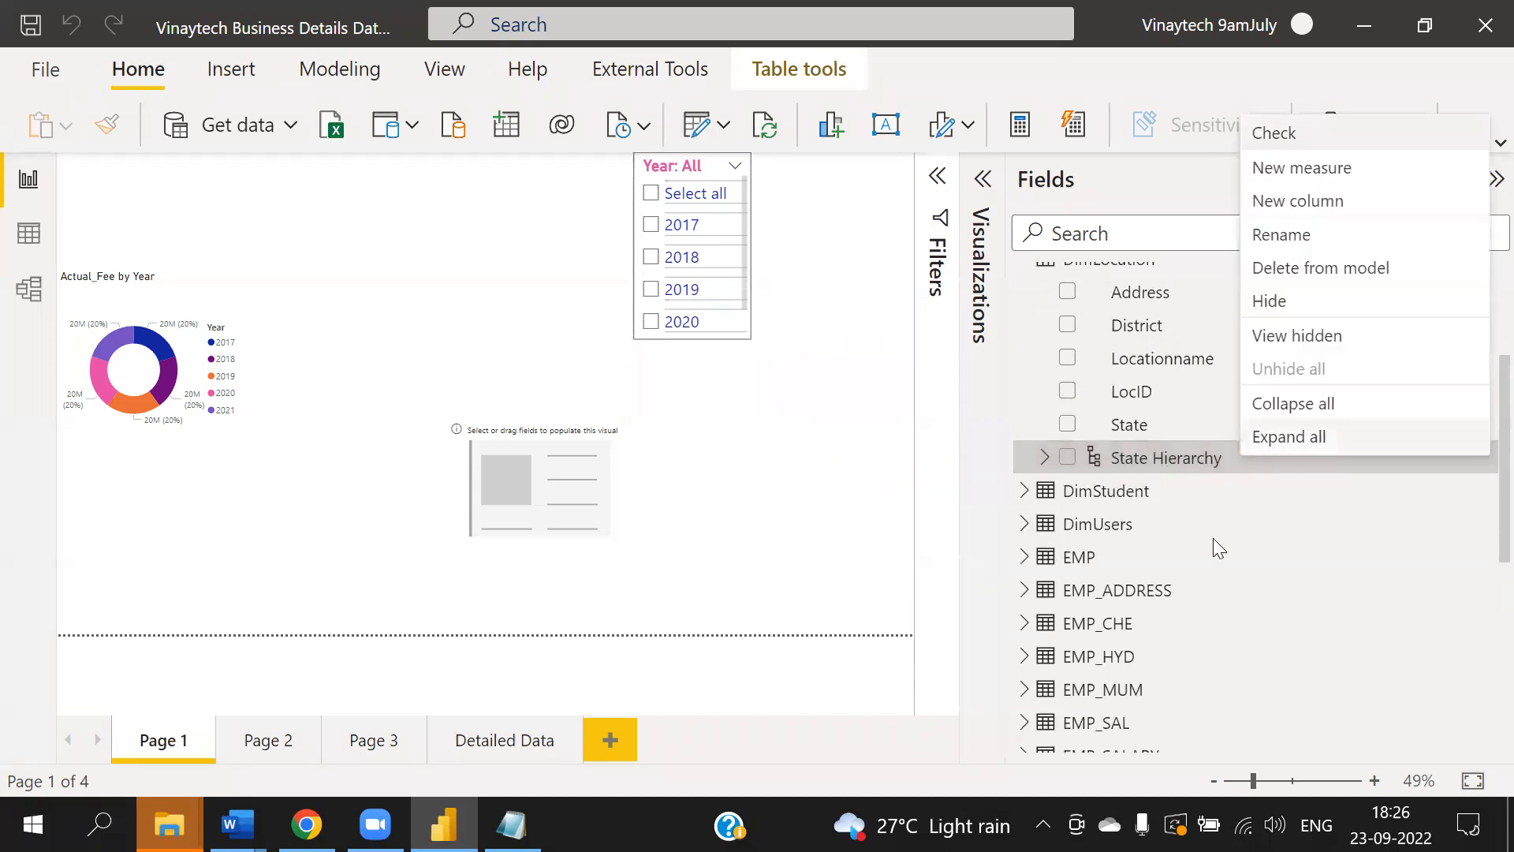
{"action": "left_click", "coordinate": [1291, 235]}
{"action": "type", "text": "o"}
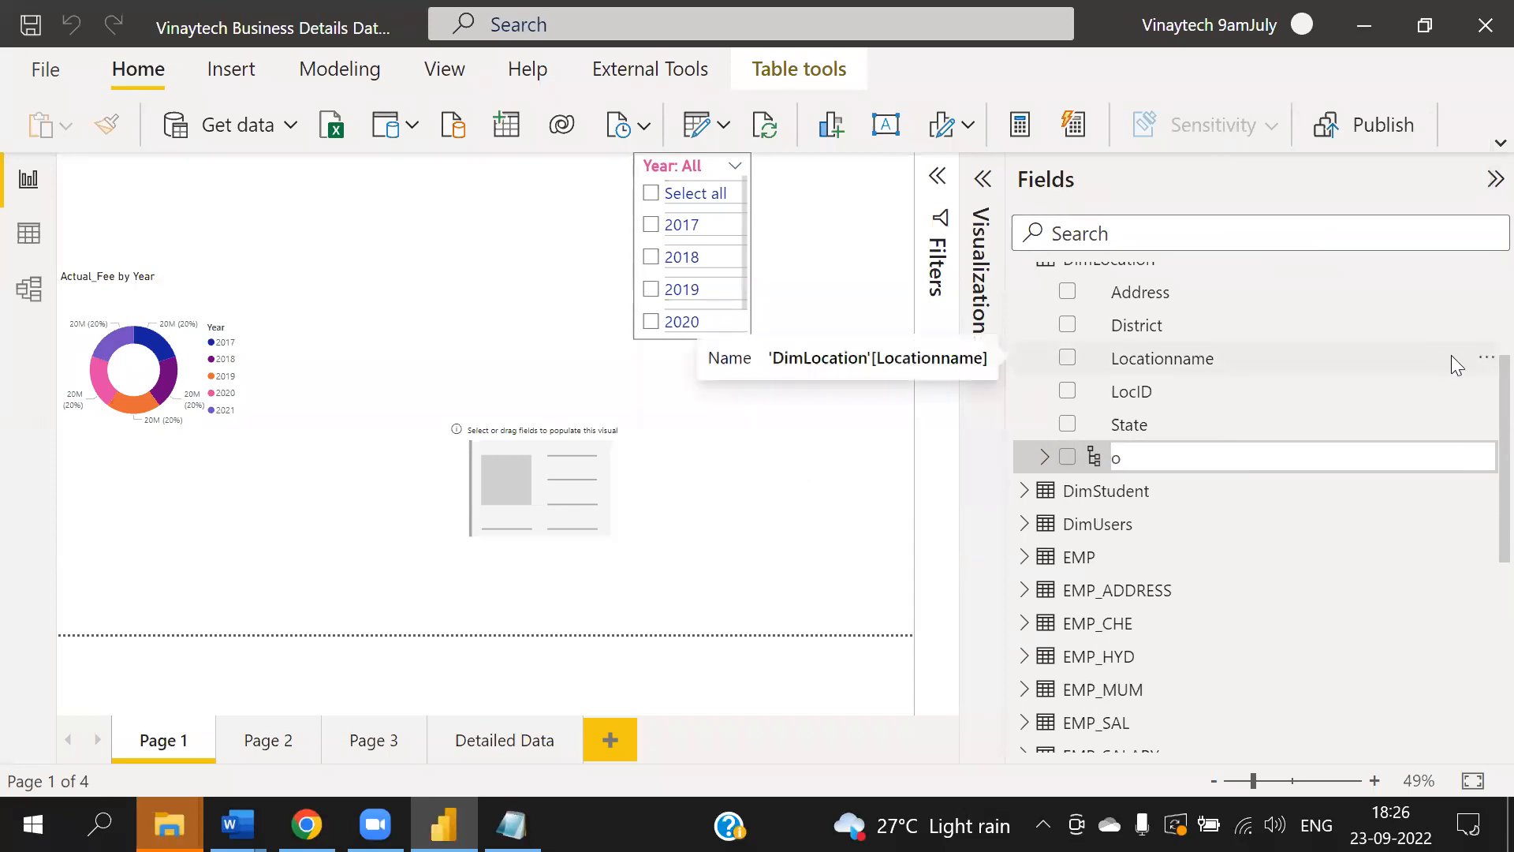
{"action": "key", "text": "Return"}
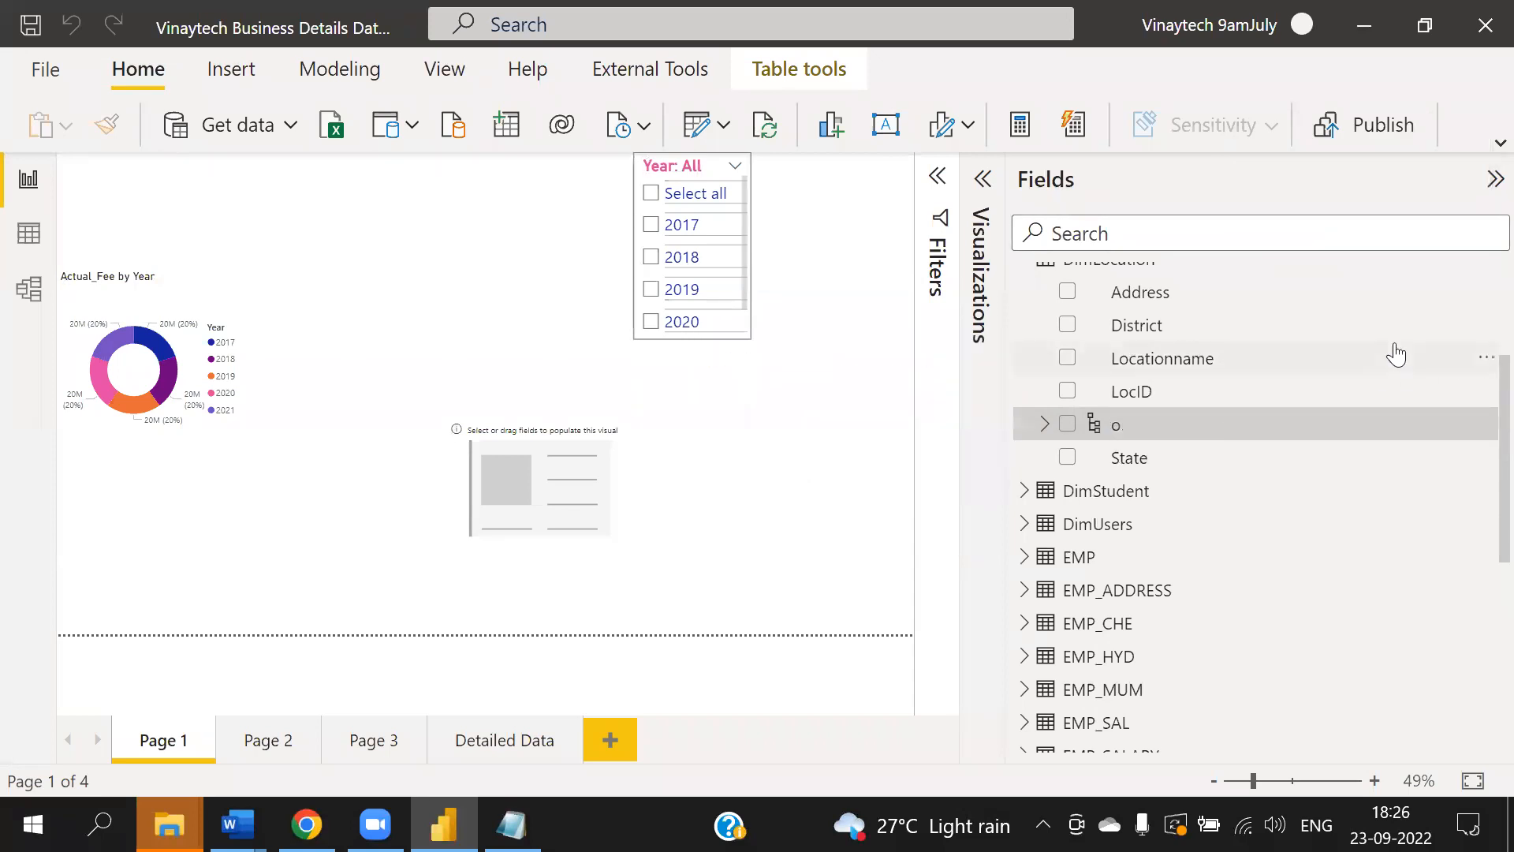
{"action": "left_click", "coordinate": [1147, 459]}
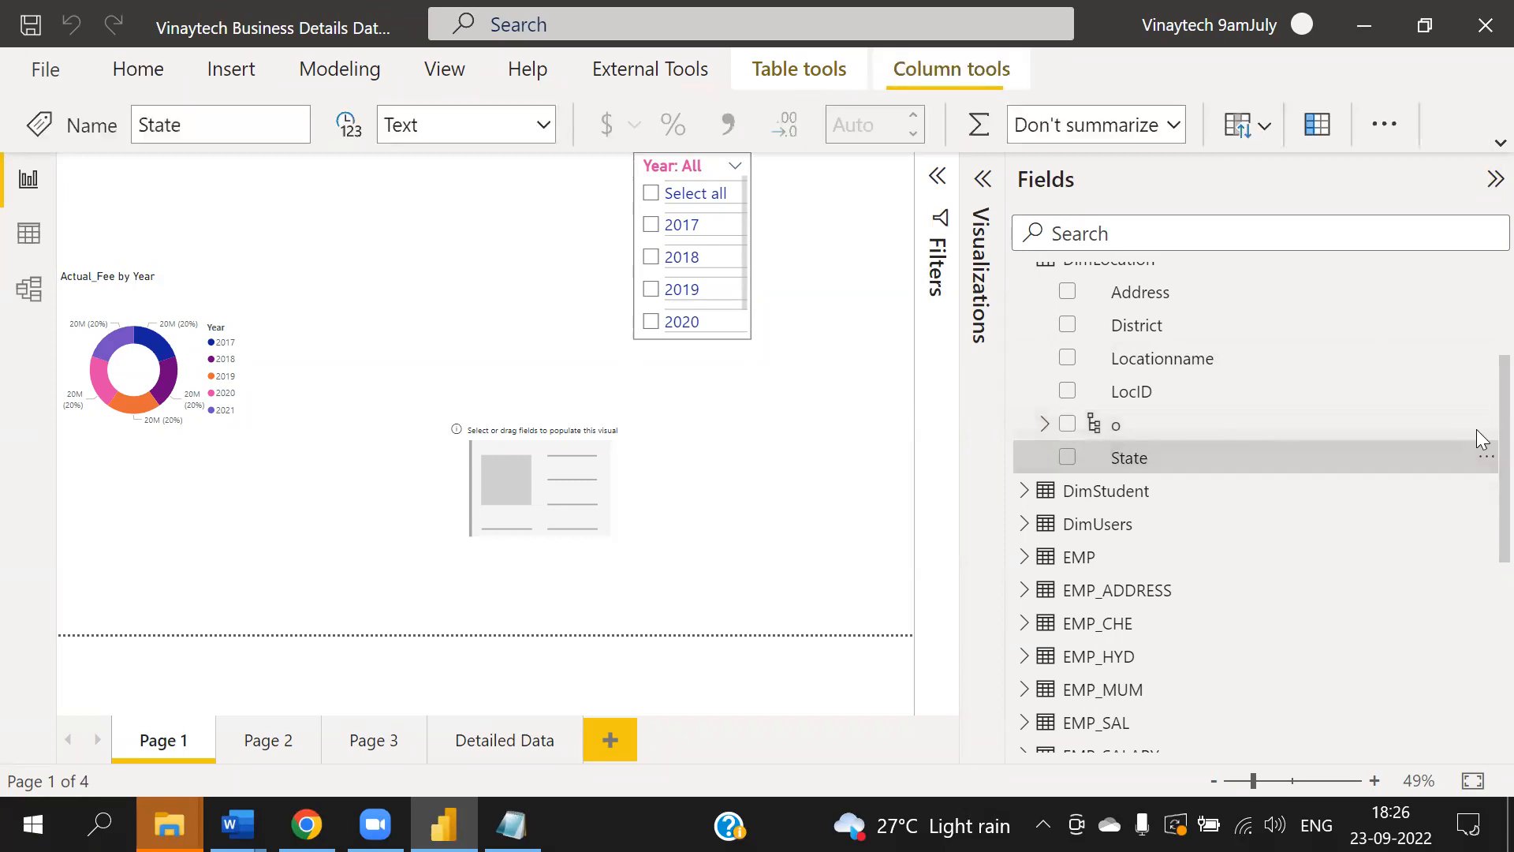
{"action": "left_click", "coordinate": [1483, 427]}
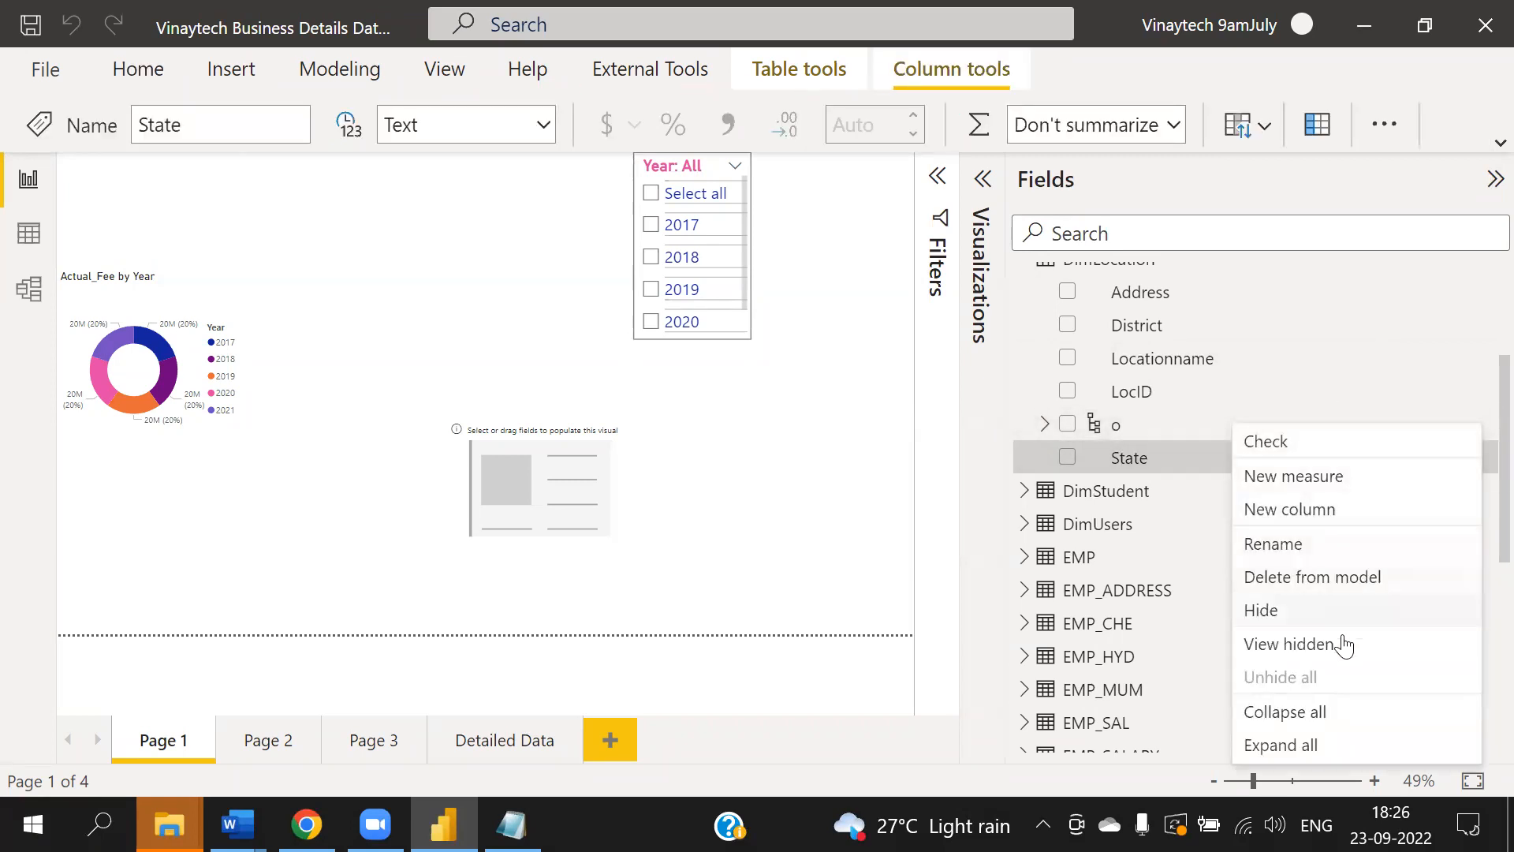
{"action": "left_click", "coordinate": [1277, 548]}
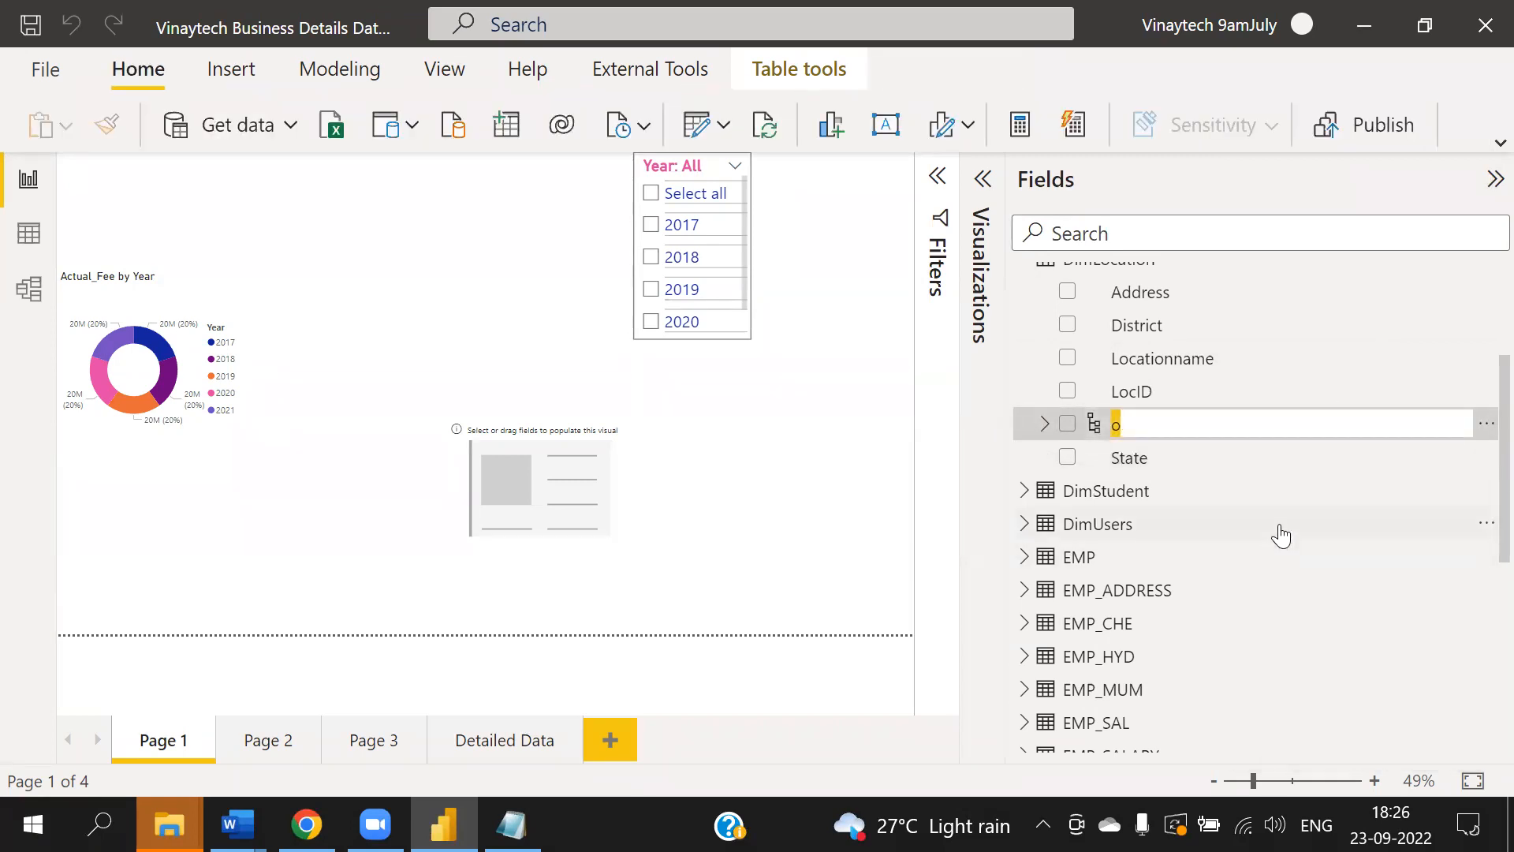
{"action": "type", "text": "Loc_Hie"}
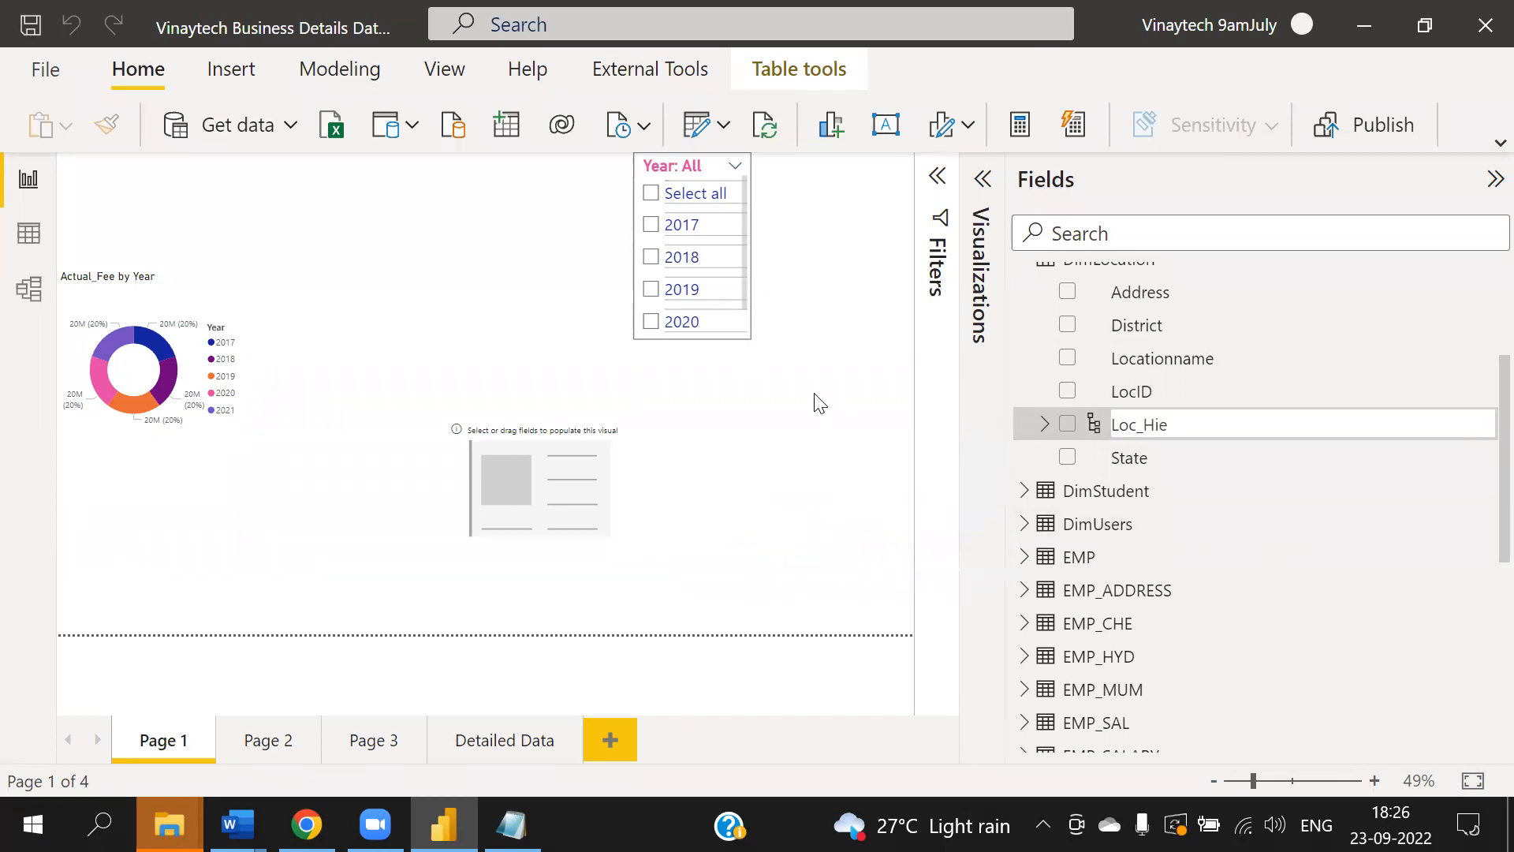
{"action": "left_click", "coordinate": [815, 394]}
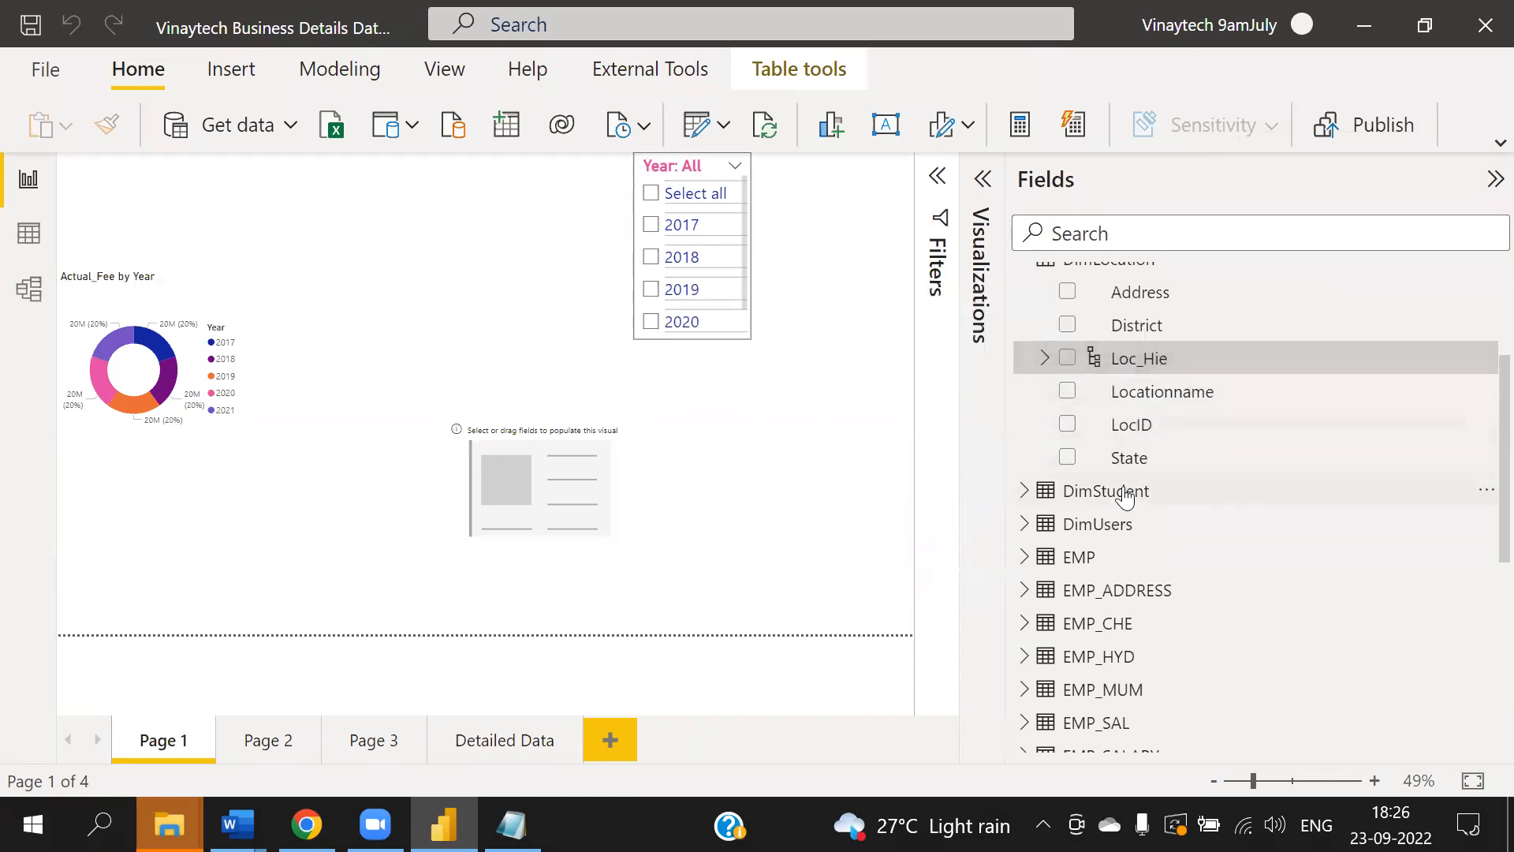
- Expand Loc_Hie and add the District field to the Loc_Hie hierarchy
{"action": "left_click", "coordinate": [1038, 359]}
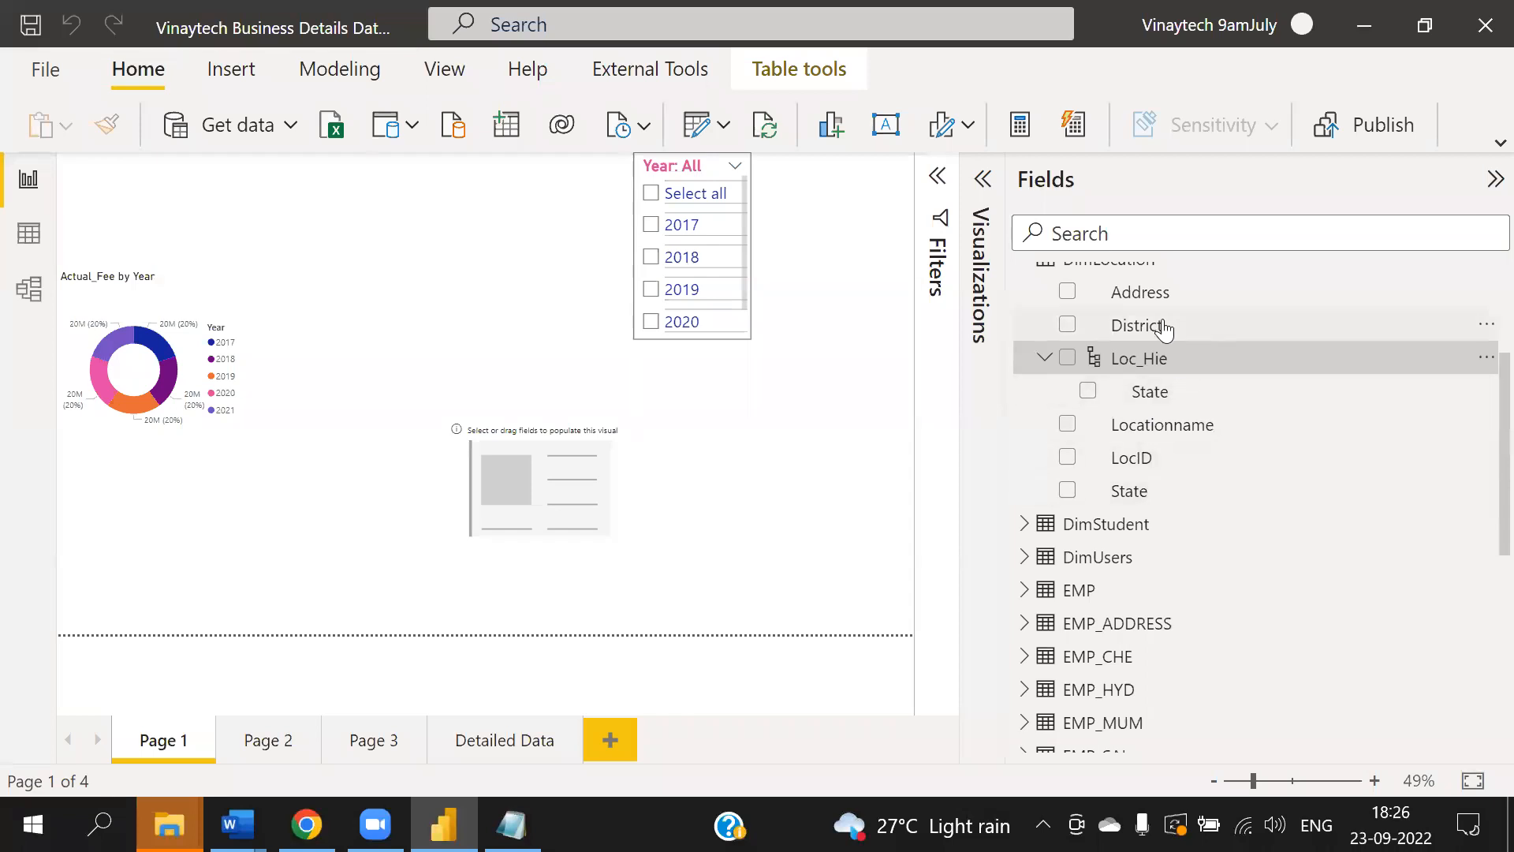
{"action": "left_click", "coordinate": [1486, 324]}
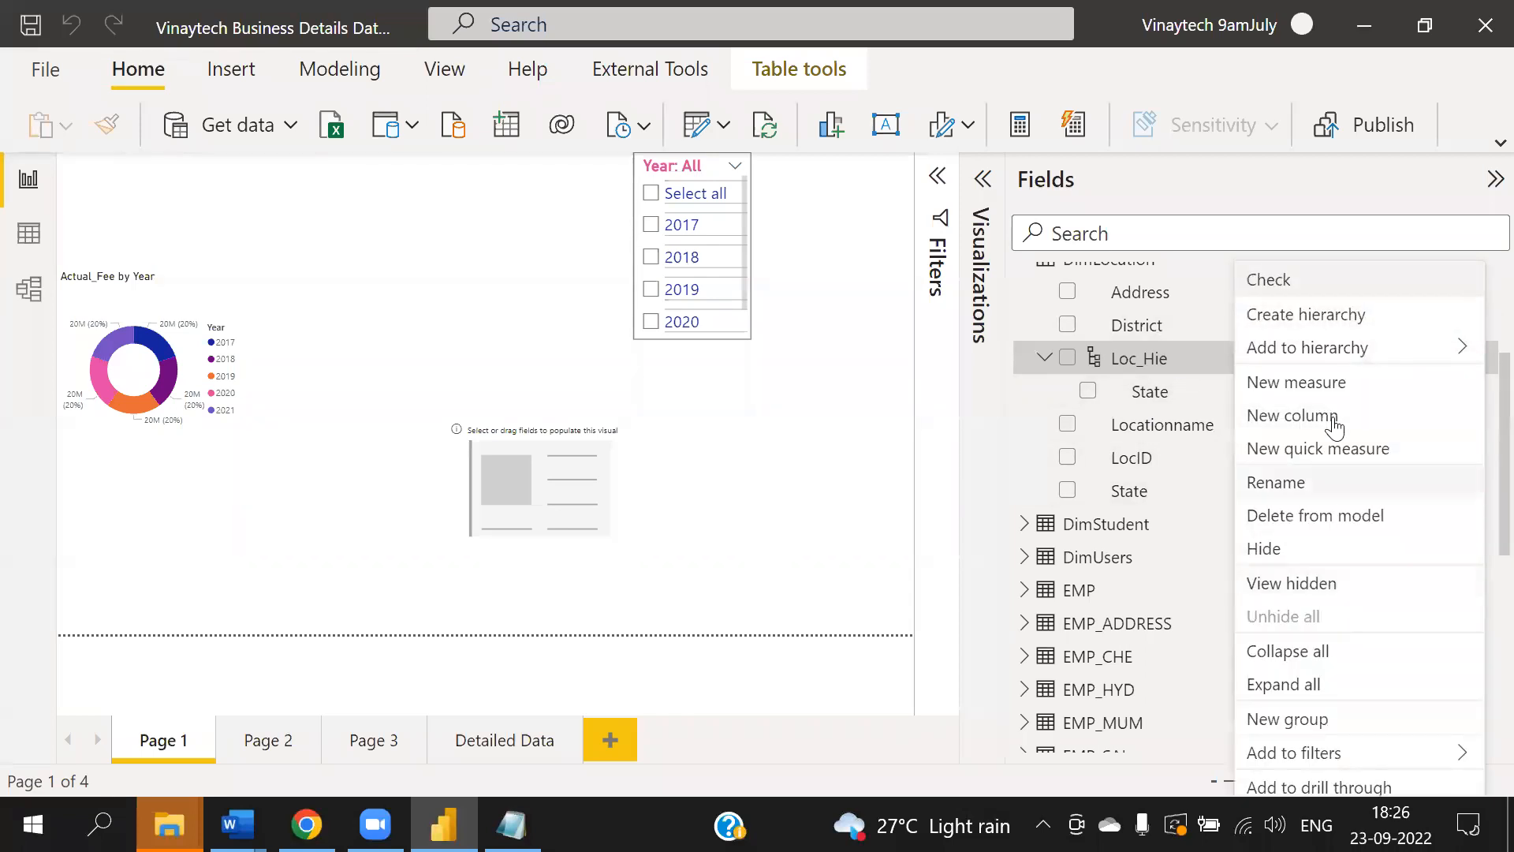
{"action": "mouse_move", "coordinate": [1430, 348]}
{"action": "left_click", "coordinate": [1046, 359]}
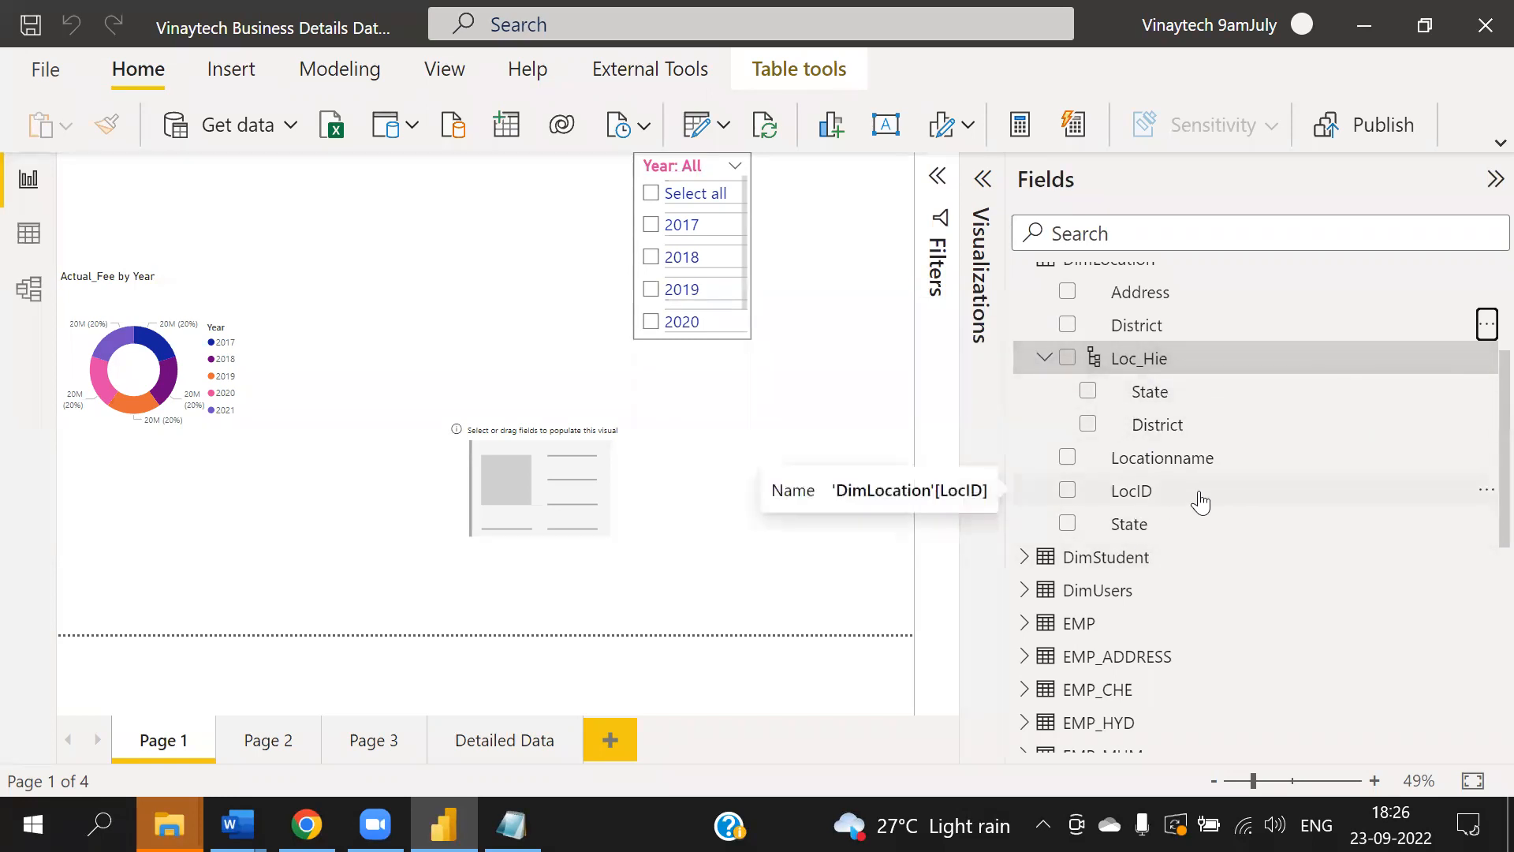
- Add the LocID field to the Loc_Hie hierarchy
{"action": "left_click", "coordinate": [1486, 491]}
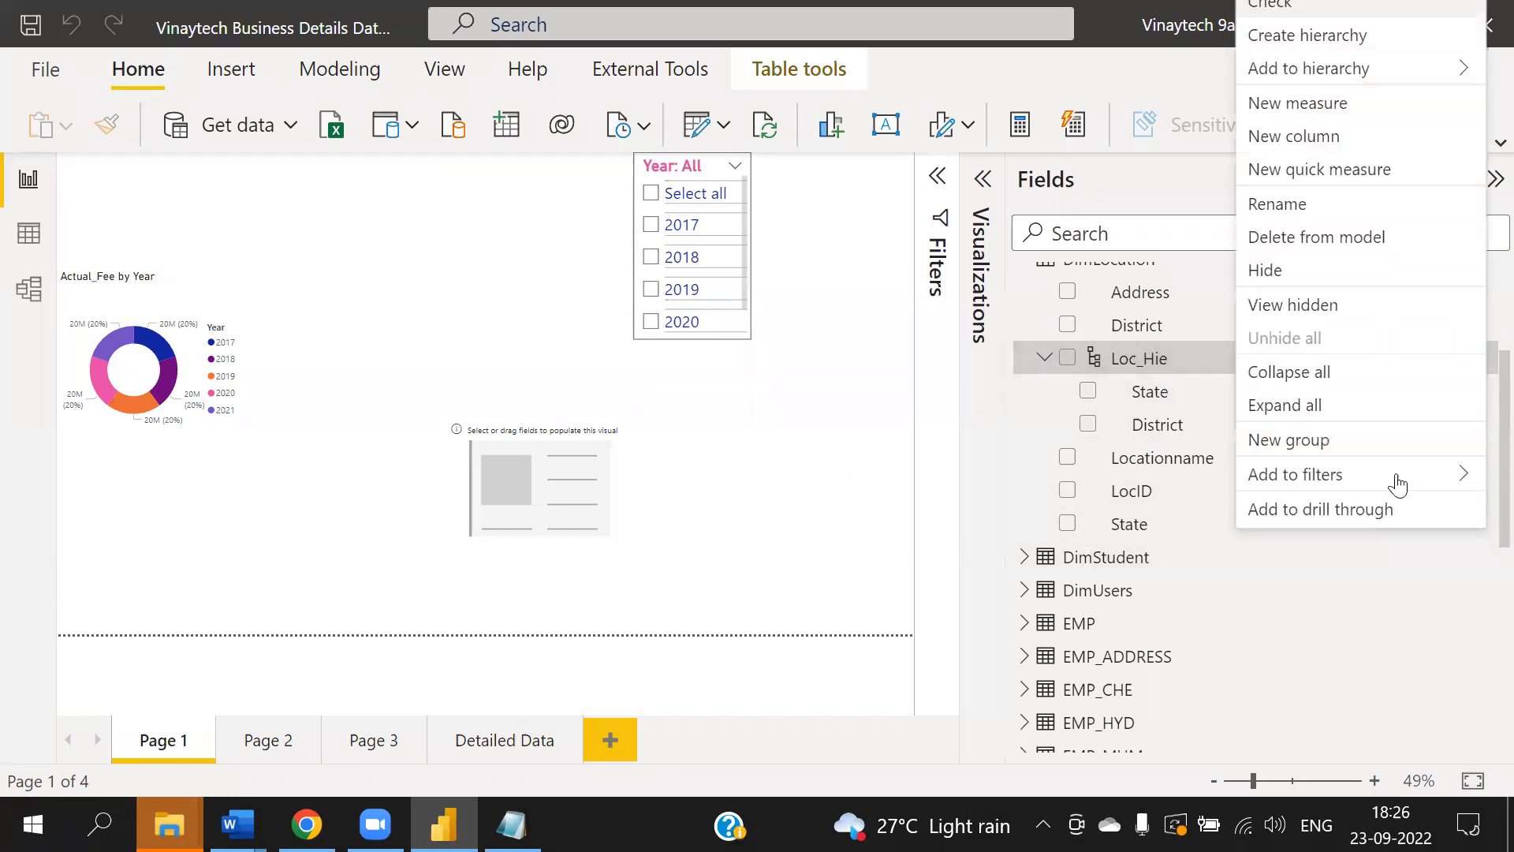
{"action": "mouse_move", "coordinate": [1348, 68]}
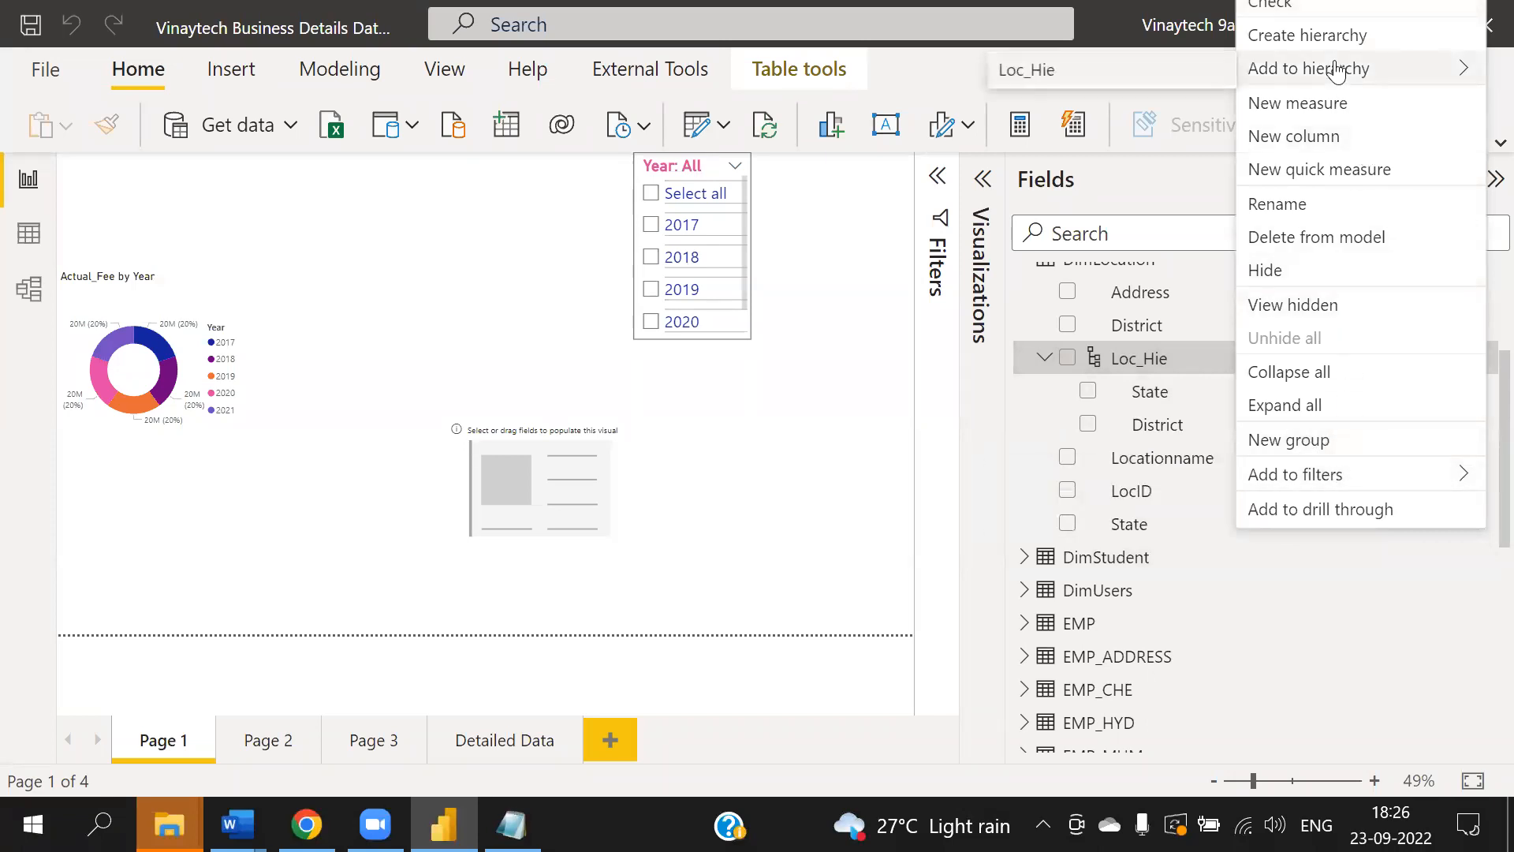
{"action": "left_click", "coordinate": [1078, 71]}
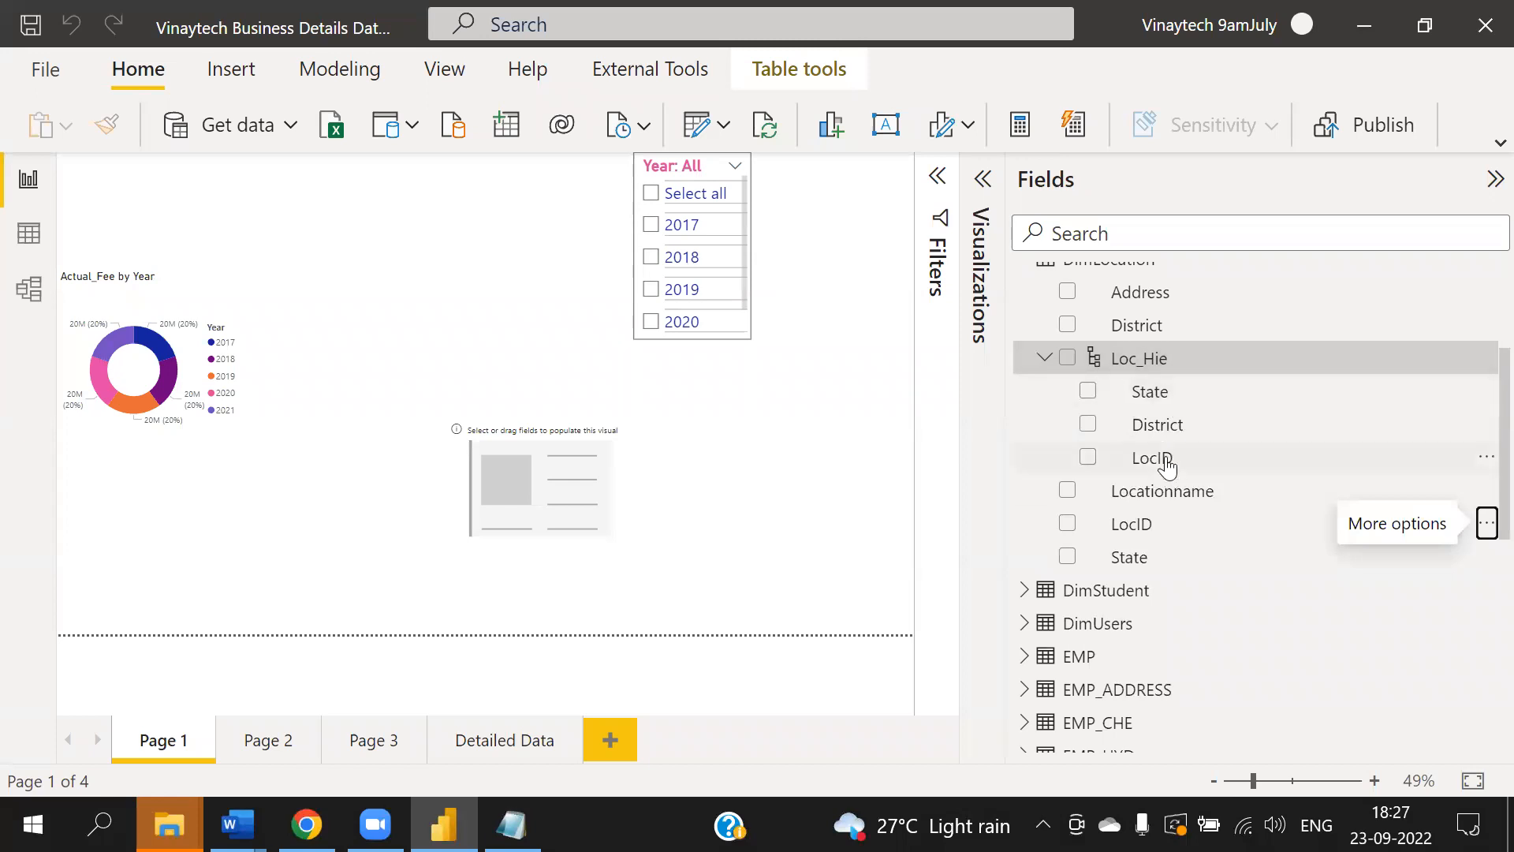
- Move the empty visual to the upper part of the canvas
{"action": "left_click_drag", "start_coordinate": [547, 454], "coordinate": [379, 219]}
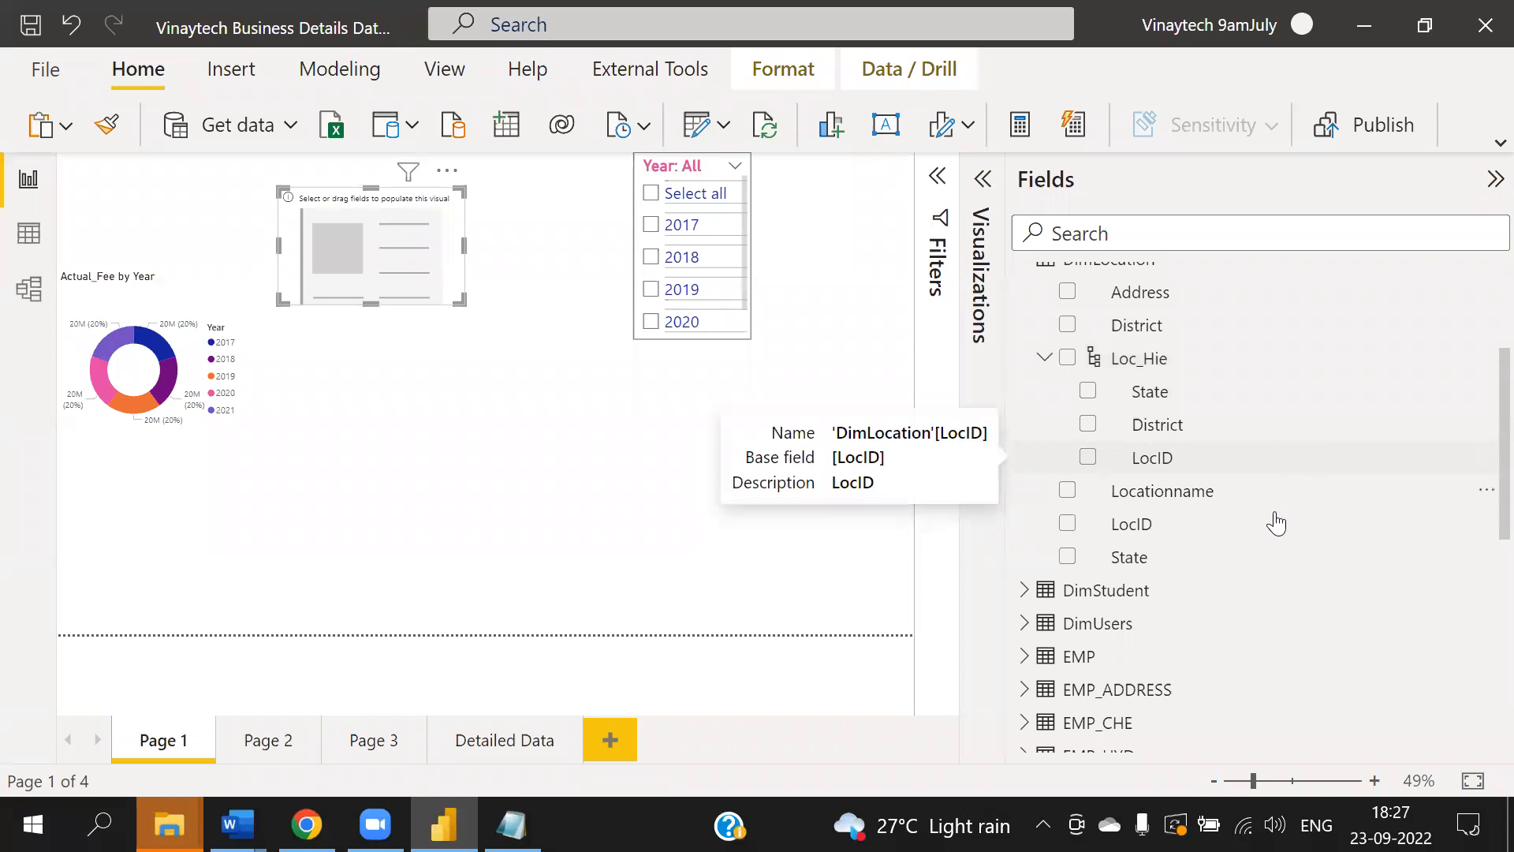
- Expand DimDate, create a hierarchy from its Year field, and expand the new Year Hierarchy
{"action": "scroll", "coordinate": [1252, 488], "scroll_direction": "up", "scroll_amount": 3}
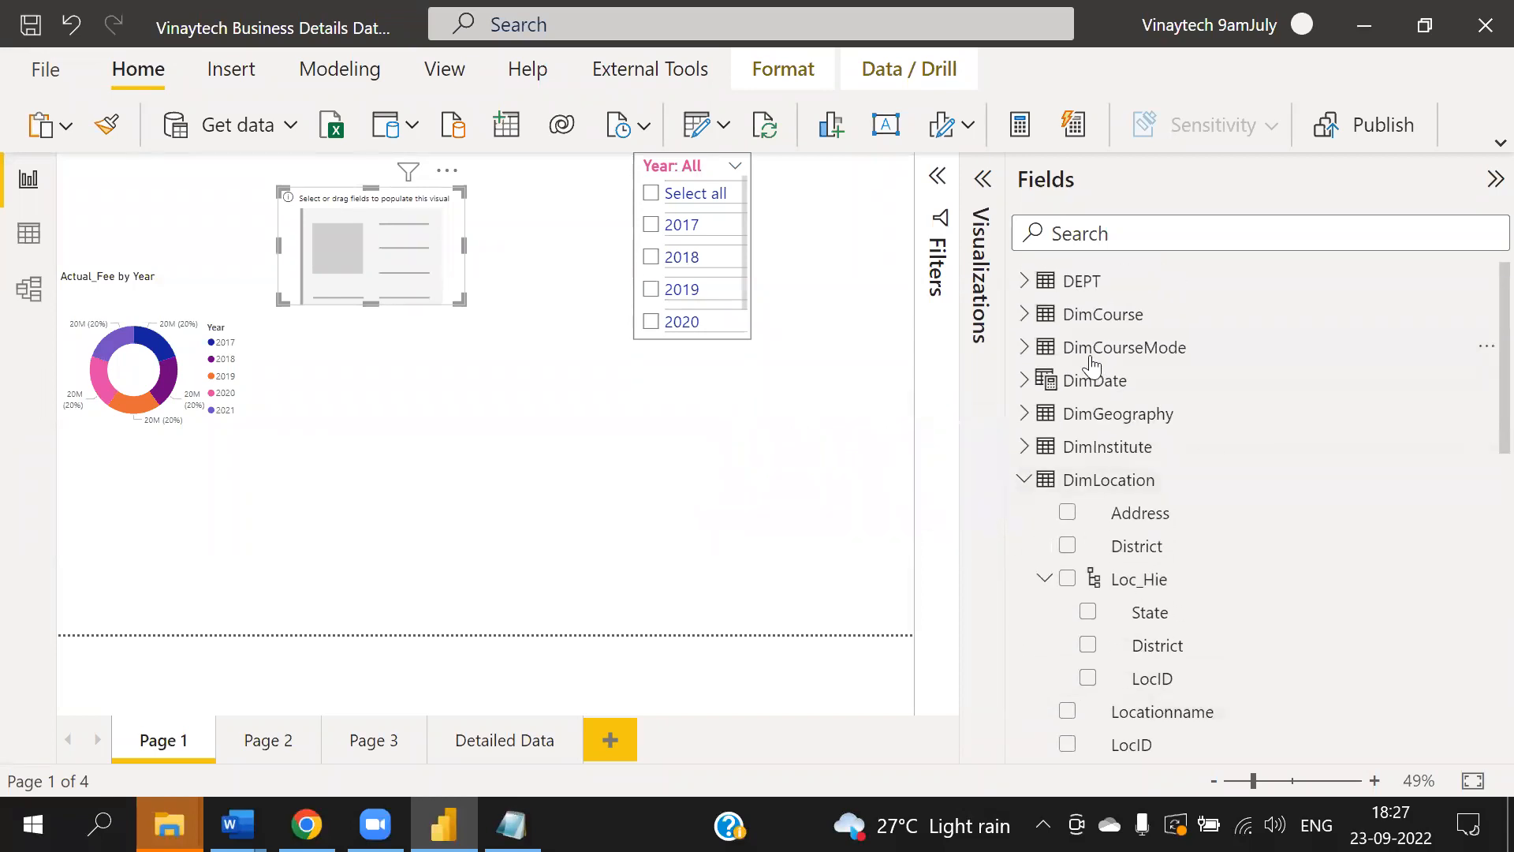
{"action": "left_click", "coordinate": [1025, 382]}
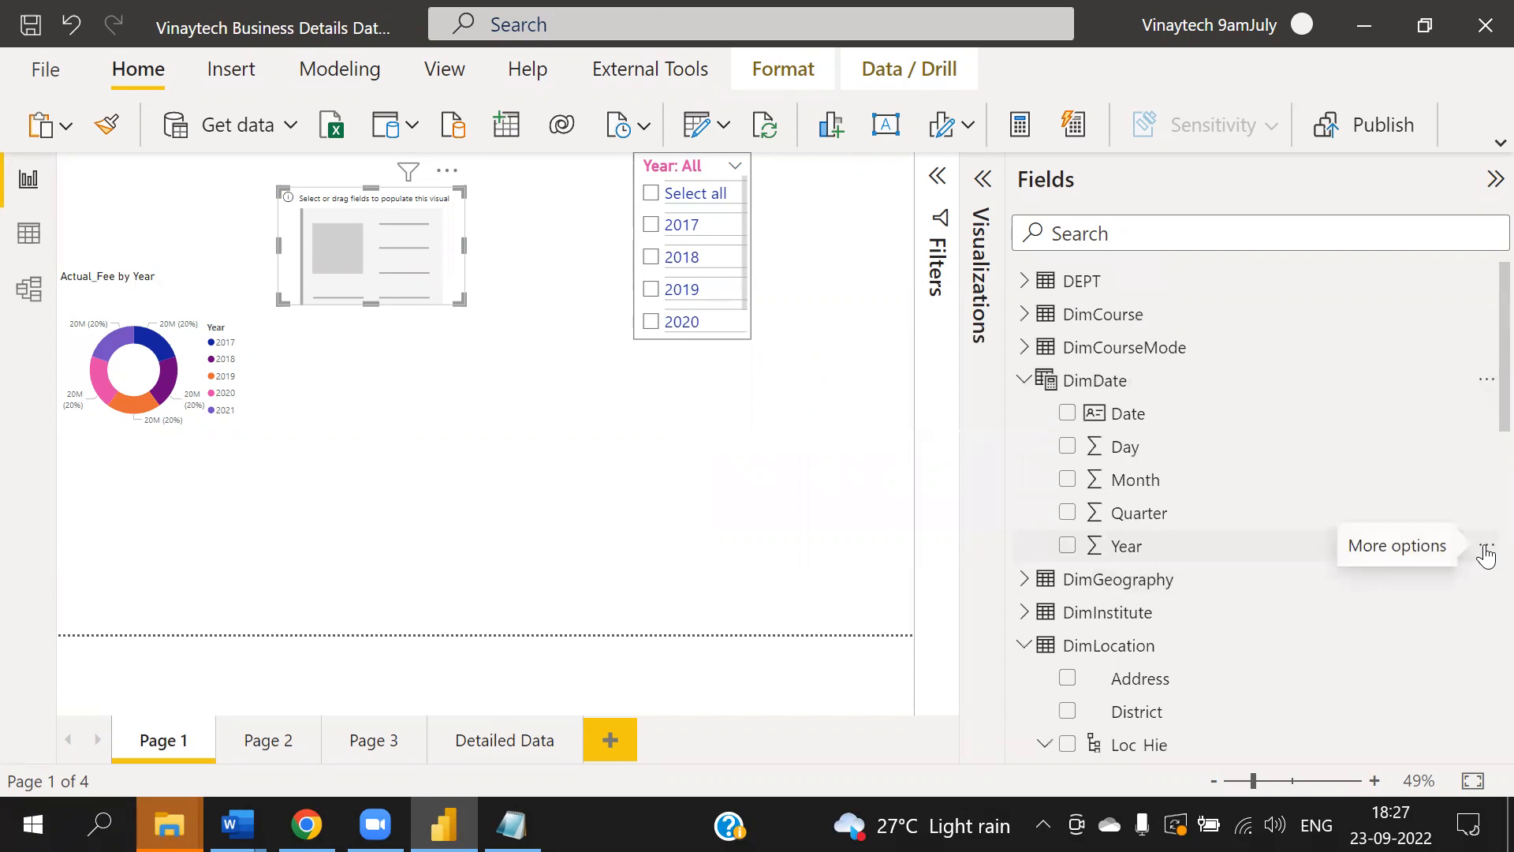
{"action": "left_click", "coordinate": [1486, 547]}
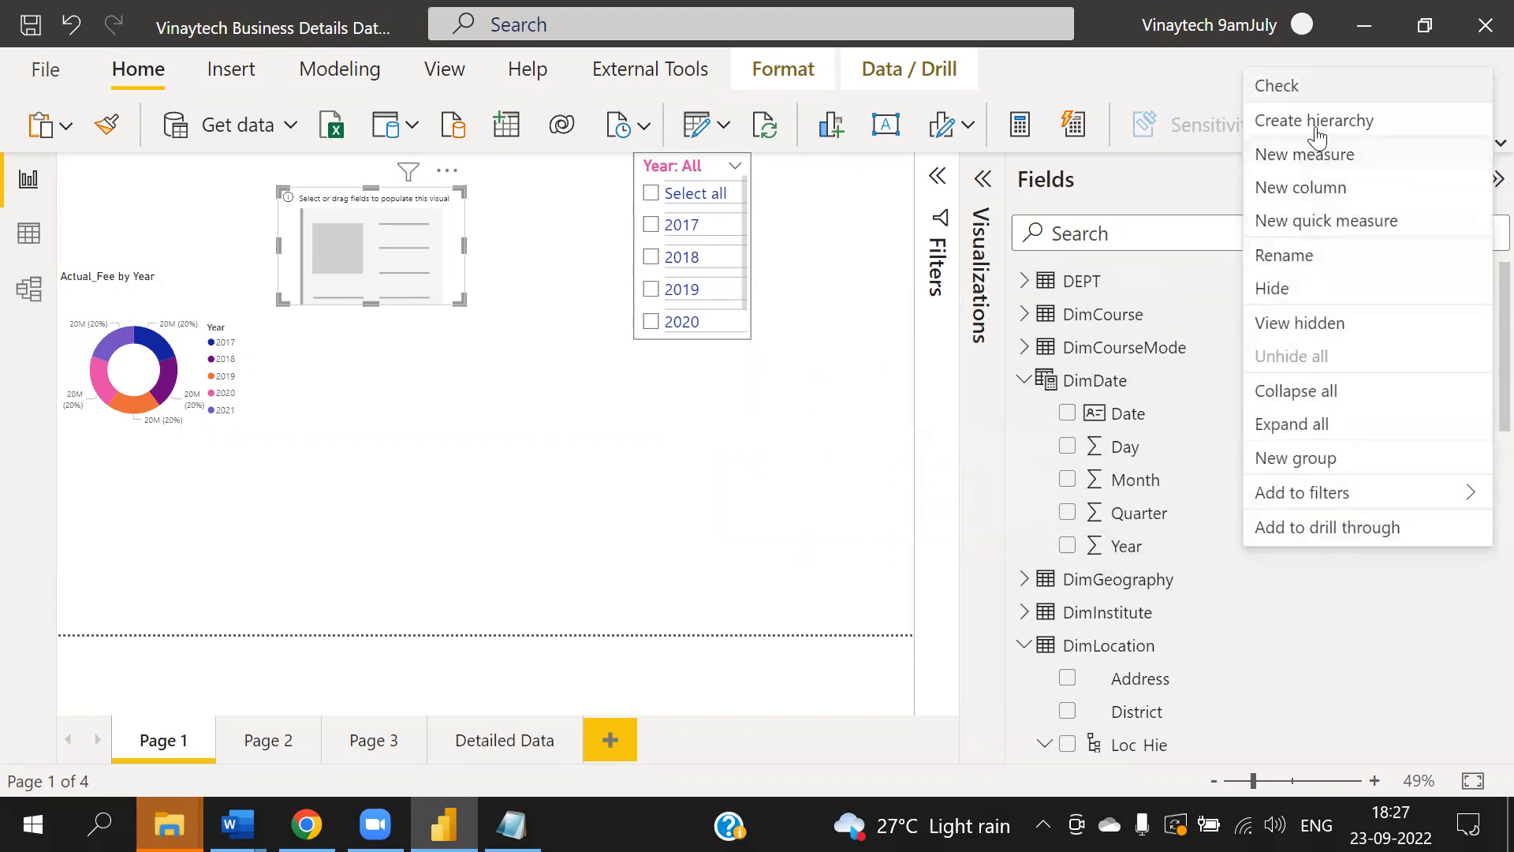
{"action": "key", "text": "Escape"}
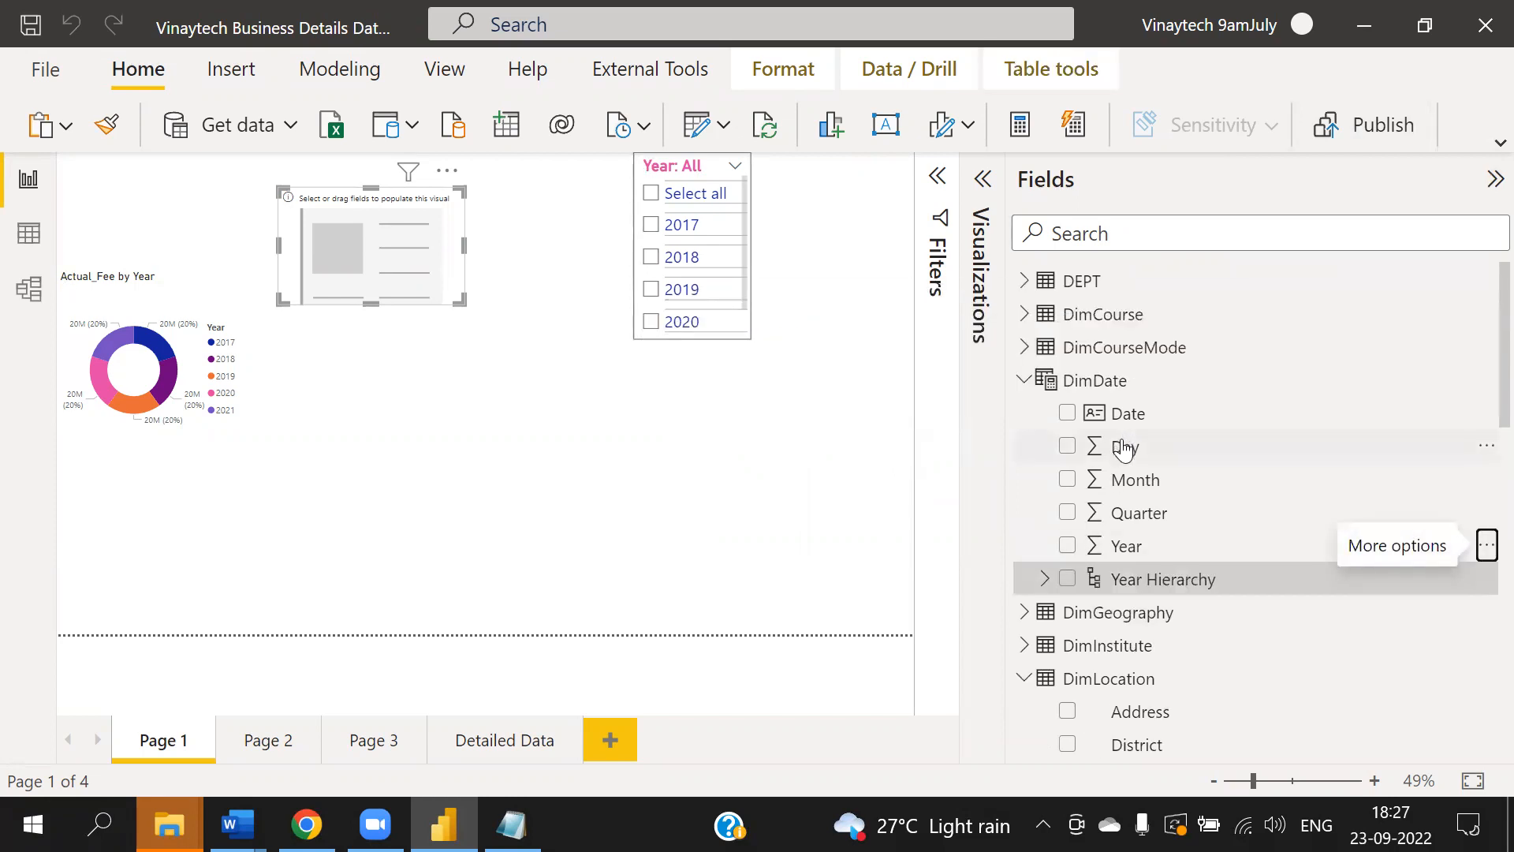
{"action": "scroll", "coordinate": [1115, 446], "scroll_direction": "down", "scroll_amount": 1}
{"action": "left_click", "coordinate": [1043, 508]}
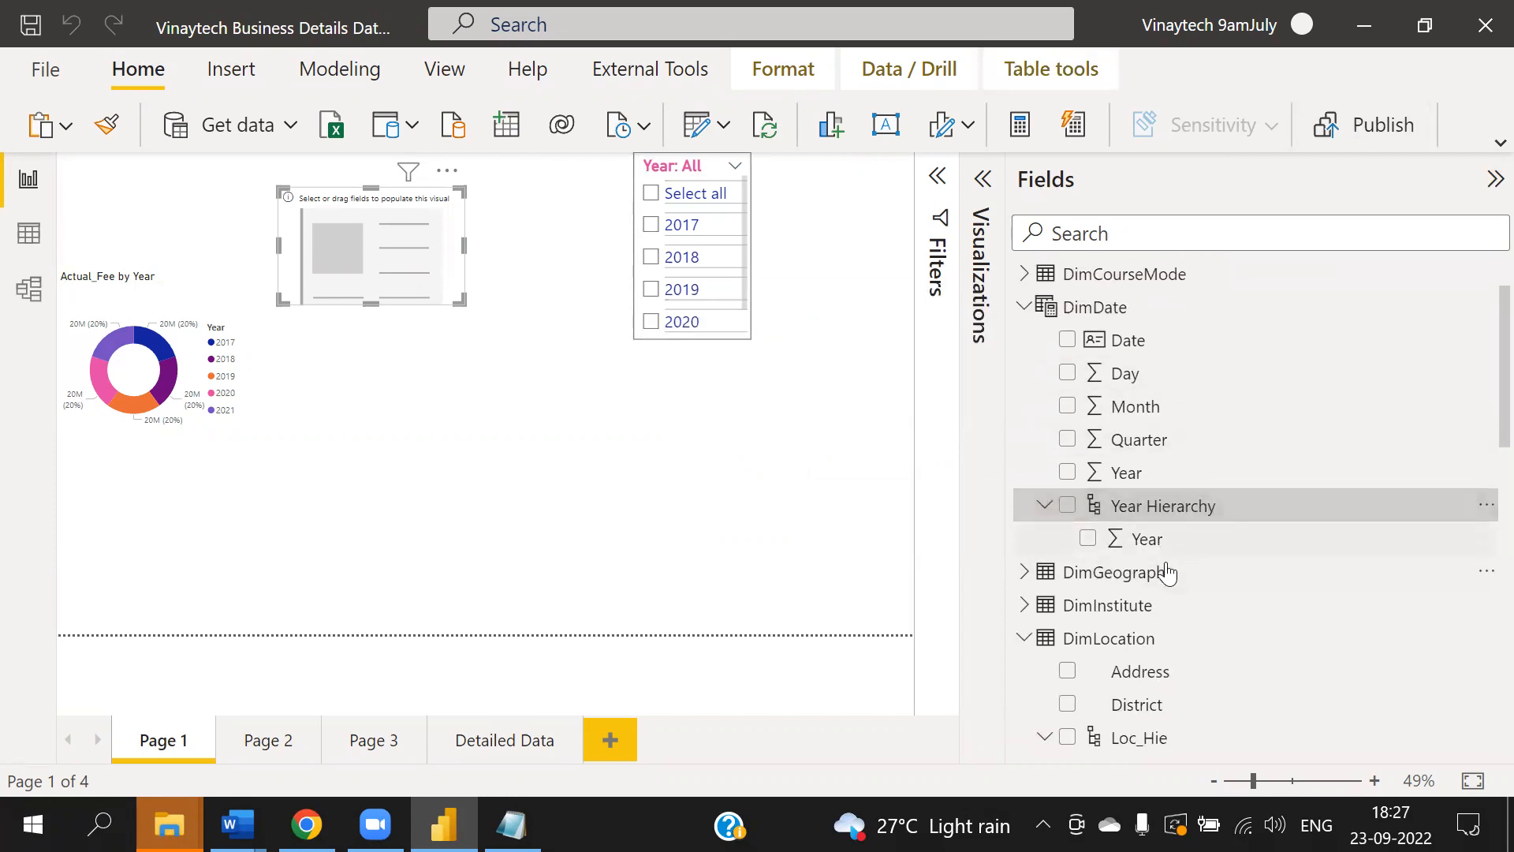
- Add the DimDate Quarter field to Year Hierarchy
{"action": "left_click", "coordinate": [1482, 440]}
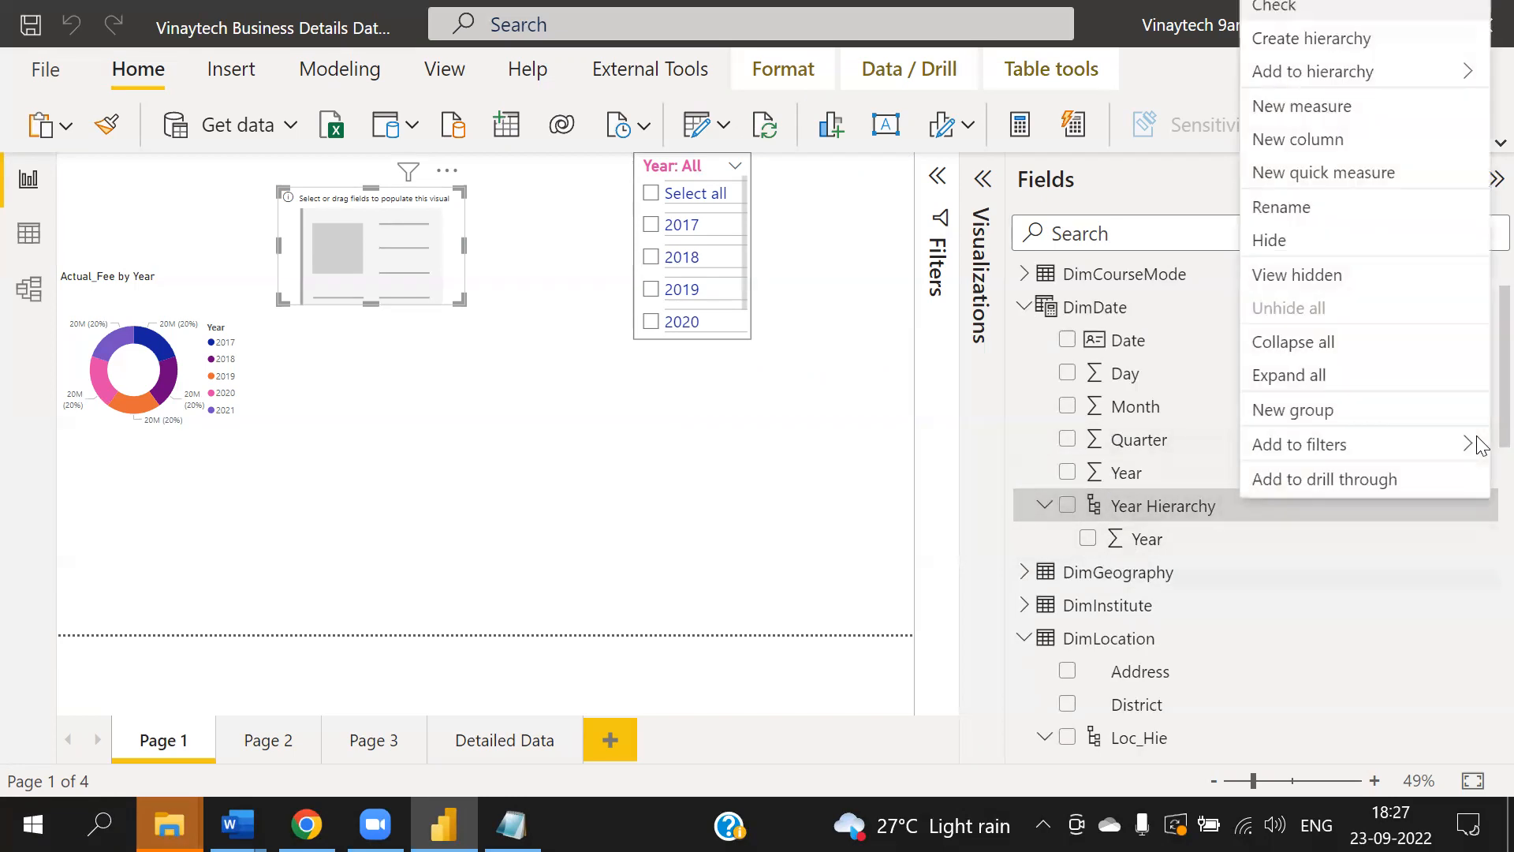
{"action": "mouse_move", "coordinate": [1371, 87]}
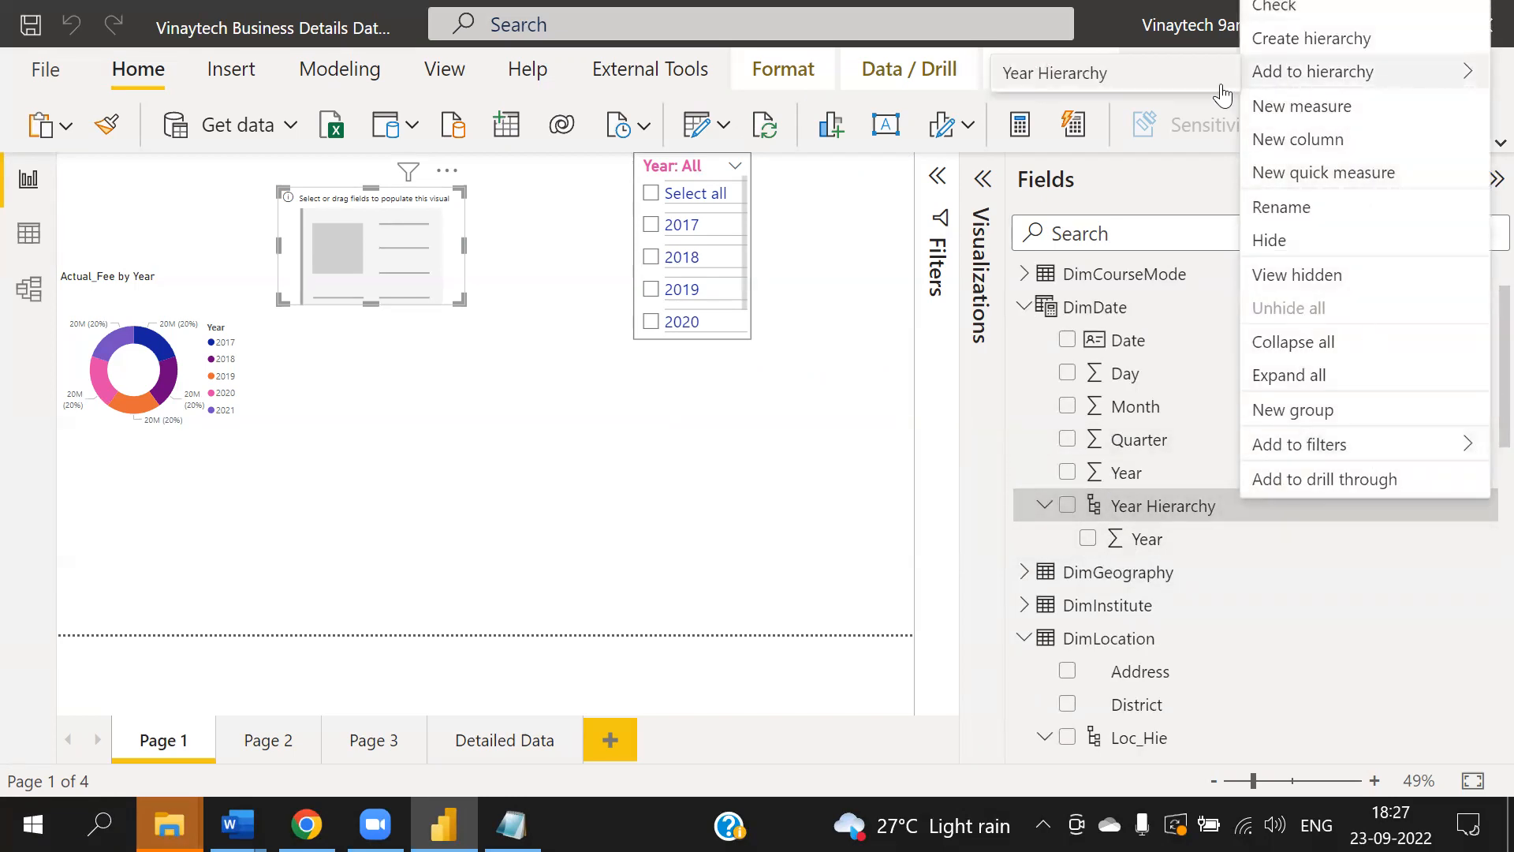
{"action": "left_click", "coordinate": [1141, 88]}
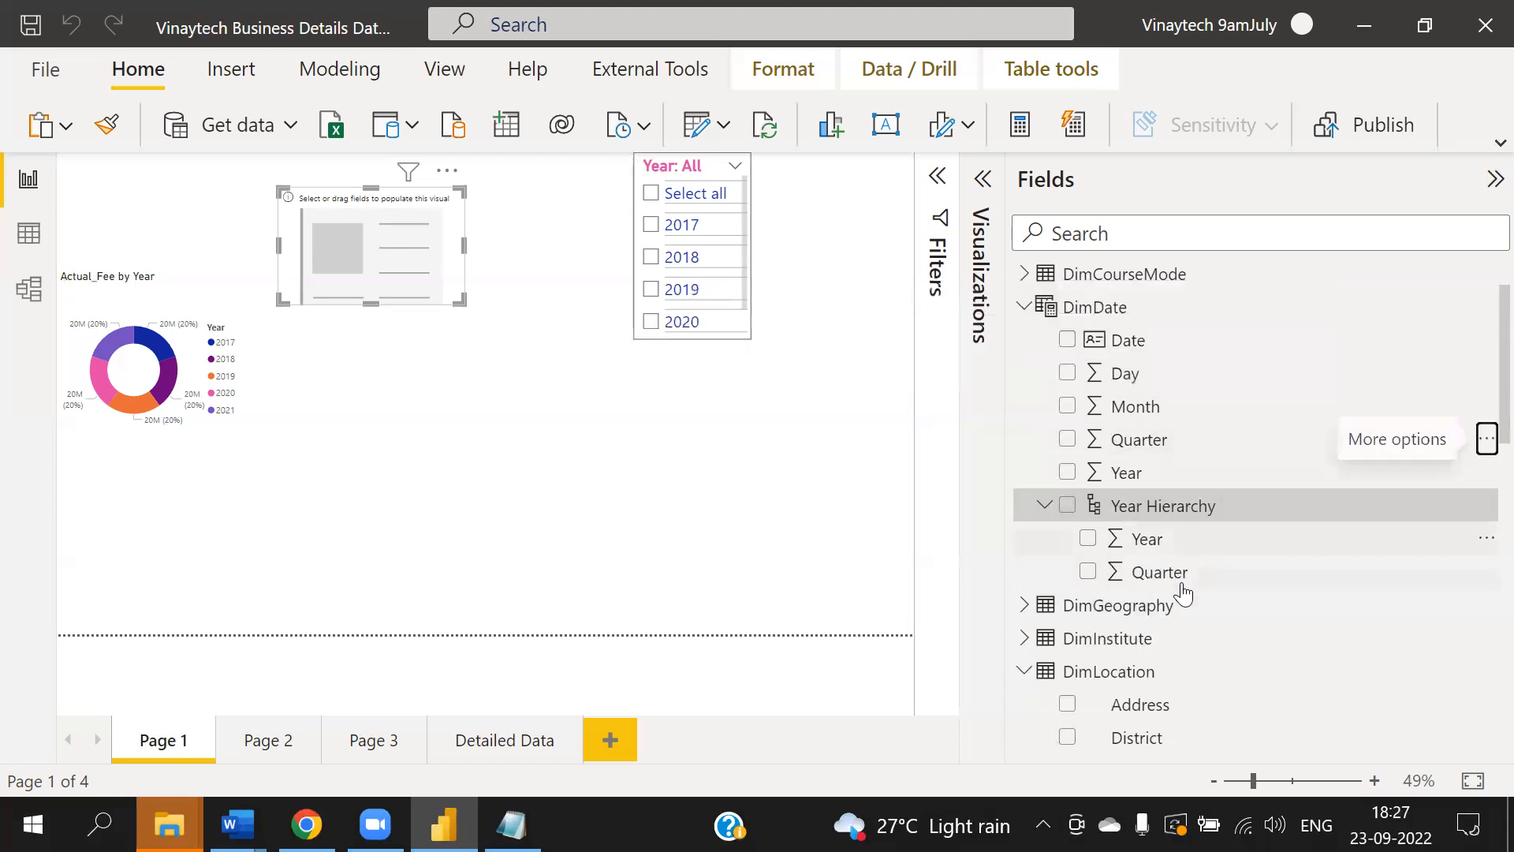
- Add the DimDate Month field to Year Hierarchy
{"action": "left_click", "coordinate": [1486, 437]}
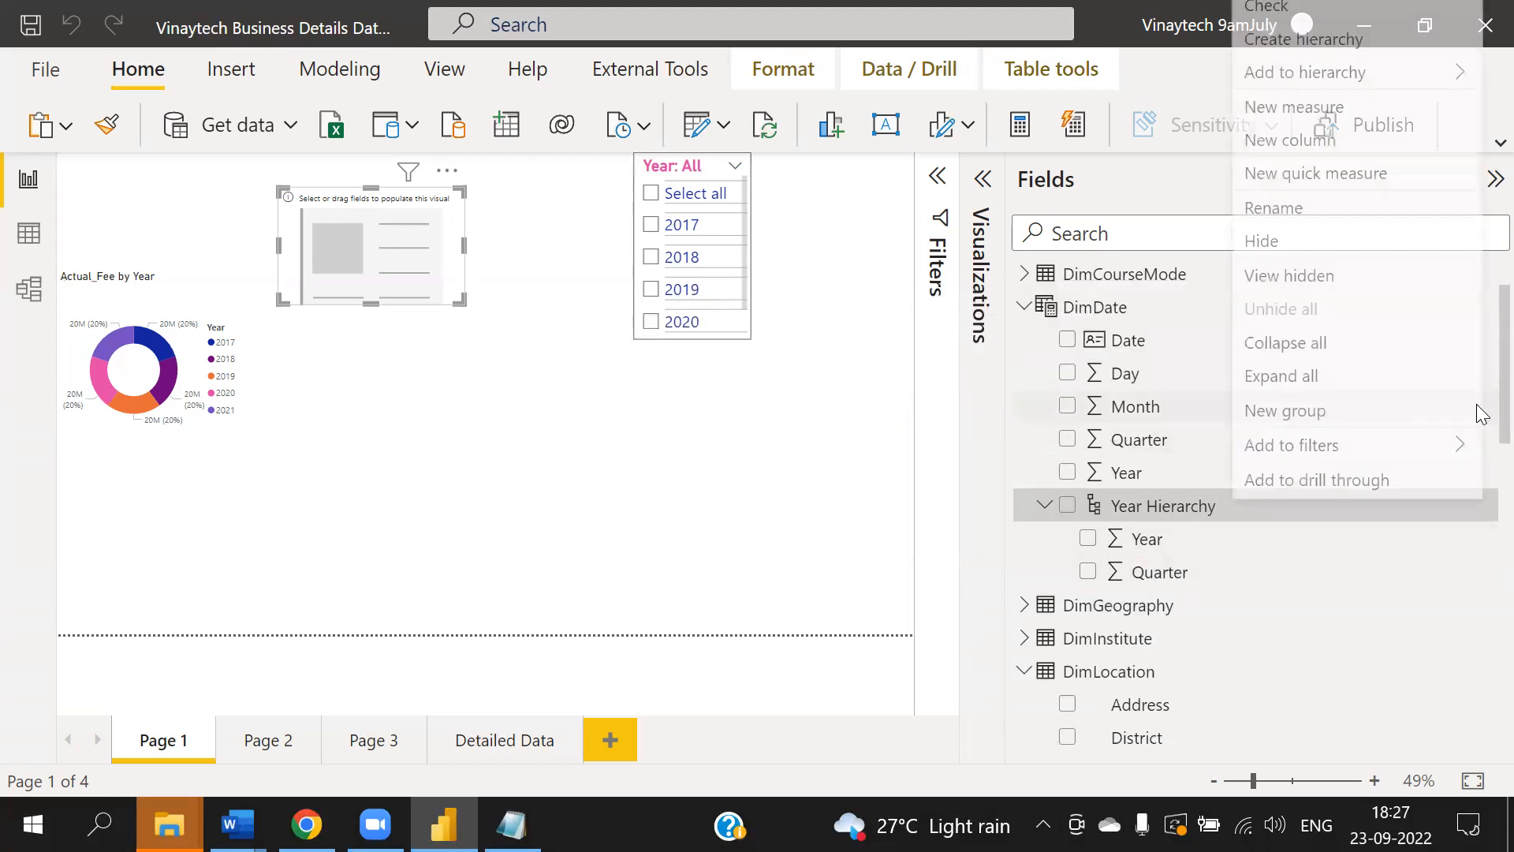
{"action": "mouse_move", "coordinate": [1341, 83]}
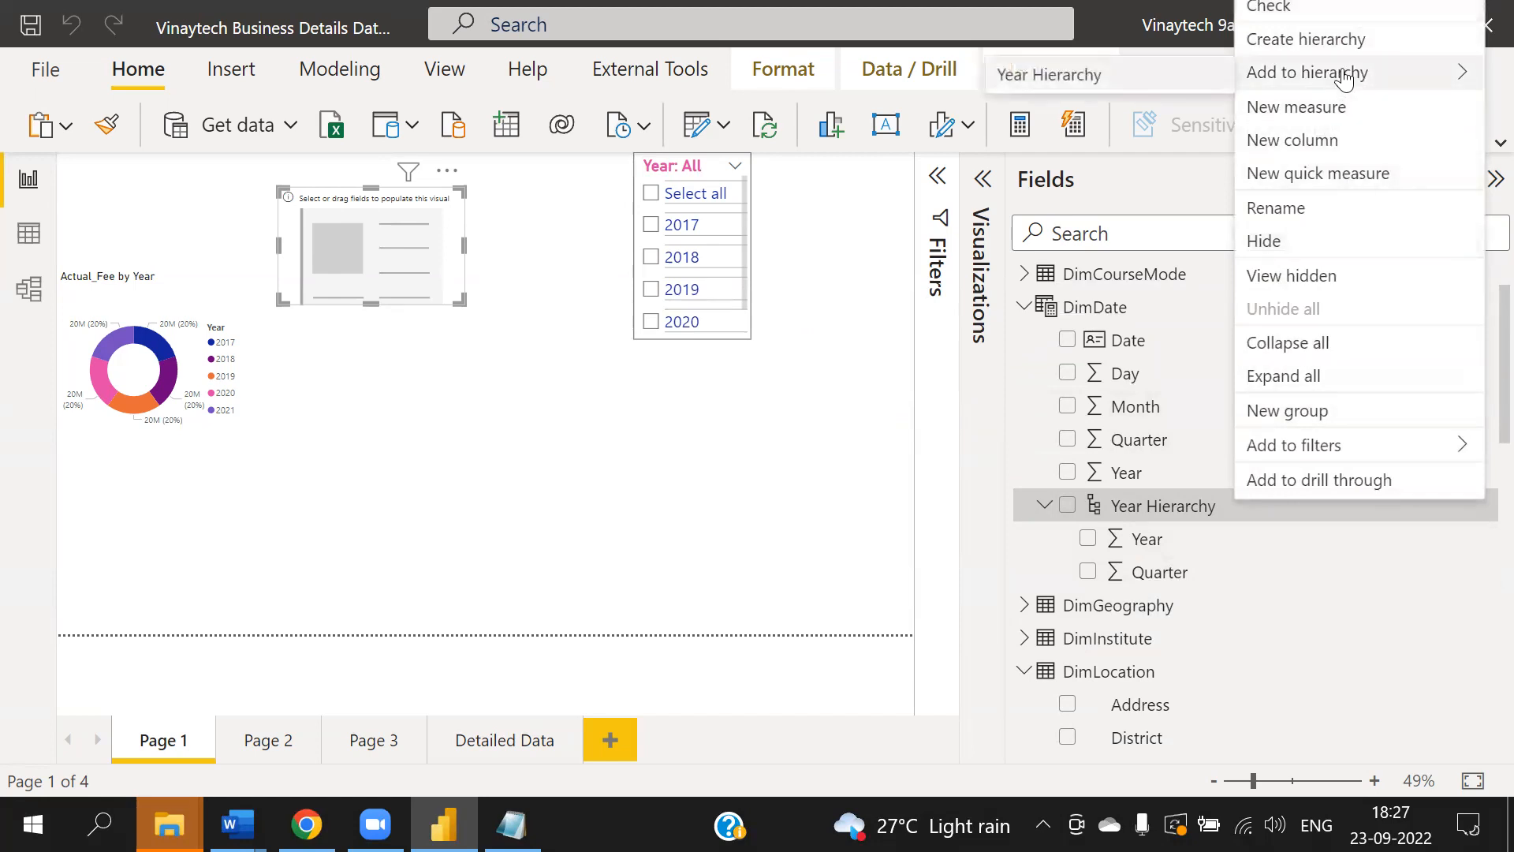
{"action": "left_click", "coordinate": [1088, 72]}
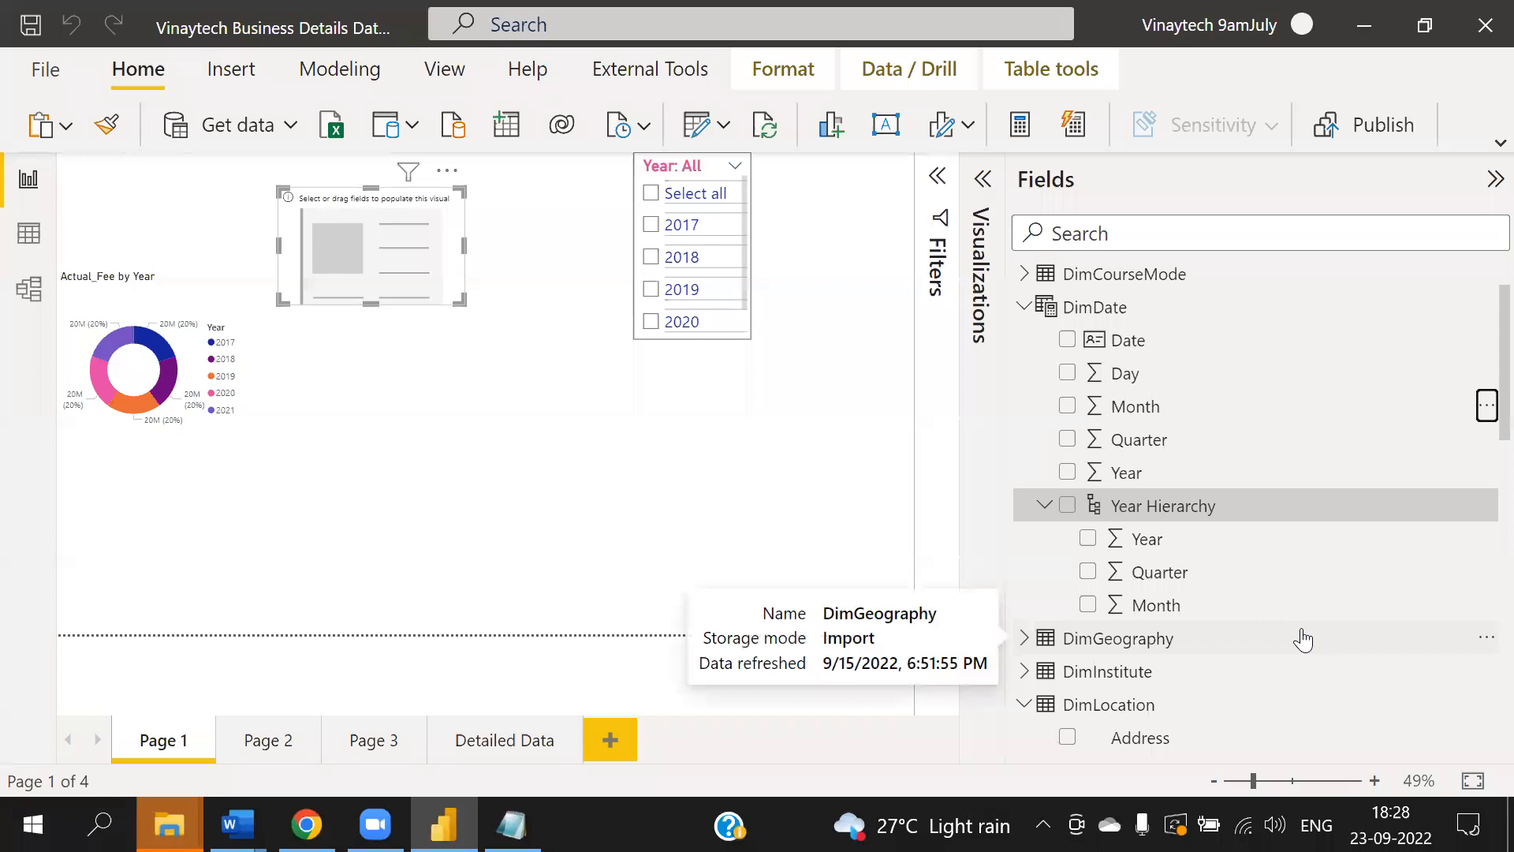
- Add a new report page and expand the Visualizations pane
{"action": "left_click", "coordinate": [739, 514]}
{"action": "left_click", "coordinate": [608, 739]}
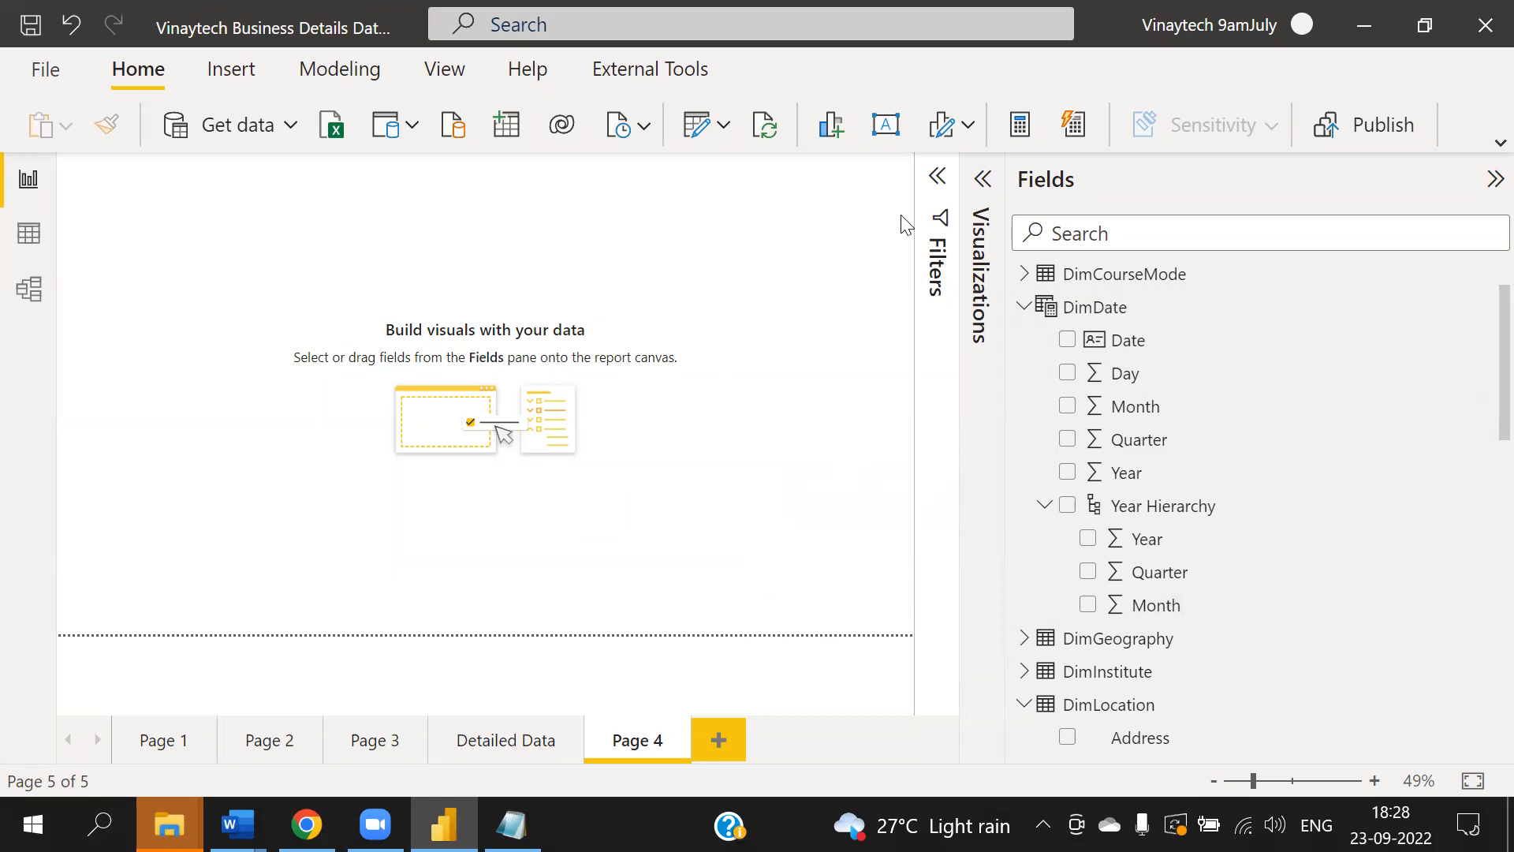
{"action": "left_click", "coordinate": [982, 179]}
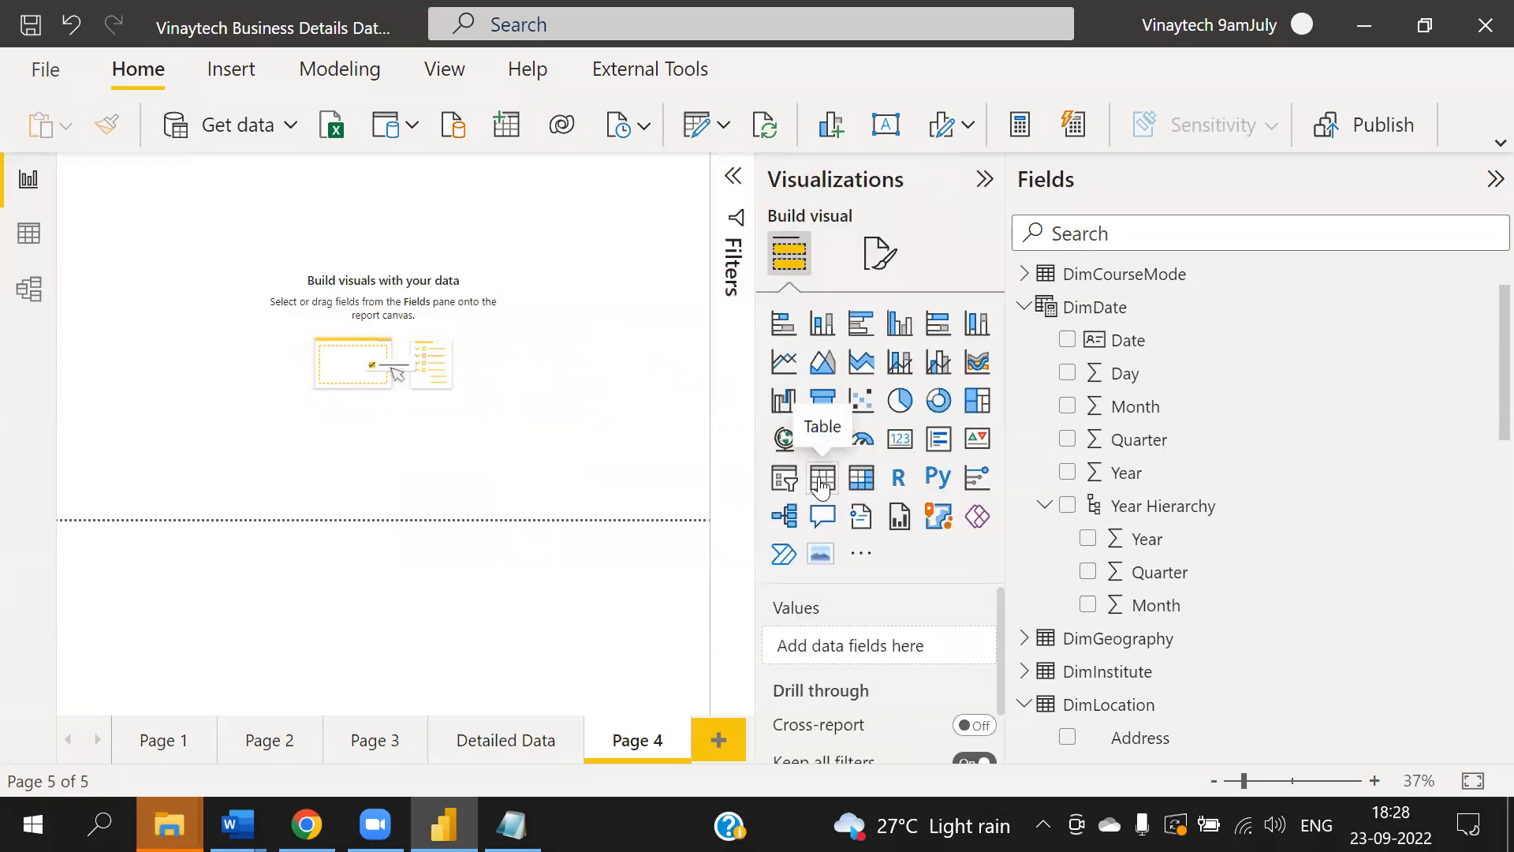
- Insert a matrix visual on the new page and enlarge it on the canvas
{"action": "left_click", "coordinate": [856, 483]}
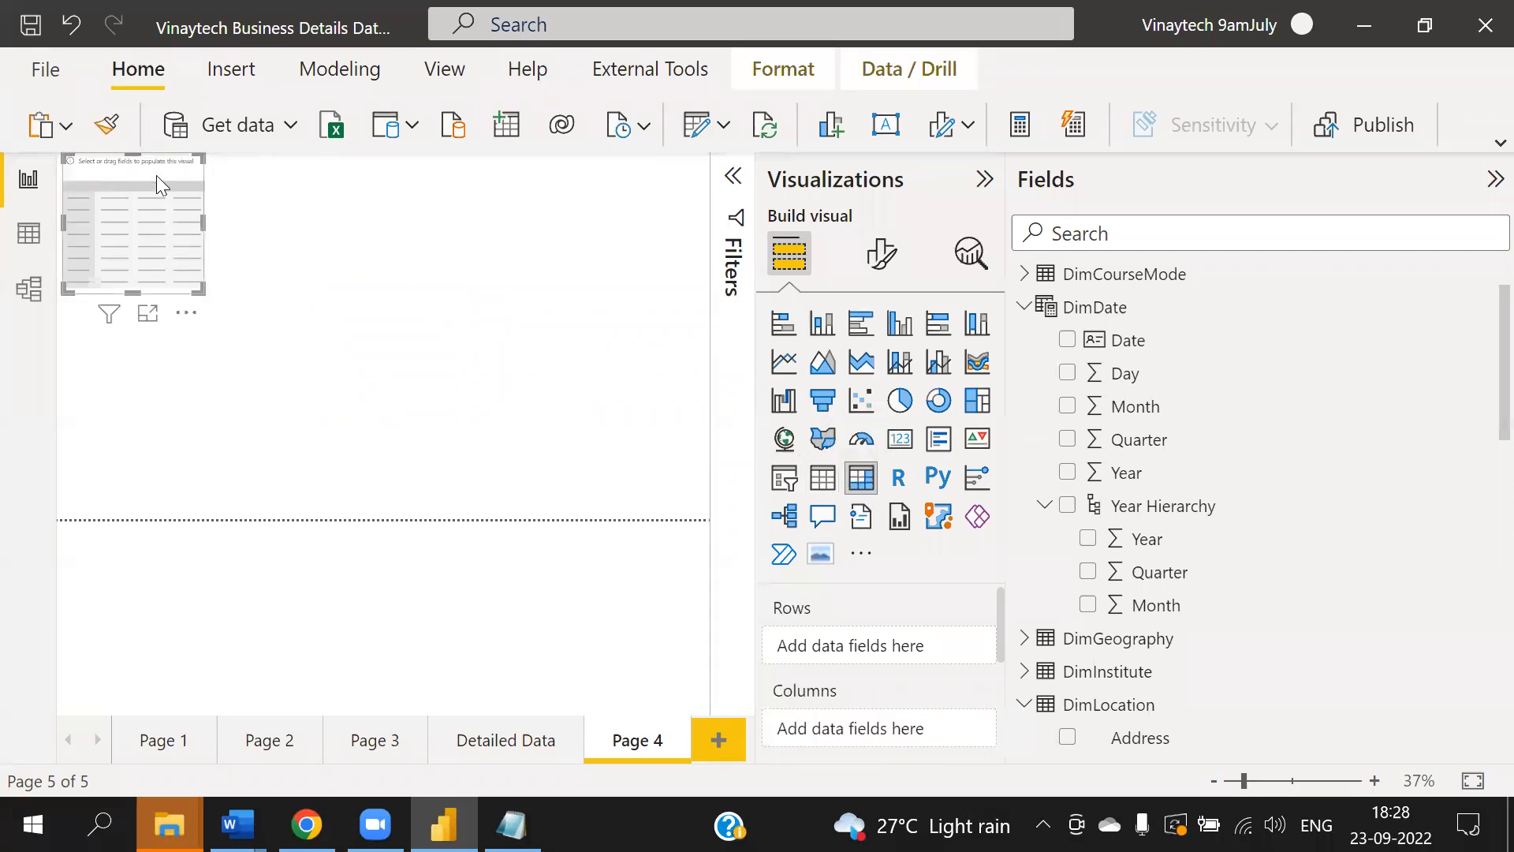
{"action": "left_click_drag", "start_coordinate": [205, 294], "coordinate": [453, 418]}
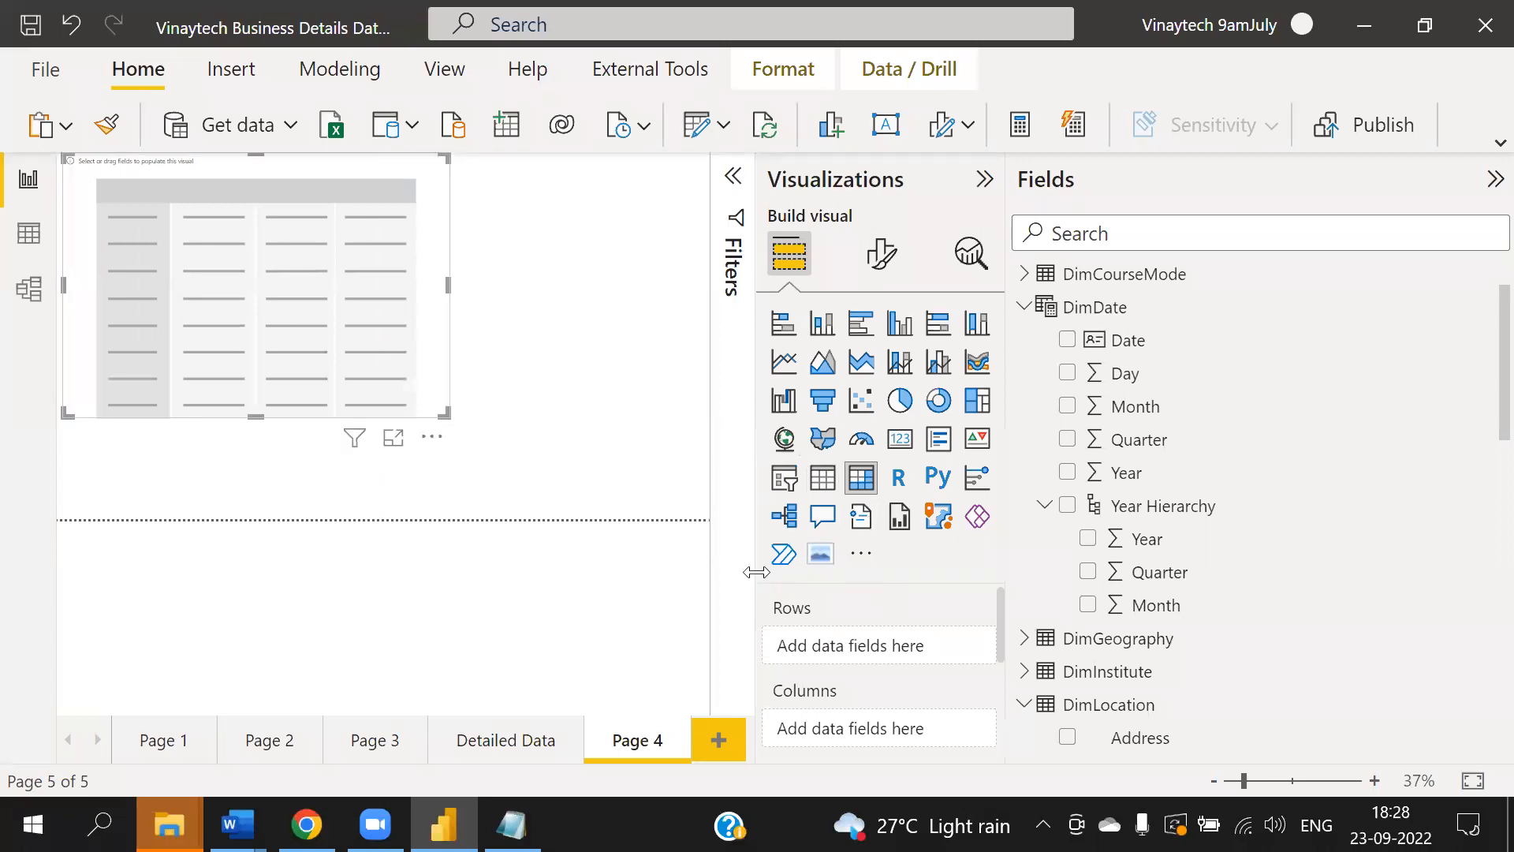
{"action": "left_click_drag", "start_coordinate": [757, 572], "coordinate": [648, 548]}
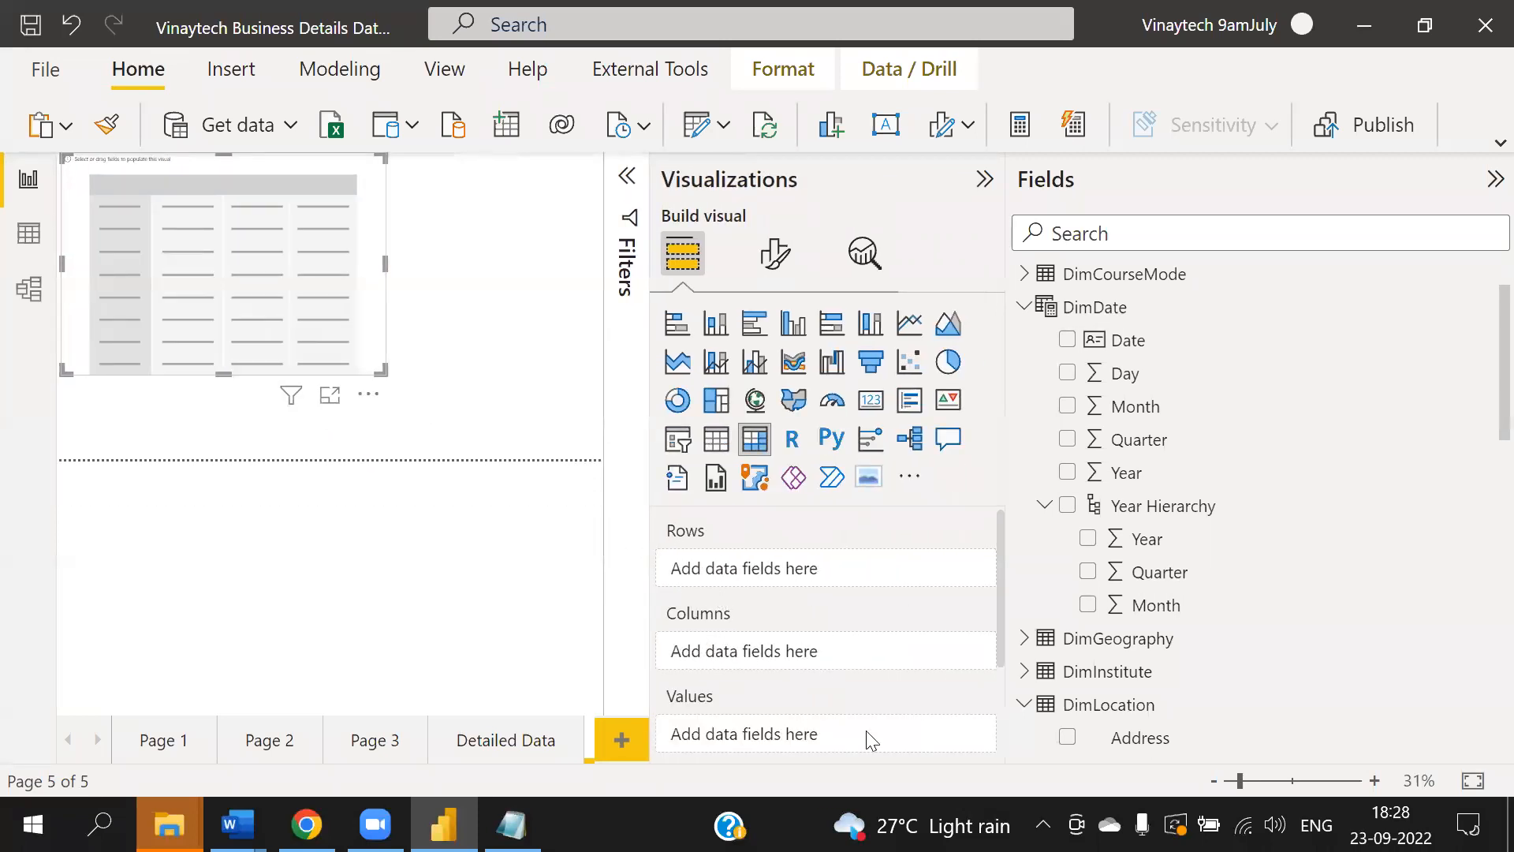
- Add Year Hierarchy to the matrix rows and open the matrix in focus mode
{"action": "left_click_drag", "start_coordinate": [1166, 509], "coordinate": [777, 575]}
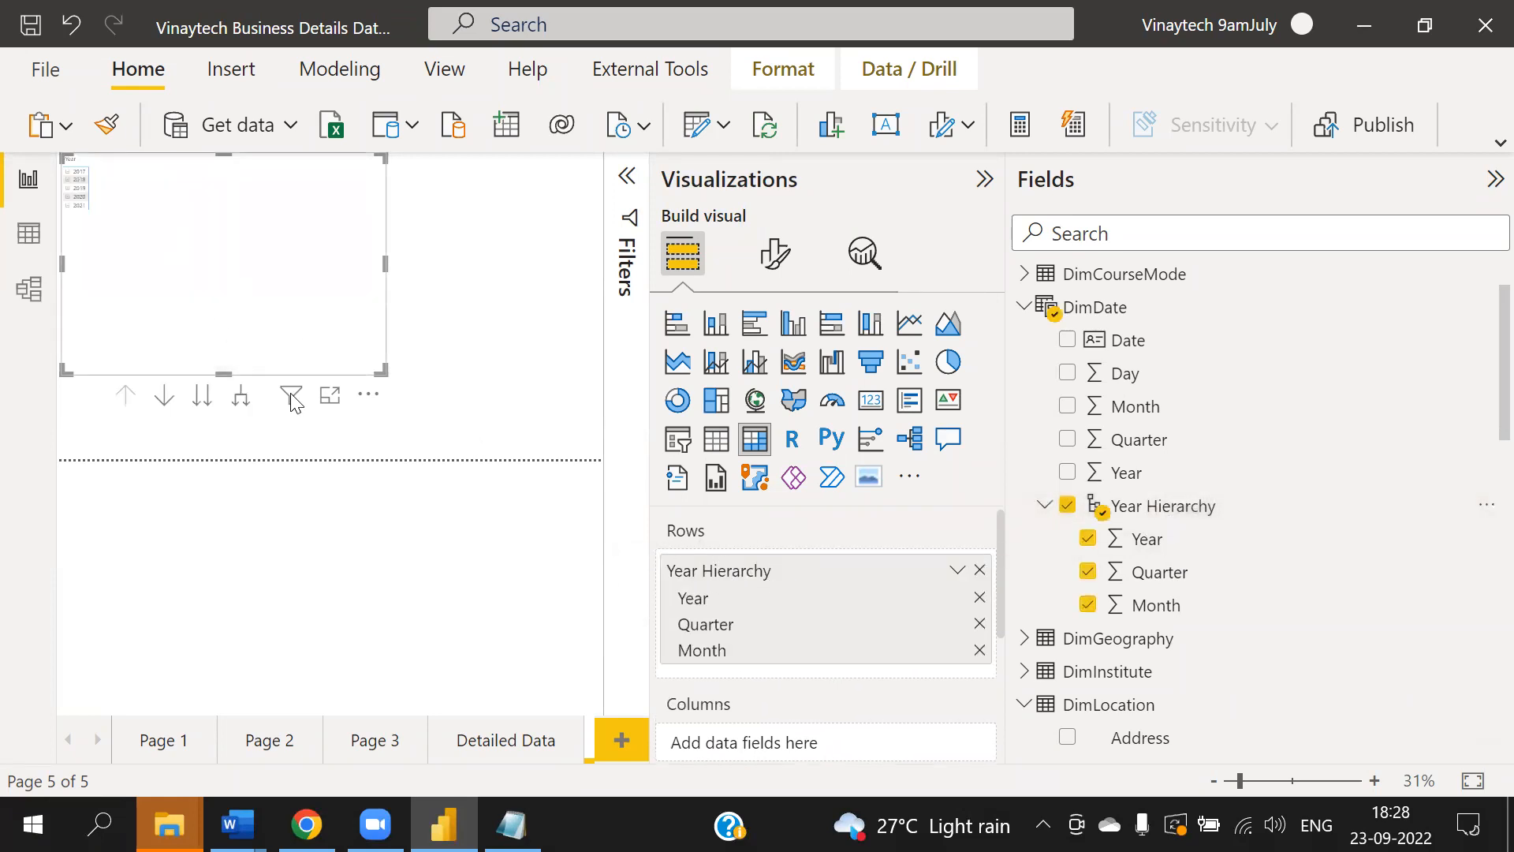
{"action": "left_click", "coordinate": [330, 395]}
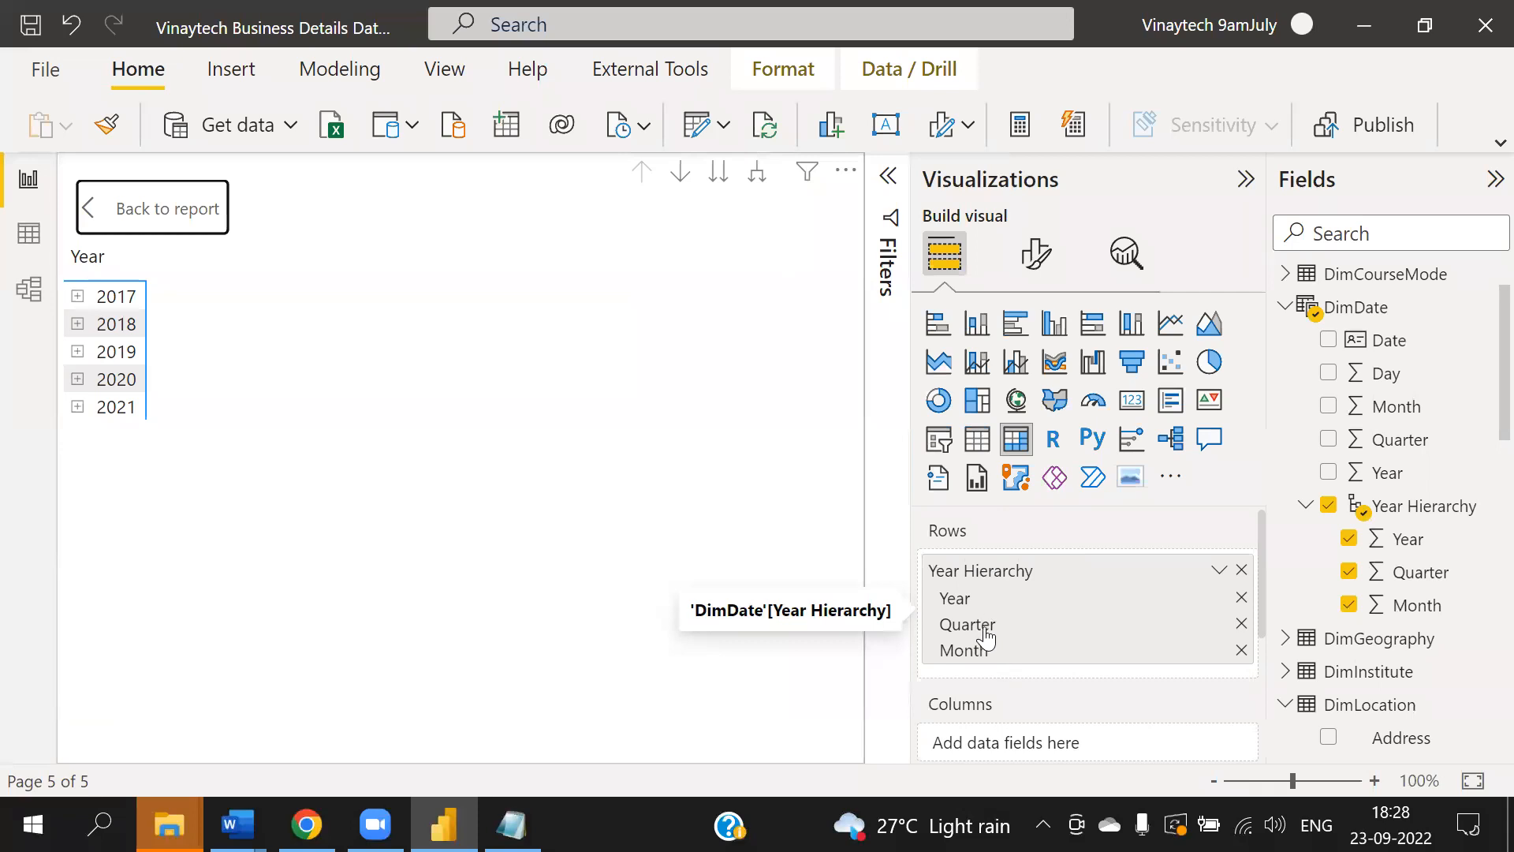
- Expand the FactPayments table and add Discount_Fee to the matrix values
{"action": "scroll", "coordinate": [1111, 650], "scroll_direction": "down", "scroll_amount": 3}
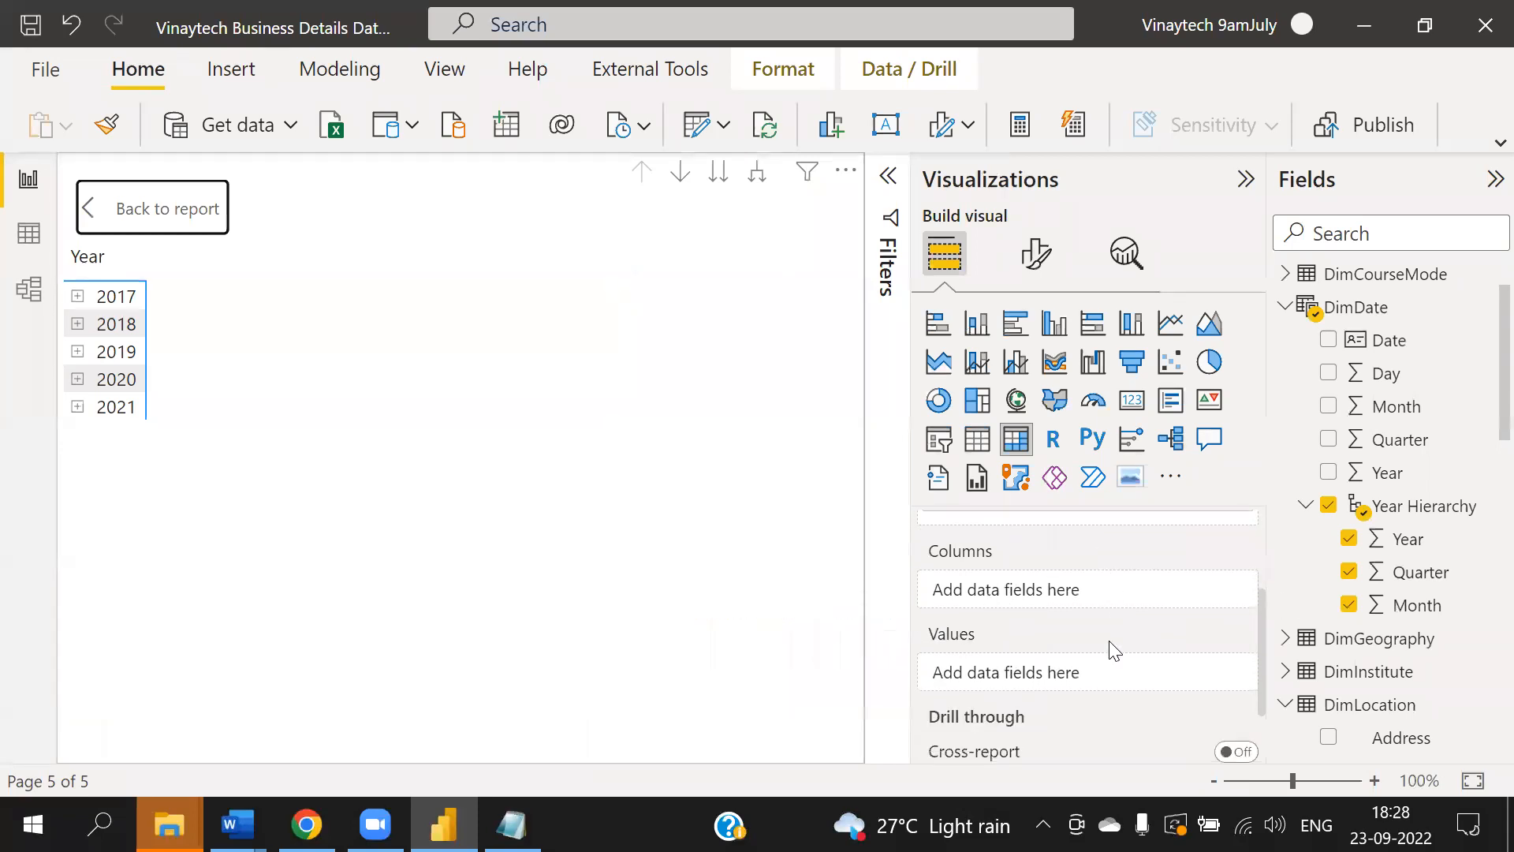
{"action": "scroll", "coordinate": [1404, 544], "scroll_direction": "down", "scroll_amount": 10}
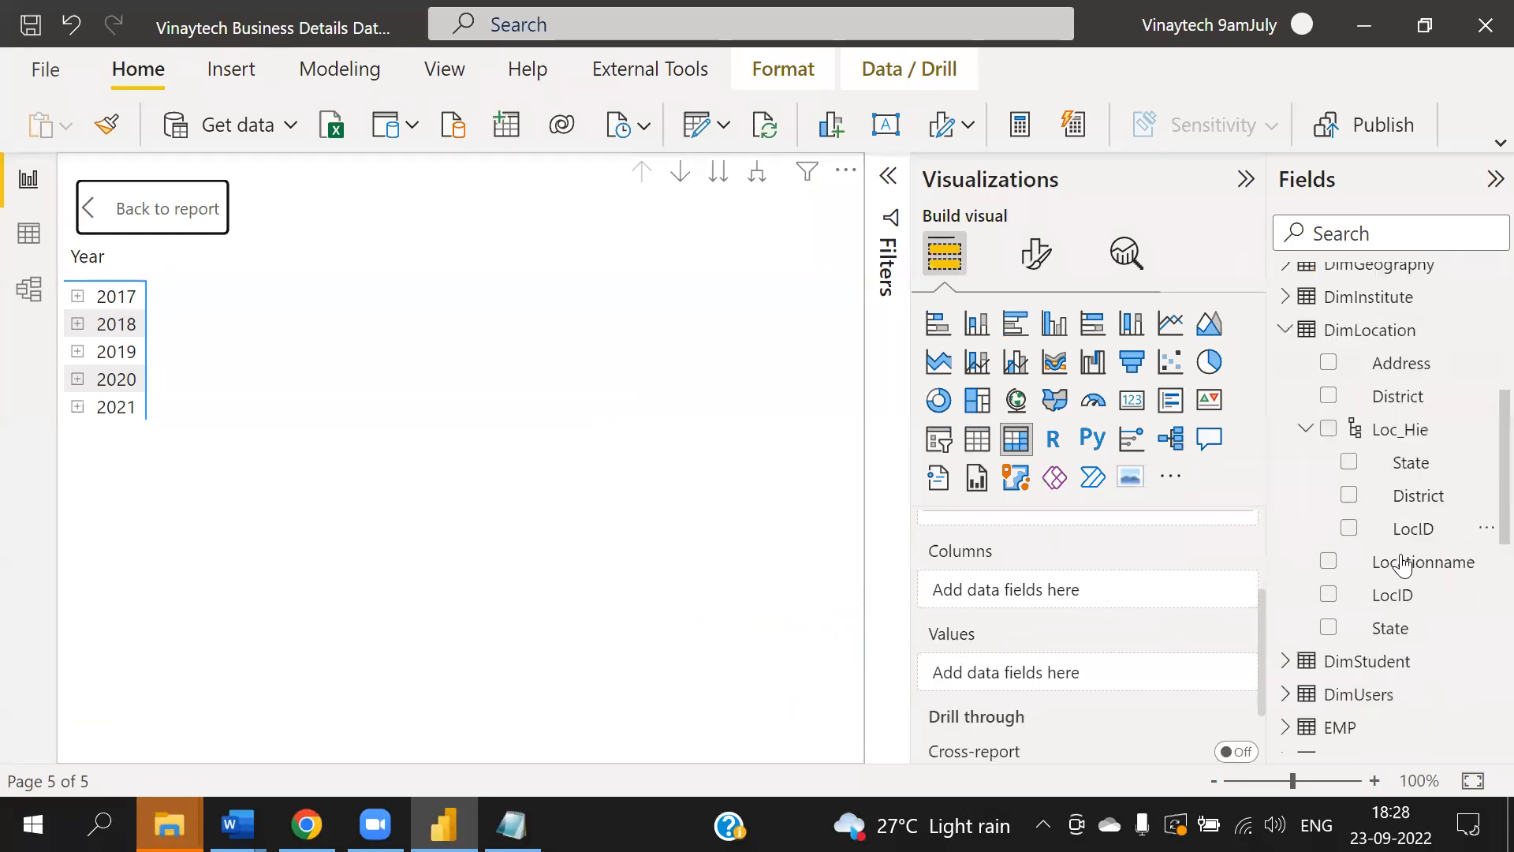
{"action": "scroll", "coordinate": [1397, 614], "scroll_direction": "down", "scroll_amount": 3}
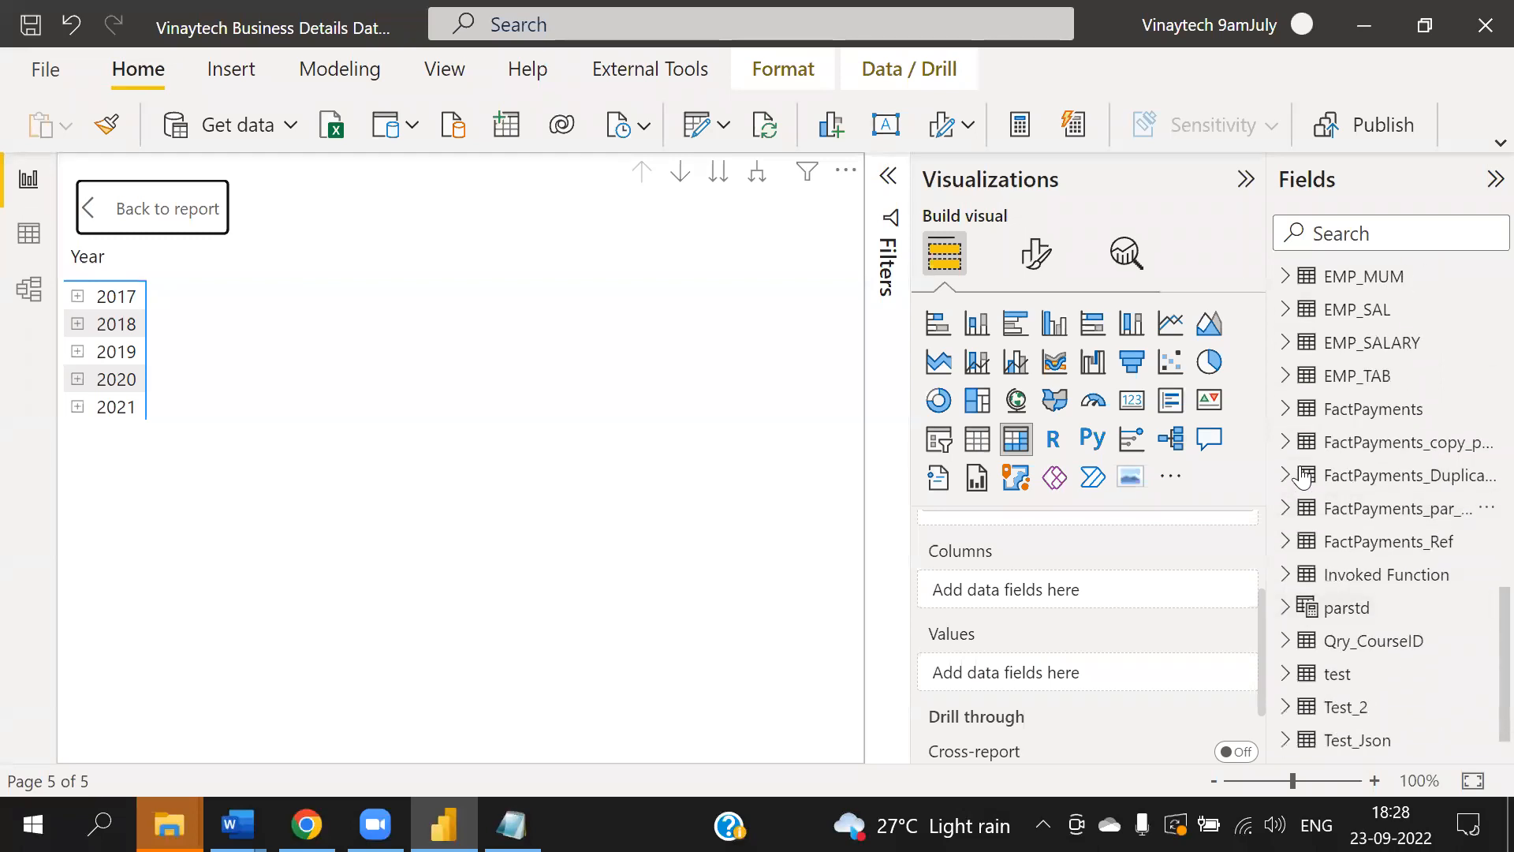
{"action": "left_click", "coordinate": [1286, 408]}
{"action": "left_click_drag", "start_coordinate": [1408, 575], "coordinate": [1074, 672]}
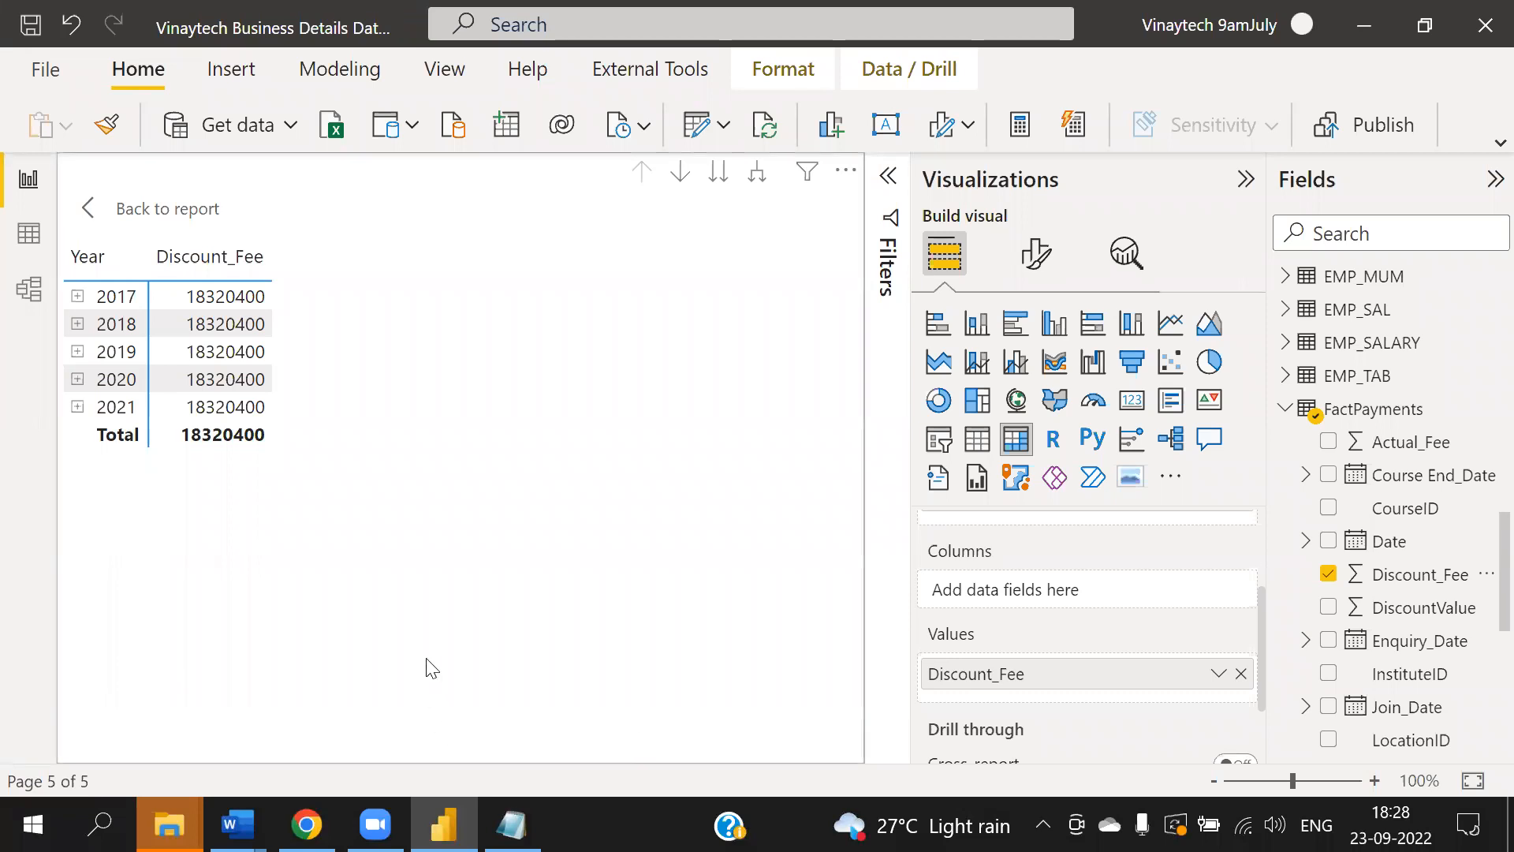
- Expand year 2017 in the matrix, then its quarters 1, 2 and 3 to show months
{"action": "left_click", "coordinate": [77, 296]}
{"action": "left_click", "coordinate": [91, 324]}
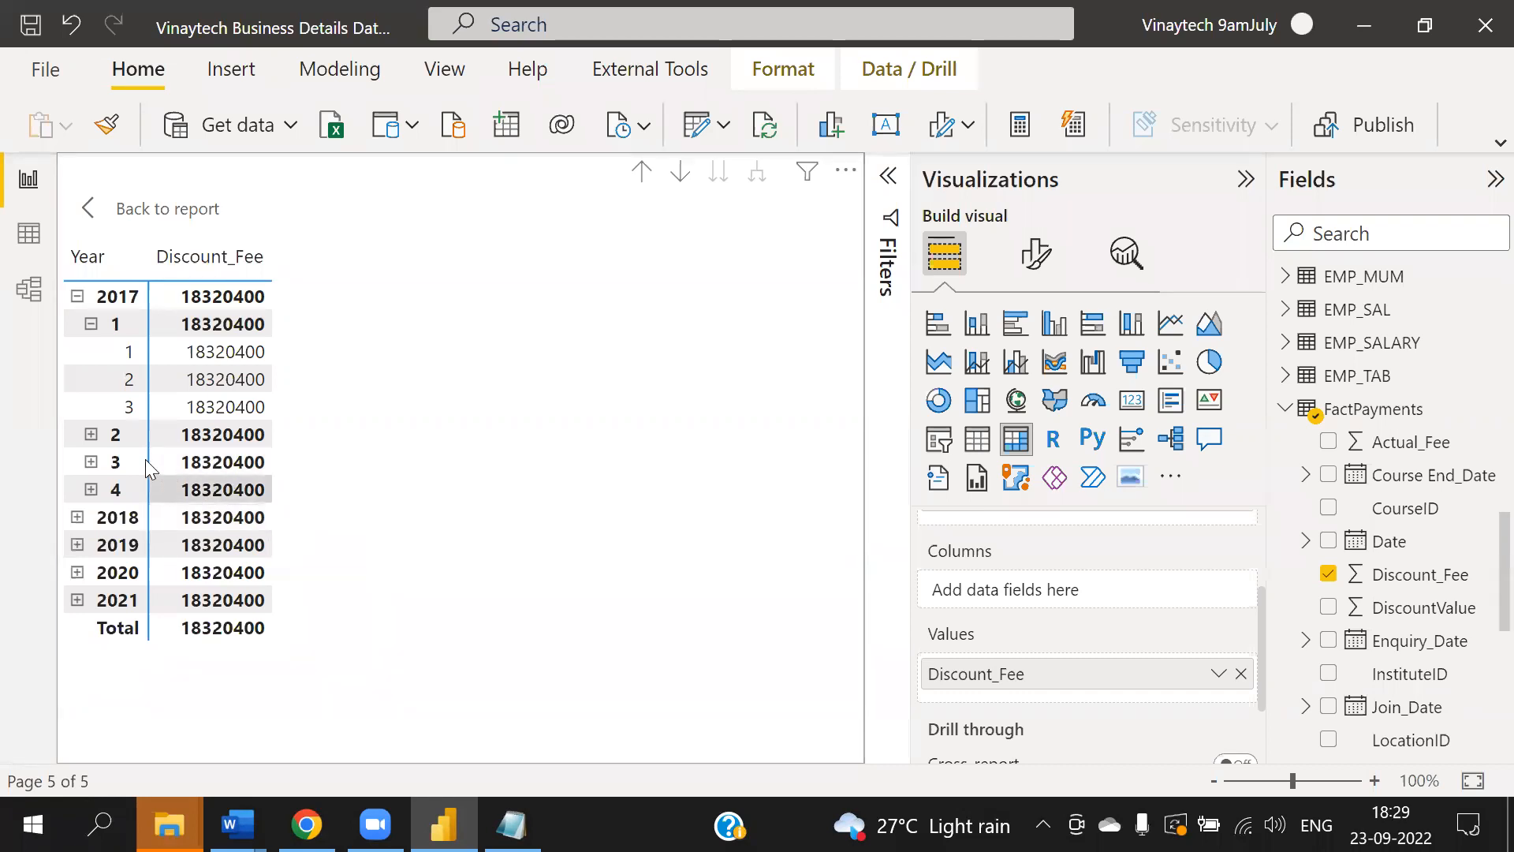
{"action": "left_click", "coordinate": [91, 436]}
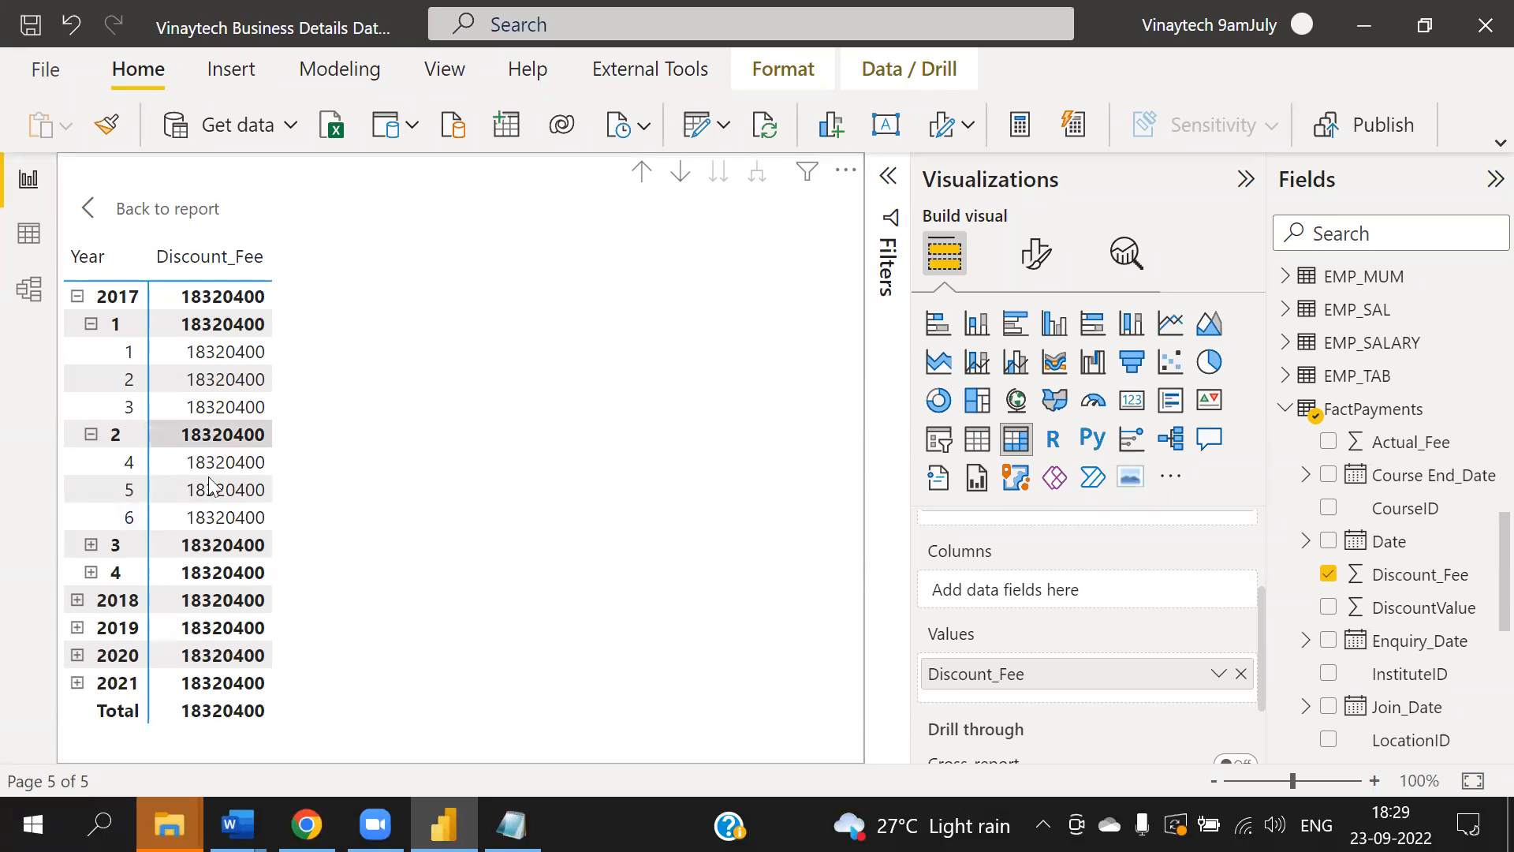
{"action": "left_click", "coordinate": [90, 545]}
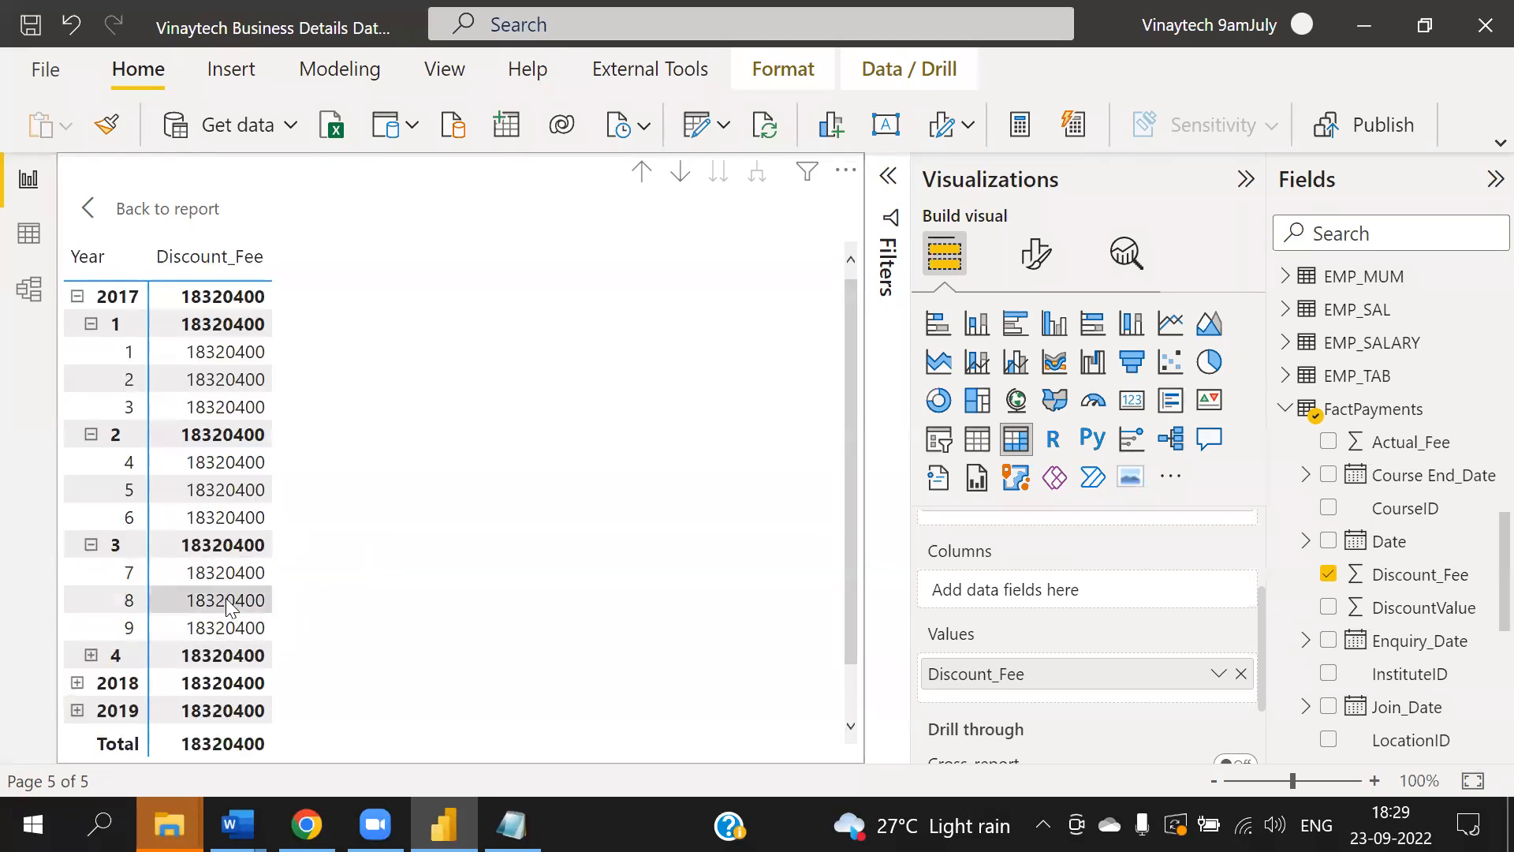
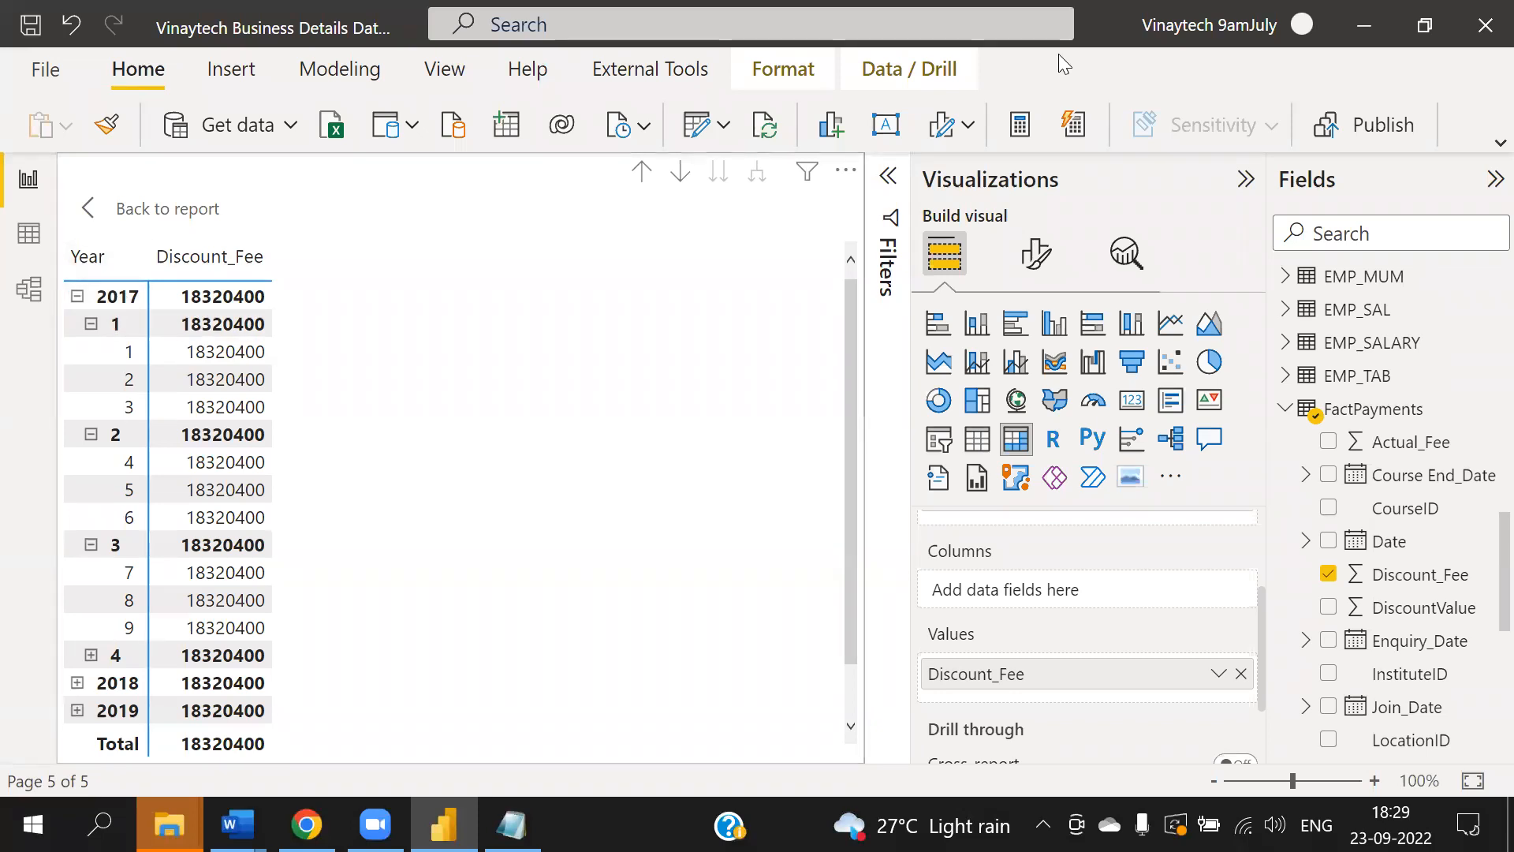
- Collapse year 2017 in the matrix back to the year level
{"action": "left_click", "coordinate": [78, 298]}
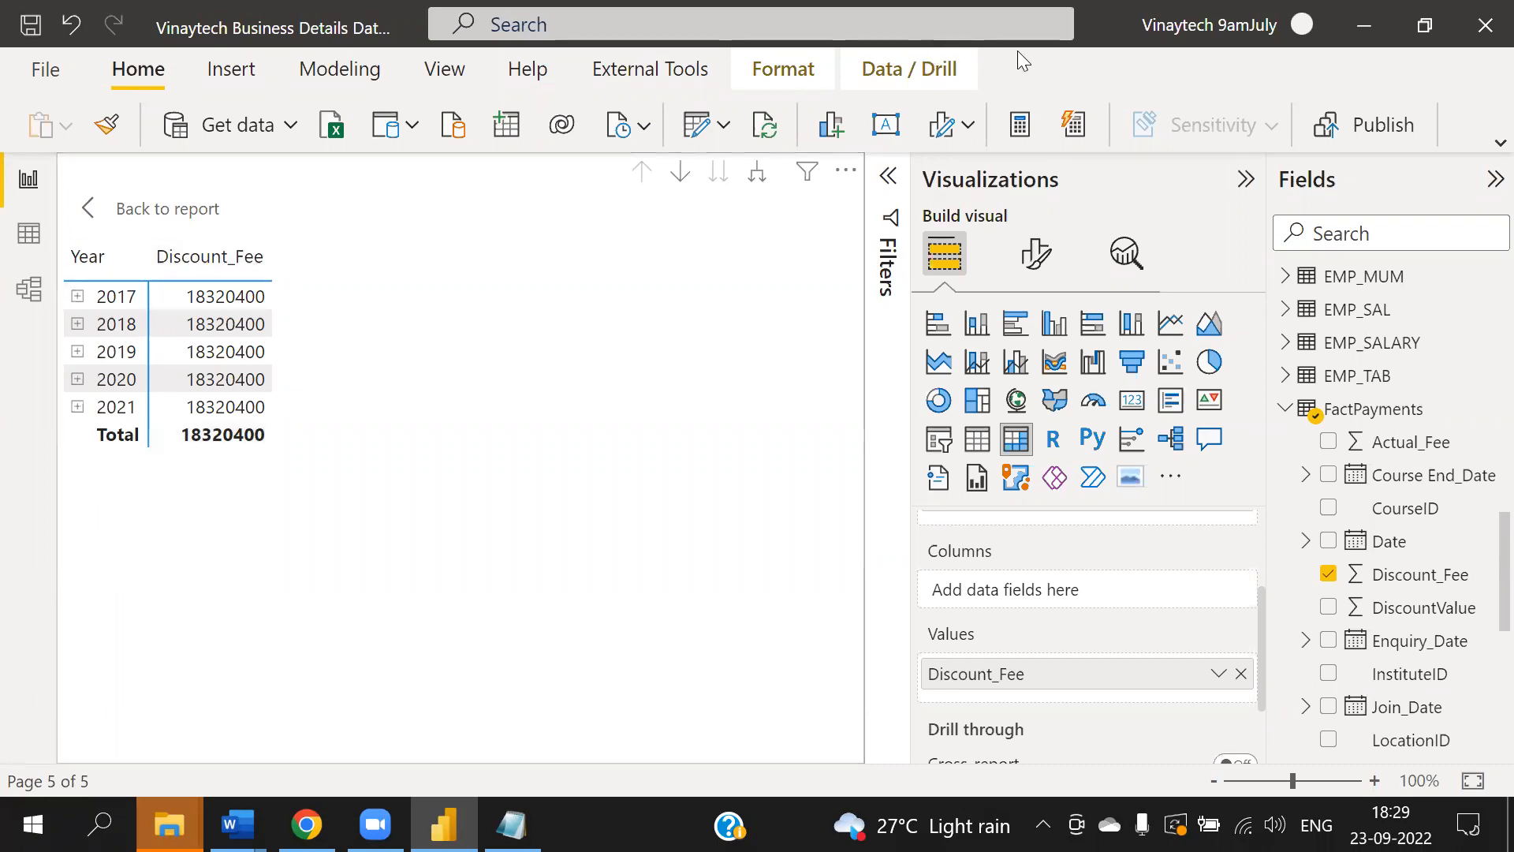
{"action": "left_click_drag", "start_coordinate": [126, 418], "coordinate": [135, 544]}
{"action": "left_click_drag", "start_coordinate": [150, 574], "coordinate": [153, 605]}
{"action": "left_click_drag", "start_coordinate": [152, 573], "coordinate": [156, 615]}
{"action": "left_click_drag", "start_coordinate": [218, 592], "coordinate": [262, 608]}
{"action": "left_click_drag", "start_coordinate": [241, 397], "coordinate": [355, 474]}
{"action": "mouse_move", "coordinate": [366, 564]}
{"action": "left_mouse_down"}
{"action": "mouse_move", "coordinate": [394, 496]}
{"action": "mouse_move", "coordinate": [395, 517]}
{"action": "mouse_move", "coordinate": [470, 483]}
{"action": "mouse_move", "coordinate": [478, 517]}
{"action": "left_mouse_up"}
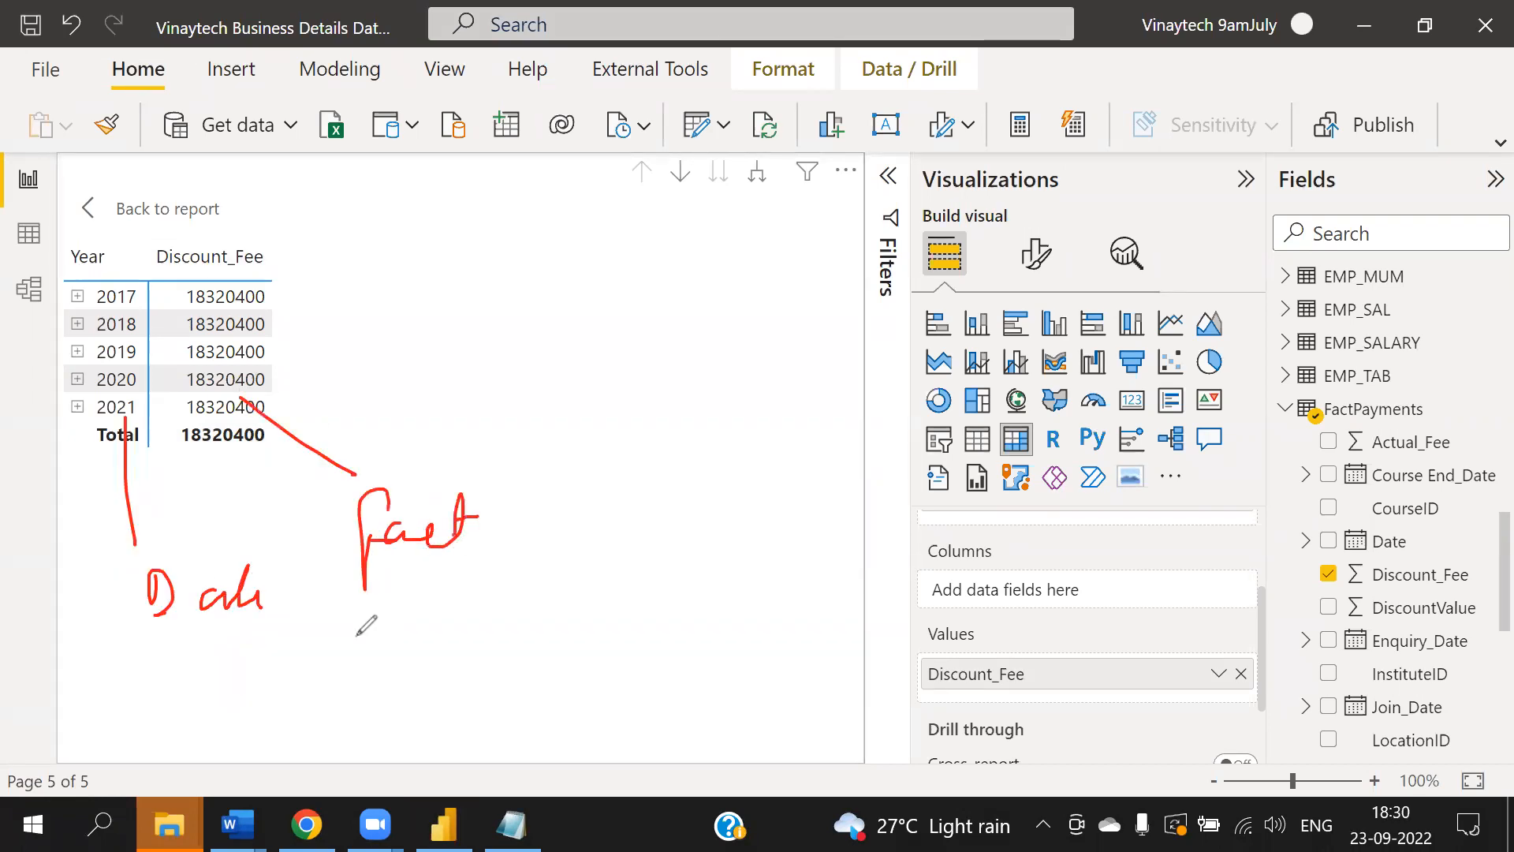
{"action": "mouse_move", "coordinate": [300, 625]}
{"action": "left_mouse_down"}
{"action": "mouse_move", "coordinate": [367, 608]}
{"action": "mouse_move", "coordinate": [375, 631]}
{"action": "mouse_move", "coordinate": [531, 618]}
{"action": "mouse_move", "coordinate": [584, 600]}
{"action": "mouse_move", "coordinate": [607, 623]}
{"action": "left_mouse_up"}
{"action": "left_click", "coordinate": [388, 639]}
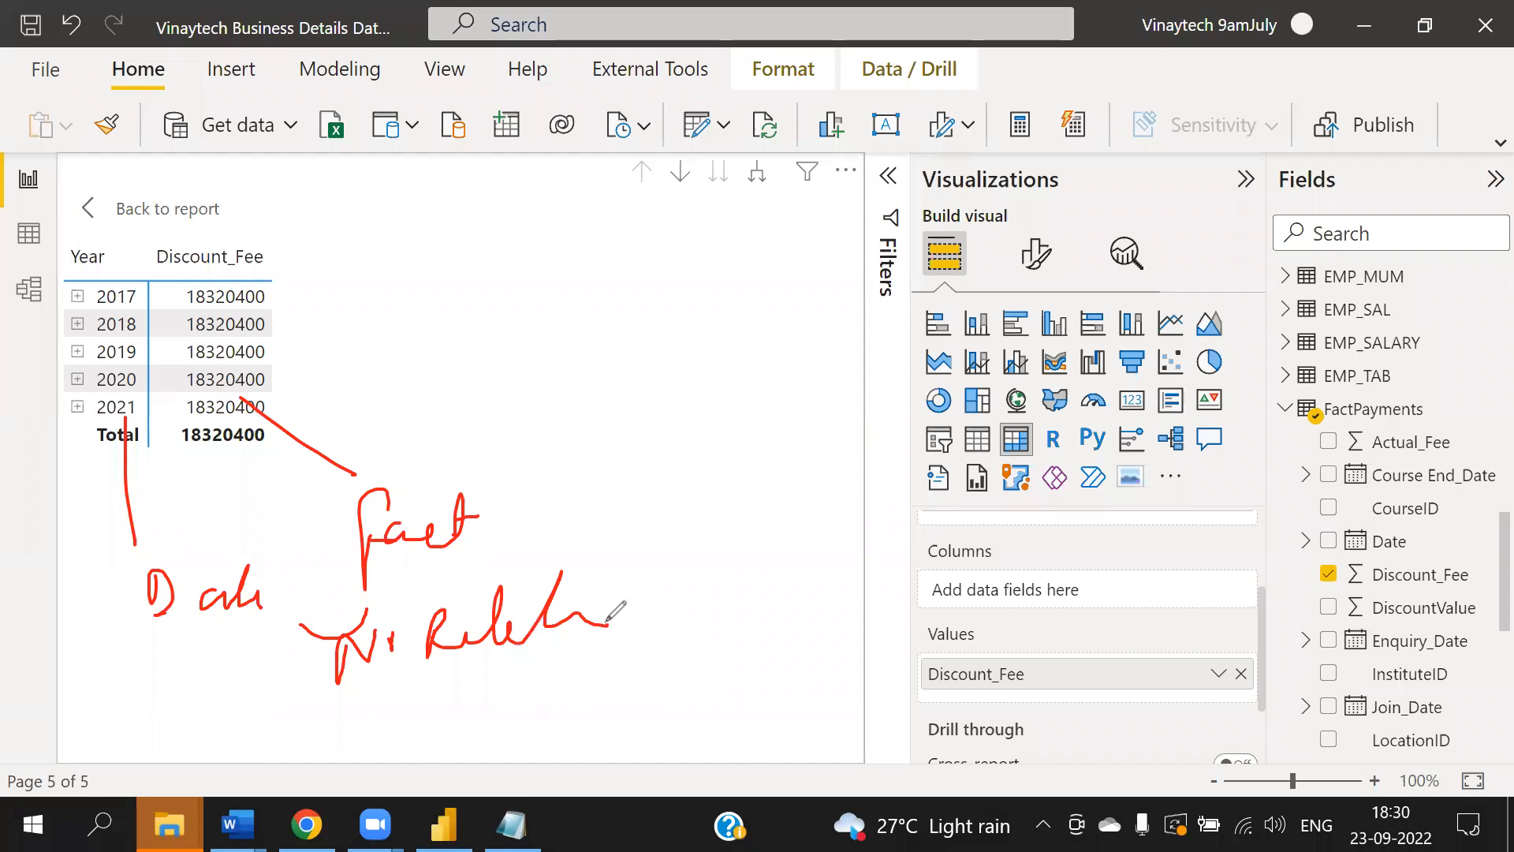
{"action": "left_click", "coordinate": [1065, 237]}
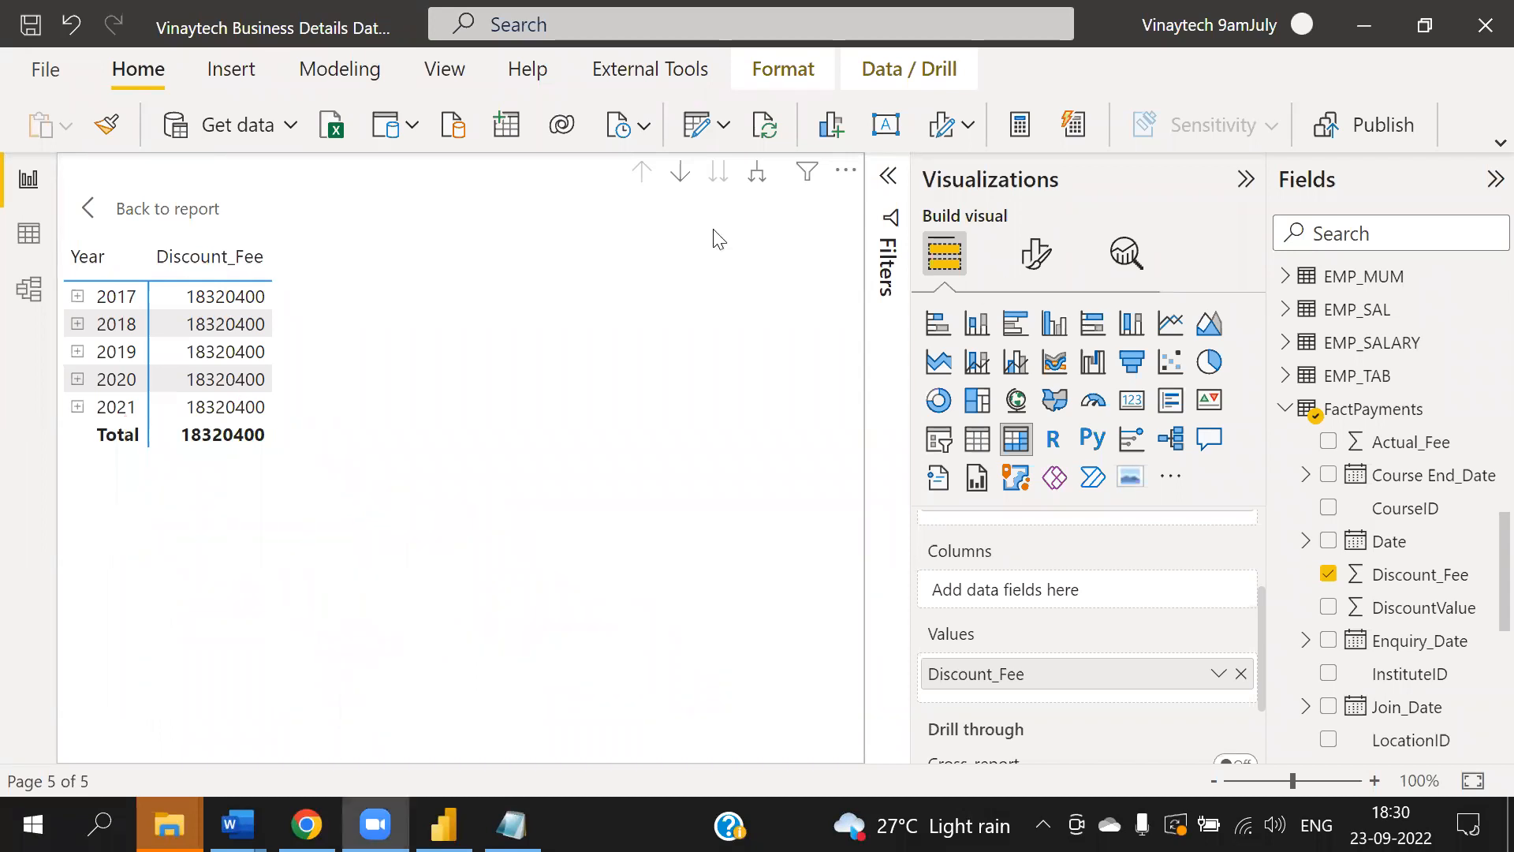
- Open the model view and move the DimDate table across the diagram to sit beside FactPayments
{"action": "left_click", "coordinate": [30, 292]}
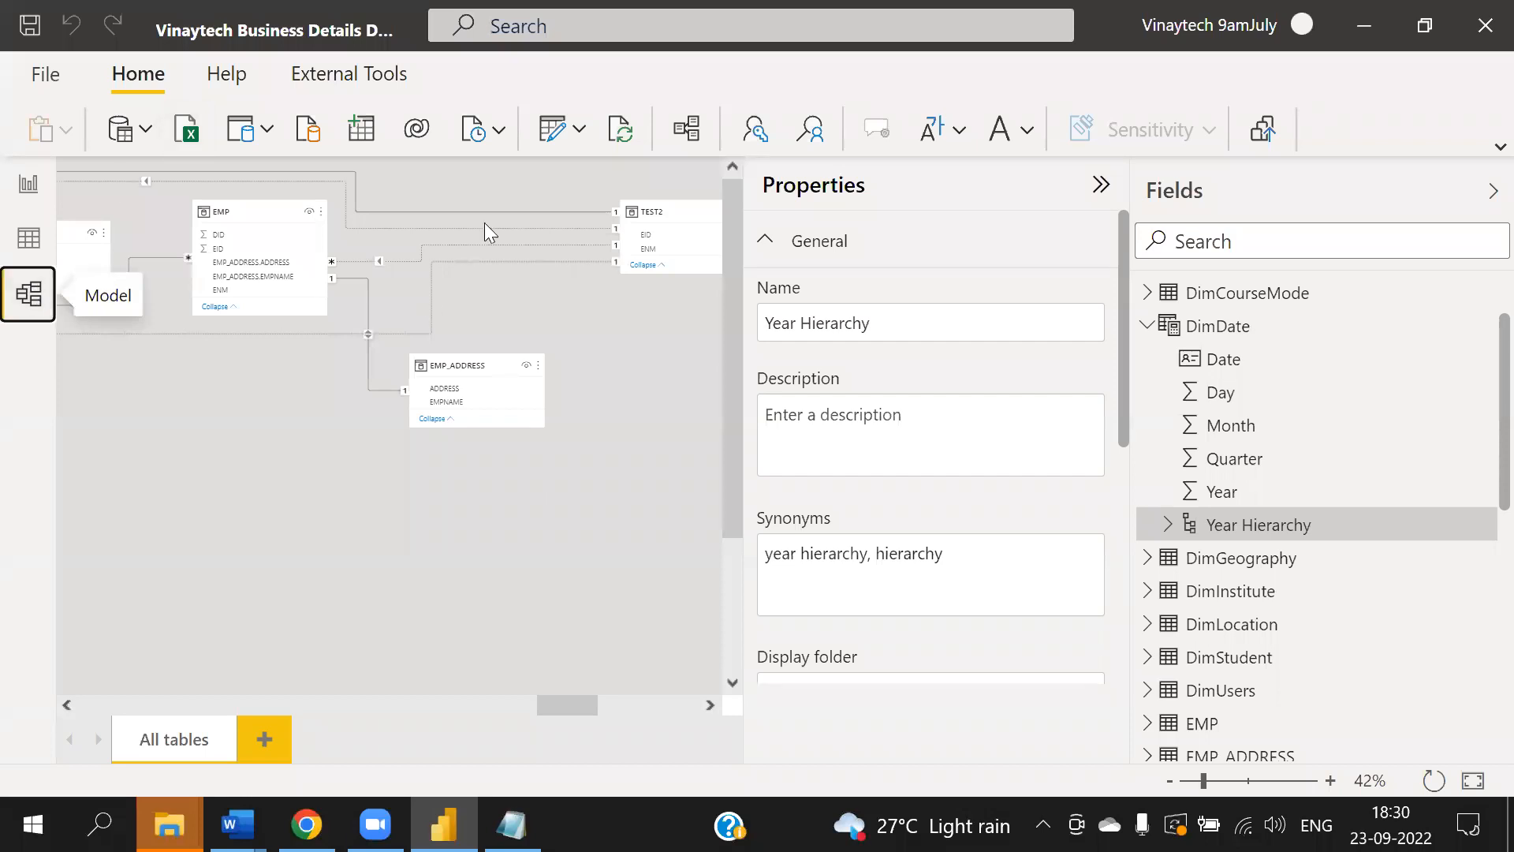
{"action": "left_click", "coordinate": [1102, 184]}
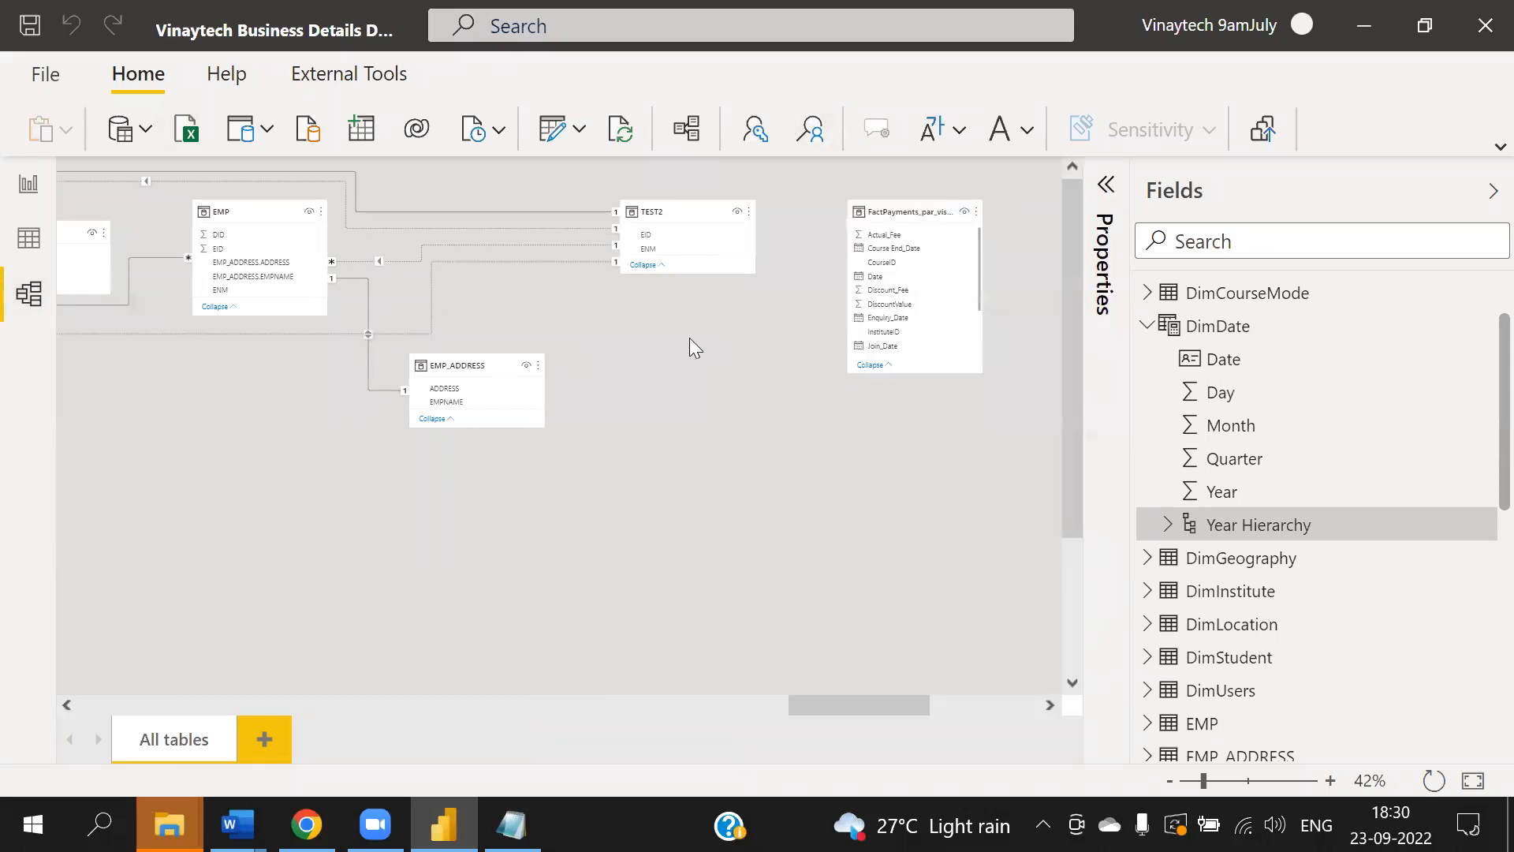
{"action": "left_click_drag", "start_coordinate": [781, 706], "coordinate": [10, 628]}
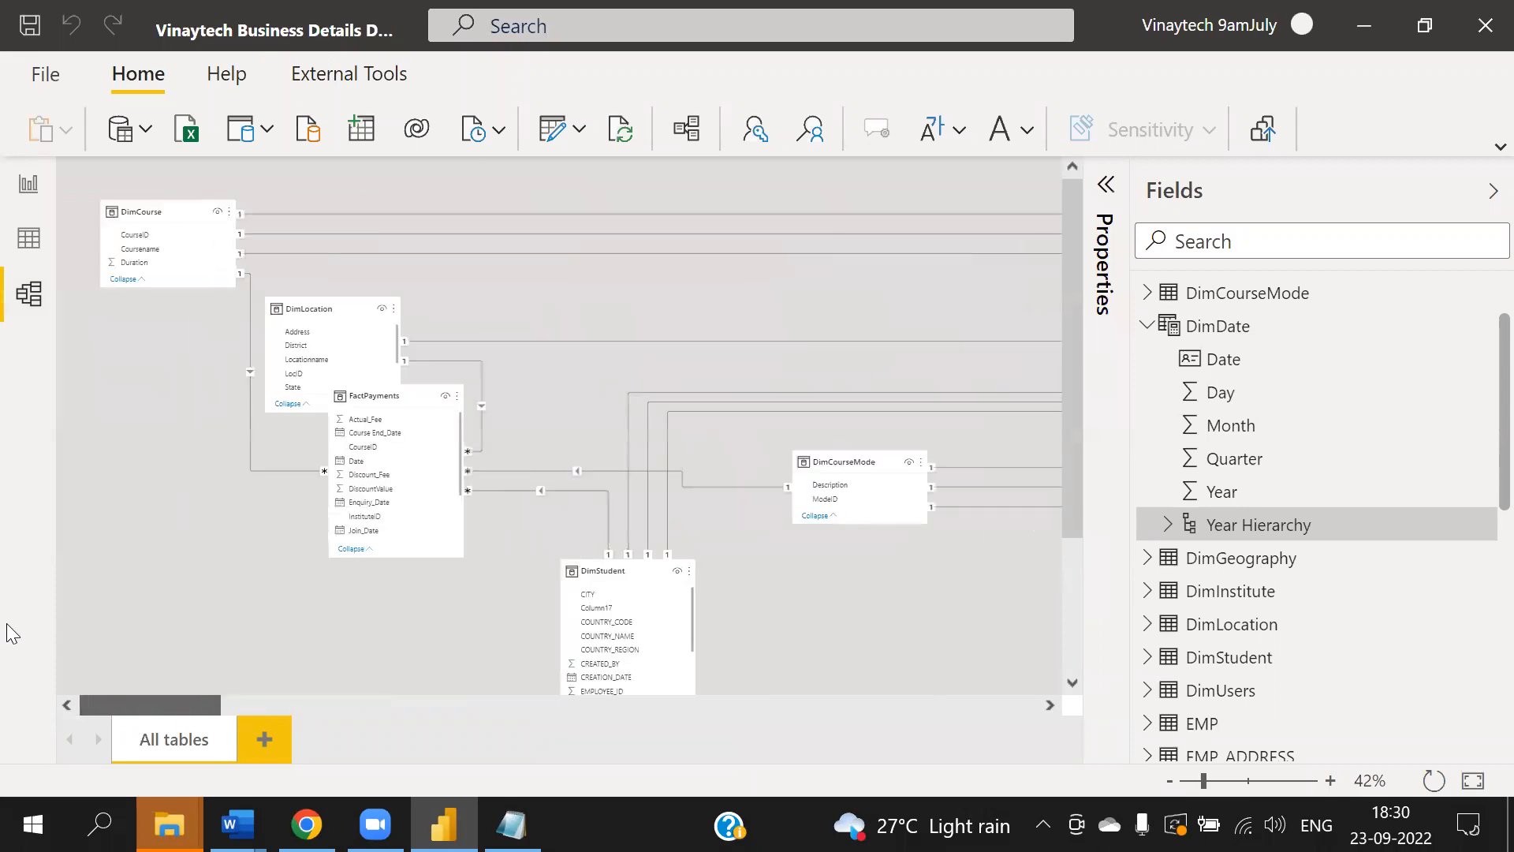
{"action": "left_click_drag", "start_coordinate": [372, 396], "coordinate": [582, 229]}
{"action": "left_click_drag", "start_coordinate": [636, 578], "coordinate": [362, 569]}
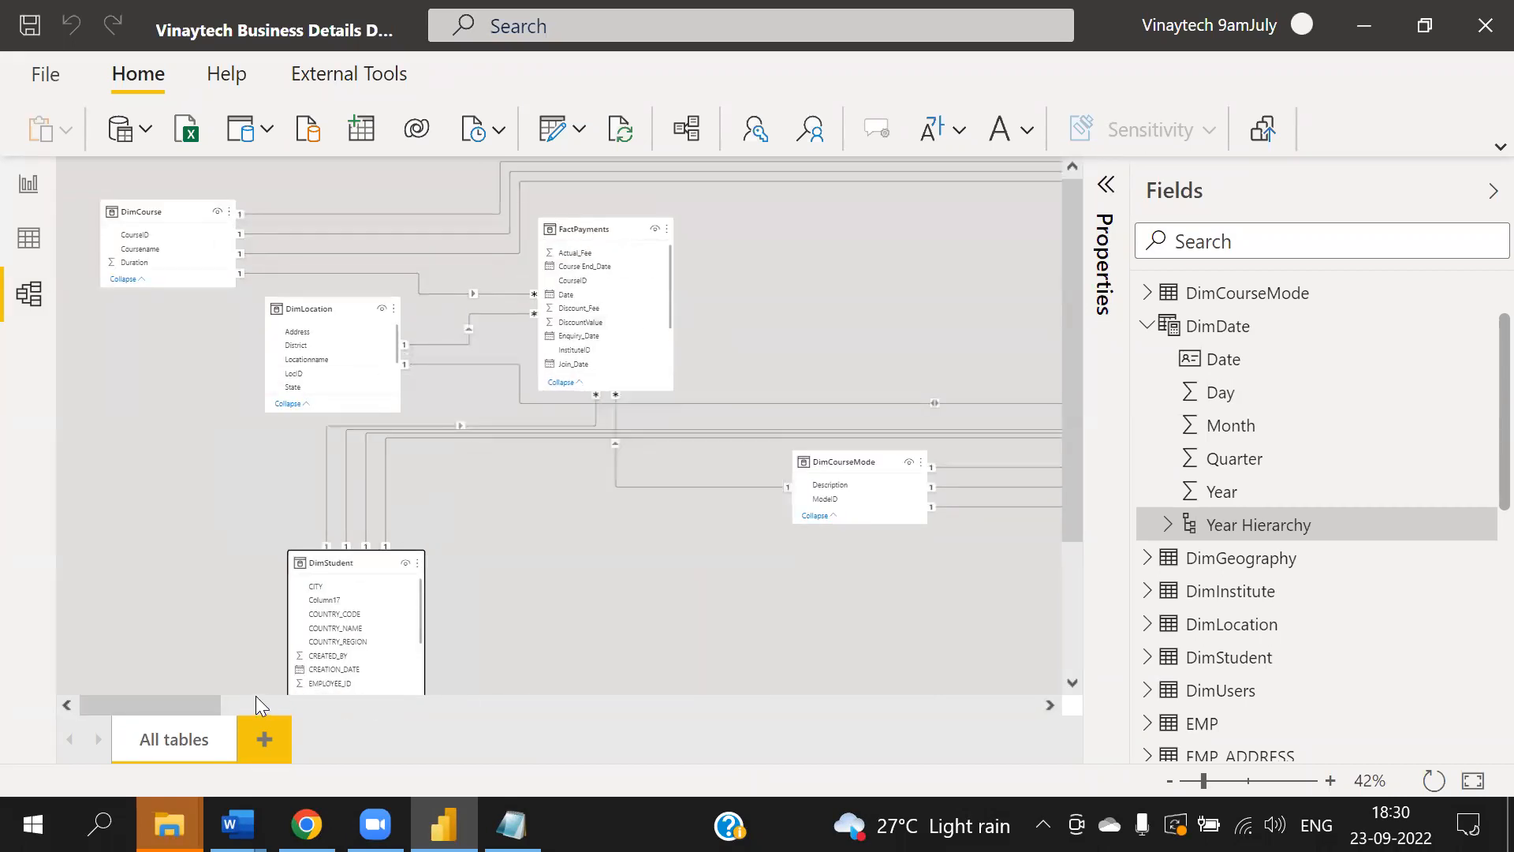
{"action": "left_click", "coordinate": [269, 705]}
{"action": "left_click", "coordinate": [282, 707]}
{"action": "left_click_drag", "start_coordinate": [344, 706], "coordinate": [1044, 701]}
{"action": "left_click_drag", "start_coordinate": [820, 210], "coordinate": [139, 291]}
{"action": "left_click_drag", "start_coordinate": [953, 705], "coordinate": [777, 624]}
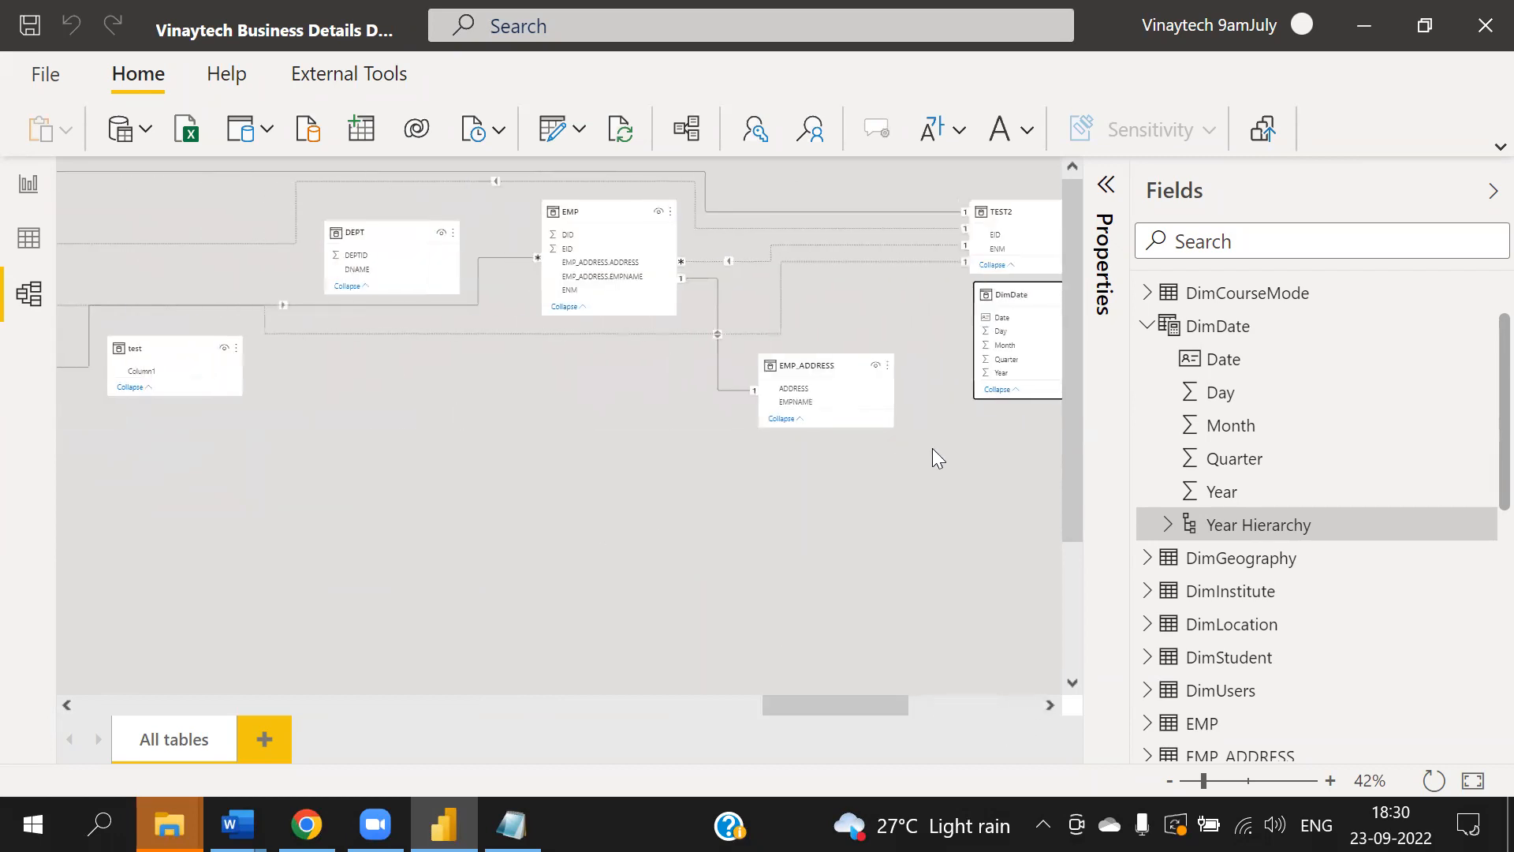
{"action": "left_click_drag", "start_coordinate": [1018, 296], "coordinate": [209, 401]}
{"action": "left_click_drag", "start_coordinate": [850, 709], "coordinate": [762, 707]}
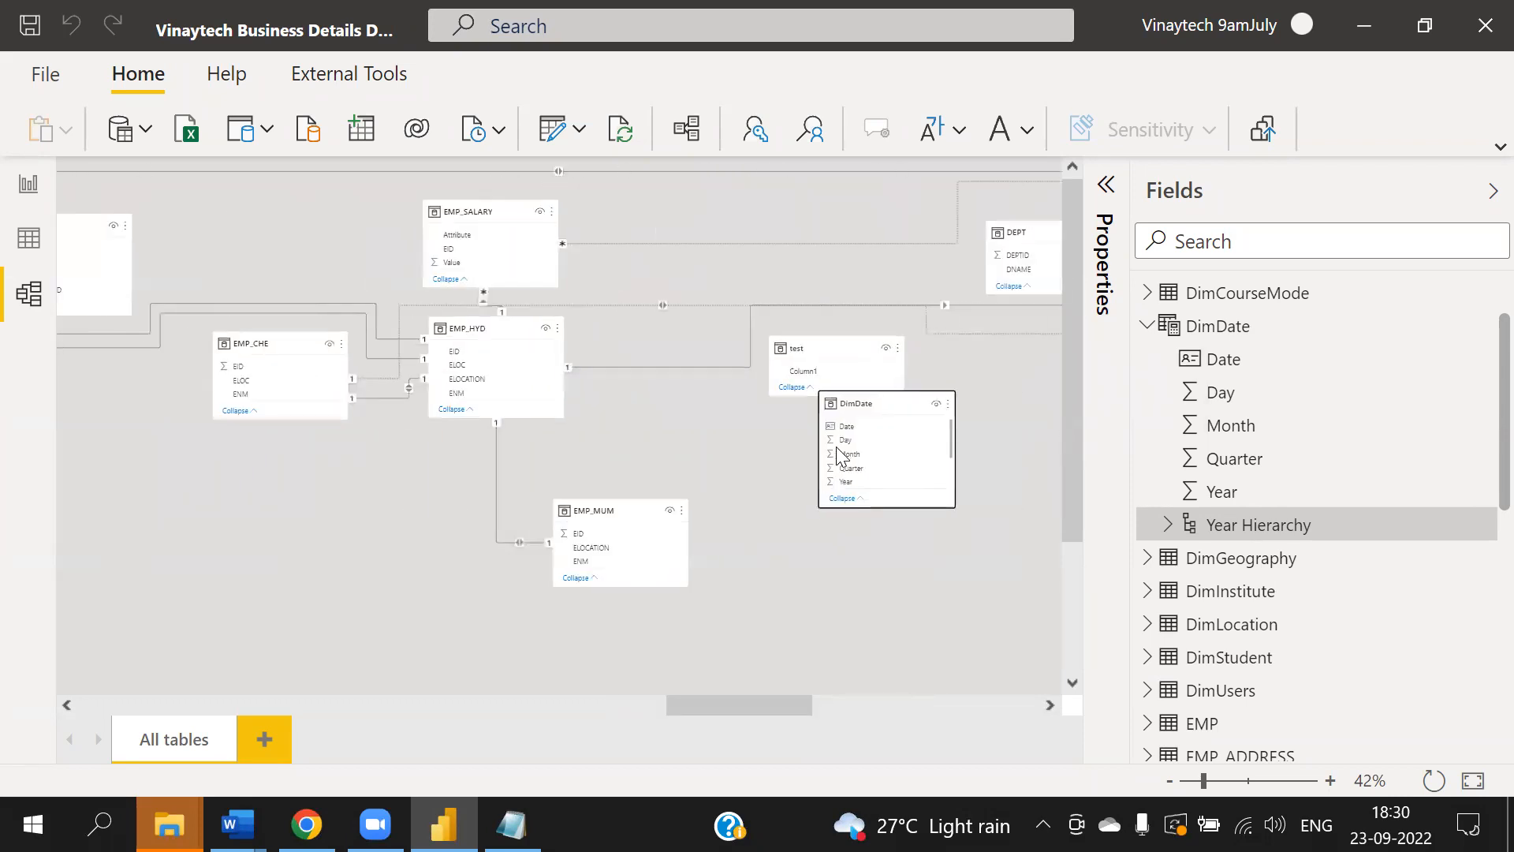
{"action": "left_click_drag", "start_coordinate": [876, 404], "coordinate": [134, 391]}
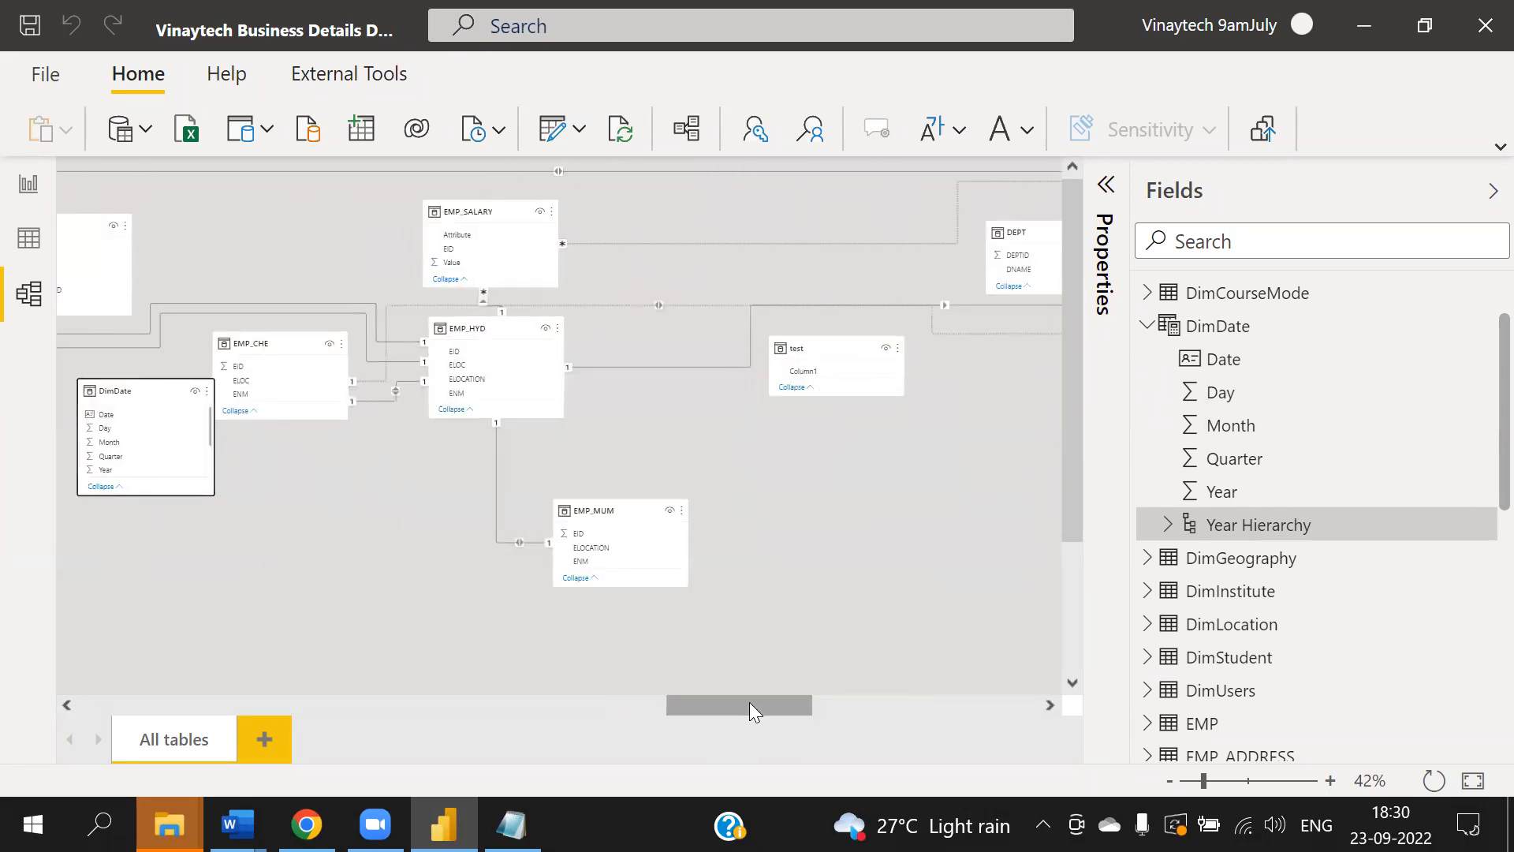
{"action": "left_click_drag", "start_coordinate": [750, 702], "coordinate": [612, 705]}
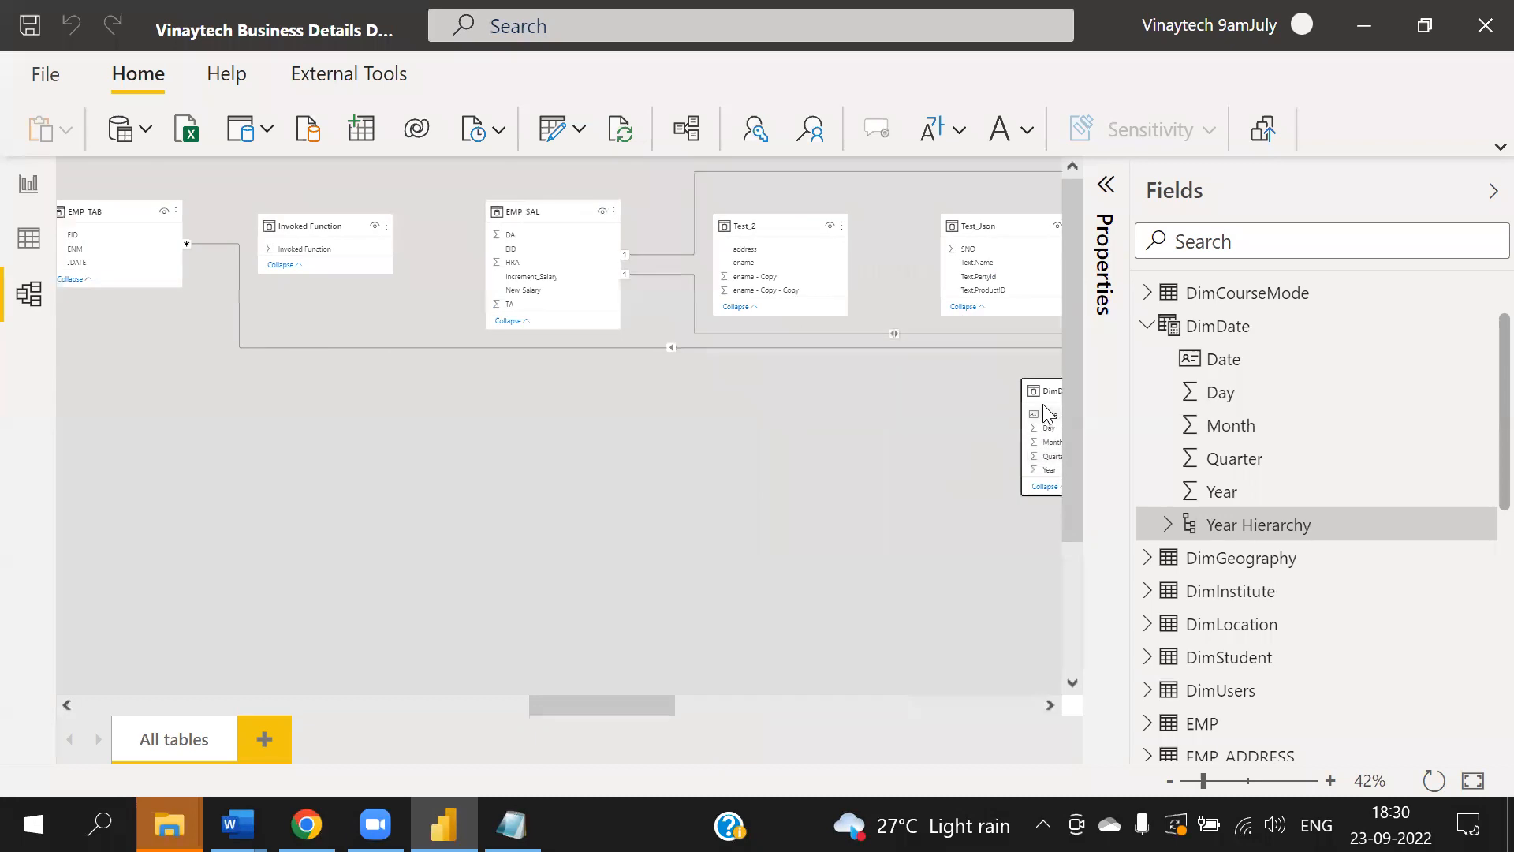
{"action": "left_click_drag", "start_coordinate": [1045, 406], "coordinate": [70, 380]}
{"action": "left_click_drag", "start_coordinate": [535, 703], "coordinate": [438, 704]}
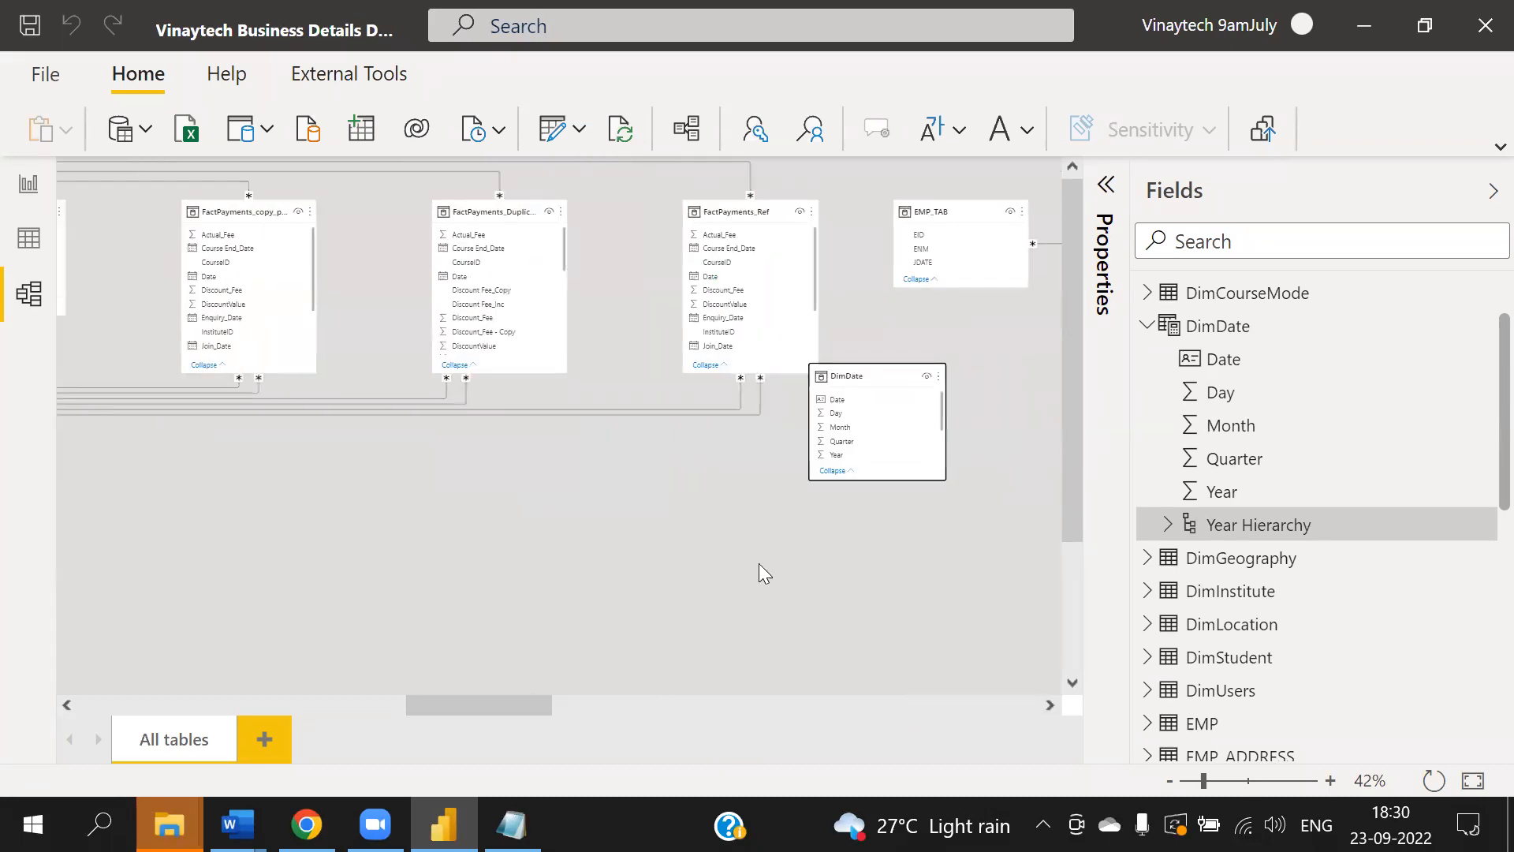
{"action": "left_click_drag", "start_coordinate": [886, 379], "coordinate": [82, 400]}
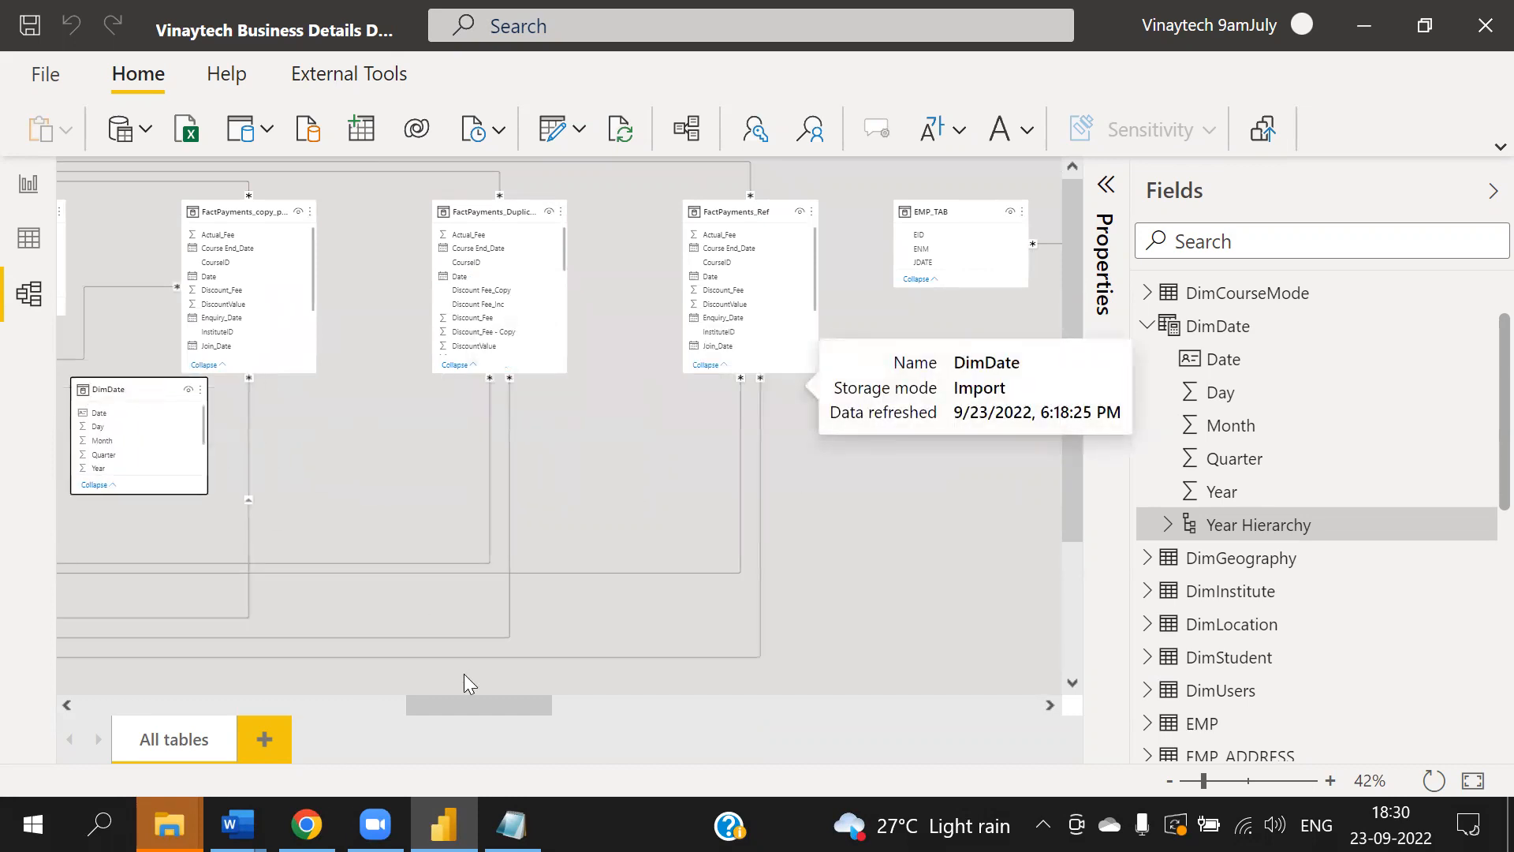
{"action": "left_click_drag", "start_coordinate": [440, 710], "coordinate": [336, 706]}
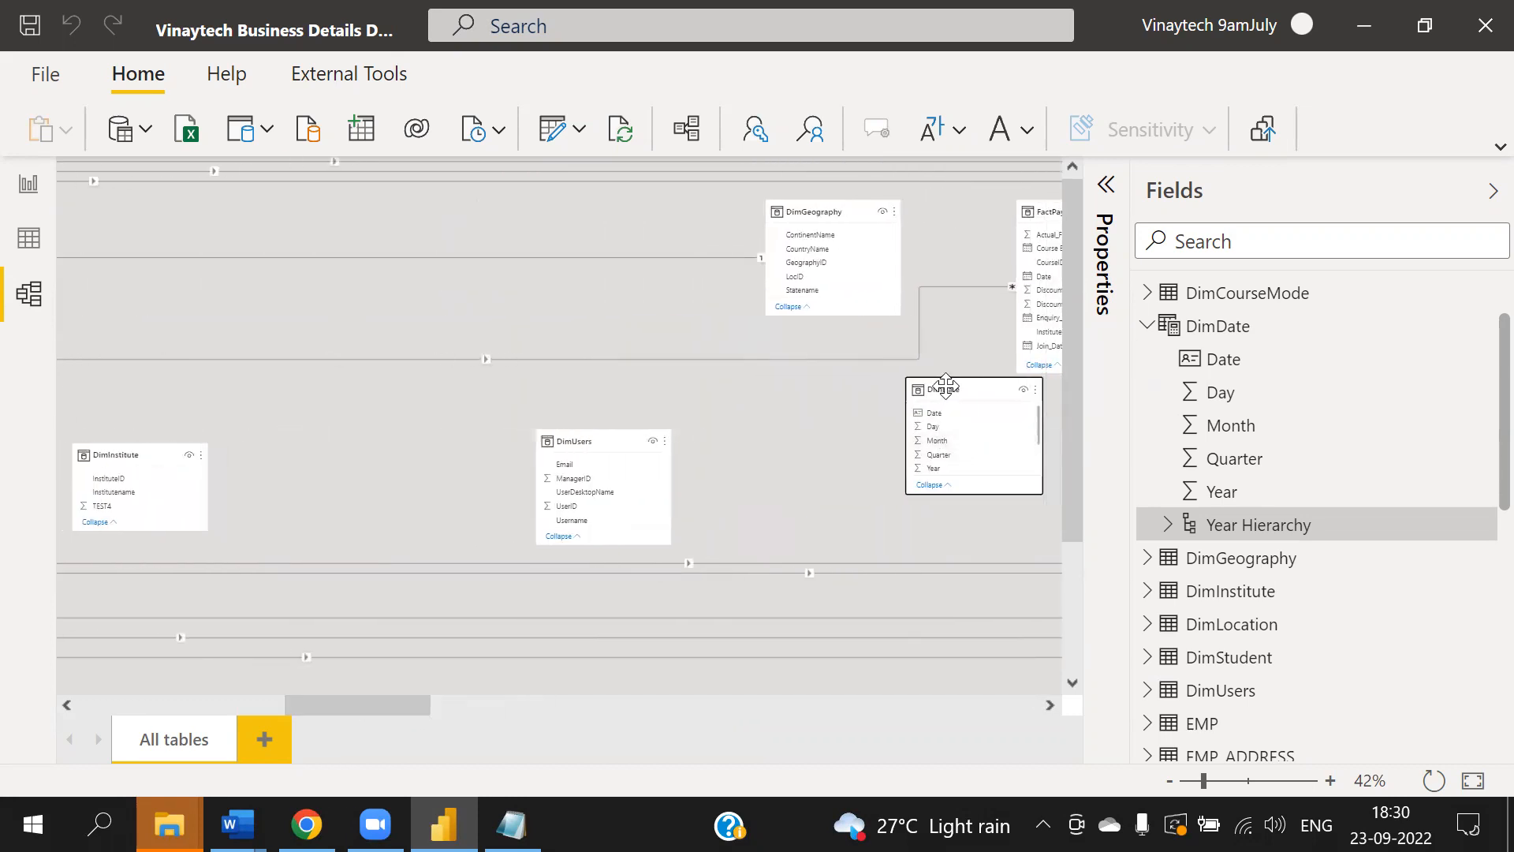
{"action": "left_click_drag", "start_coordinate": [946, 386], "coordinate": [314, 284]}
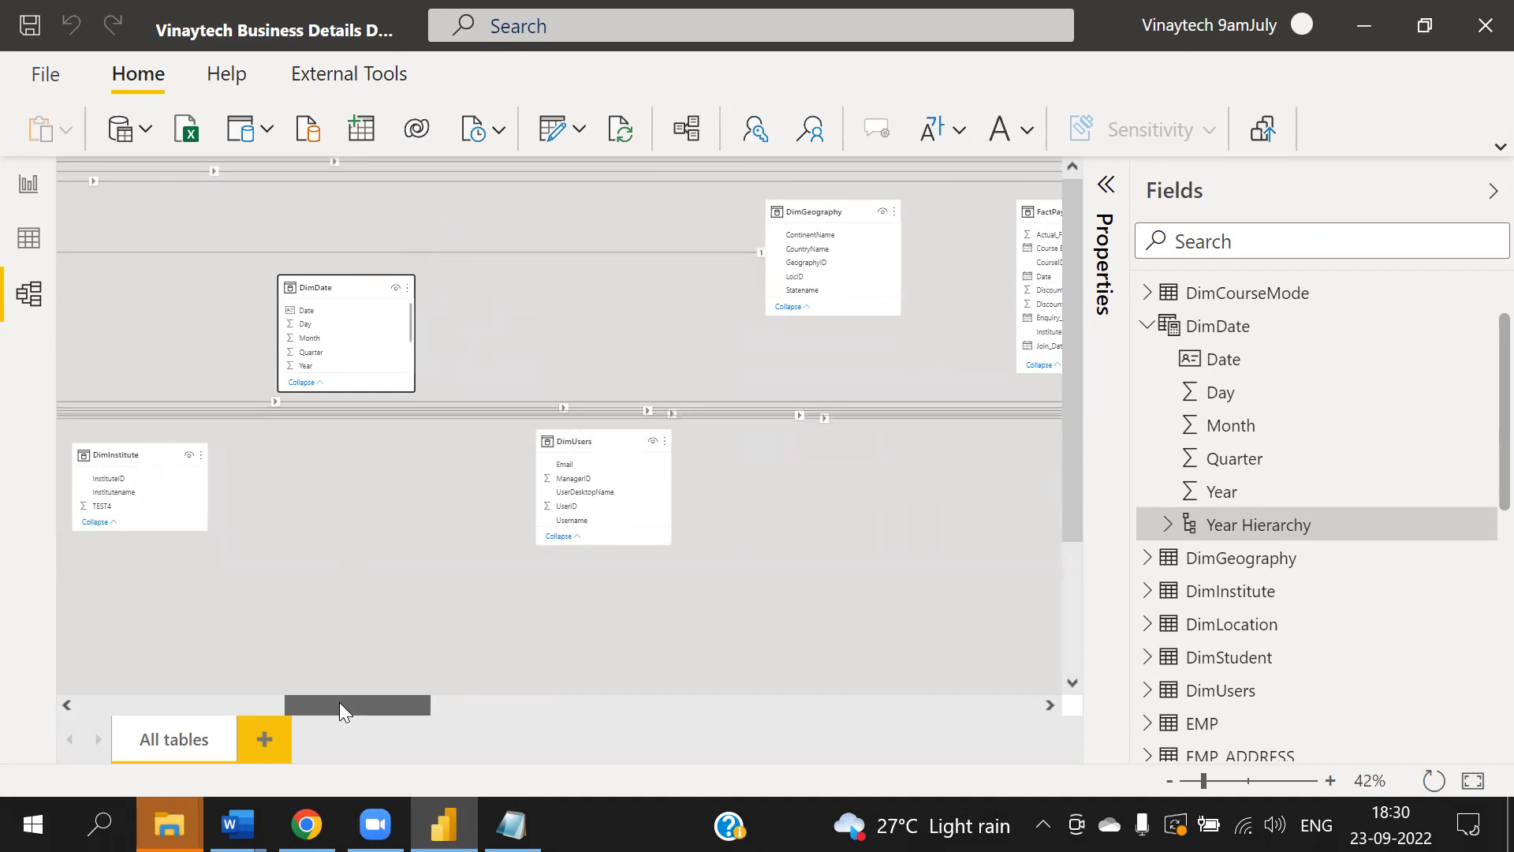
{"action": "left_click_drag", "start_coordinate": [339, 710], "coordinate": [253, 709]}
{"action": "left_click_drag", "start_coordinate": [955, 315], "coordinate": [69, 201]}
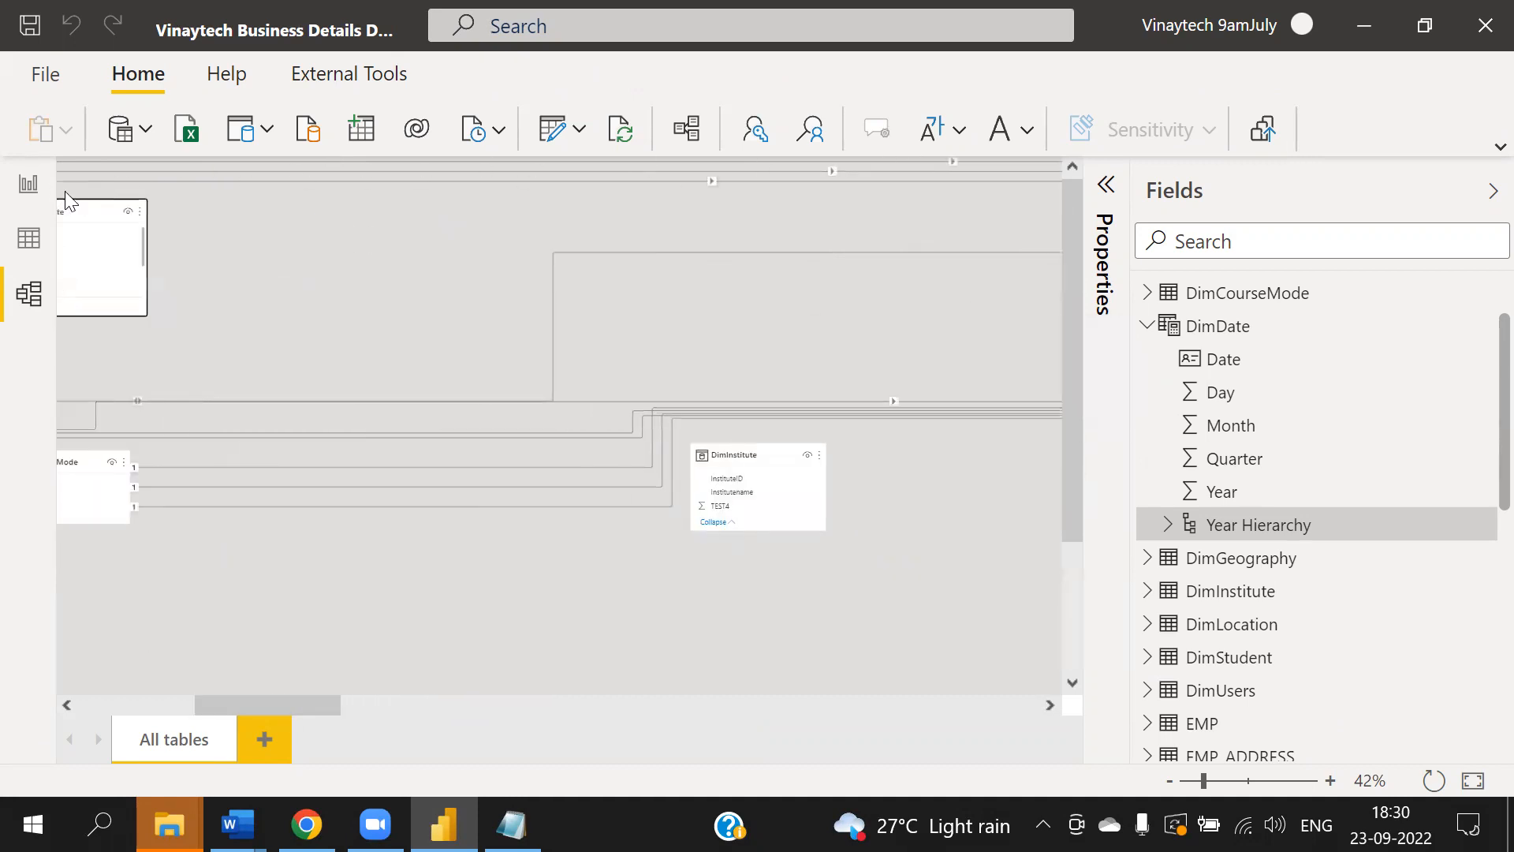
{"action": "left_click_drag", "start_coordinate": [260, 705], "coordinate": [144, 705]}
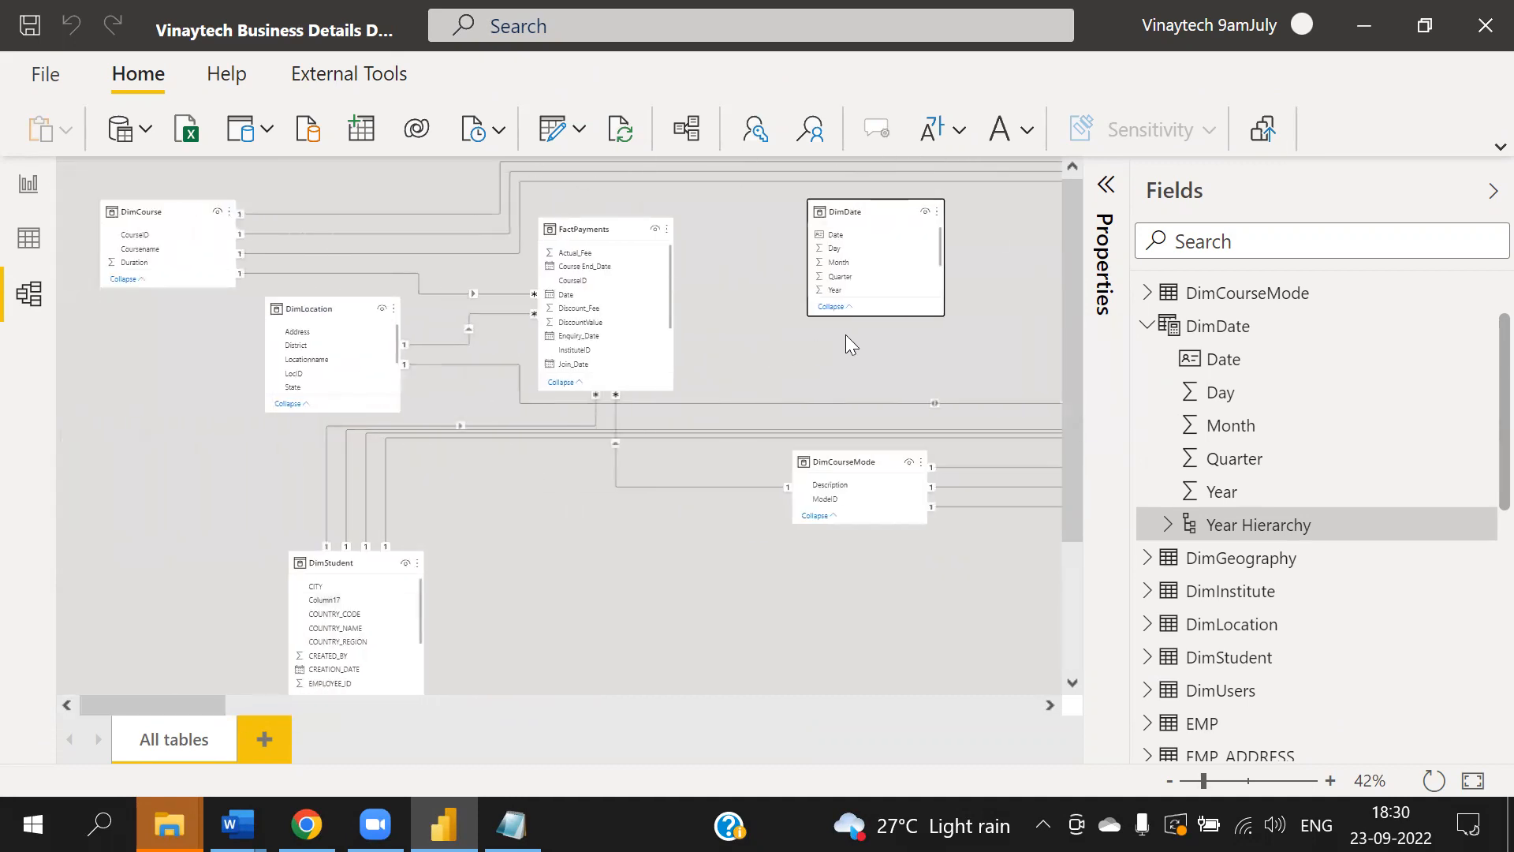
{"action": "left_click_drag", "start_coordinate": [868, 210], "coordinate": [846, 228]}
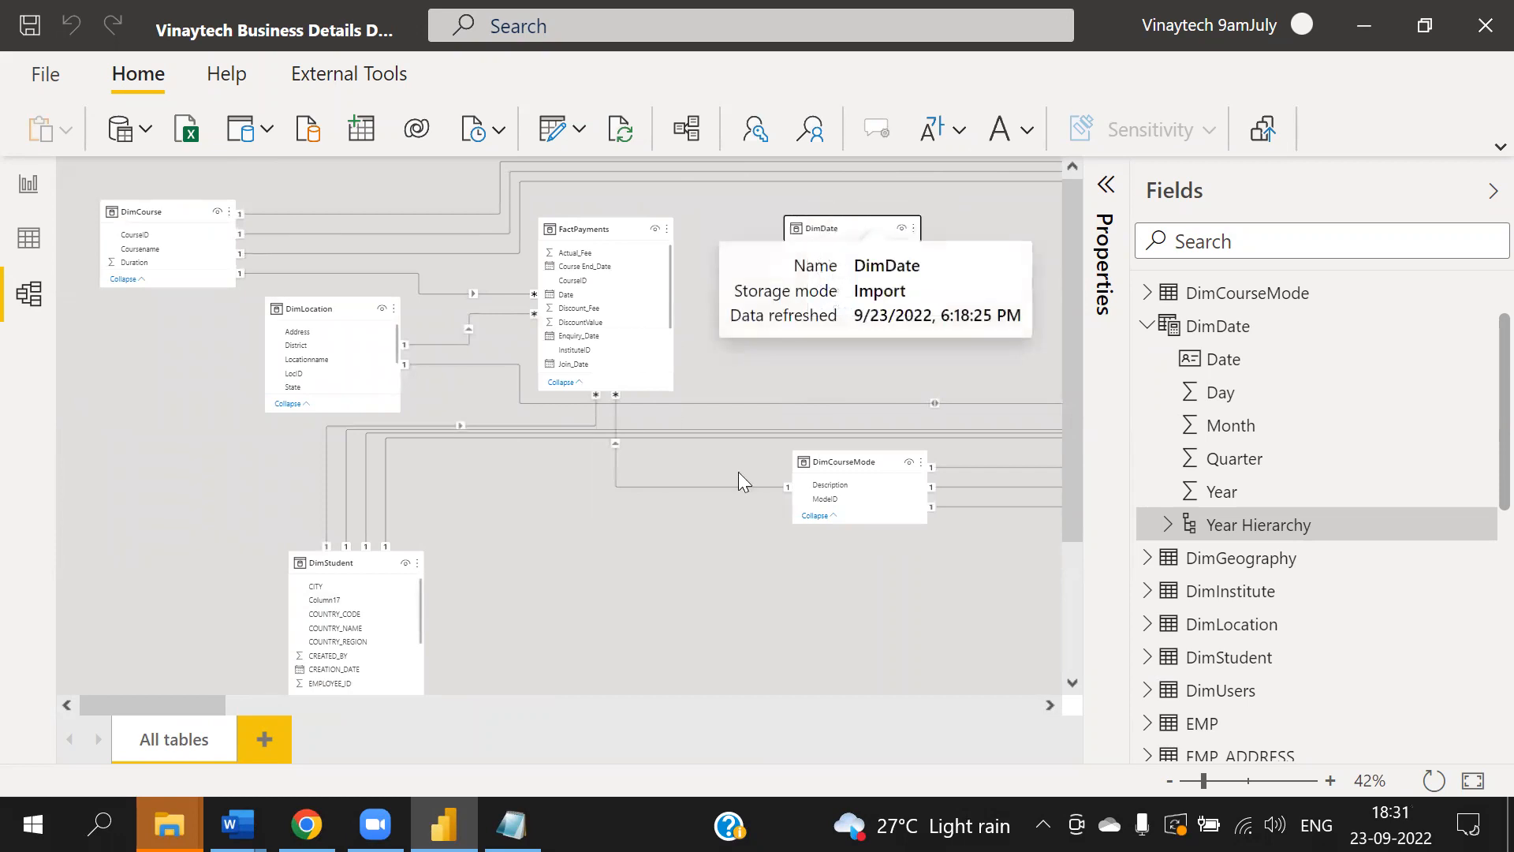
- Create a relationship from FactPayments Date to DimDate Date
{"action": "left_click_drag", "start_coordinate": [1205, 781], "coordinate": [1218, 781]}
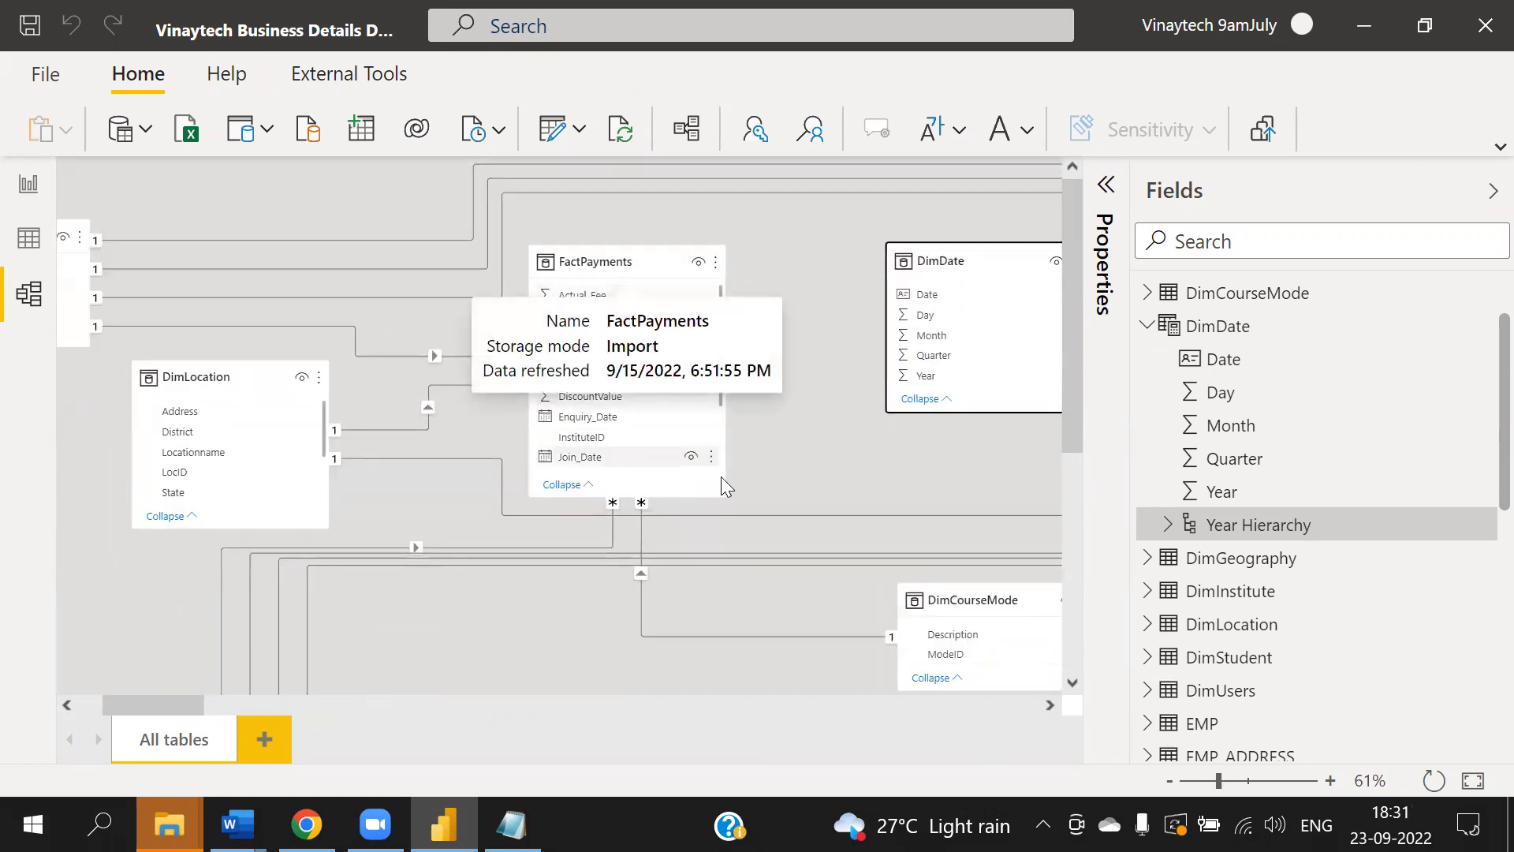
{"action": "left_click_drag", "start_coordinate": [582, 353], "coordinate": [950, 293]}
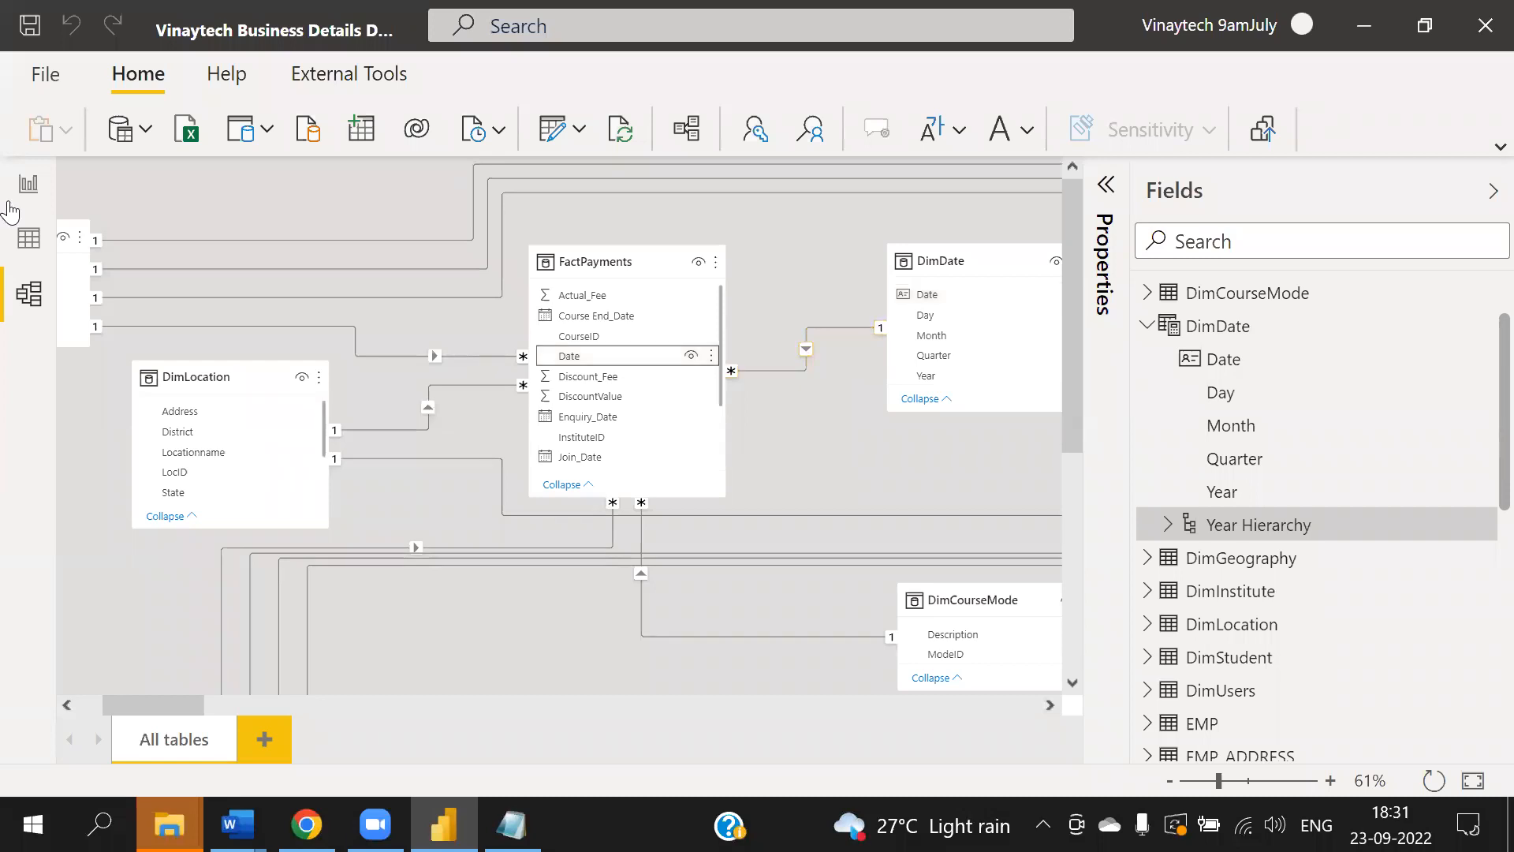
- Return to the report and remove Year Hierarchy from the matrix rows
{"action": "left_click", "coordinate": [29, 183]}
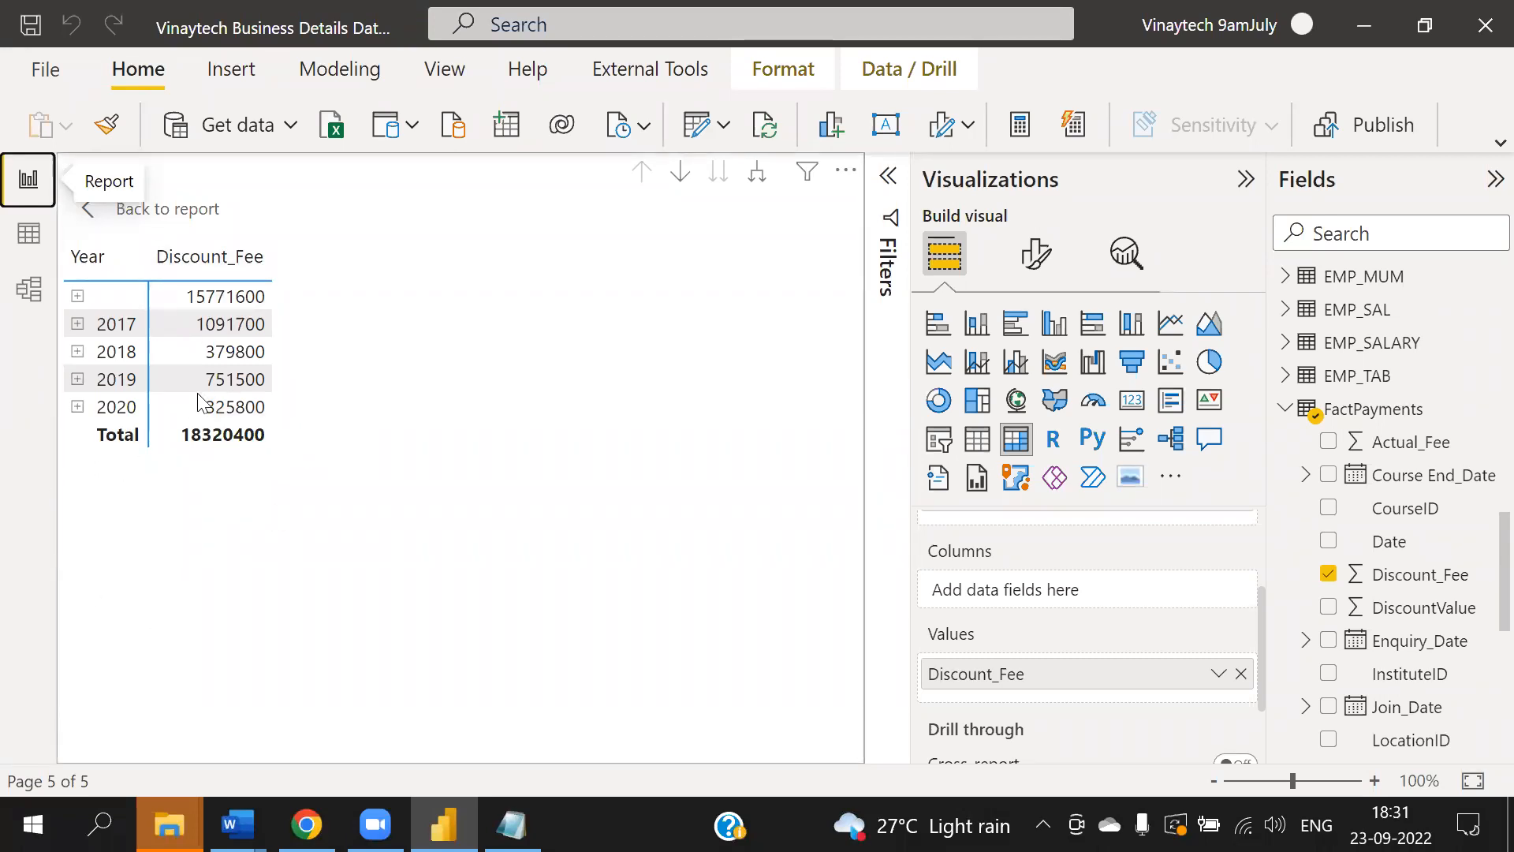
{"action": "scroll", "coordinate": [1136, 608], "scroll_direction": "up", "scroll_amount": 2}
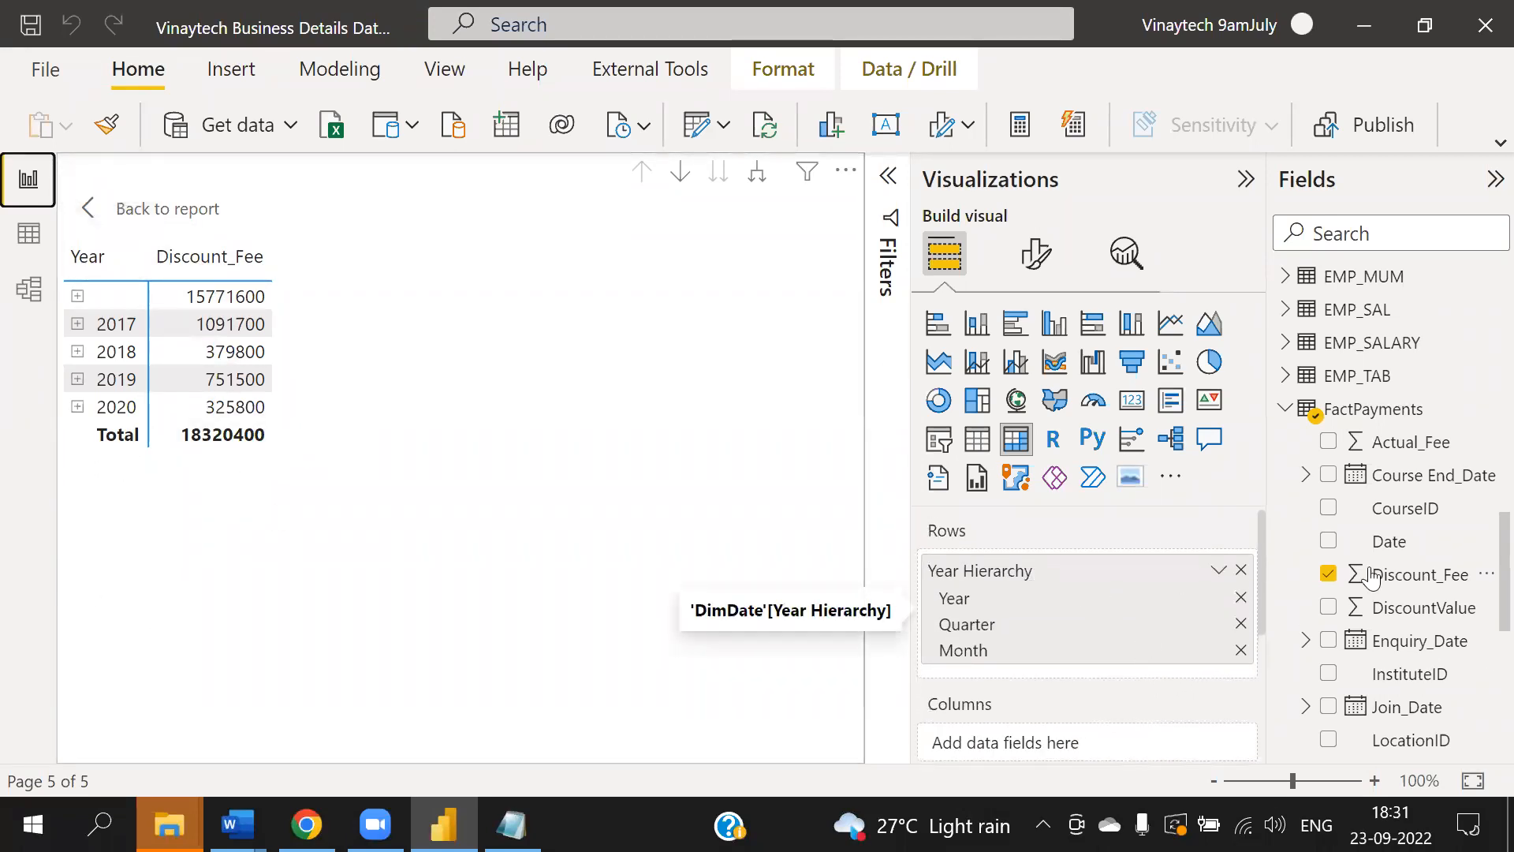
{"action": "left_click", "coordinate": [1241, 569]}
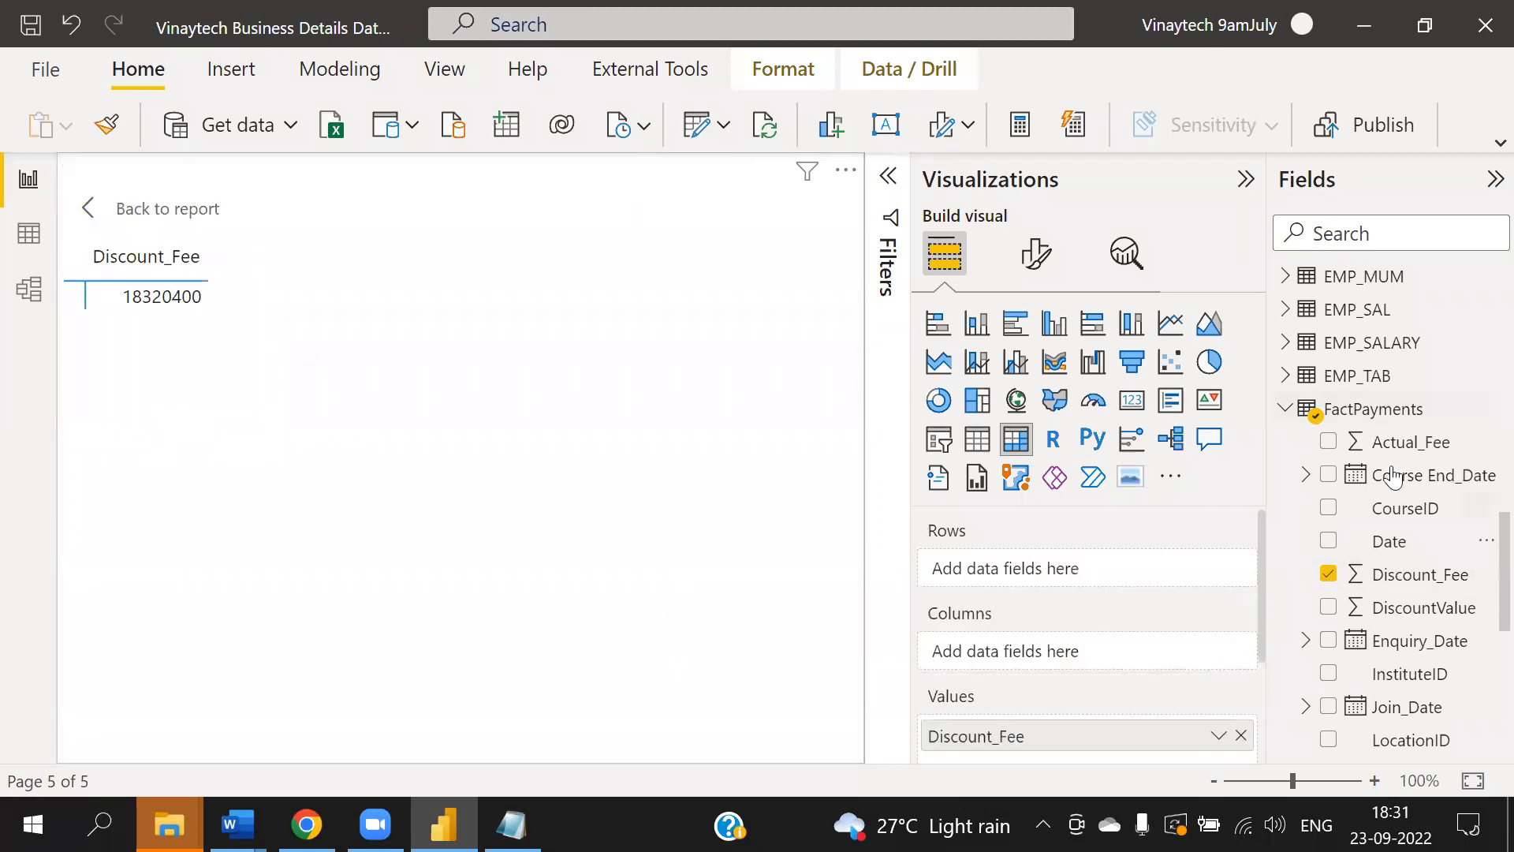
- Add the DimLocation Loc_Hie hierarchy to the matrix rows
{"action": "left_click", "coordinate": [1284, 412]}
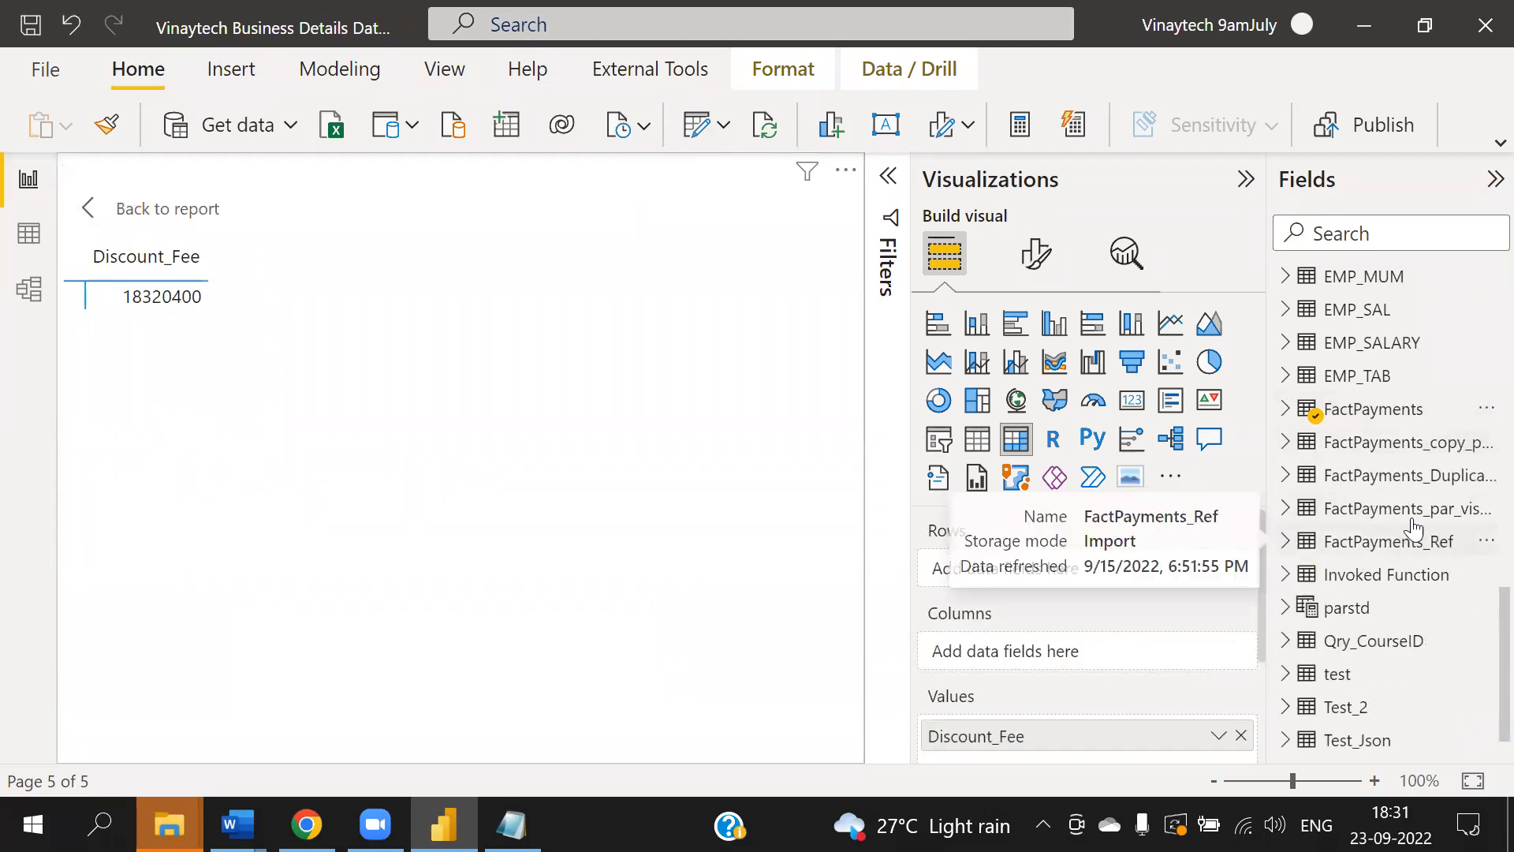
{"action": "scroll", "coordinate": [1413, 429], "scroll_direction": "up", "scroll_amount": 6}
{"action": "scroll", "coordinate": [1437, 435], "scroll_direction": "up", "scroll_amount": 3}
{"action": "left_click_drag", "start_coordinate": [1404, 511], "coordinate": [1048, 570]}
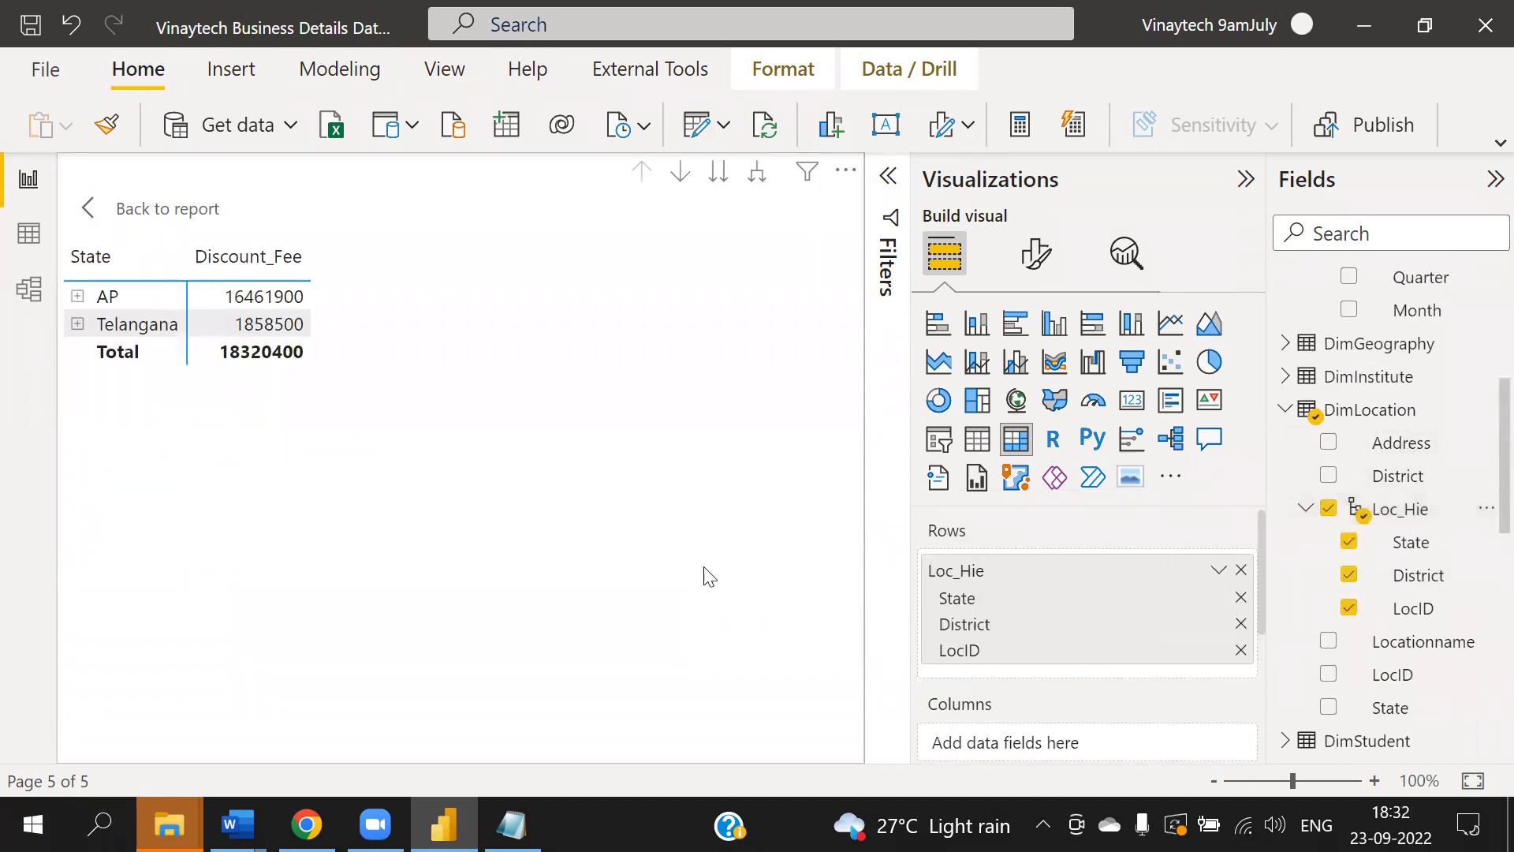
- Expand AP and Telangana, then the Khammam, Nijamabad and Rangareddi districts in the matrix
{"action": "left_click", "coordinate": [77, 298]}
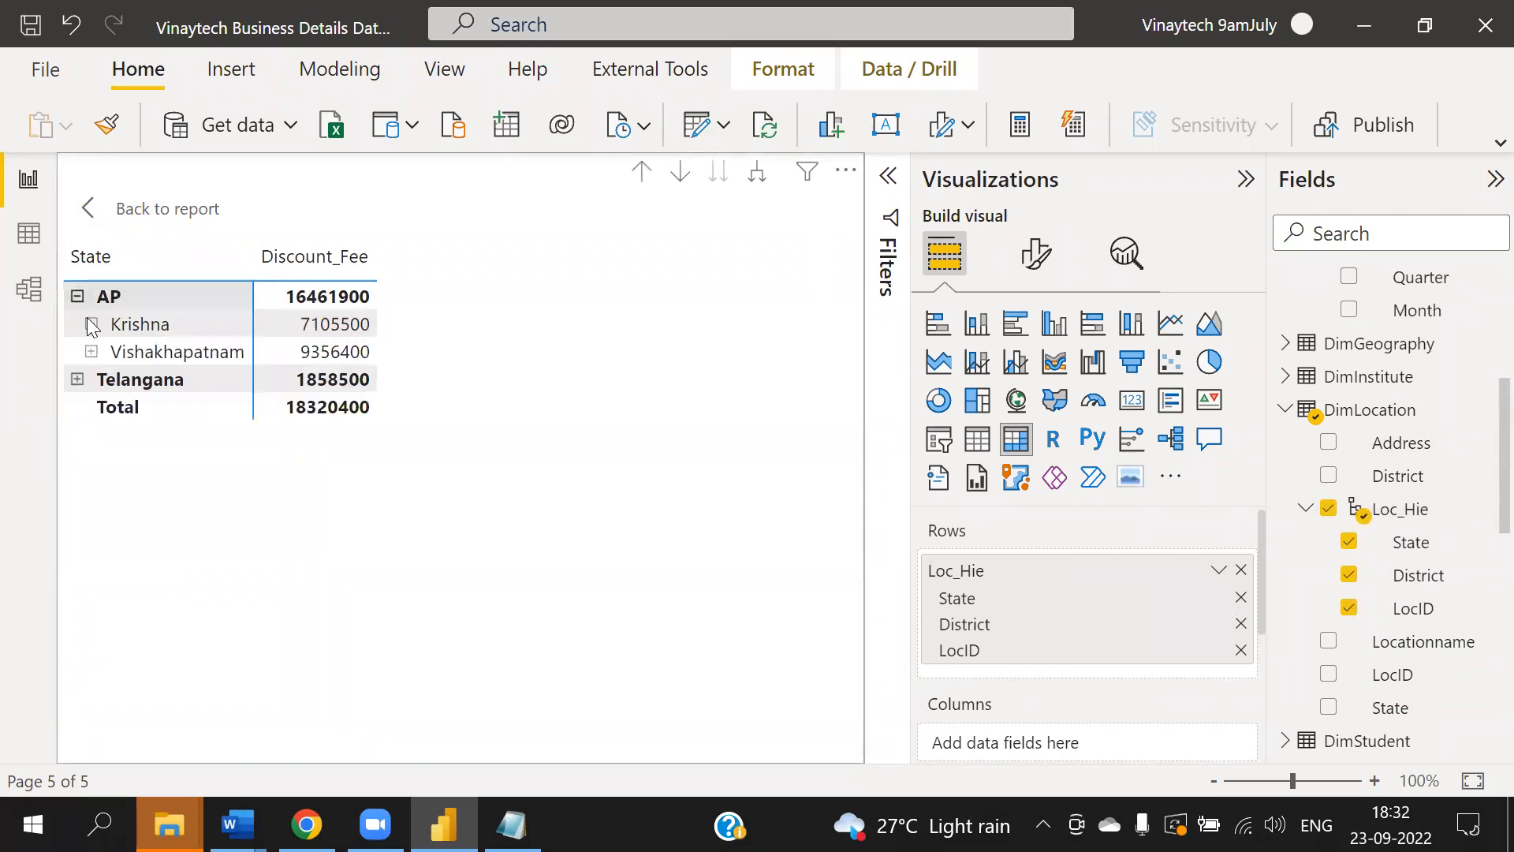
{"action": "left_click", "coordinate": [78, 380]}
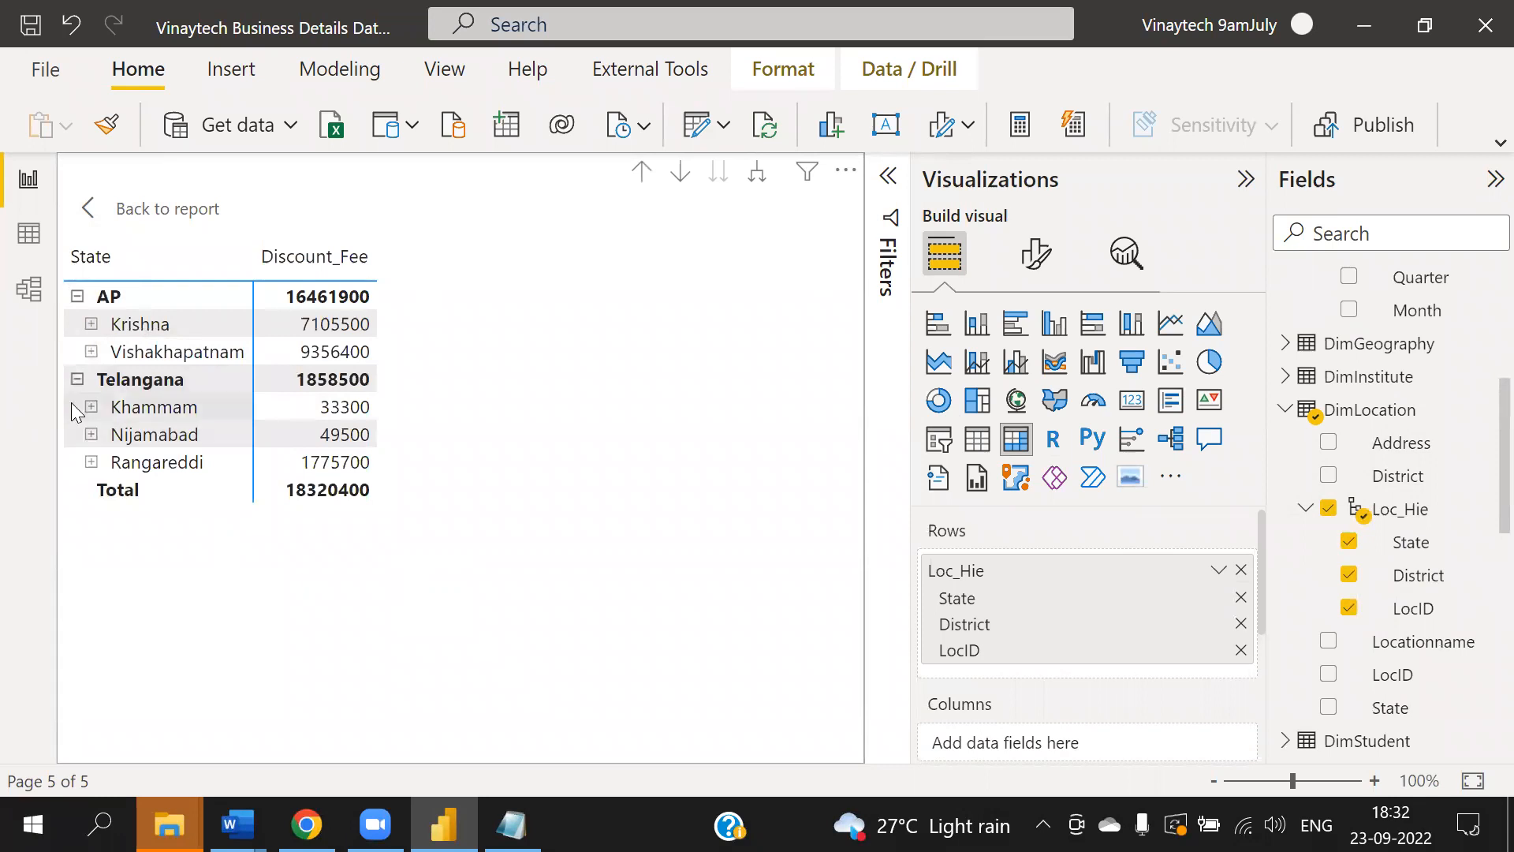
{"action": "left_click", "coordinate": [92, 407]}
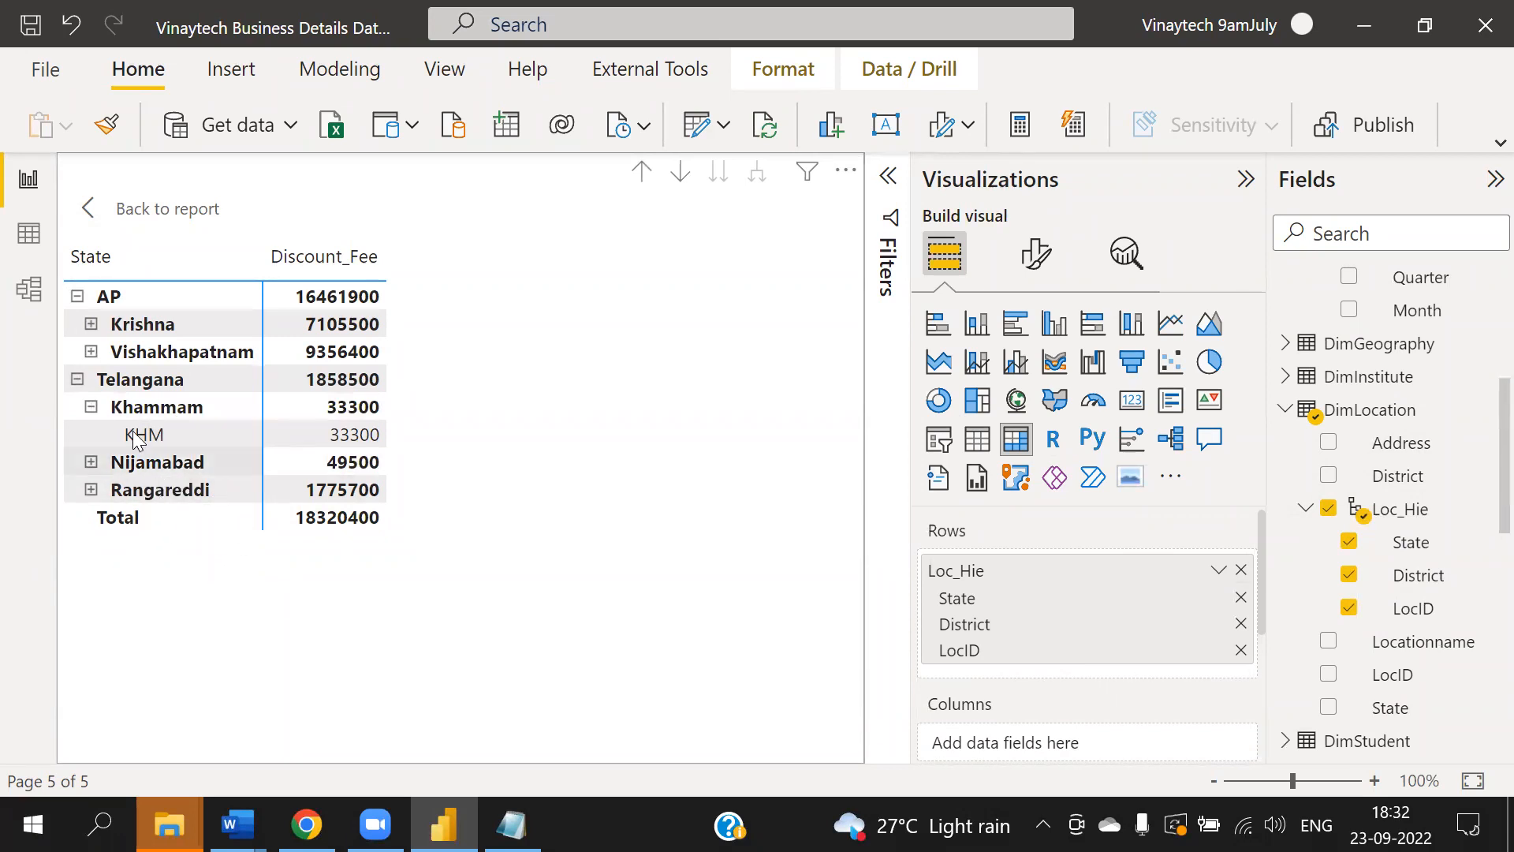
{"action": "left_click", "coordinate": [91, 462]}
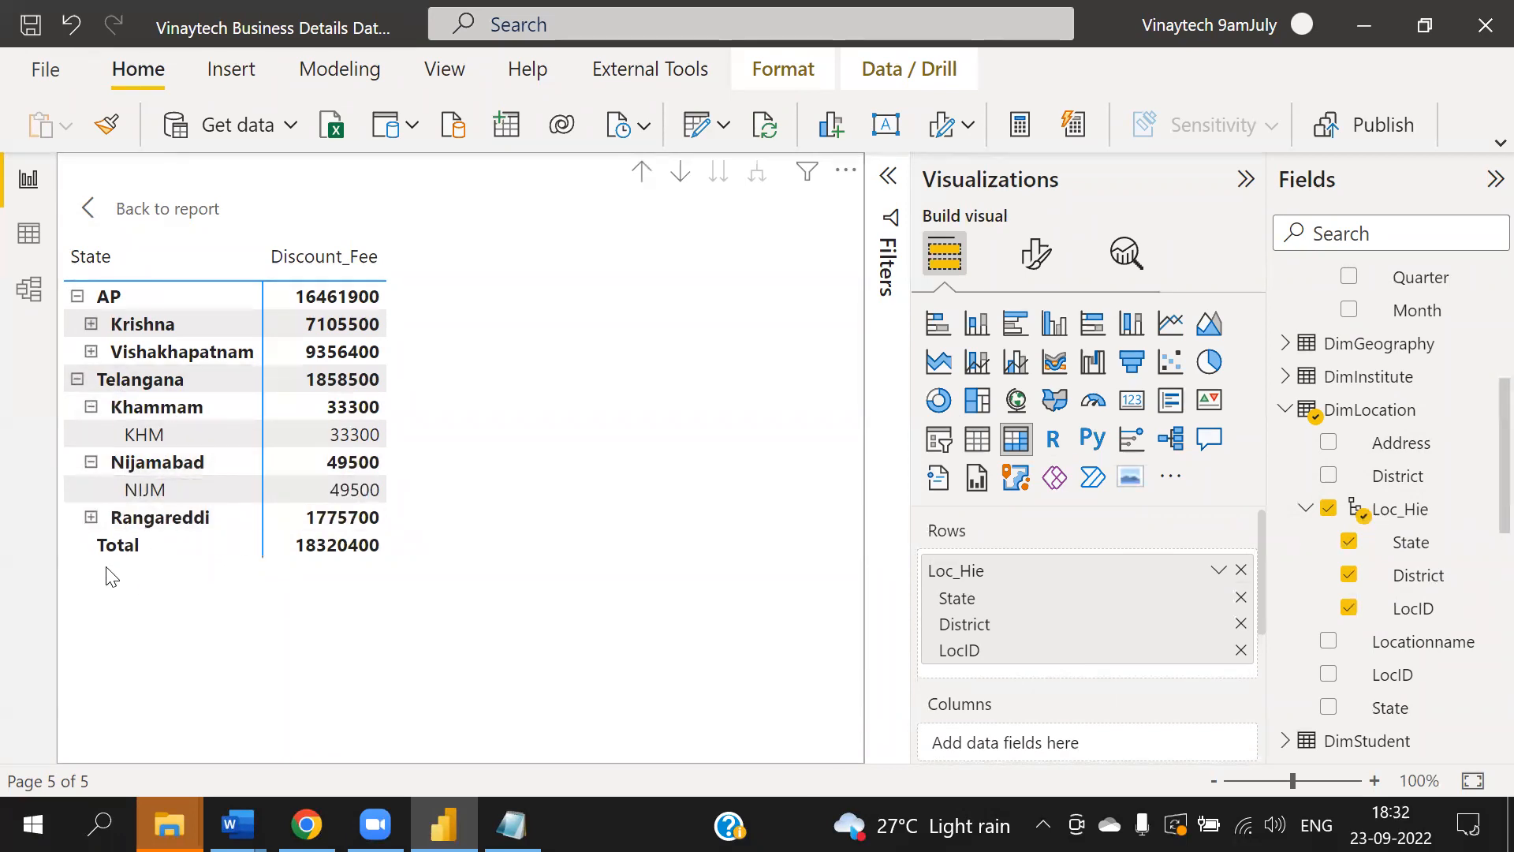
{"action": "left_click", "coordinate": [92, 518]}
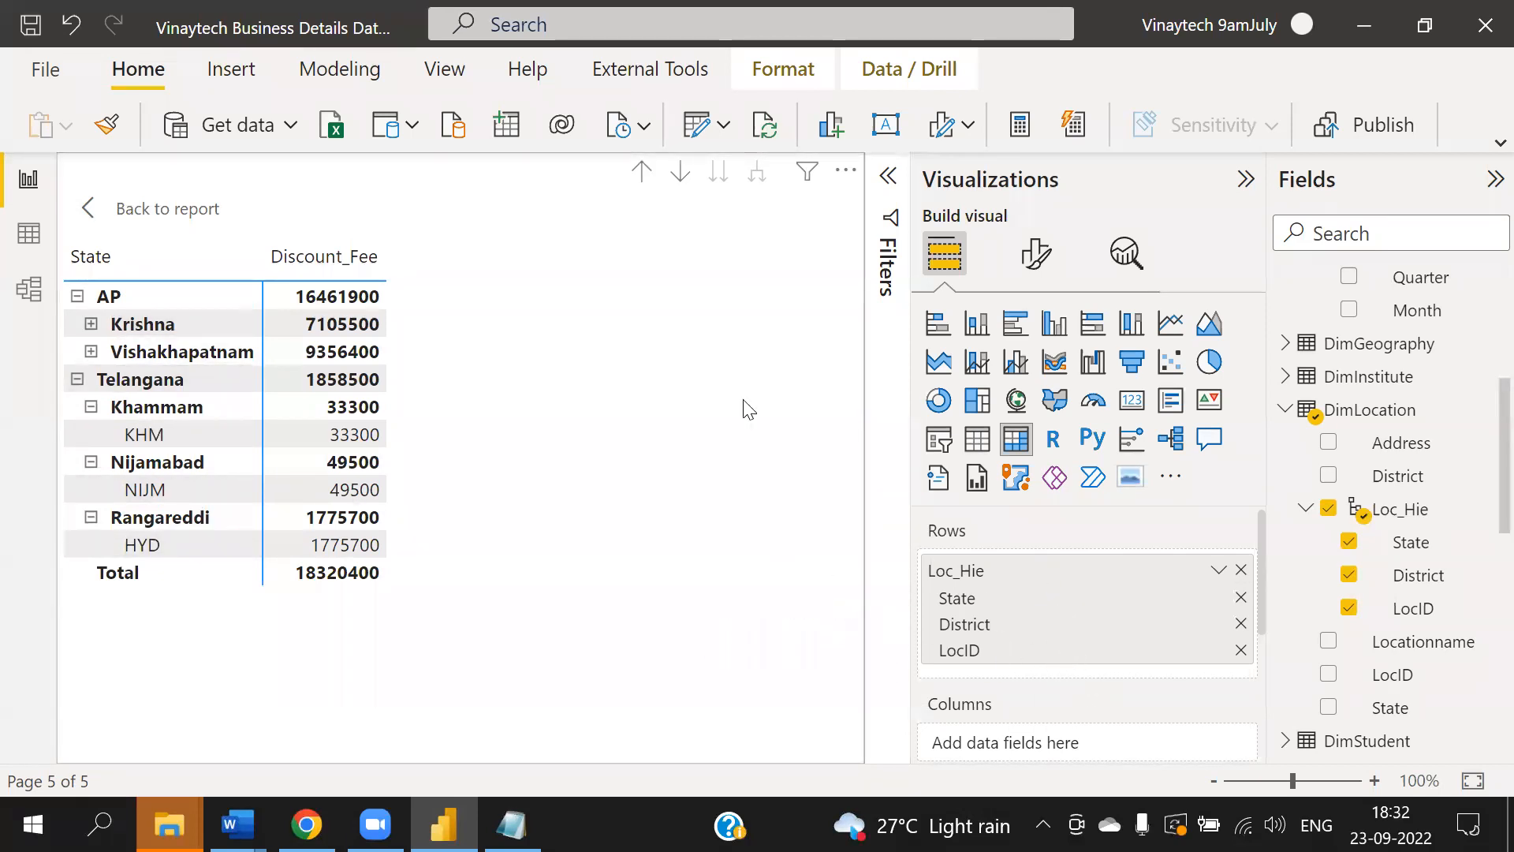
- Remove the LocID and District levels from Loc_Hie in the matrix rows
{"action": "left_click", "coordinate": [1243, 649]}
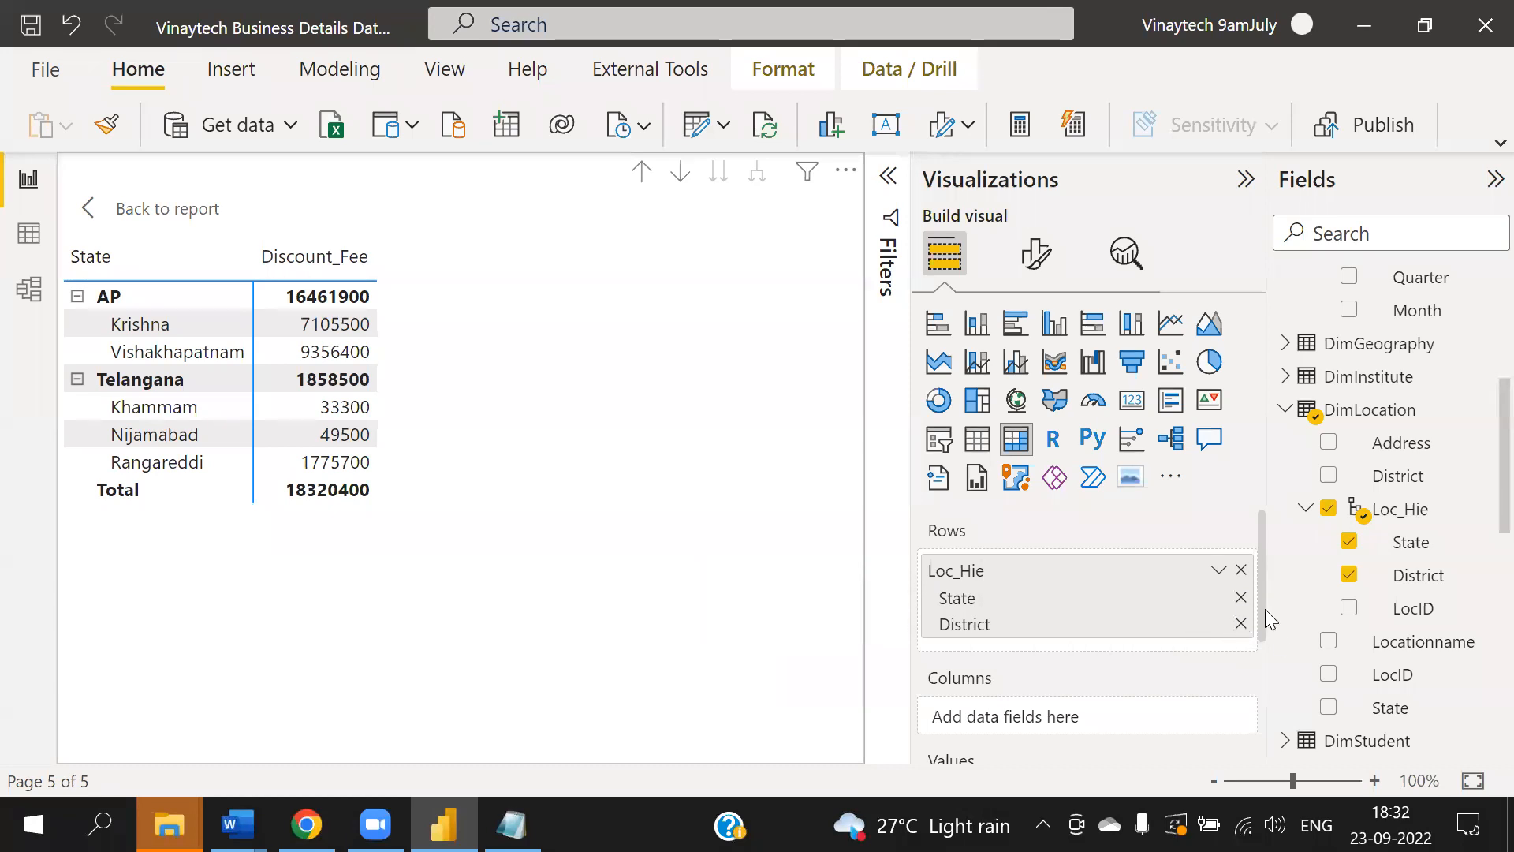
{"action": "left_click", "coordinate": [1240, 623]}
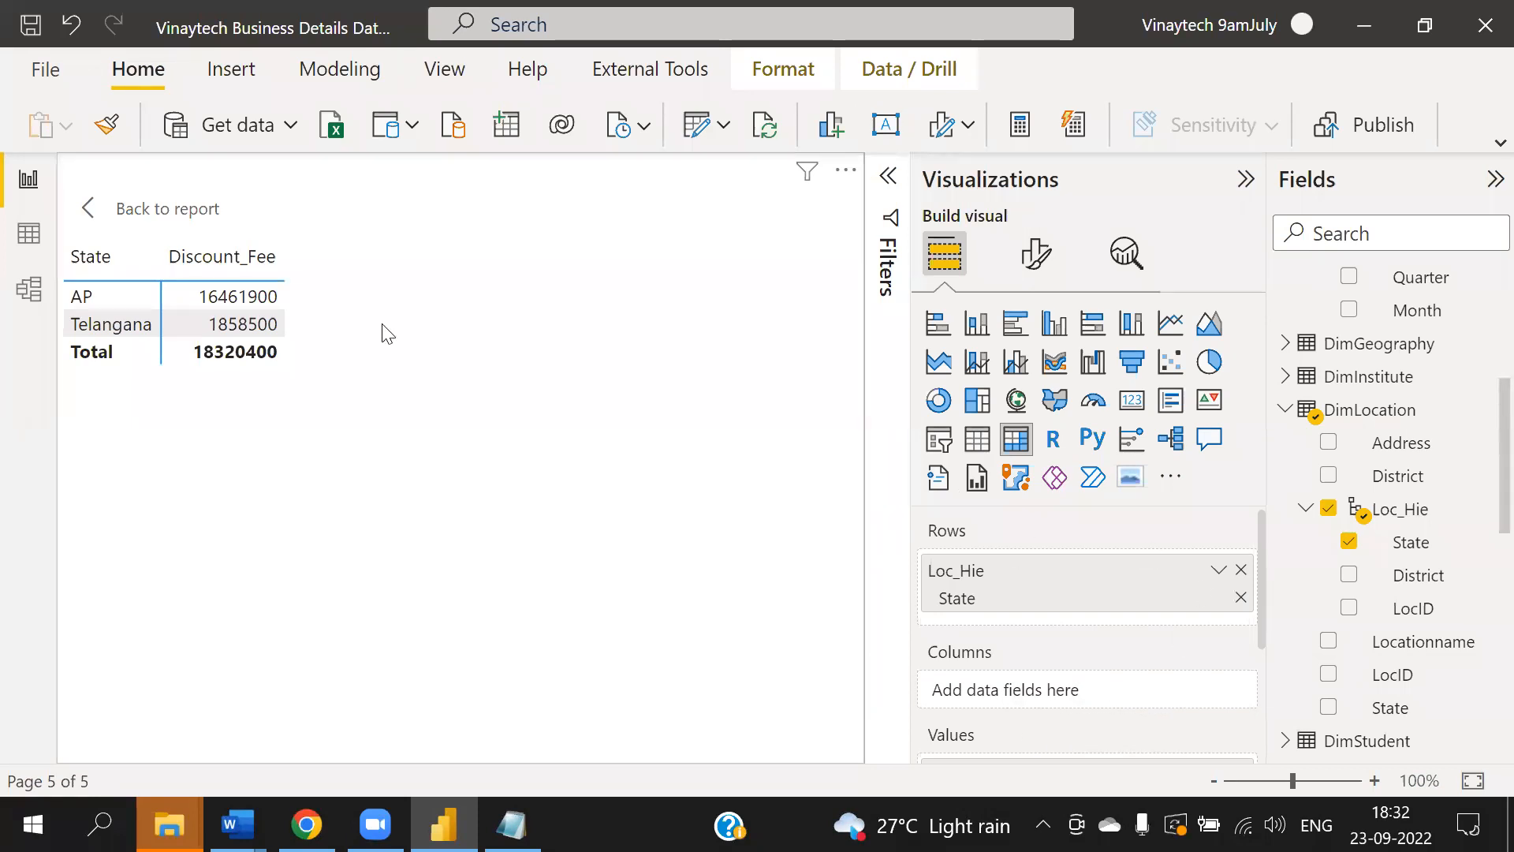
- Leave focus mode and switch to the Notepad notes
{"action": "left_click", "coordinate": [187, 216]}
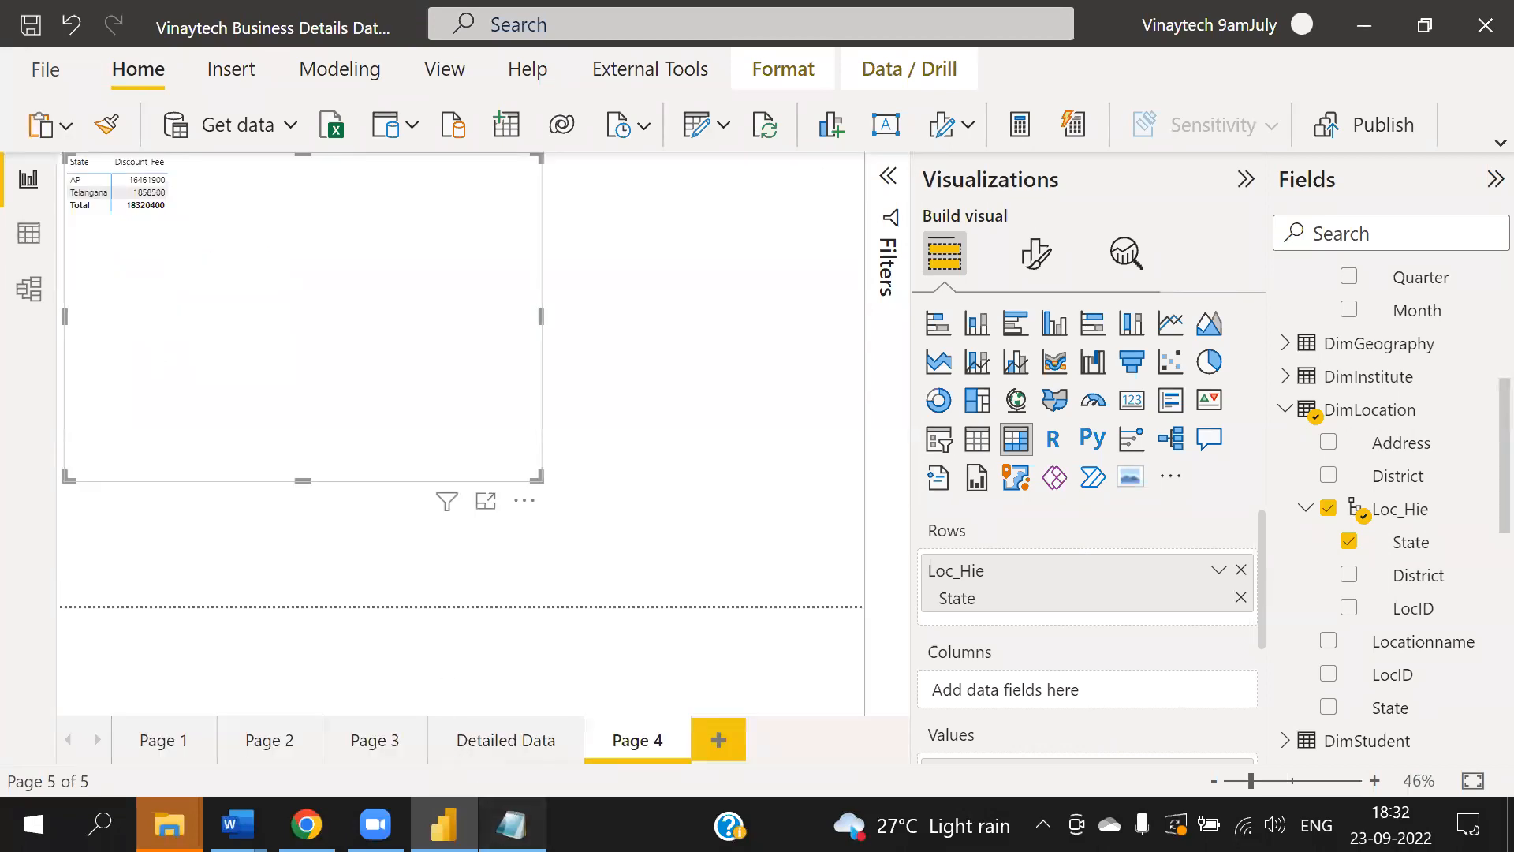
{"action": "left_click", "coordinate": [511, 824]}
{"action": "left_click", "coordinate": [313, 598]}
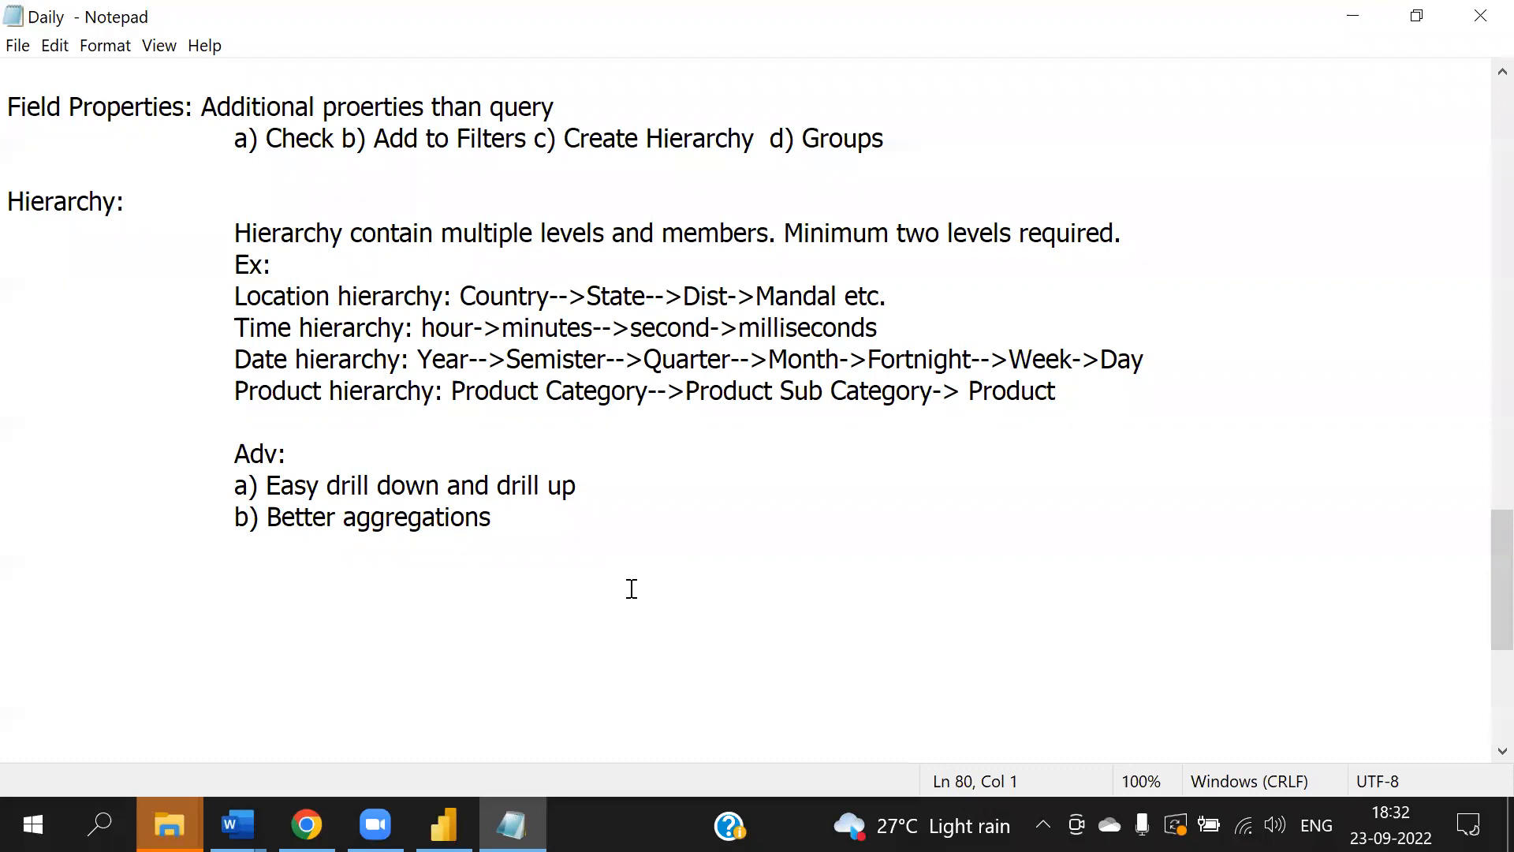
- Start a new "New Groups:" section heading below the hierarchy advantages in the notes
{"action": "left_click", "coordinate": [110, 591]}
{"action": "type", "text": "G"}
{"action": "key", "text": "BackSpace"}
{"action": "type", "text": "New Groups"}
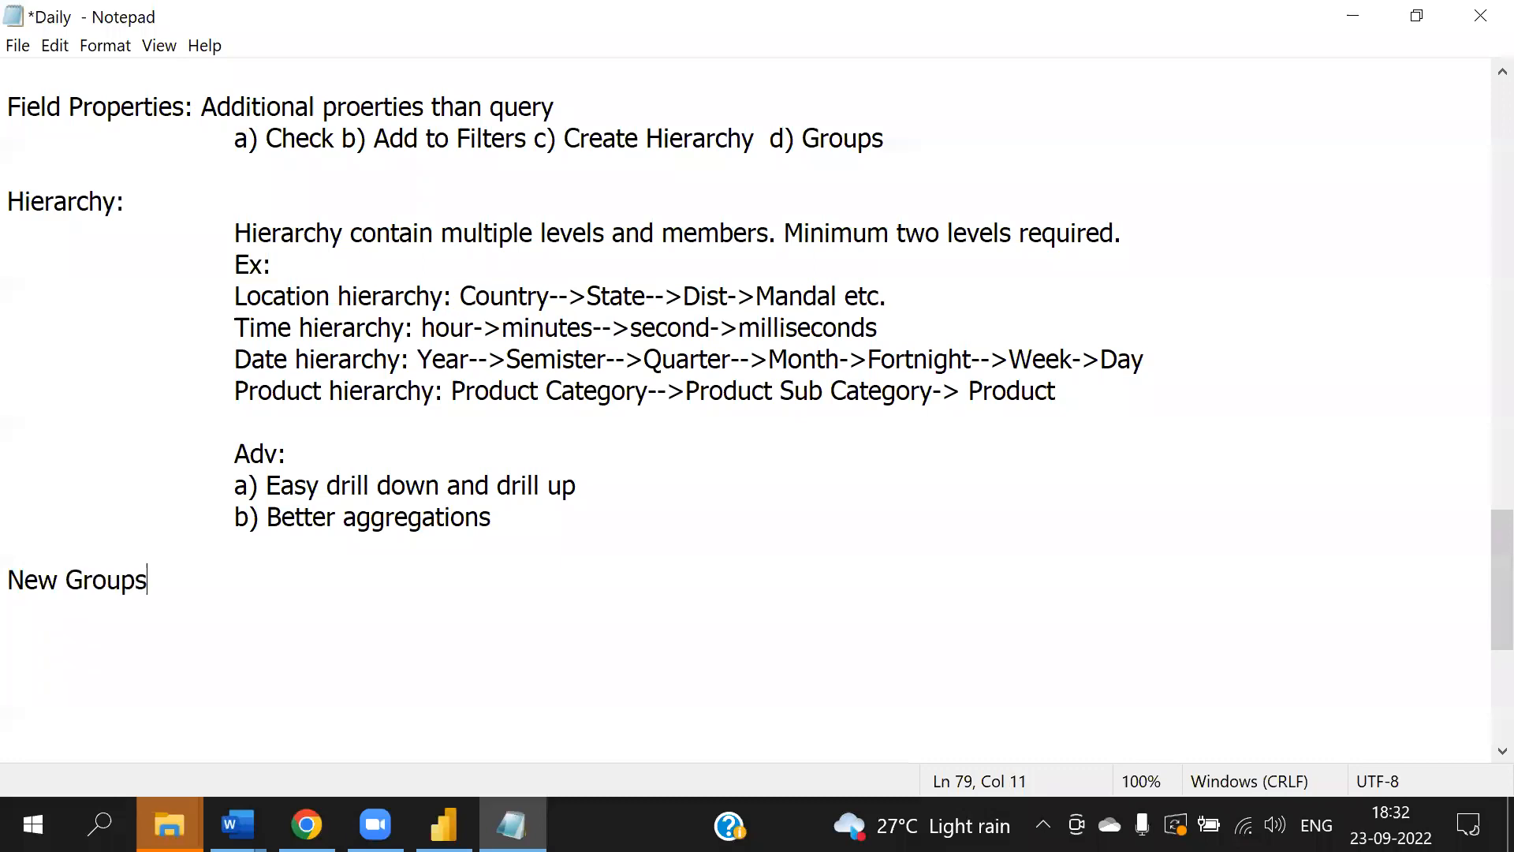
{"action": "type", "text": ":"}
{"action": "key", "text": "Return"}
{"action": "scroll", "coordinate": [672, 554], "scroll_direction": "down", "scroll_amount": 4}
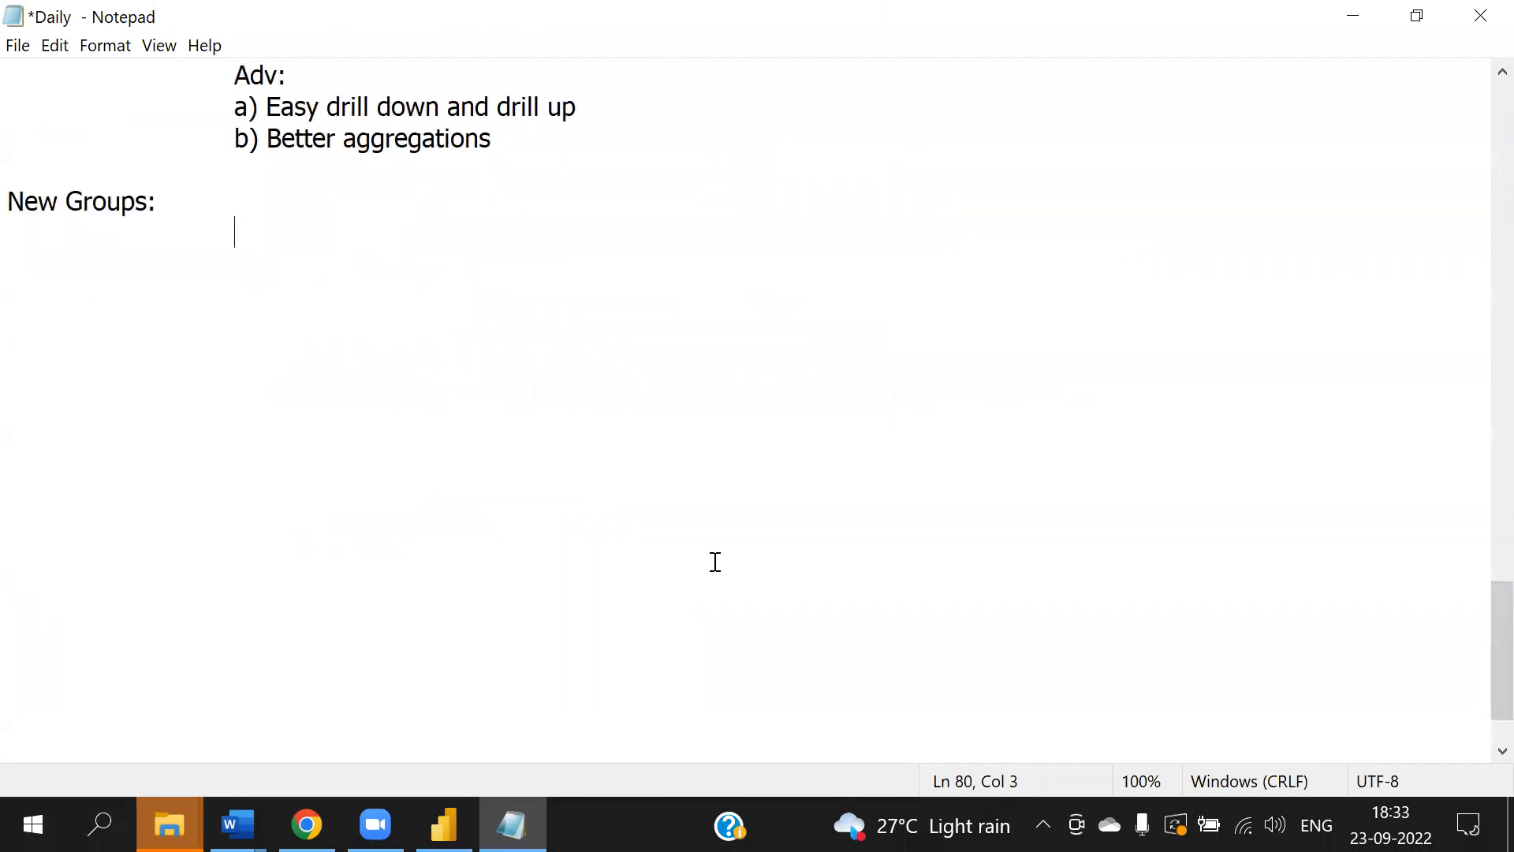
- Write the line "We have grouping topic at two places." under the New Groups heading
{"action": "type", "text": "We have t"}
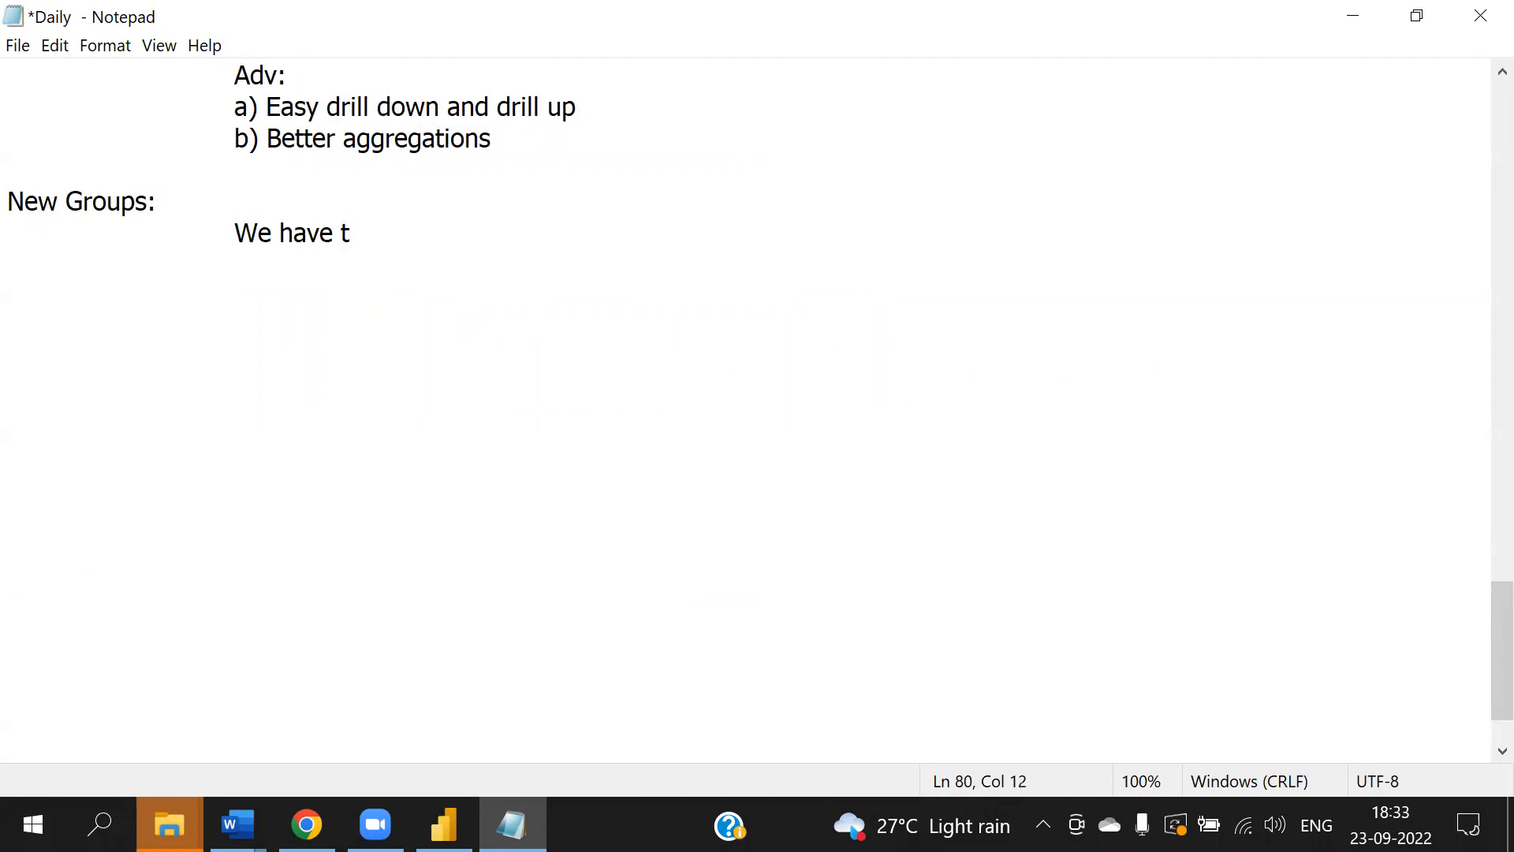
{"action": "key", "text": "BackSpace"}
{"action": "key", "text": "BackSpace"}
{"action": "type", "text": "grouping toi"}
{"action": "key", "text": "BackSpace"}
{"action": "type", "text": "pic"}
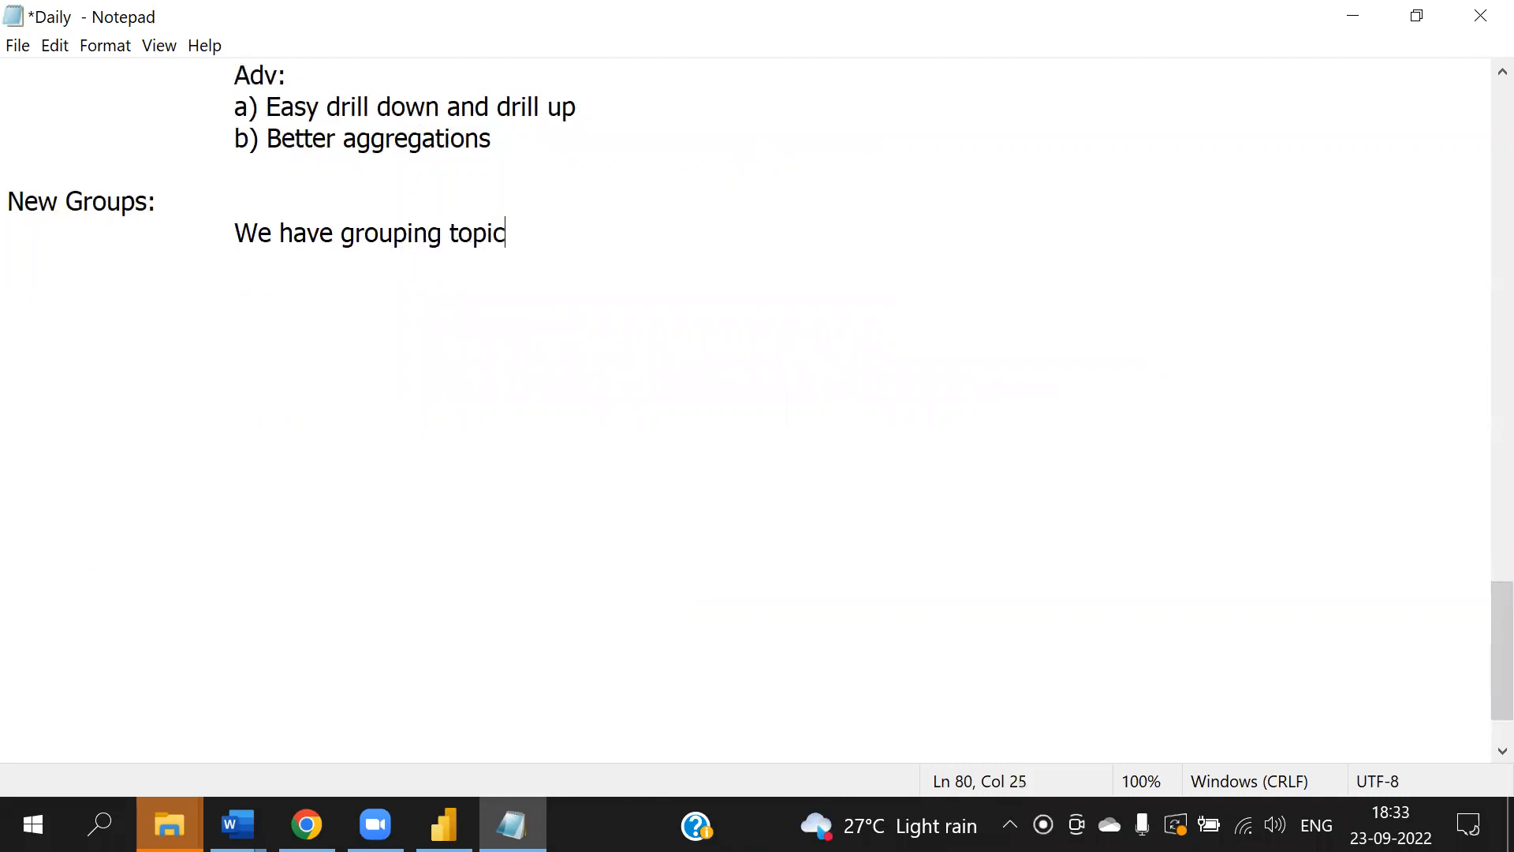
{"action": "type", "text": " at two places."}
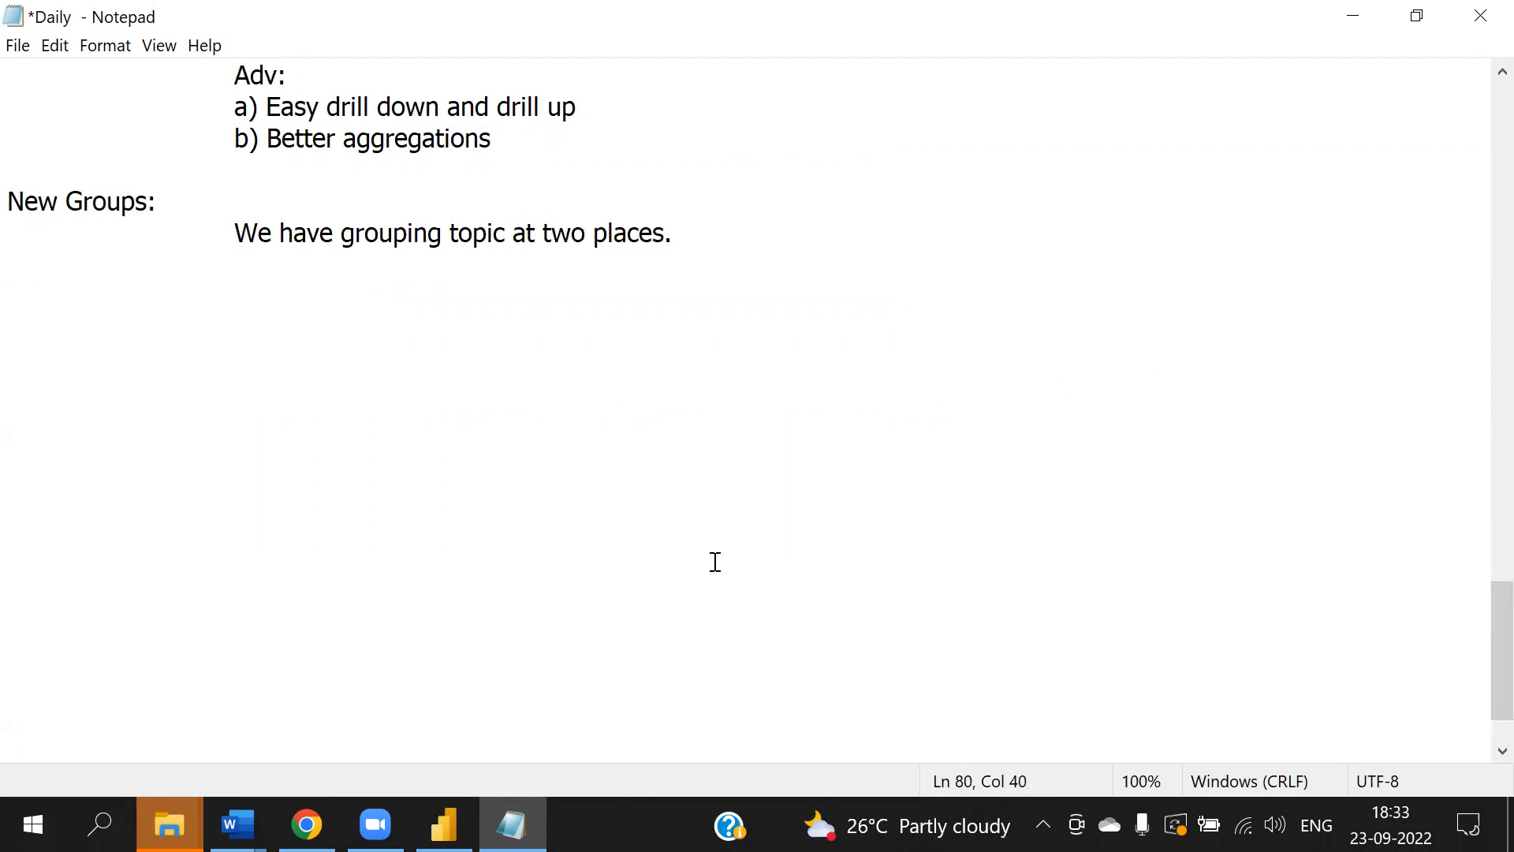
- Add the indented point "a) Power Query: Group BY: Create aggregate tables."
{"action": "key", "text": "Return"}
{"action": "key", "text": "Tab"}
{"action": "key", "text": "Tab"}
{"action": "type", "text": "a) Power Query: "}
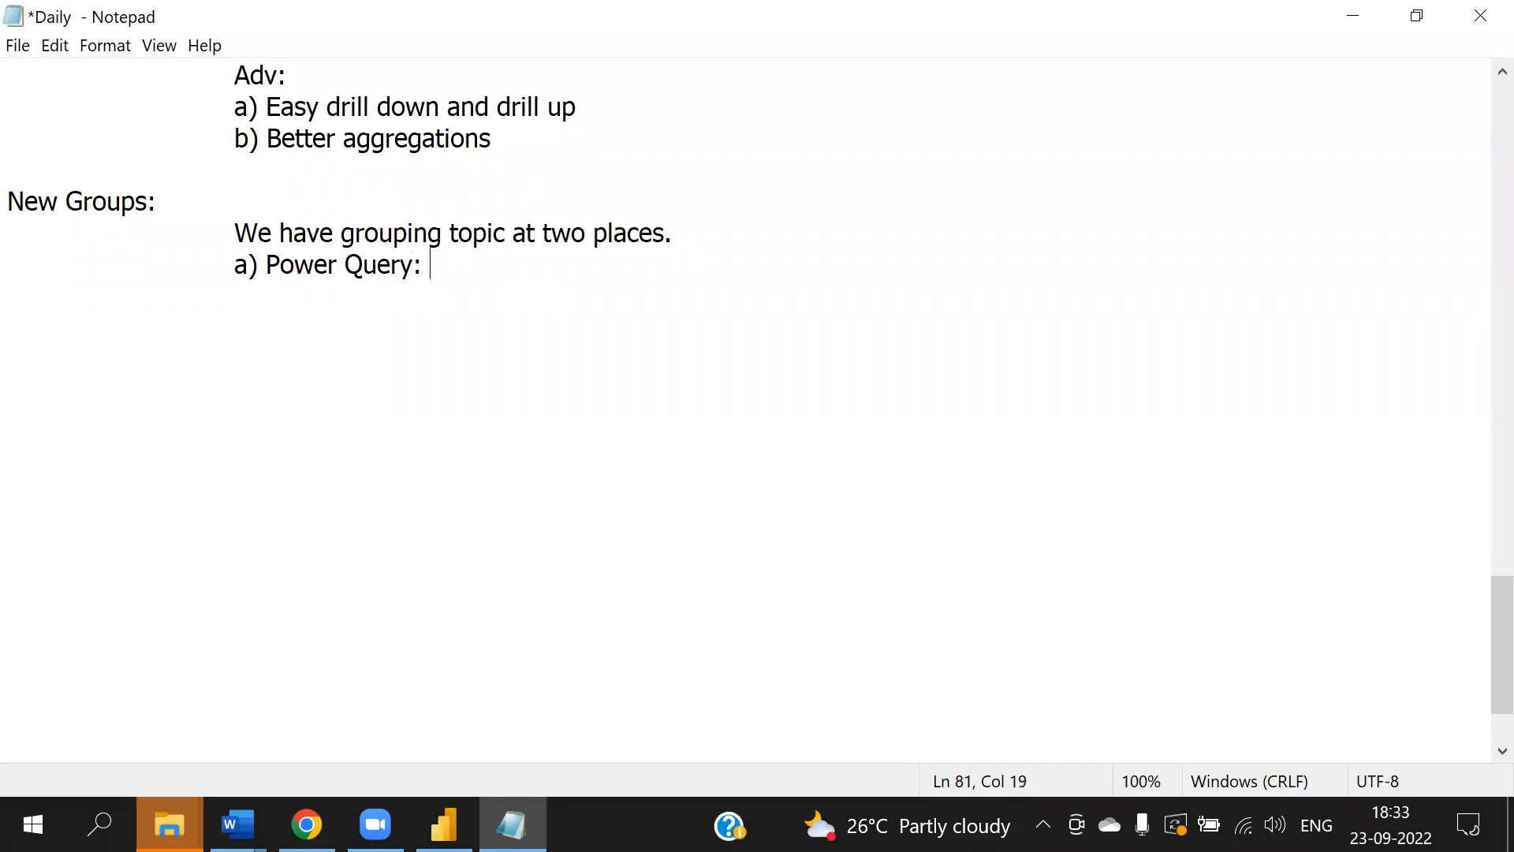
{"action": "type", "text": "Group BY: "}
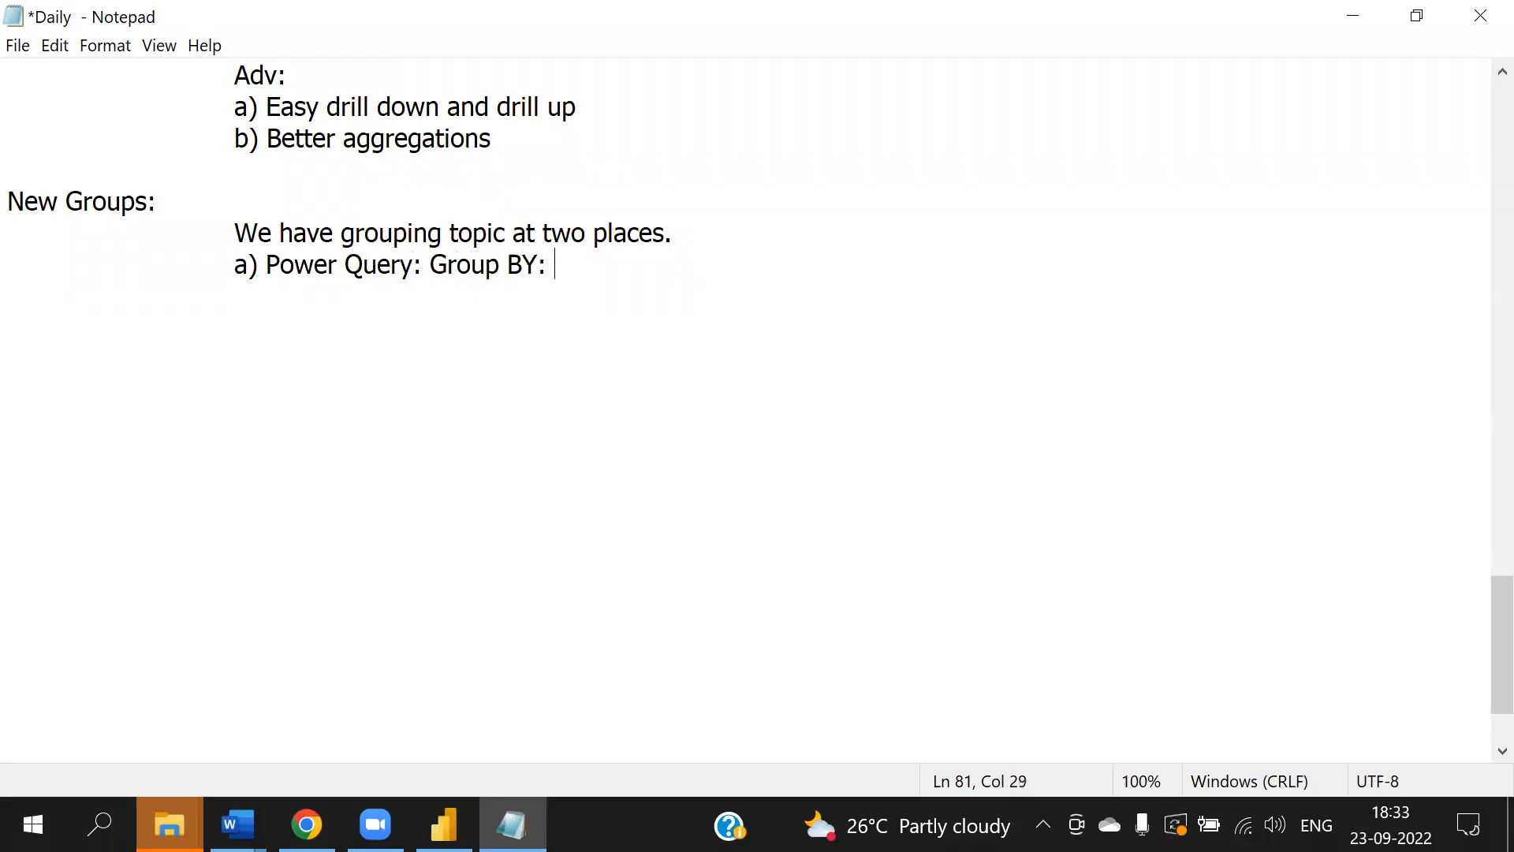
{"action": "type", "text": "Create aggregate tables."}
- Add the next indented point "b) Power View: New Group:"
{"action": "key", "text": "Return"}
{"action": "key", "text": "Tab"}
{"action": "key", "text": "Tab"}
{"action": "type", "text": "b)"}
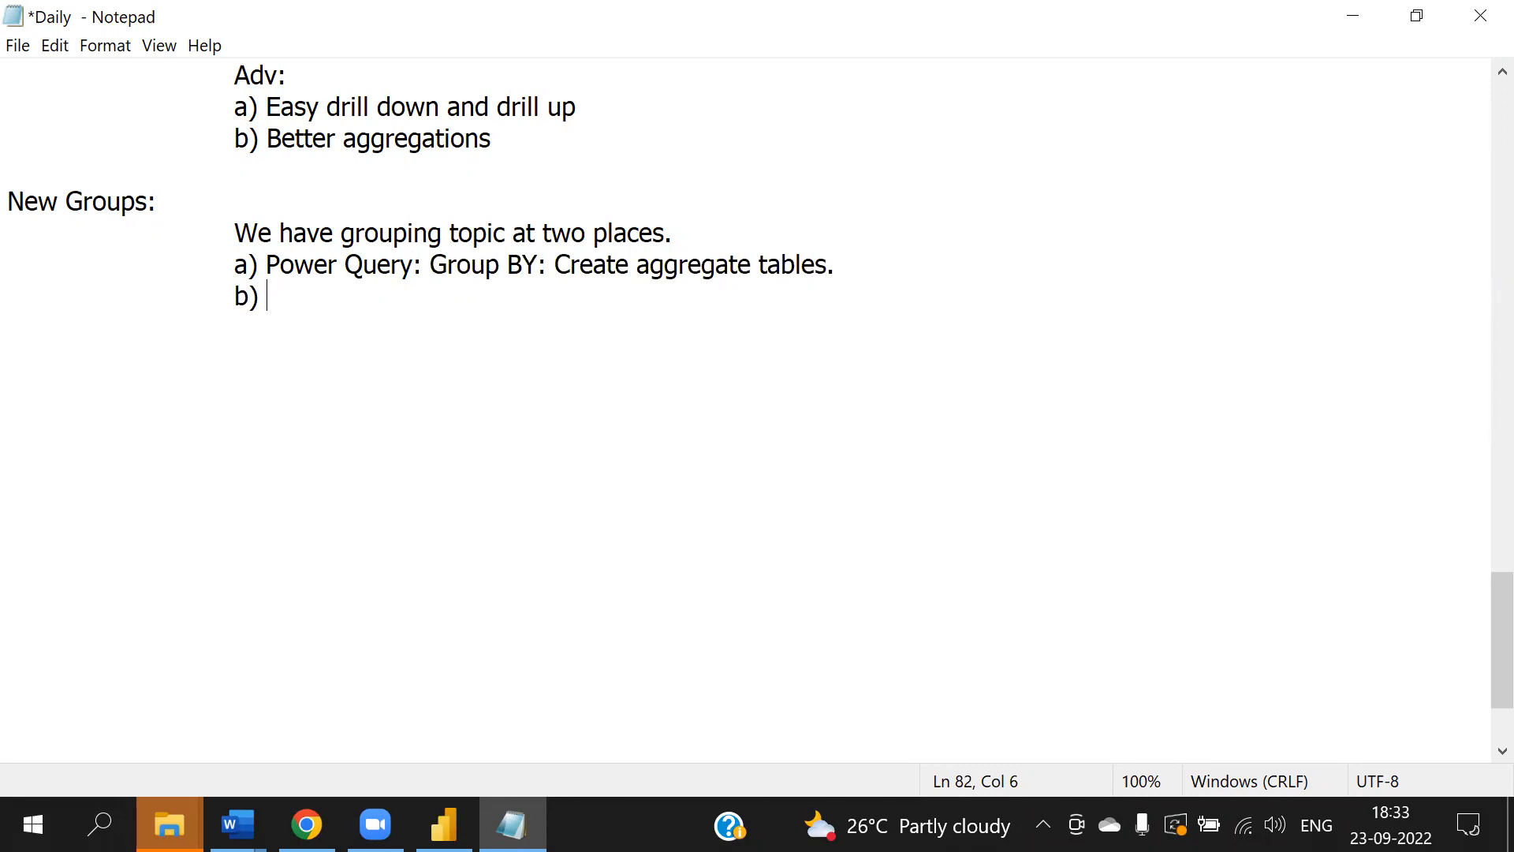
{"action": "type", "text": "Power View: New Group:"}
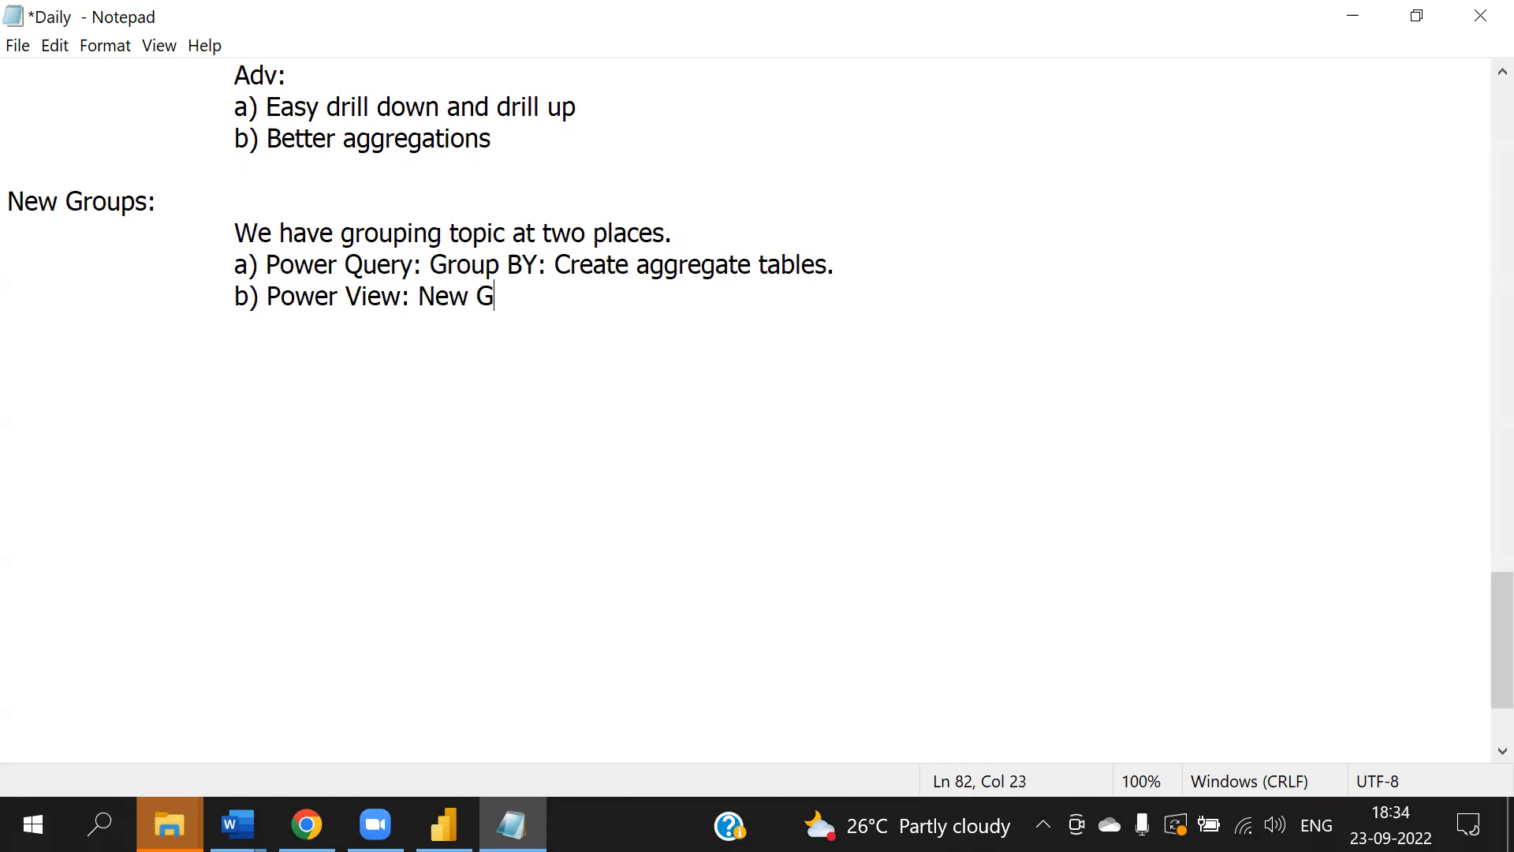
- Append "Physical Tables [physcial groups]" to the end of the Power Query point
{"action": "left_click", "coordinate": [908, 268]}
{"action": "type", "text": "Physical Tables [physci"}
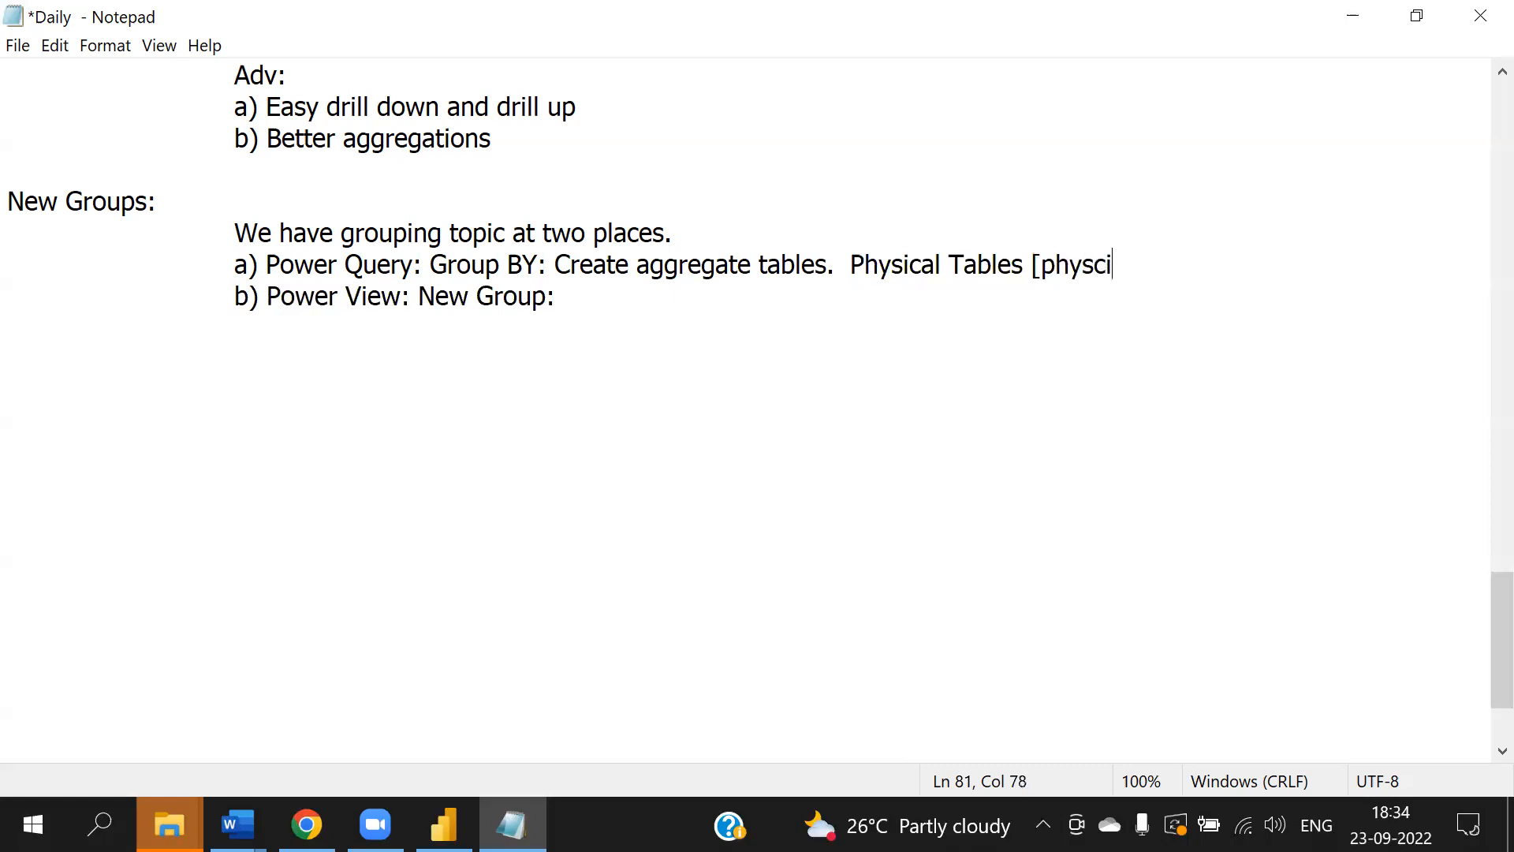
{"action": "type", "text": "al groups]"}
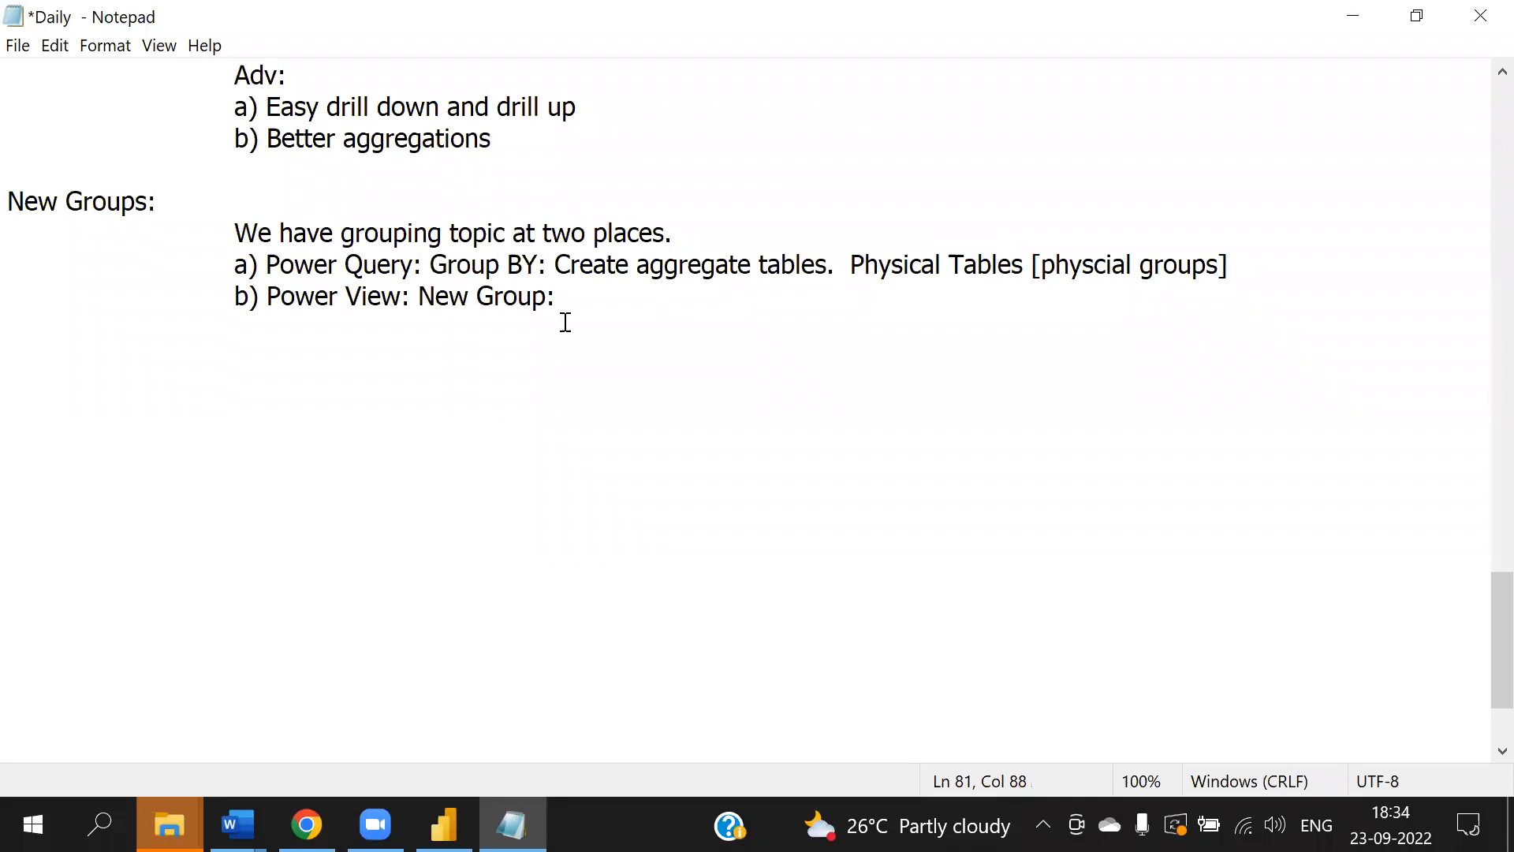
- Append "Logical groups." to the Power View New Group point
{"action": "left_click", "coordinate": [636, 303]}
{"action": "type", "text": "Logical g"}
{"action": "type", "text": "rou"}
{"action": "key", "text": "BackSpace"}
{"action": "type", "text": "oups."}
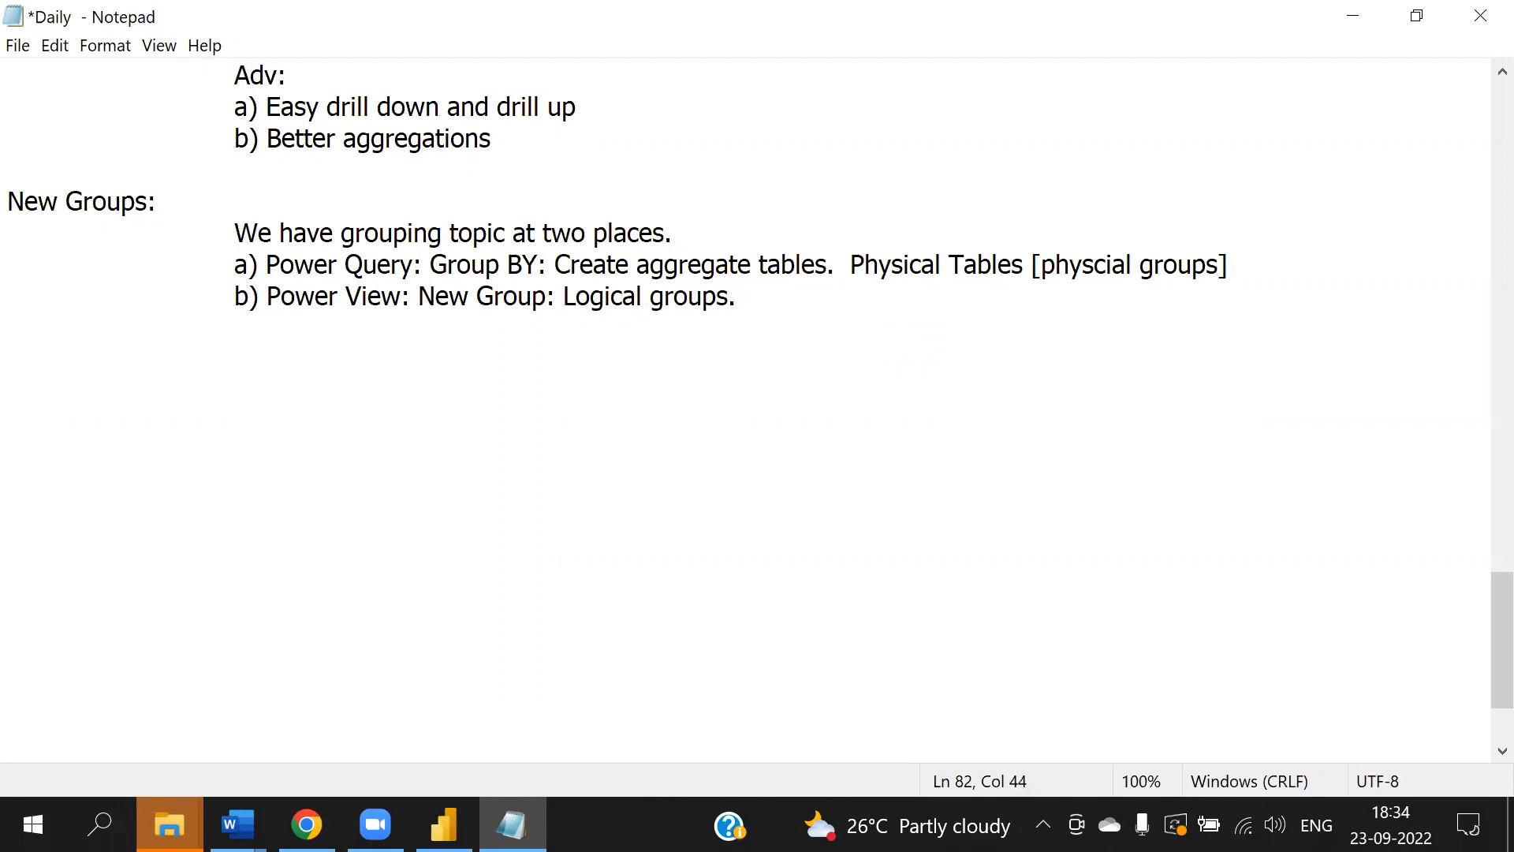
{"action": "type", "text": " Any numnb"}
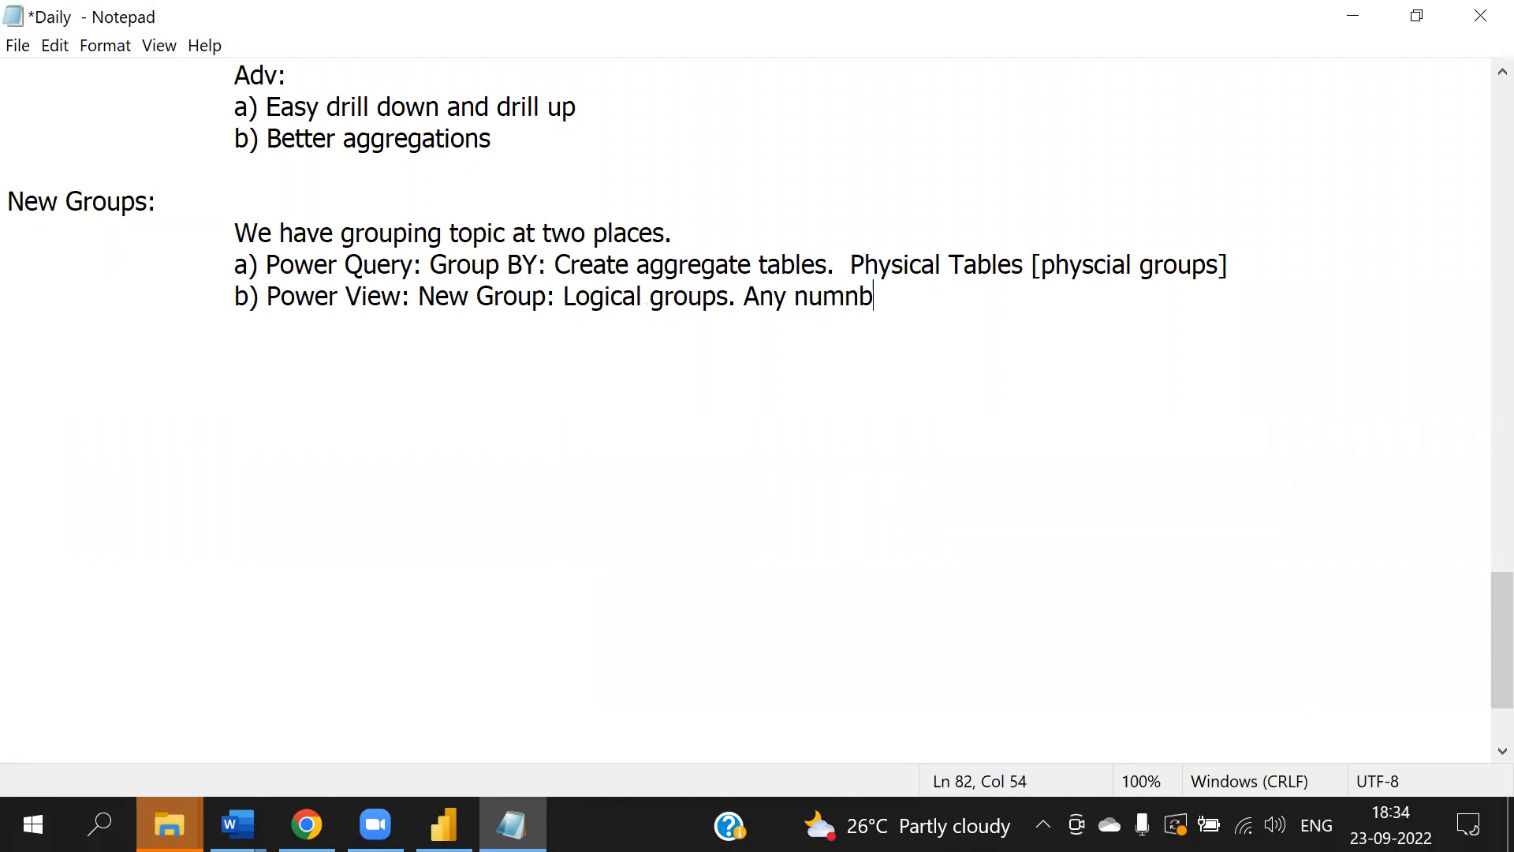
- Continue that point with "Any number of logical groups you can create for a column."
{"action": "key", "text": "BackSpace"}
{"action": "key", "text": "BackSpace"}
{"action": "type", "text": "ber of logical groups "}
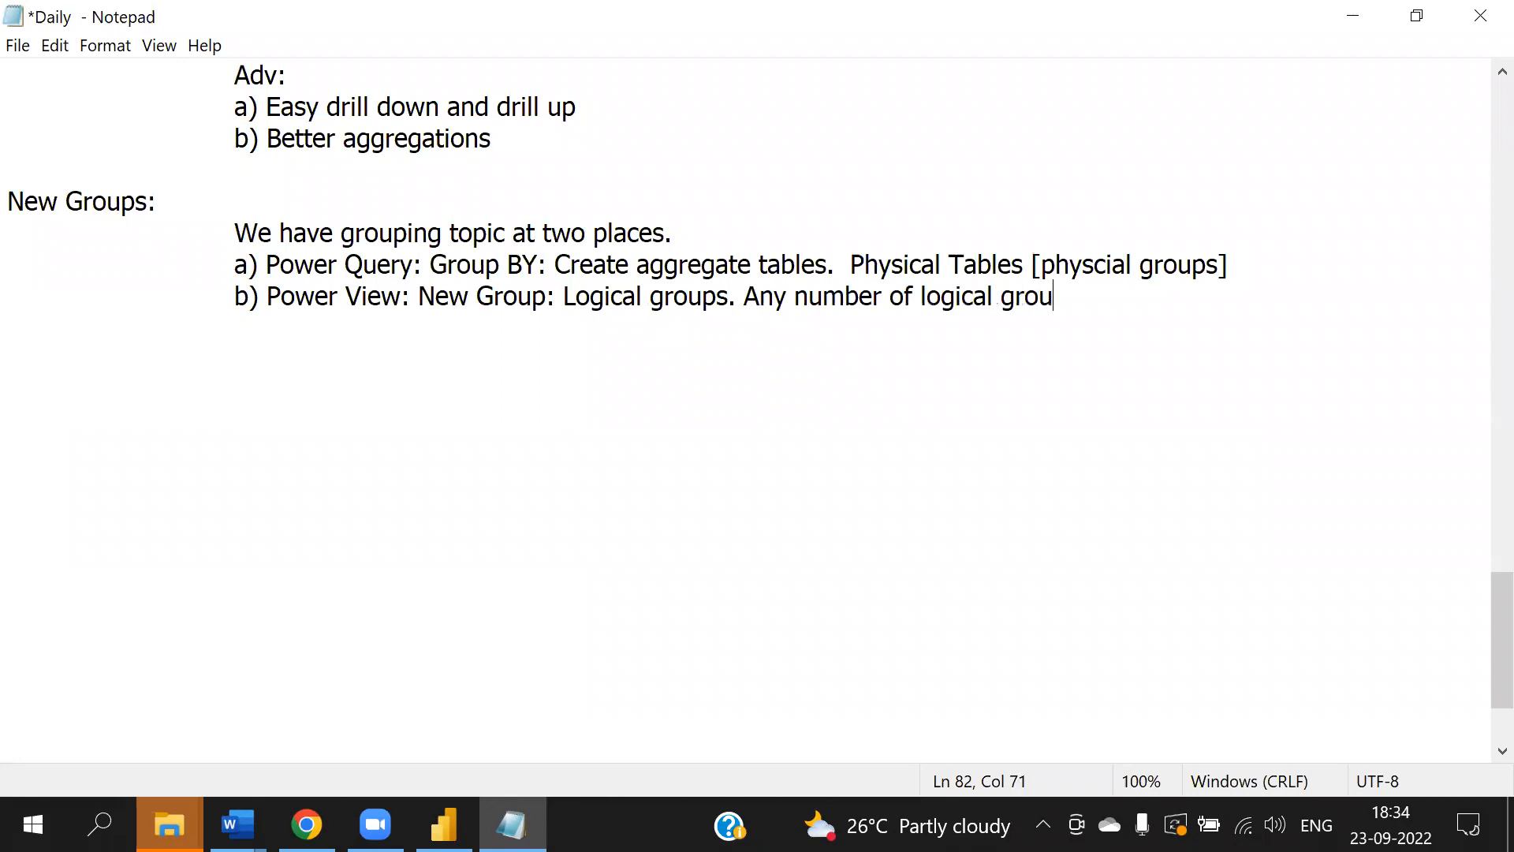
{"action": "type", "text": "you can "}
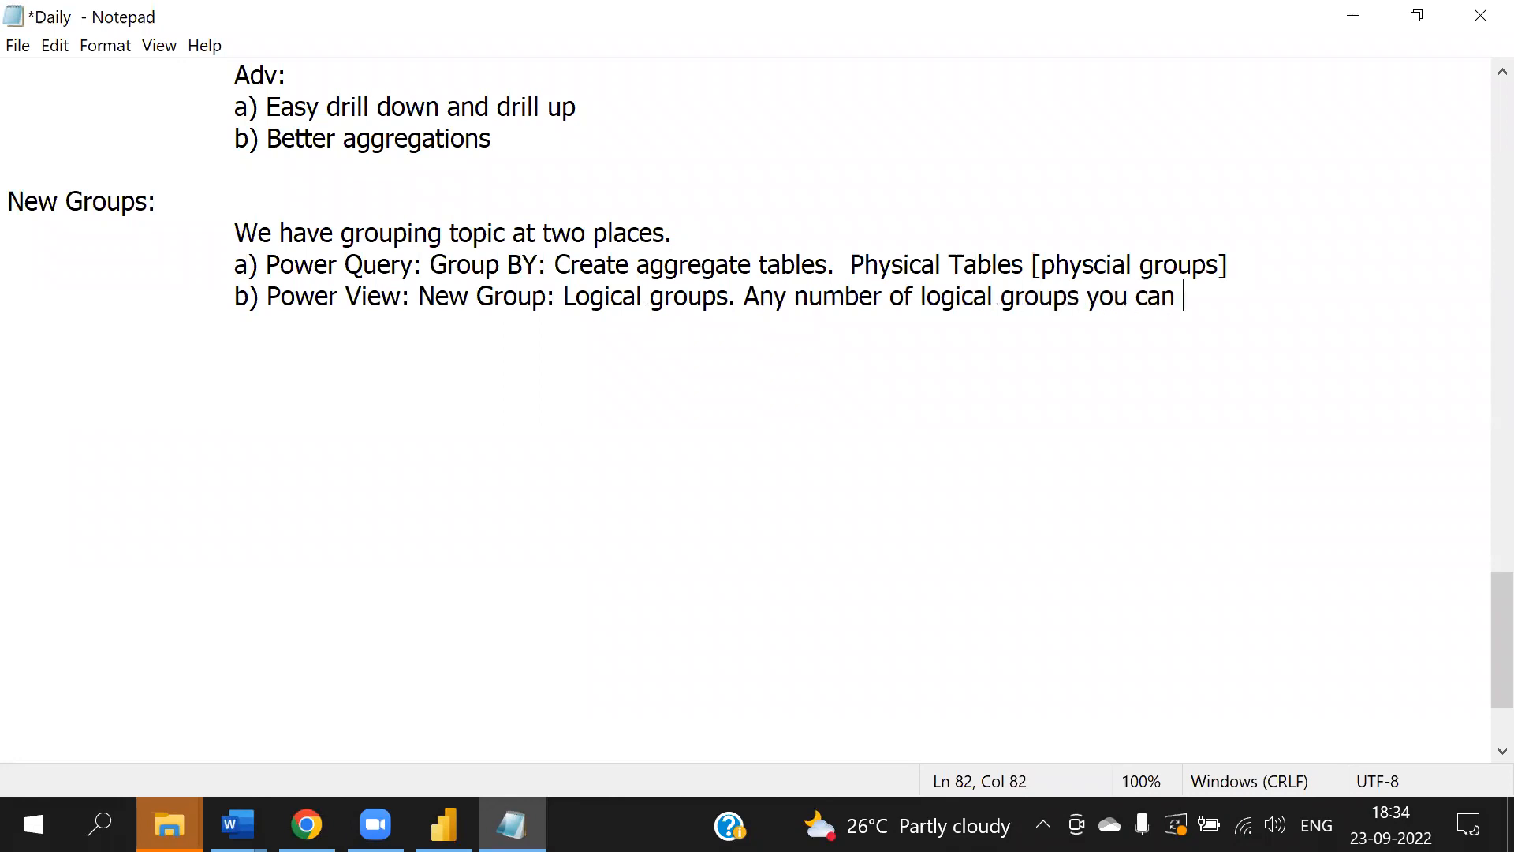
{"action": "type", "text": "create for a"}
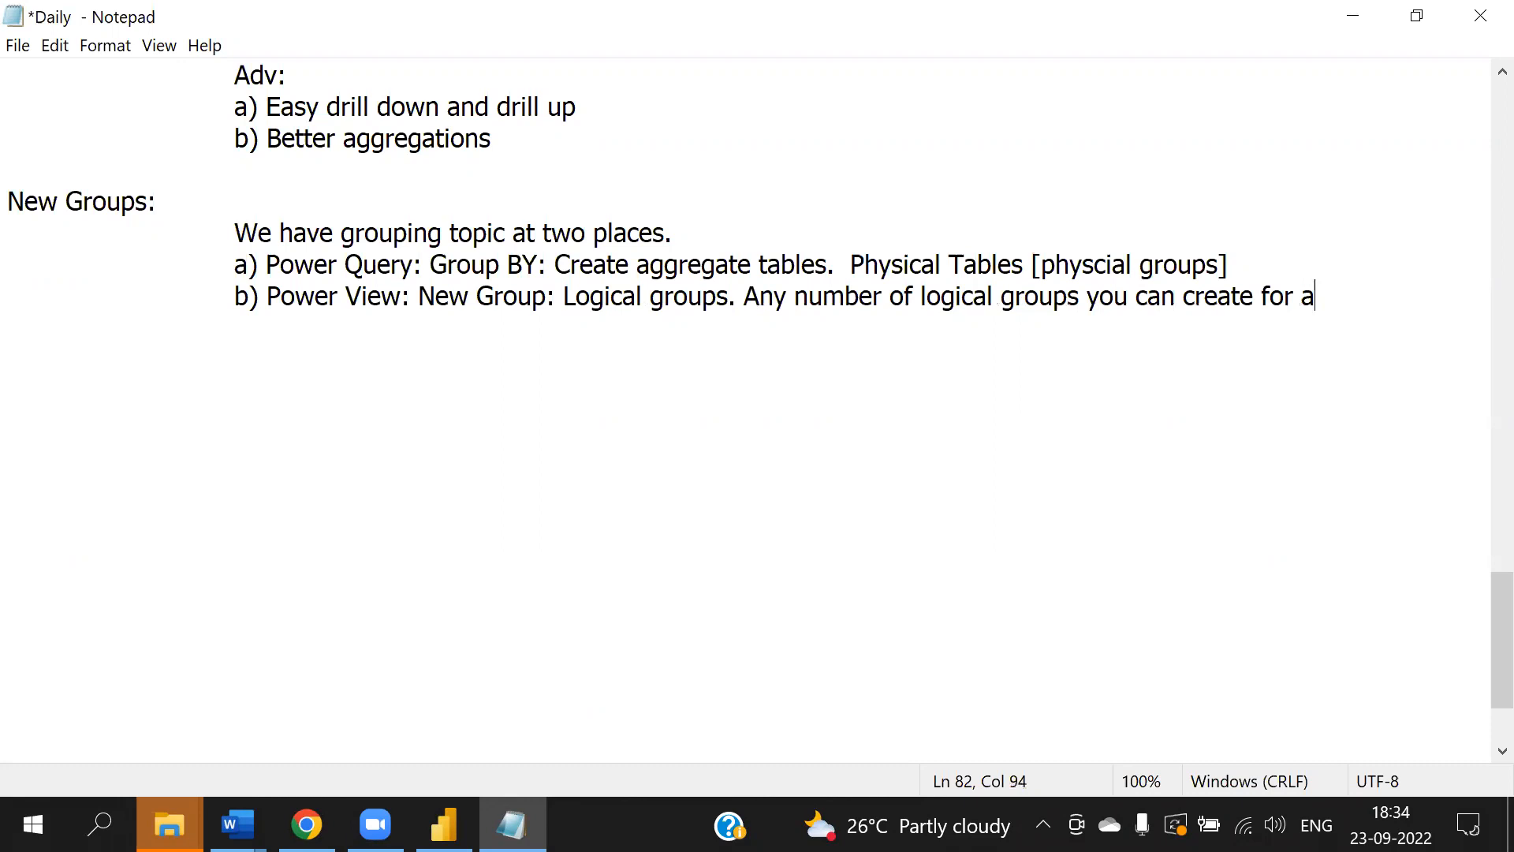
{"action": "type", "text": " column."}
- Add a further-indented line "It is of two types" below the Power View point
{"action": "key", "text": "Return"}
{"action": "key", "text": "Tab"}
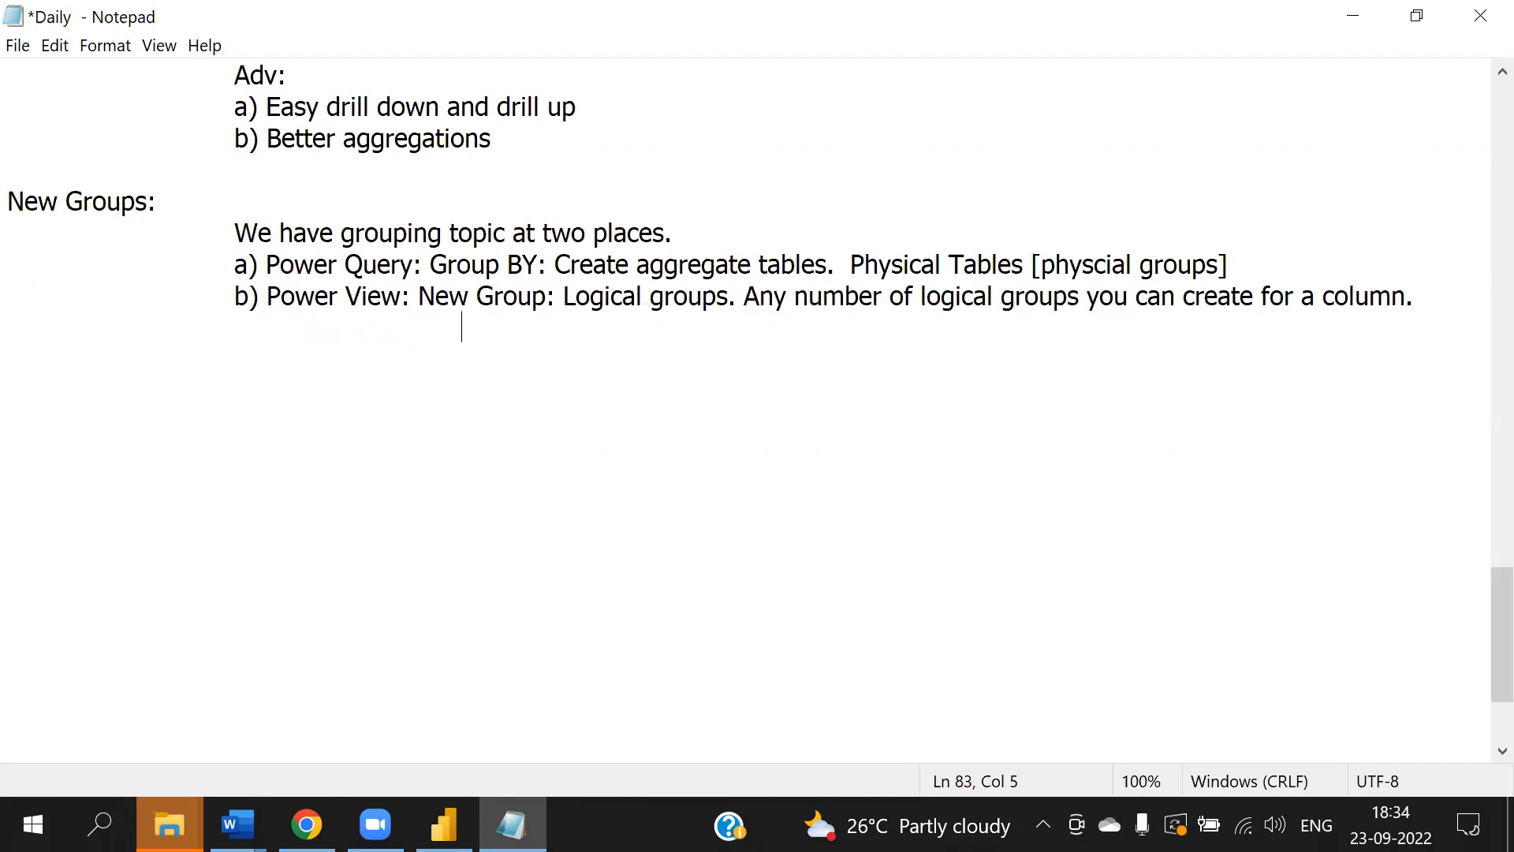
{"action": "type", "text": "It is of two types"}
{"action": "key", "text": "Return"}
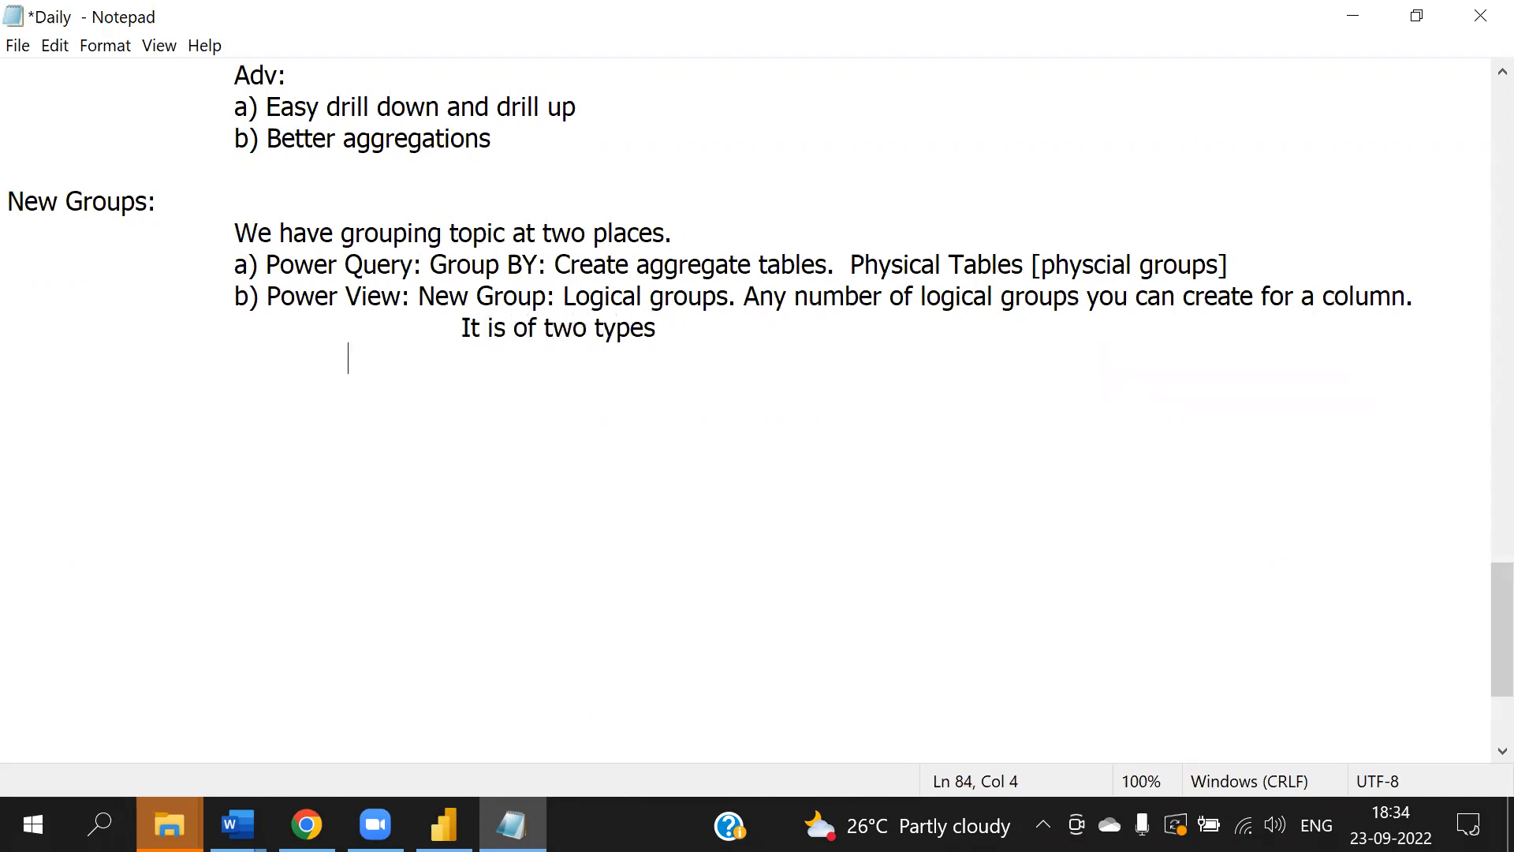
- Add the sub-point "a) List: Manually we create lists"
{"action": "type", "text": "a) List: Manually"}
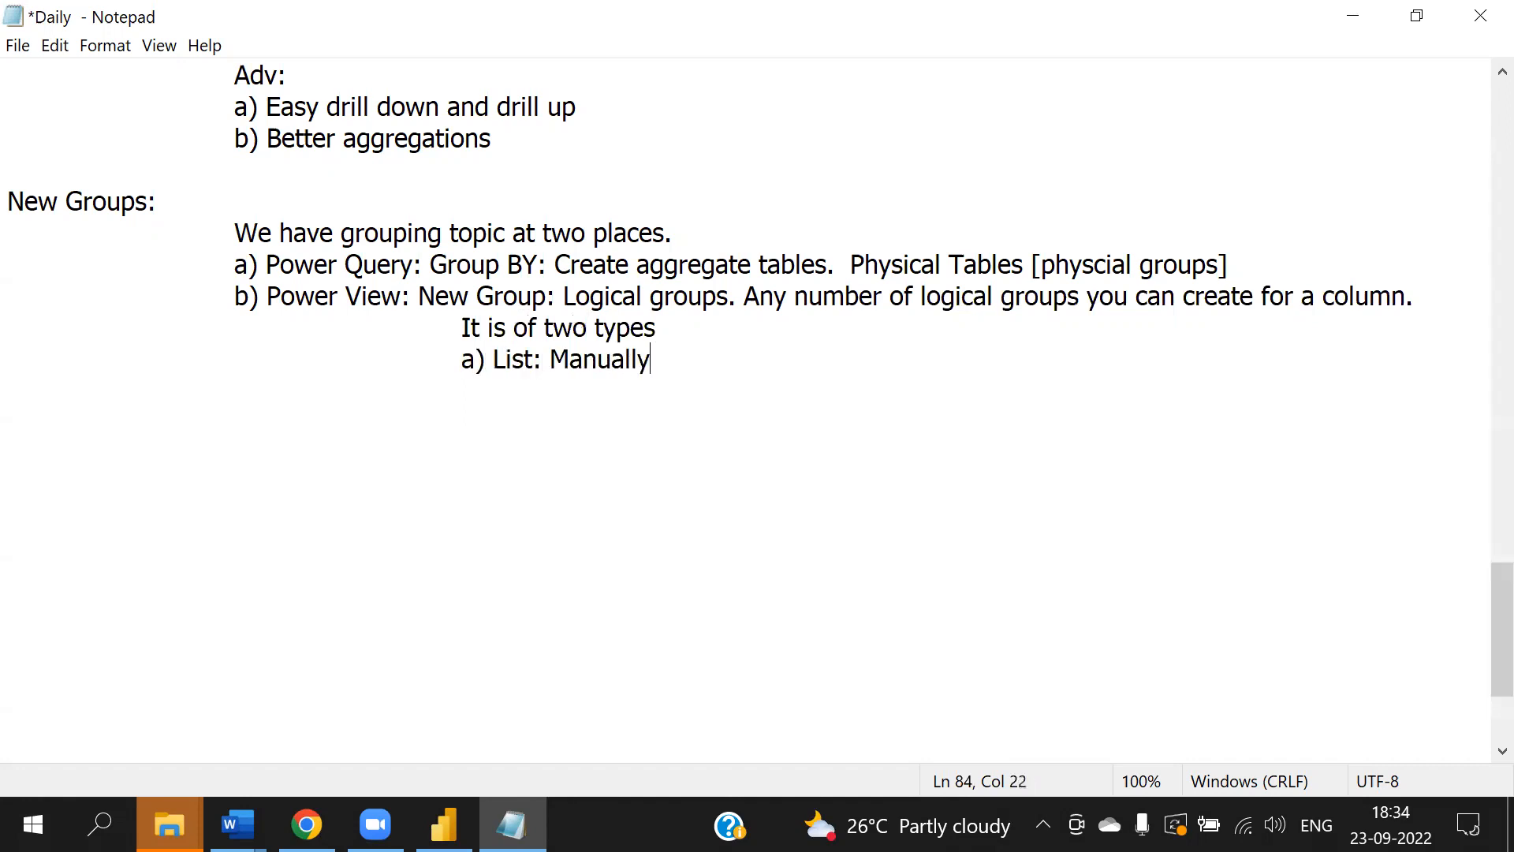
{"action": "type", "text": " we create "}
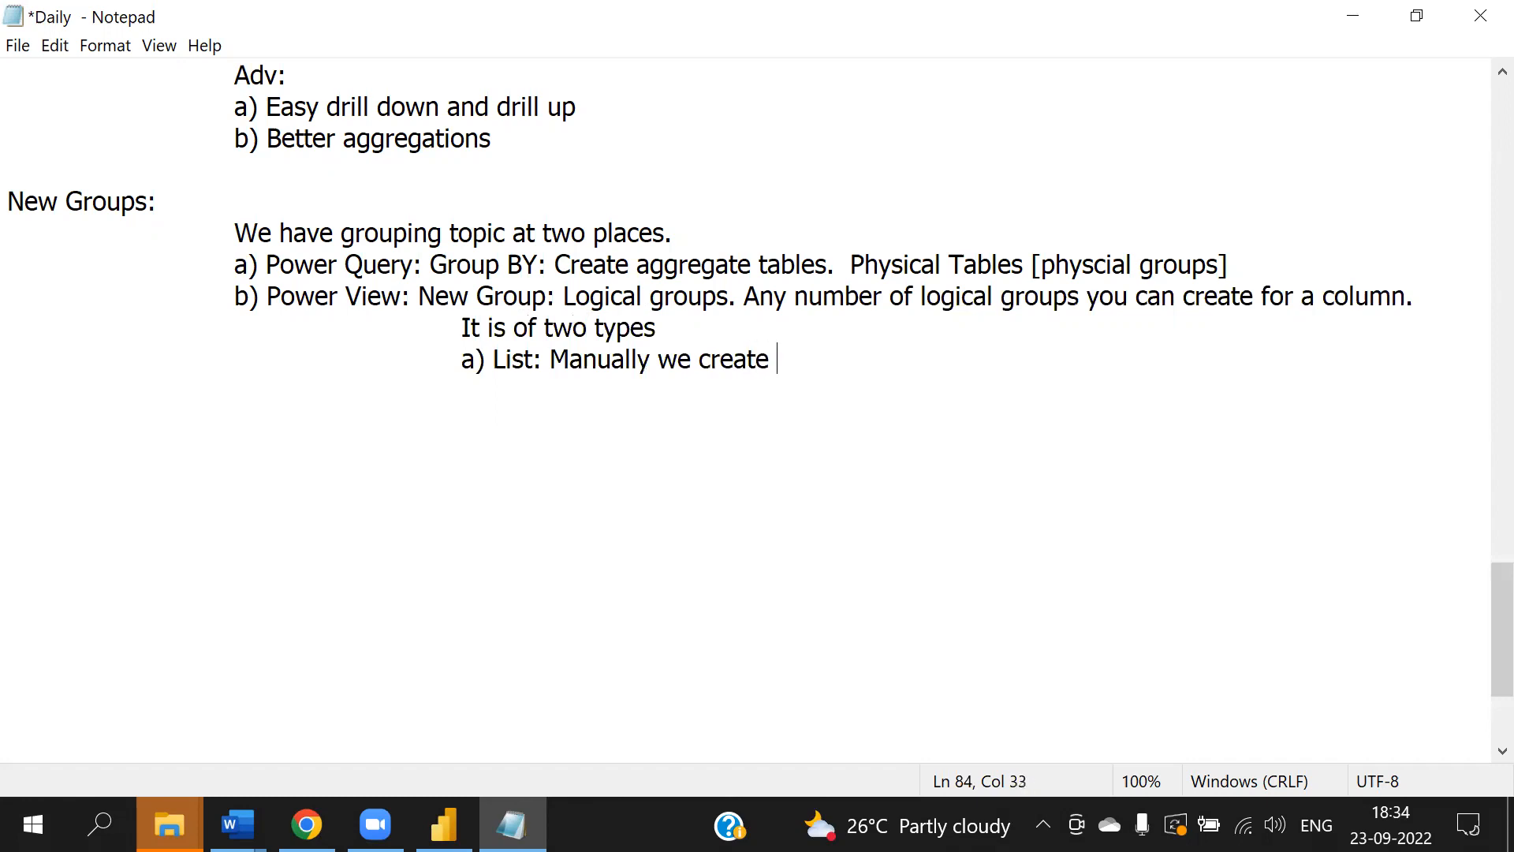
{"action": "type", "text": "lists"}
{"action": "key", "text": "Return"}
{"action": "key", "text": "Tab"}
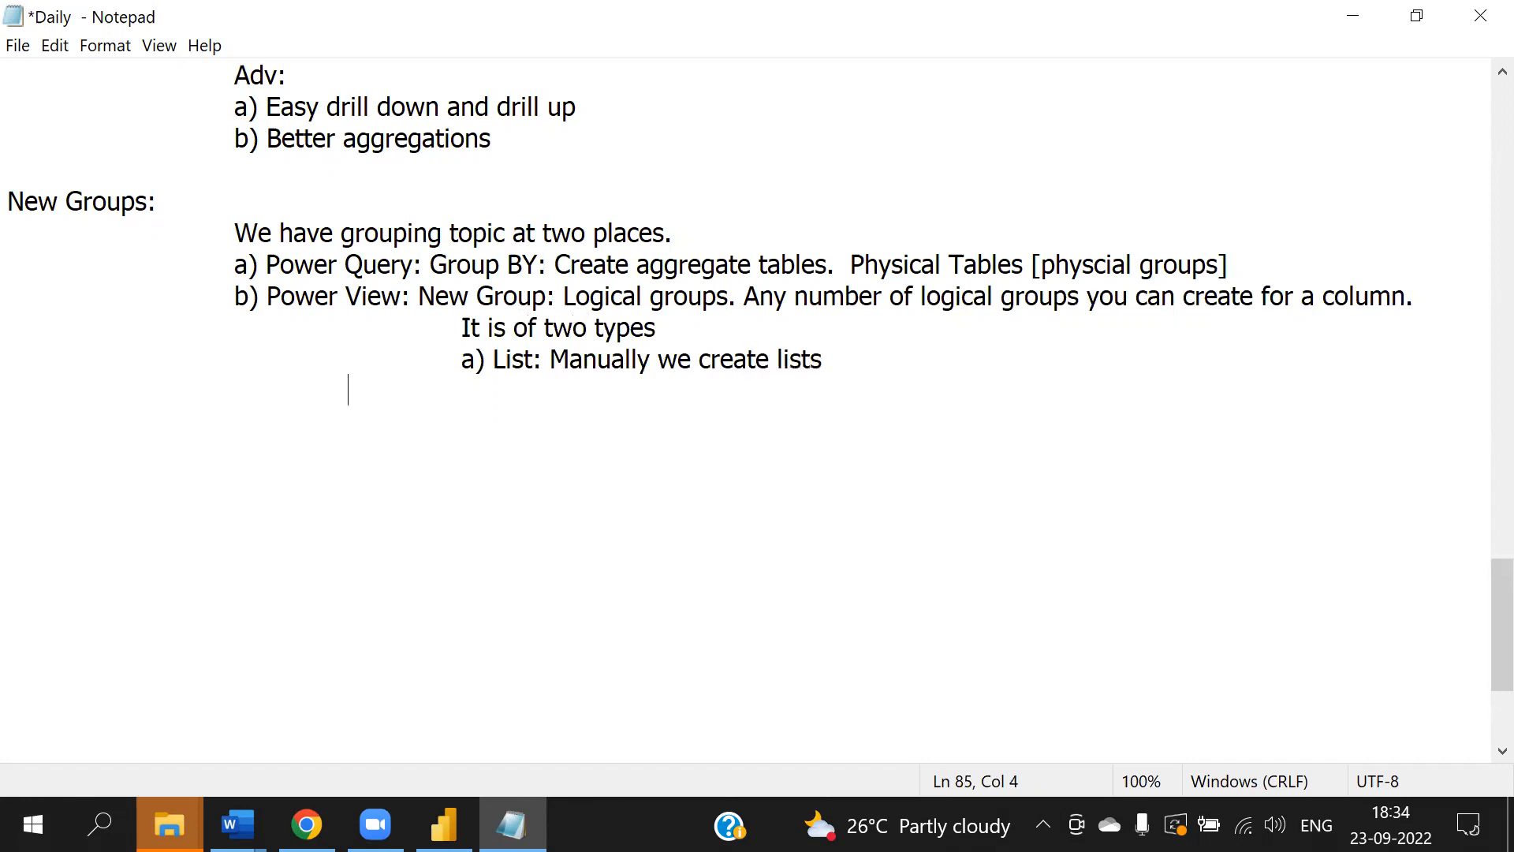
- Add the sub-point "b) Bin group:" with an indented line "Based on size / count we create"
{"action": "type", "text": "b) Bin group:"}
{"action": "key", "text": "Return"}
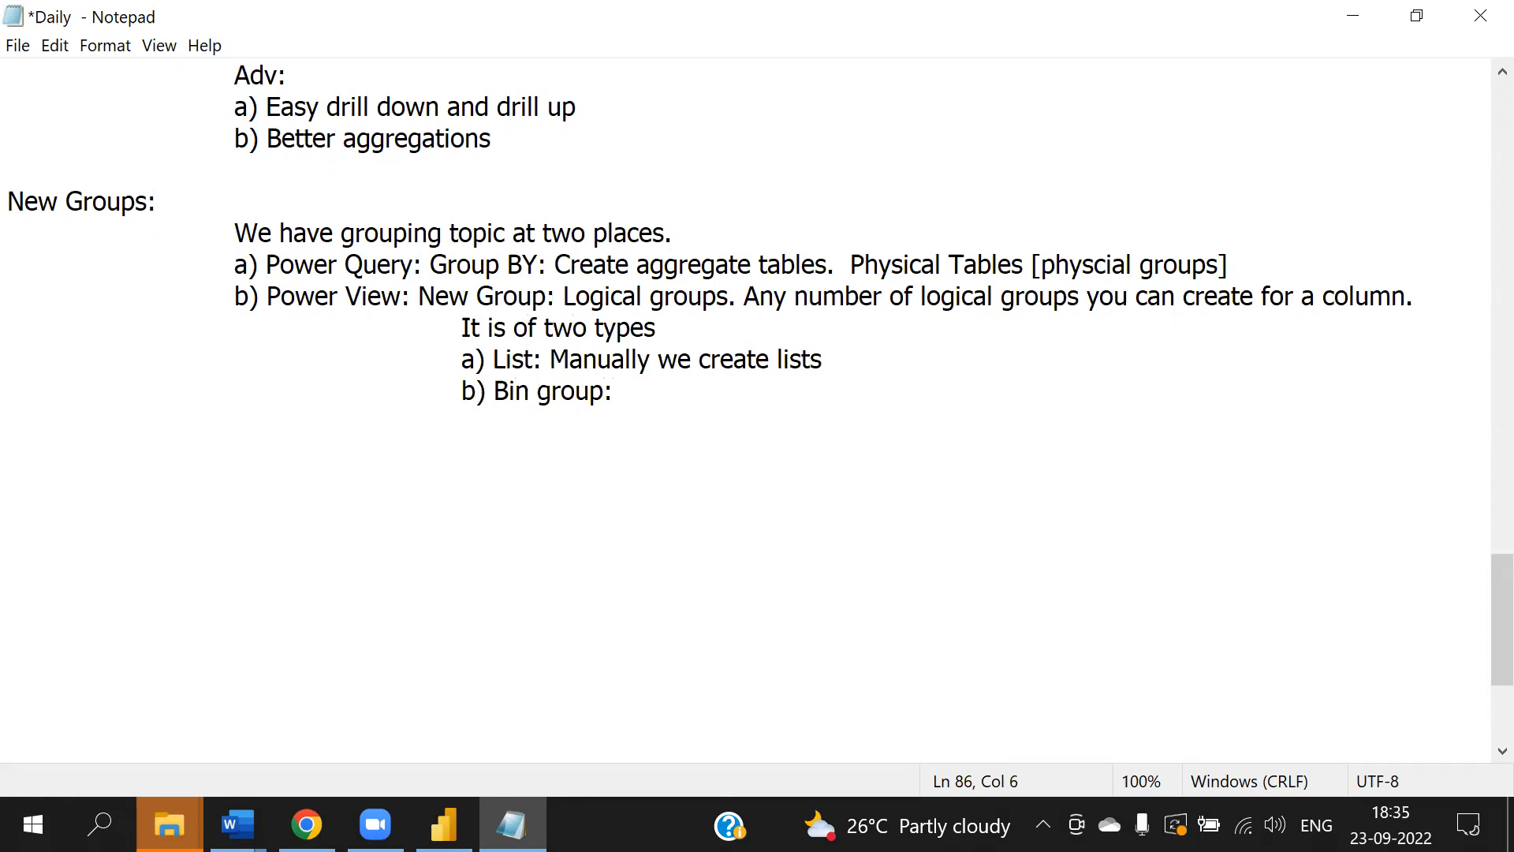
{"action": "type", "text": "Based on"}
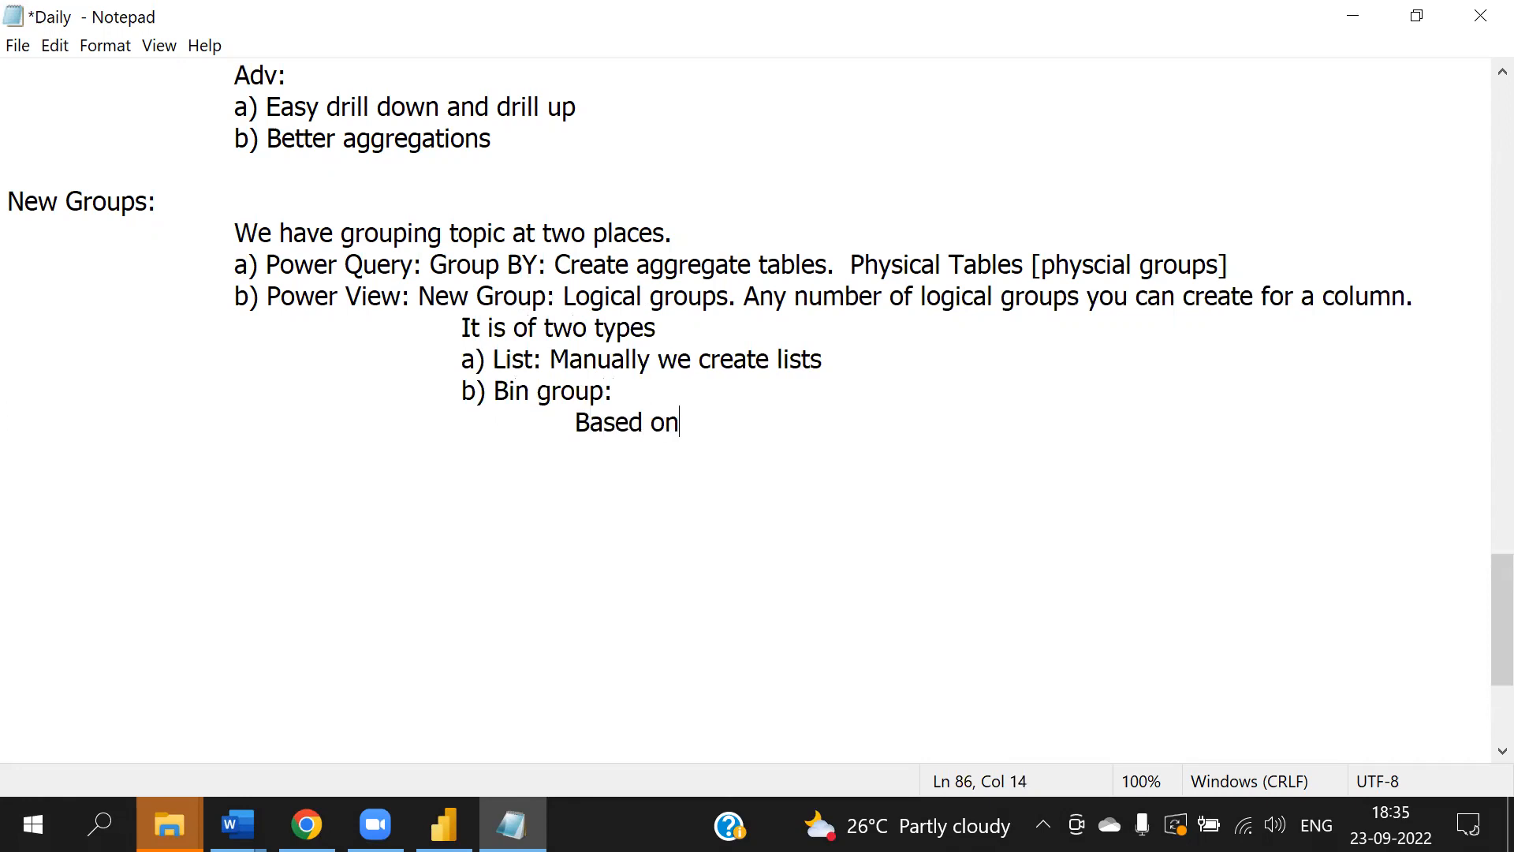
{"action": "type", "text": " size / cou"}
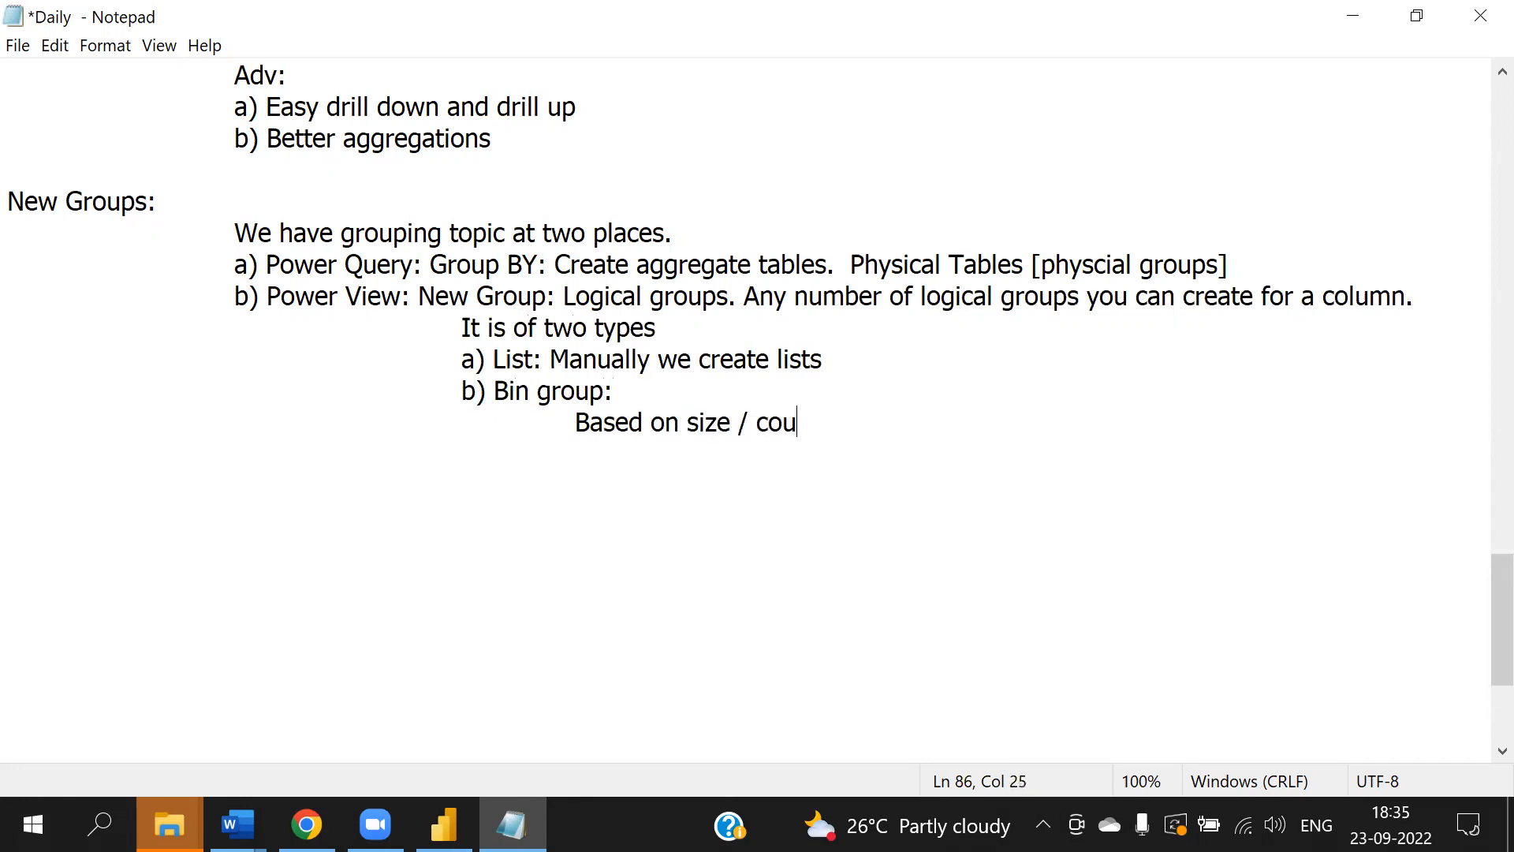
{"action": "type", "text": "nt we create"}
- Add the line "Size: One group to another group value difference" under Bin group
{"action": "key", "text": "Return"}
{"action": "key", "text": "Tab"}
{"action": "key", "text": "Tab"}
{"action": "key", "text": "Tab"}
{"action": "key", "text": "Tab"}
{"action": "type", "text": "Size: "}
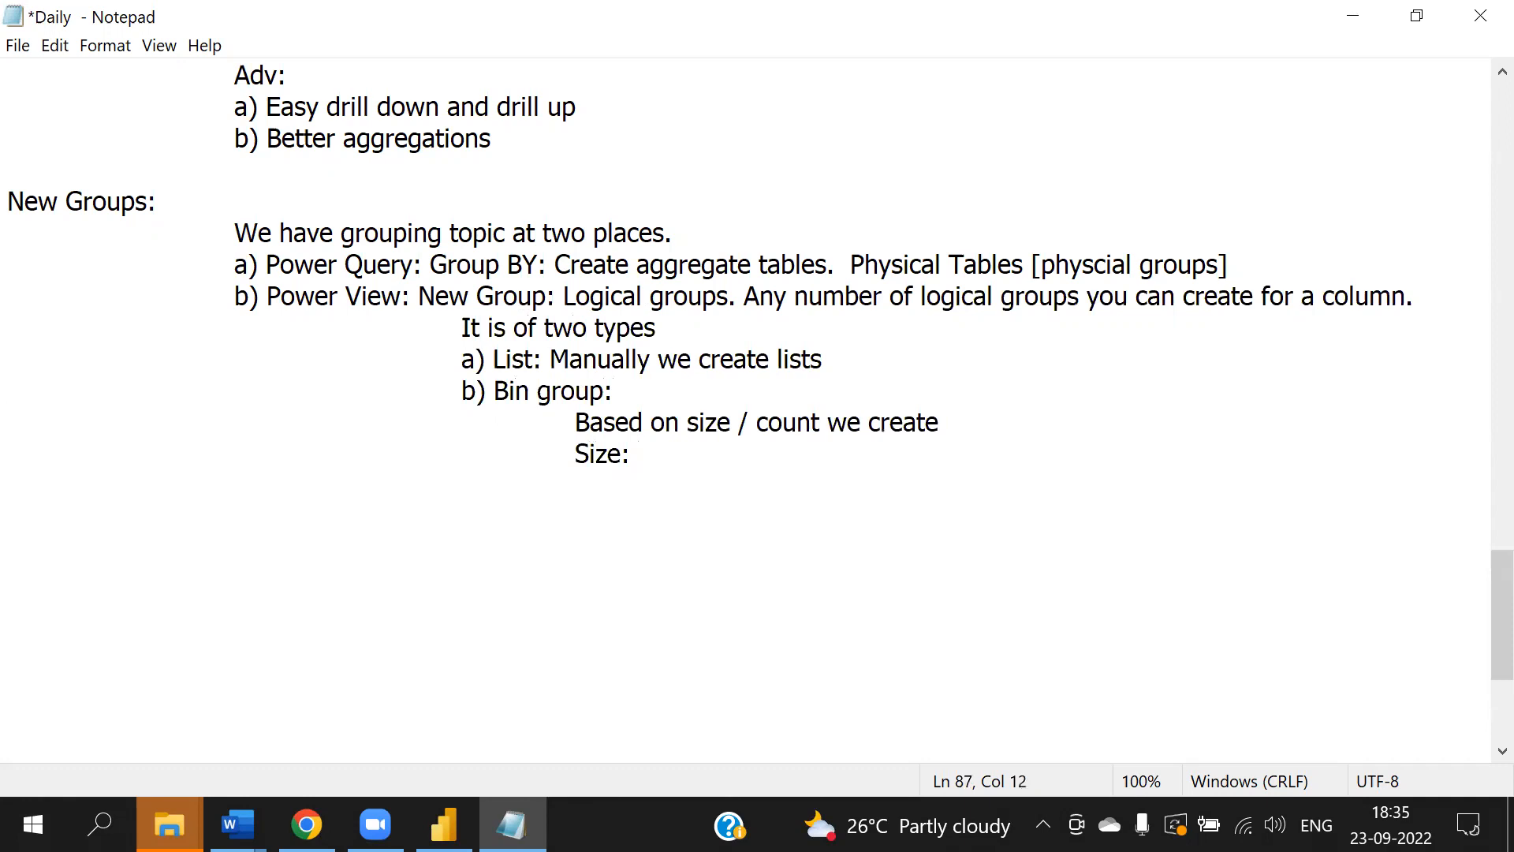
{"action": "type", "text": "One gro"}
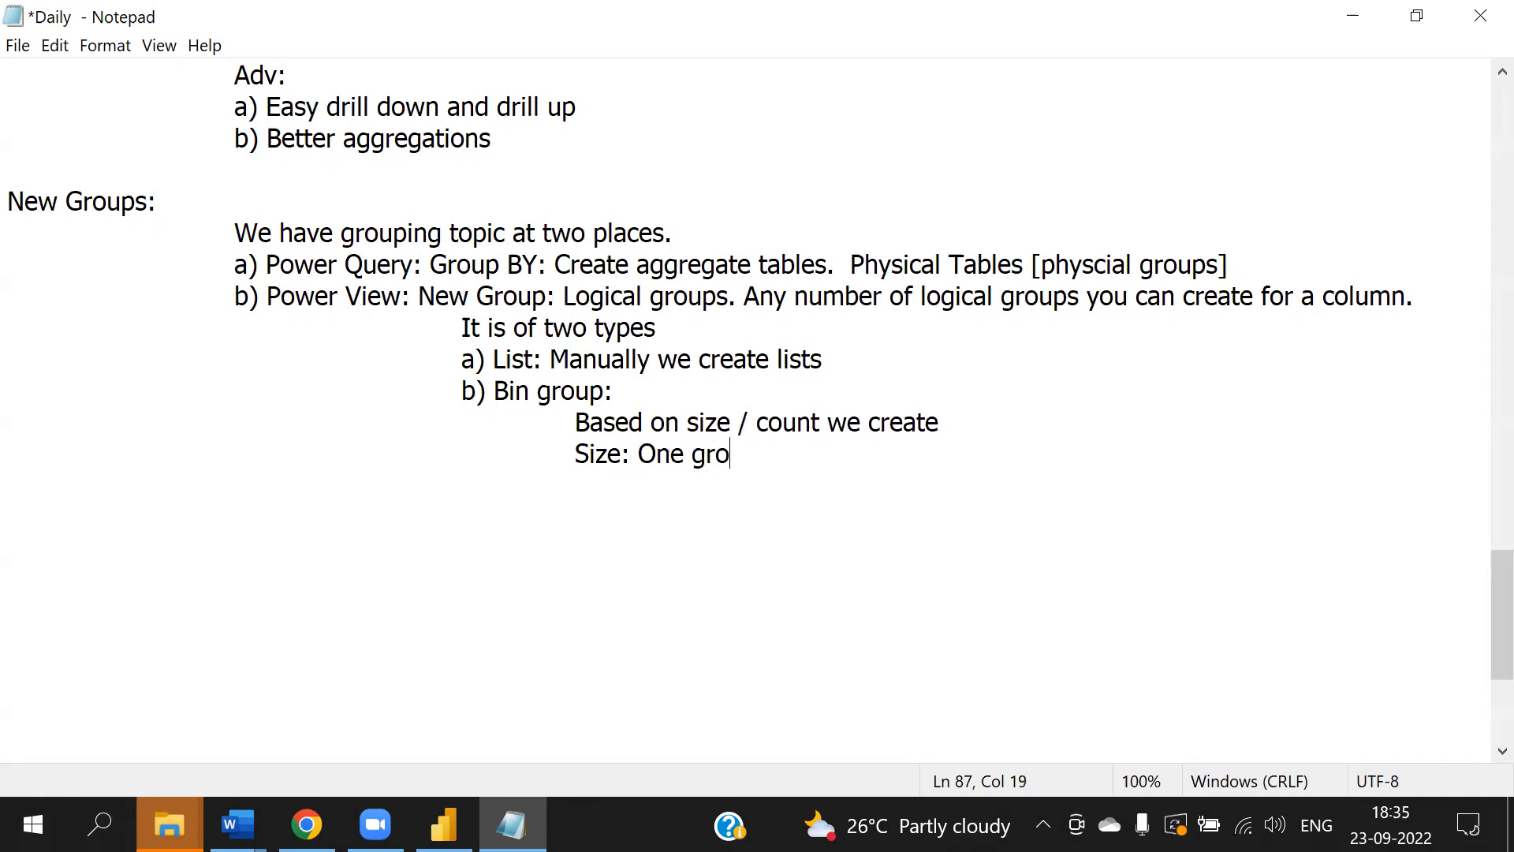
{"action": "type", "text": "up to anoth"}
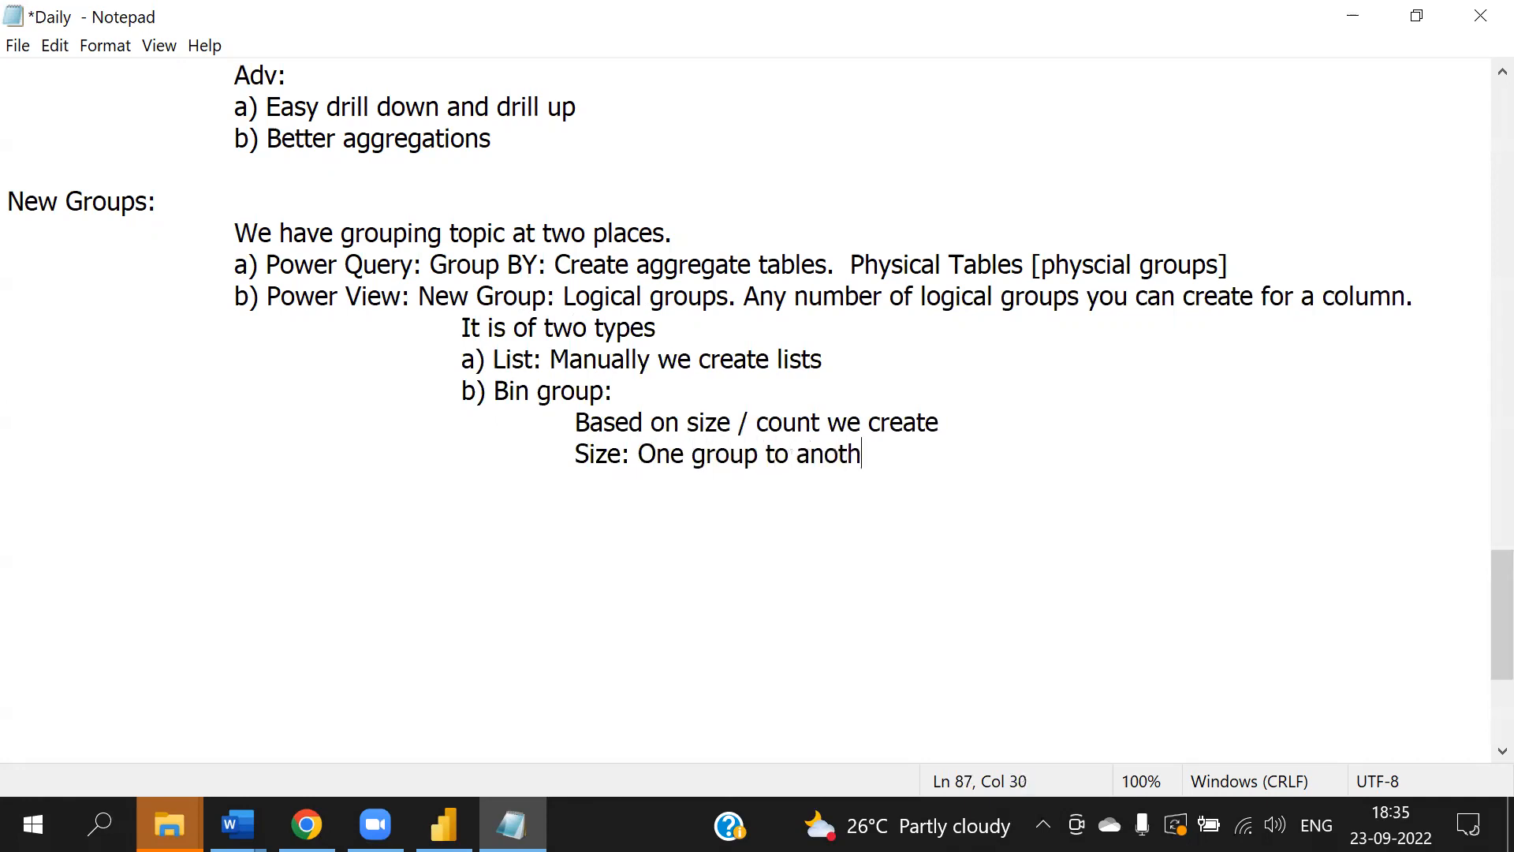
{"action": "type", "text": "er group "}
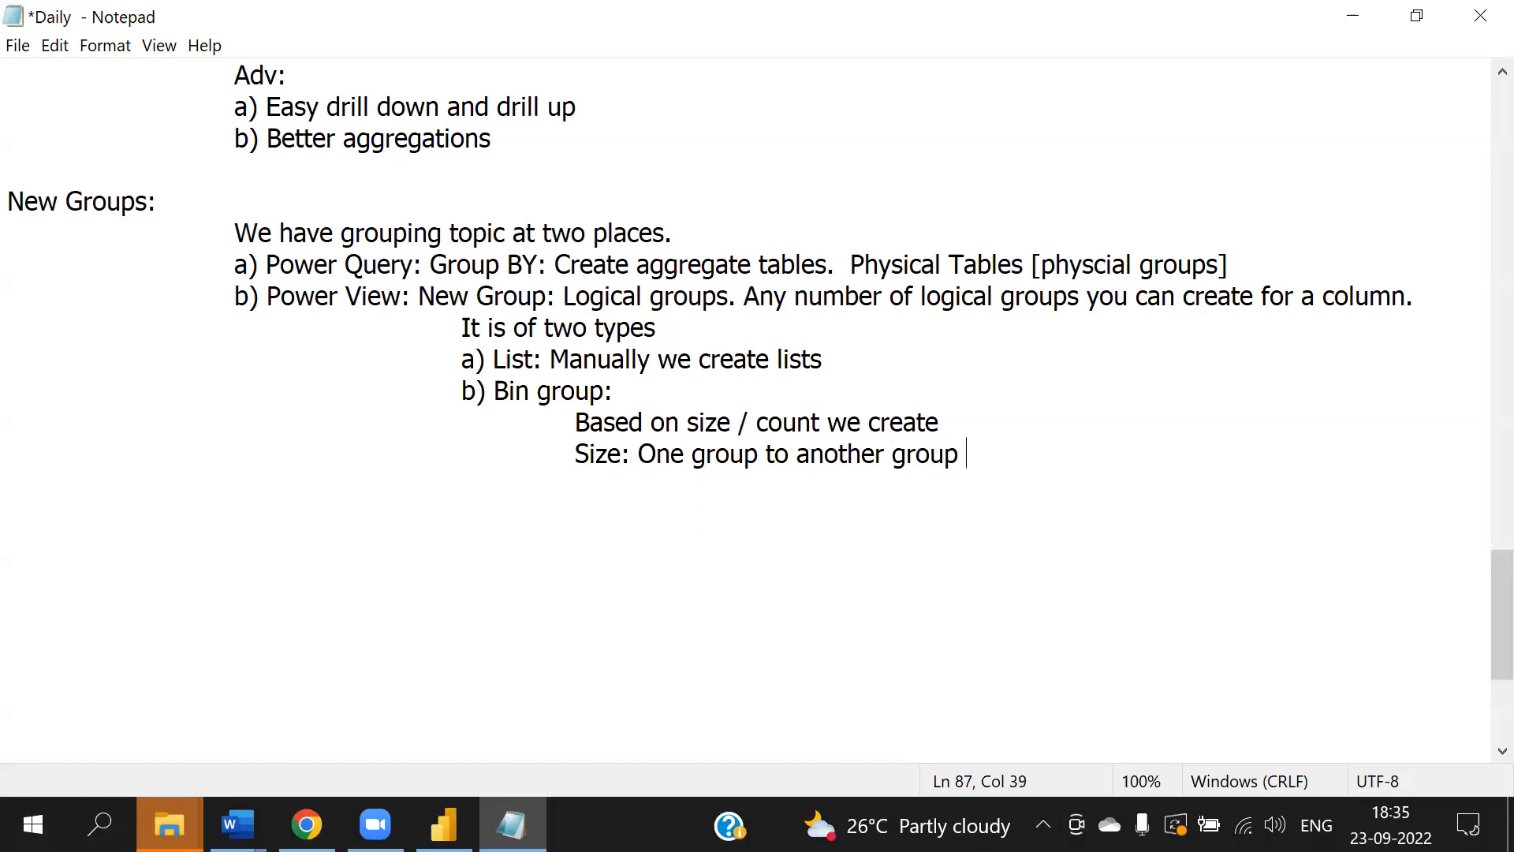
{"action": "type", "text": "value dif"}
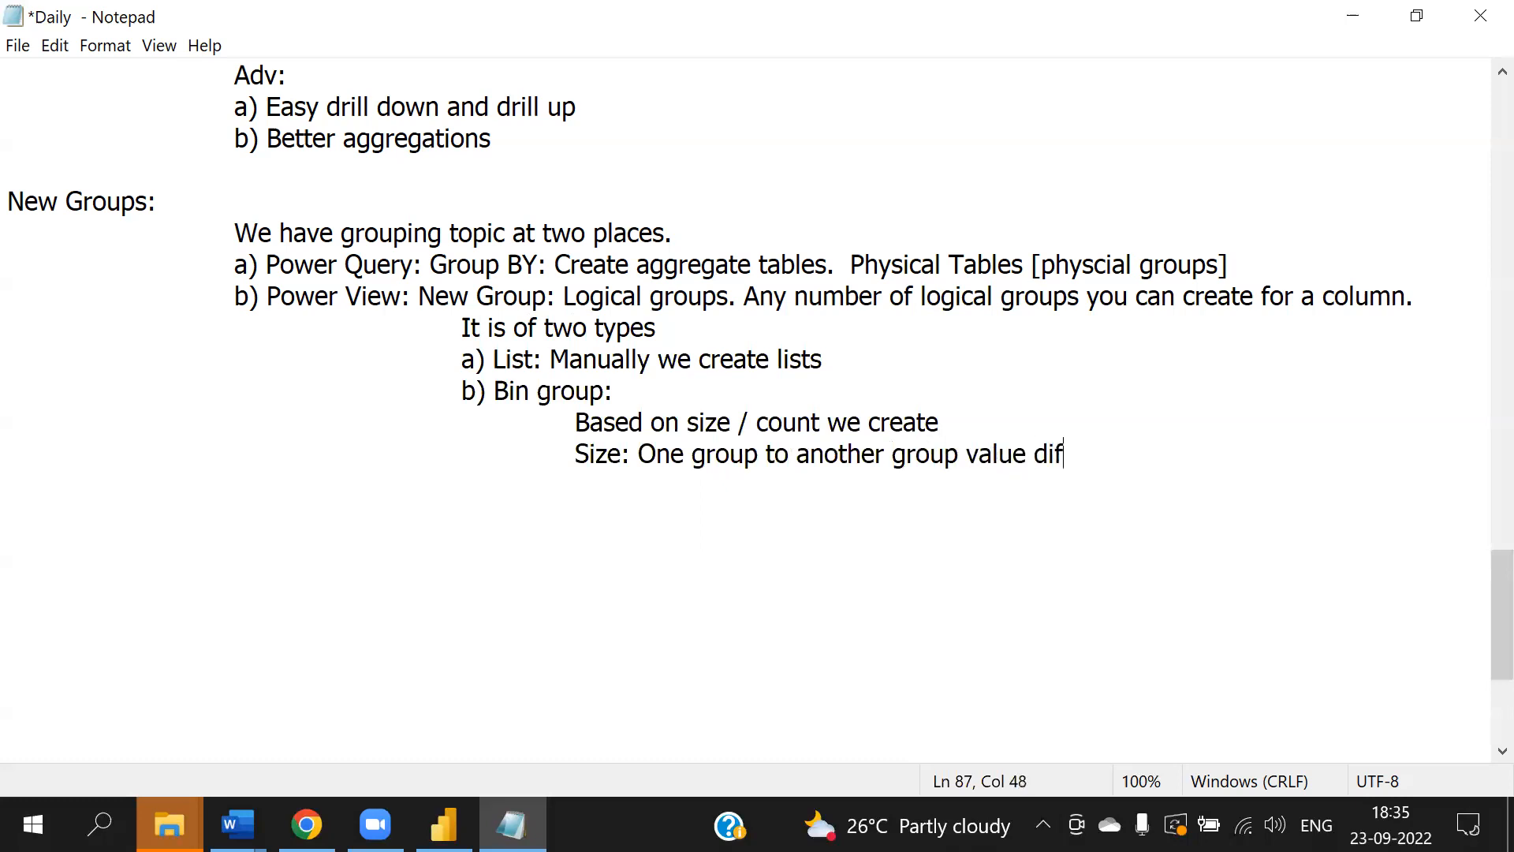
{"action": "type", "text": "ference"}
{"action": "key", "text": "Return"}
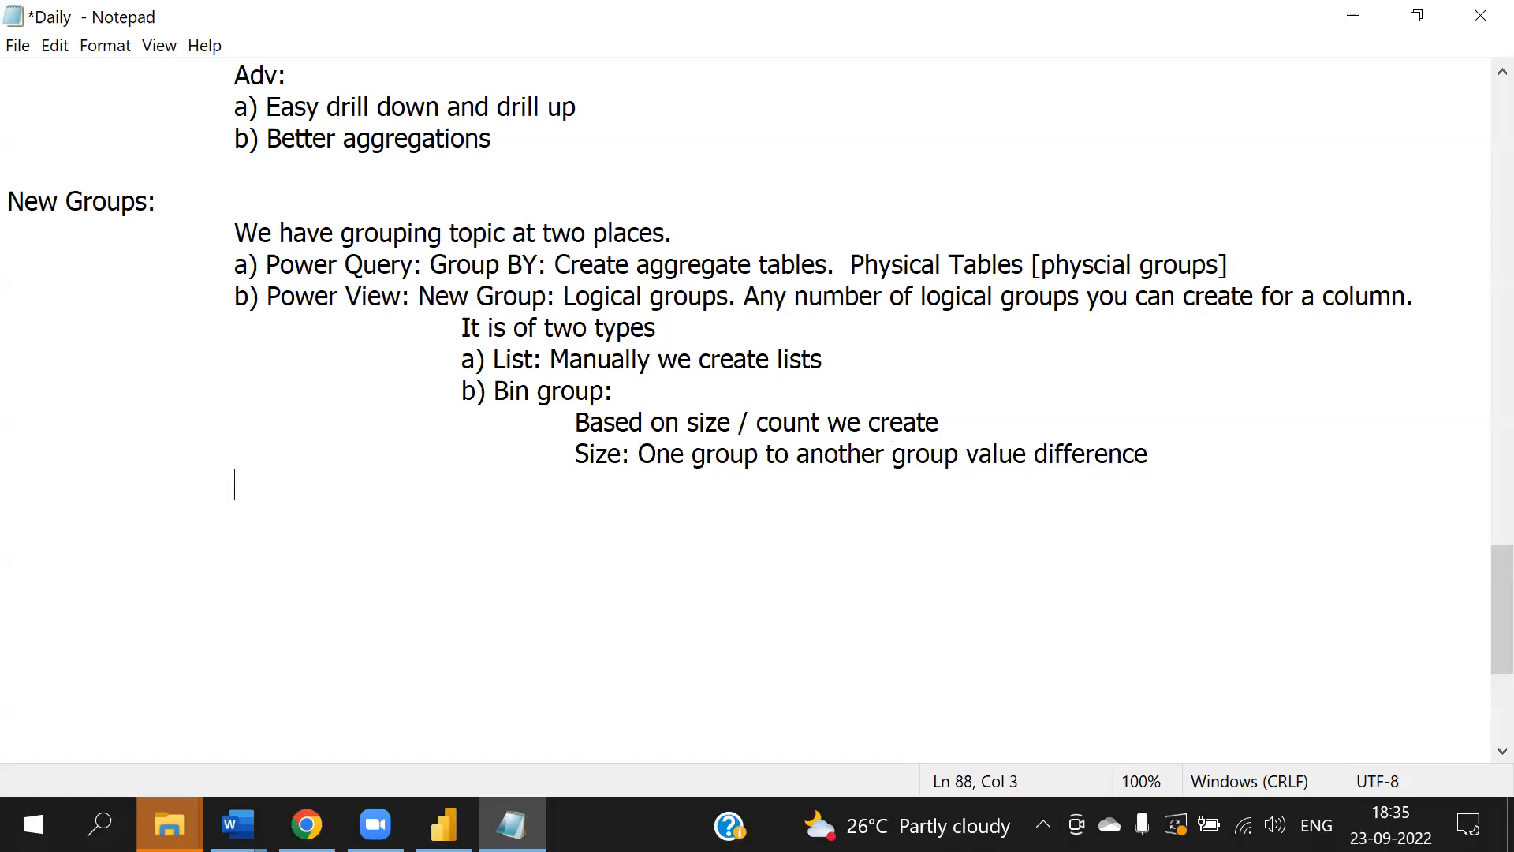
- Add the line "Count: Number of groups" under Bin group and save the notes file
{"action": "type", "text": "Count: Number of h"}
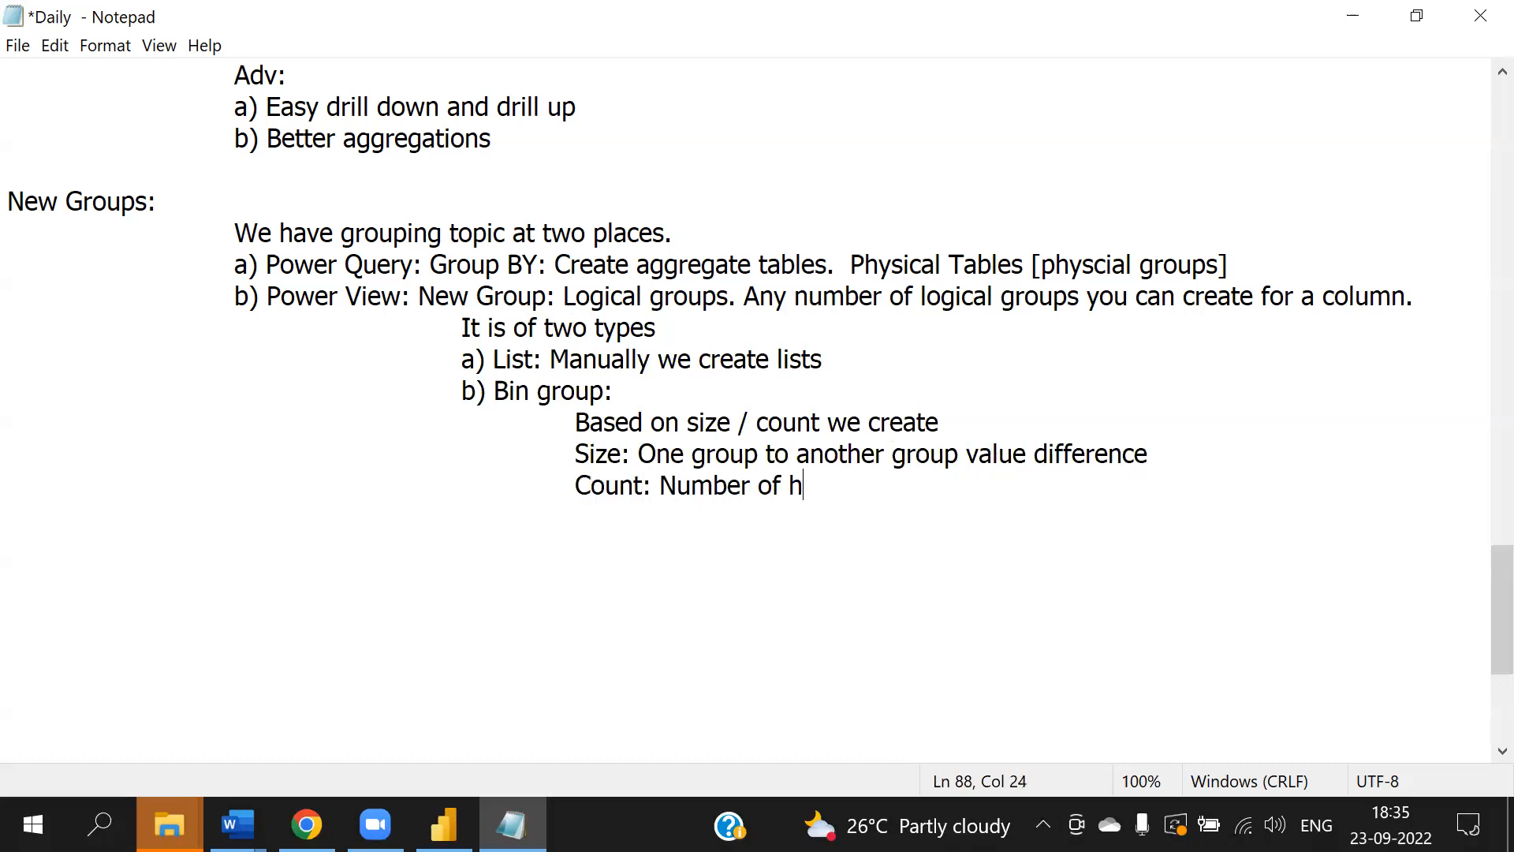
{"action": "key", "text": "BackSpace"}
{"action": "type", "text": "groups"}
{"action": "key", "text": "alt+f"}
{"action": "key", "text": "s"}
{"action": "scroll", "coordinate": [900, 344], "scroll_direction": "down", "scroll_amount": 1}
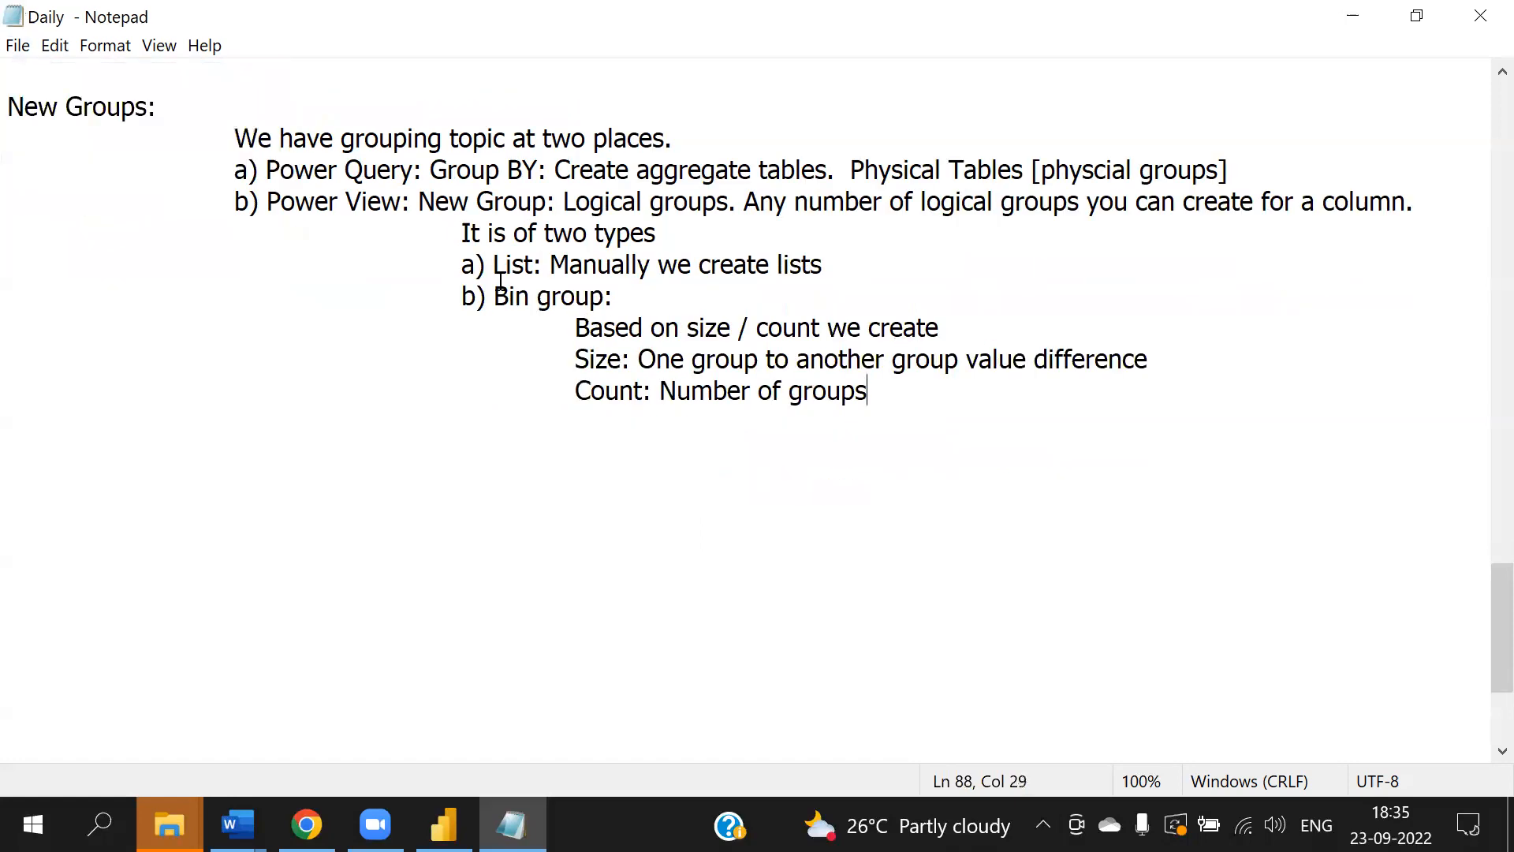
- Append ": [For all data types]" to the List sub-point
{"action": "left_click", "coordinate": [947, 261]}
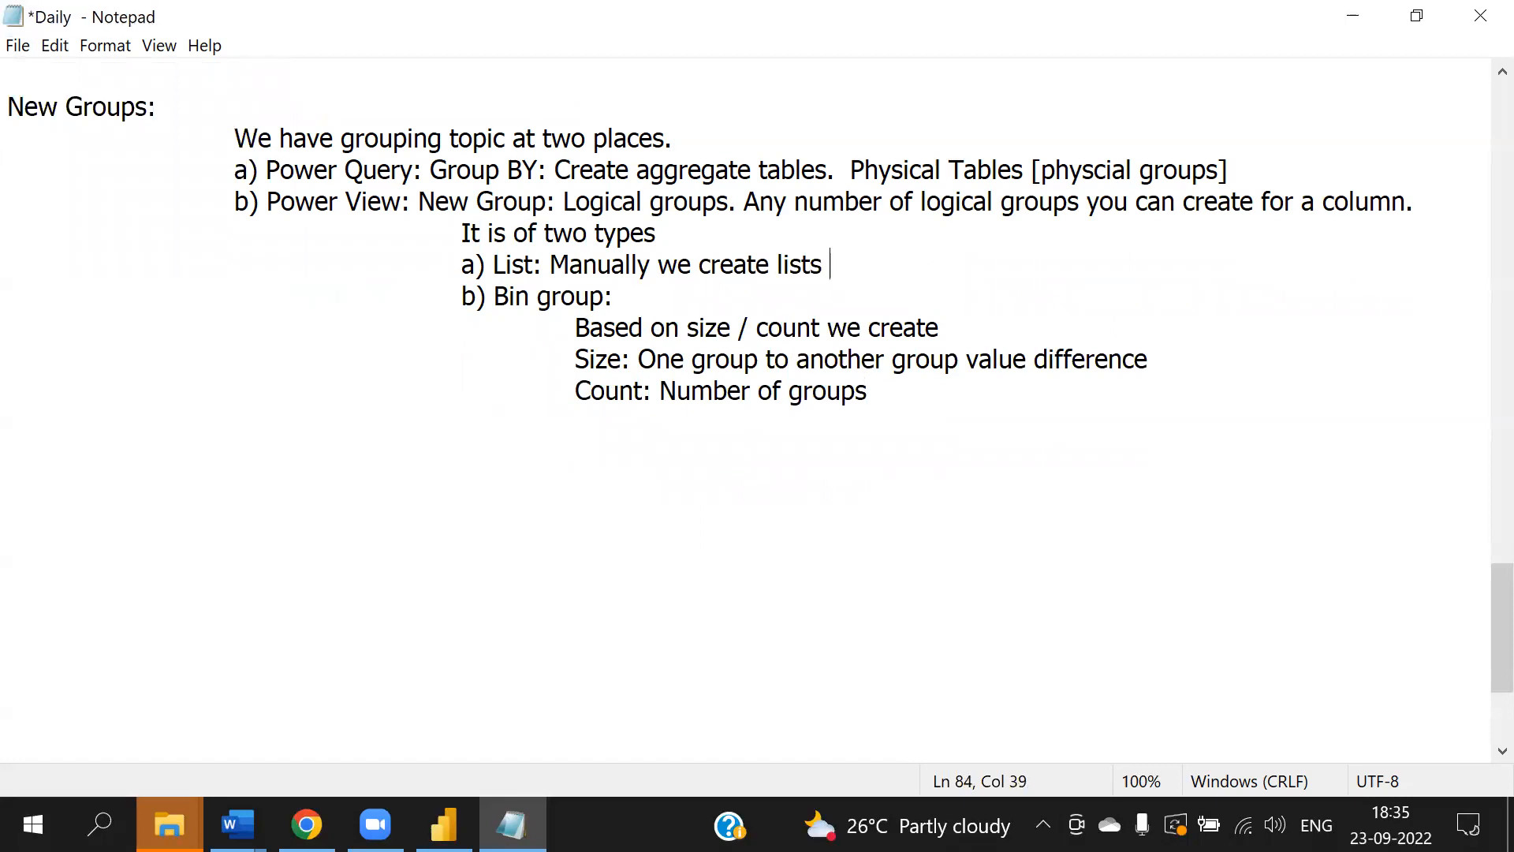
{"action": "type", "text": ": [For all data tp"}
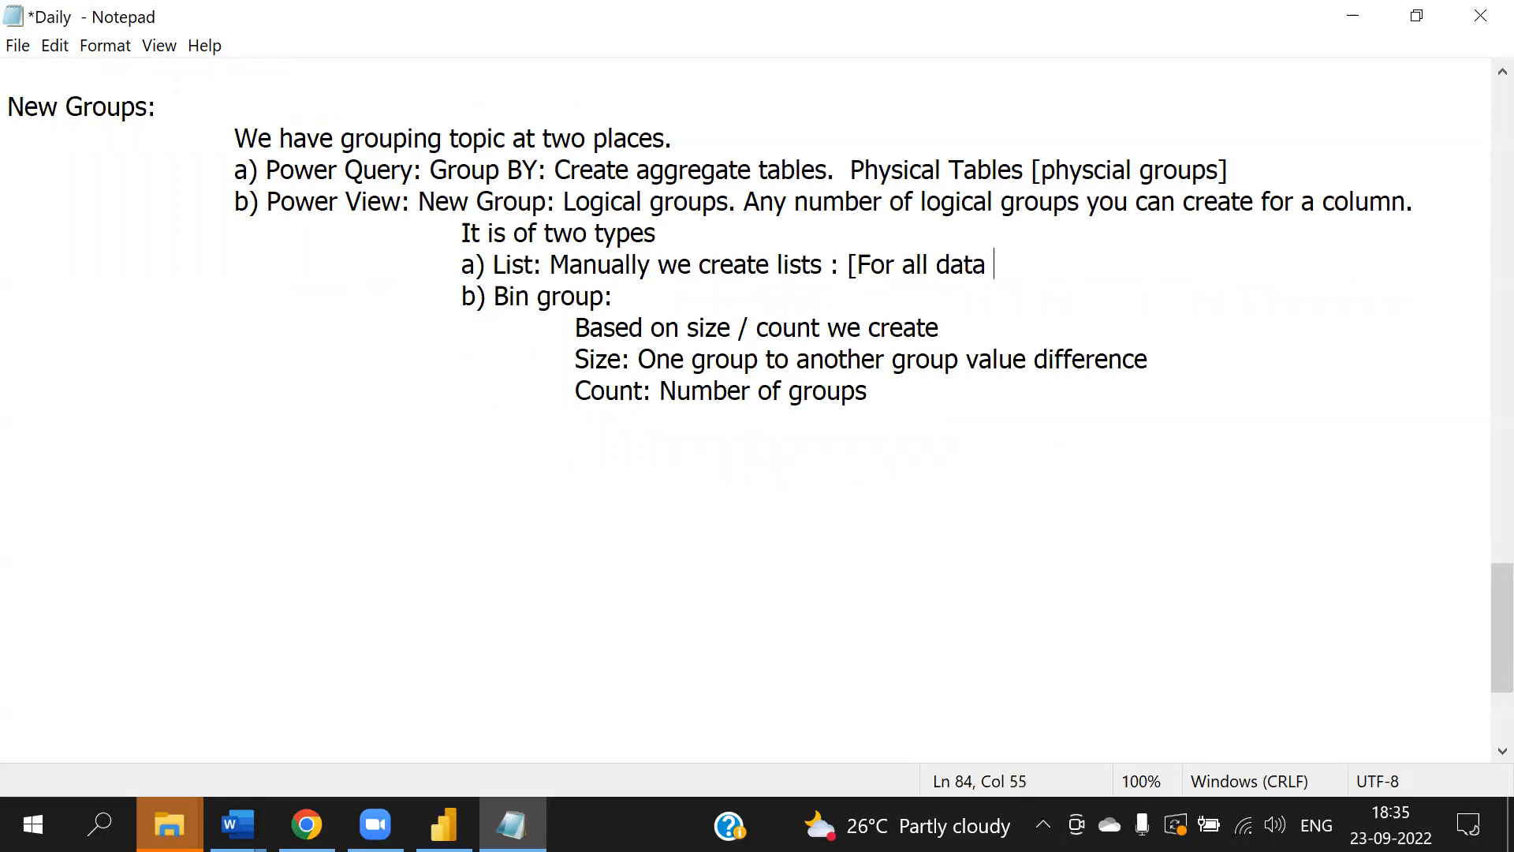
{"action": "key", "text": "BackSpace"}
{"action": "key", "text": "BackSpace"}
{"action": "type", "text": "types]"}
- Append "[ Only for numerics and dates]" to the Bin group sub-point and save the file
{"action": "left_click", "coordinate": [839, 292]}
{"action": "type", "text": "[ On"}
{"action": "type", "text": "ly for nu"}
{"action": "type", "text": "meir"}
{"action": "key", "text": "BackSpace"}
{"action": "key", "text": "BackSpace"}
{"action": "type", "text": "rics and dates]"}
{"action": "key", "text": "alt+f"}
{"action": "key", "text": "s"}
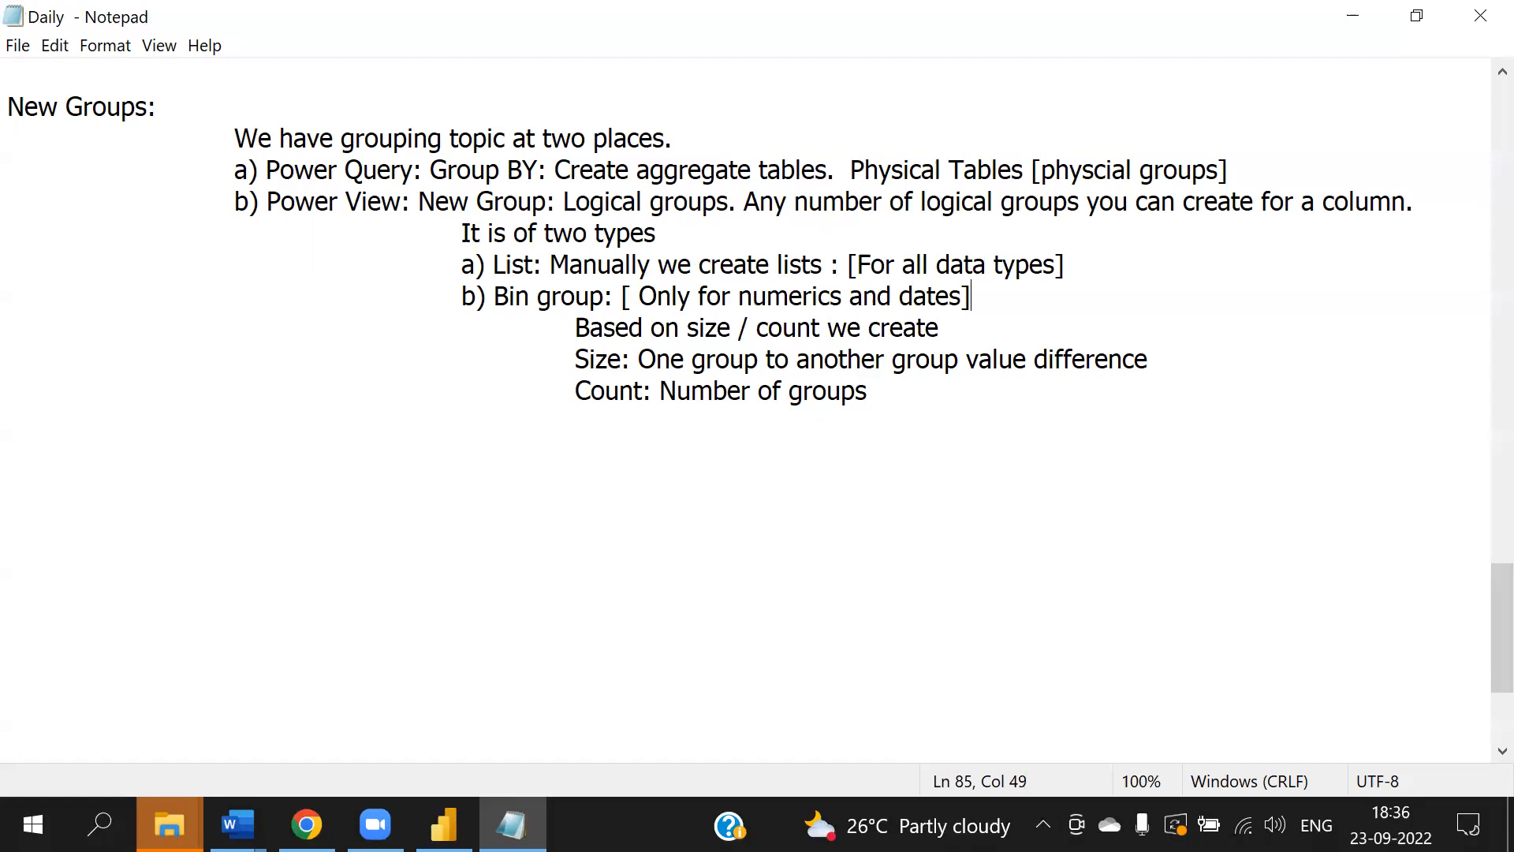
- Switch to Power BI and remove the existing matrix visual from Page 4
{"action": "left_click", "coordinate": [444, 824]}
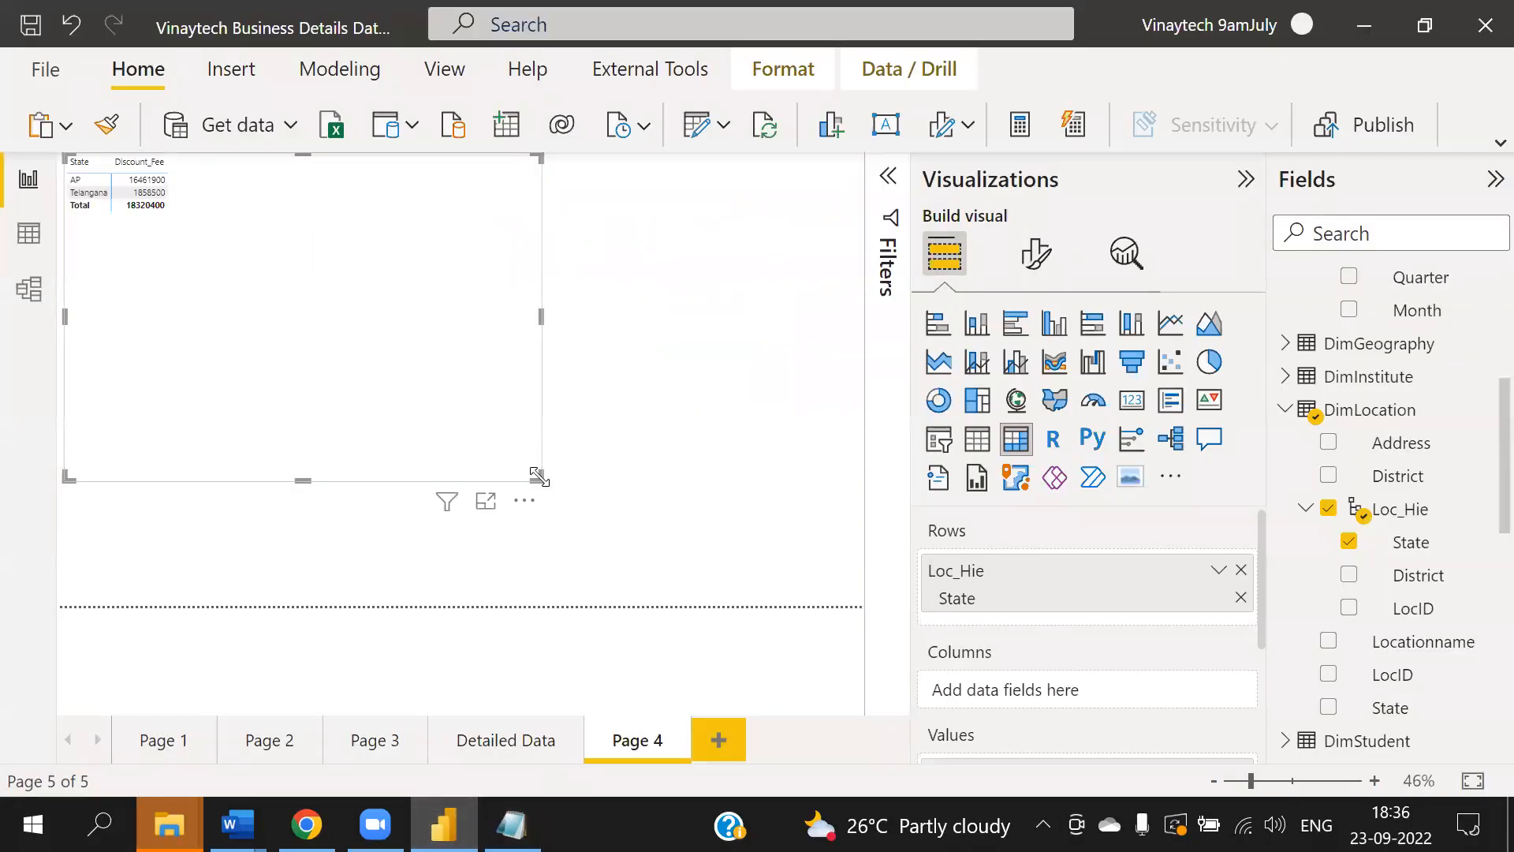
{"action": "left_click_drag", "start_coordinate": [538, 477], "coordinate": [286, 239]}
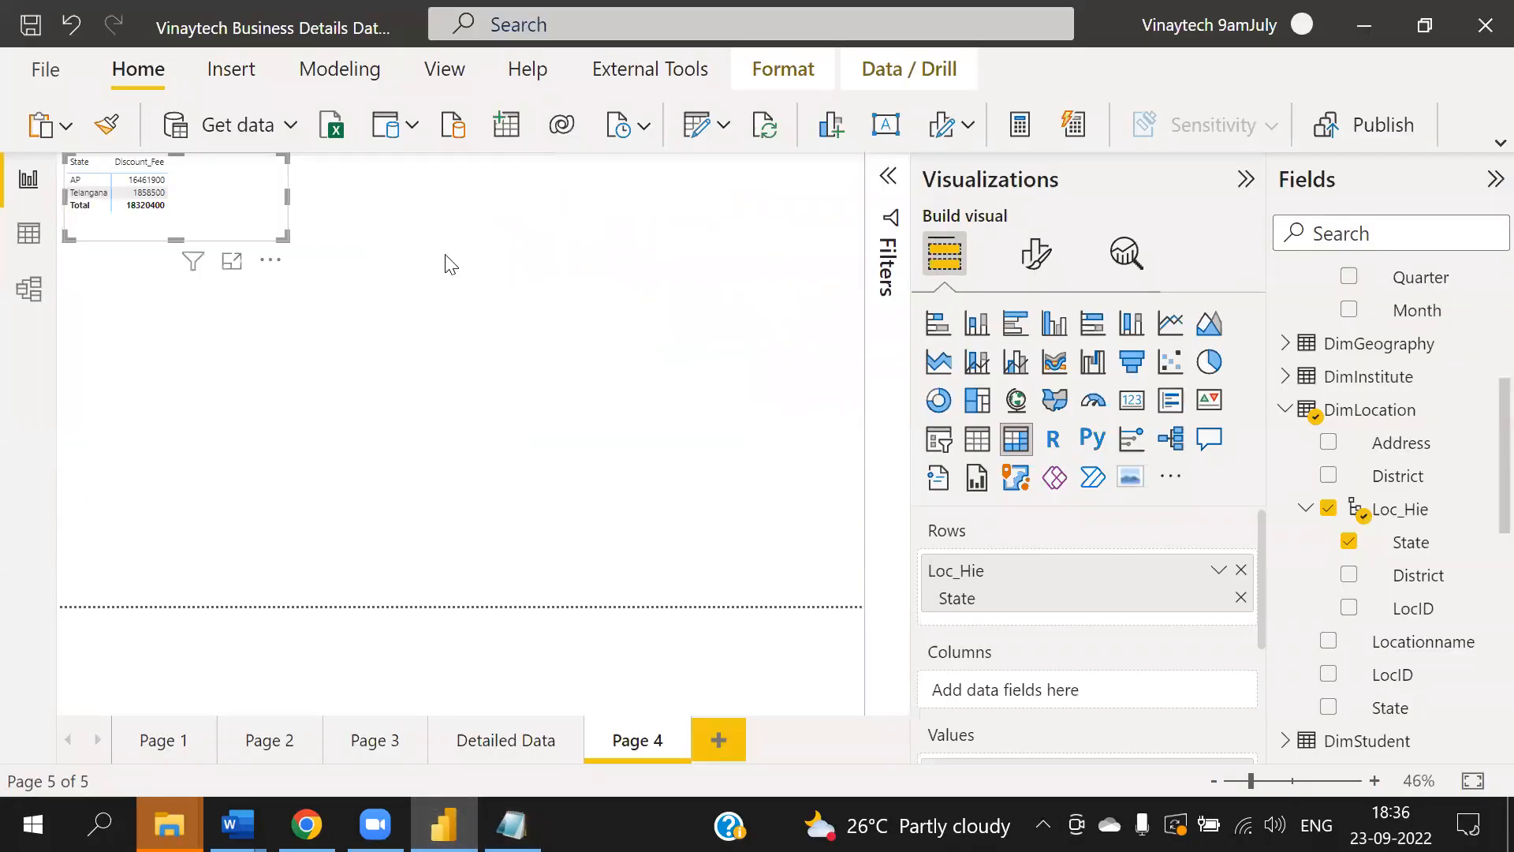
{"action": "left_click", "coordinate": [270, 260]}
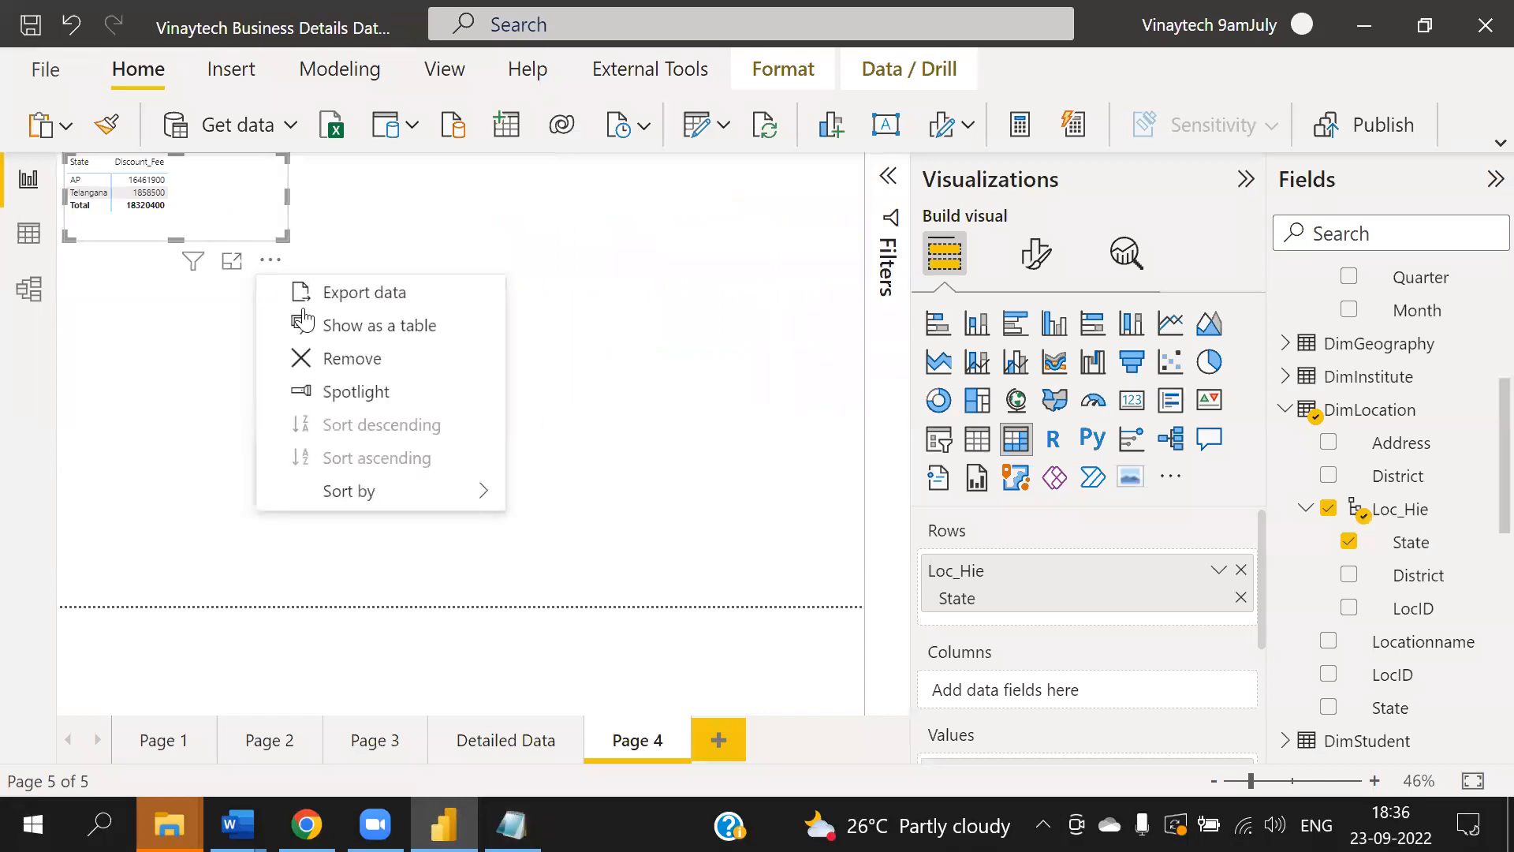
{"action": "left_click", "coordinate": [371, 361]}
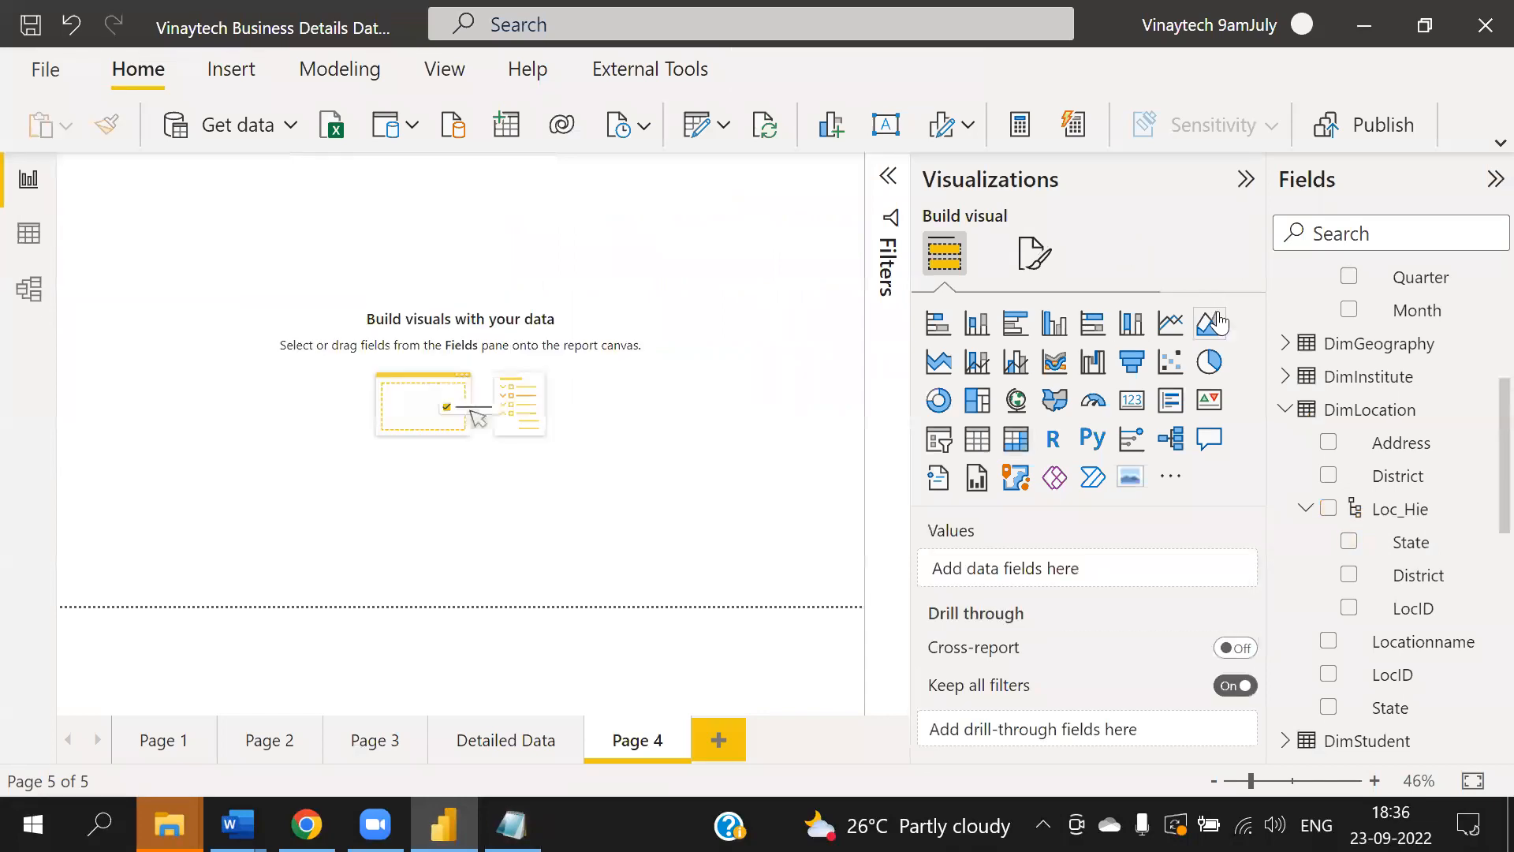
- Insert a table visual and add the FactPayments CourseID field to its columns
{"action": "left_click", "coordinate": [1245, 179]}
{"action": "left_click_drag", "start_coordinate": [1269, 253], "coordinate": [937, 268]}
{"action": "scroll", "coordinate": [1215, 340], "scroll_direction": "up", "scroll_amount": 4}
{"action": "left_click", "coordinate": [954, 380]}
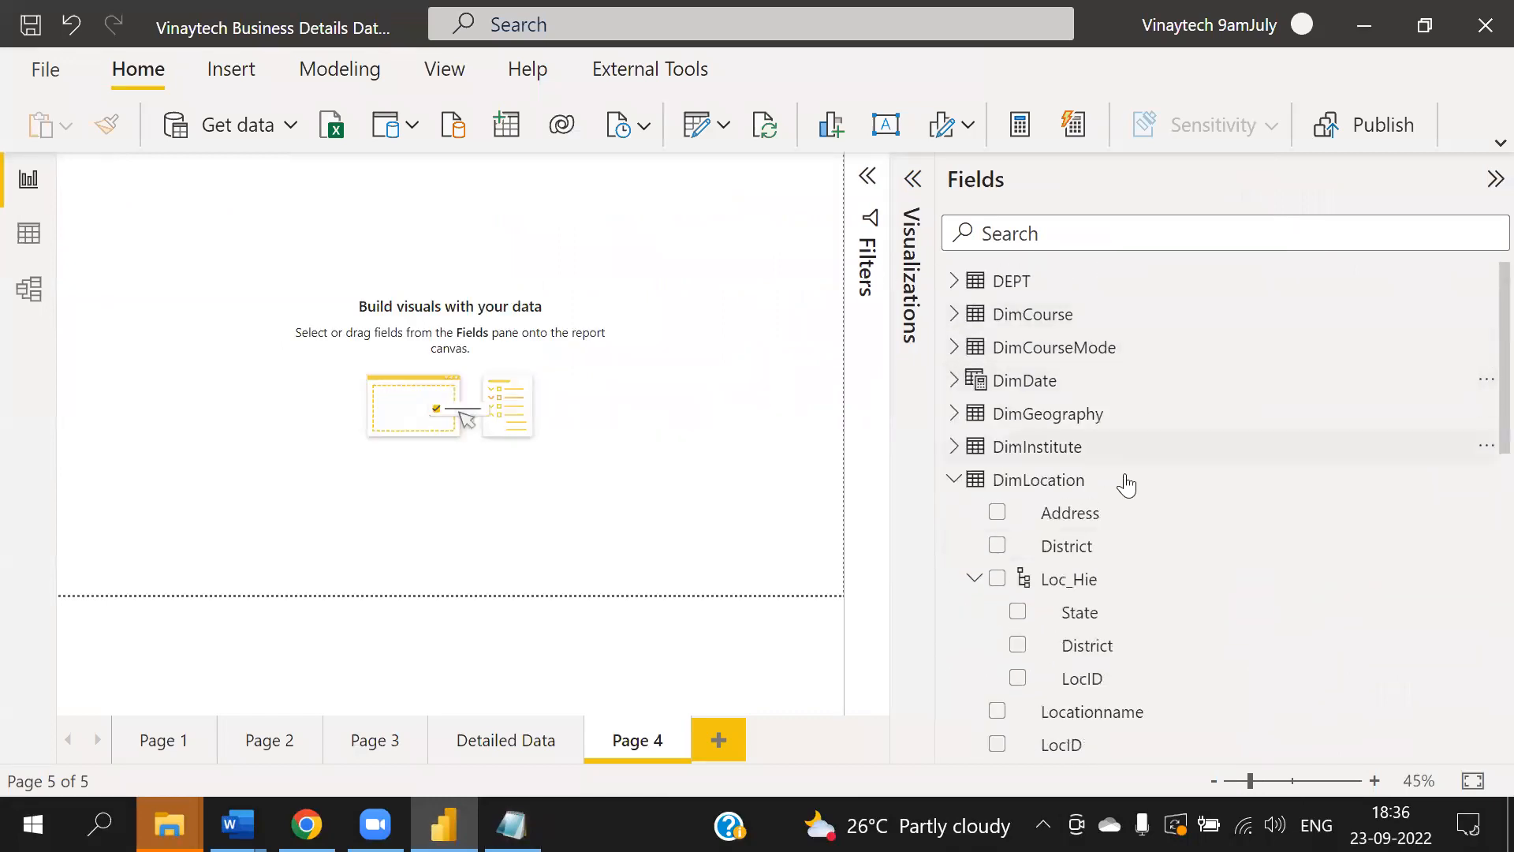
{"action": "left_click", "coordinate": [954, 480]}
{"action": "scroll", "coordinate": [1187, 430], "scroll_direction": "down", "scroll_amount": 6}
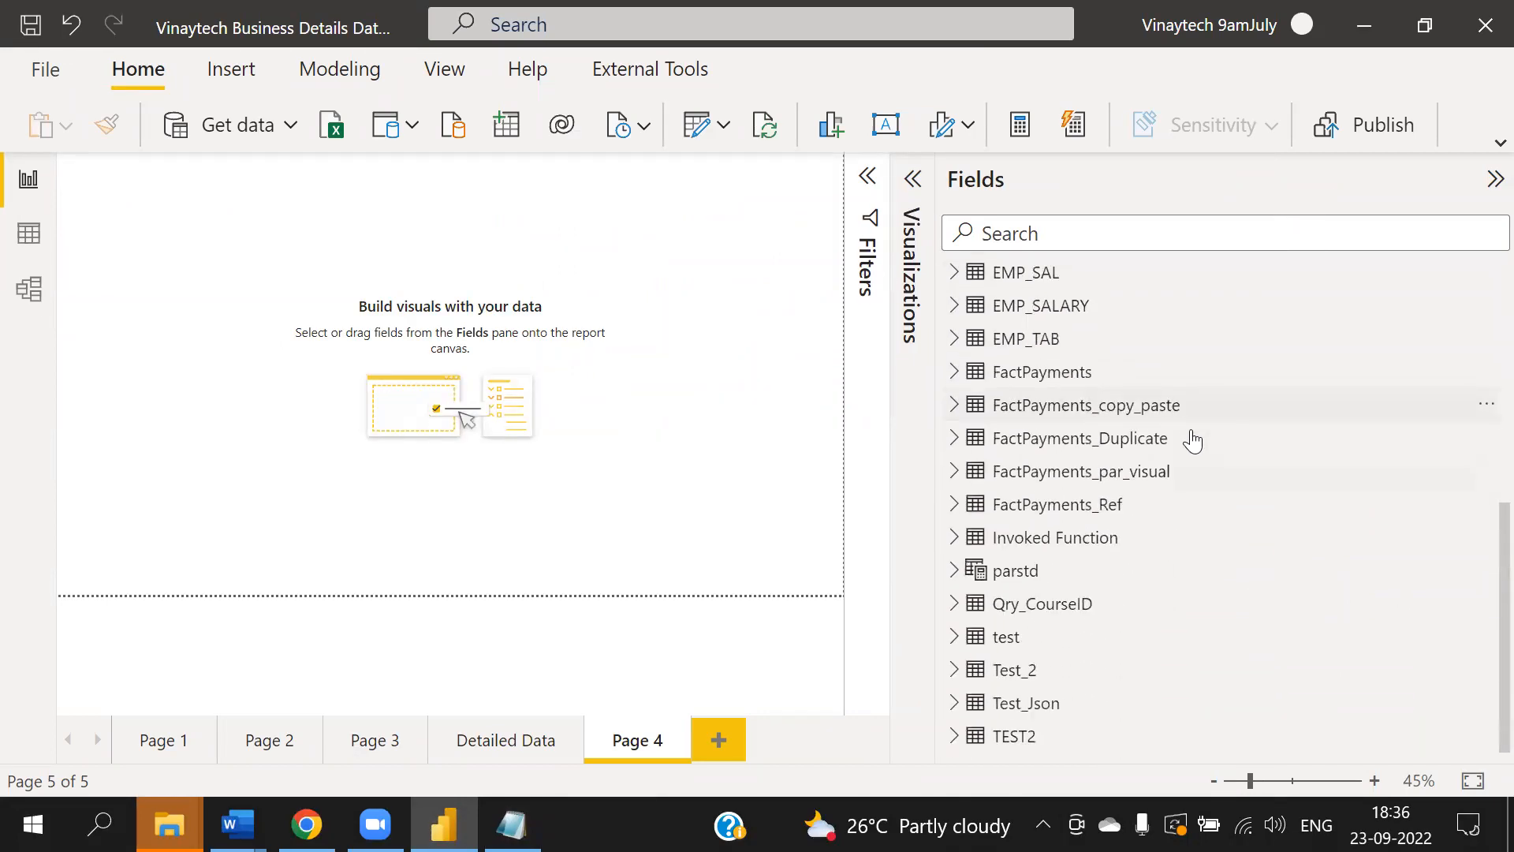
{"action": "left_click", "coordinate": [952, 373]}
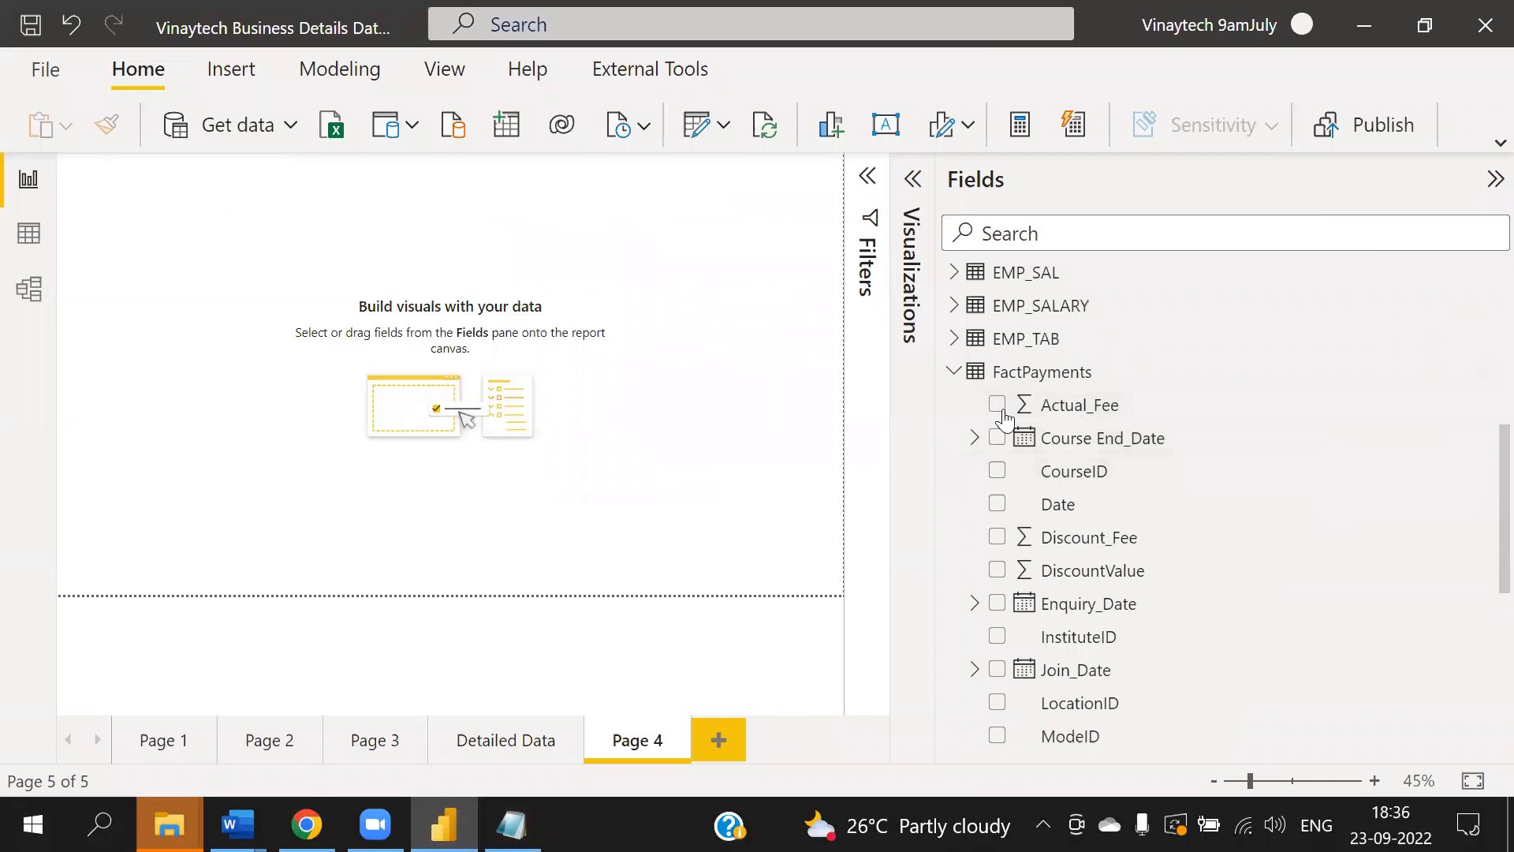
{"action": "left_click", "coordinate": [913, 180]}
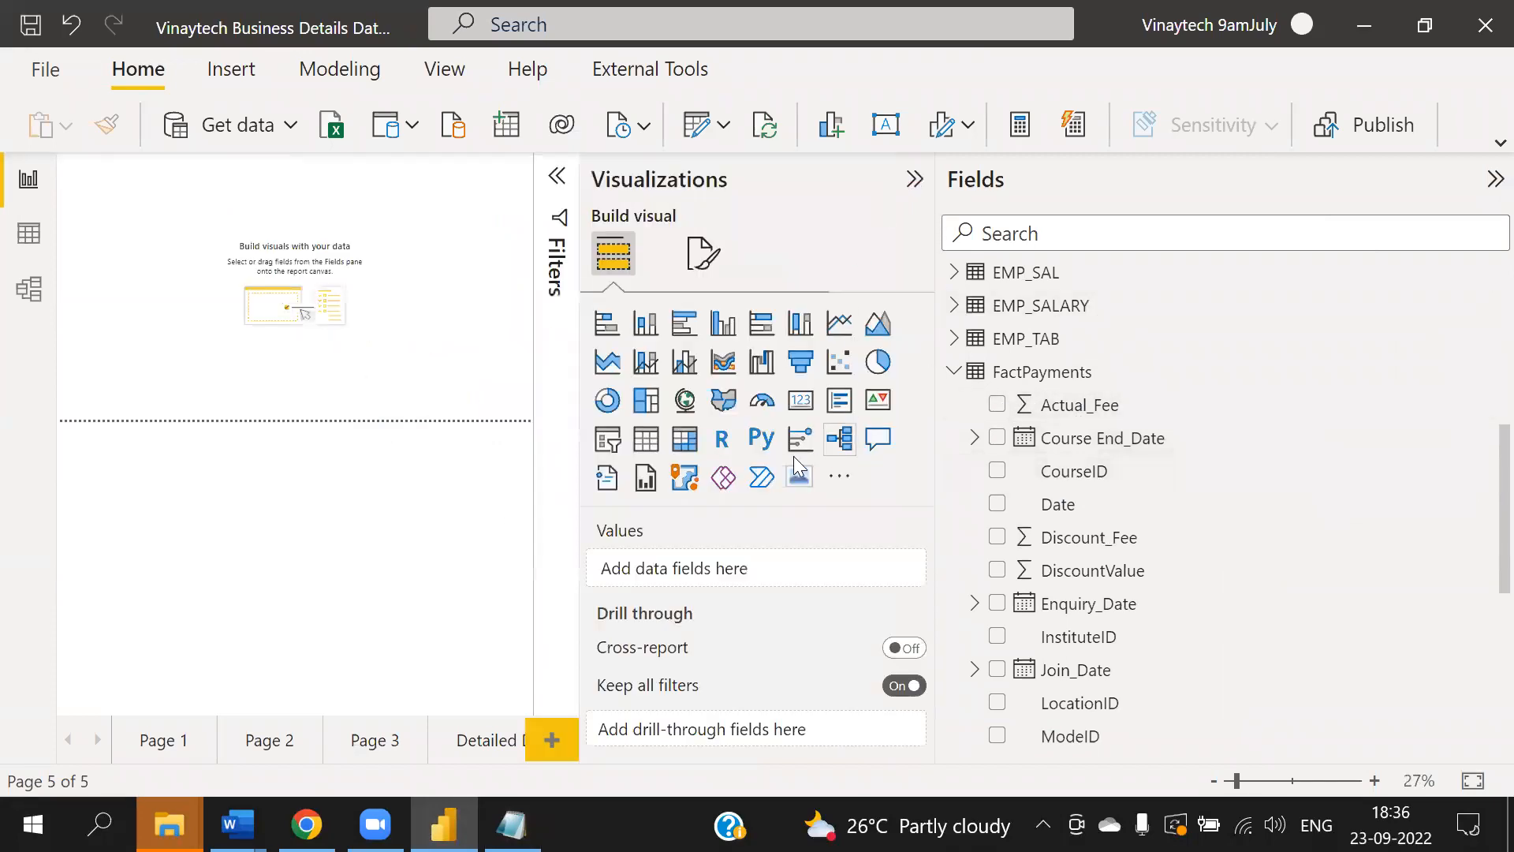
{"action": "left_click", "coordinate": [647, 439]}
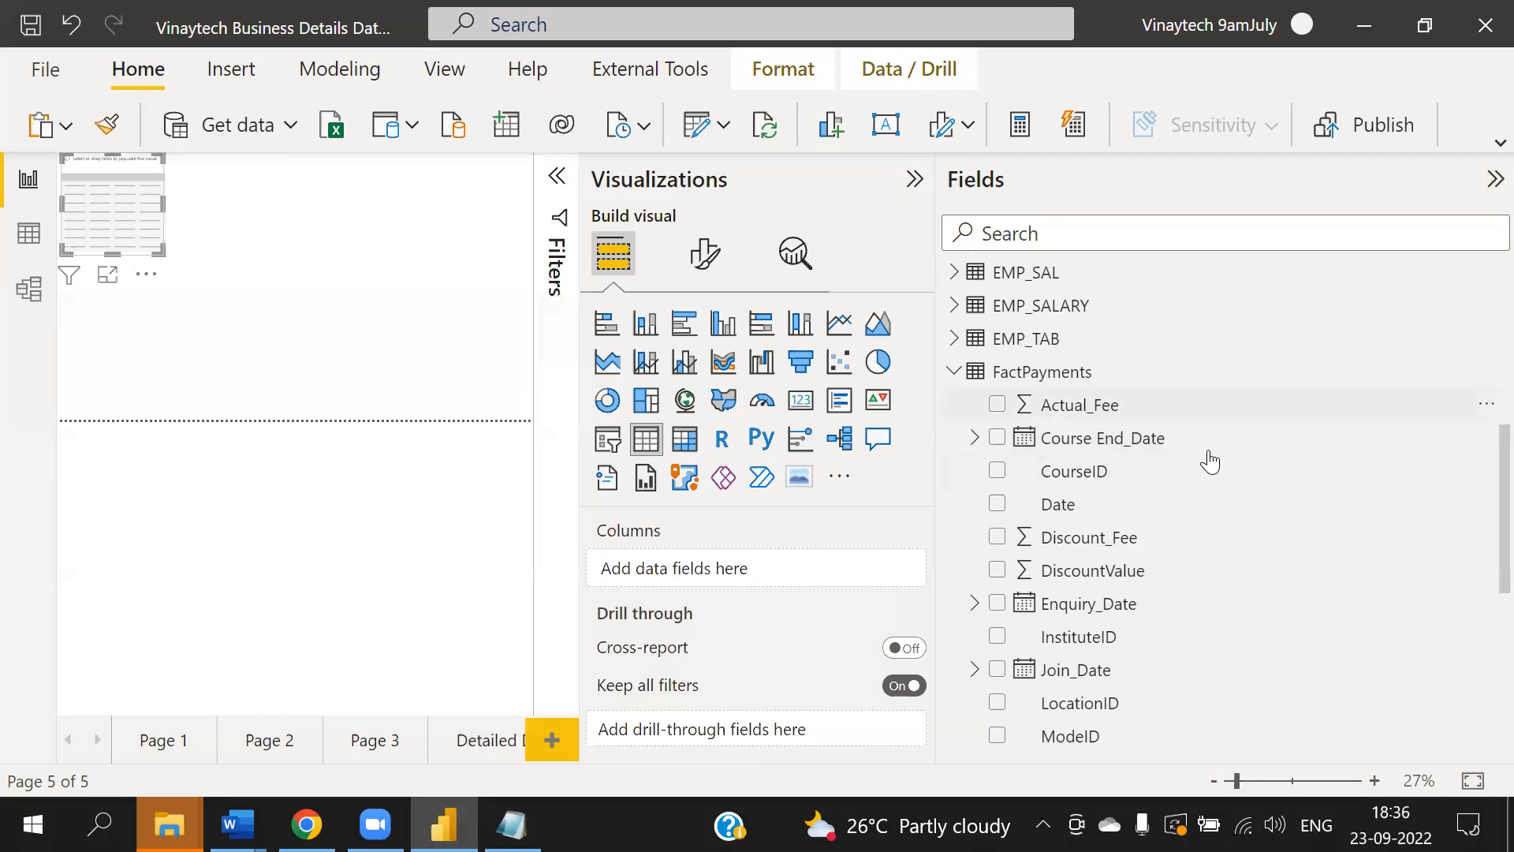
{"action": "left_click_drag", "start_coordinate": [1054, 483], "coordinate": [764, 558]}
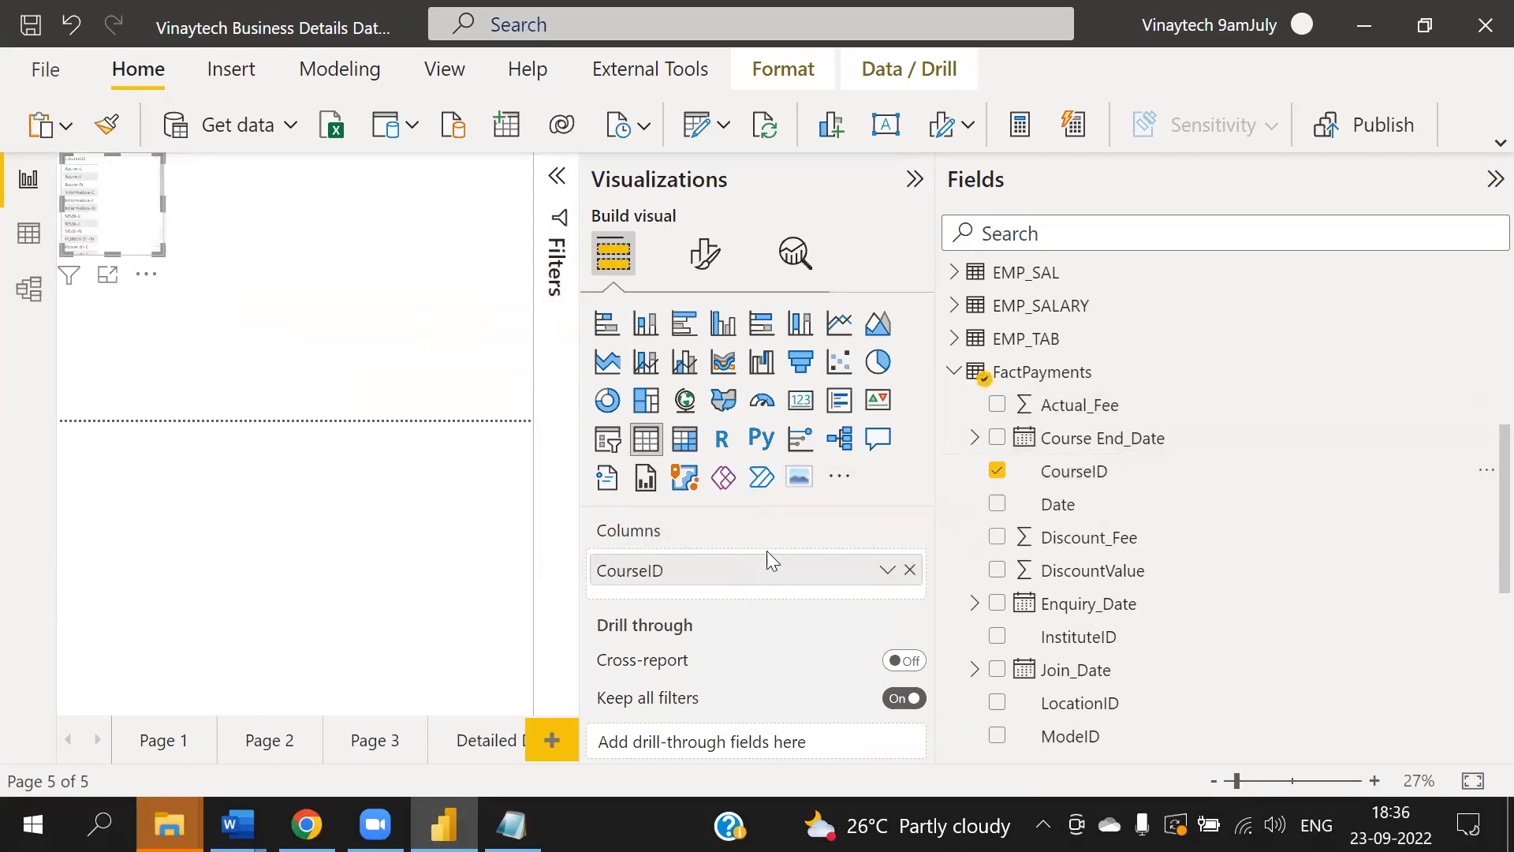
- Add Actual_Fee and Discount_Fee to the table's columns and view the table in focus mode
{"action": "scroll", "coordinate": [1177, 528], "scroll_direction": "down", "scroll_amount": 5}
{"action": "scroll", "coordinate": [1176, 520], "scroll_direction": "up", "scroll_amount": 5}
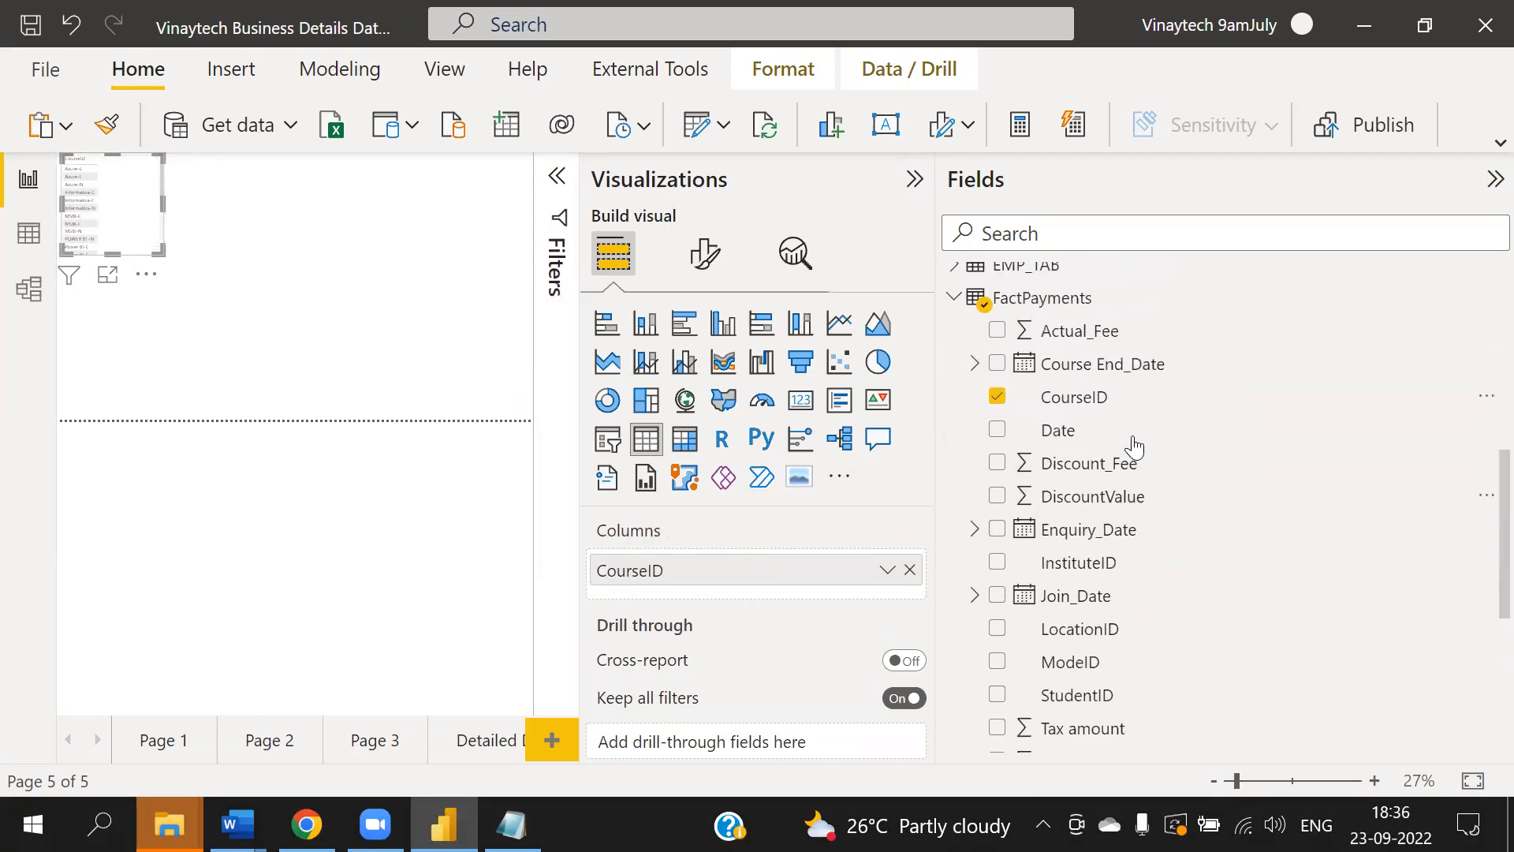
{"action": "left_click_drag", "start_coordinate": [1076, 331], "coordinate": [696, 579]}
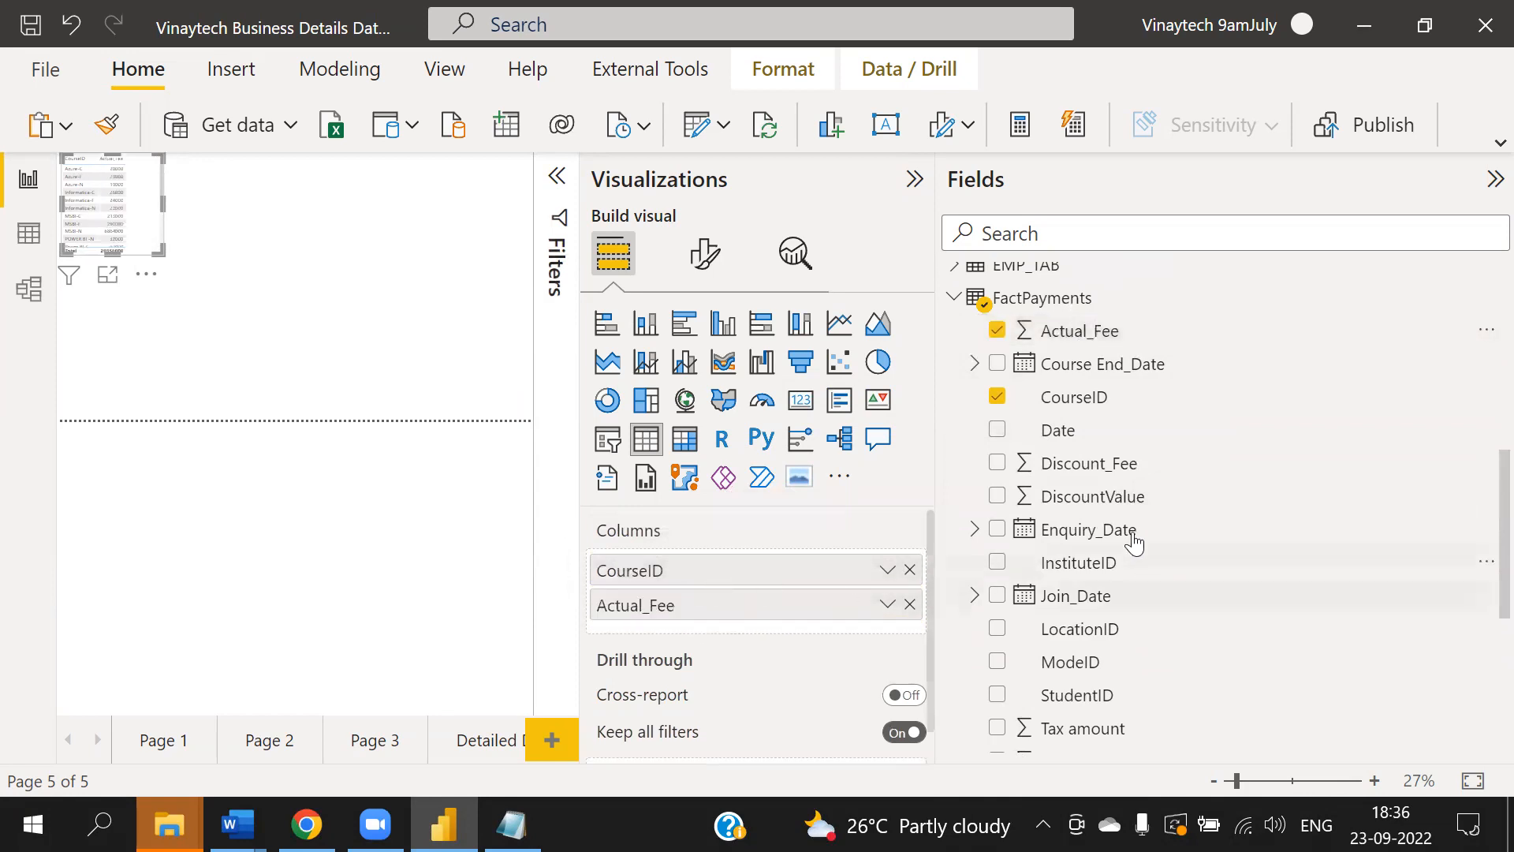
{"action": "left_click_drag", "start_coordinate": [1114, 469], "coordinate": [749, 635]}
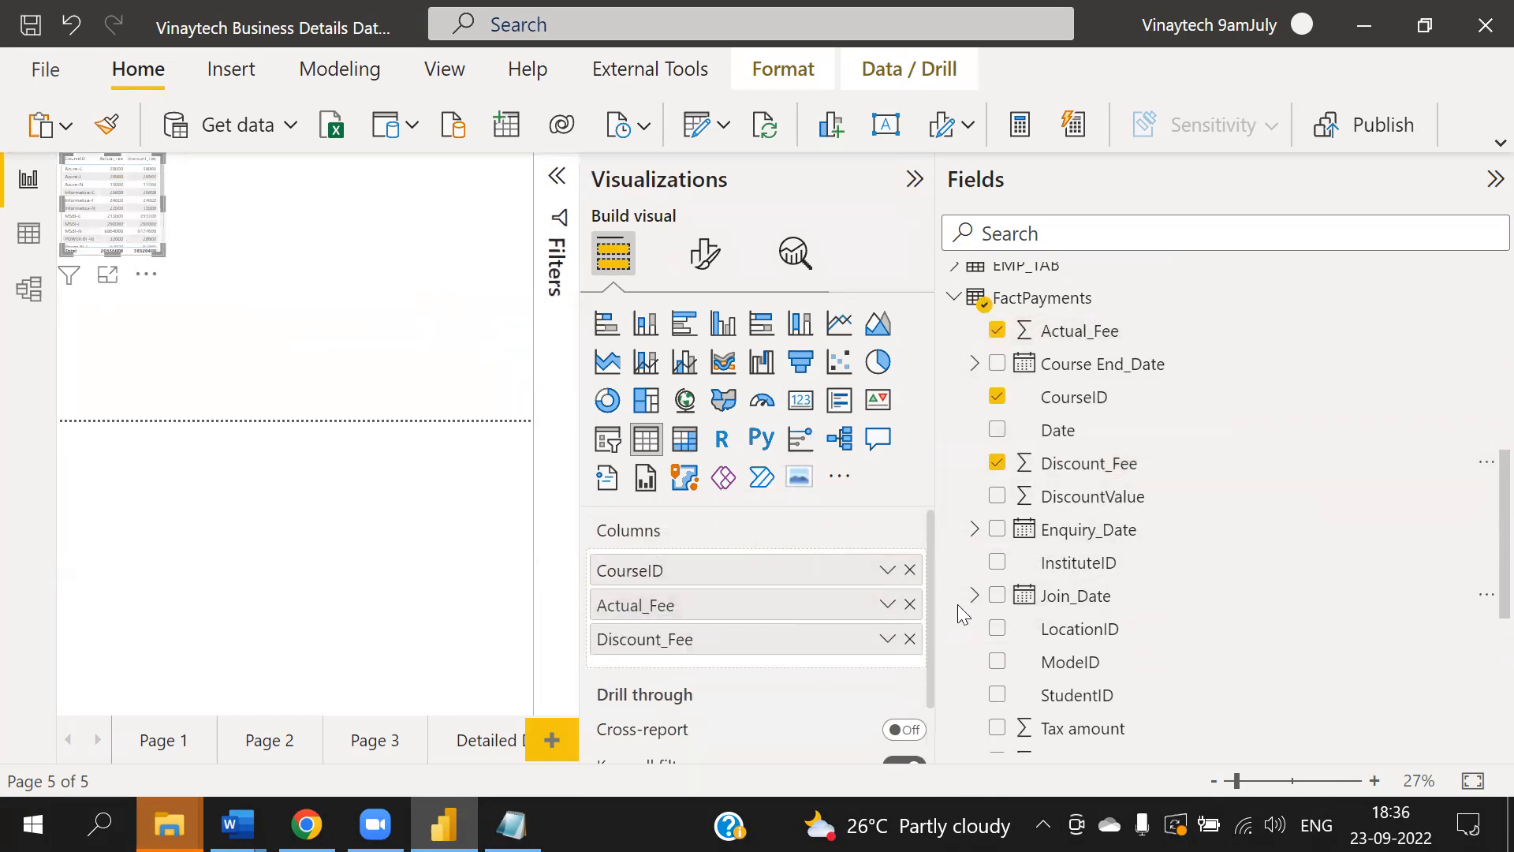
{"action": "left_click", "coordinate": [108, 274]}
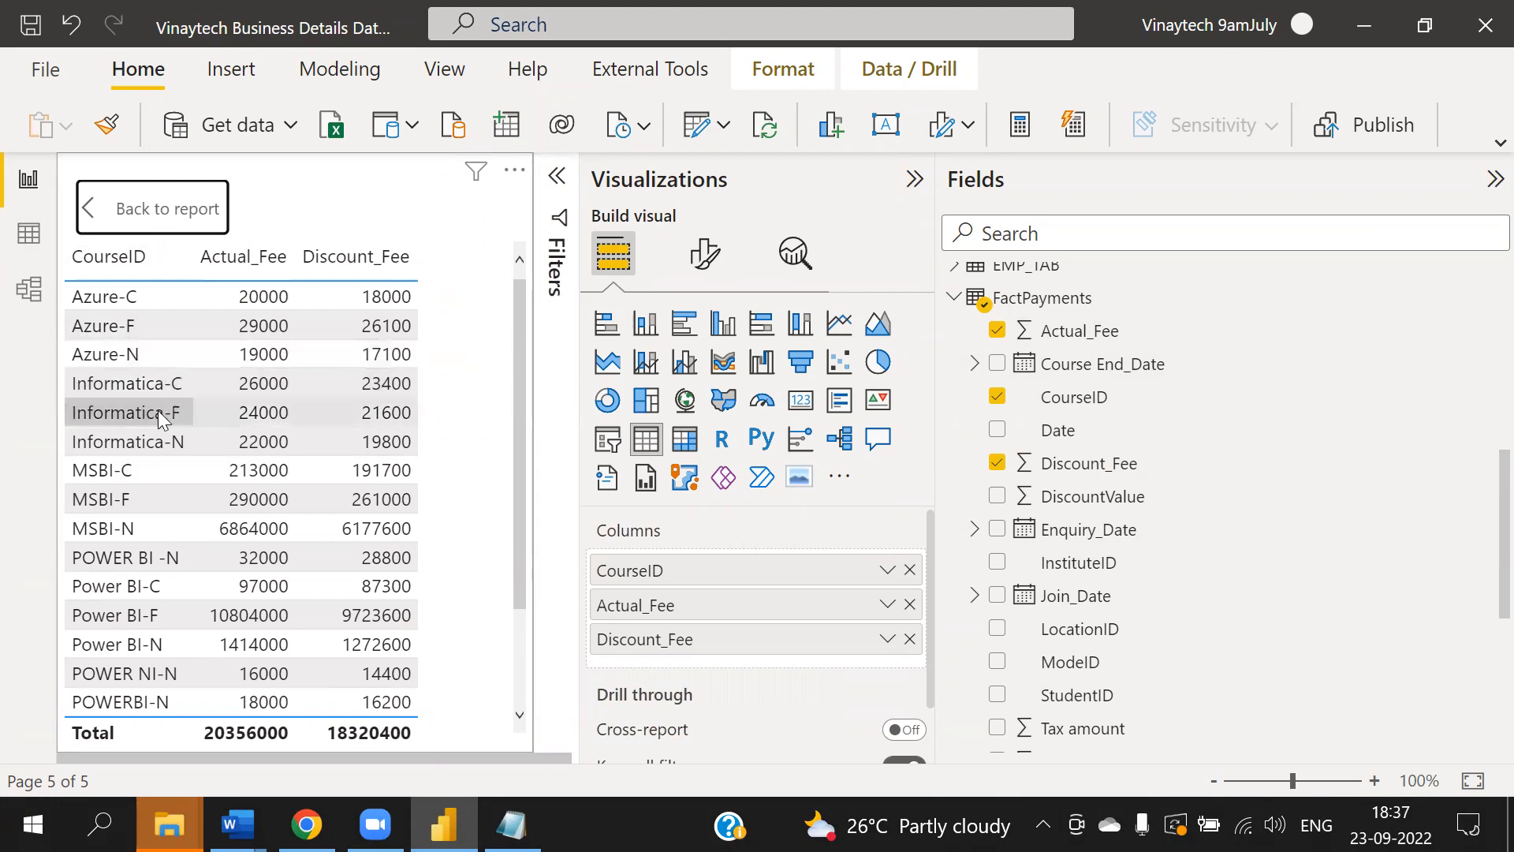
{"action": "scroll", "coordinate": [183, 584], "scroll_direction": "down", "scroll_amount": 2}
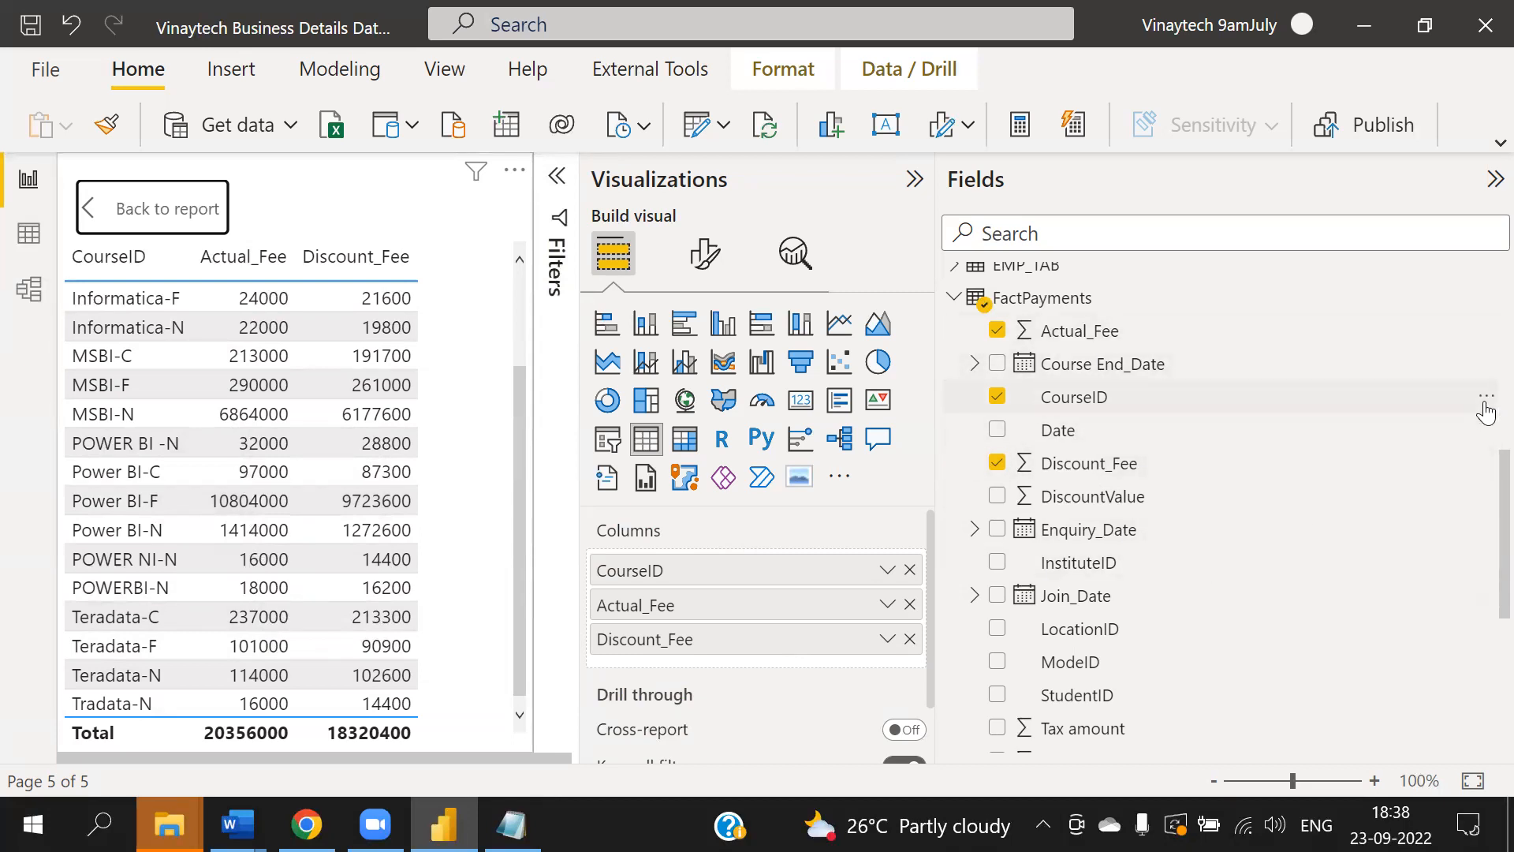
- Start a new group on the CourseID field and name it List_CourseID
{"action": "left_click", "coordinate": [1482, 398]}
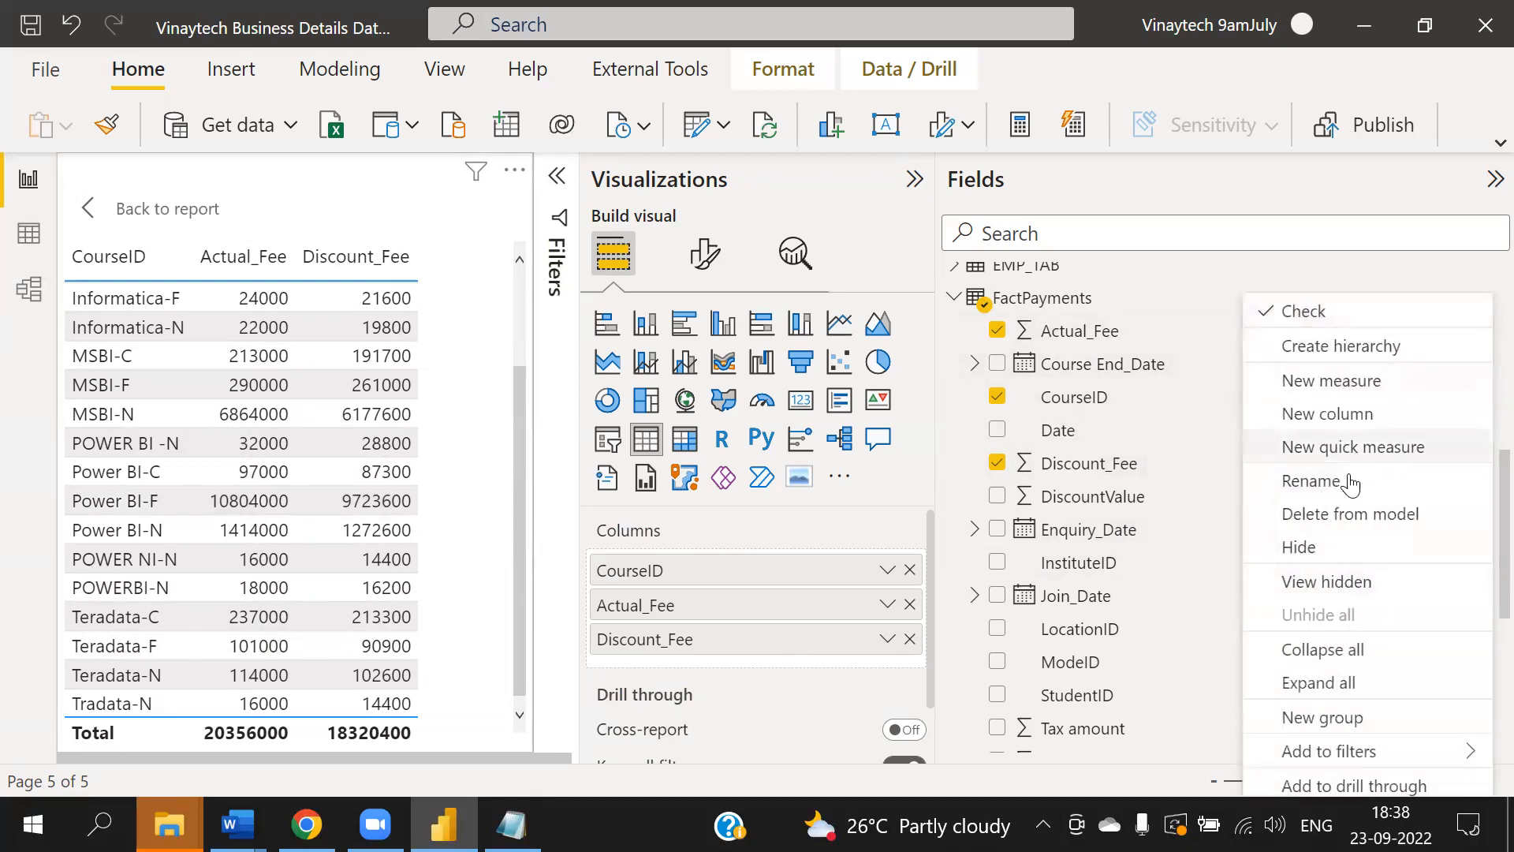
{"action": "left_click", "coordinate": [1332, 719]}
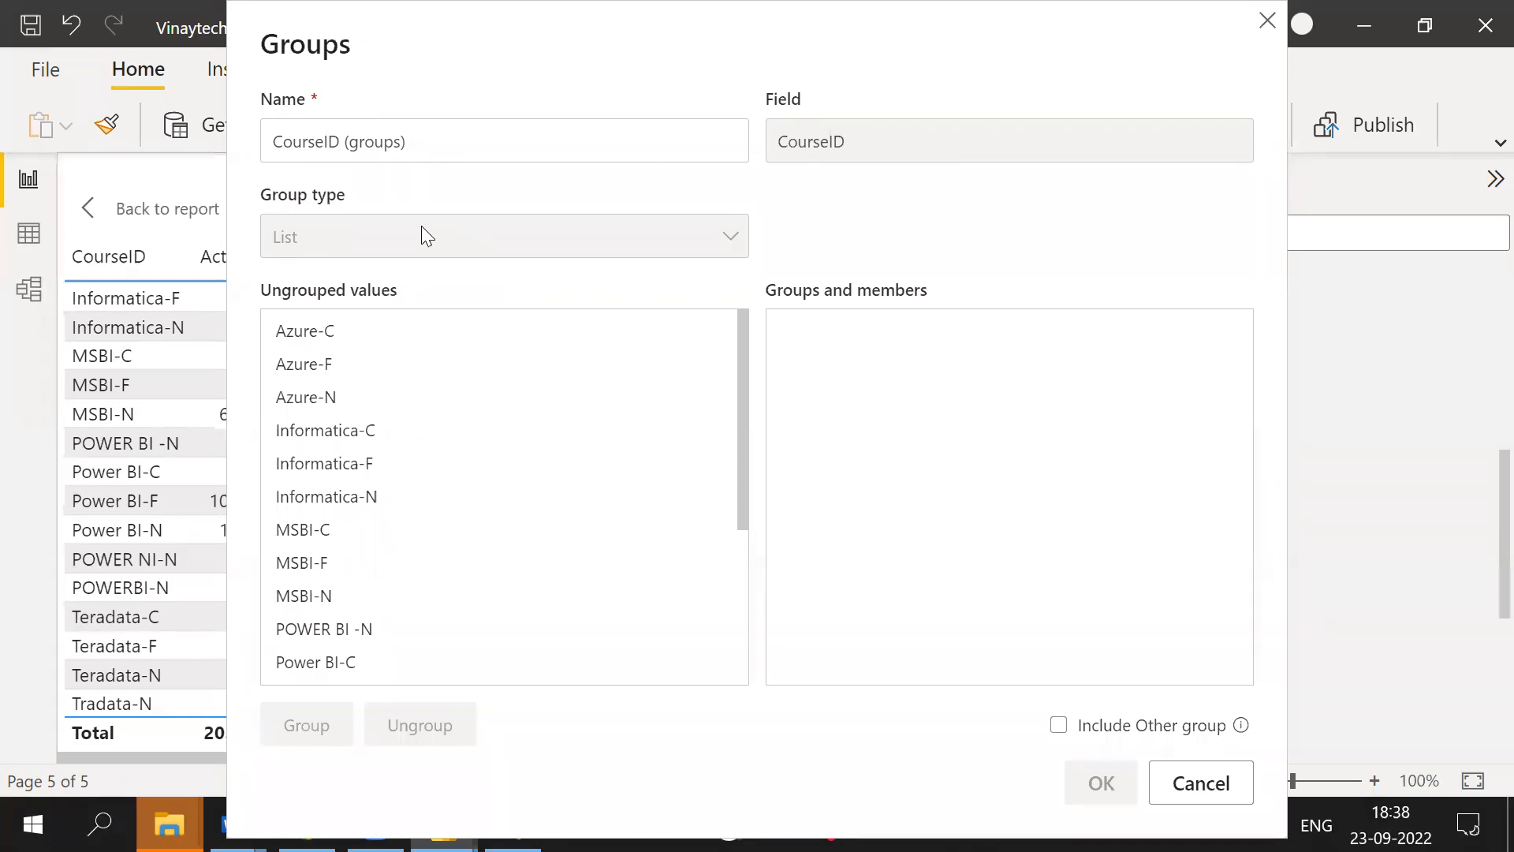
{"action": "left_click", "coordinate": [422, 138]}
{"action": "key", "text": "BackSpace"}
{"action": "key", "text": "BackSpace"}
{"action": "key", "text": "BackSpace"}
{"action": "key", "text": "BackSpace"}
{"action": "key", "text": "BackSpace"}
{"action": "key", "text": "BackSpace"}
{"action": "key", "text": "BackSpace"}
{"action": "key", "text": "BackSpace"}
{"action": "key", "text": "BackSpace"}
{"action": "key", "text": "Home"}
{"action": "type", "text": "List_"}
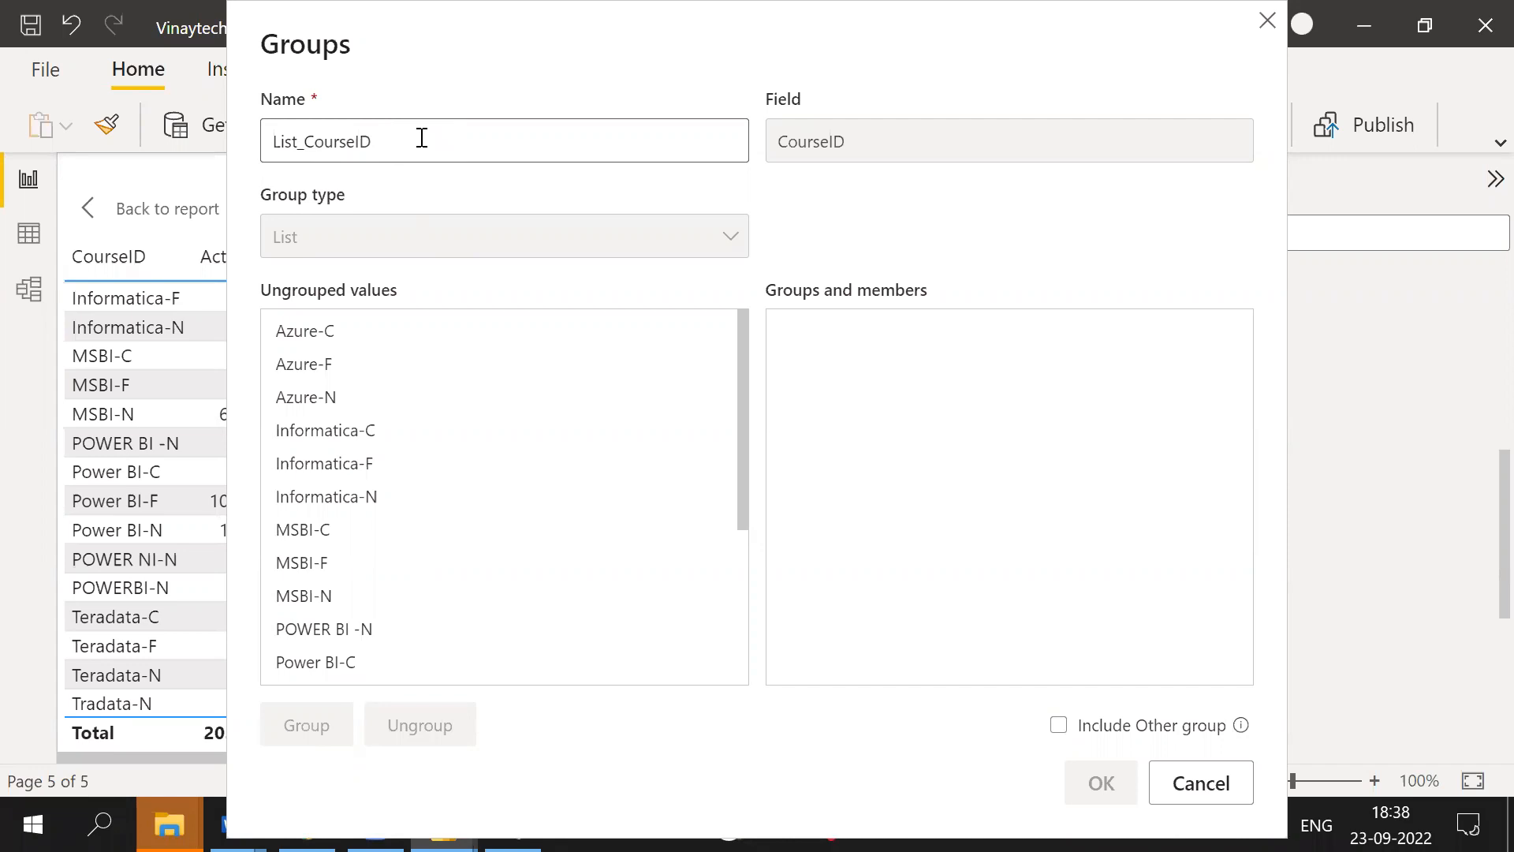
- Group Azure-C, Azure-F and Azure-N together and name the group Azure Courses
{"action": "left_click", "coordinate": [347, 335]}
{"action": "left_click", "coordinate": [335, 398], "text": "shift"}
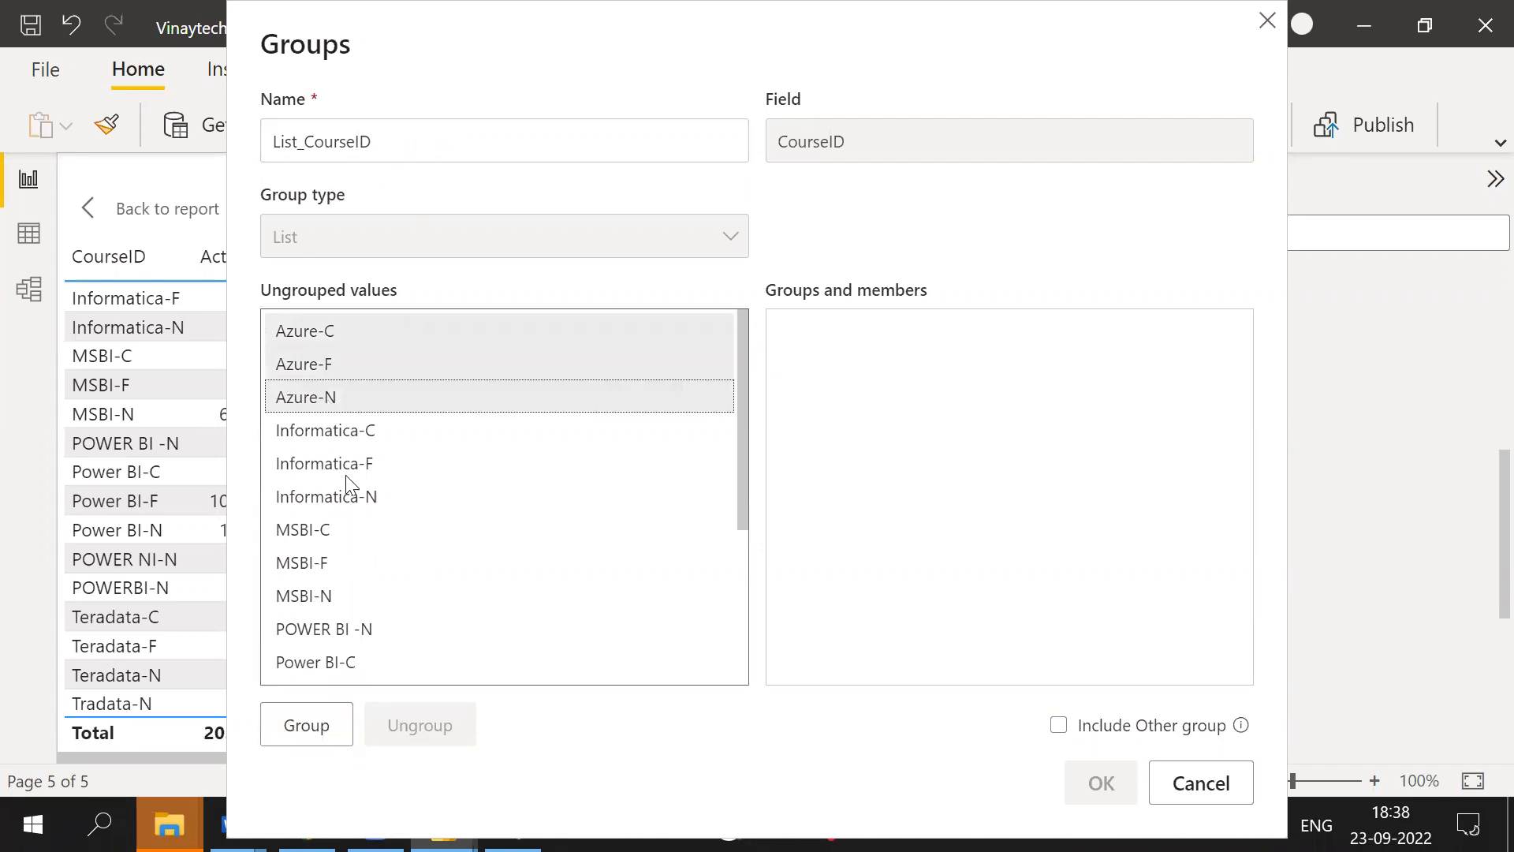
{"action": "left_click", "coordinate": [307, 725]}
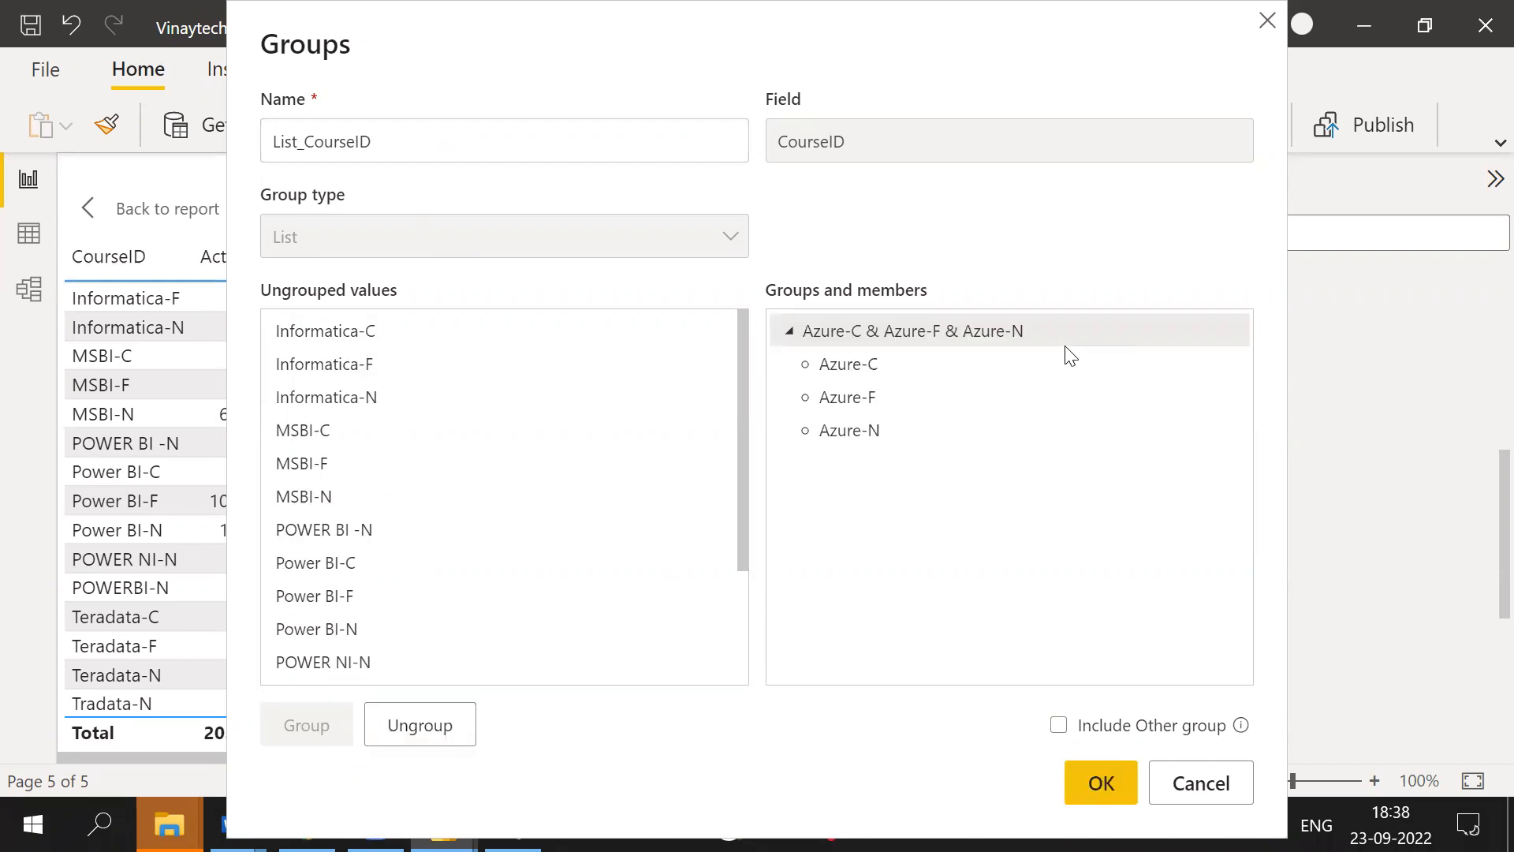
{"action": "double_click", "coordinate": [1068, 323]}
{"action": "type", "text": "Azure Courses"}
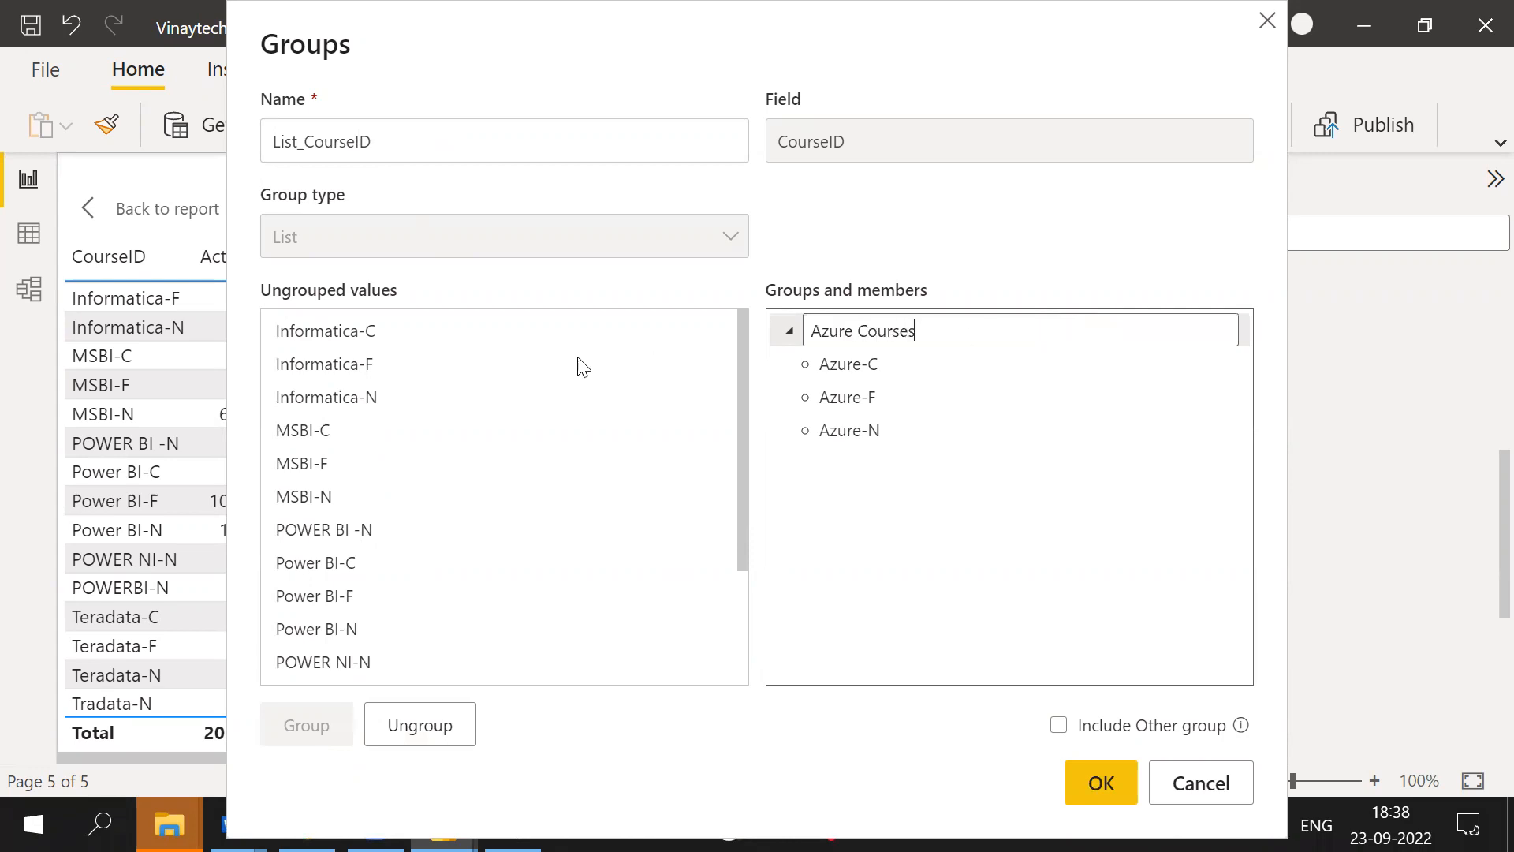
- Group the MSBI and Power BI course values together and name the group MSBI and Power BI
{"action": "left_click", "coordinate": [327, 431]}
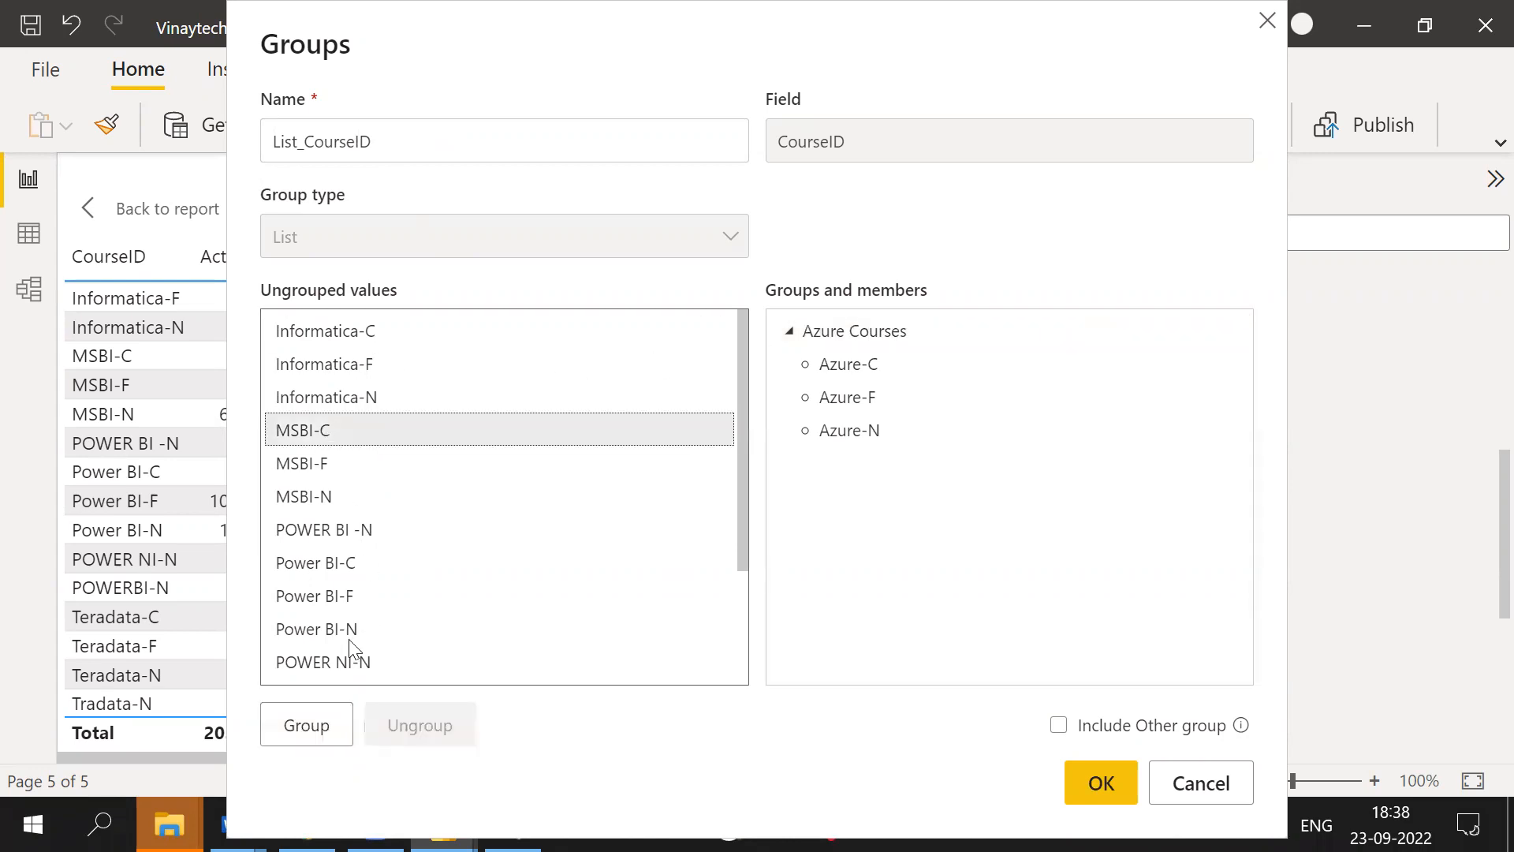
{"action": "left_click", "coordinate": [370, 628], "text": "shift"}
{"action": "scroll", "coordinate": [386, 619], "scroll_direction": "down", "scroll_amount": 1}
{"action": "left_click", "coordinate": [362, 638], "text": "shift"}
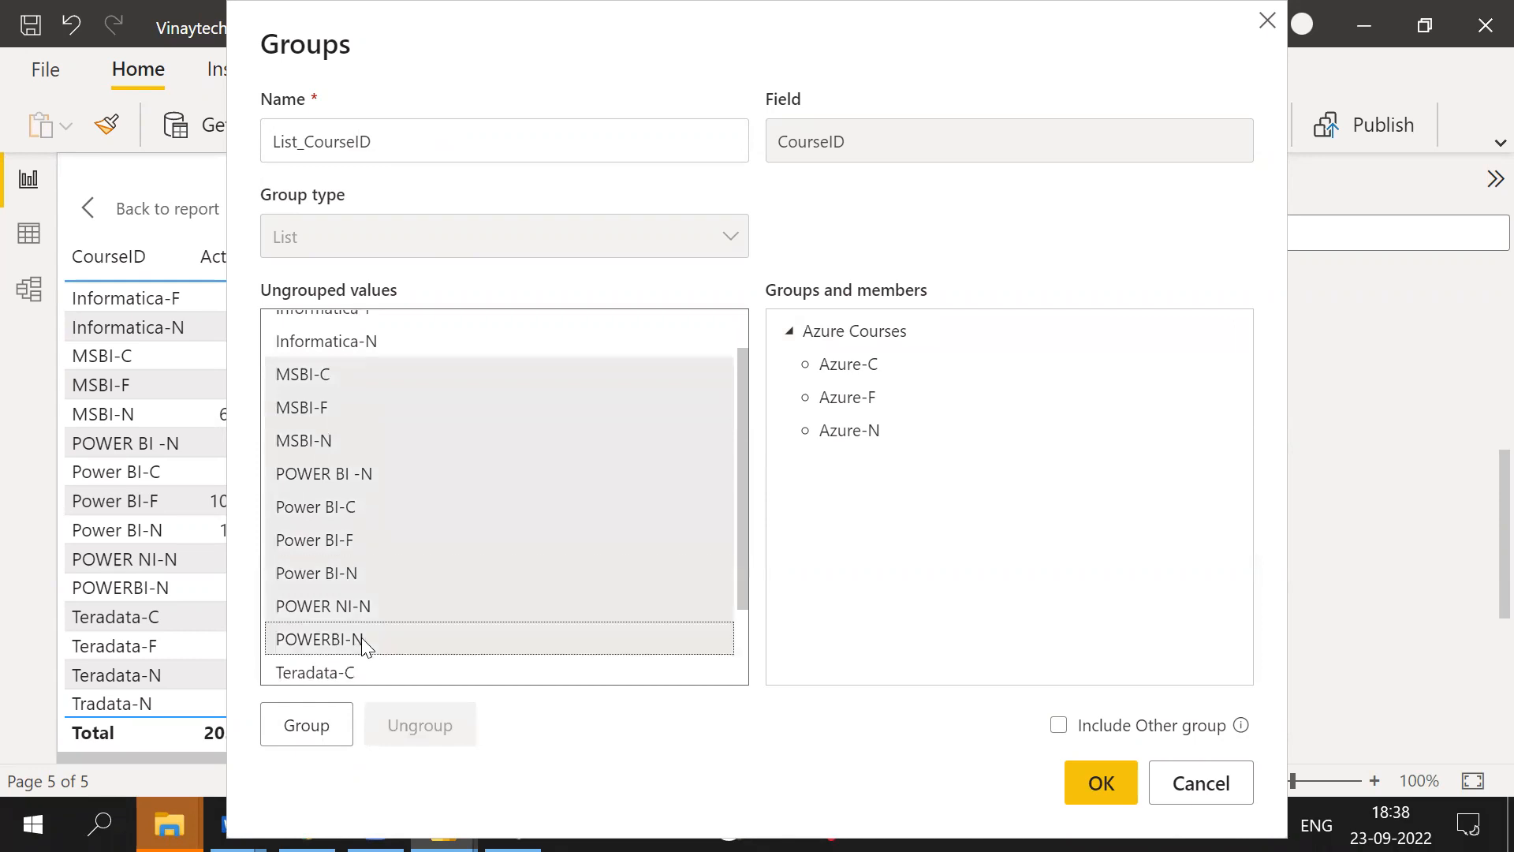
{"action": "left_click", "coordinate": [306, 727]}
{"action": "double_click", "coordinate": [923, 470]}
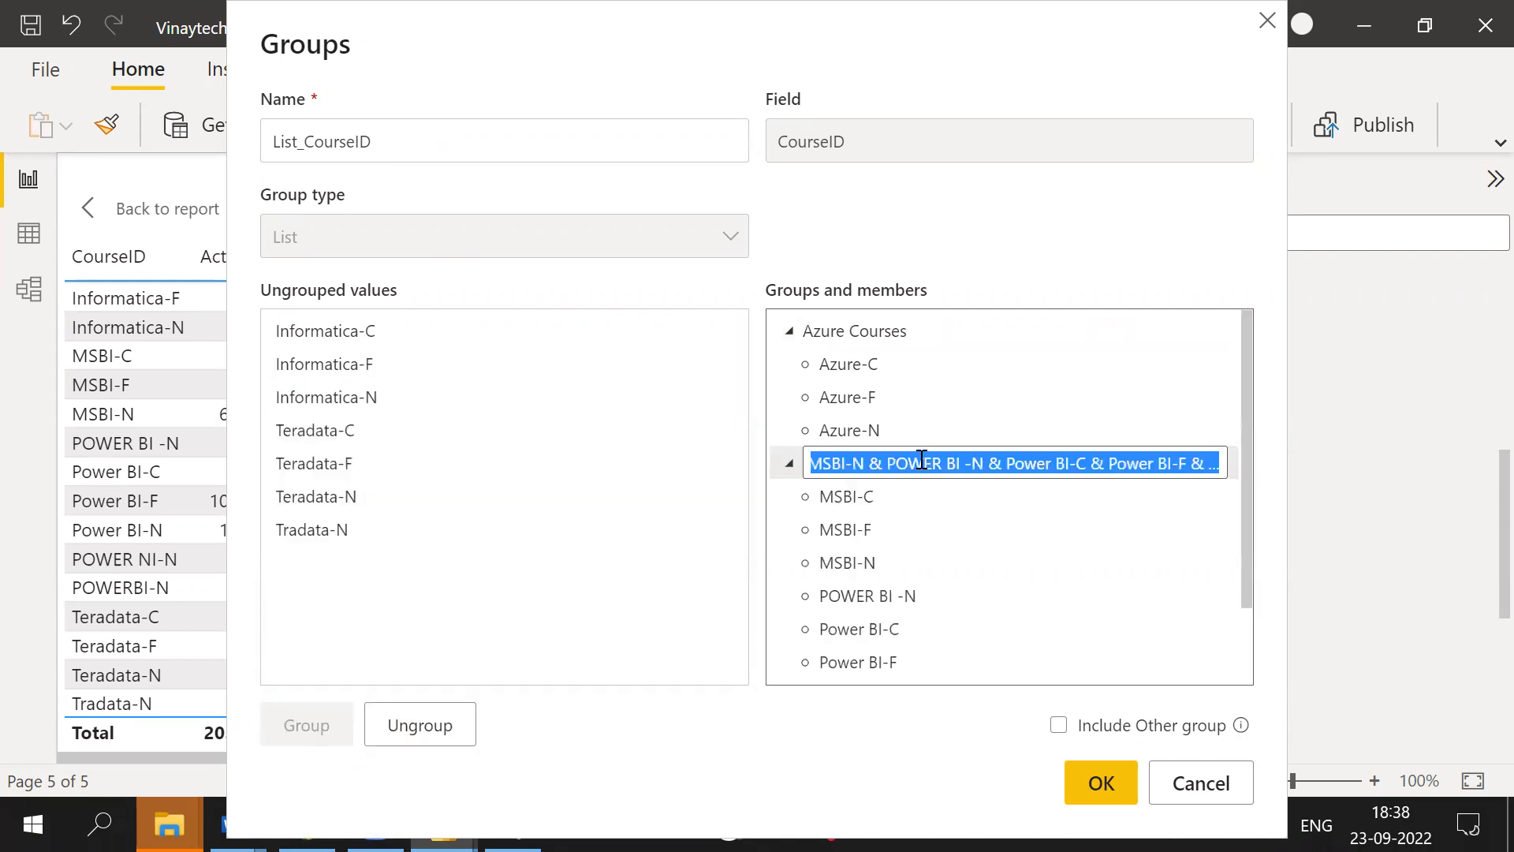
{"action": "type", "text": "A"}
{"action": "key", "text": "BackSpace"}
{"action": "type", "text": "MS"}
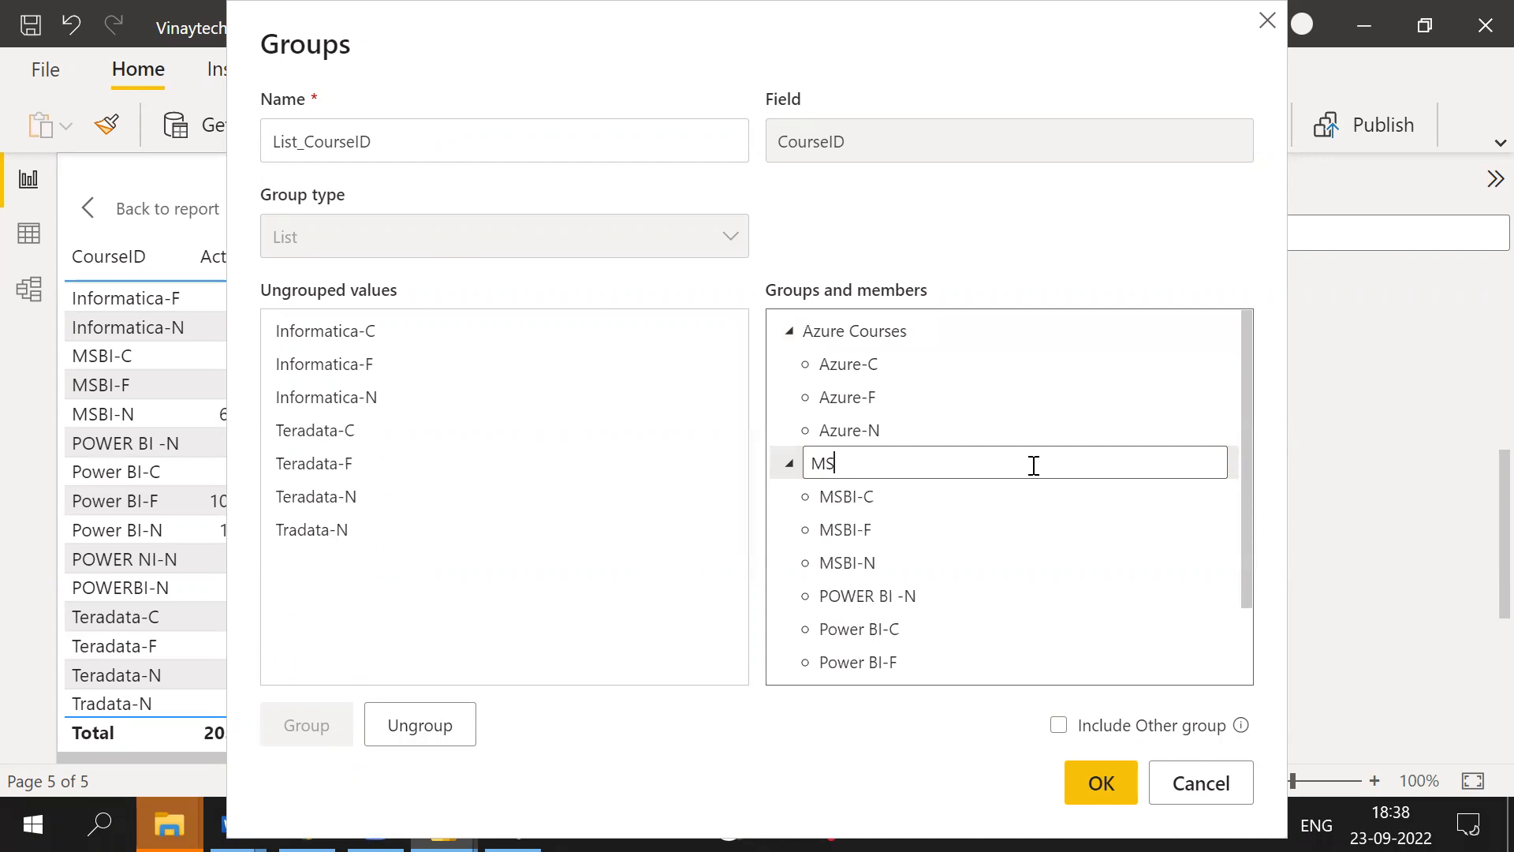
{"action": "type", "text": "BI and Power BI"}
- Group the remaining Informatica and Teradata values as DWH Courses and confirm the grouping
{"action": "left_click", "coordinate": [374, 341]}
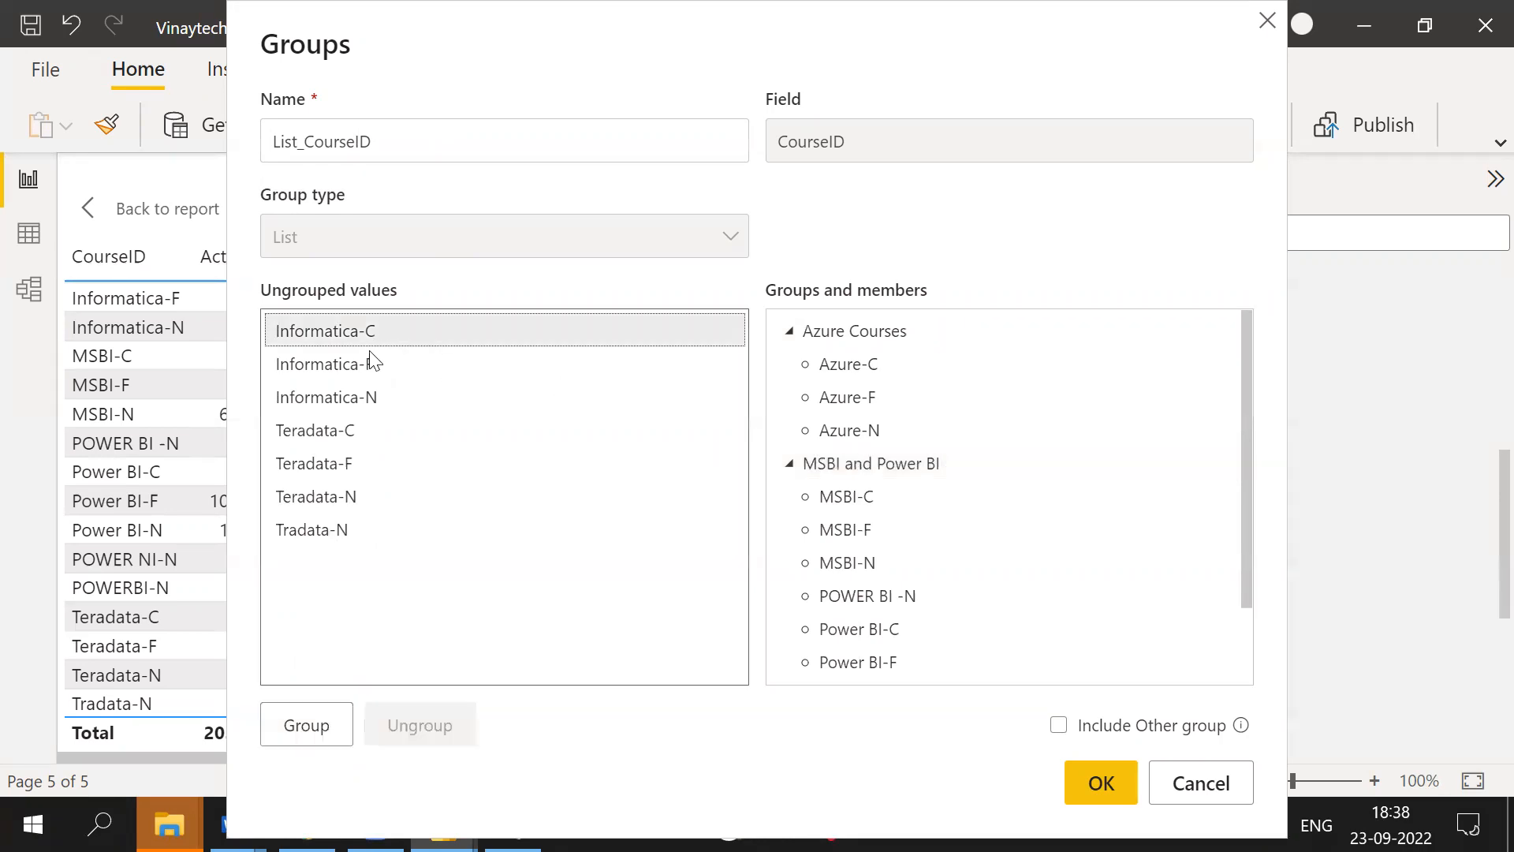
{"action": "left_click", "coordinate": [344, 531], "text": "shift"}
{"action": "left_click", "coordinate": [305, 732]}
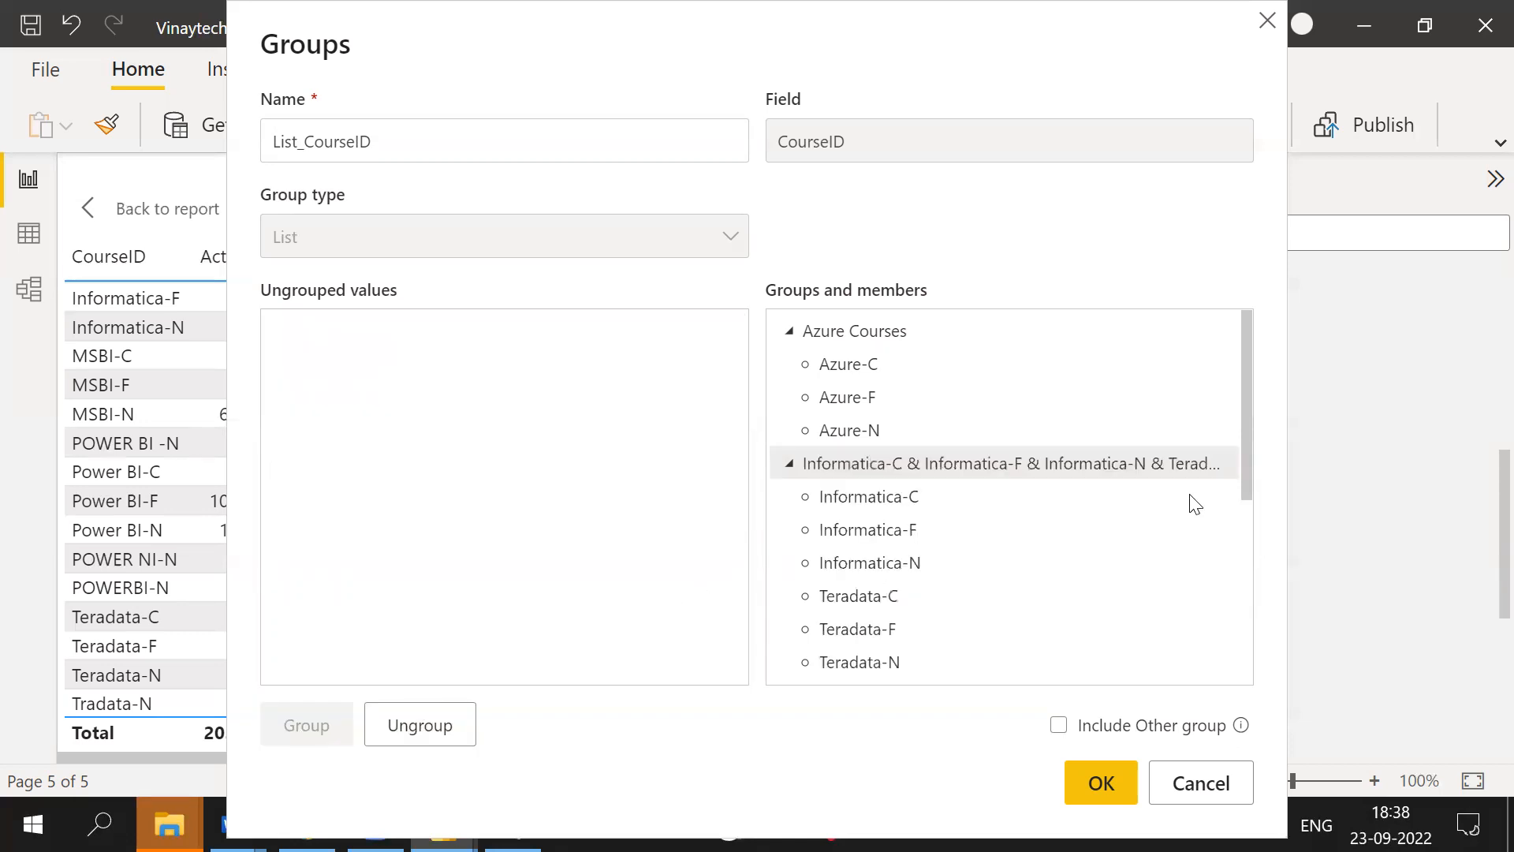
{"action": "left_click", "coordinate": [1148, 476]}
{"action": "double_click", "coordinate": [1149, 470]}
{"action": "type", "text": "Informatic"}
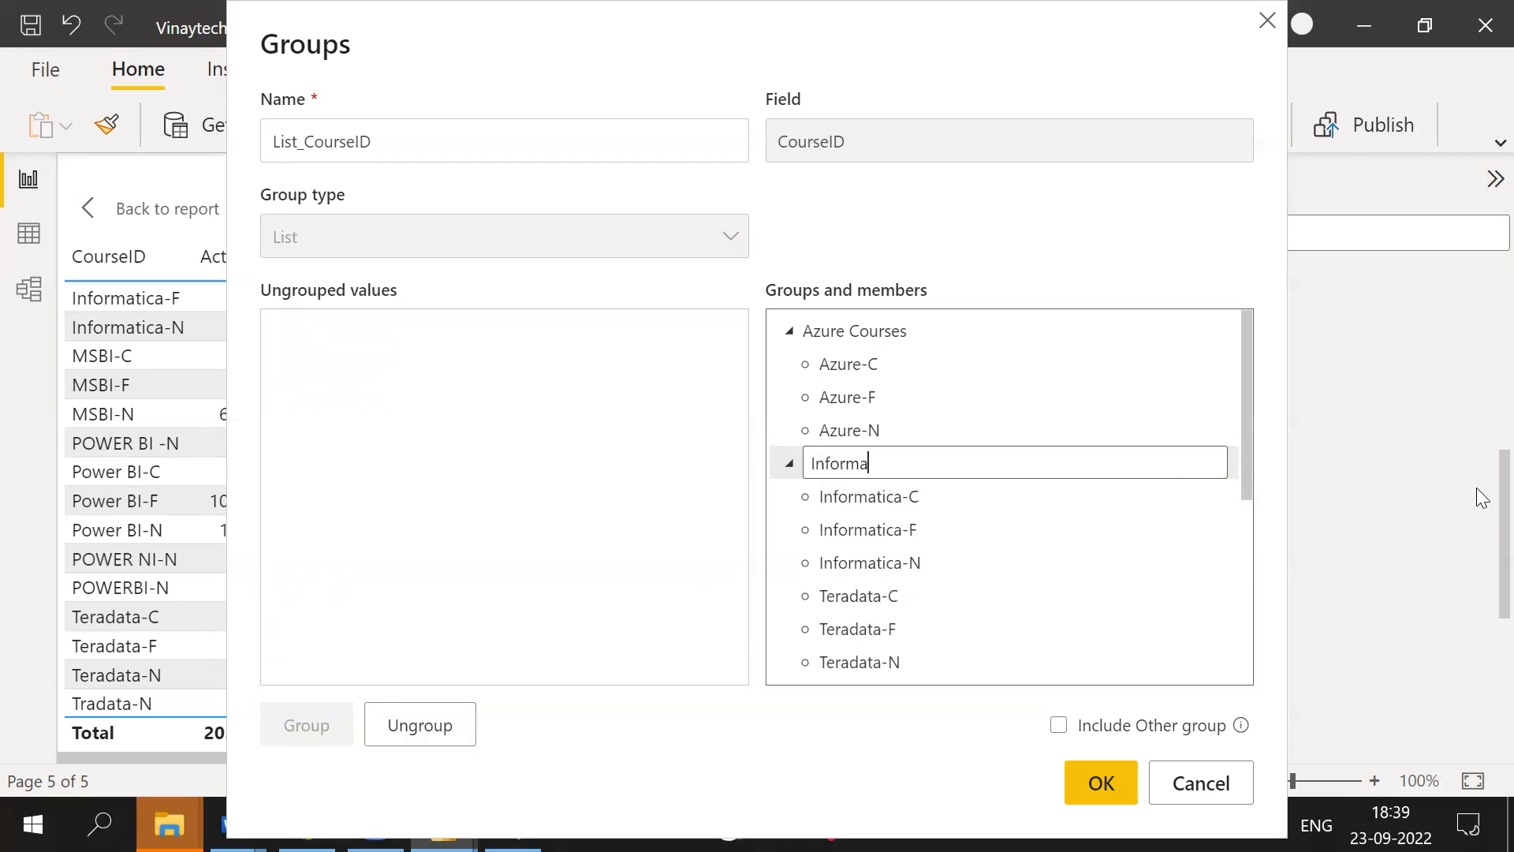
{"action": "key", "text": "BackSpace"}
{"action": "key", "text": "BackSpace"}
{"action": "key", "text": "BackSpace"}
{"action": "key", "text": "BackSpace"}
{"action": "key", "text": "BackSpace"}
{"action": "key", "text": "BackSpace"}
{"action": "key", "text": "BackSpace"}
{"action": "key", "text": "BackSpace"}
{"action": "key", "text": "BackSpace"}
{"action": "type", "text": "DWH Courses"}
{"action": "key", "text": "Return"}
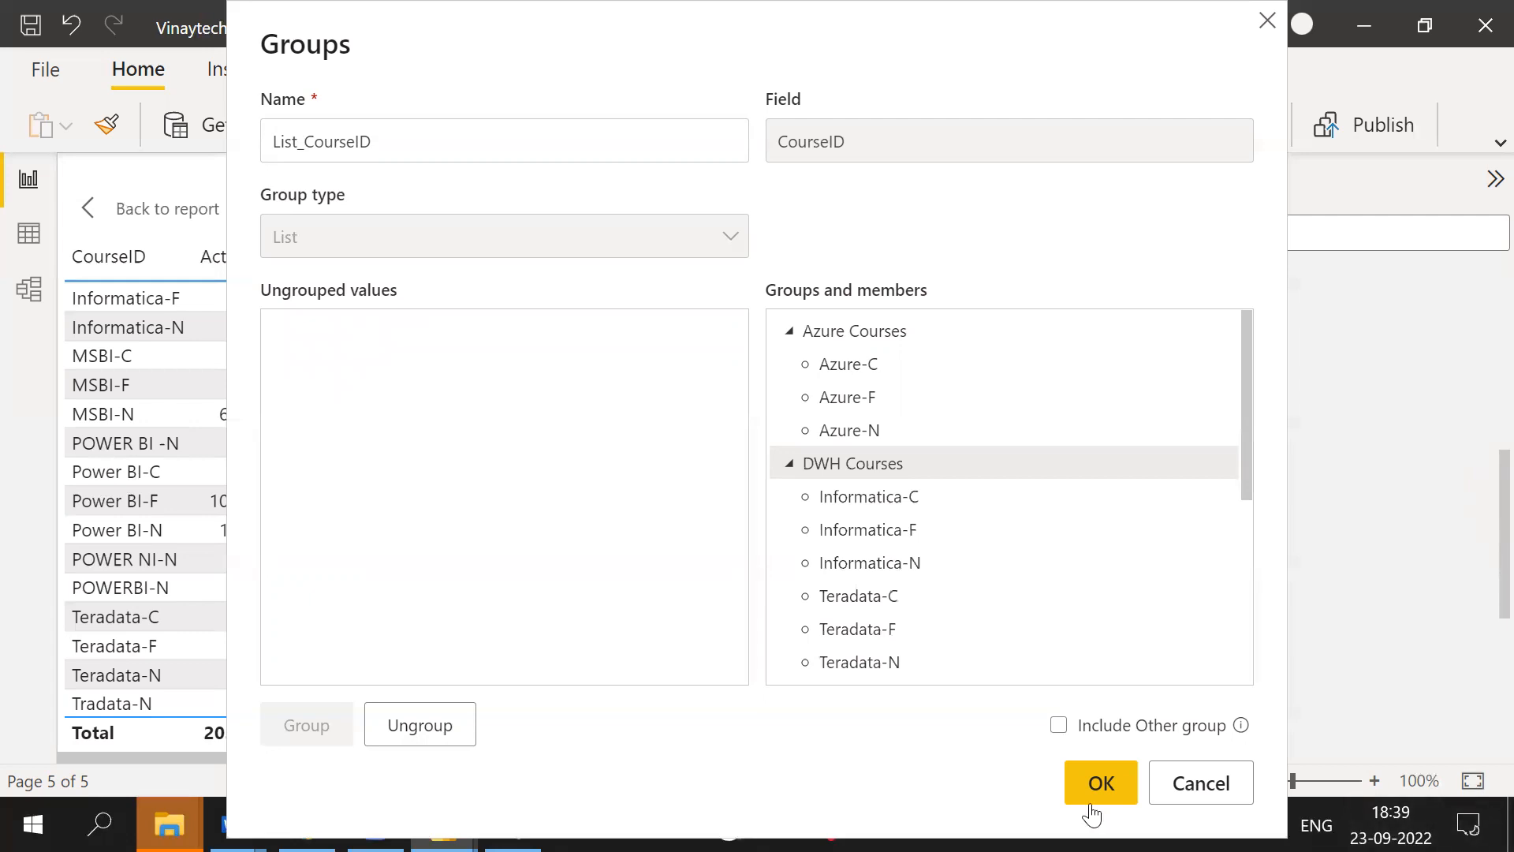
{"action": "left_click", "coordinate": [1104, 783]}
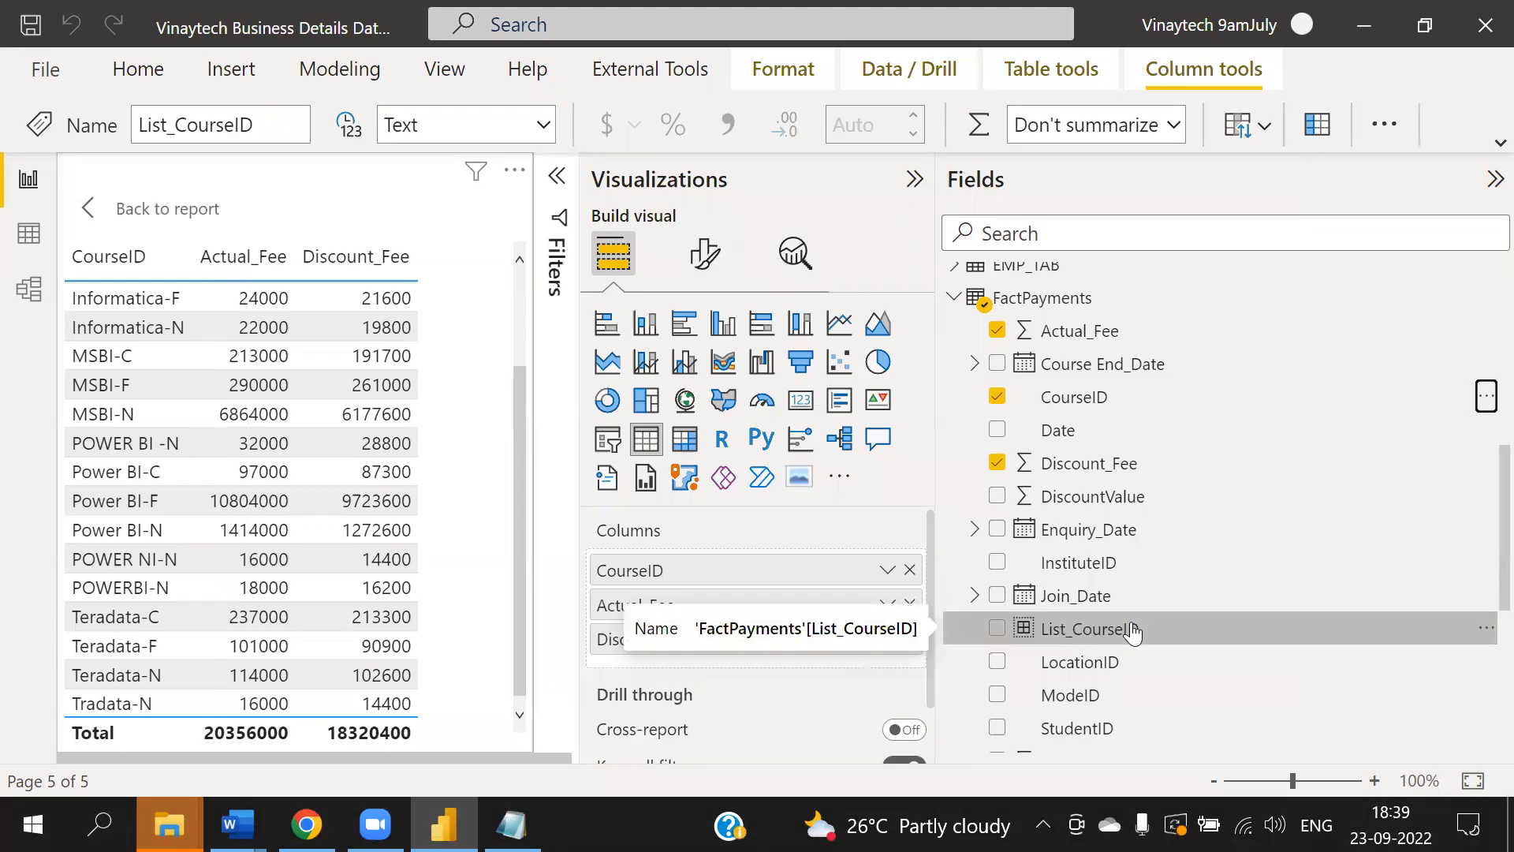
- Replace CourseID in the table's columns with the List_CourseID group field
{"action": "left_click", "coordinate": [911, 570]}
{"action": "left_click_drag", "start_coordinate": [1010, 627], "coordinate": [750, 565]}
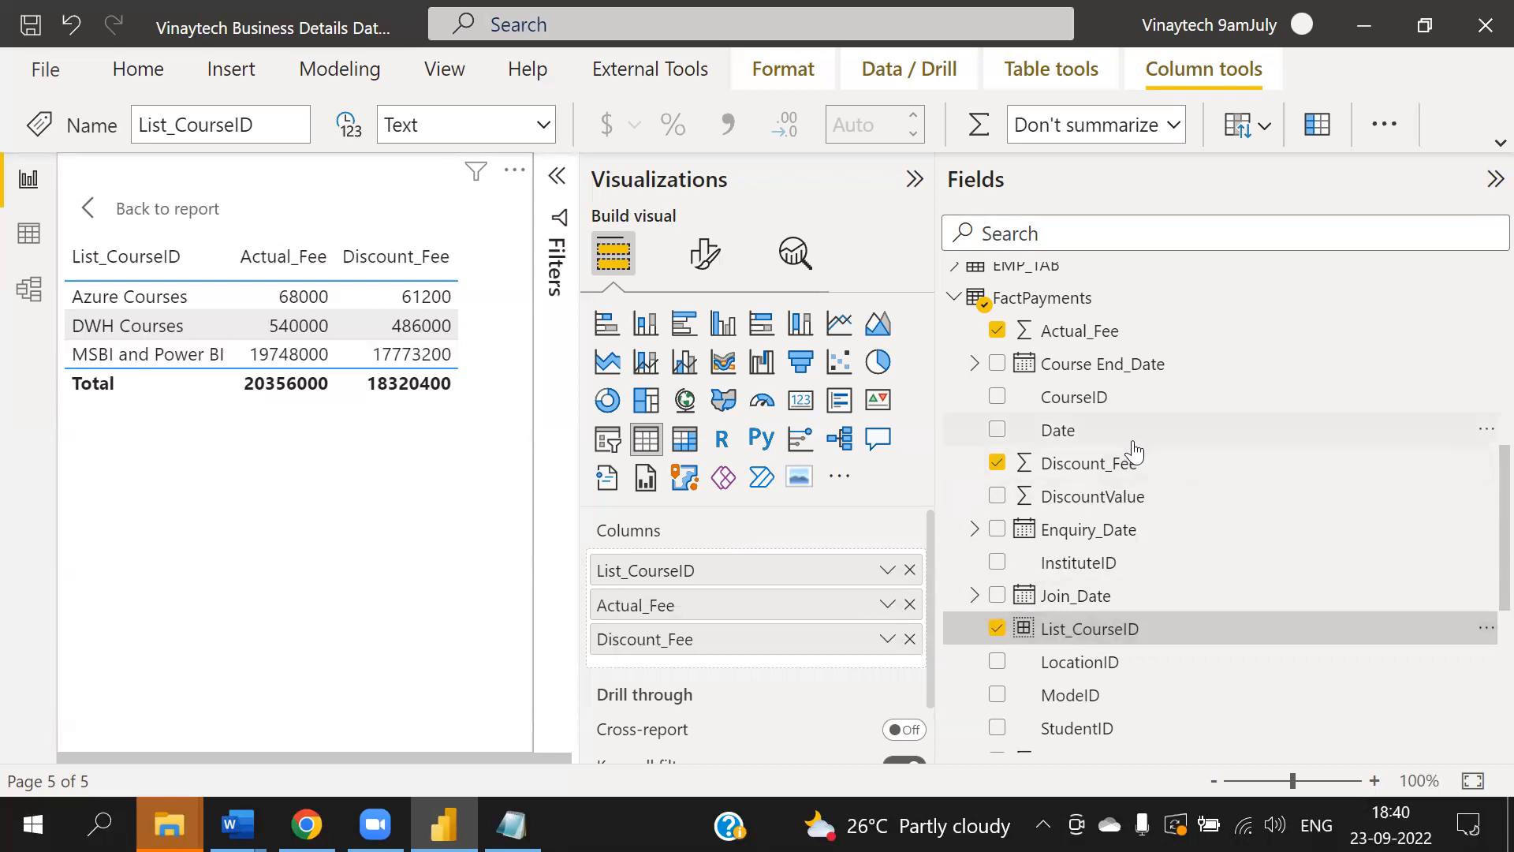
- Start a new list-type group on the StudentID field named List_StudentID
{"action": "scroll", "coordinate": [1112, 422], "scroll_direction": "down", "scroll_amount": 5}
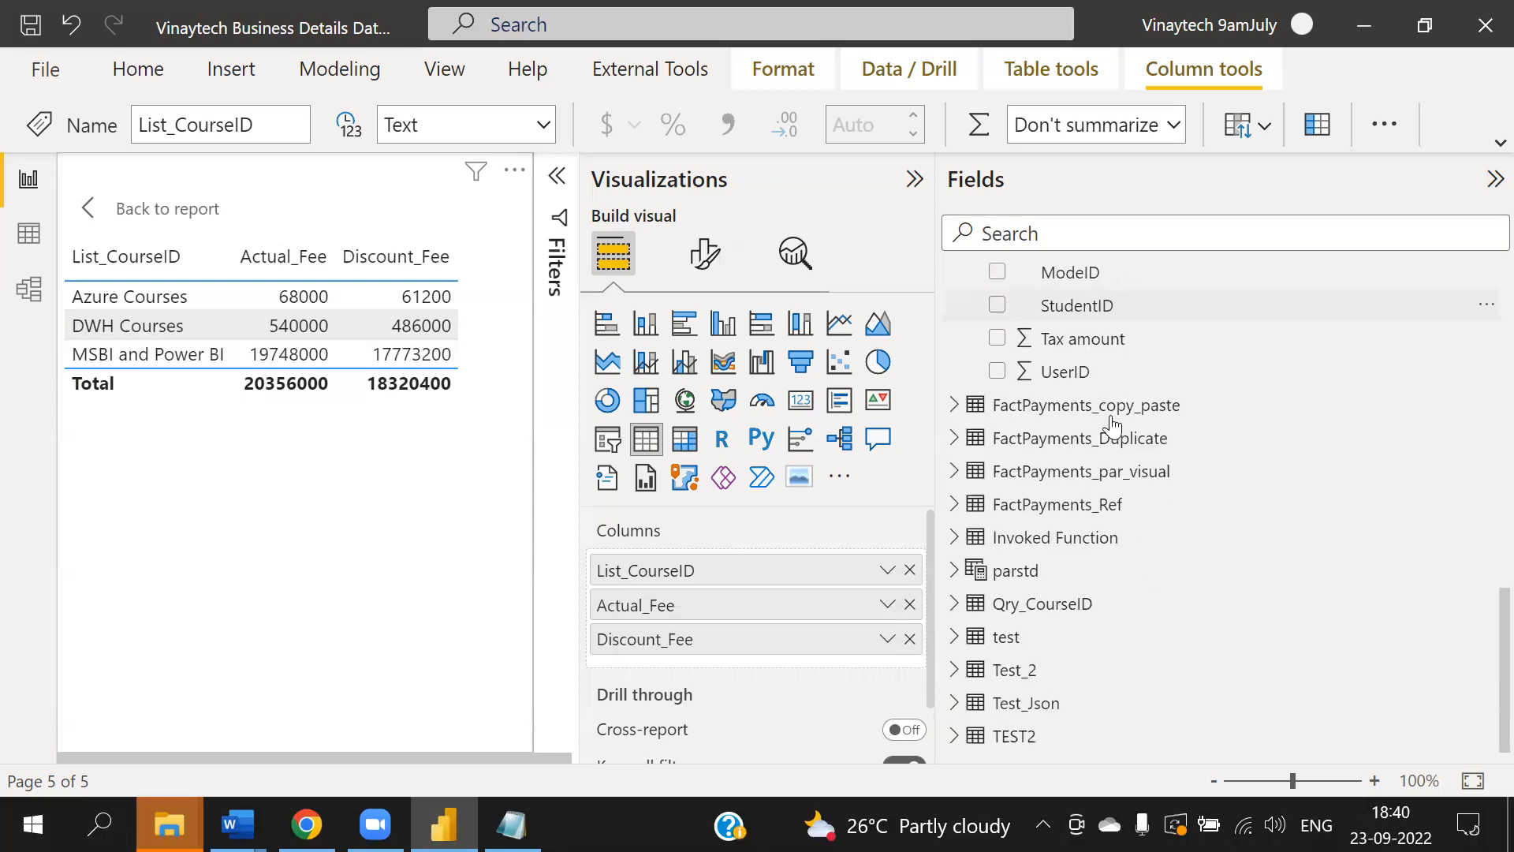
{"action": "scroll", "coordinate": [1112, 425], "scroll_direction": "up", "scroll_amount": 1}
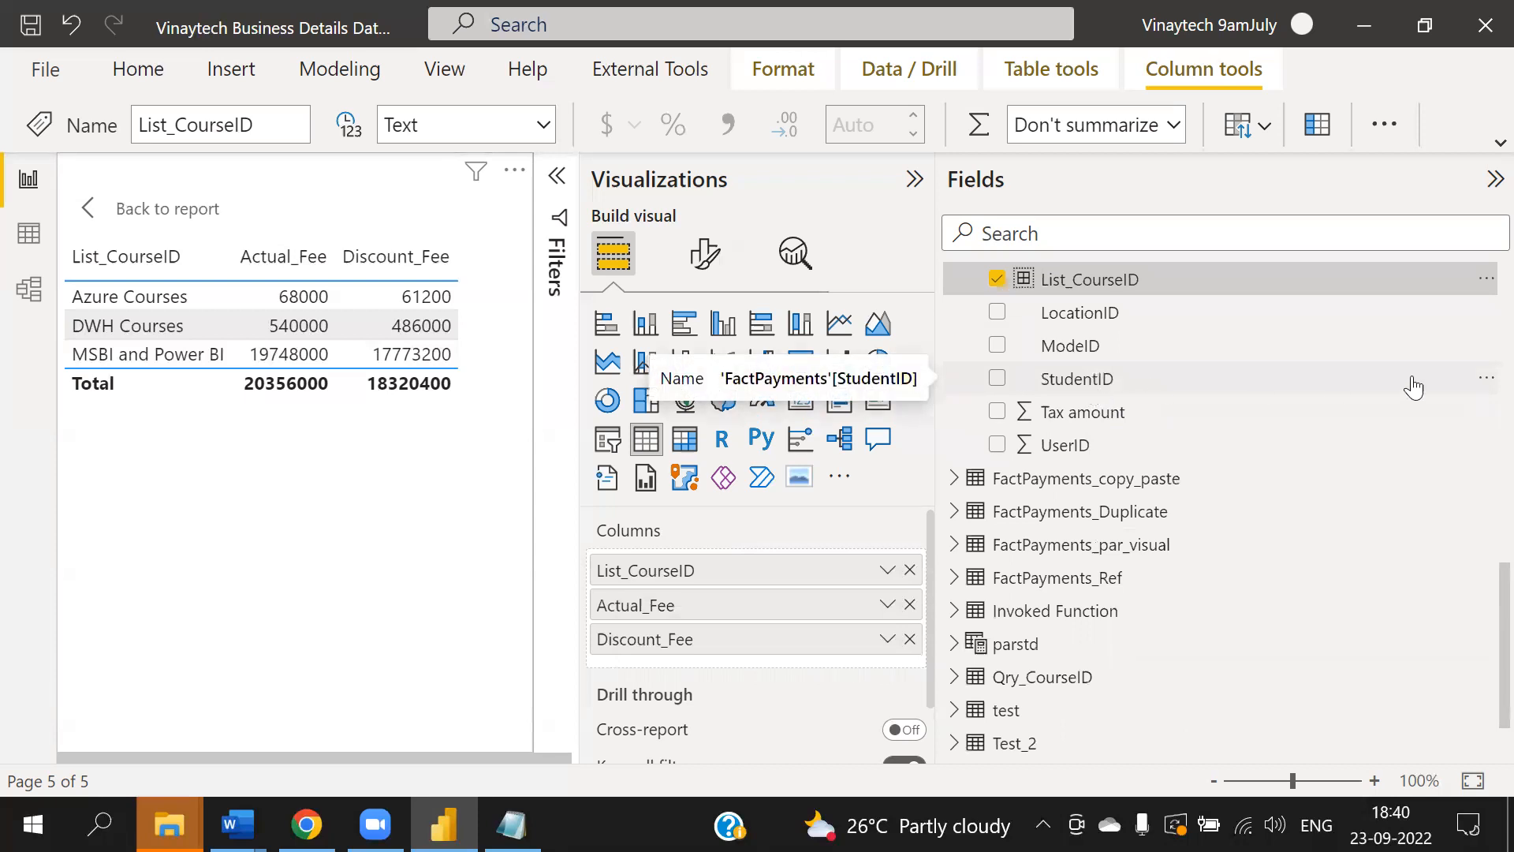
{"action": "left_click", "coordinate": [1482, 380]}
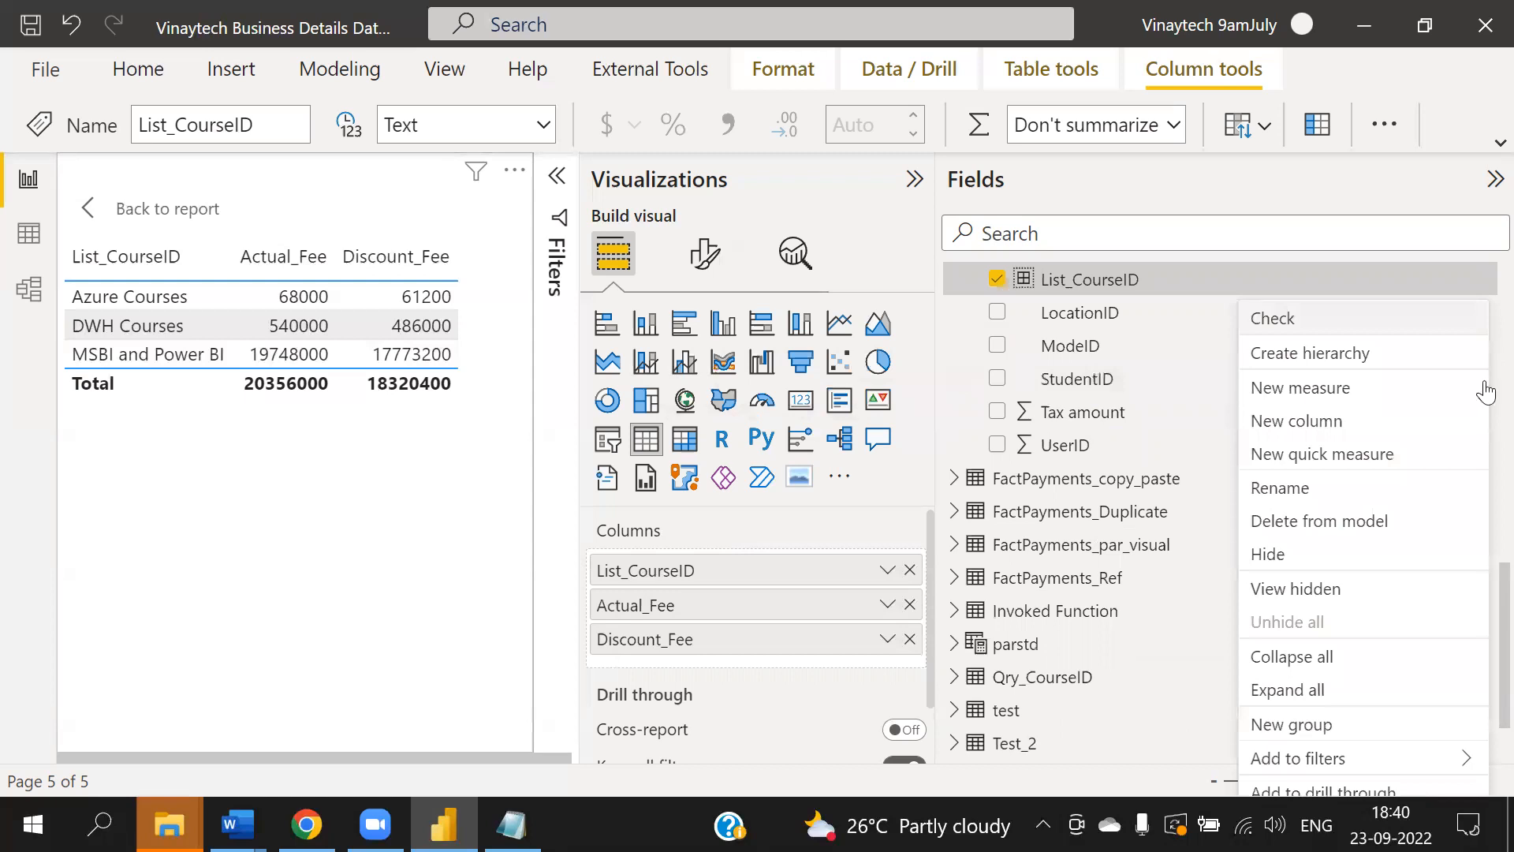
{"action": "left_click", "coordinate": [1308, 724]}
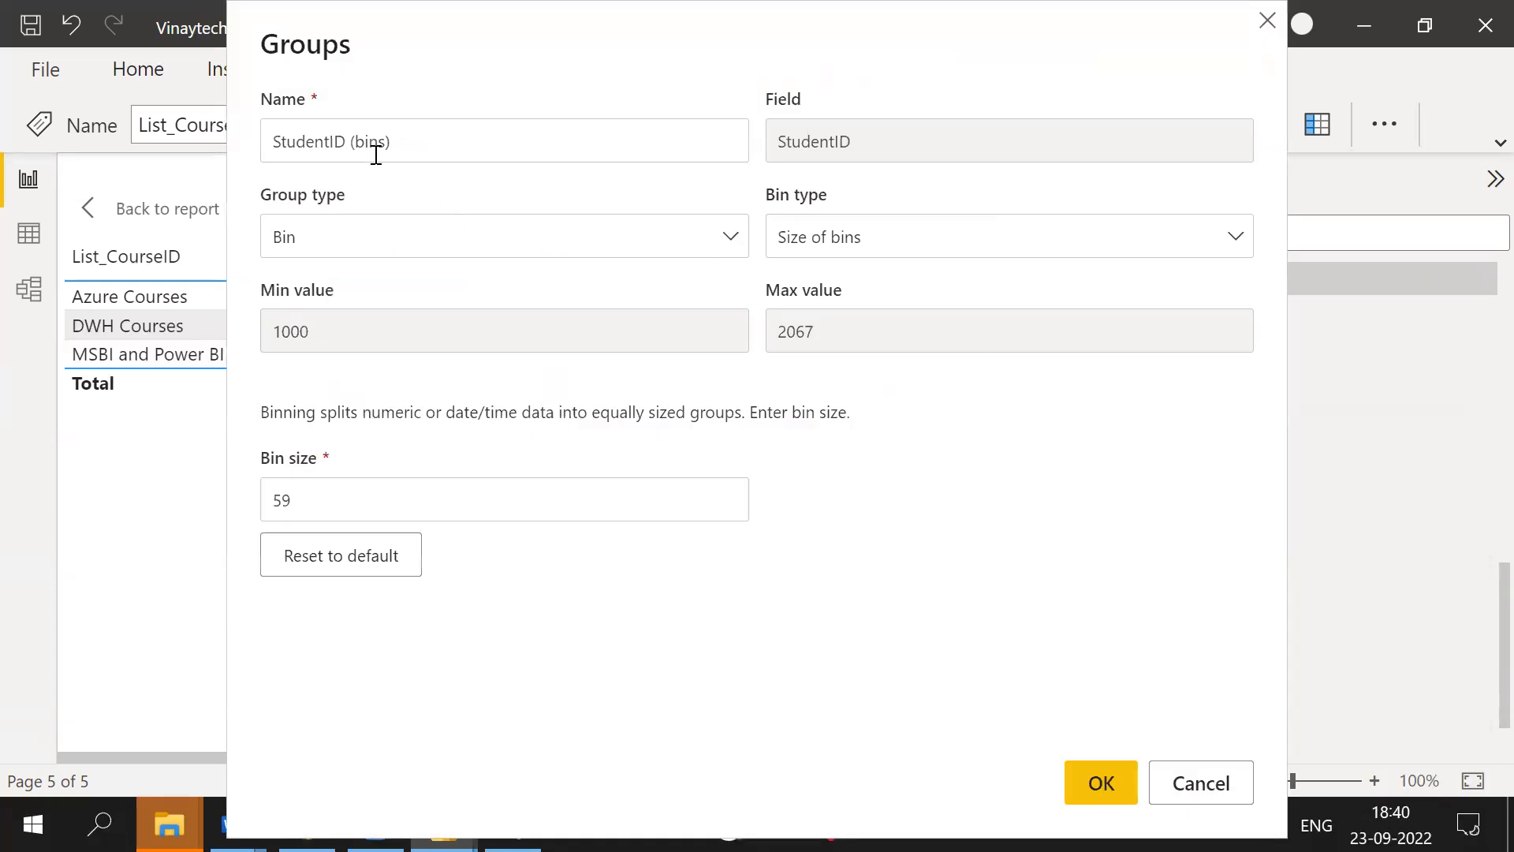
{"action": "left_click", "coordinate": [409, 141]}
{"action": "key", "text": "BackSpace"}
{"action": "key", "text": "BackSpace"}
{"action": "key", "text": "BackSpace"}
{"action": "key", "text": "BackSpace"}
{"action": "key", "text": "BackSpace"}
{"action": "key", "text": "BackSpace"}
{"action": "key", "text": "BackSpace"}
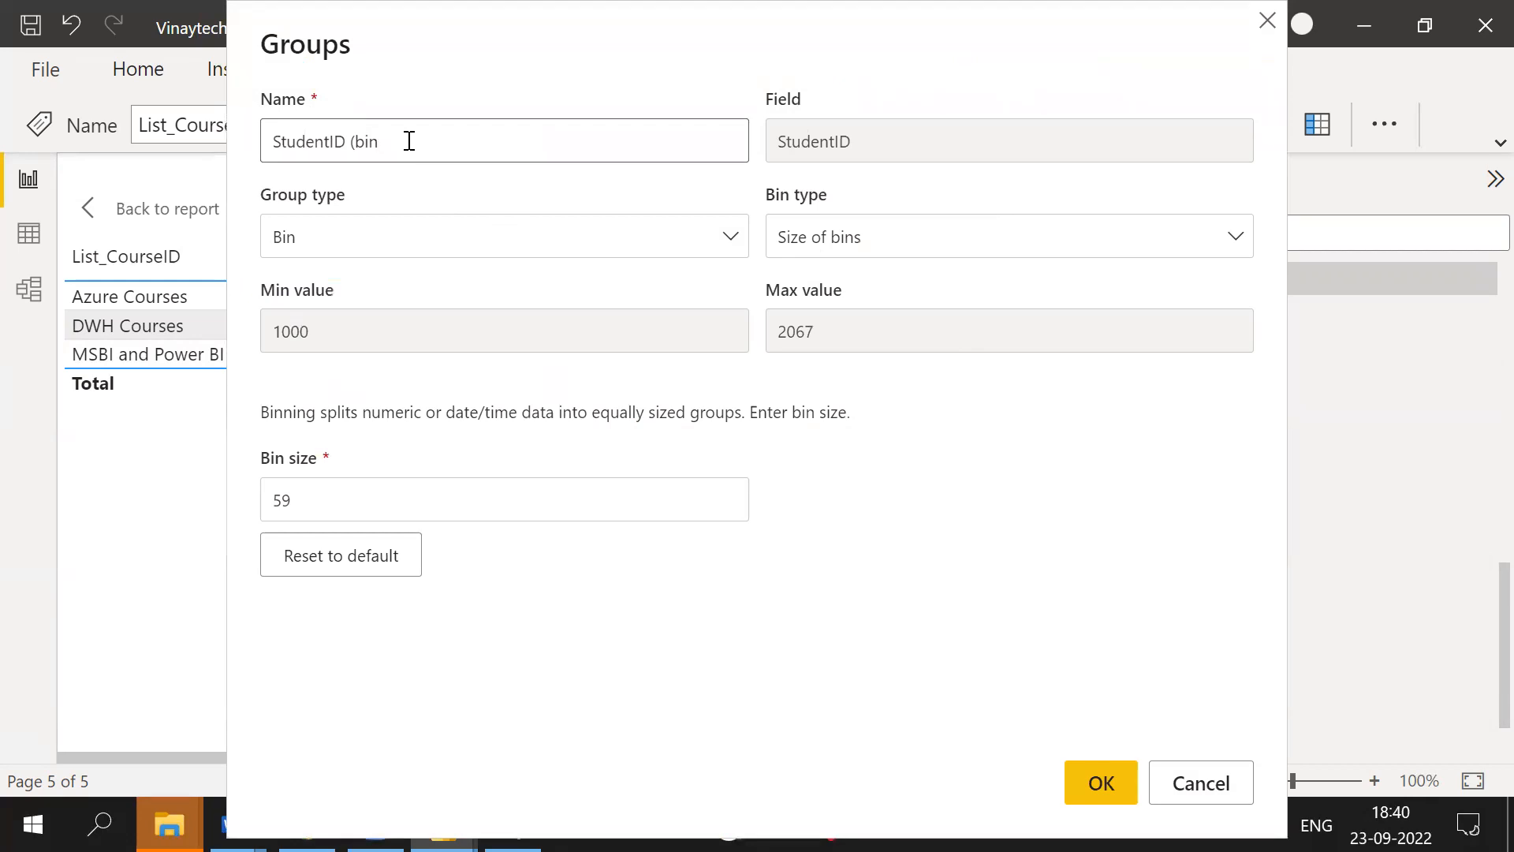
{"action": "key", "text": "Left"}
{"action": "type", "text": "Loist_"}
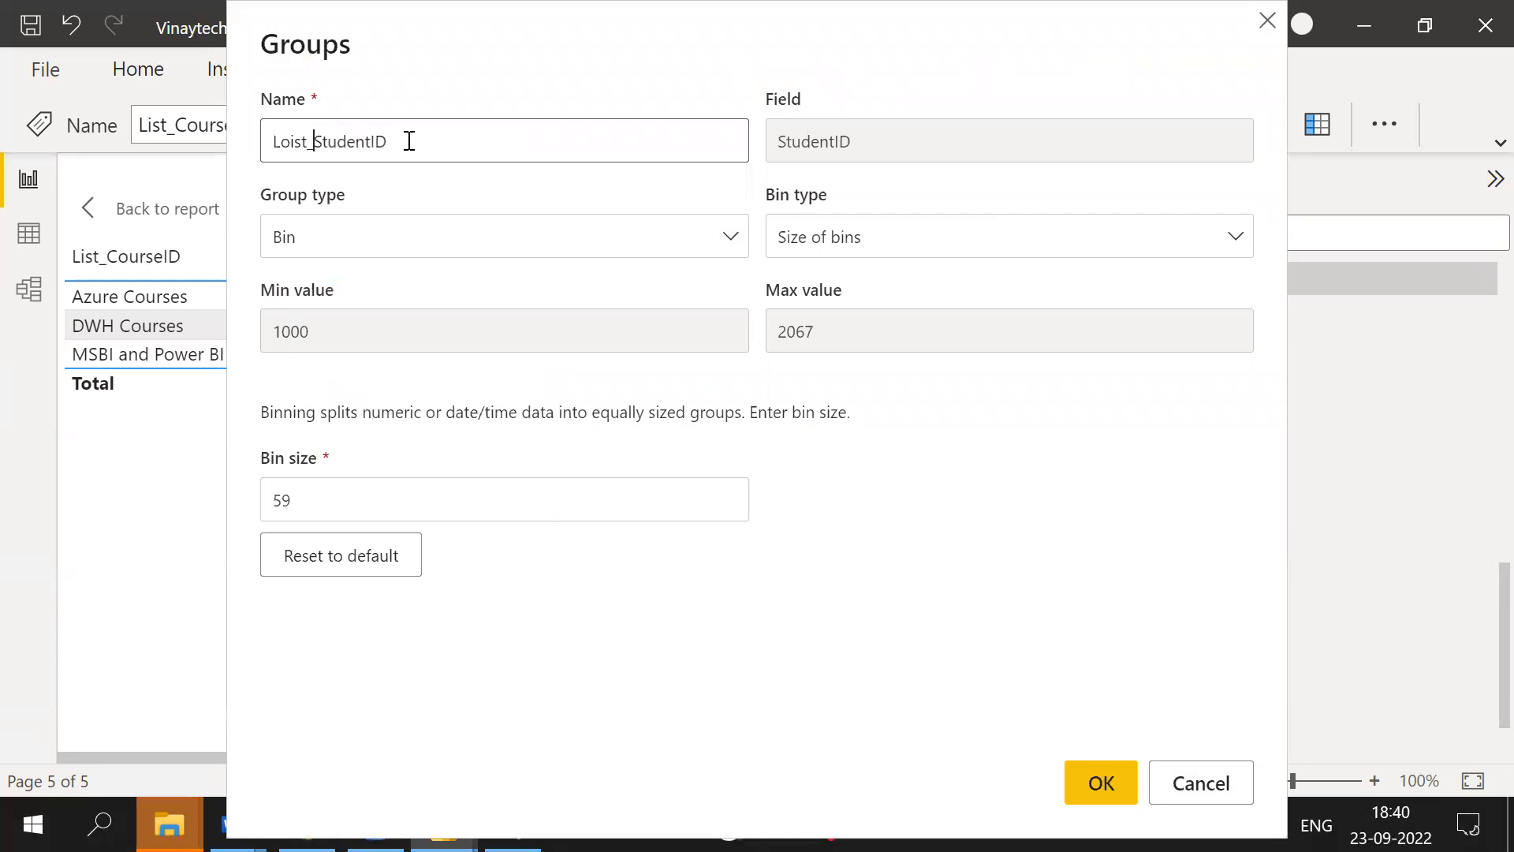
{"action": "key", "text": "BackSpace"}
{"action": "left_click", "coordinate": [483, 240]}
{"action": "left_click", "coordinate": [329, 292]}
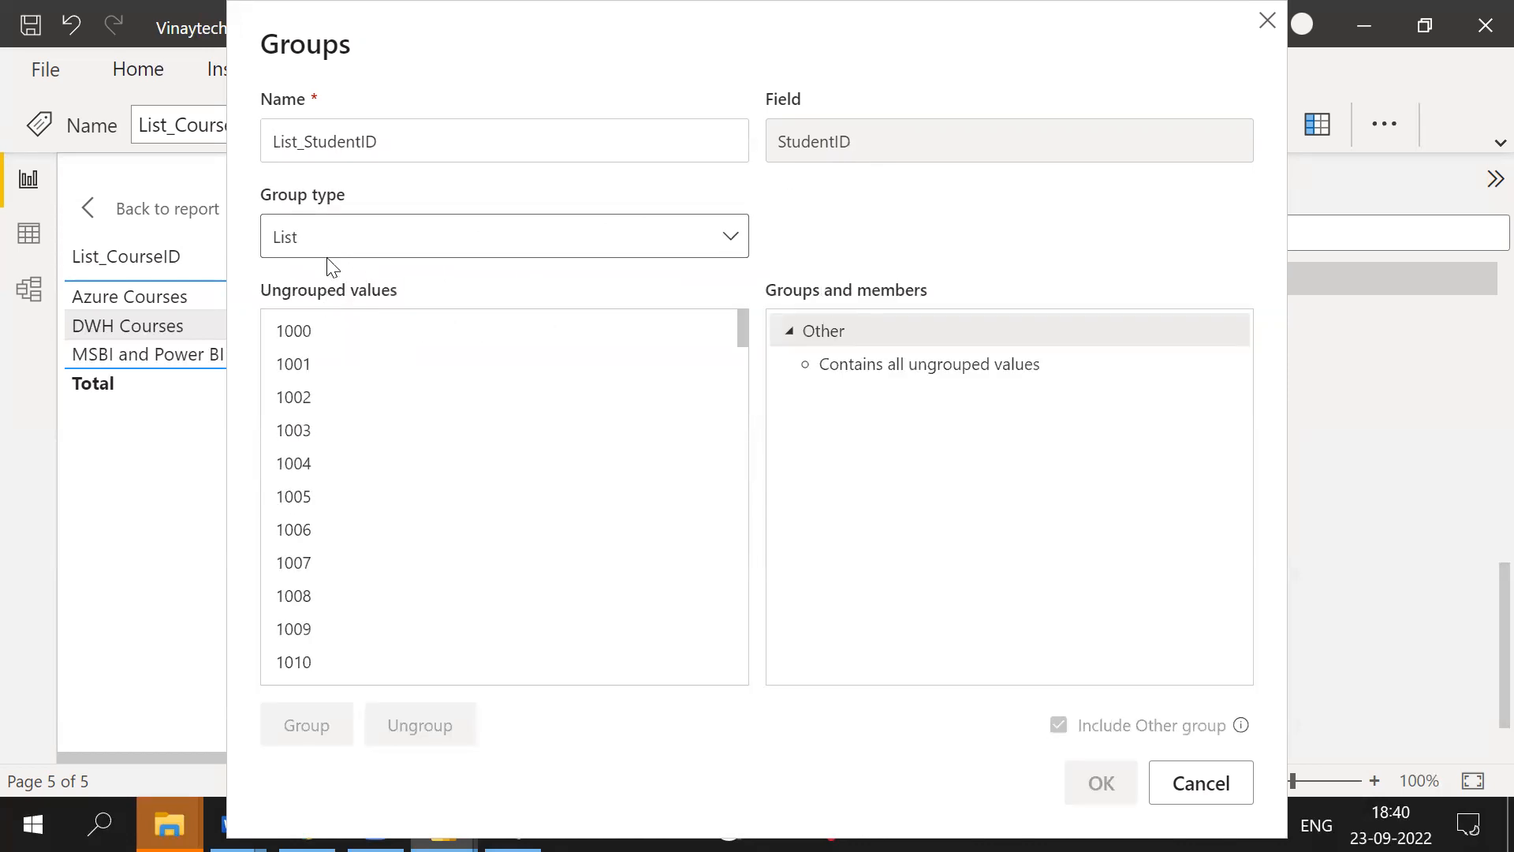
- Group StudentID values 1000 through 1010 and name the group Less than 1011
{"action": "left_click", "coordinate": [325, 333]}
{"action": "left_click", "coordinate": [325, 668], "text": "shift"}
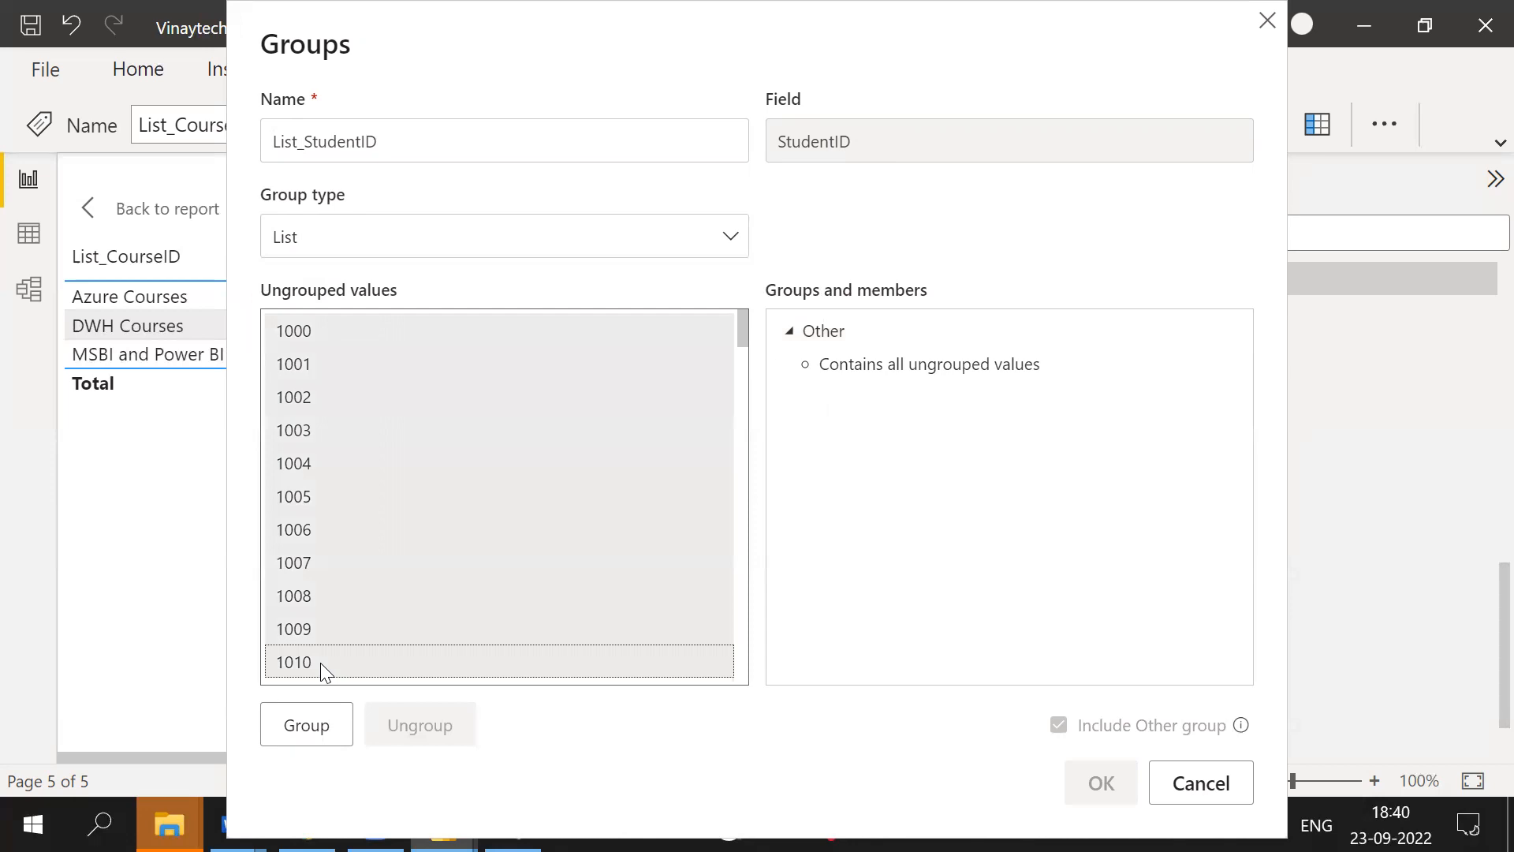
{"action": "left_click", "coordinate": [324, 724]}
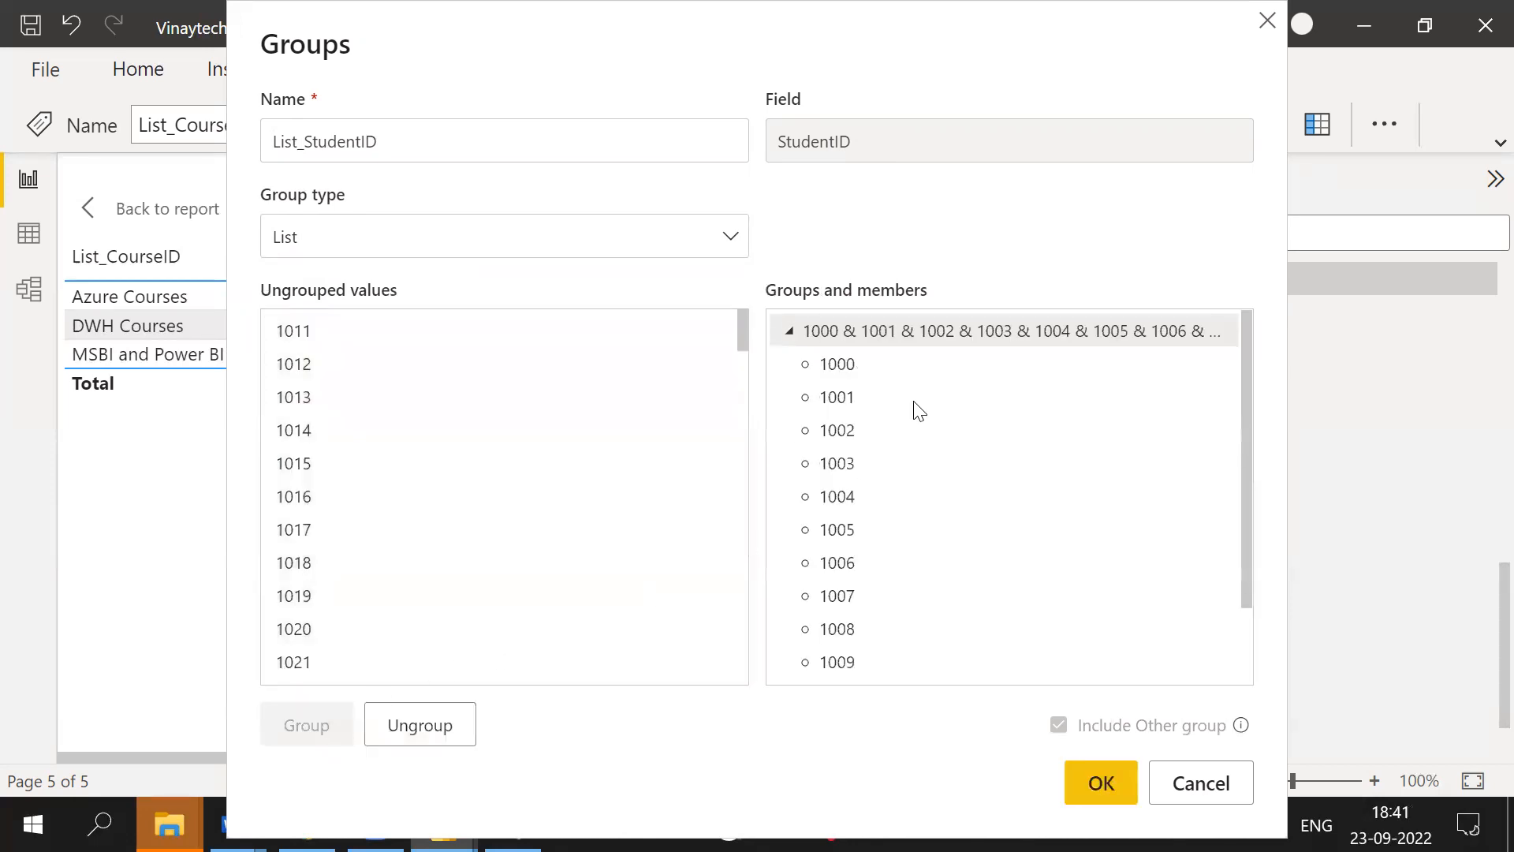
{"action": "double_click", "coordinate": [954, 336]}
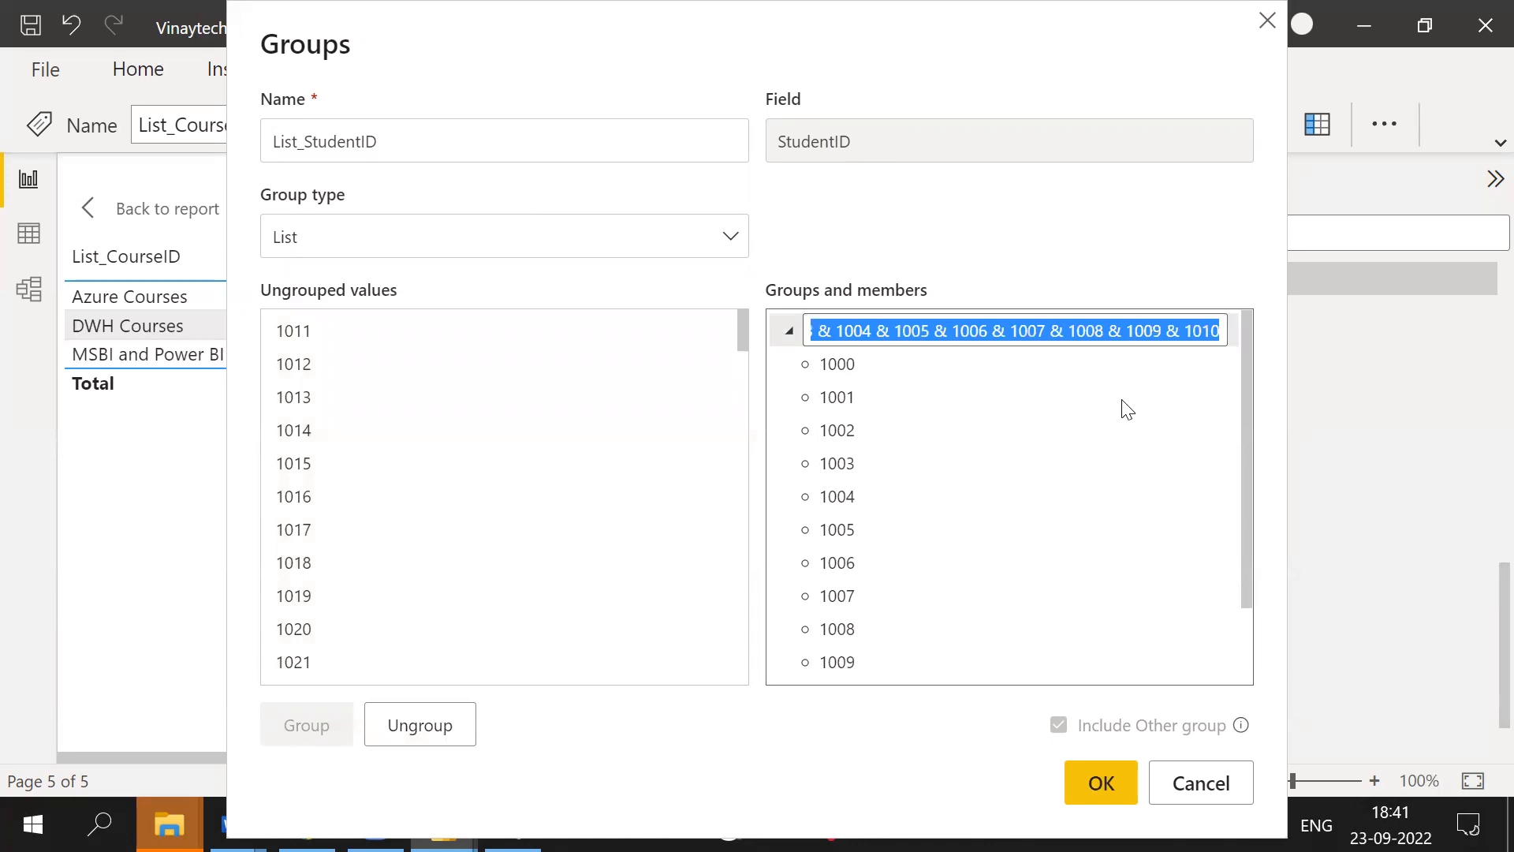
{"action": "type", "text": "Less than 1011"}
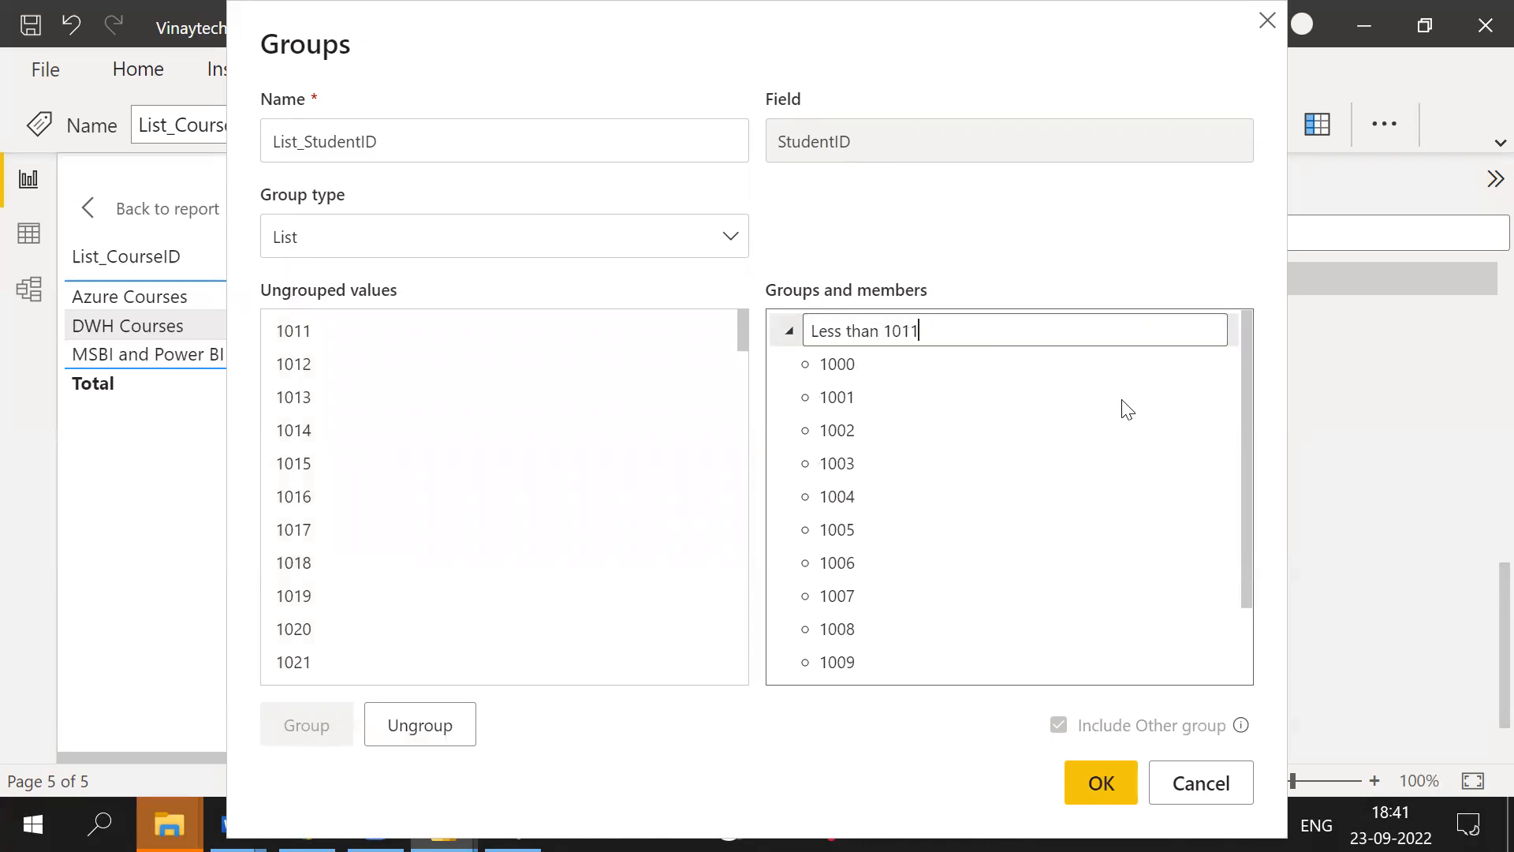
- Group StudentID values 1011 through 1050 and name the group Less than 1050
{"action": "left_click", "coordinate": [352, 335]}
{"action": "left_click", "coordinate": [328, 666], "text": "shift"}
{"action": "scroll", "coordinate": [328, 667], "scroll_direction": "down", "scroll_amount": 5}
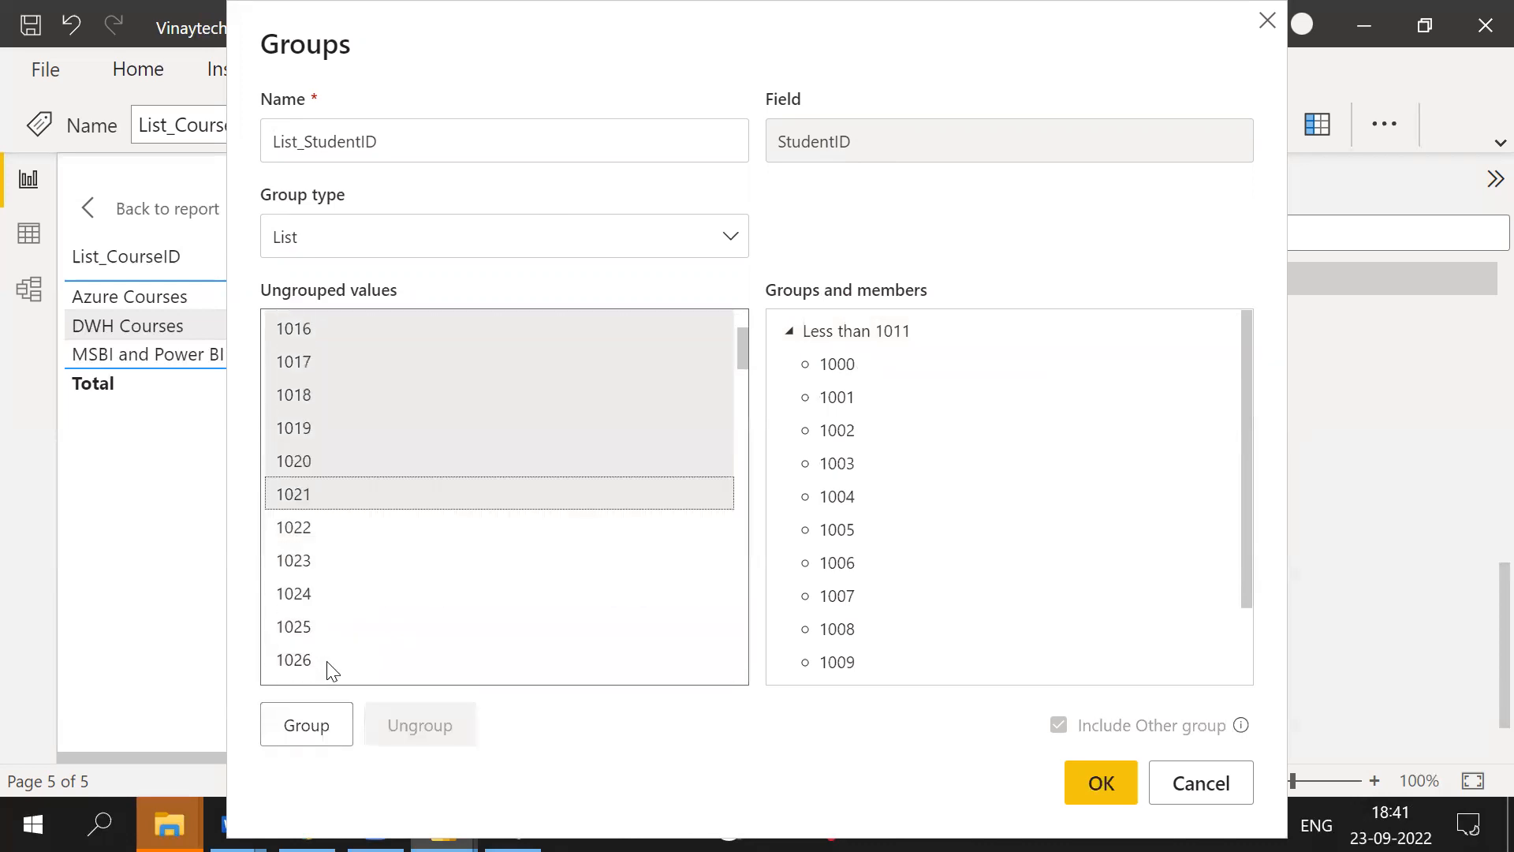
{"action": "scroll", "coordinate": [331, 667], "scroll_direction": "down", "scroll_amount": 7}
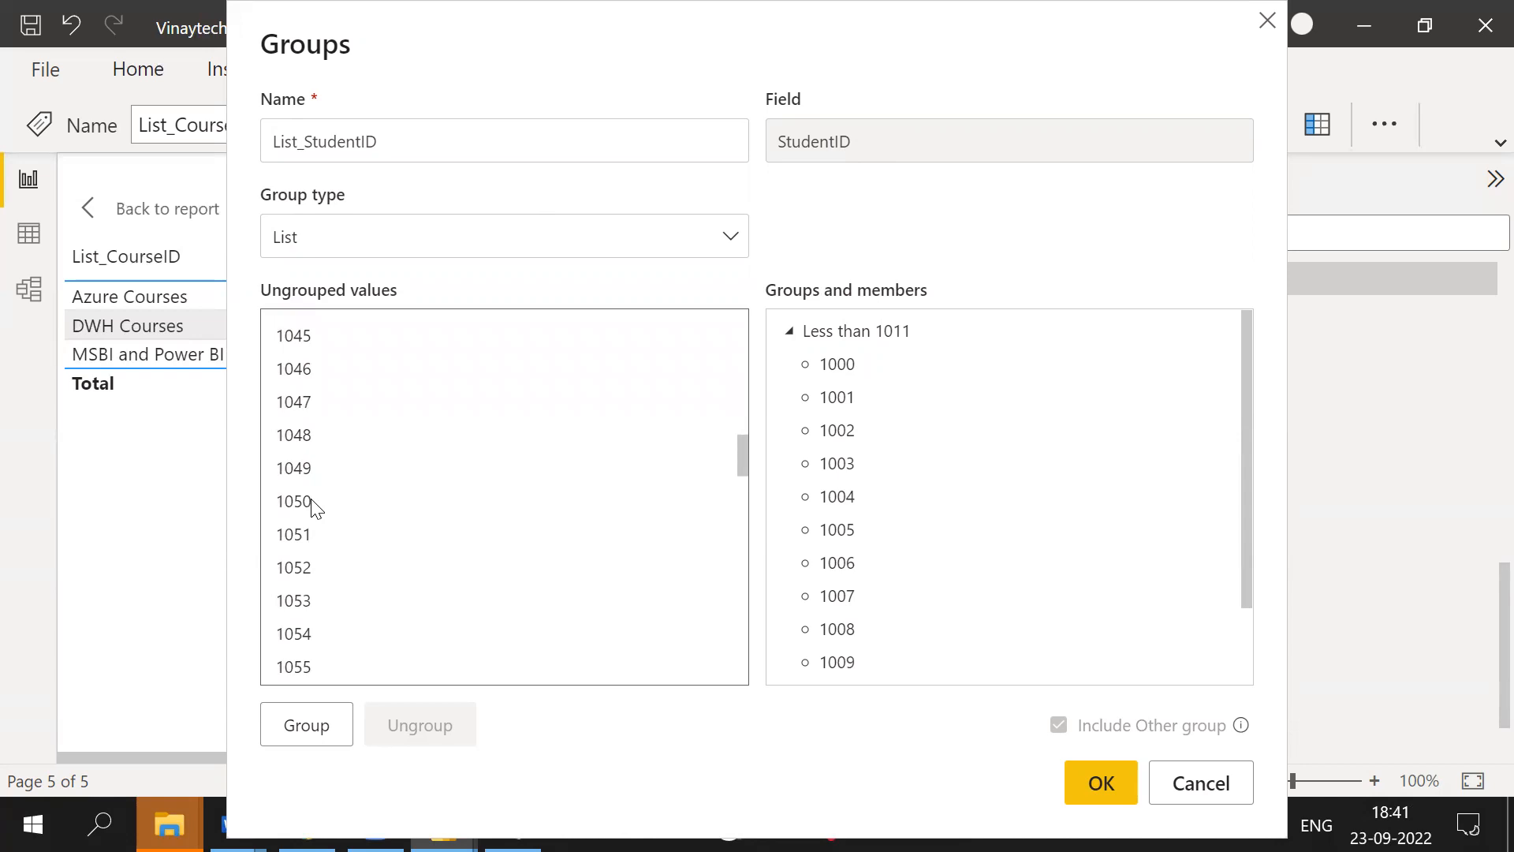
{"action": "left_click", "coordinate": [315, 505], "text": "shift"}
{"action": "left_click", "coordinate": [323, 725]}
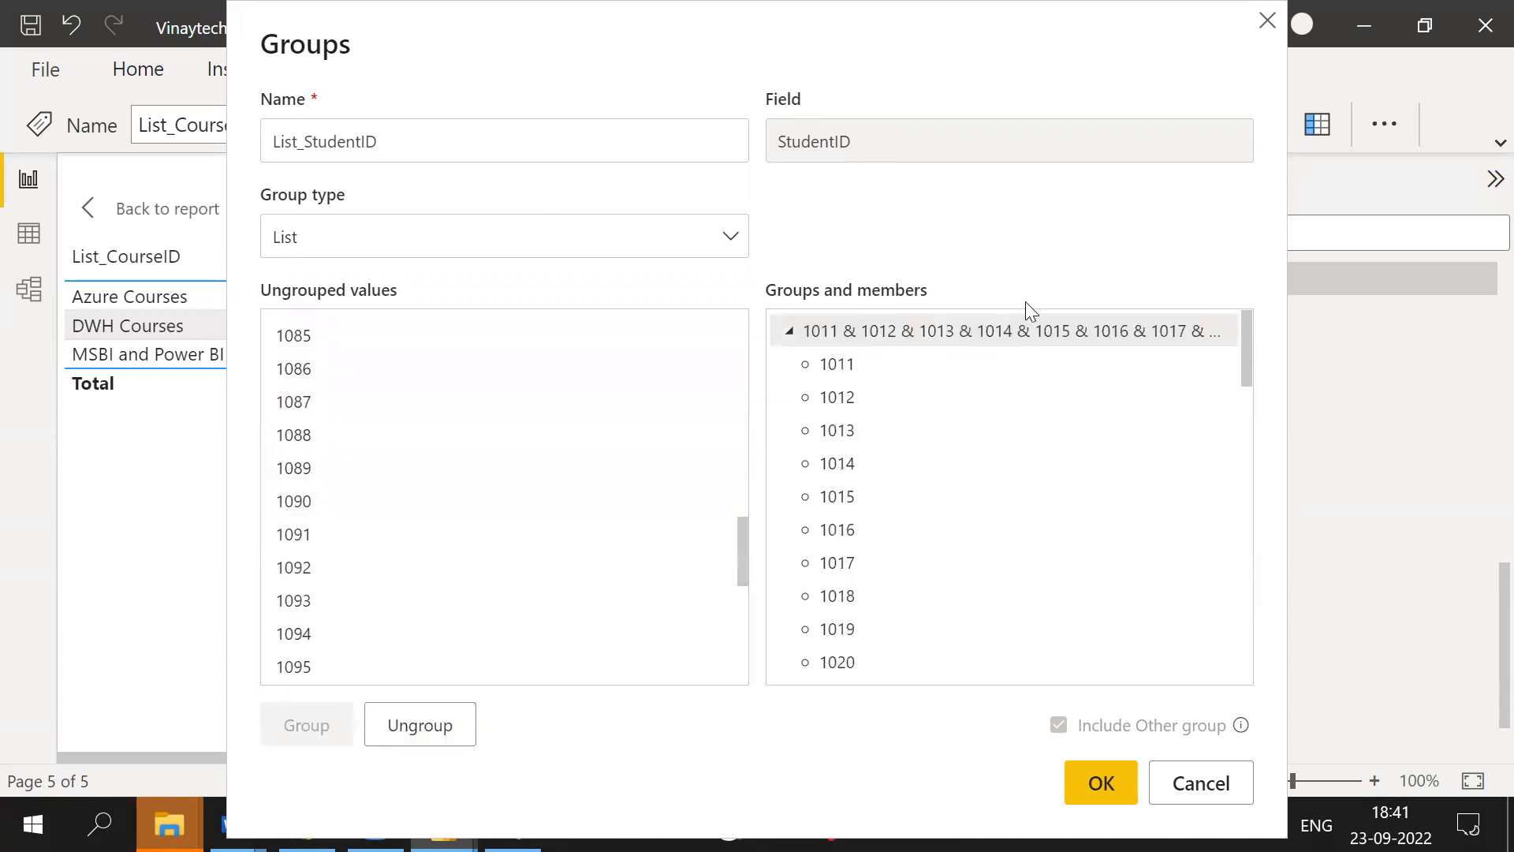
{"action": "double_click", "coordinate": [1001, 332]}
{"action": "type", "text": "Less than 1050"}
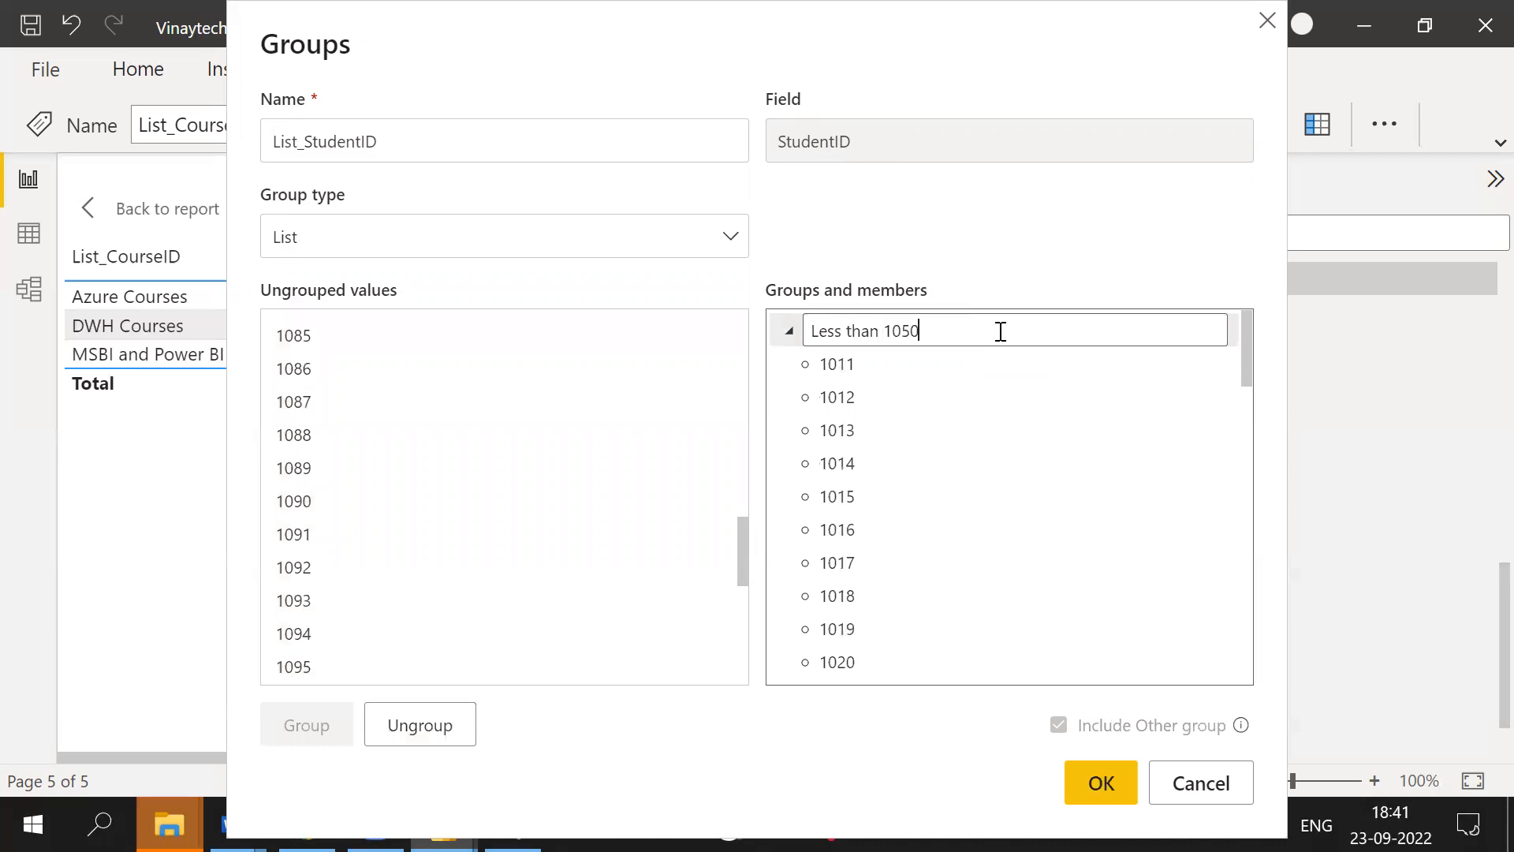
- Group StudentID values 1085 through 2067 as Less than 3000 and confirm the grouping
{"action": "left_click", "coordinate": [341, 335]}
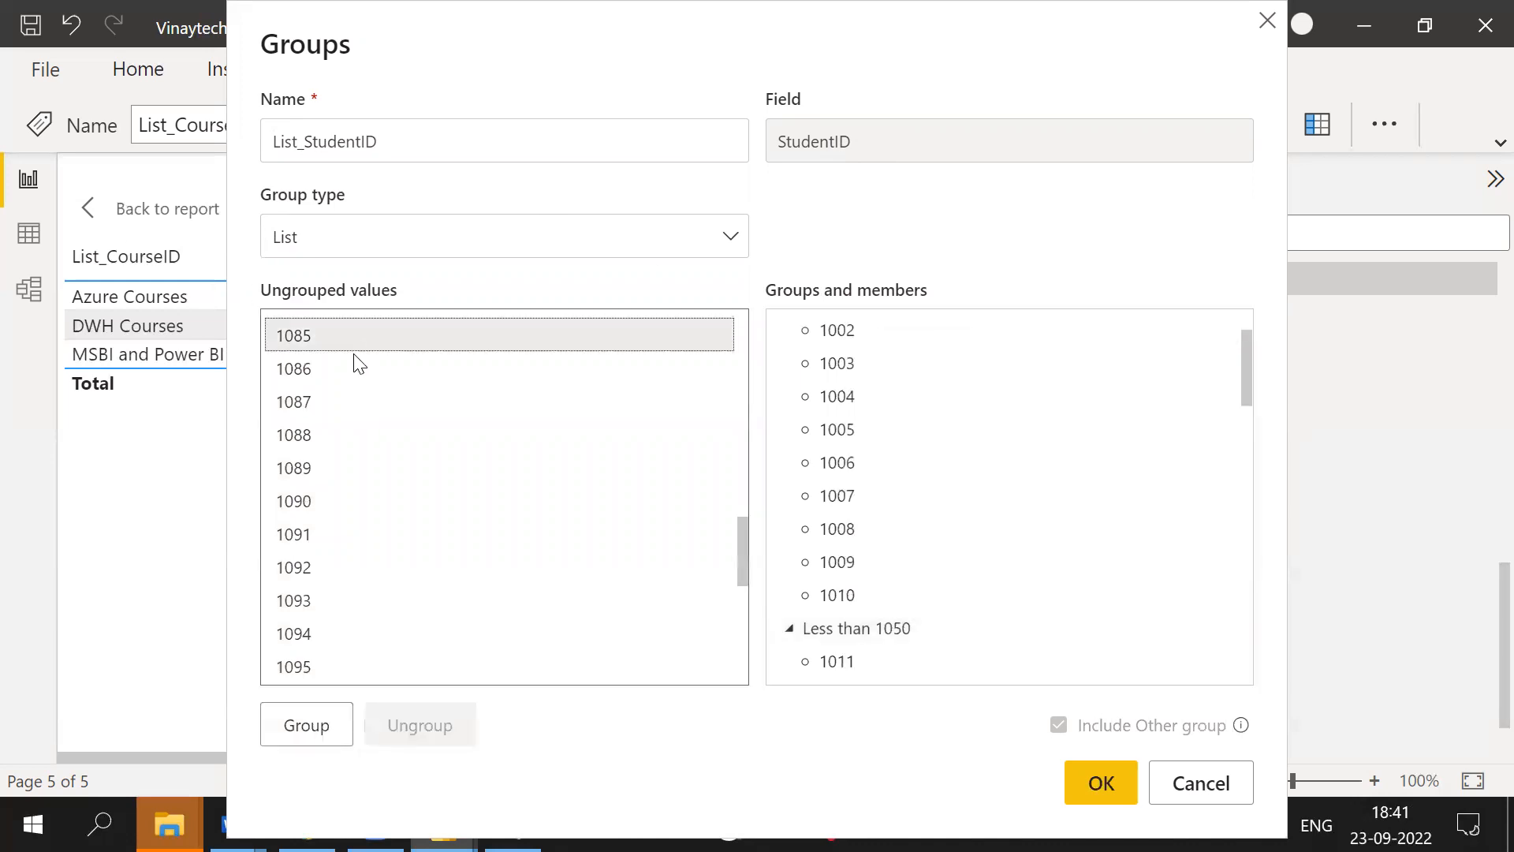
{"action": "left_click", "coordinate": [328, 667], "text": "shift"}
{"action": "left_click_drag", "start_coordinate": [741, 544], "coordinate": [742, 645]}
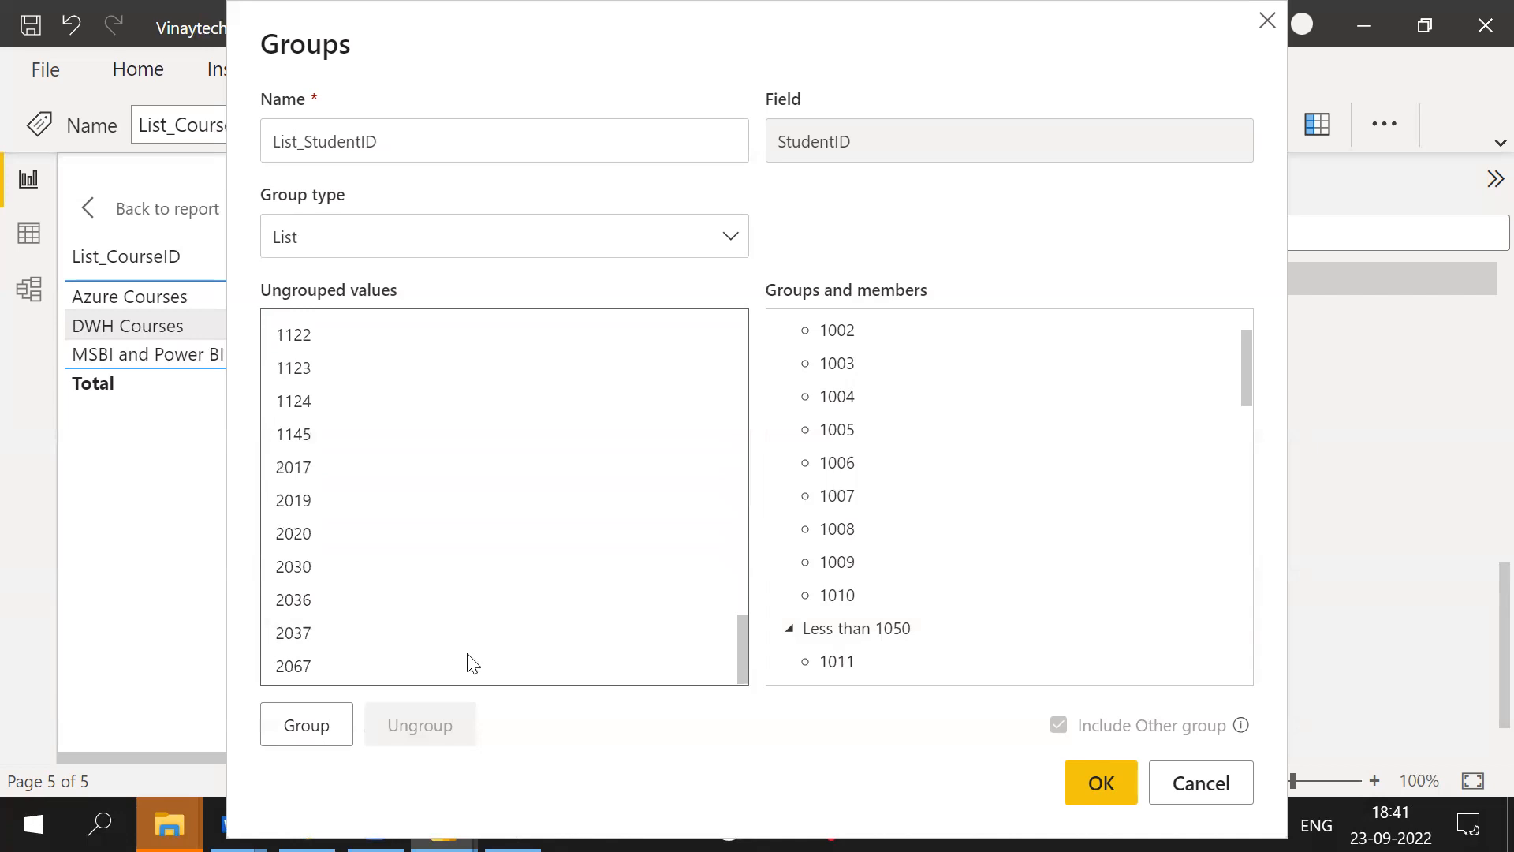
{"action": "left_click", "coordinate": [327, 729]}
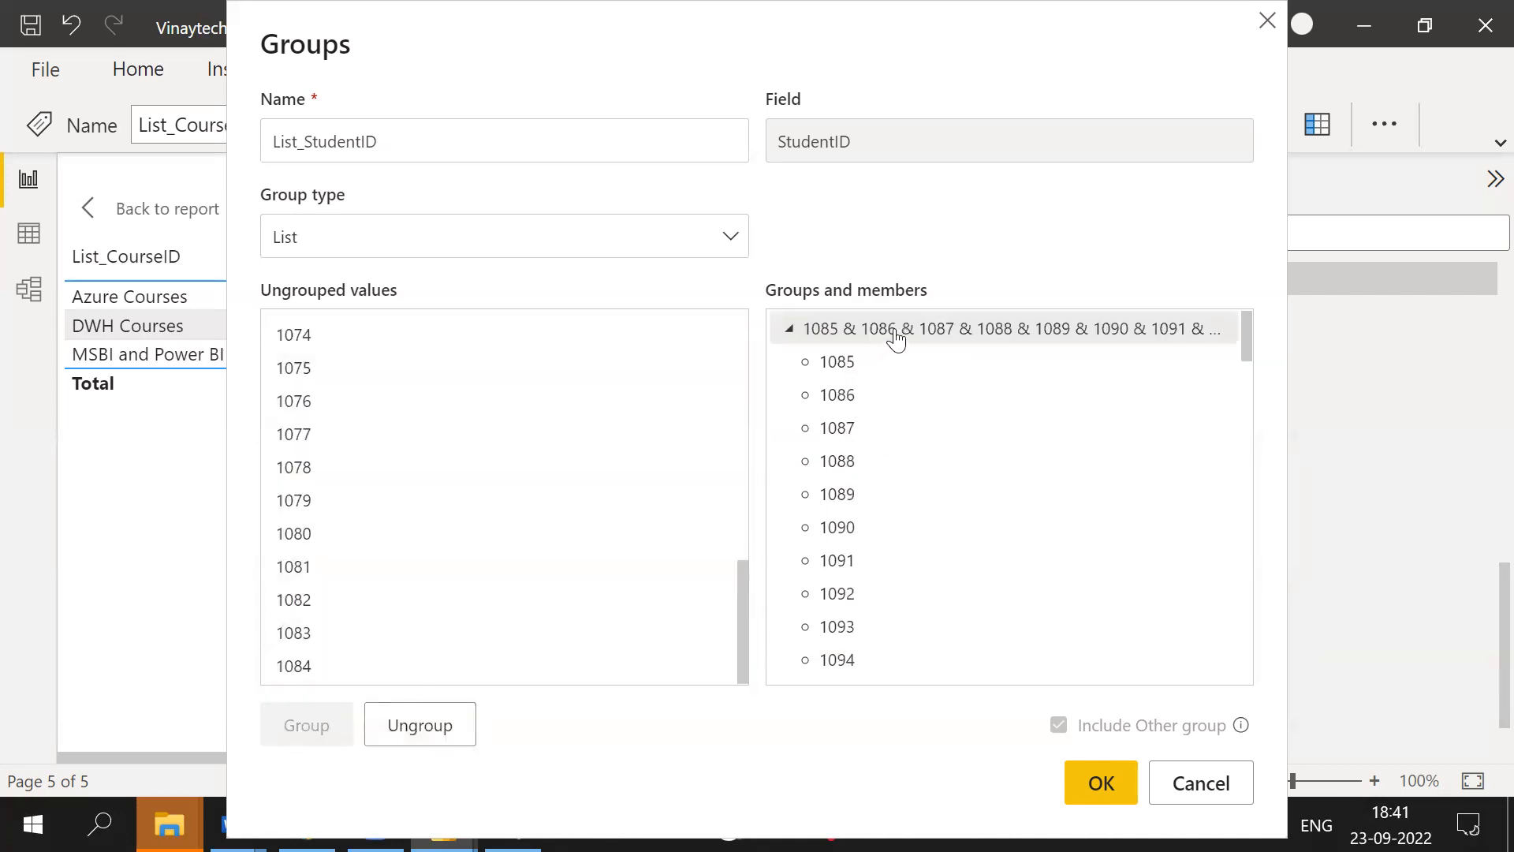
{"action": "double_click", "coordinate": [938, 326]}
{"action": "type", "text": "Less th"}
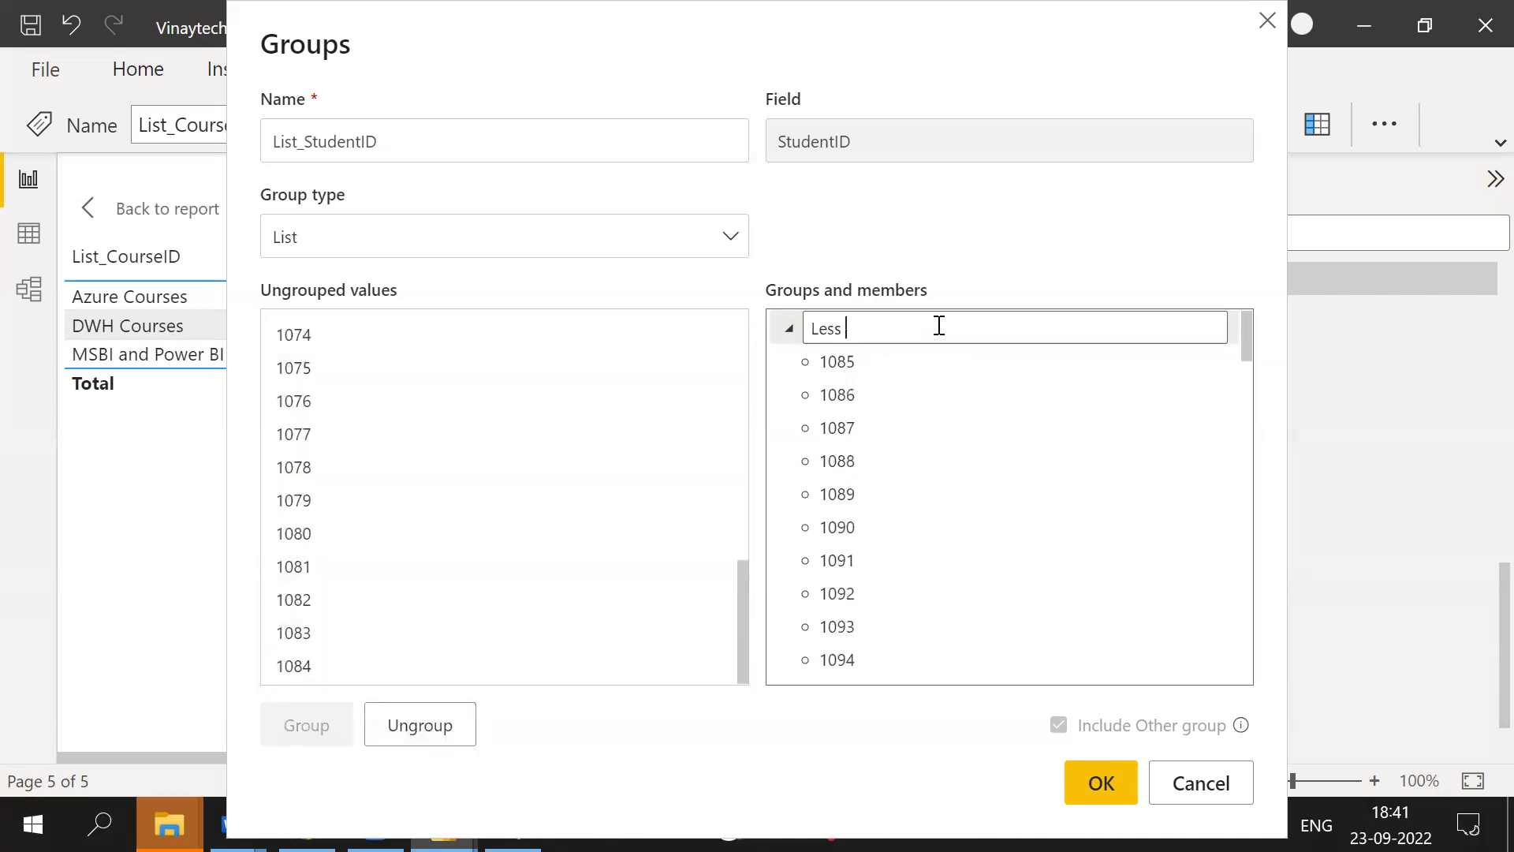
{"action": "type", "text": "an 3000"}
{"action": "left_click", "coordinate": [1123, 784]}
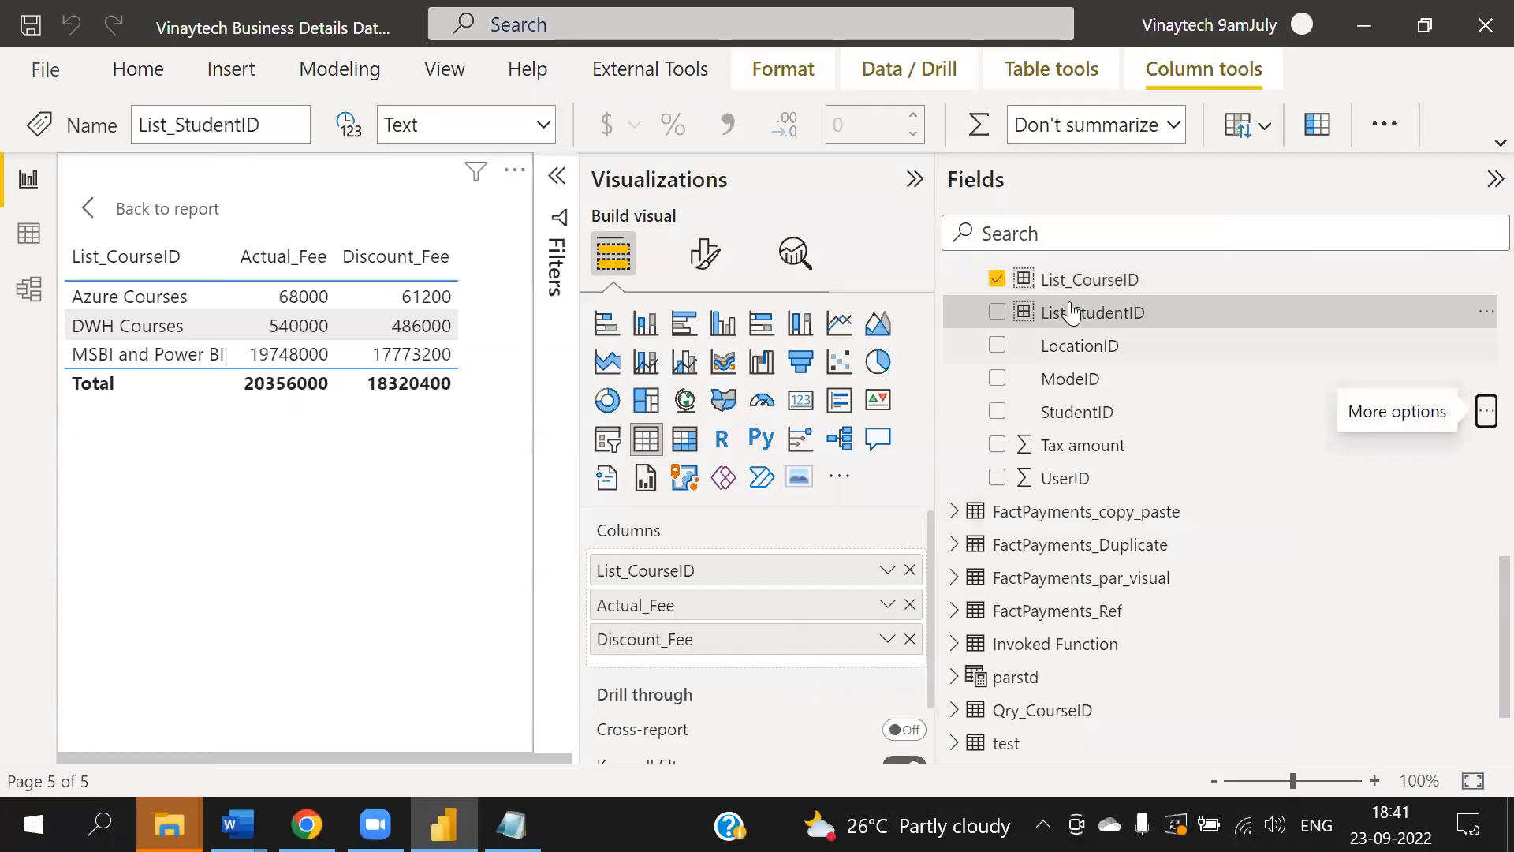
- Replace List_CourseID in the table's columns with the List_StudentID group field
{"action": "left_click", "coordinate": [911, 570]}
{"action": "left_click_drag", "start_coordinate": [1125, 325], "coordinate": [740, 556]}
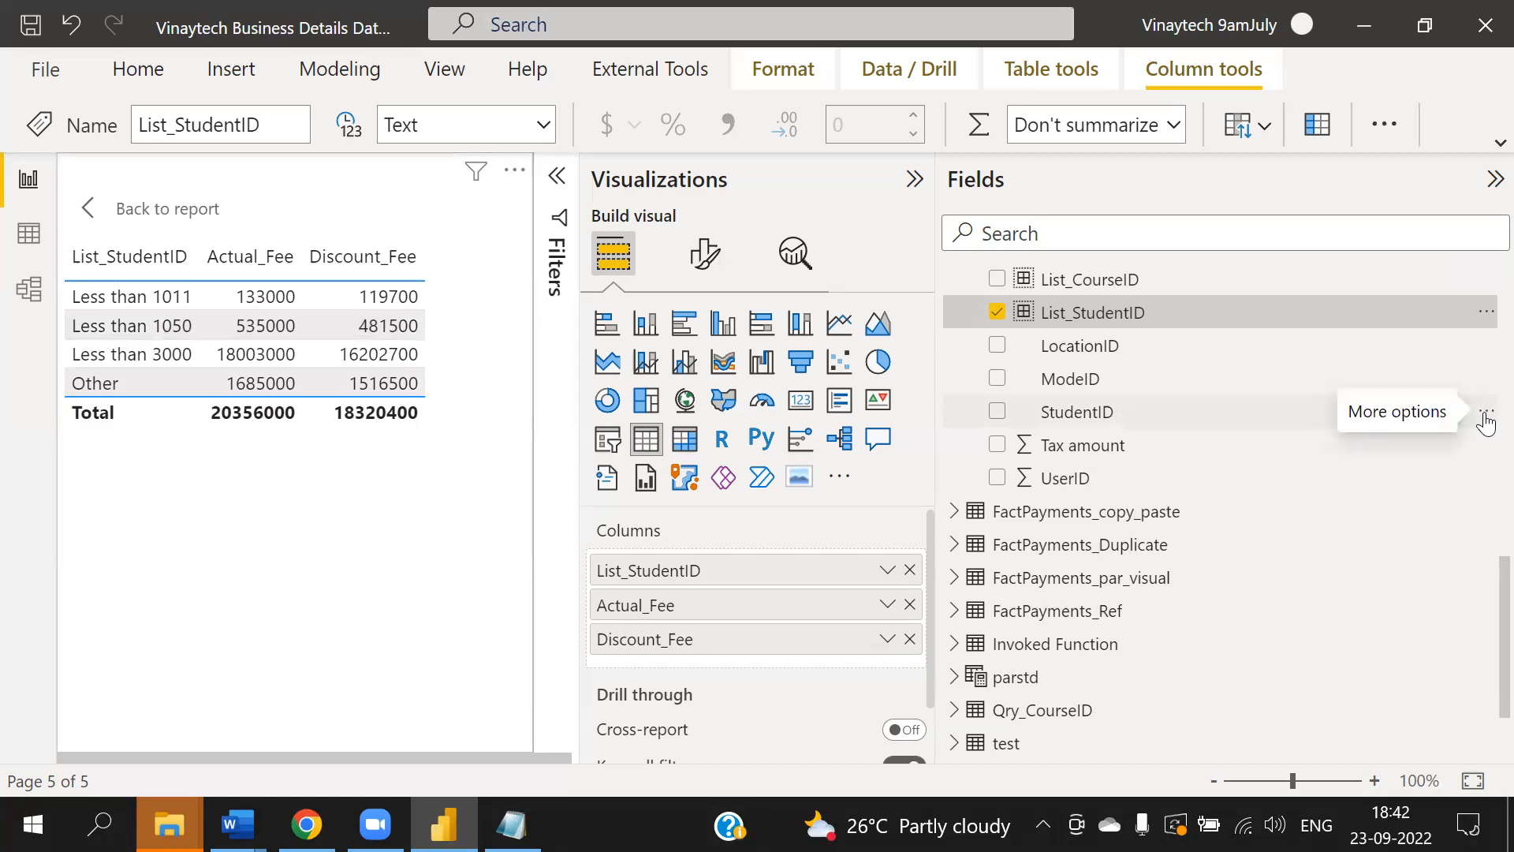
- Create a bin group on StudentID named Bin_Count_StudentID using Number of bins with a bin count of 5
{"action": "left_click", "coordinate": [1486, 418]}
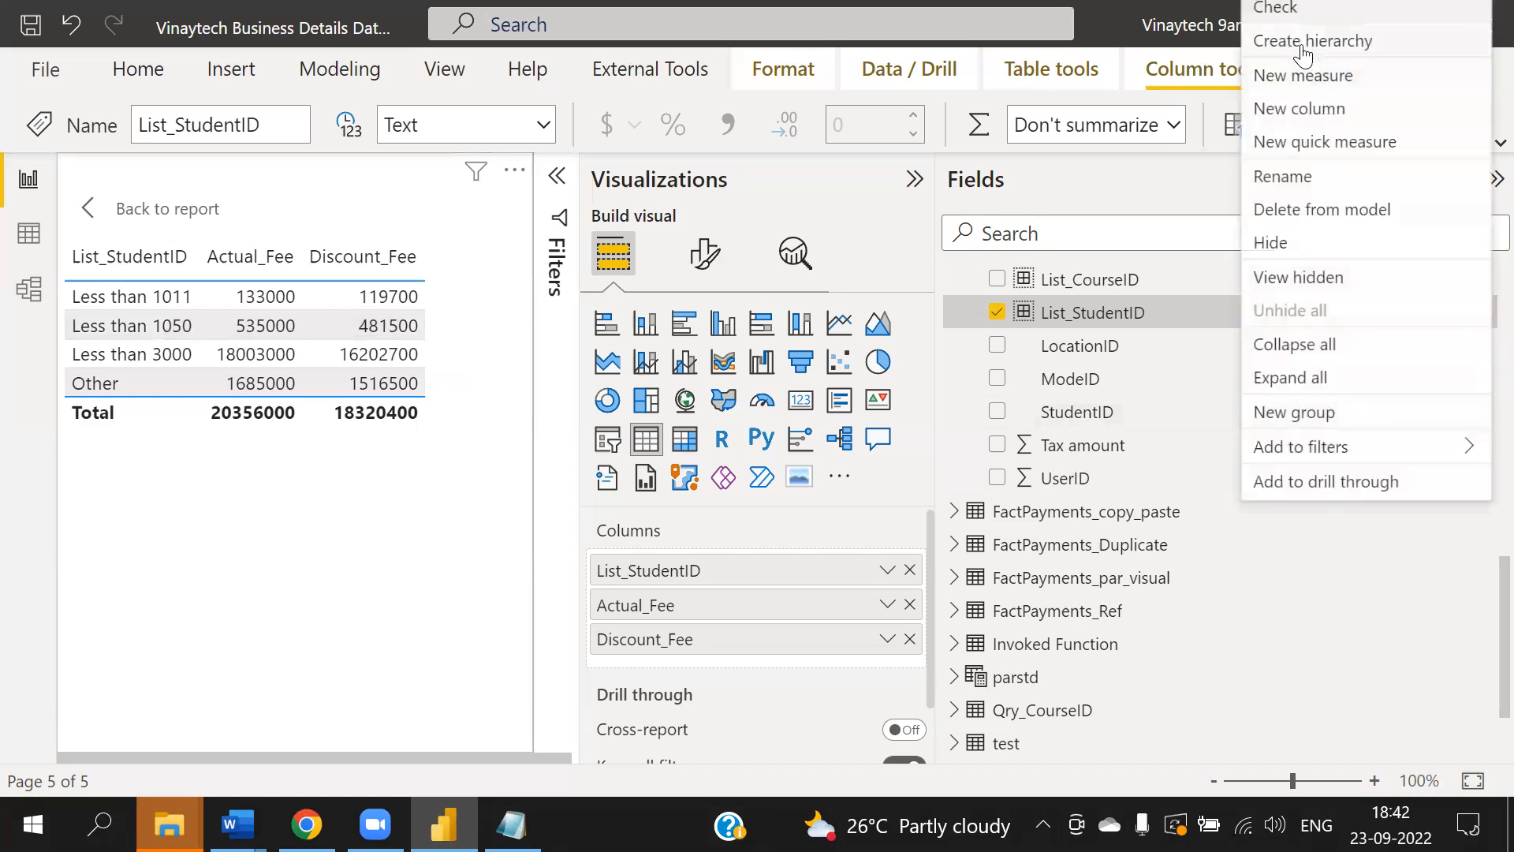
{"action": "left_click", "coordinate": [1311, 413]}
{"action": "left_click", "coordinate": [446, 147]}
{"action": "key", "text": "BackSpace"}
{"action": "key", "text": "BackSpace"}
{"action": "key", "text": "BackSpace"}
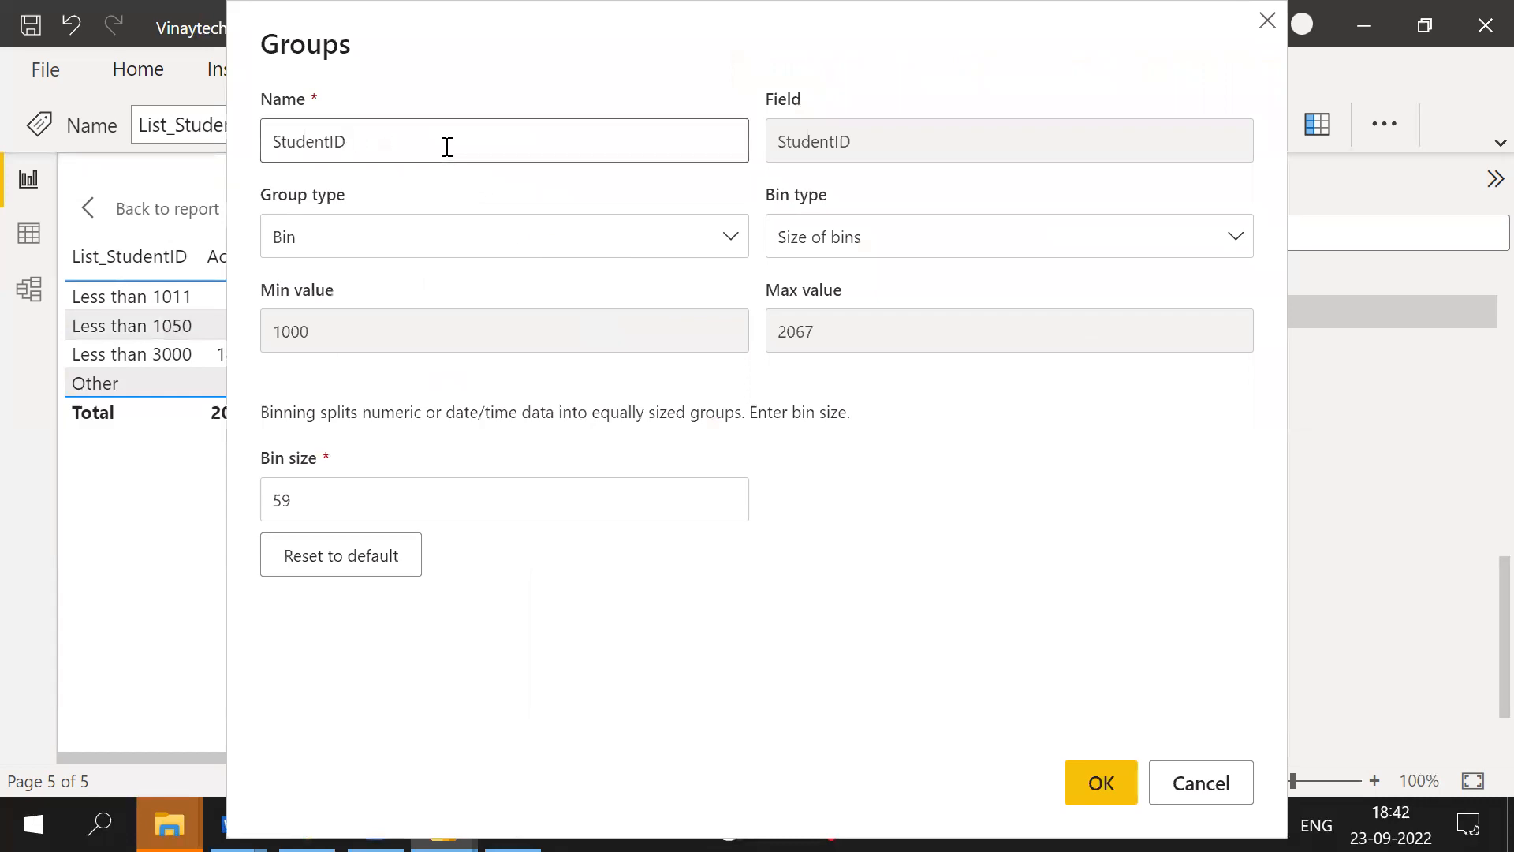
{"action": "type", "text": "Bin_Count_"}
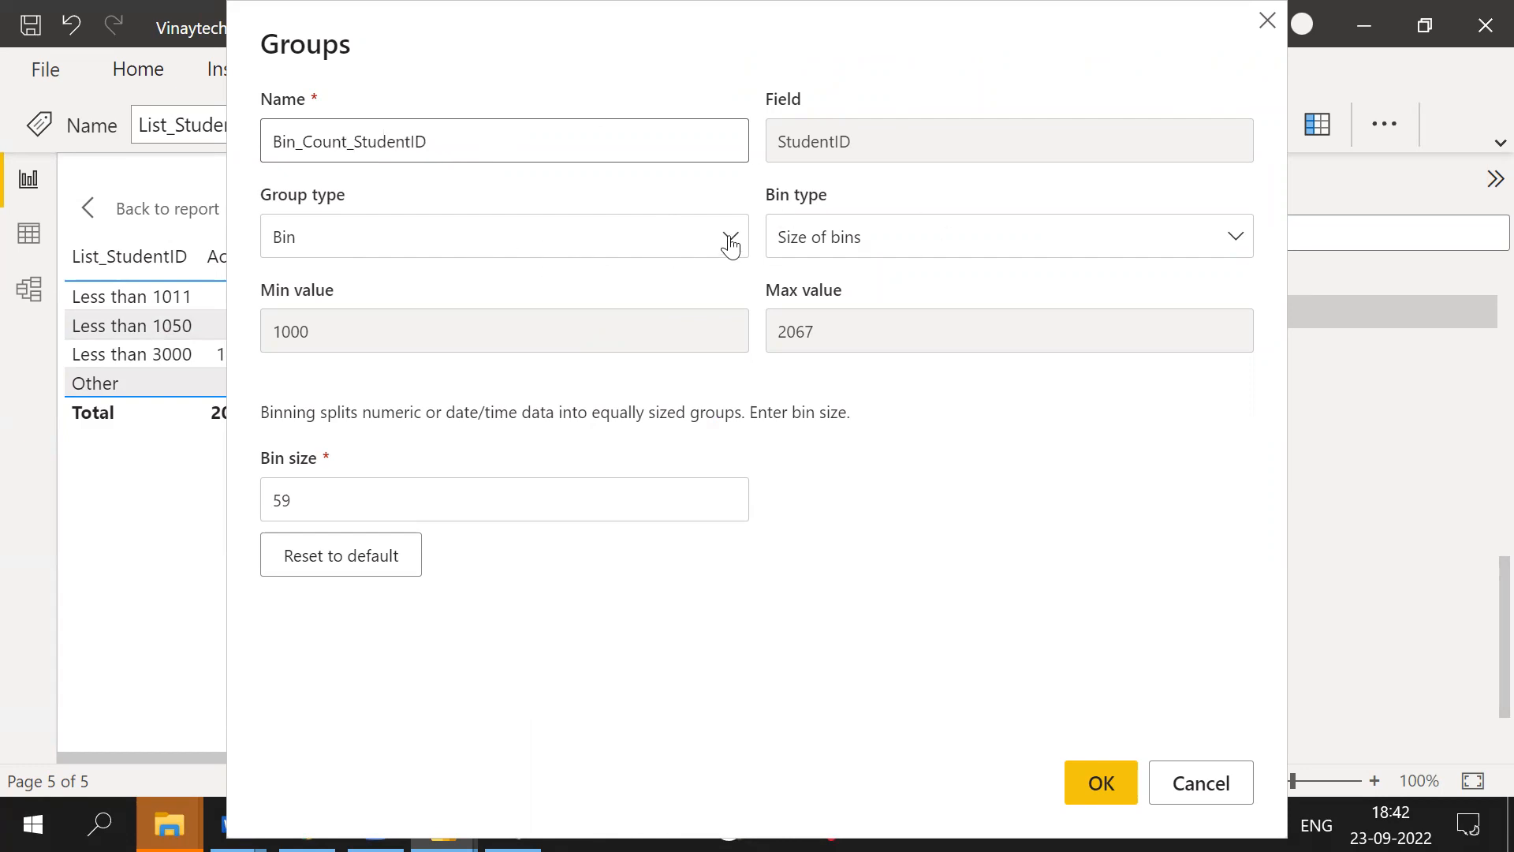
{"action": "left_click", "coordinate": [939, 237]}
{"action": "left_click", "coordinate": [813, 327]}
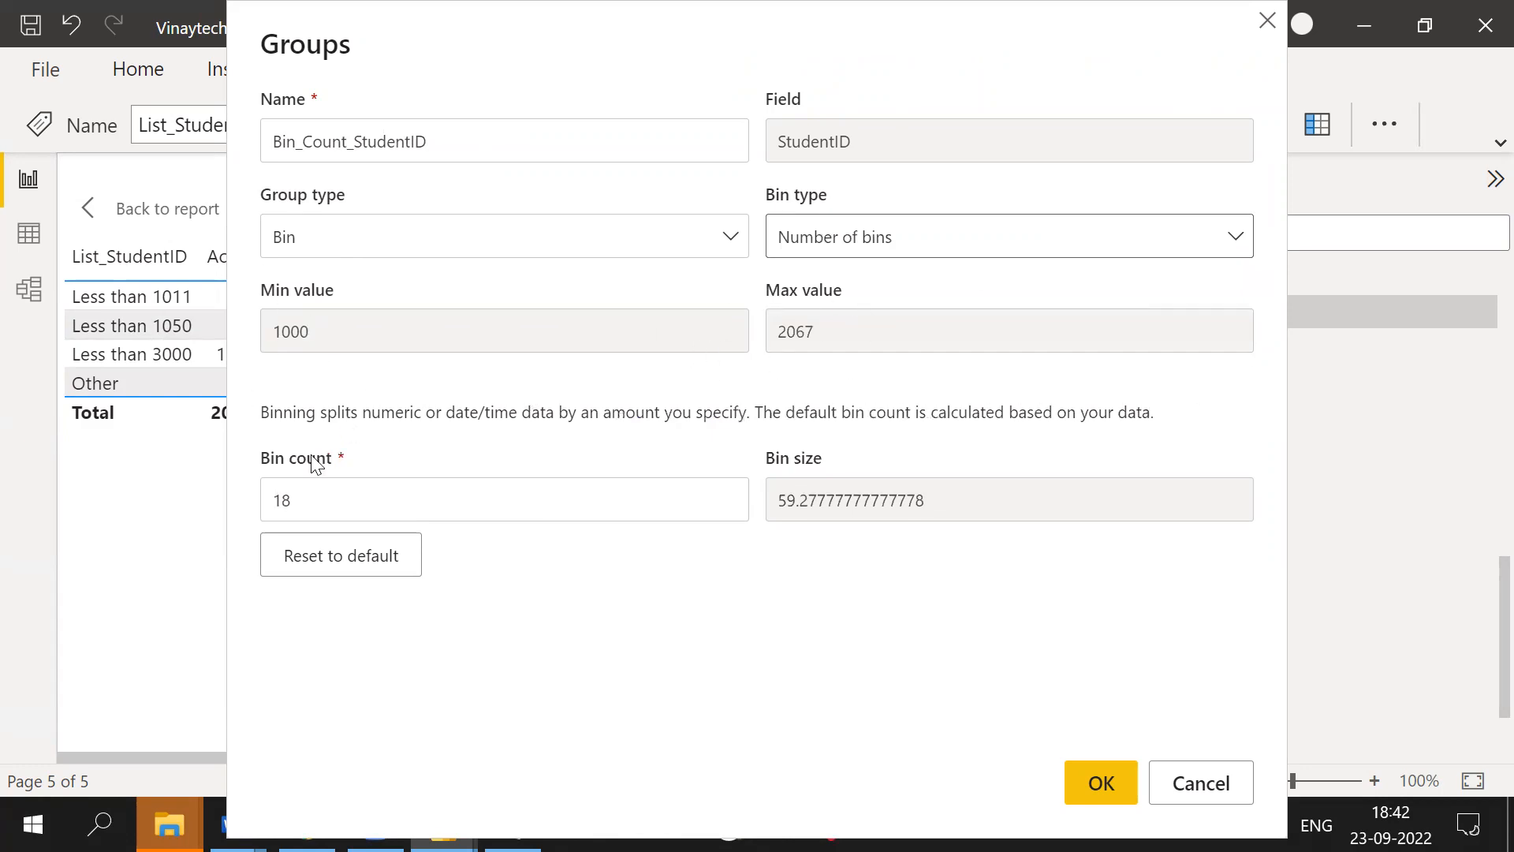
{"action": "left_click", "coordinate": [359, 503]}
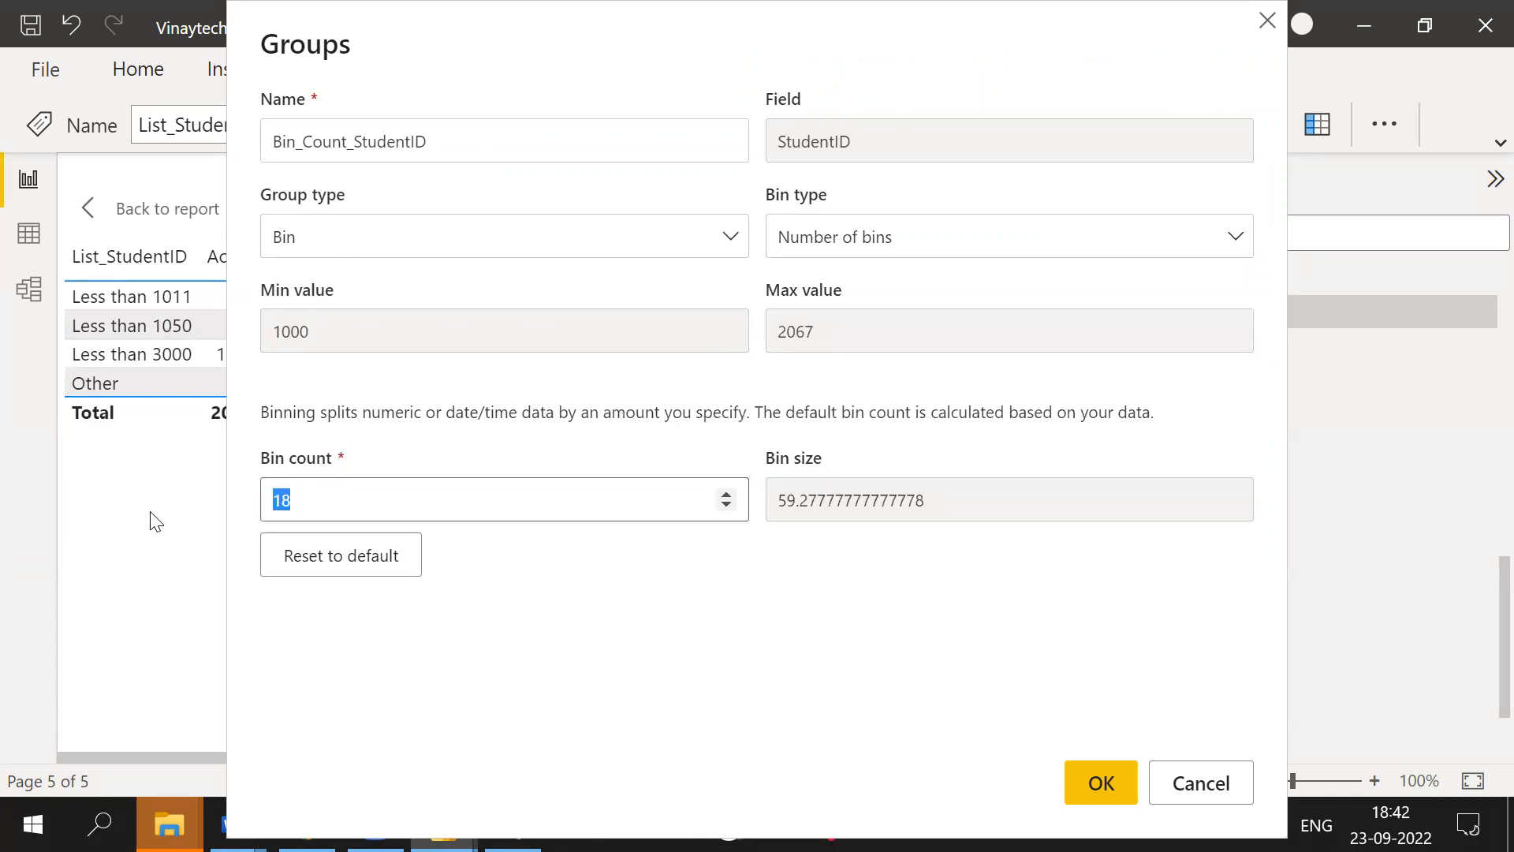
{"action": "type", "text": "5"}
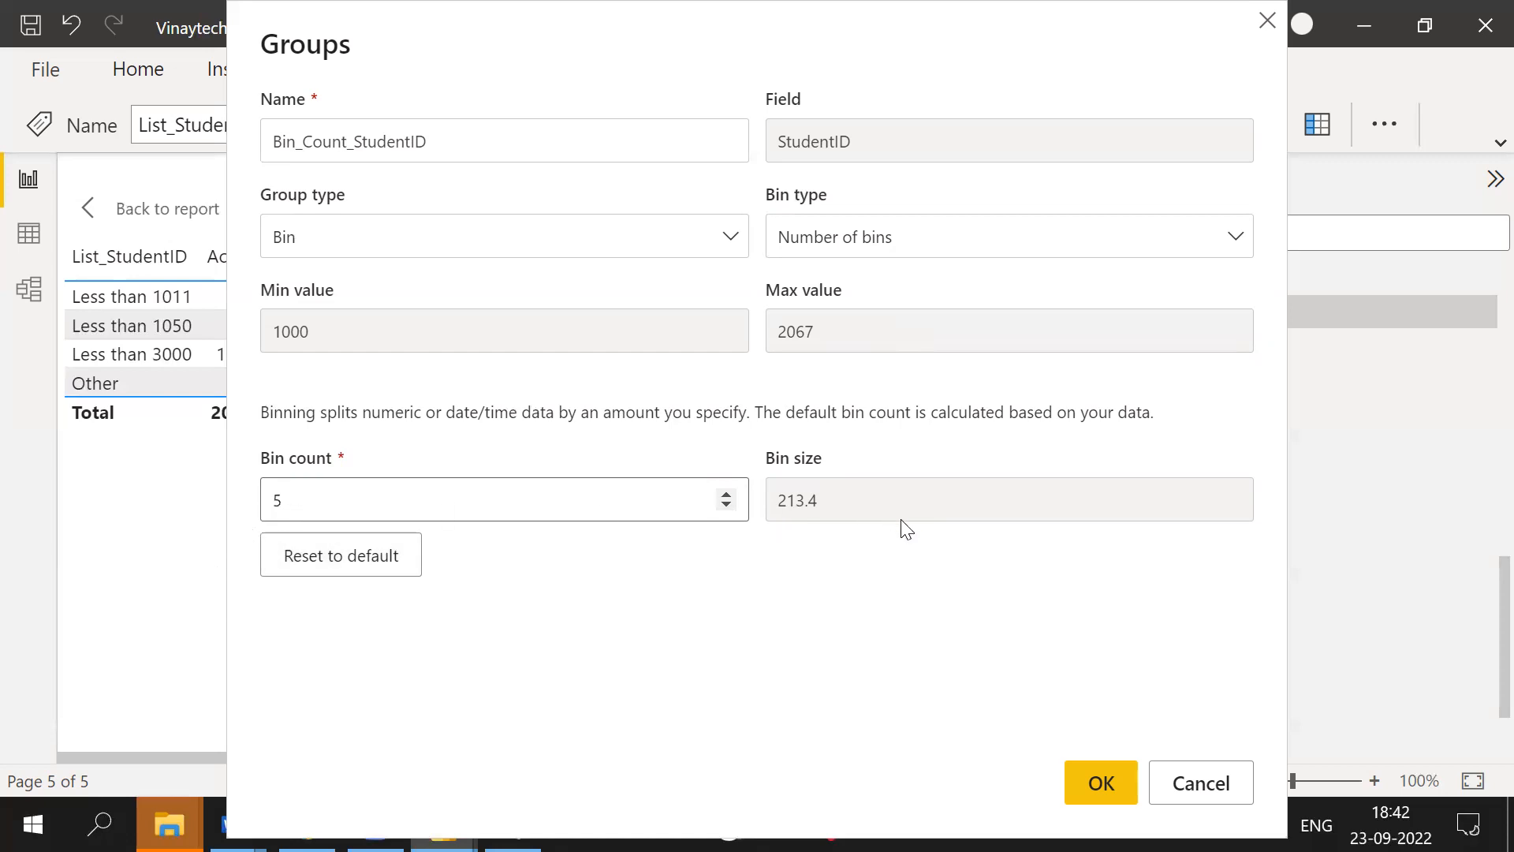
{"action": "left_click", "coordinate": [1093, 783]}
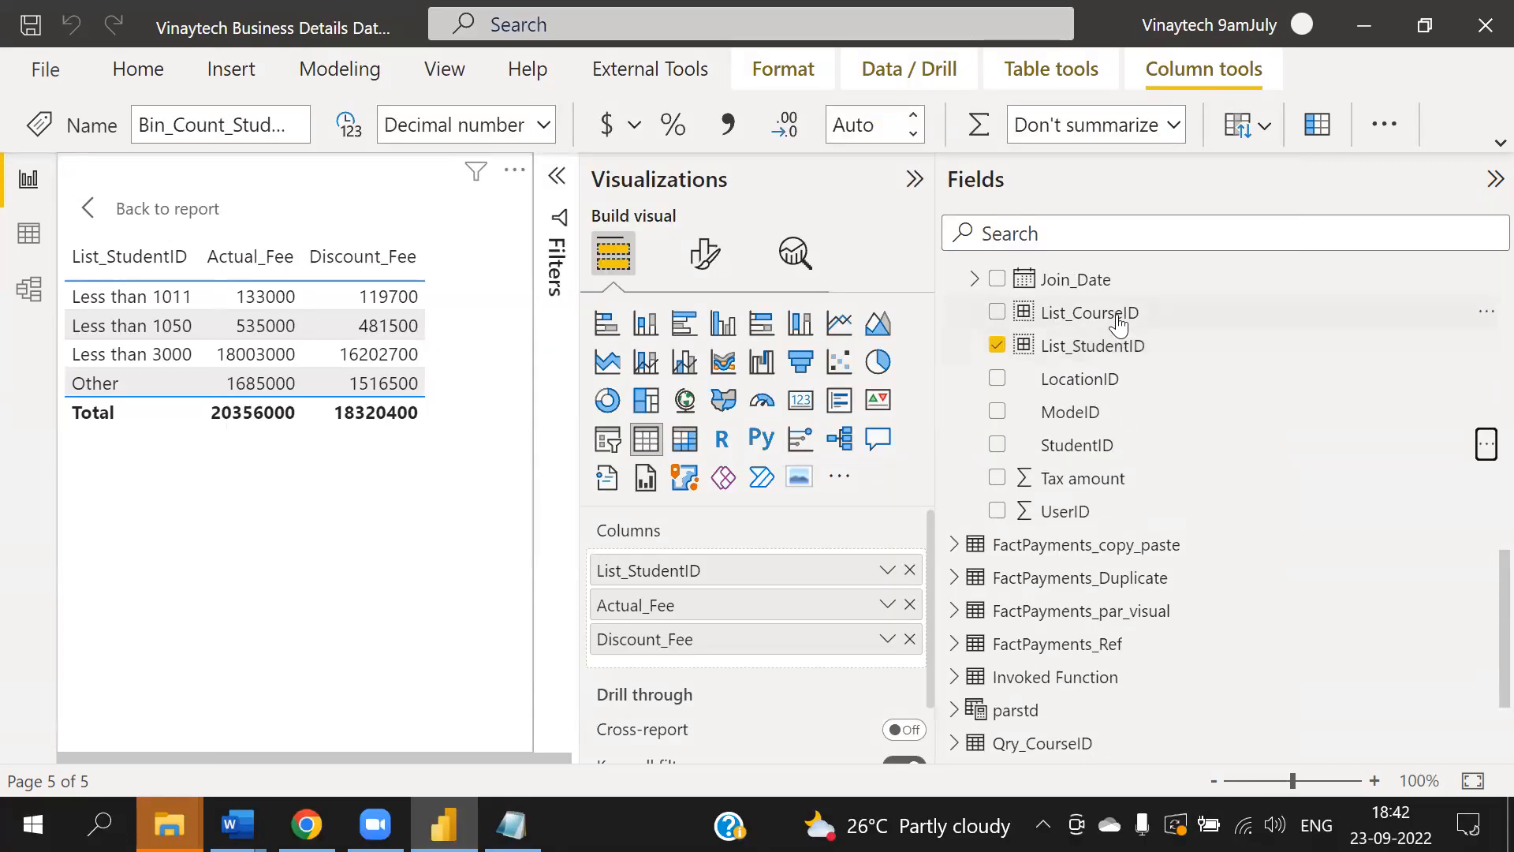
- Replace List_StudentID in the table's columns with the Bin_Count_StudentID field
{"action": "scroll", "coordinate": [1187, 438], "scroll_direction": "up", "scroll_amount": 5}
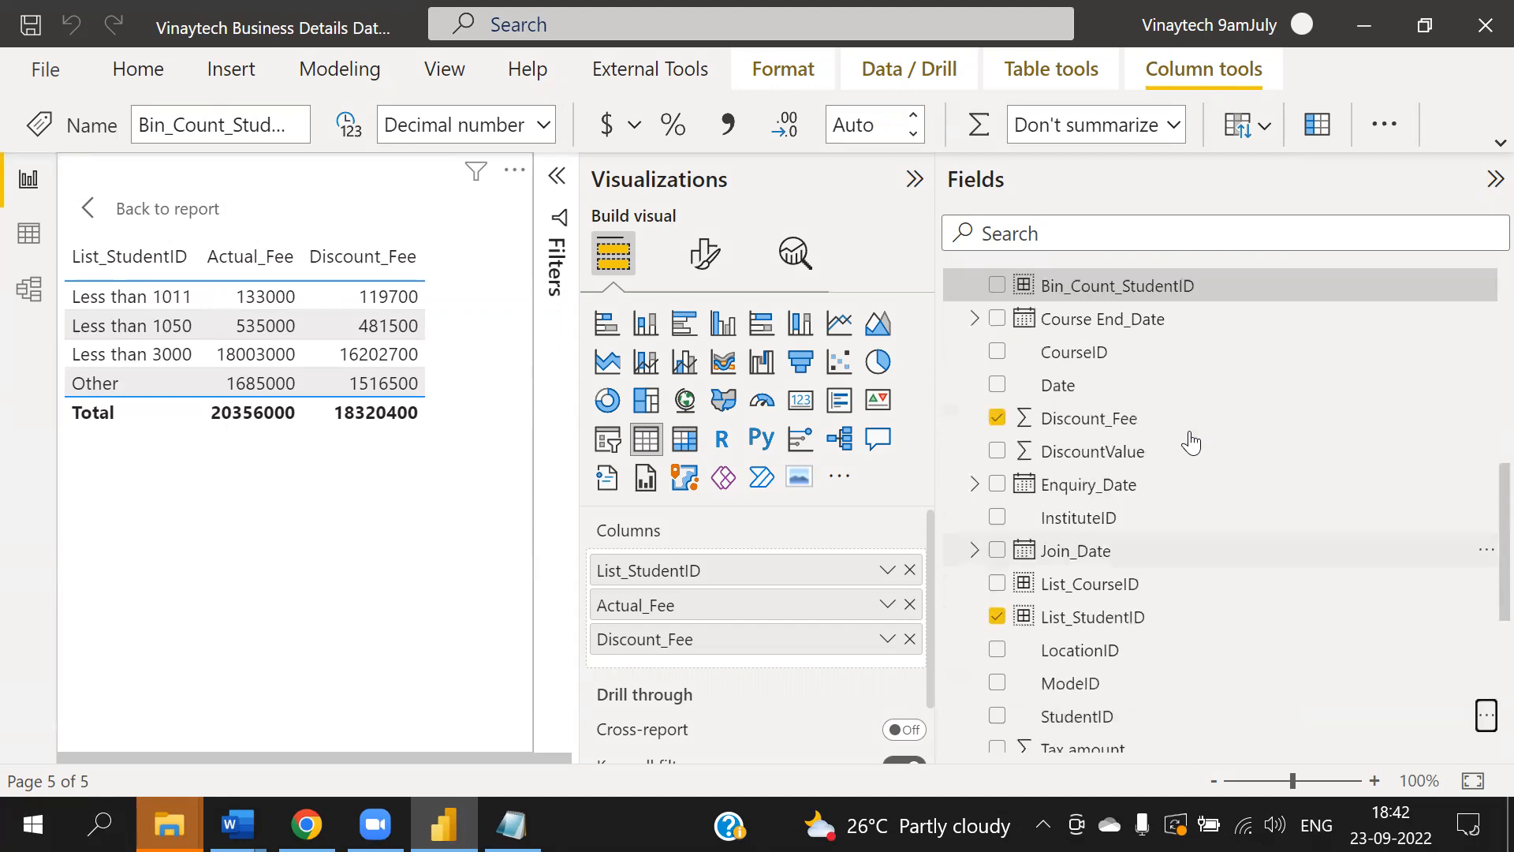
{"action": "left_click", "coordinate": [911, 570]}
{"action": "left_click_drag", "start_coordinate": [1099, 382], "coordinate": [725, 556]}
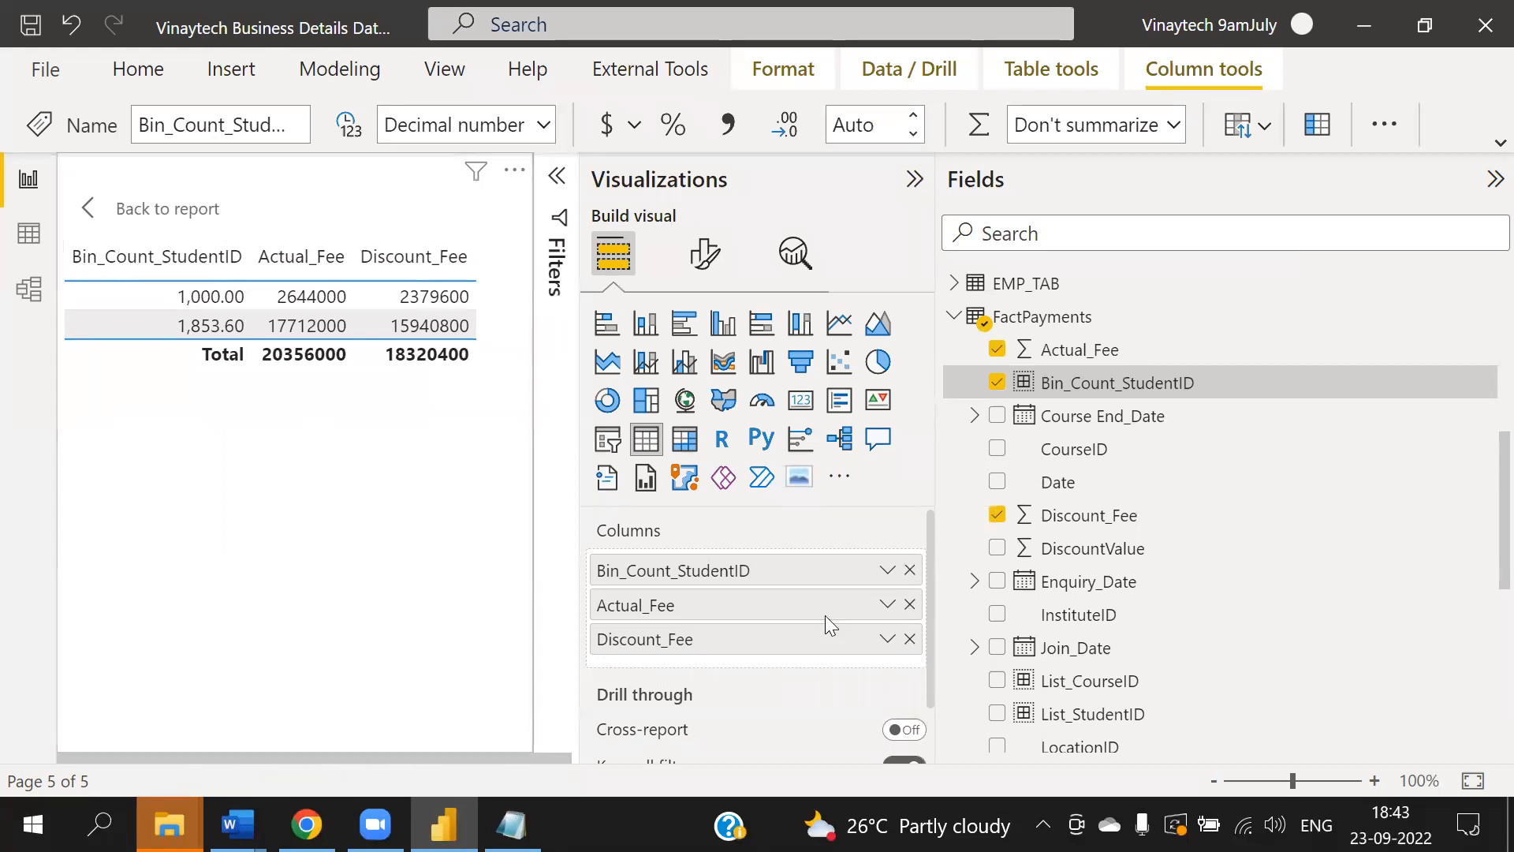
- Open the Bin_Count_StudentID bin group's settings to review them, then close the dialog
{"action": "left_click", "coordinate": [886, 570]}
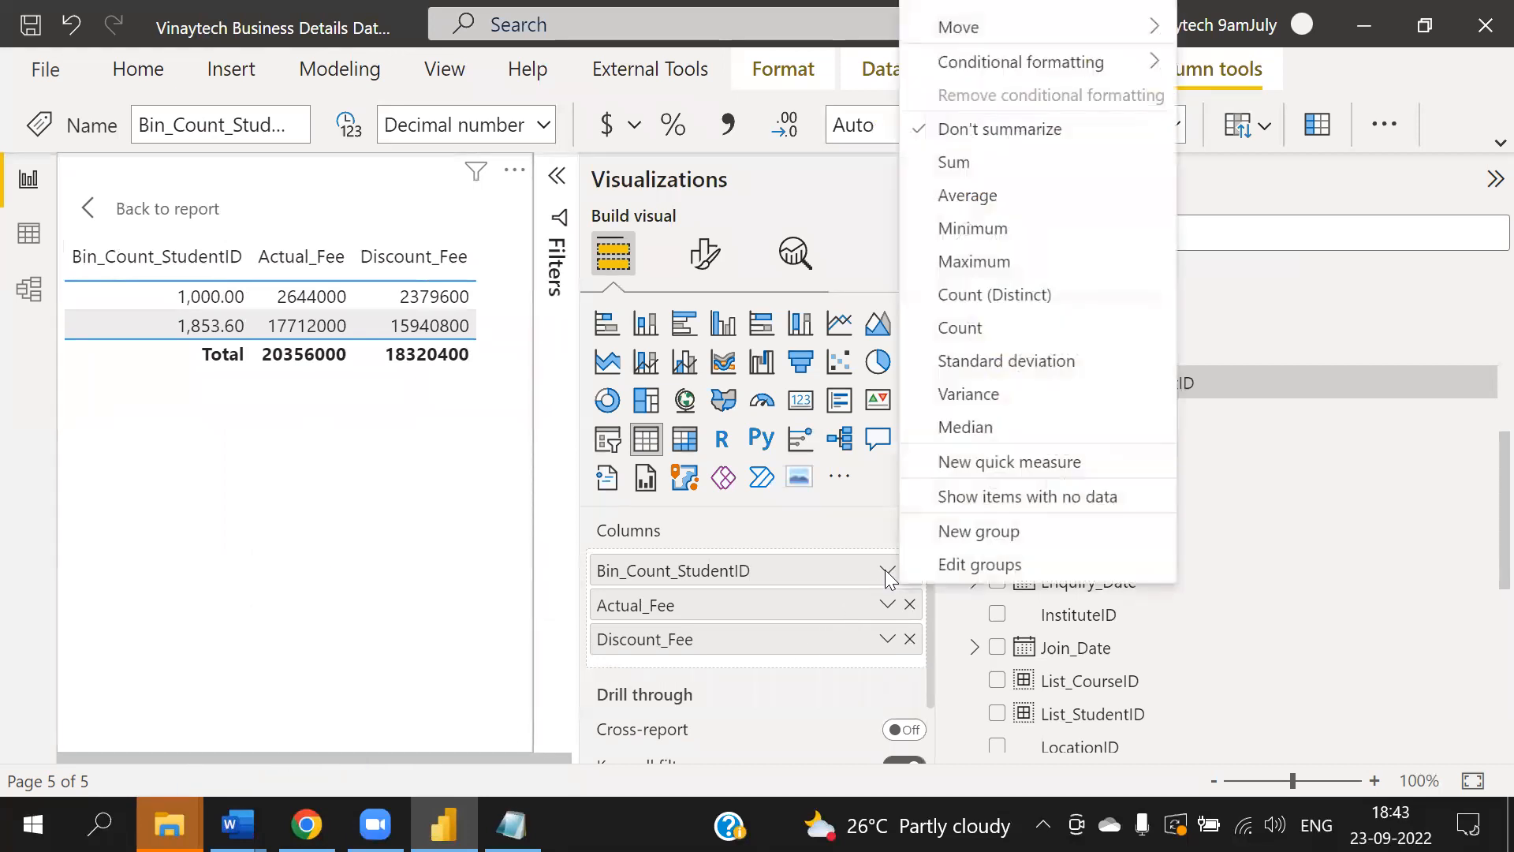
{"action": "left_click", "coordinate": [229, 530]}
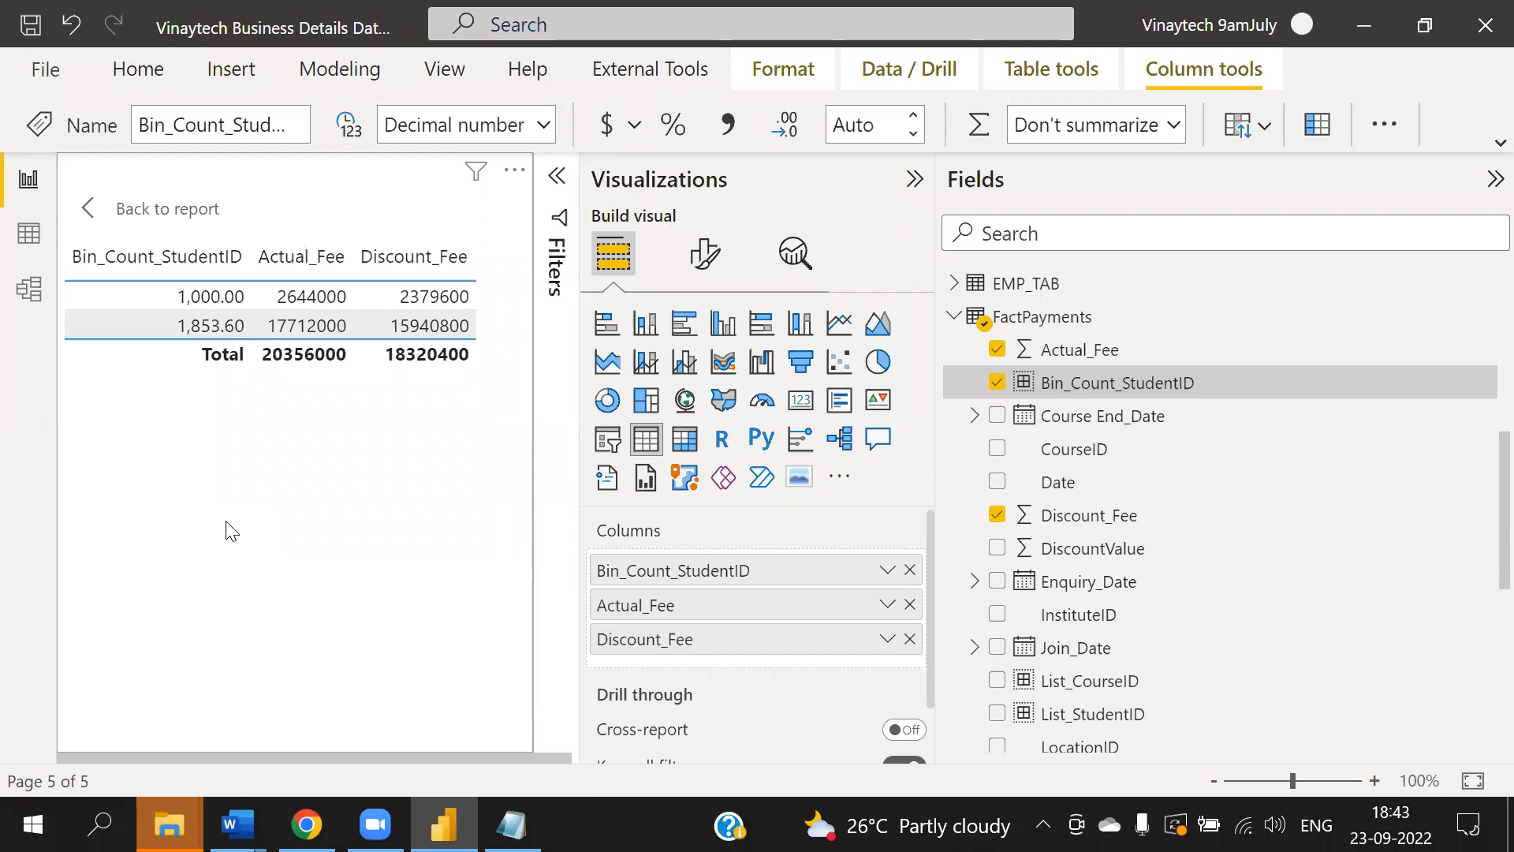
{"action": "left_click", "coordinate": [1486, 386]}
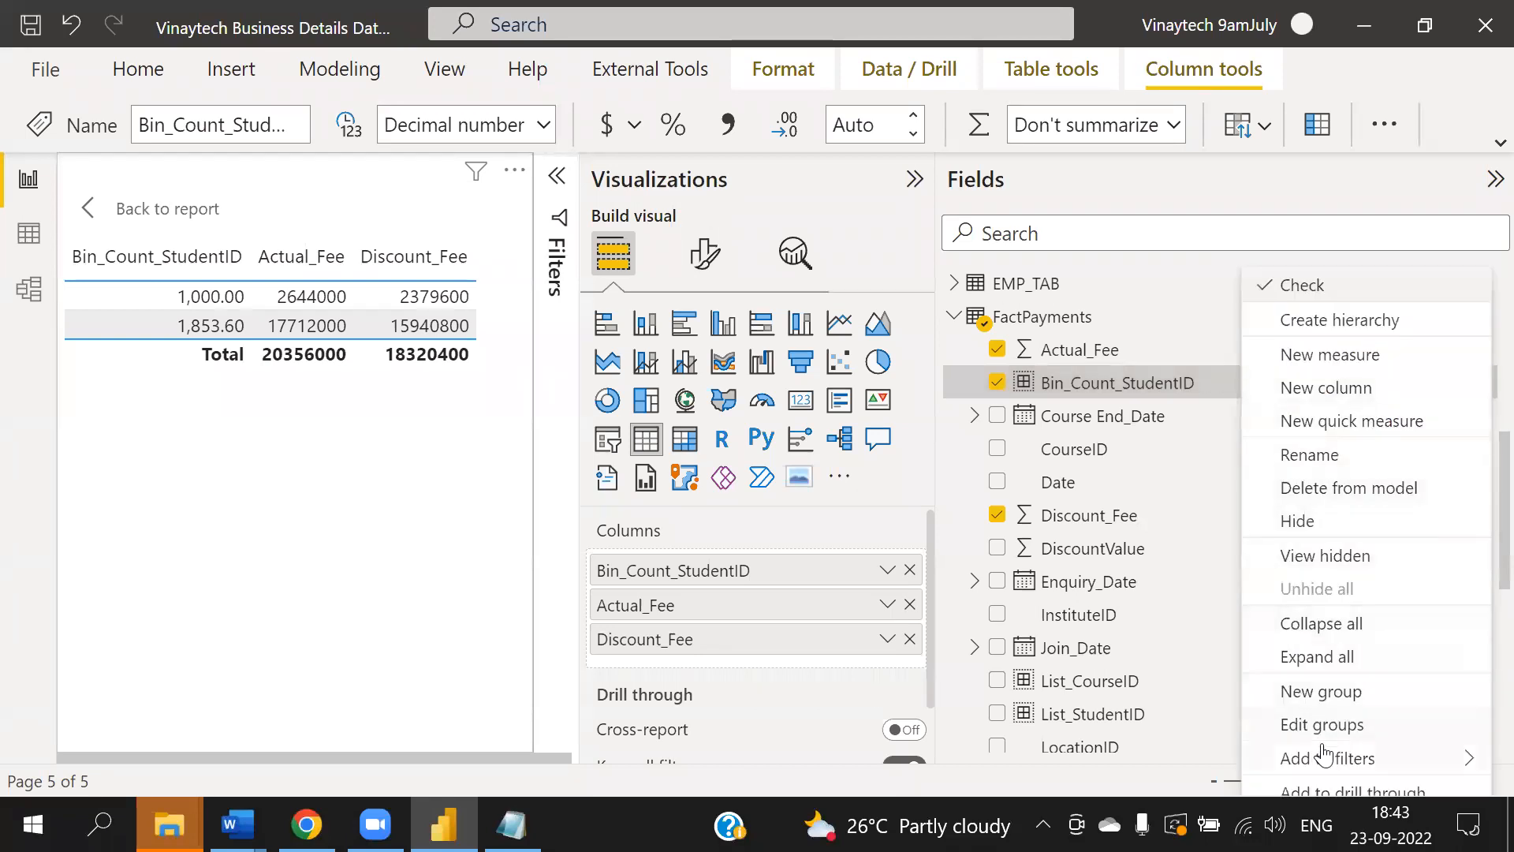
{"action": "left_click", "coordinate": [1344, 722]}
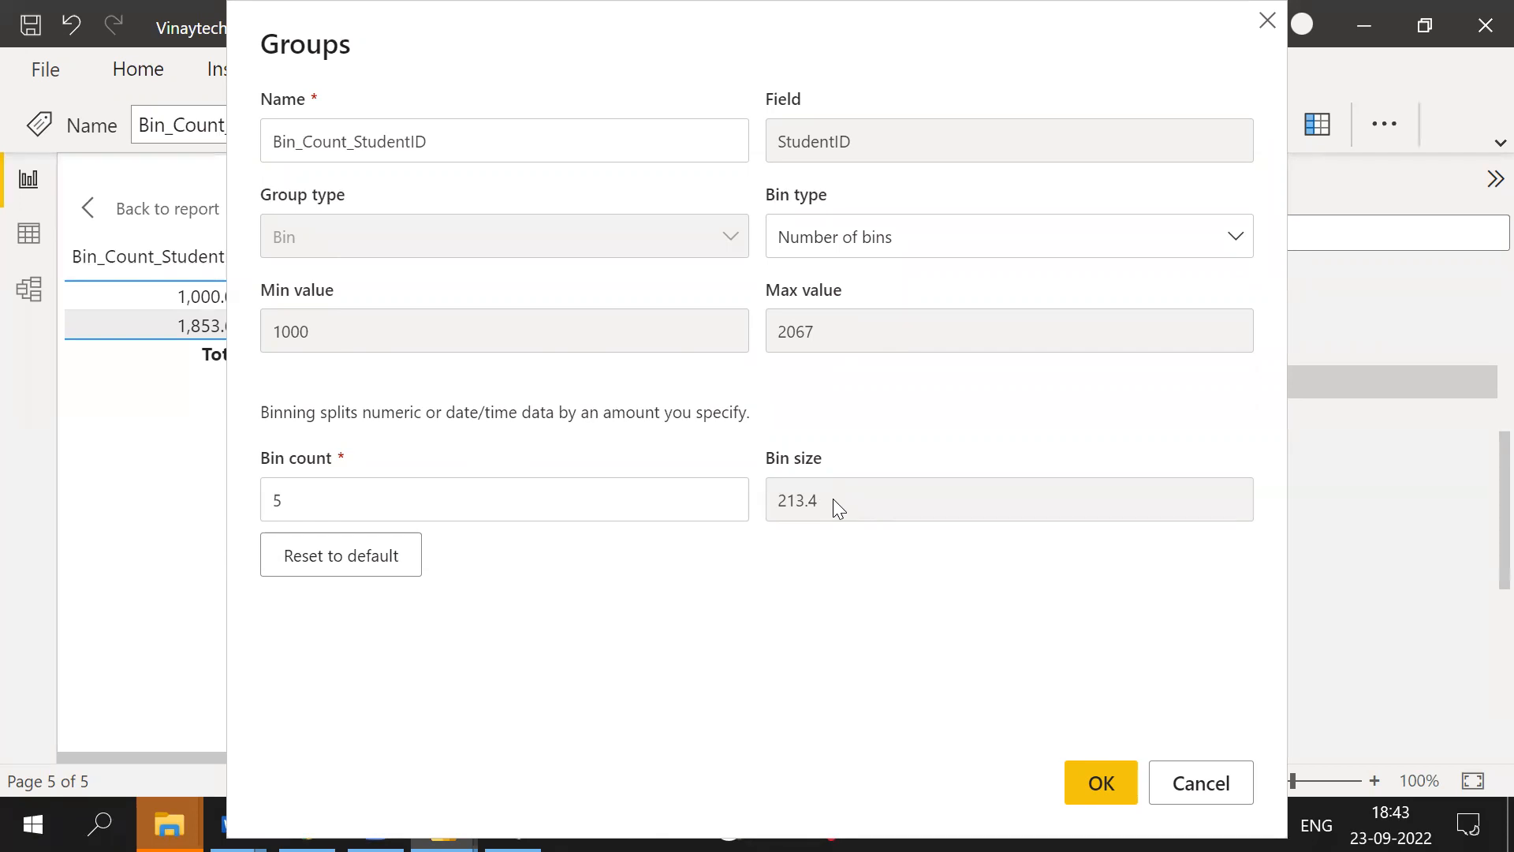
{"action": "left_click", "coordinate": [872, 246]}
{"action": "left_click", "coordinate": [874, 247]}
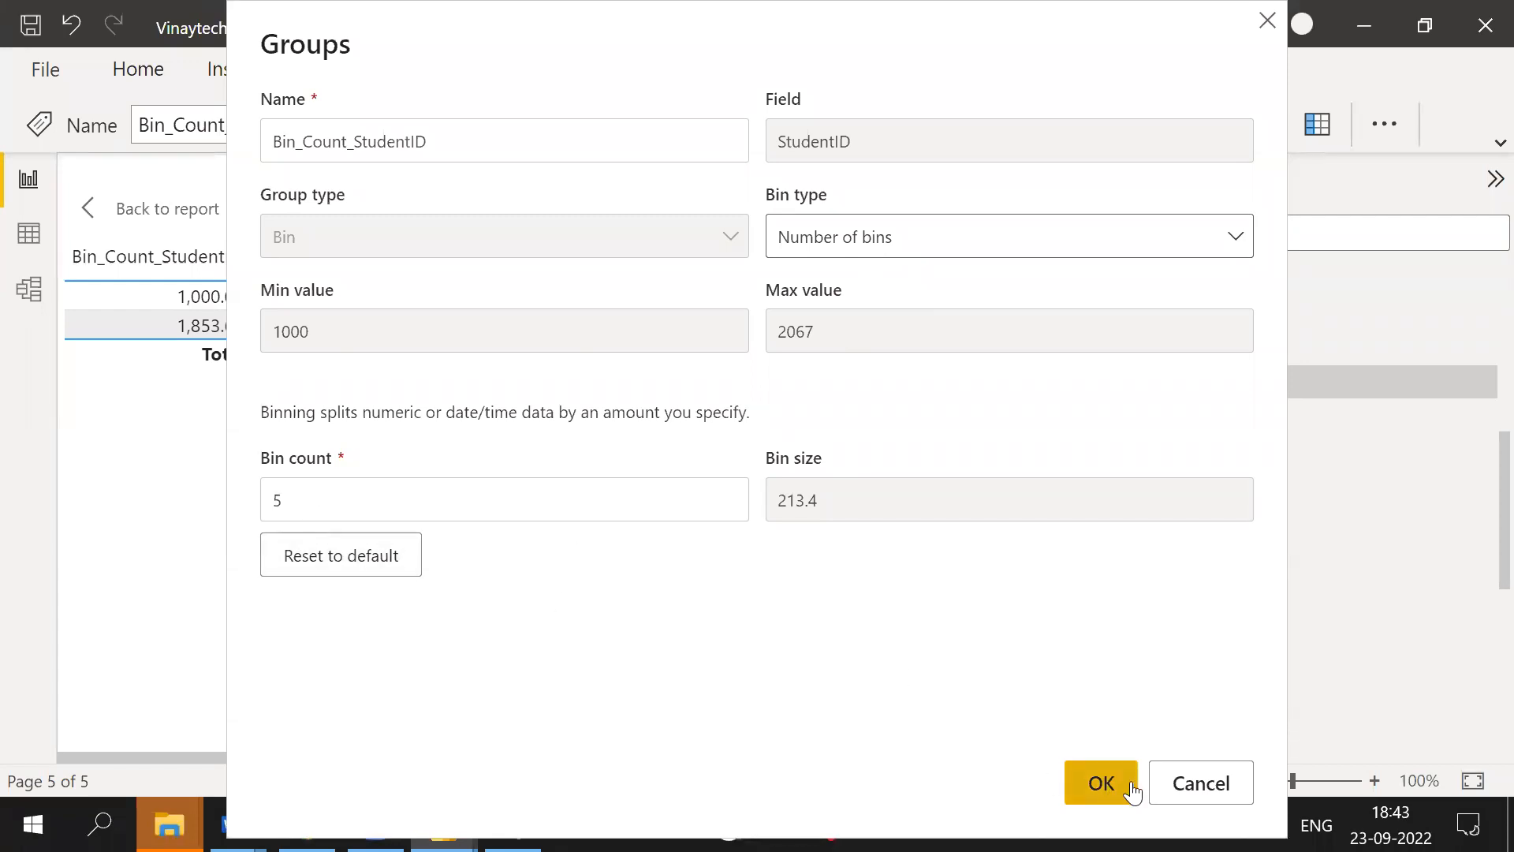
{"action": "left_click", "coordinate": [1101, 785]}
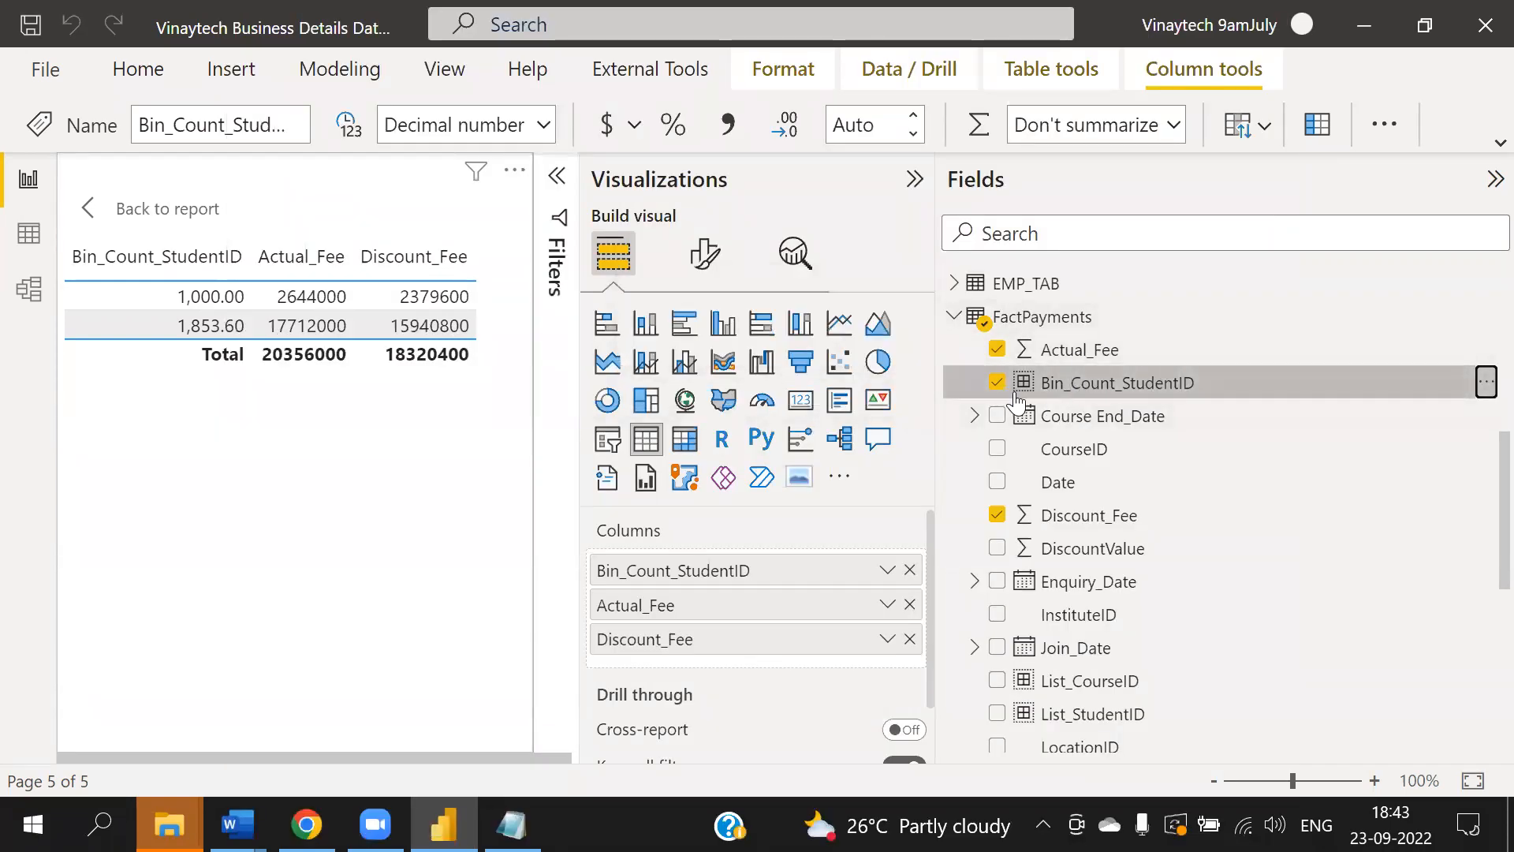
- Remove and re-add Bin_Count_StudentID in the table's columns, and widen the report canvas by resizing the panes
{"action": "left_click", "coordinate": [910, 570]}
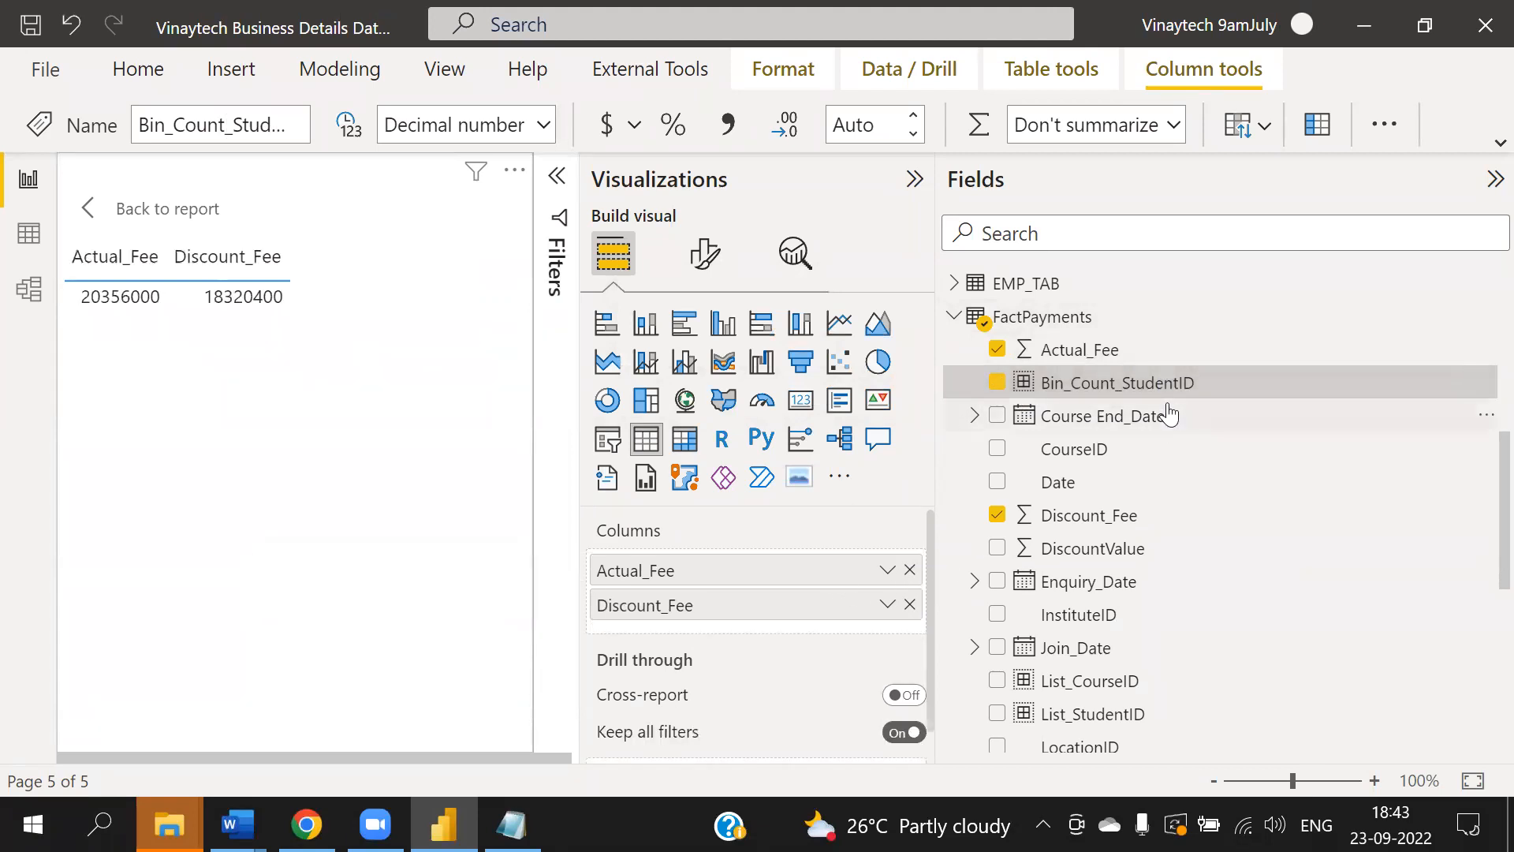
{"action": "left_click_drag", "start_coordinate": [1141, 399], "coordinate": [778, 564]}
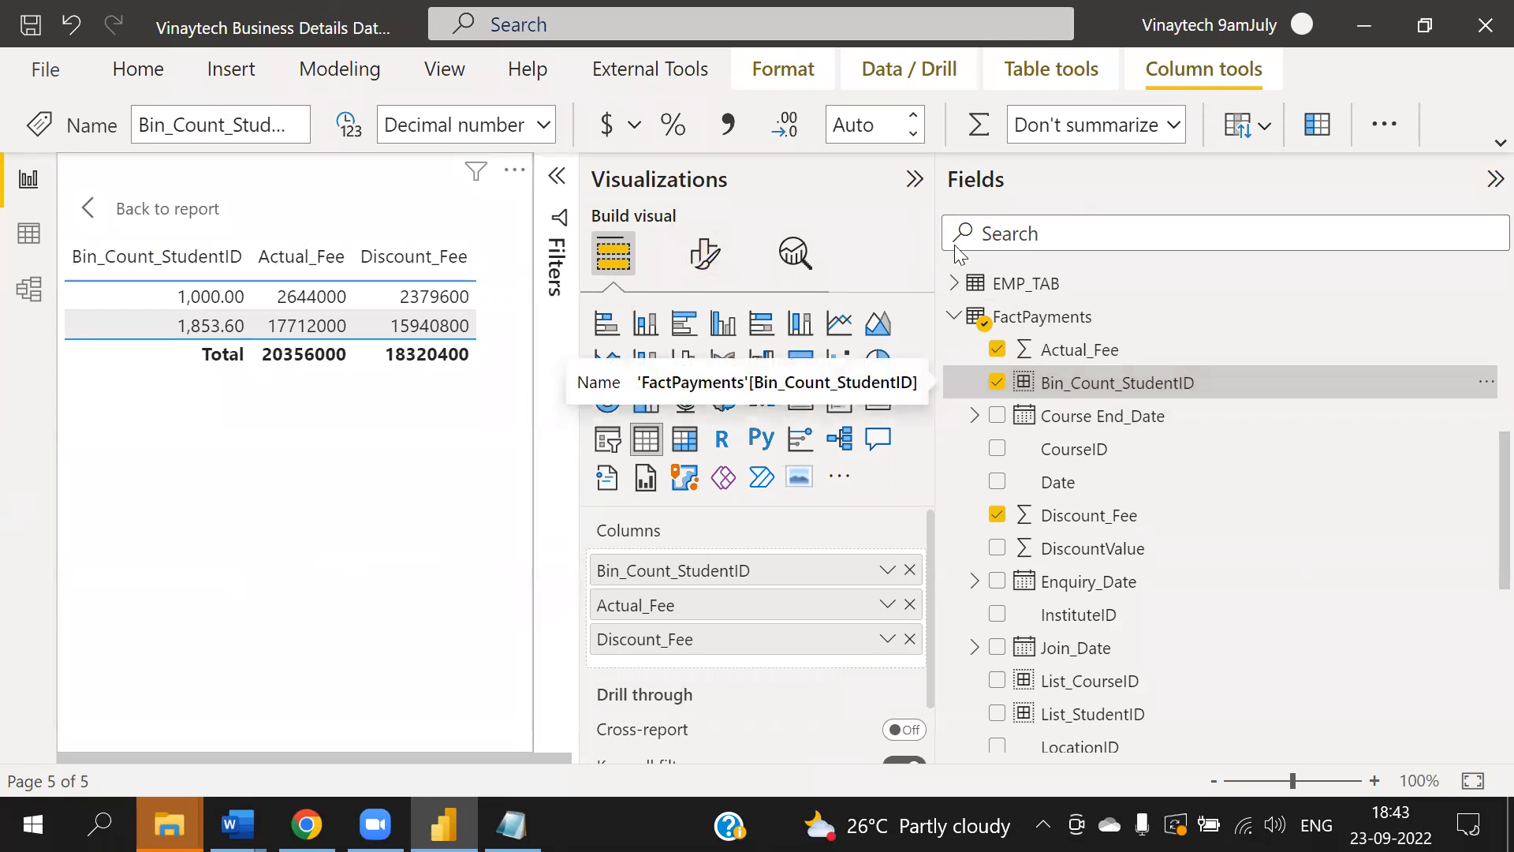
{"action": "left_click_drag", "start_coordinate": [938, 291], "coordinate": [1269, 291]}
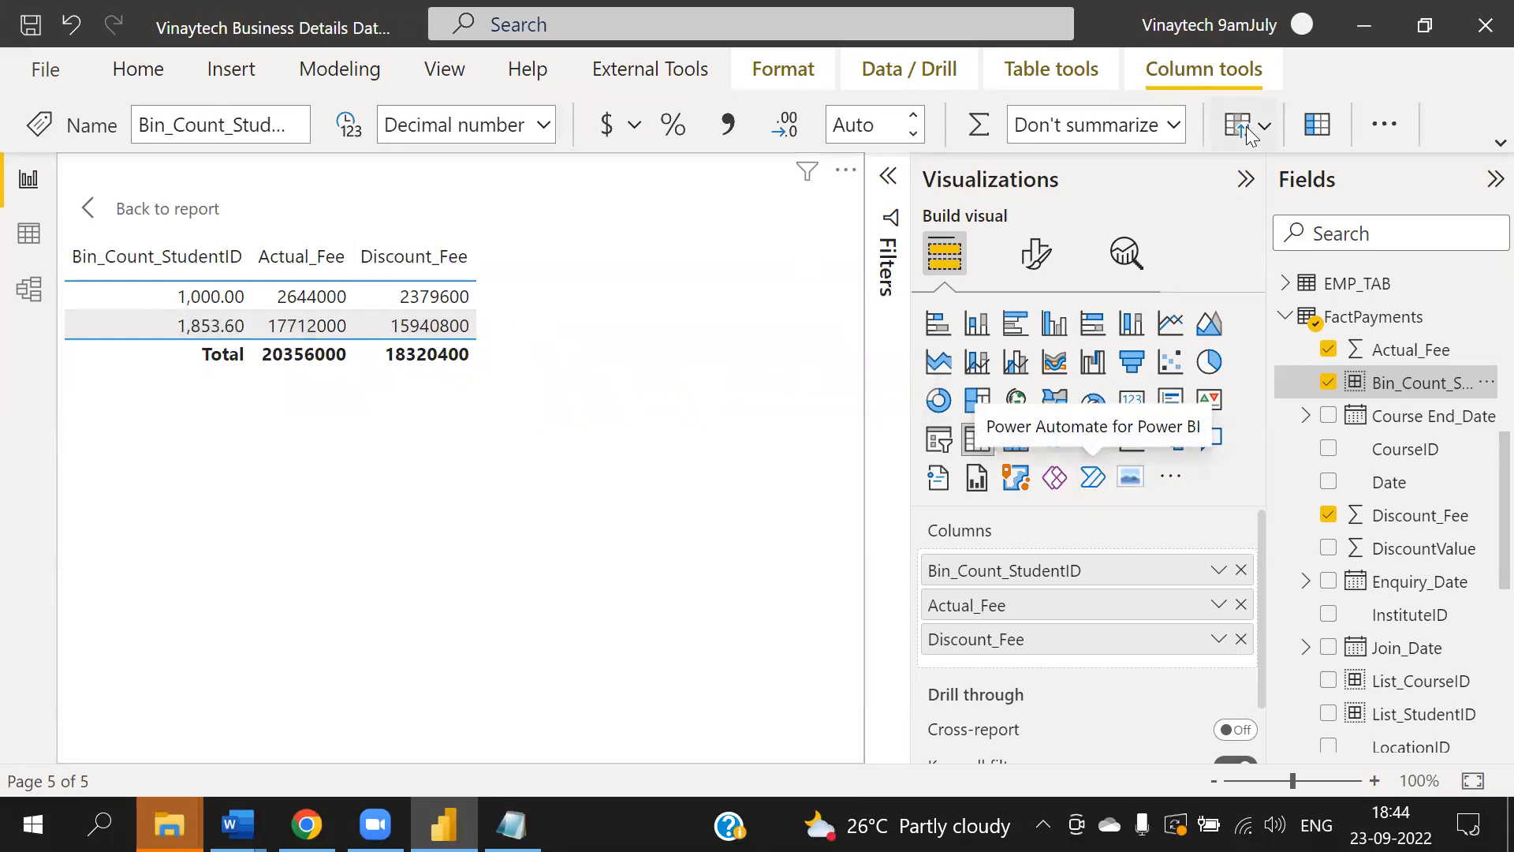
{"action": "scroll", "coordinate": [1412, 529], "scroll_direction": "down", "scroll_amount": 5}
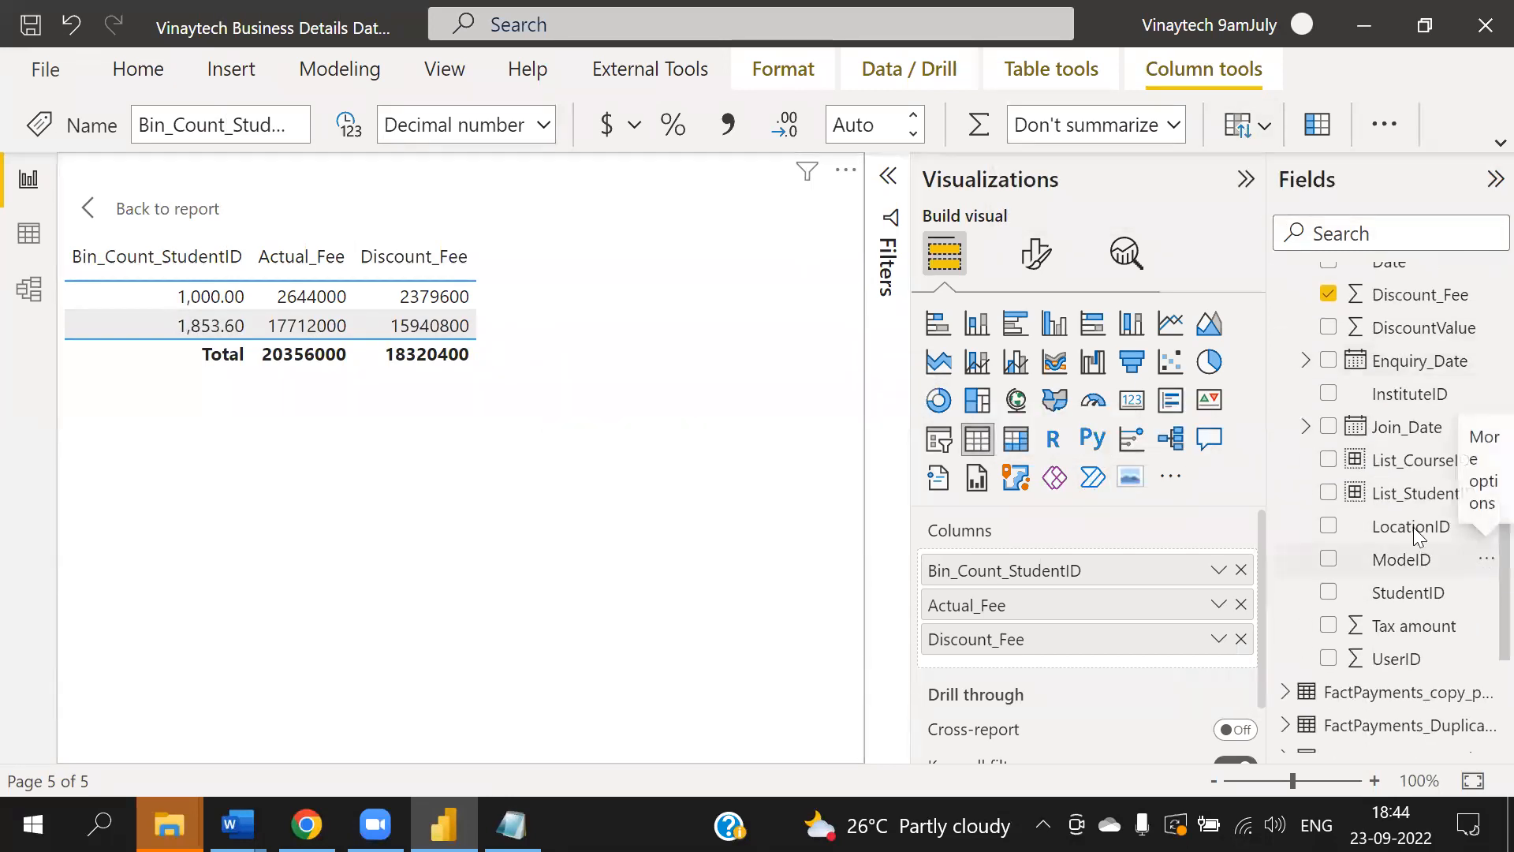
{"action": "scroll", "coordinate": [1448, 490], "scroll_direction": "up", "scroll_amount": 5}
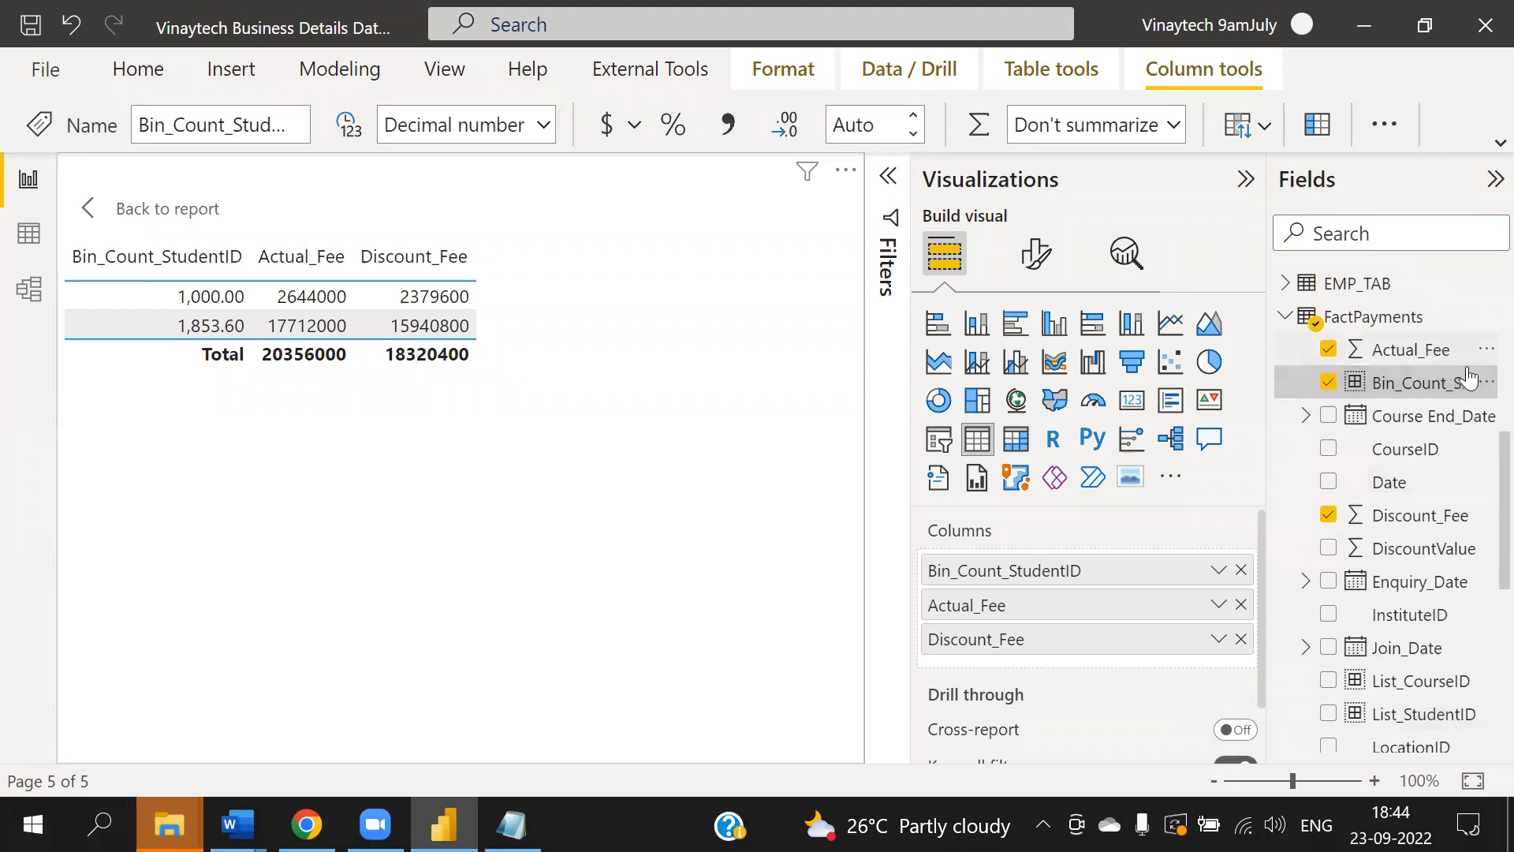
{"action": "scroll", "coordinate": [1458, 533], "scroll_direction": "down", "scroll_amount": 8}
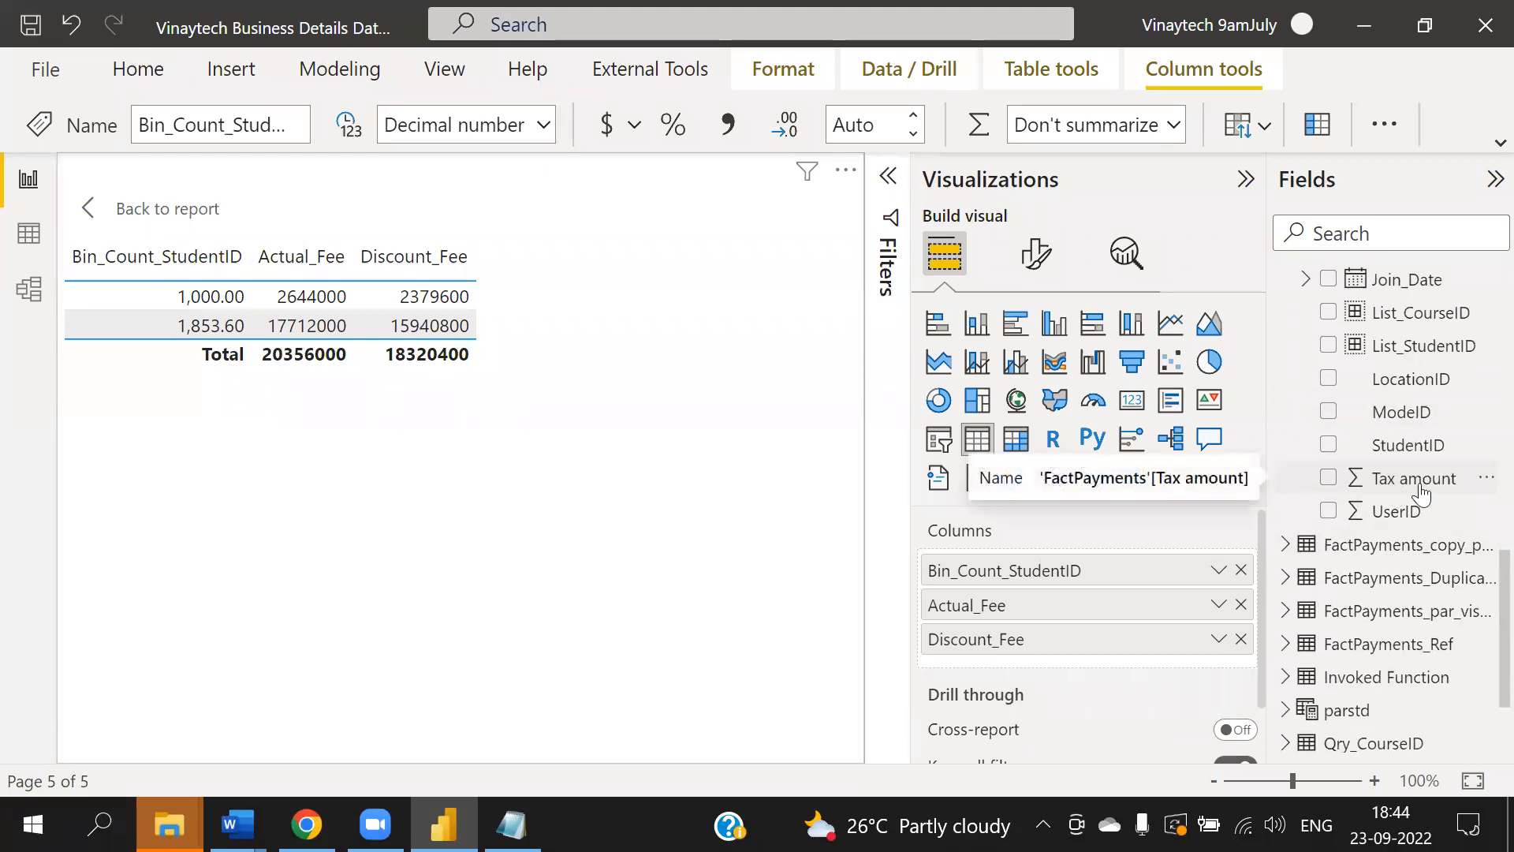
{"action": "left_click", "coordinate": [1484, 479]}
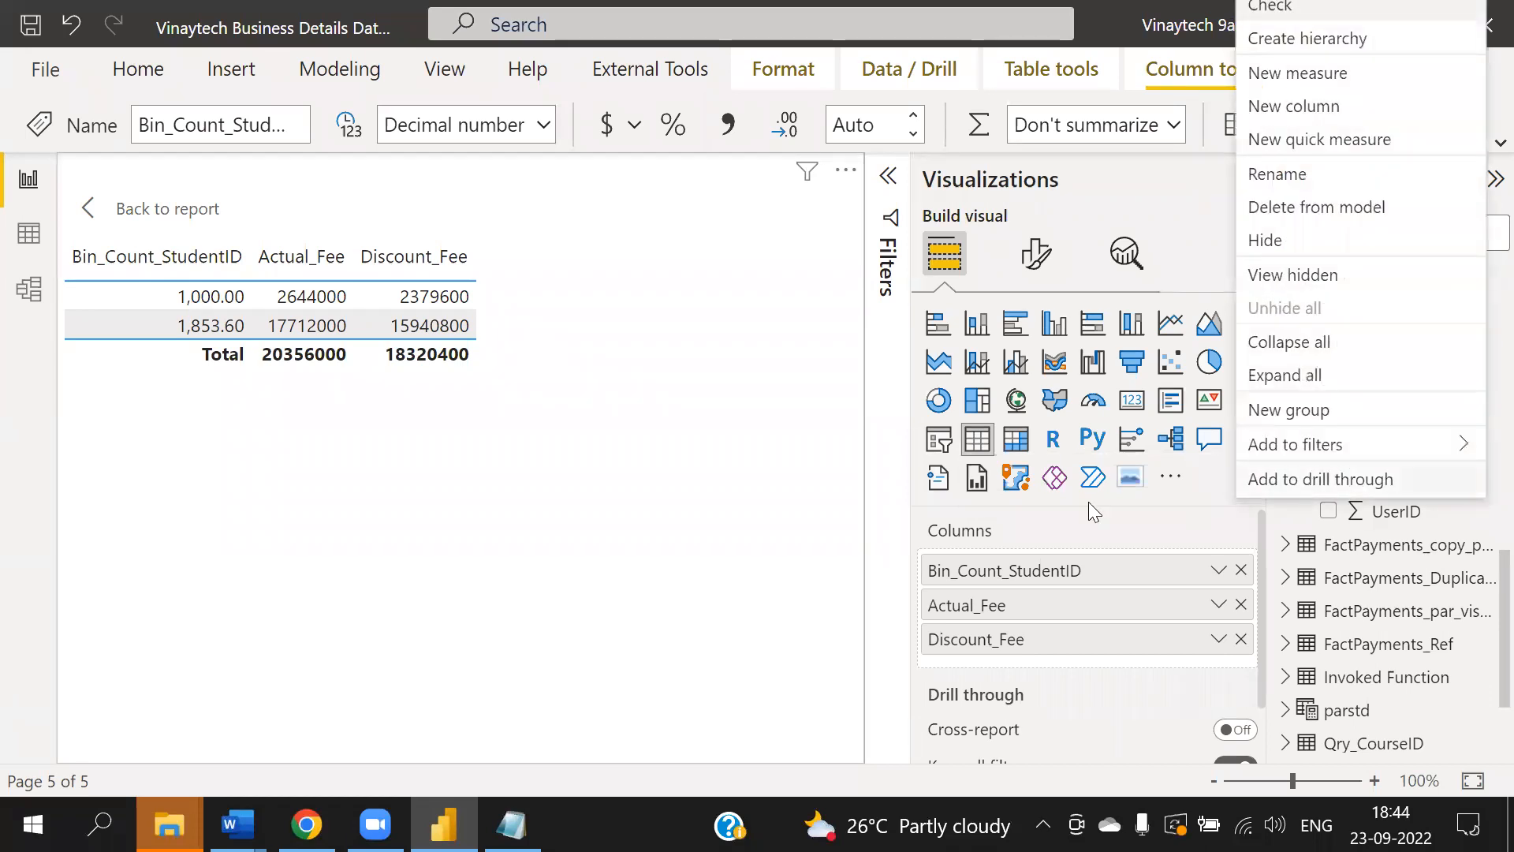
{"action": "left_click", "coordinate": [624, 526]}
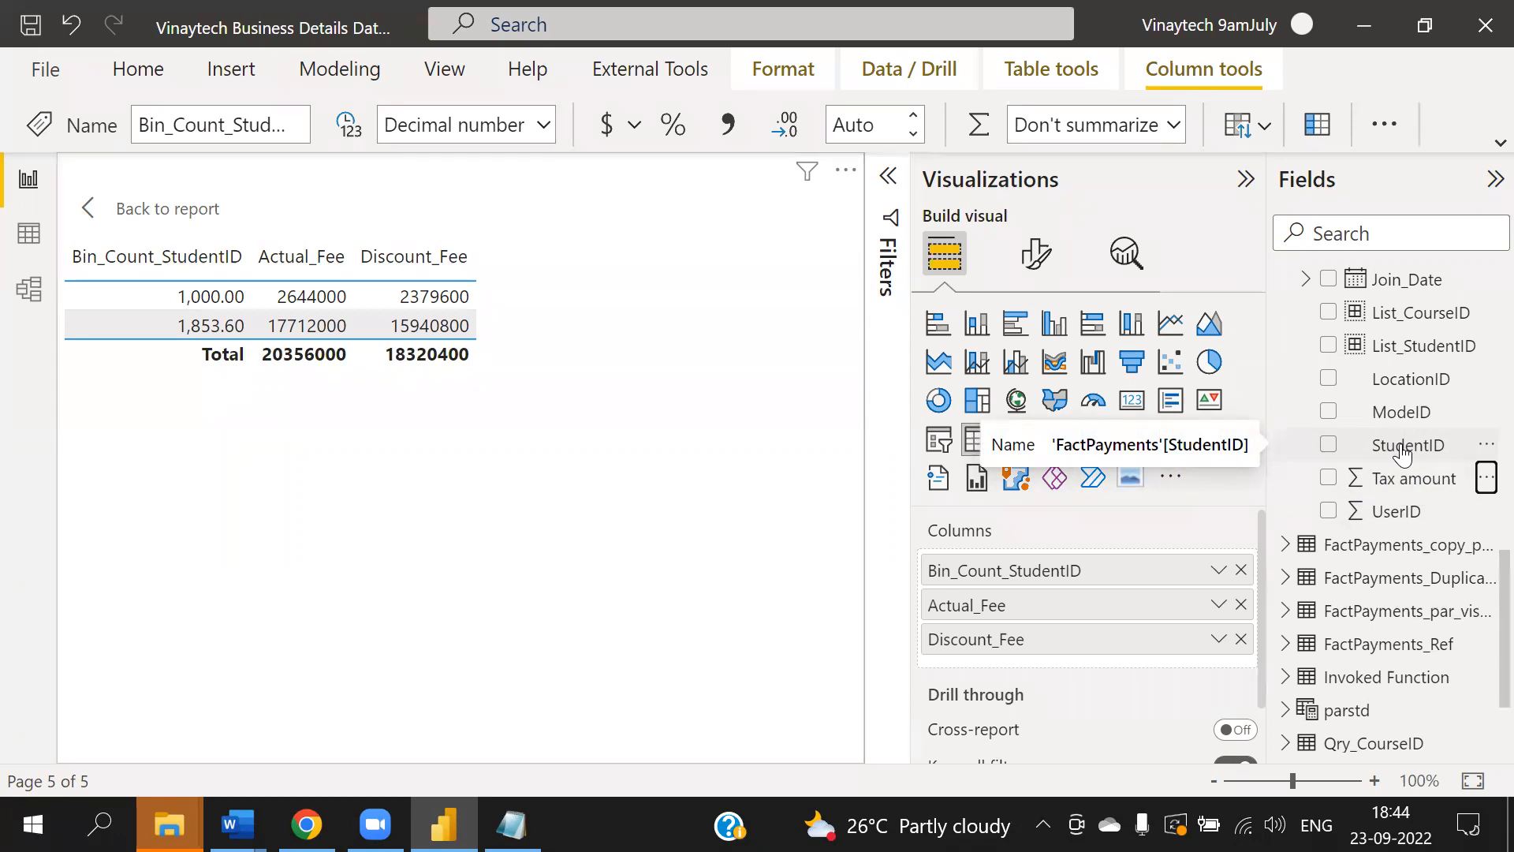
- In the Notepad notes, highlight the line 'Bin group: [ Only for numerics and dates]'
{"action": "left_click", "coordinate": [511, 825]}
{"action": "left_click", "coordinate": [822, 506]}
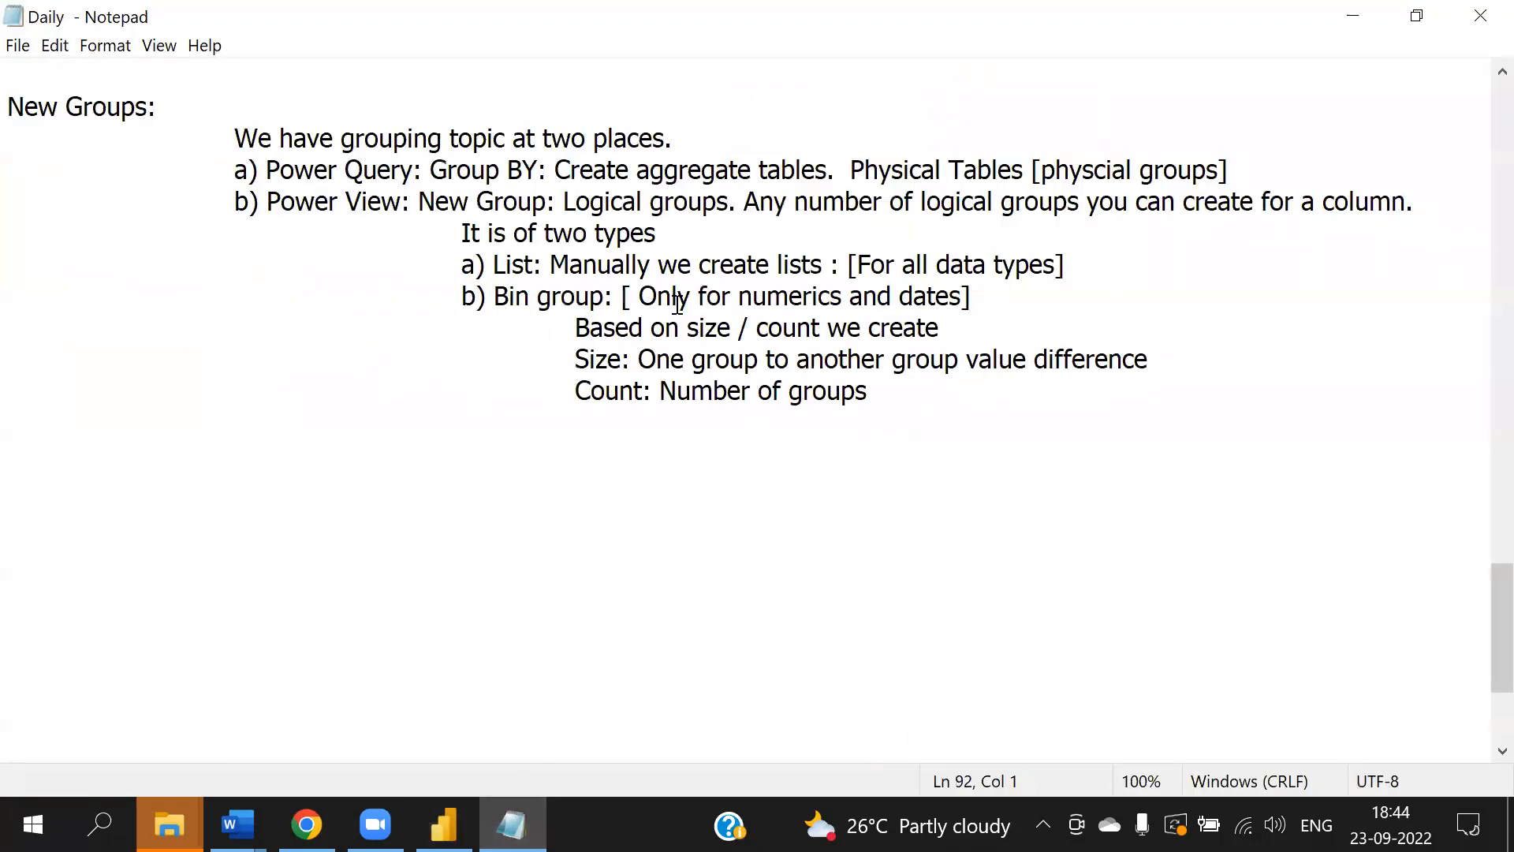
{"action": "left_click_drag", "start_coordinate": [497, 297], "coordinate": [975, 302]}
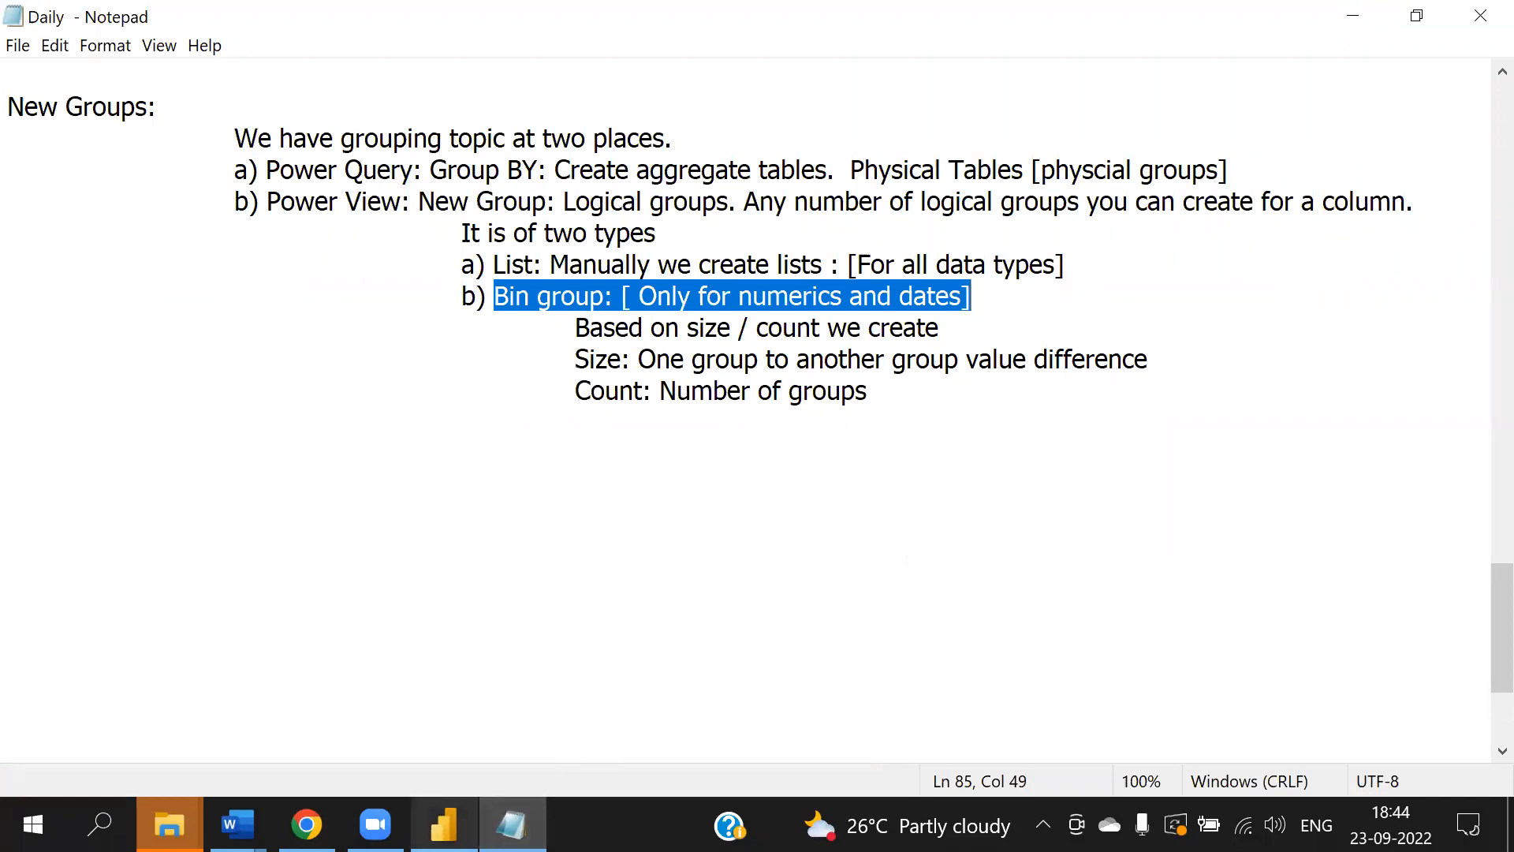
- Remove Bin_Count_StudentID from the table and create a Tax amount bin group named Bin_Count_Tax amount using Number of bins with count 5
{"action": "left_click", "coordinate": [444, 825]}
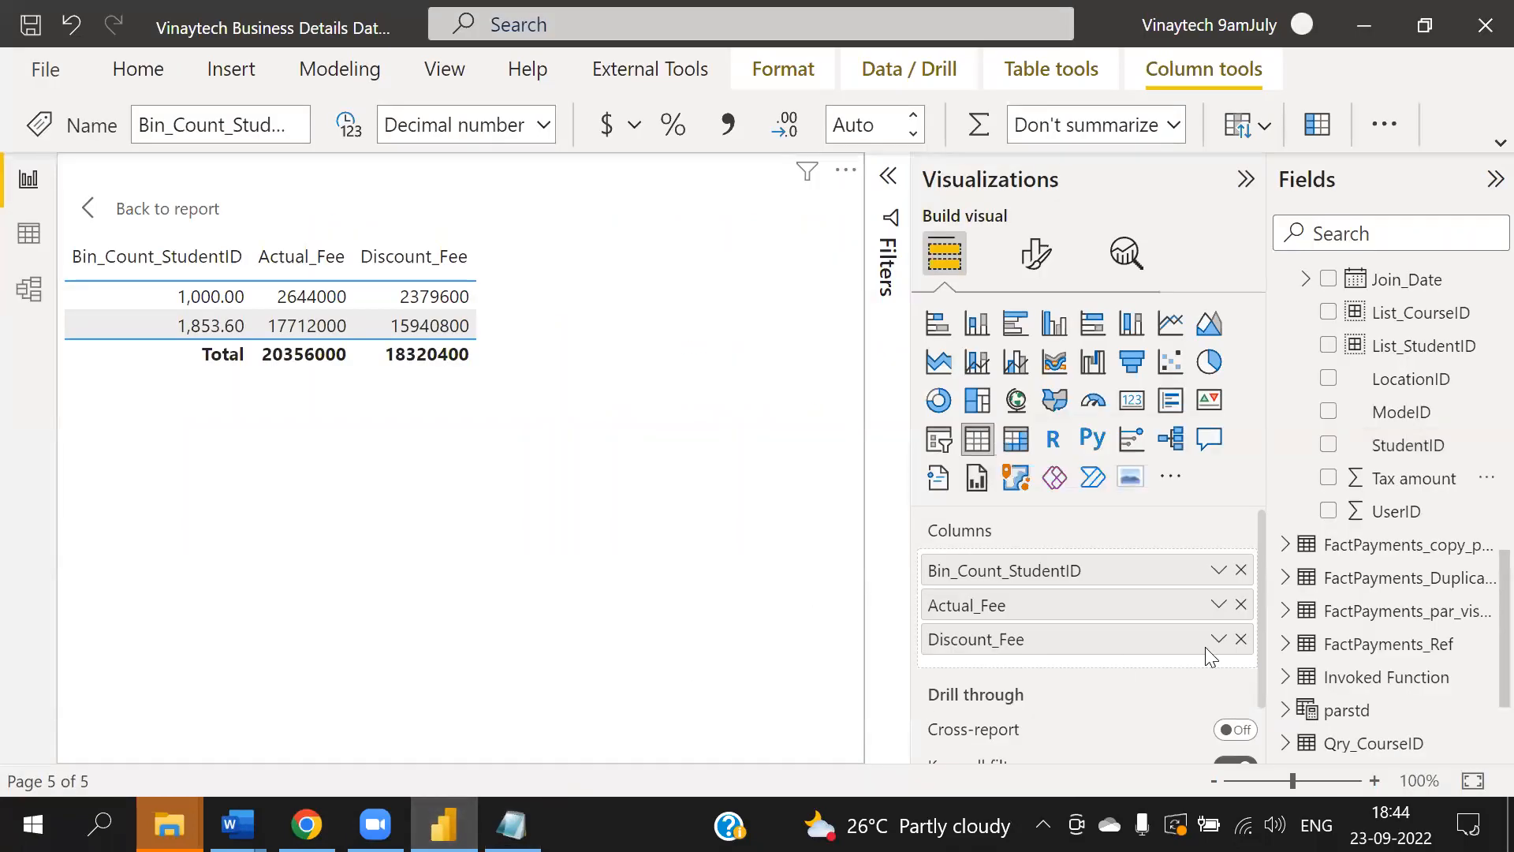
{"action": "left_click", "coordinate": [1241, 570]}
{"action": "left_click", "coordinate": [1486, 481]}
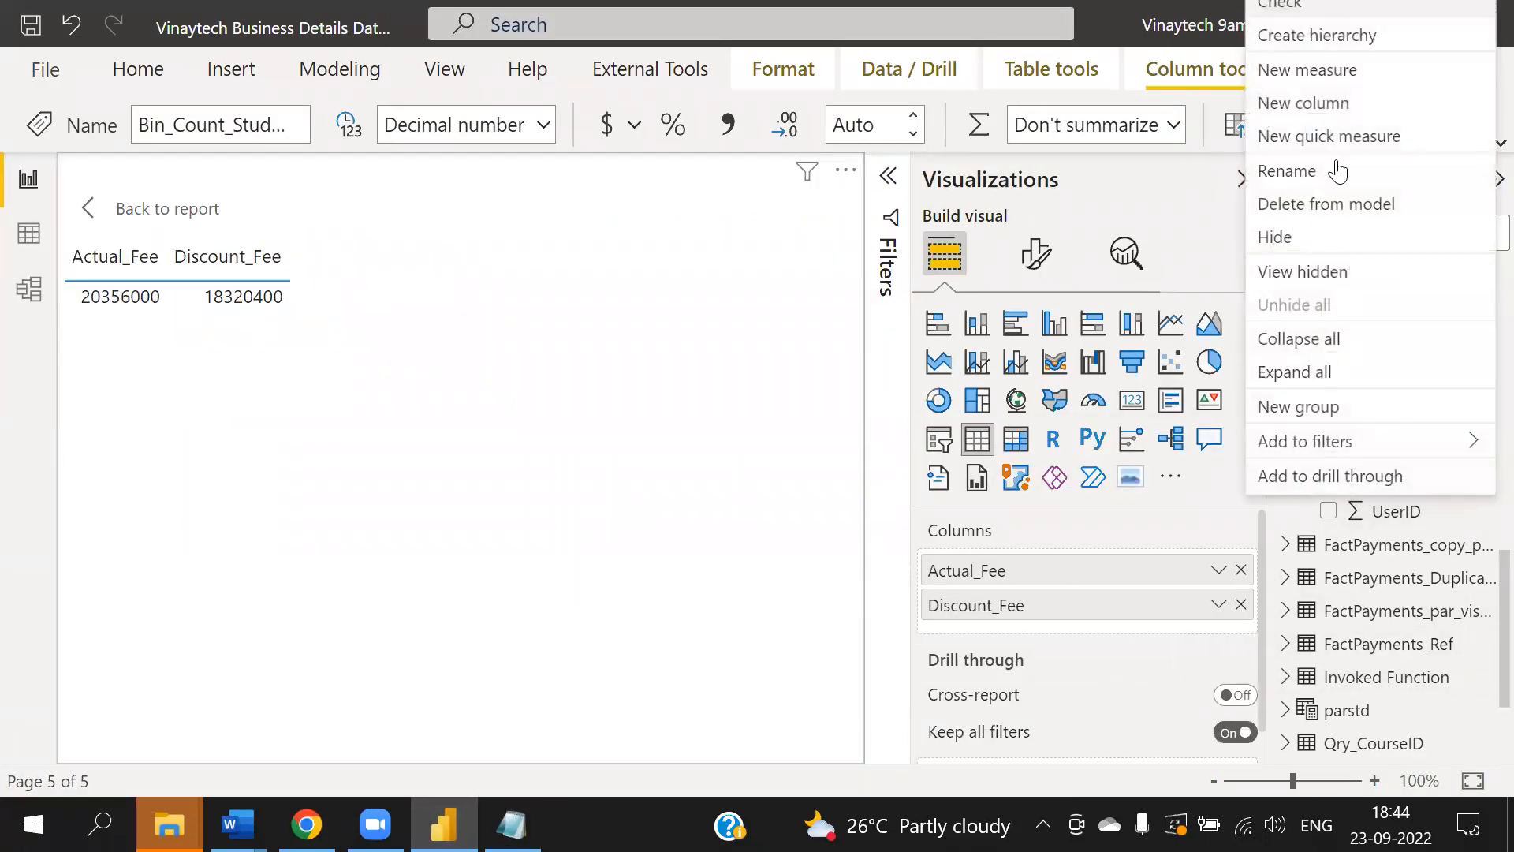
{"action": "left_click", "coordinate": [1278, 409]}
{"action": "left_click", "coordinate": [468, 143]}
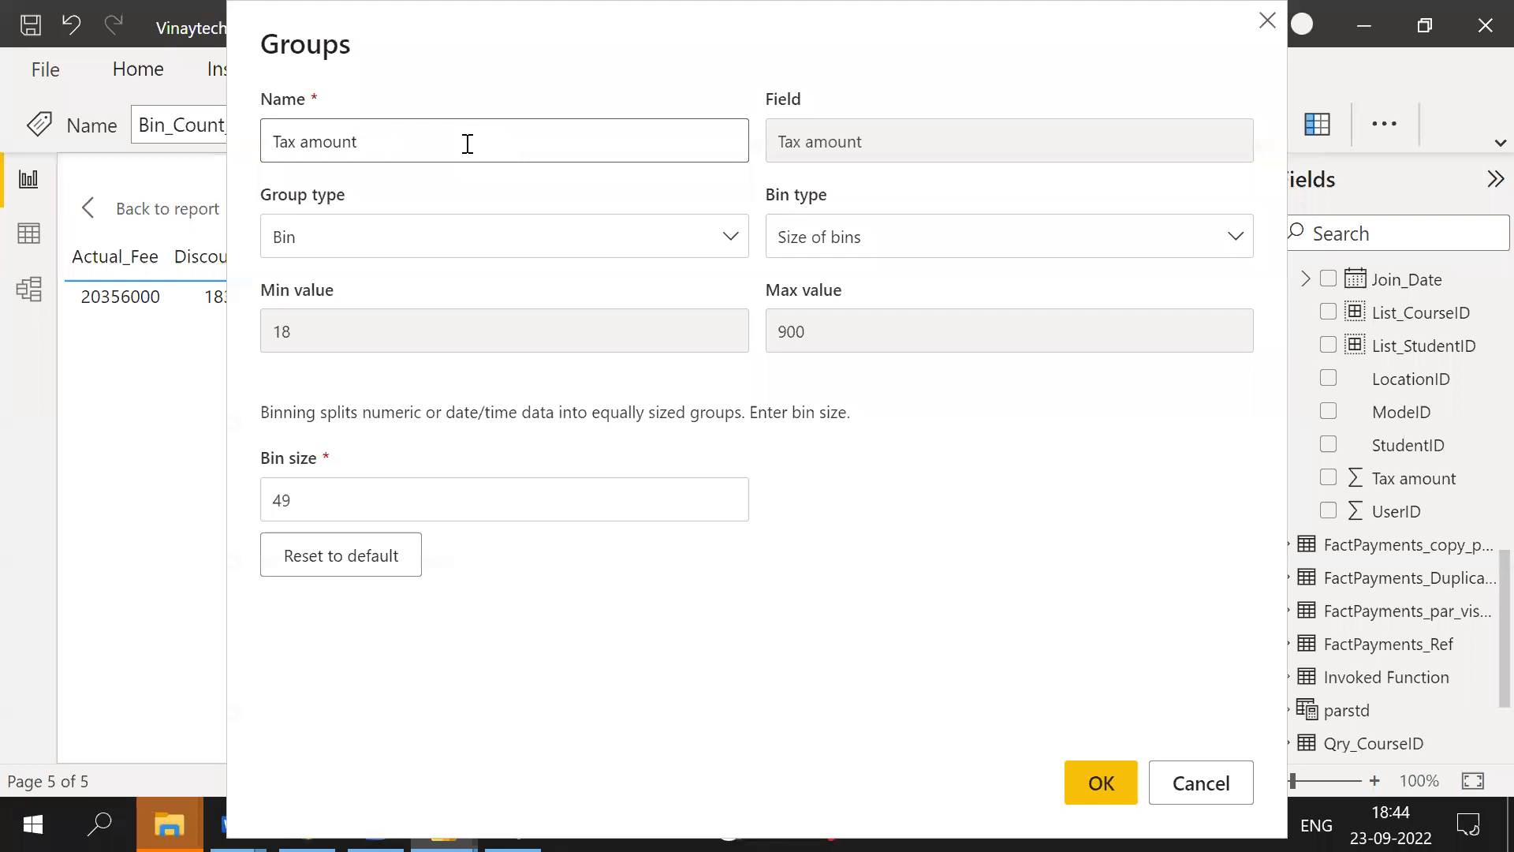
{"action": "type", "text": "Bin_COunt_"}
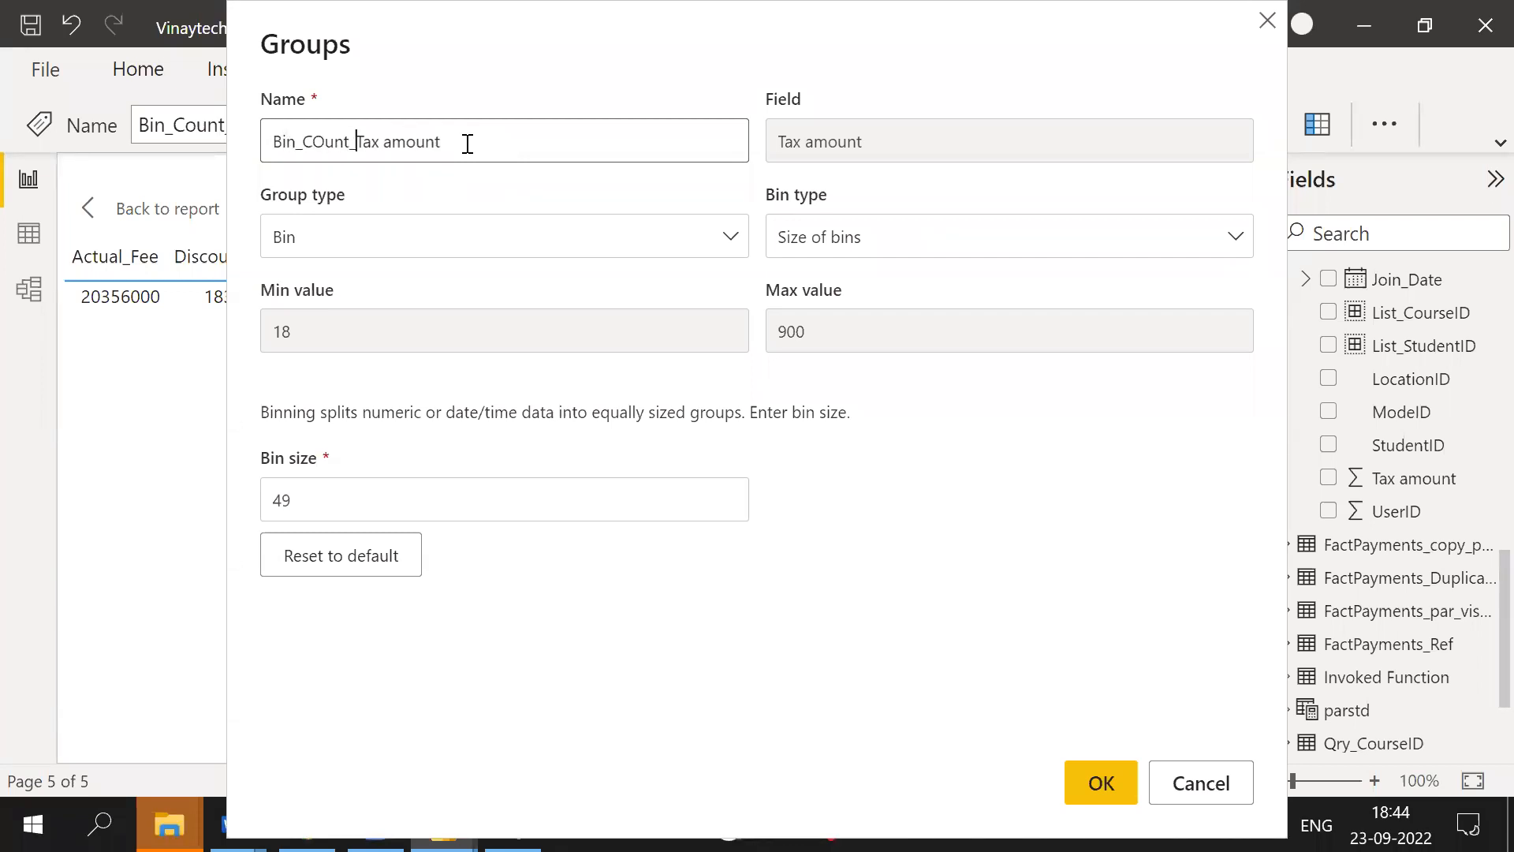
{"action": "key", "text": "BackSpace"}
{"action": "type", "text": "o"}
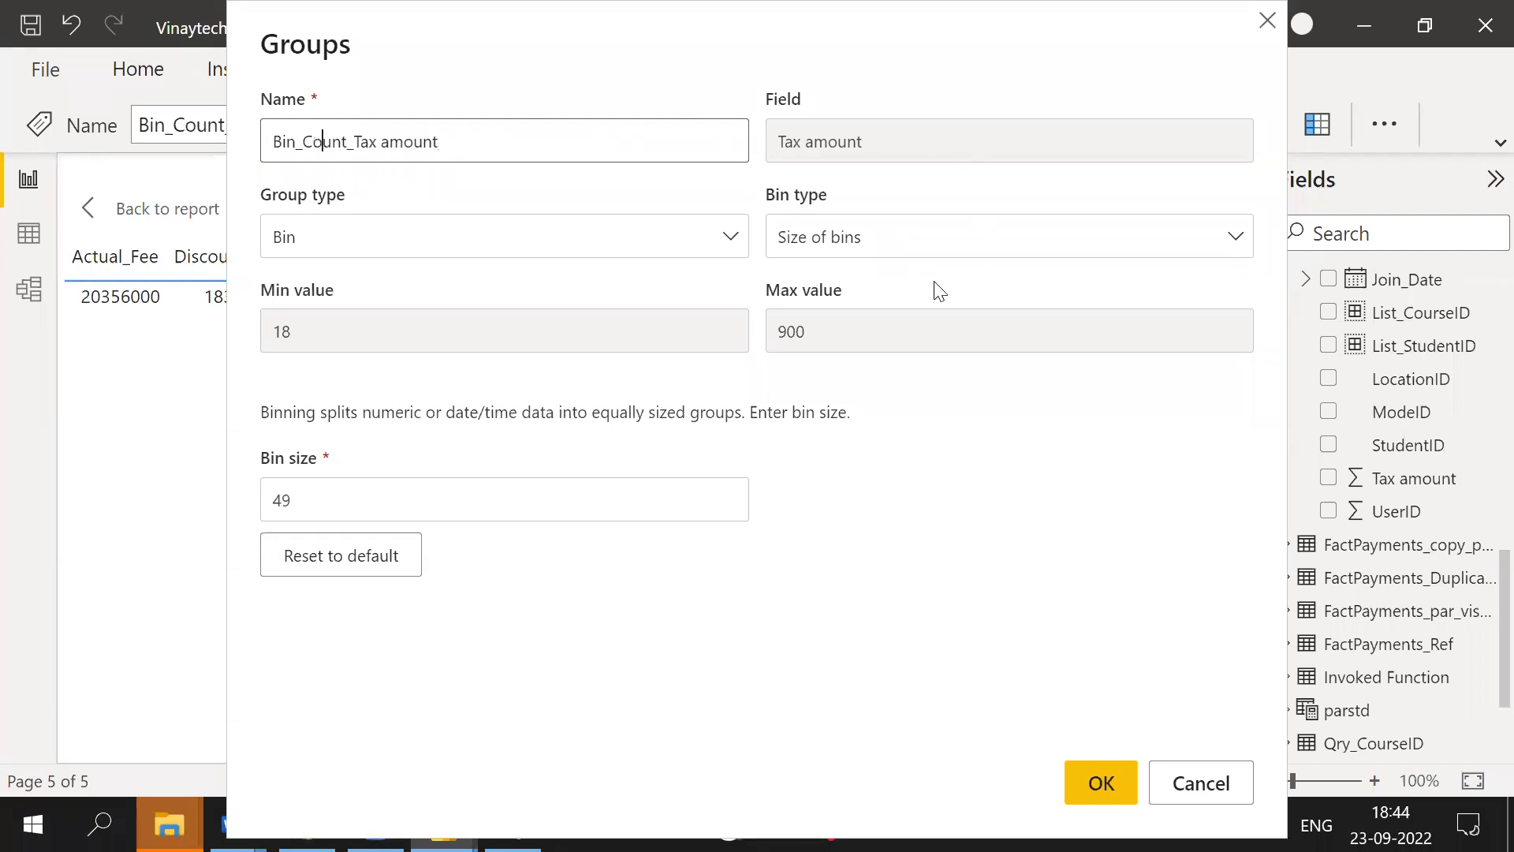
{"action": "left_click", "coordinate": [857, 250]}
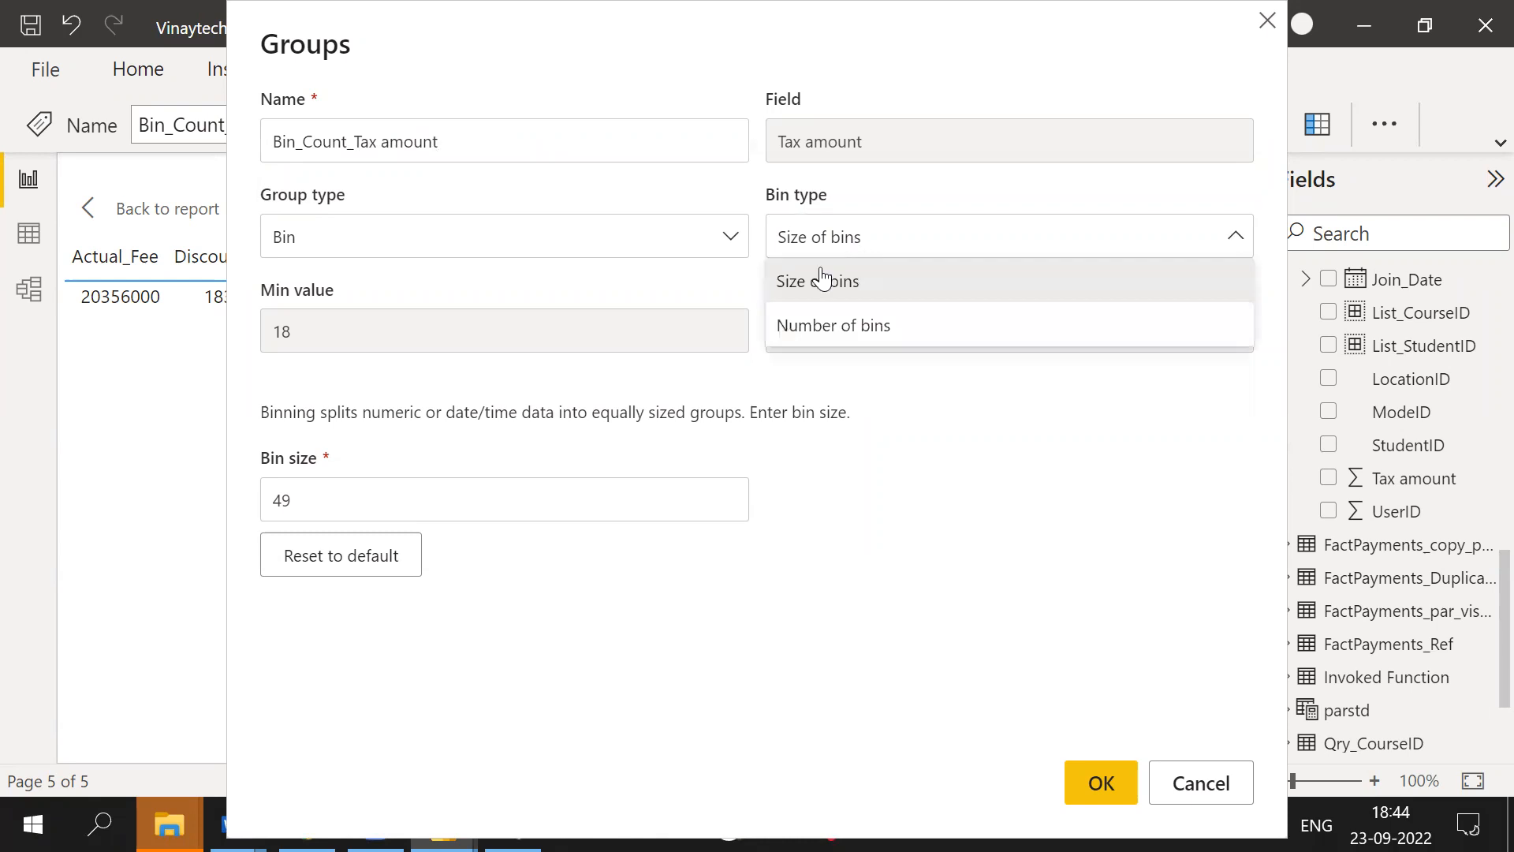
{"action": "left_click", "coordinate": [828, 325]}
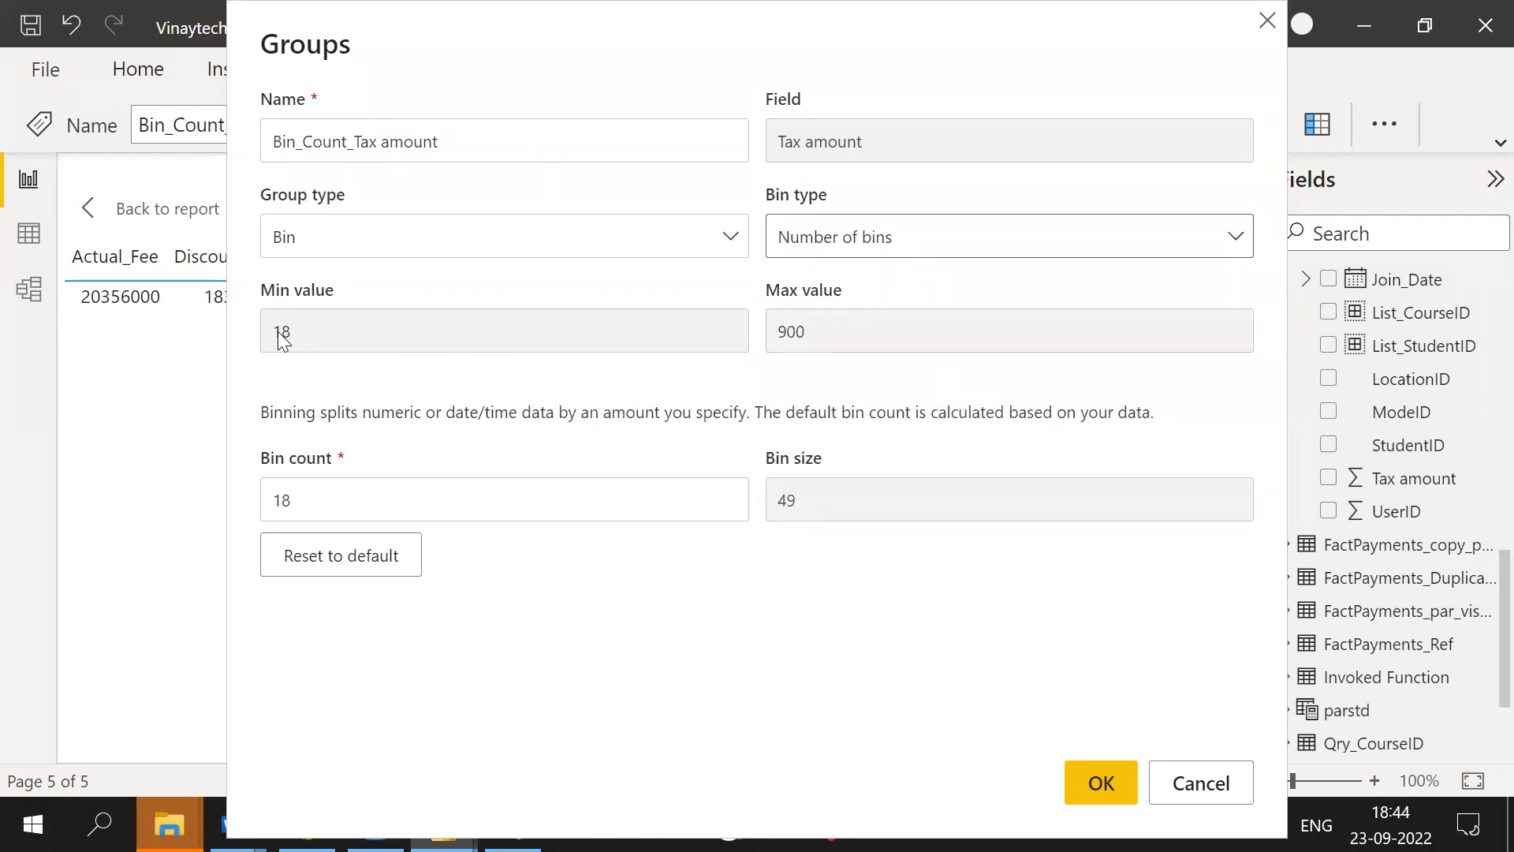
{"action": "left_click_drag", "start_coordinate": [327, 501], "coordinate": [163, 510]}
{"action": "type", "text": "5"}
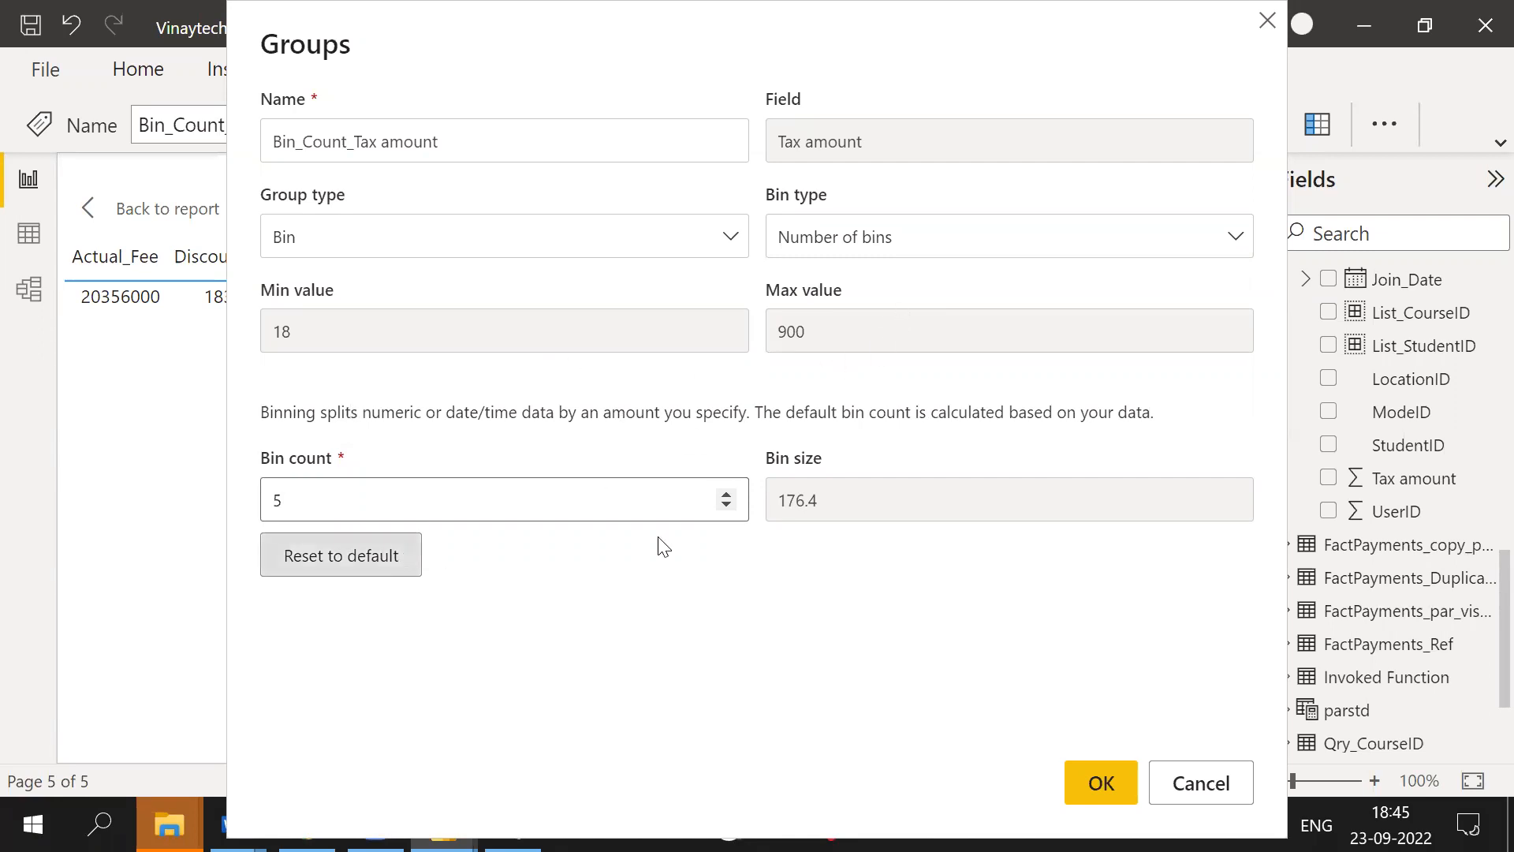
{"action": "left_click", "coordinate": [1098, 786]}
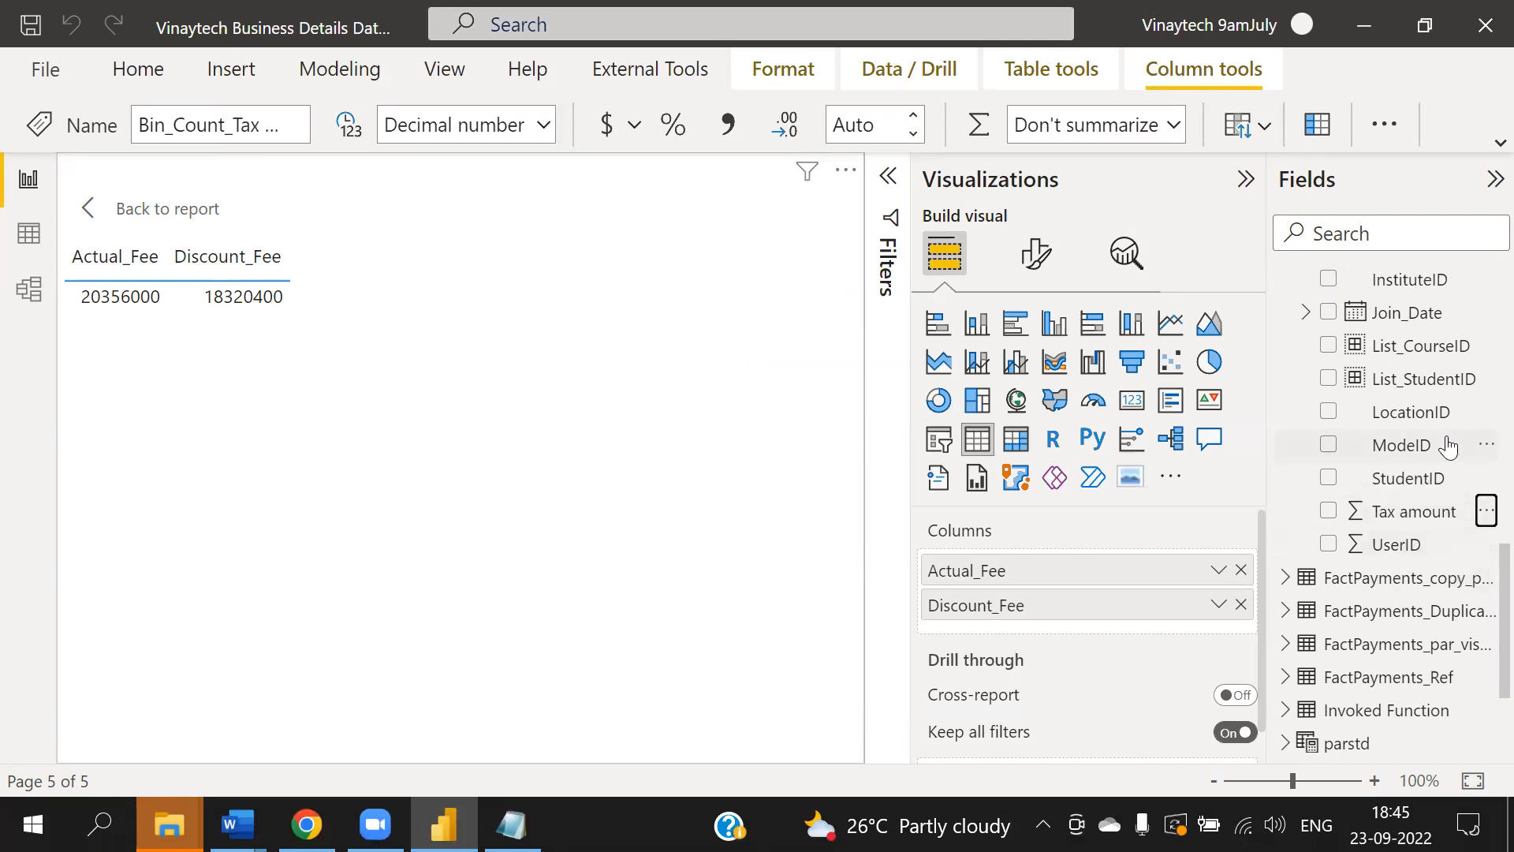
- Add Bin_Count_Tax amount to the table's columns, then remove it again
{"action": "scroll", "coordinate": [1441, 446], "scroll_direction": "up", "scroll_amount": 5}
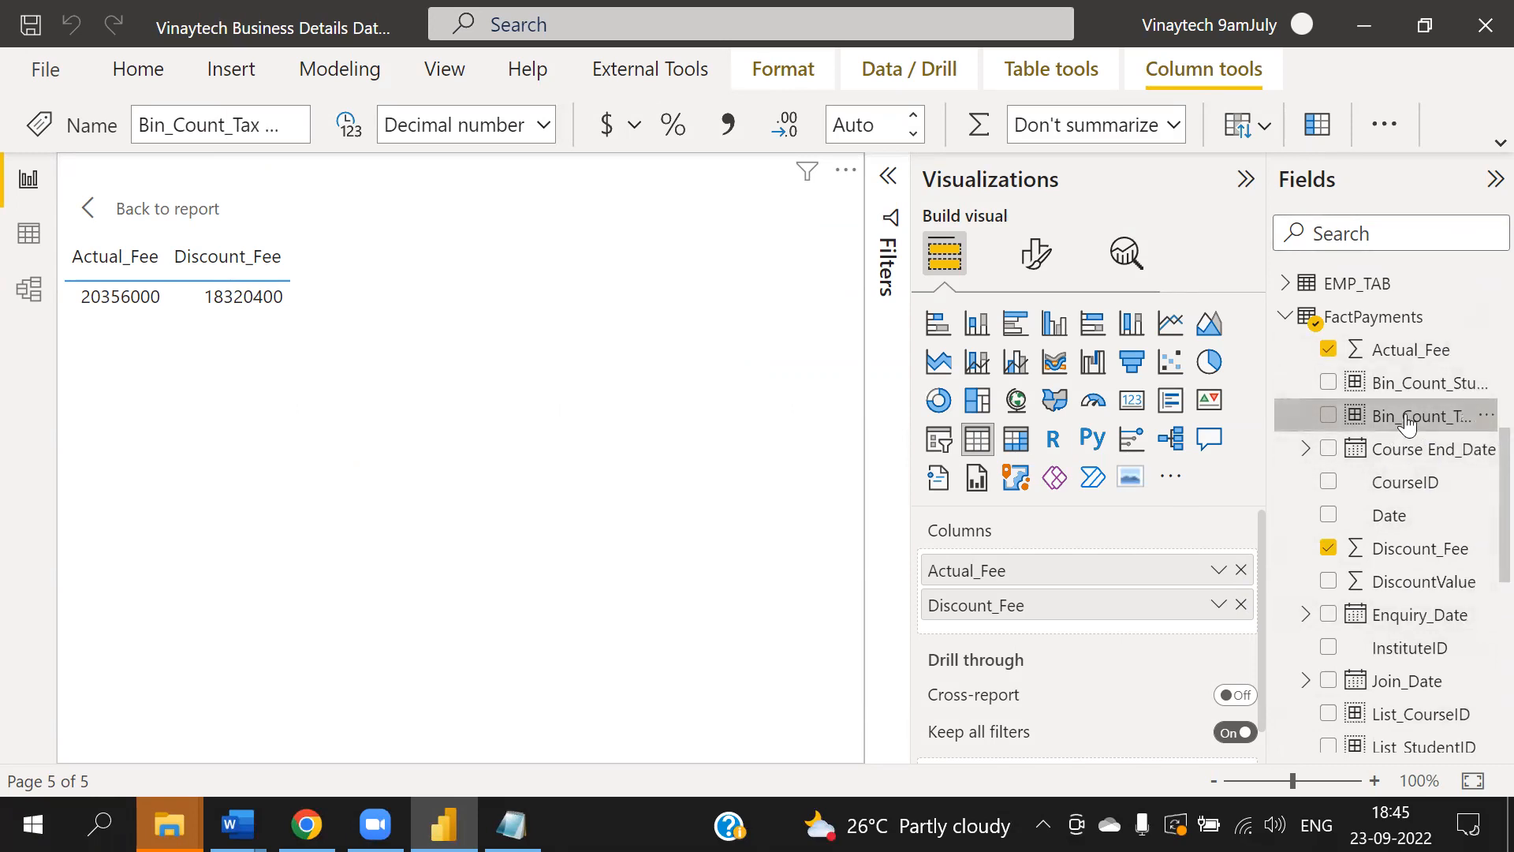
{"action": "left_click_drag", "start_coordinate": [1408, 416], "coordinate": [1057, 566]}
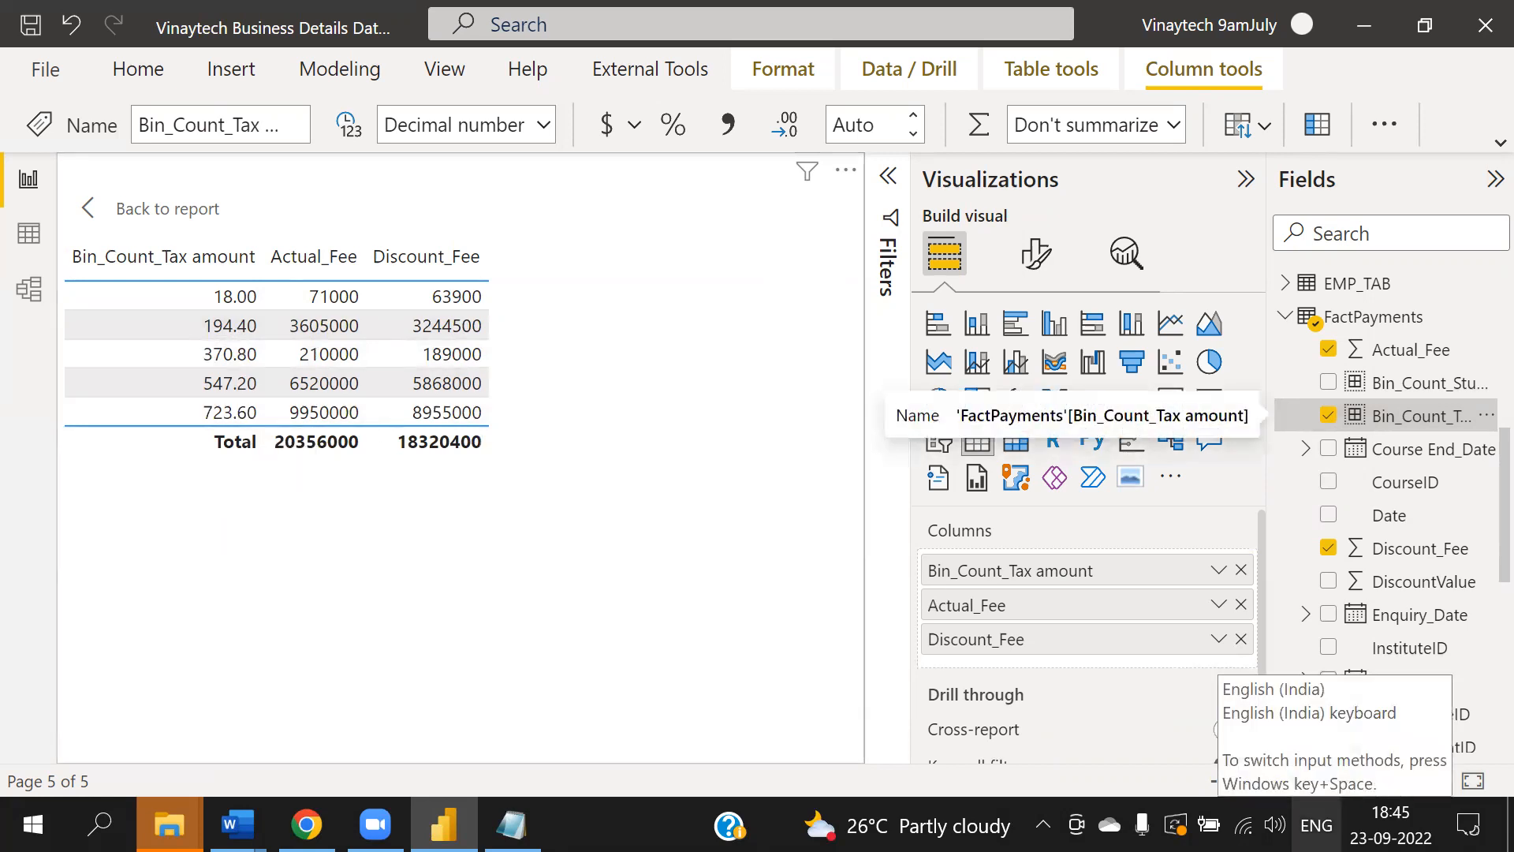
{"action": "left_click", "coordinate": [1241, 570]}
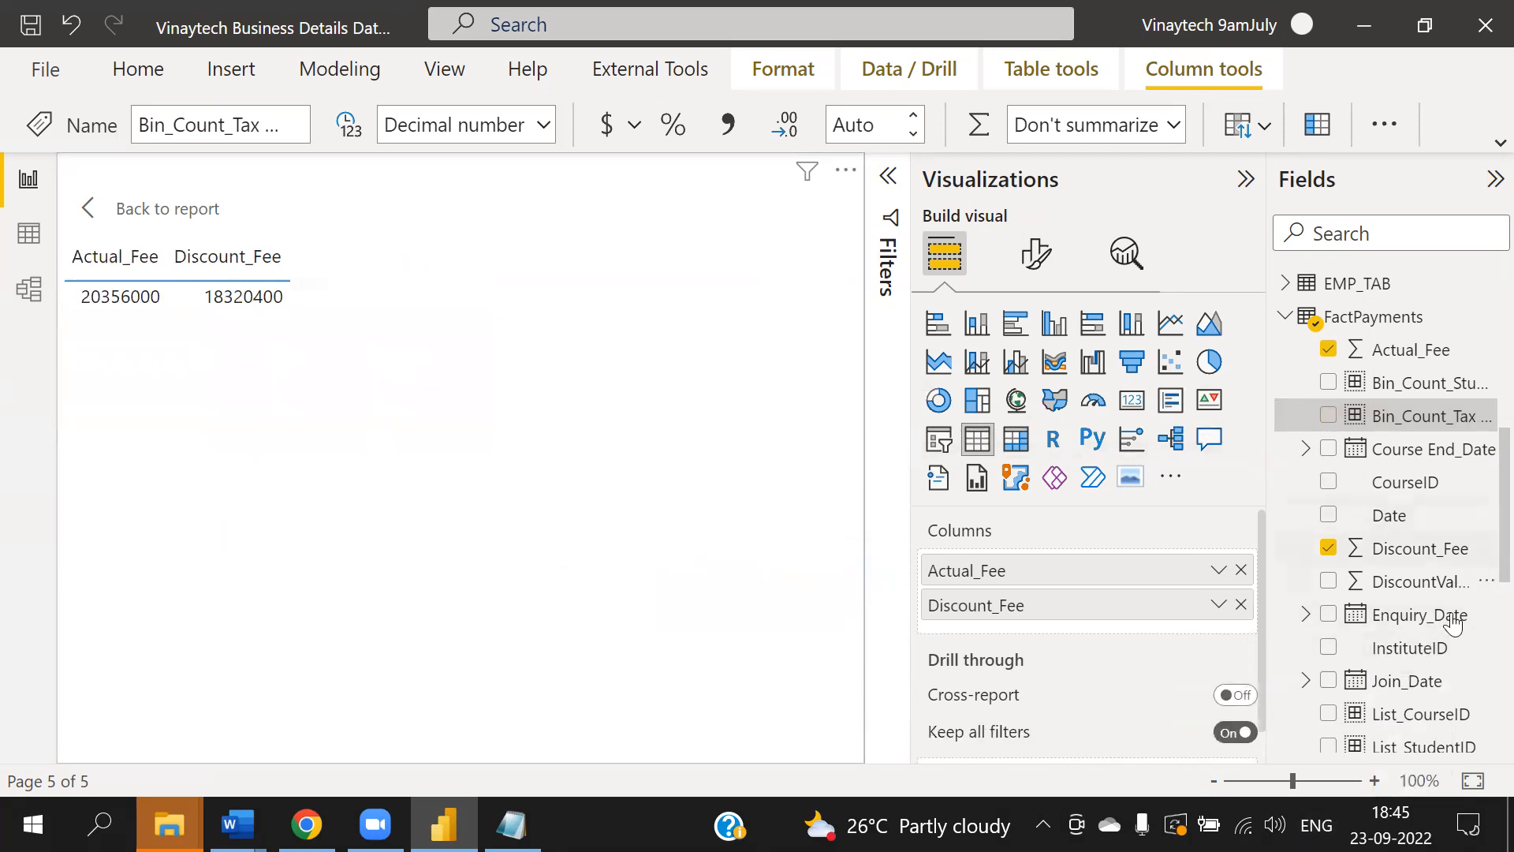
- Create another Tax amount bin group named Bin Size_Tax amount using Size of bins with a bin size of 50
{"action": "scroll", "coordinate": [1442, 702], "scroll_direction": "down", "scroll_amount": 1}
{"action": "scroll", "coordinate": [1444, 706], "scroll_direction": "down", "scroll_amount": 3}
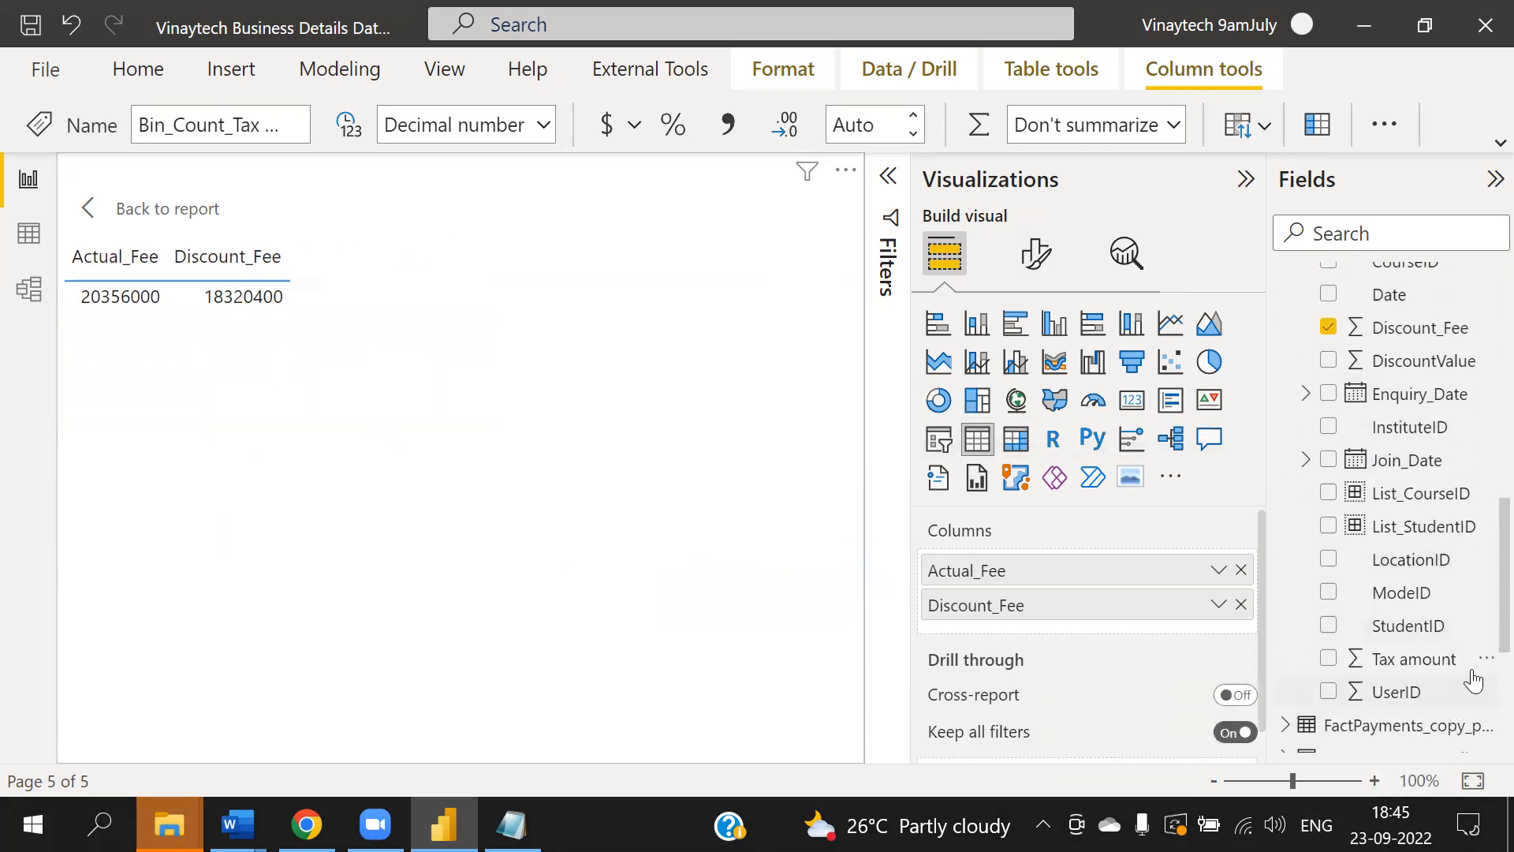
{"action": "left_click", "coordinate": [1487, 663]}
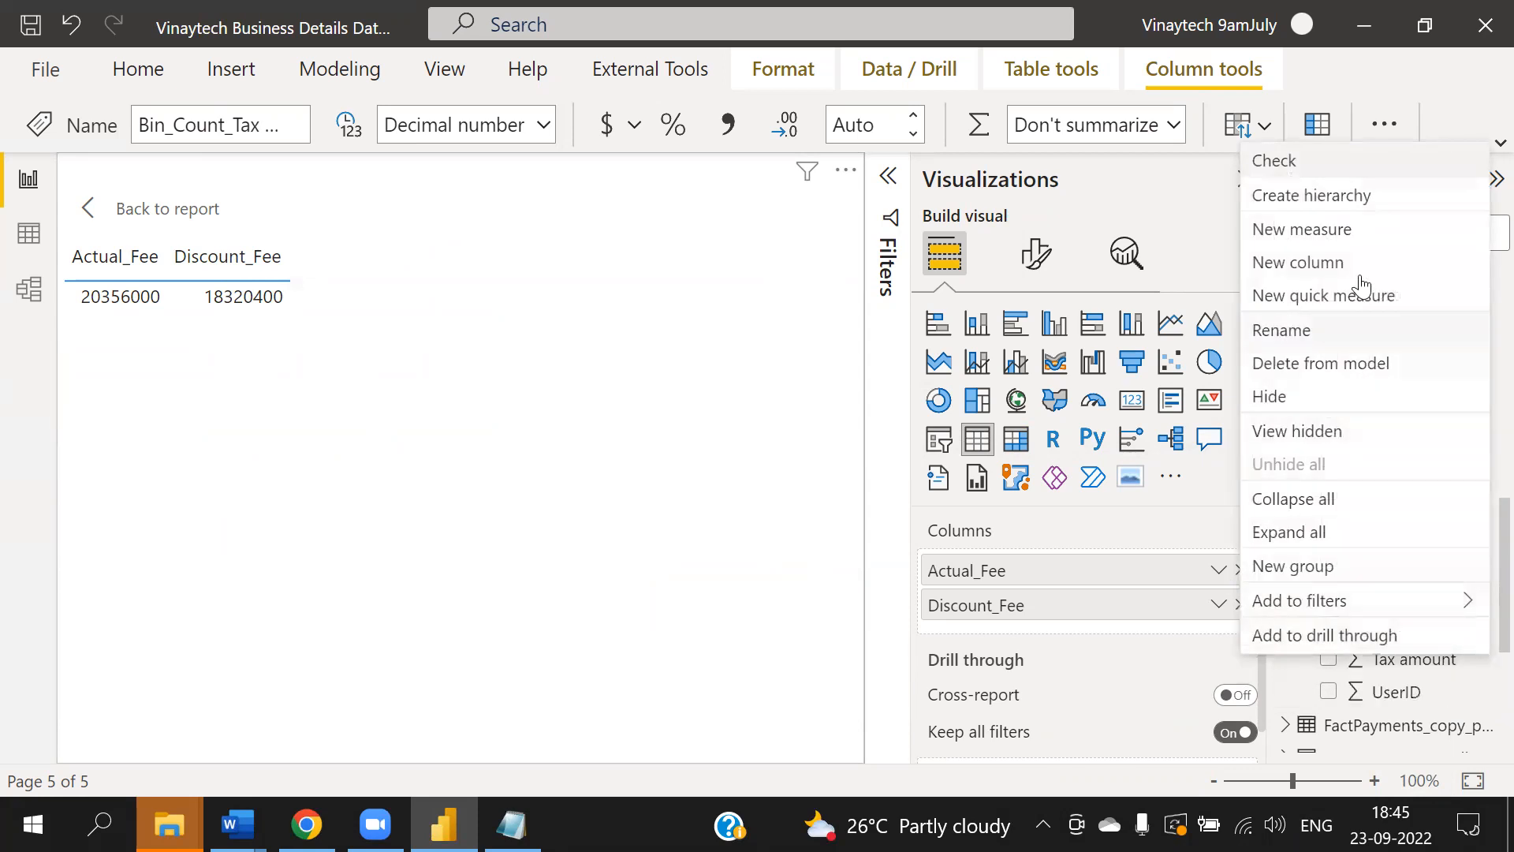
{"action": "left_click", "coordinate": [1322, 573]}
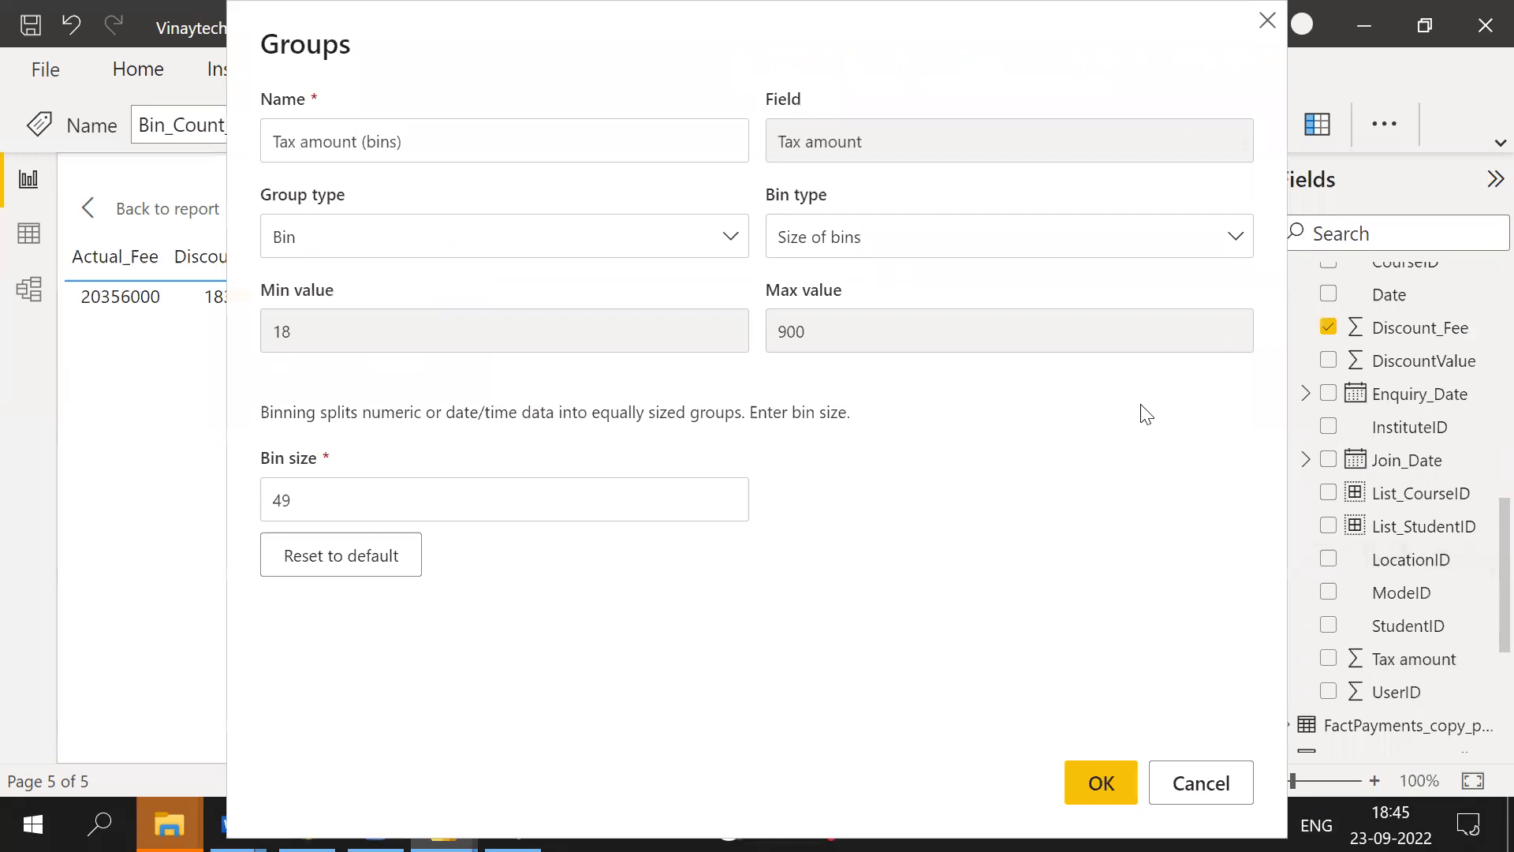
{"action": "key", "text": "BackSpace"}
{"action": "key", "text": "BackSpace"}
{"action": "key", "text": "BackSpace"}
{"action": "key", "text": "BackSpace"}
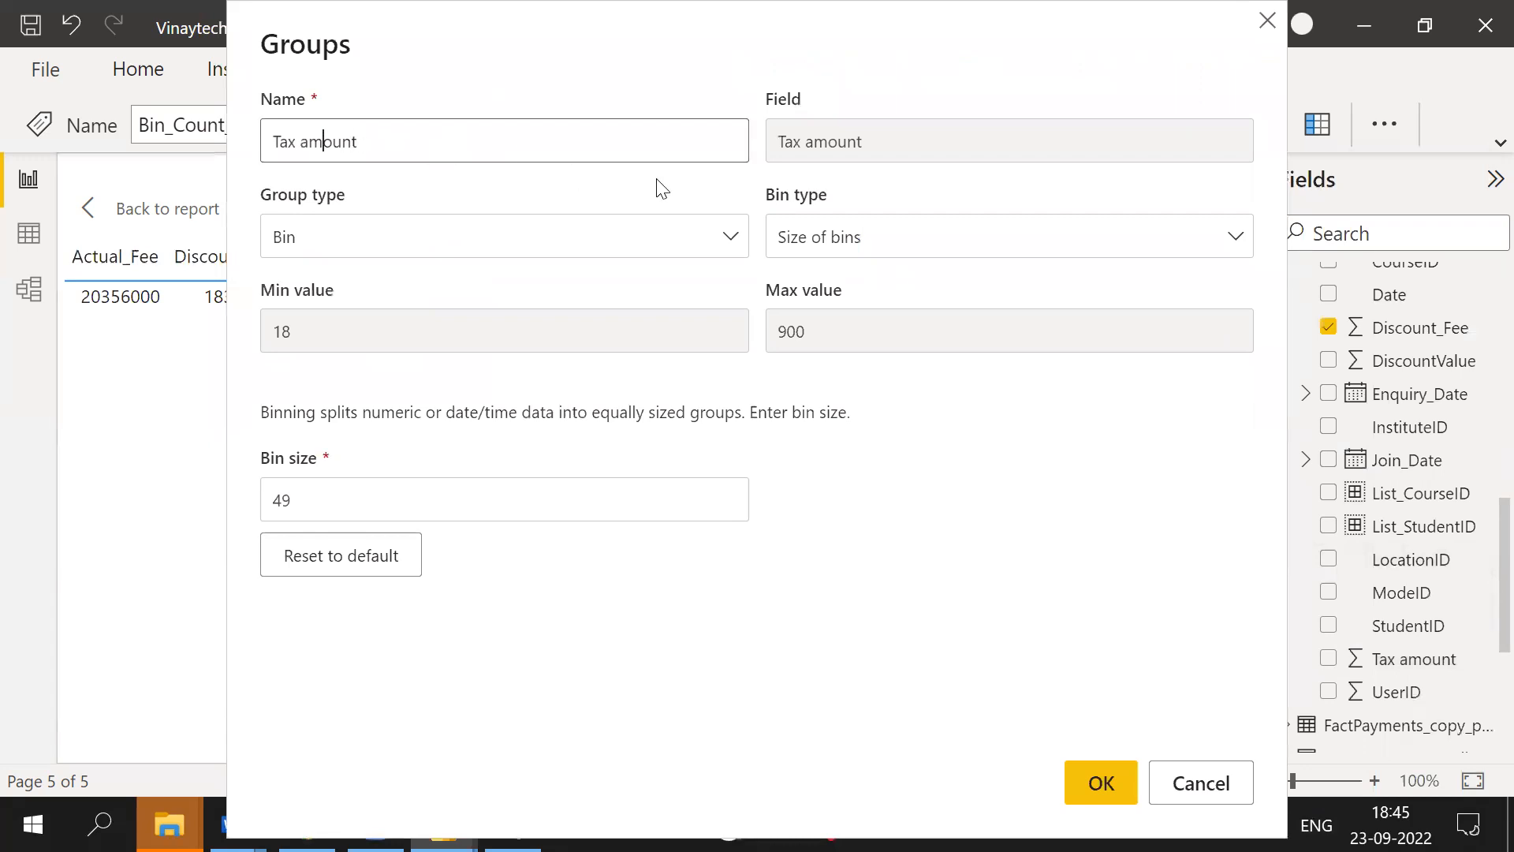
{"action": "type", "text": "Bin Size_"}
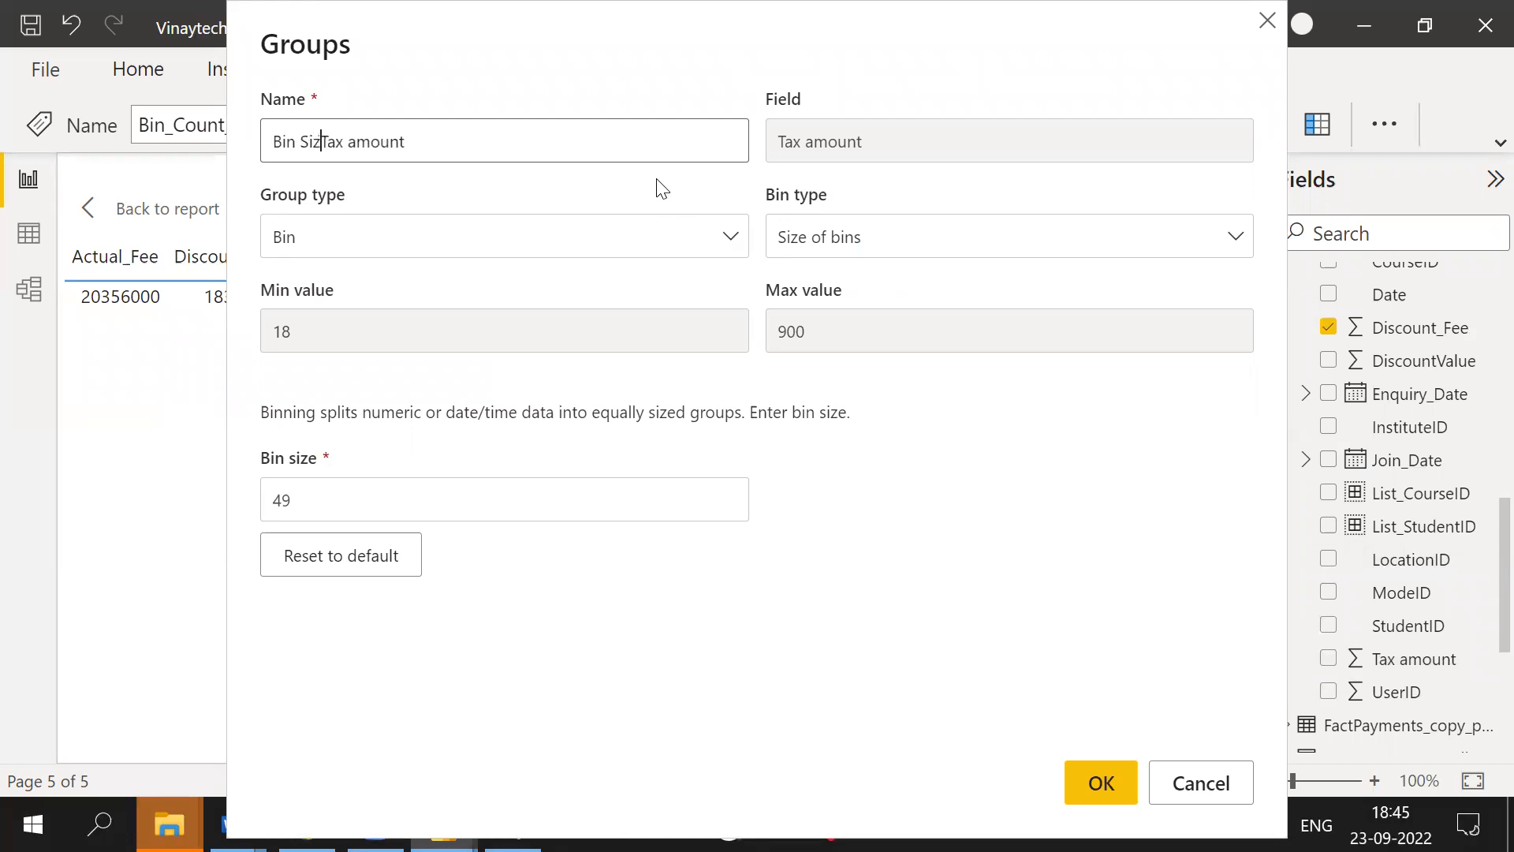
{"action": "left_click", "coordinate": [861, 245]}
{"action": "left_click", "coordinate": [859, 247]}
{"action": "left_click_drag", "start_coordinate": [325, 502], "coordinate": [229, 496]}
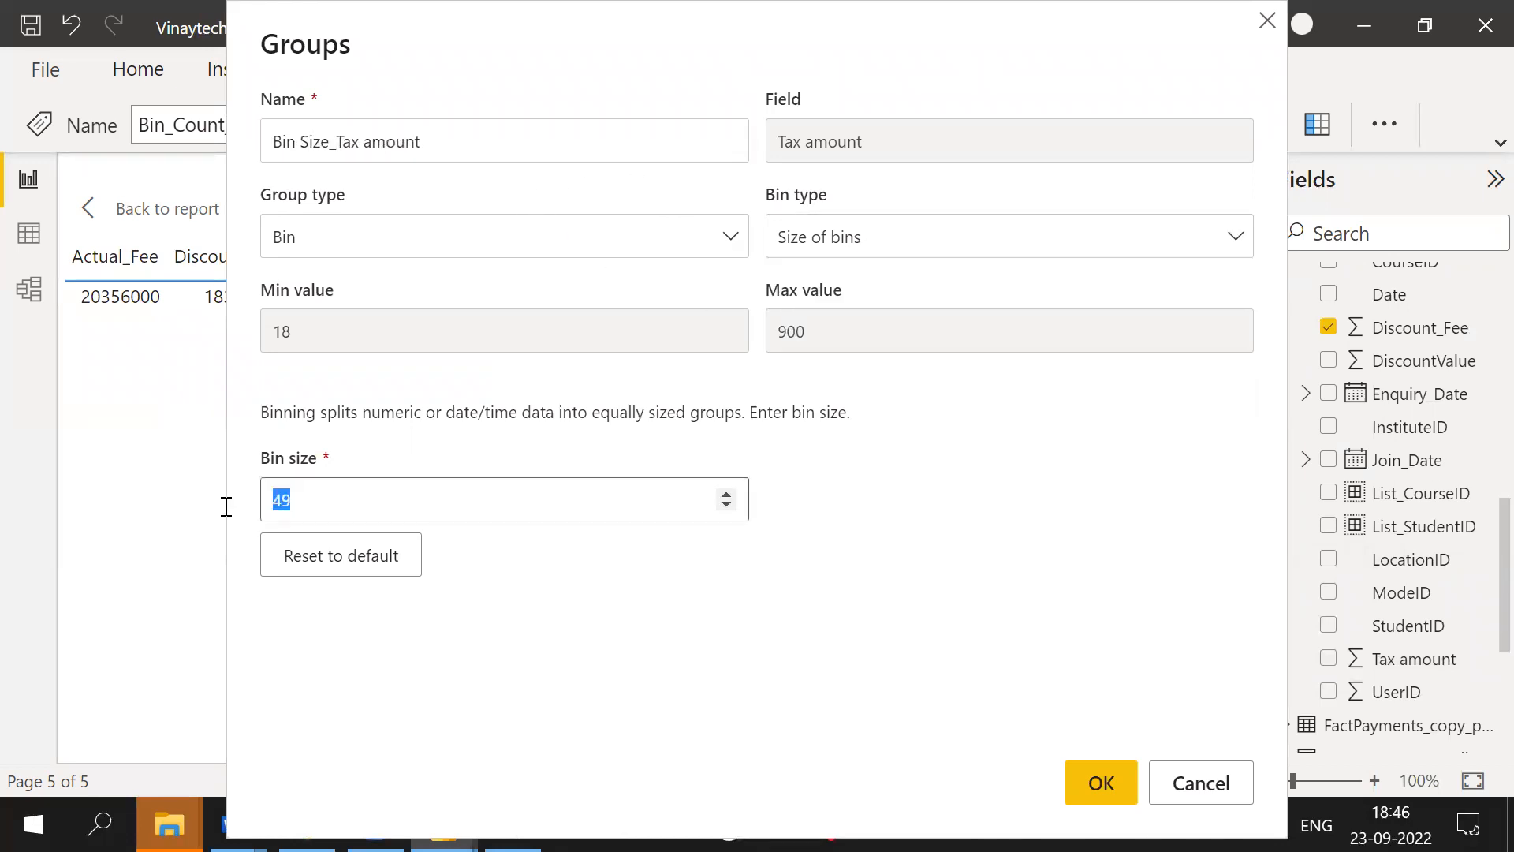
{"action": "type", "text": "50"}
{"action": "left_click", "coordinate": [1106, 786]}
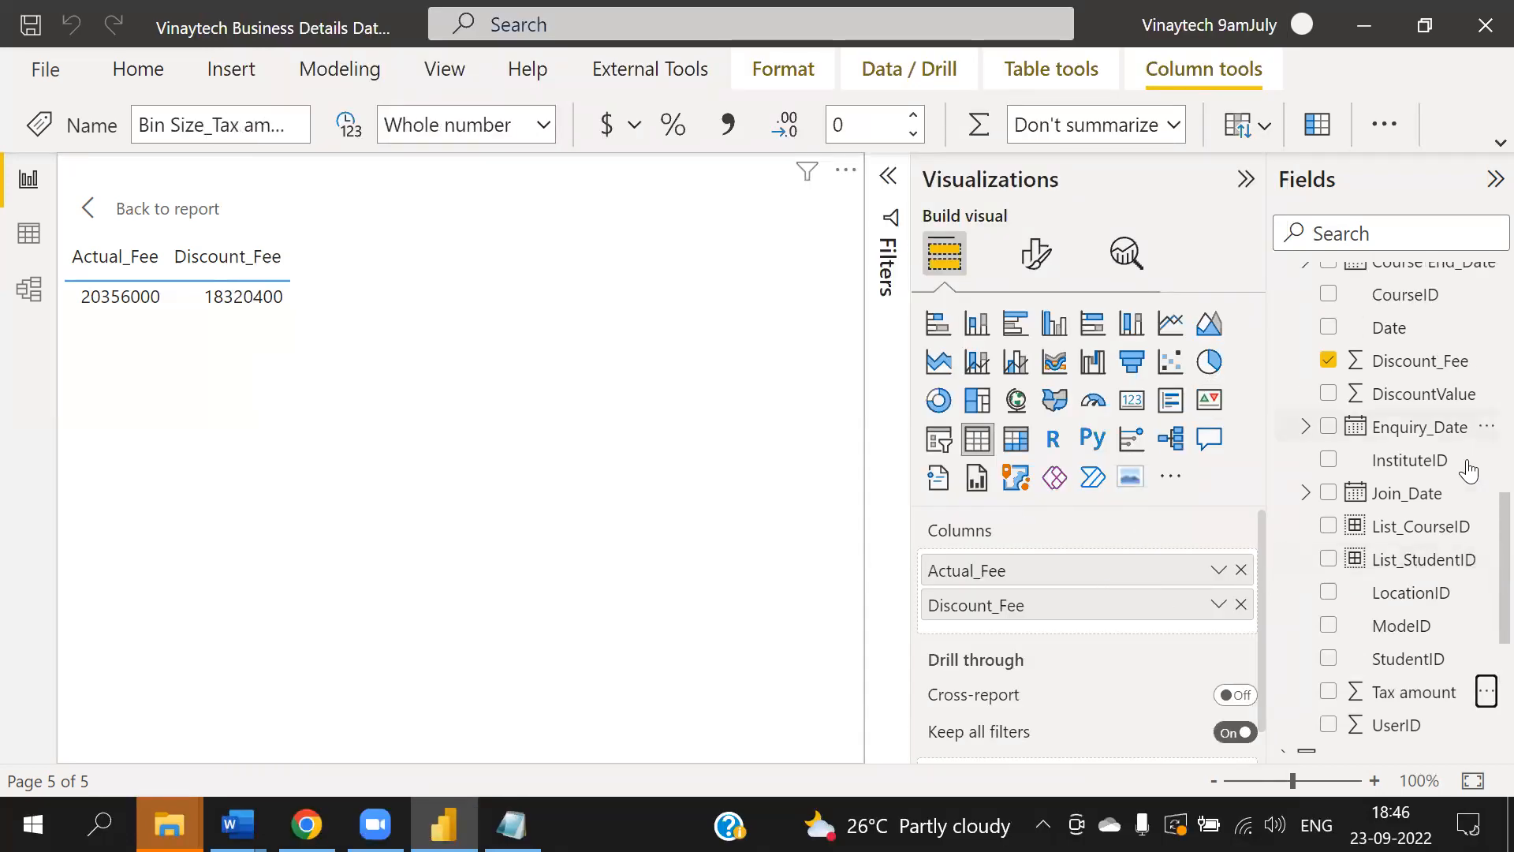
- Add Bin Size_Tax amount to the table's columns and return from focus mode to the report page
{"action": "scroll", "coordinate": [1444, 536], "scroll_direction": "up", "scroll_amount": 3}
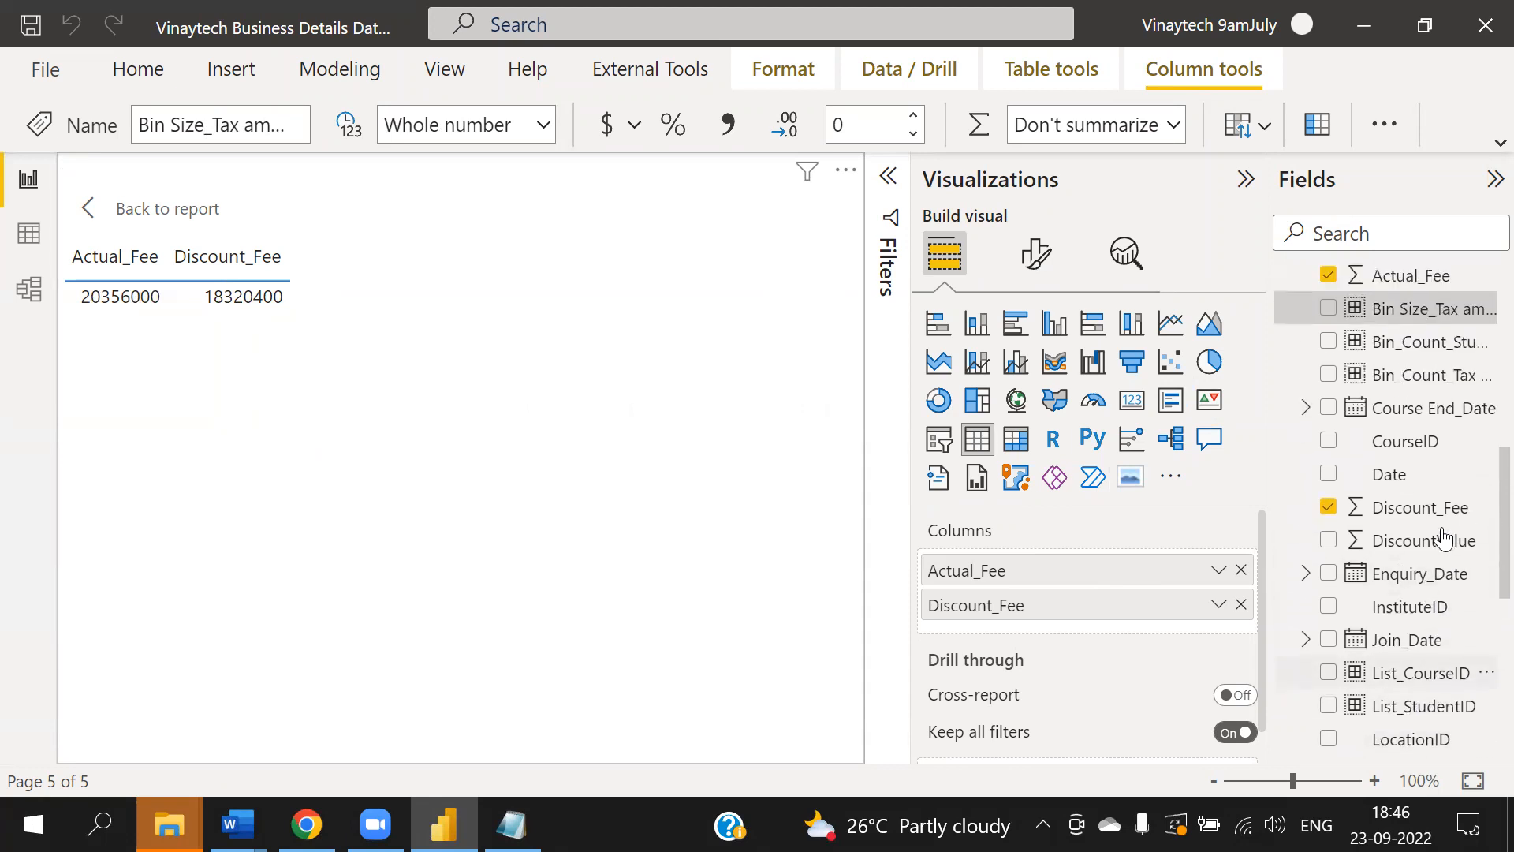
{"action": "left_click_drag", "start_coordinate": [1411, 310], "coordinate": [1033, 567]}
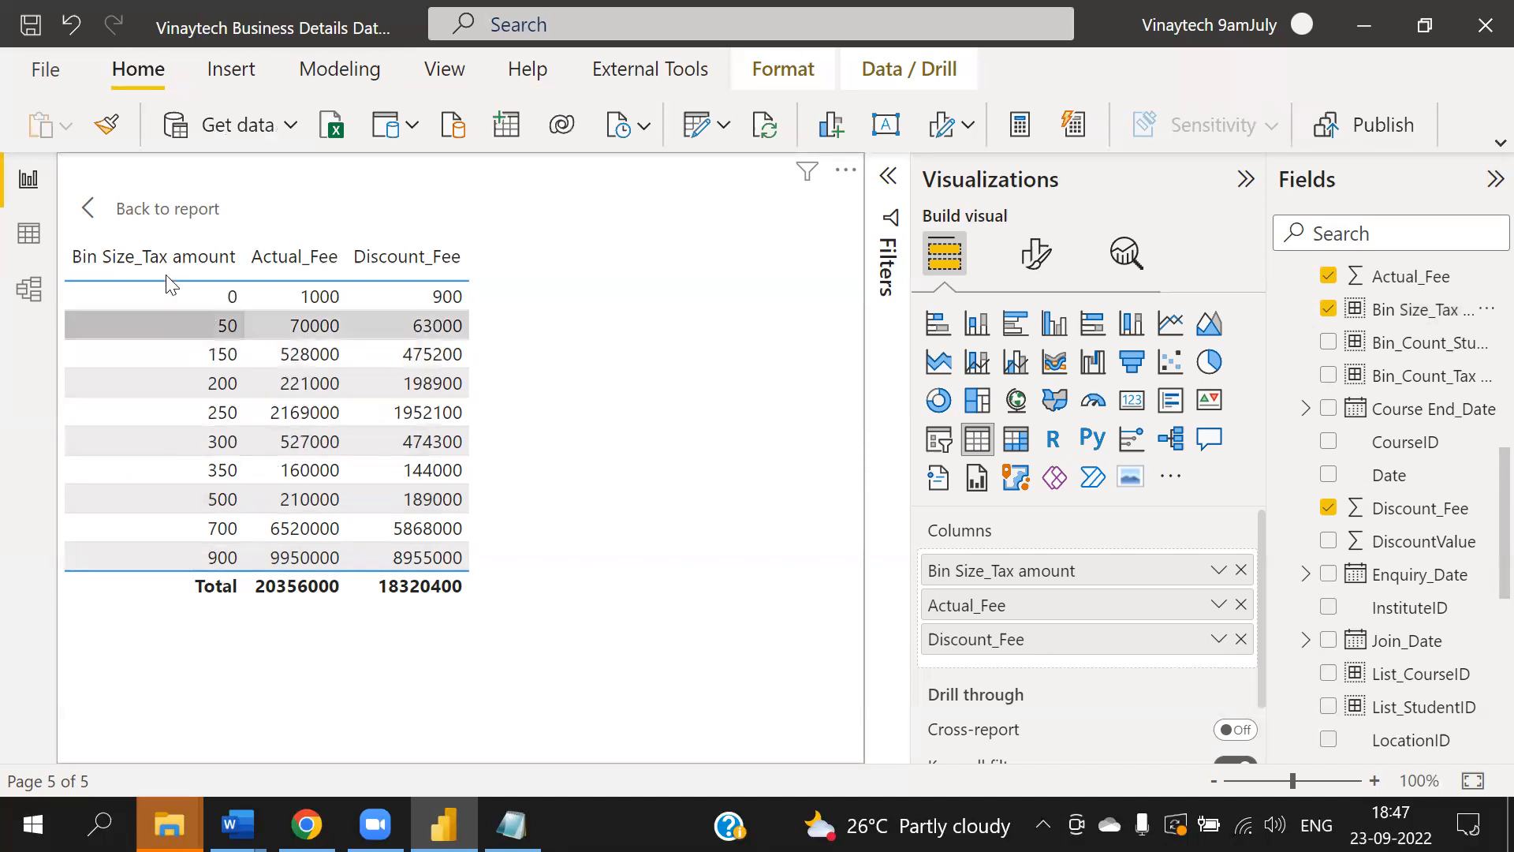
{"action": "left_click", "coordinate": [187, 210]}
{"action": "left_click", "coordinate": [461, 283]}
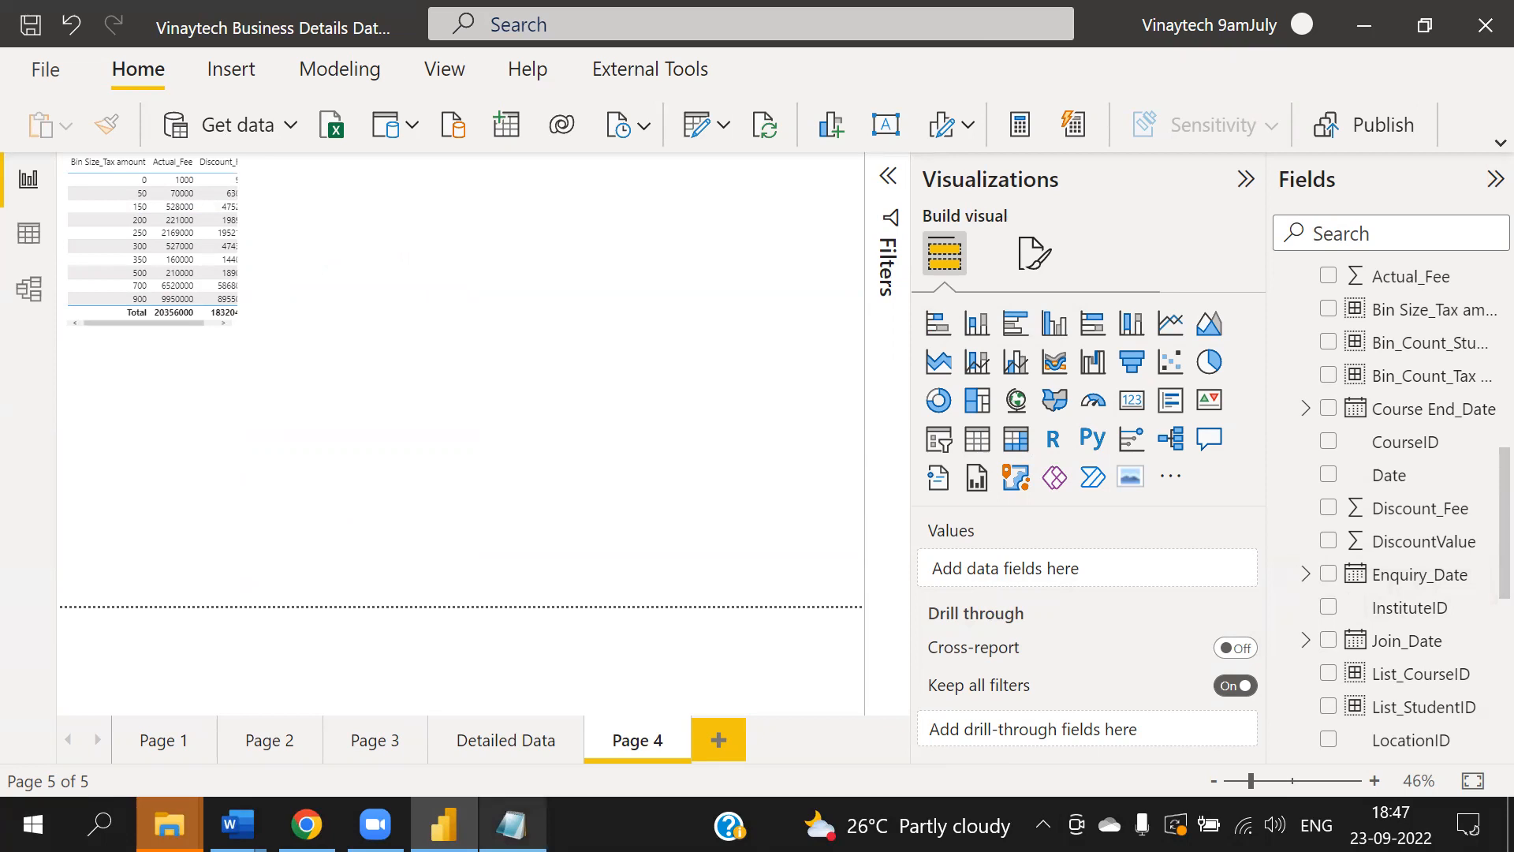
- Review the list and bin group notes in Notepad
{"action": "left_click", "coordinate": [511, 825]}
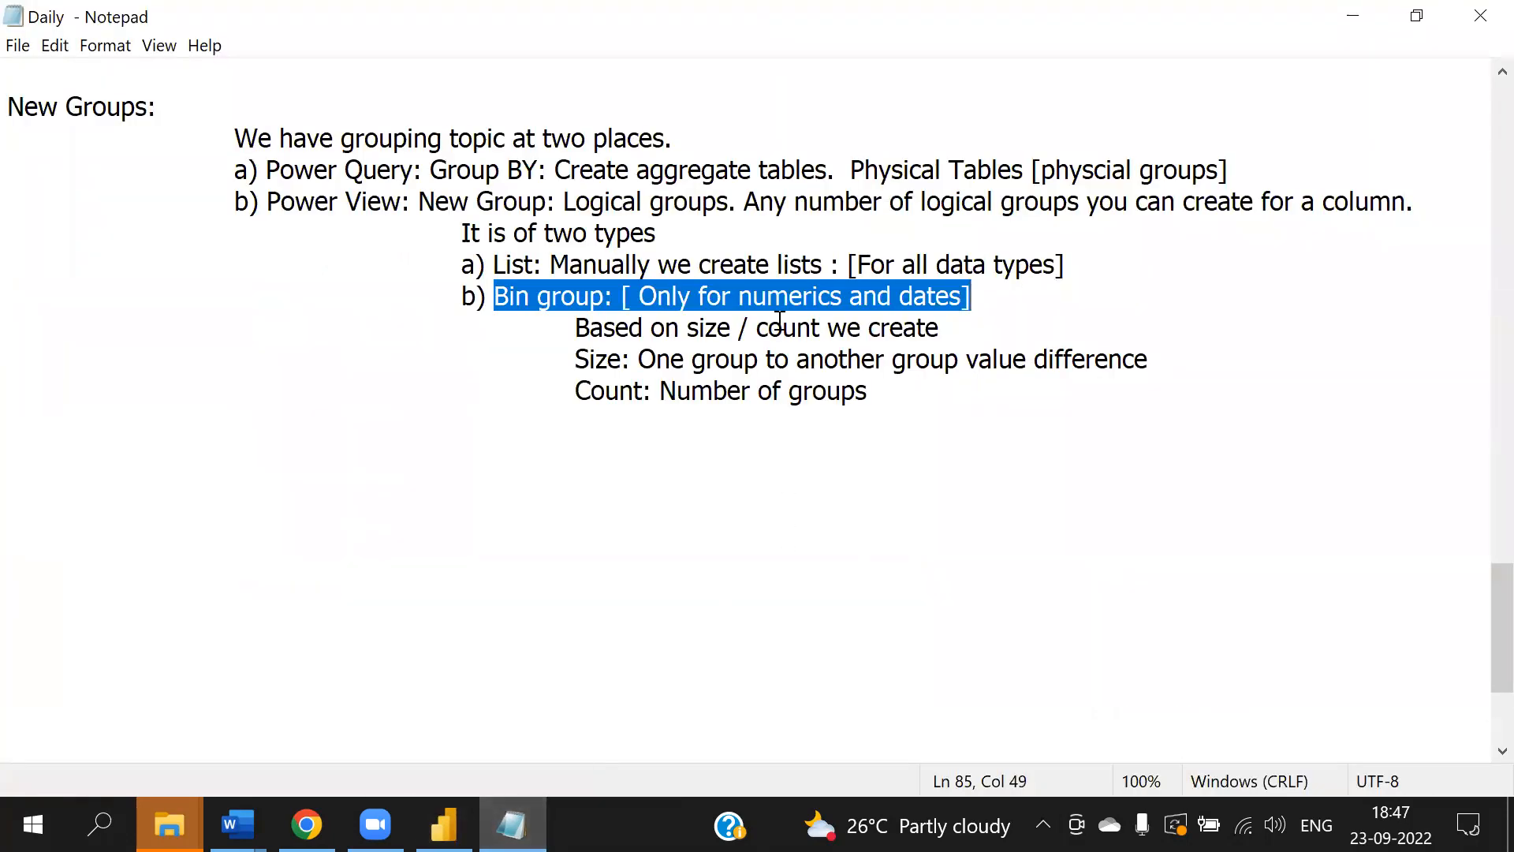
{"action": "left_click", "coordinate": [806, 466]}
{"action": "left_click_drag", "start_coordinate": [464, 263], "coordinate": [885, 418]}
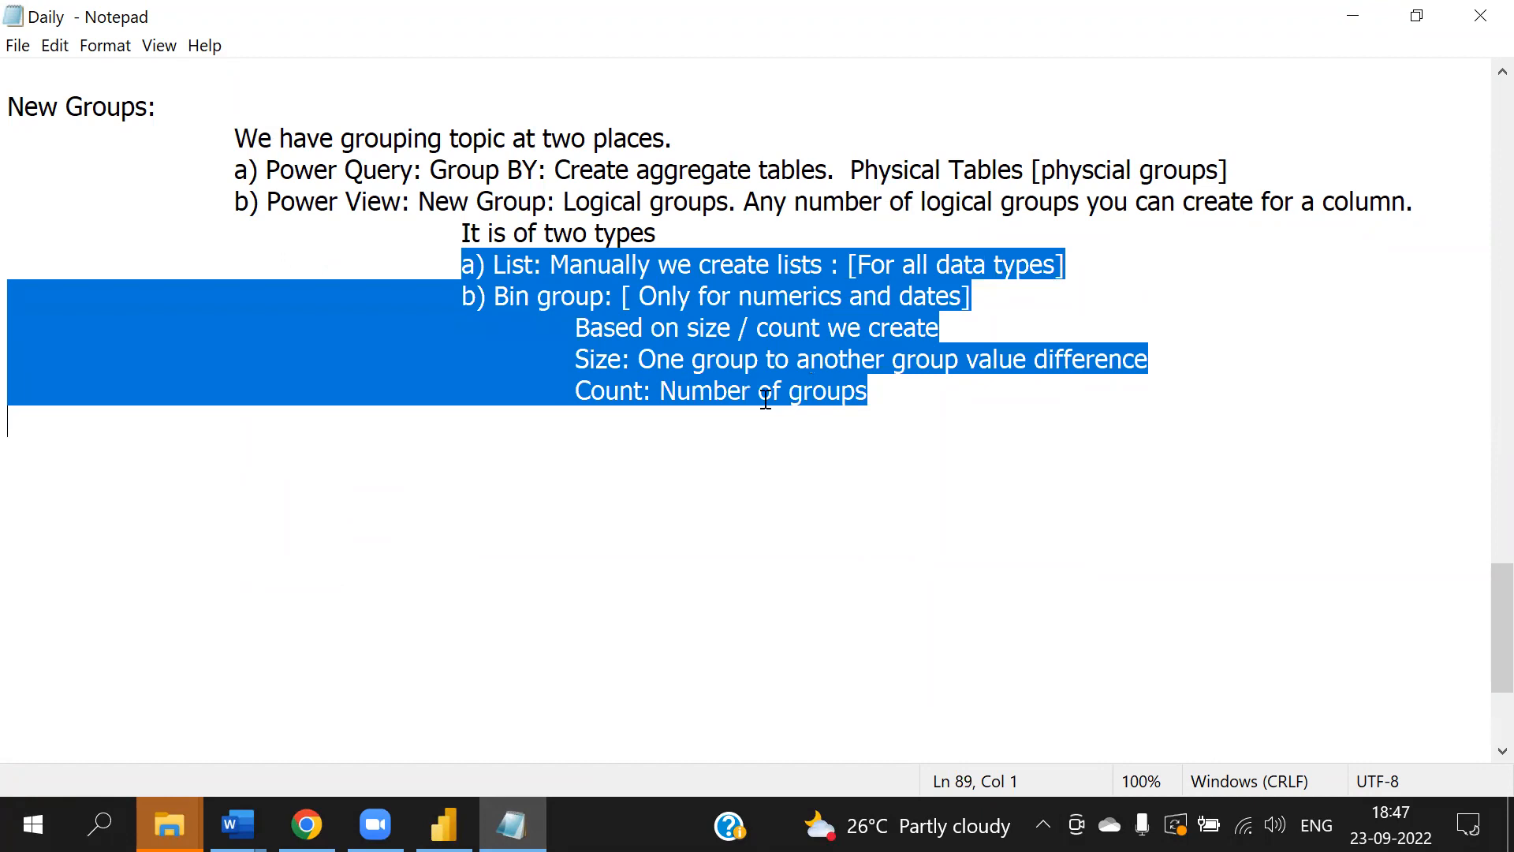
{"action": "left_click", "coordinate": [741, 473]}
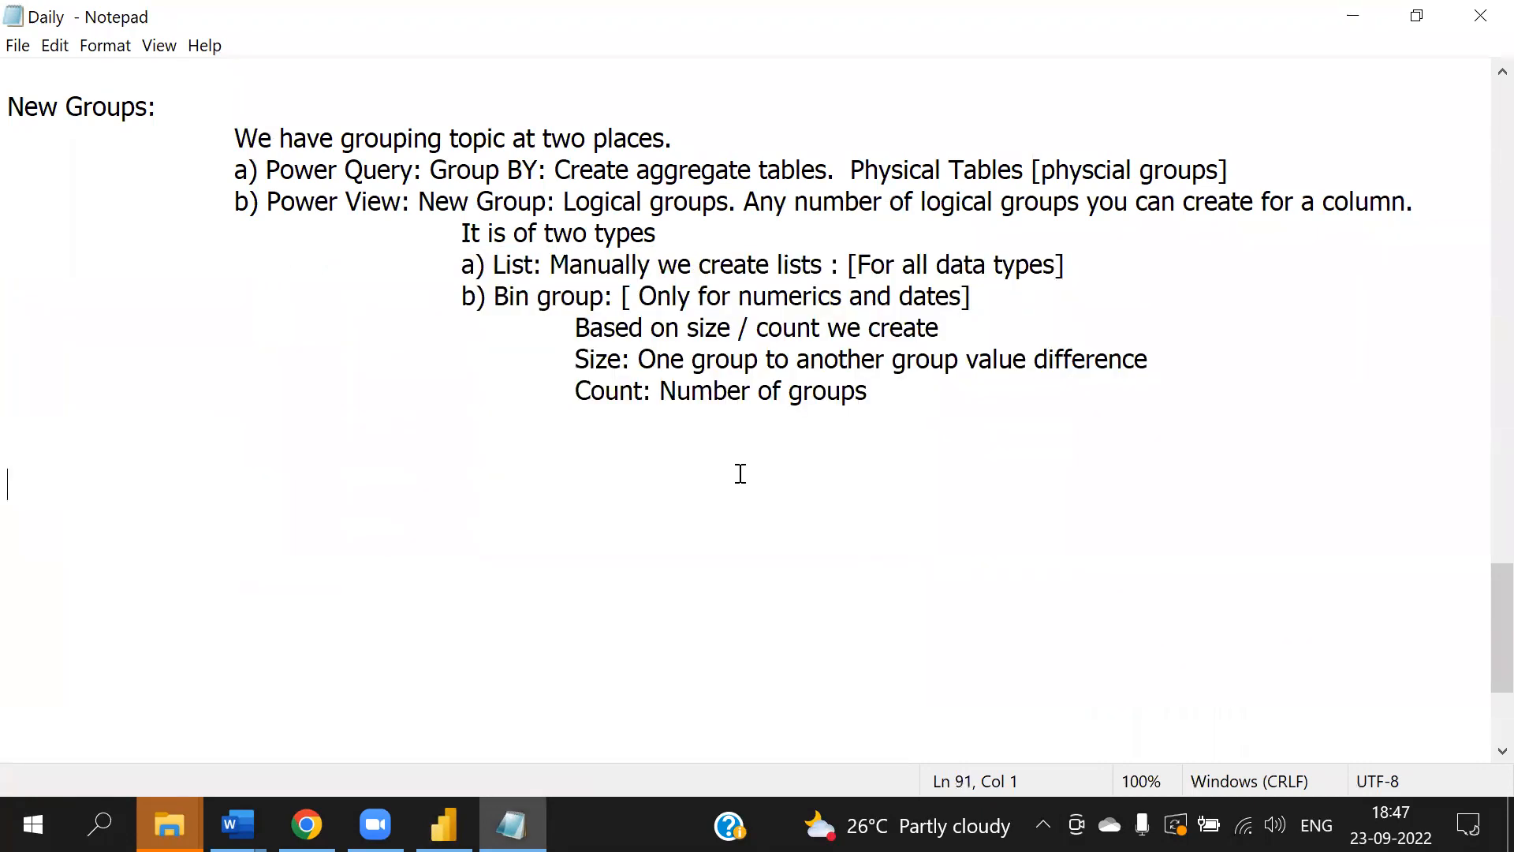
{"action": "left_click", "coordinate": [444, 825]}
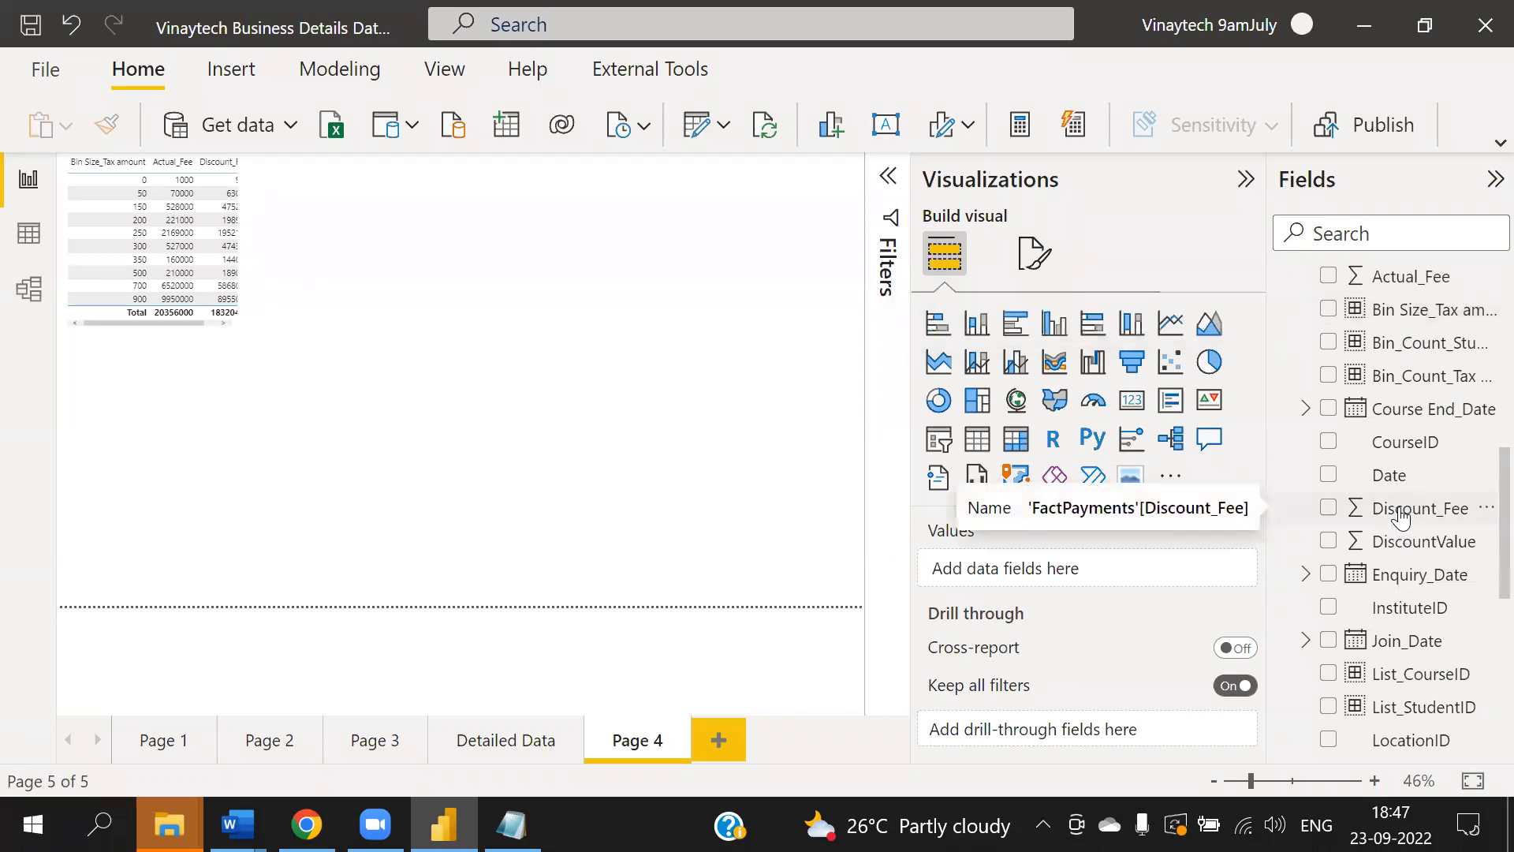
{"action": "left_click", "coordinate": [170, 825]}
{"action": "left_click", "coordinate": [497, 619]}
{"action": "left_click", "coordinate": [511, 825]}
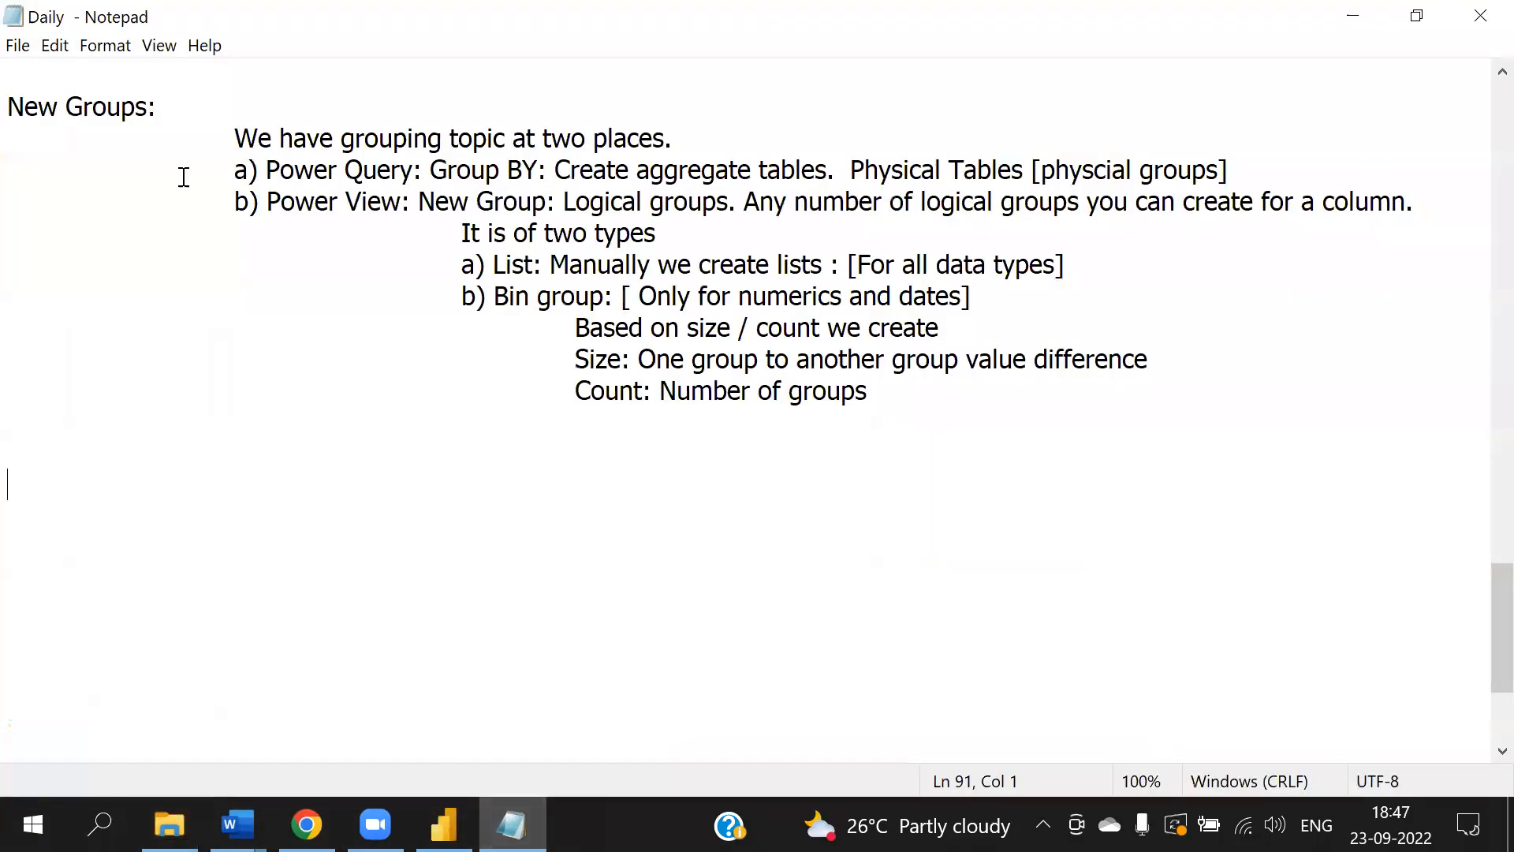
- Type 'We are done with dataset properties' below the grouping notes and indent the line
{"action": "left_click", "coordinate": [123, 439]}
{"action": "type", "text": "We ar"}
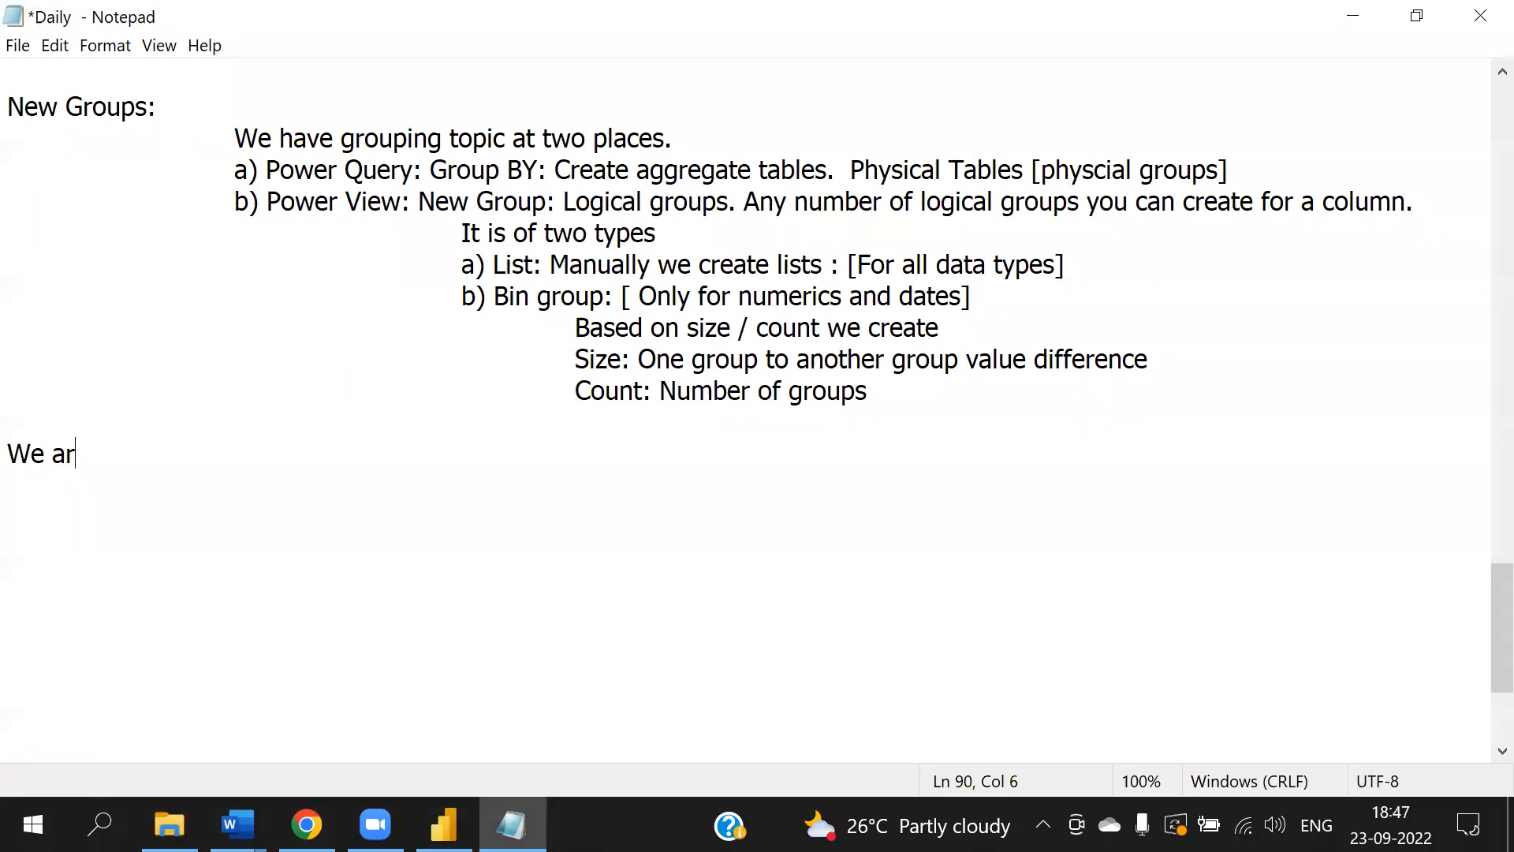
{"action": "type", "text": "e done wit"}
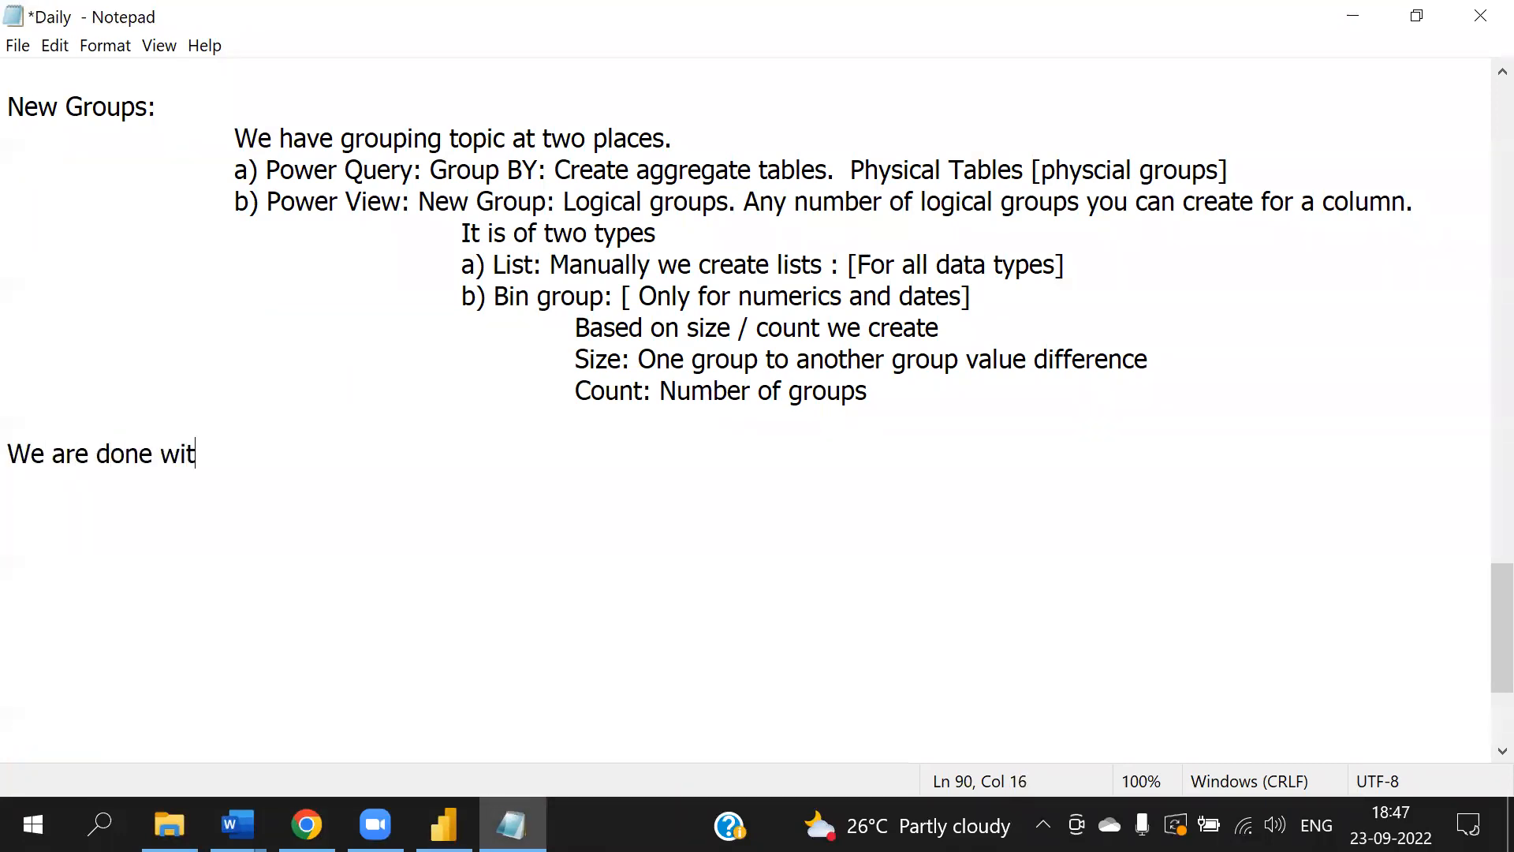
{"action": "type", "text": "h dataset p"}
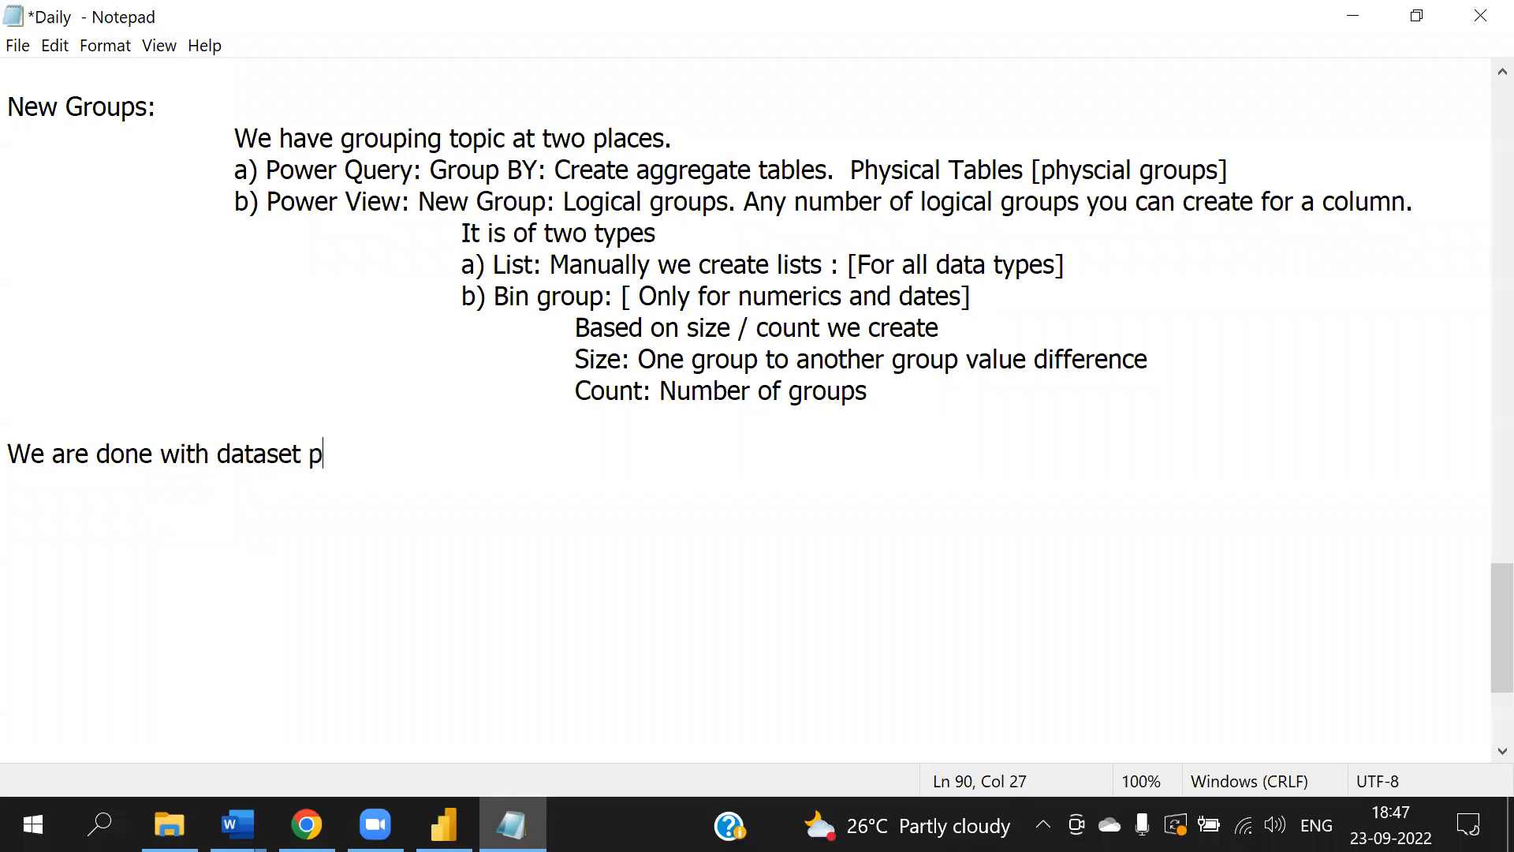
{"action": "type", "text": "roperties"}
{"action": "left_click", "coordinate": [10, 450]}
{"action": "key", "text": "Tab"}
{"action": "key", "text": "Tab"}
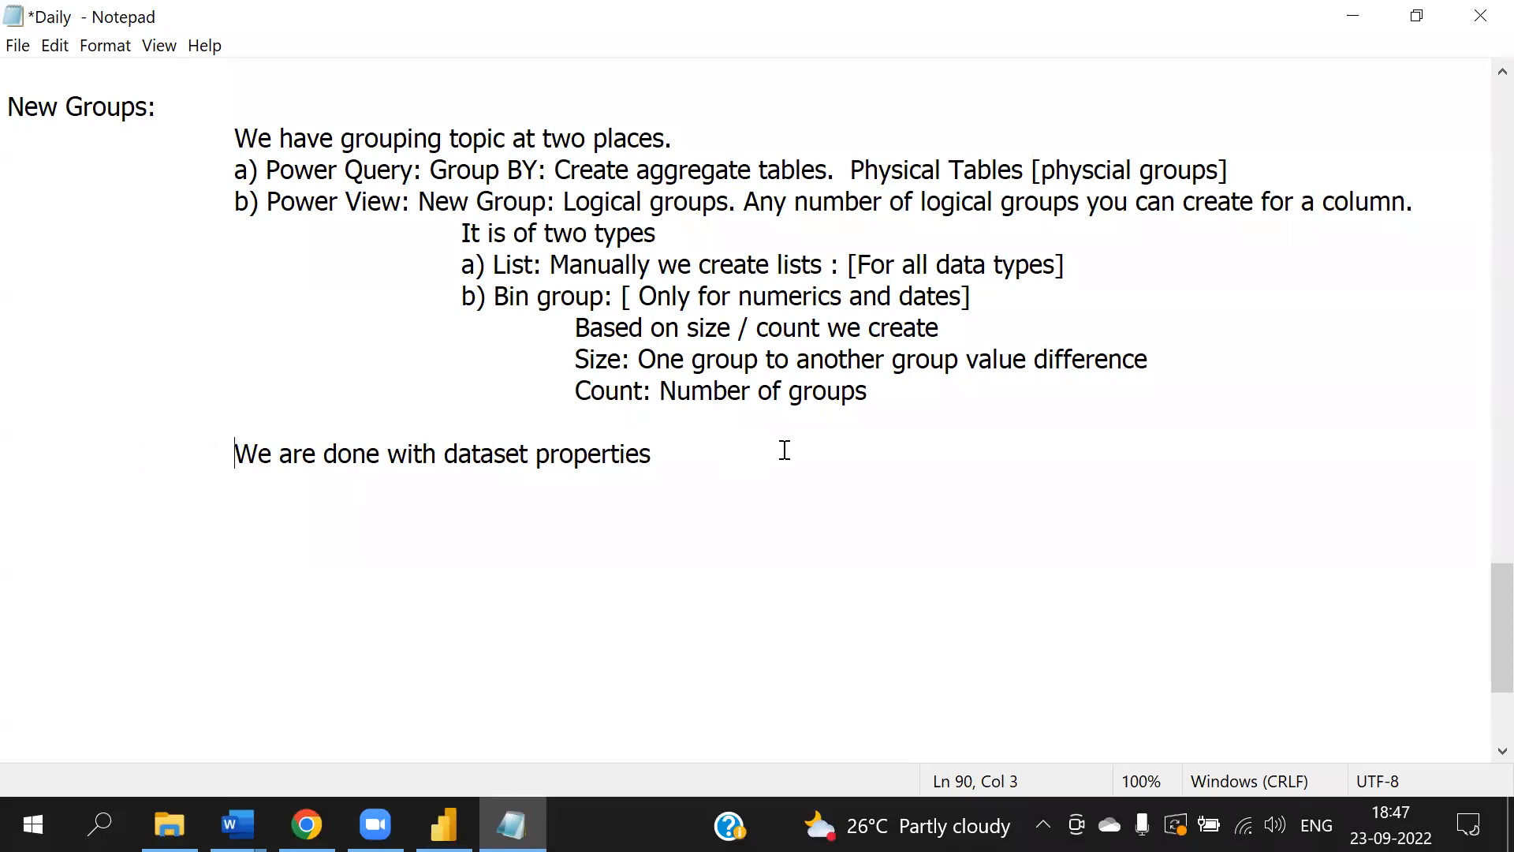
- Surround the 'We are done with dataset properties' line with dashes and save the notes file
{"action": "type", "text": "--"}
{"action": "left_click", "coordinate": [721, 463]}
{"action": "type", "text": "="}
{"action": "key", "text": "BackSpace"}
{"action": "type", "text": "-------------------------------"}
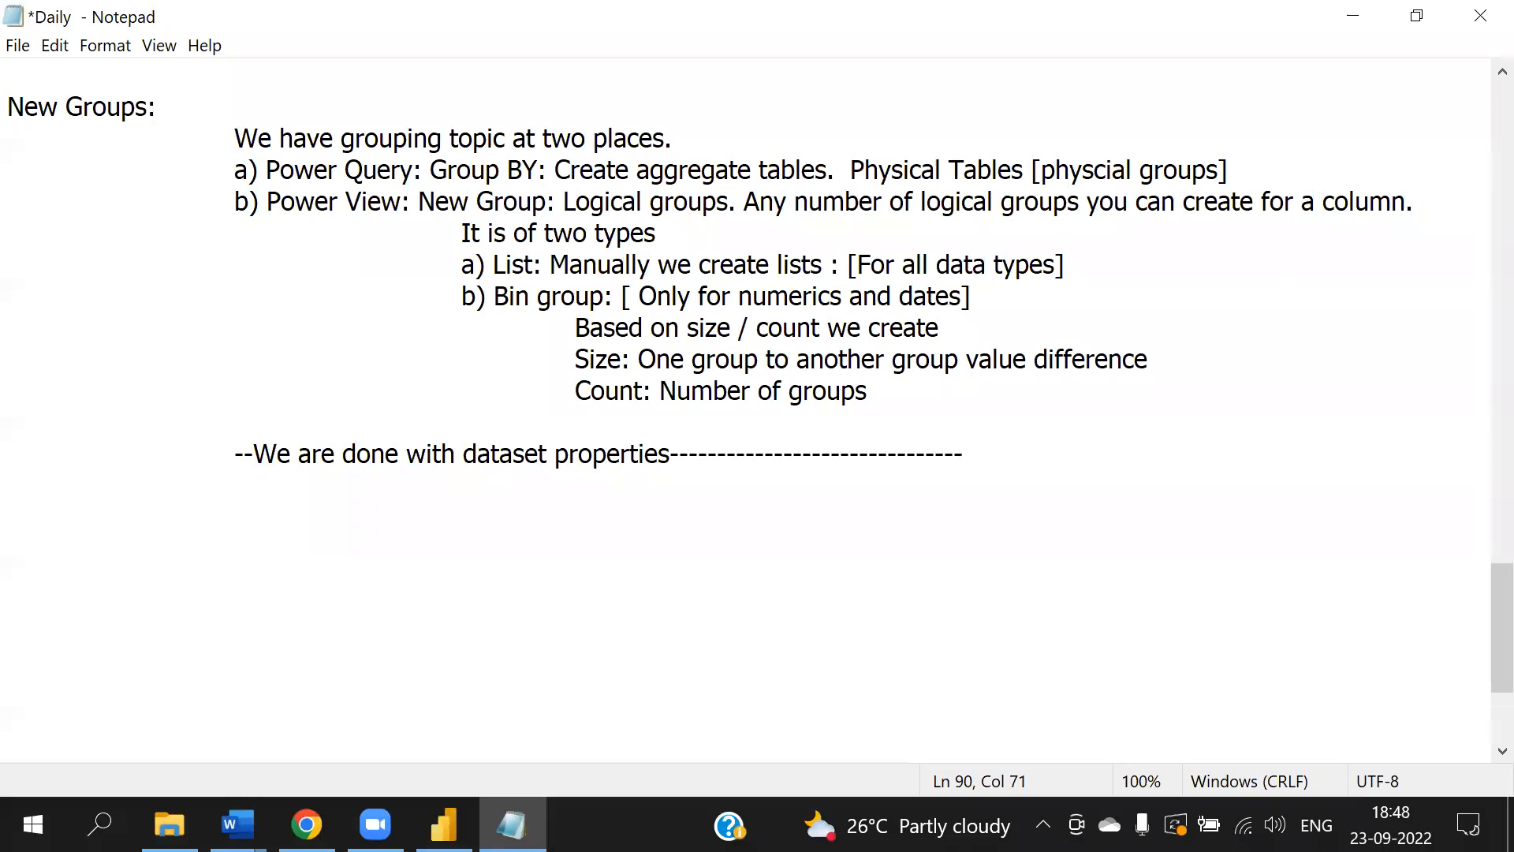
{"action": "left_click", "coordinate": [230, 449]}
{"action": "type", "text": "------------------"}
{"action": "key", "text": "alt+f"}
{"action": "key", "text": "s"}
{"action": "left_click", "coordinate": [355, 518]}
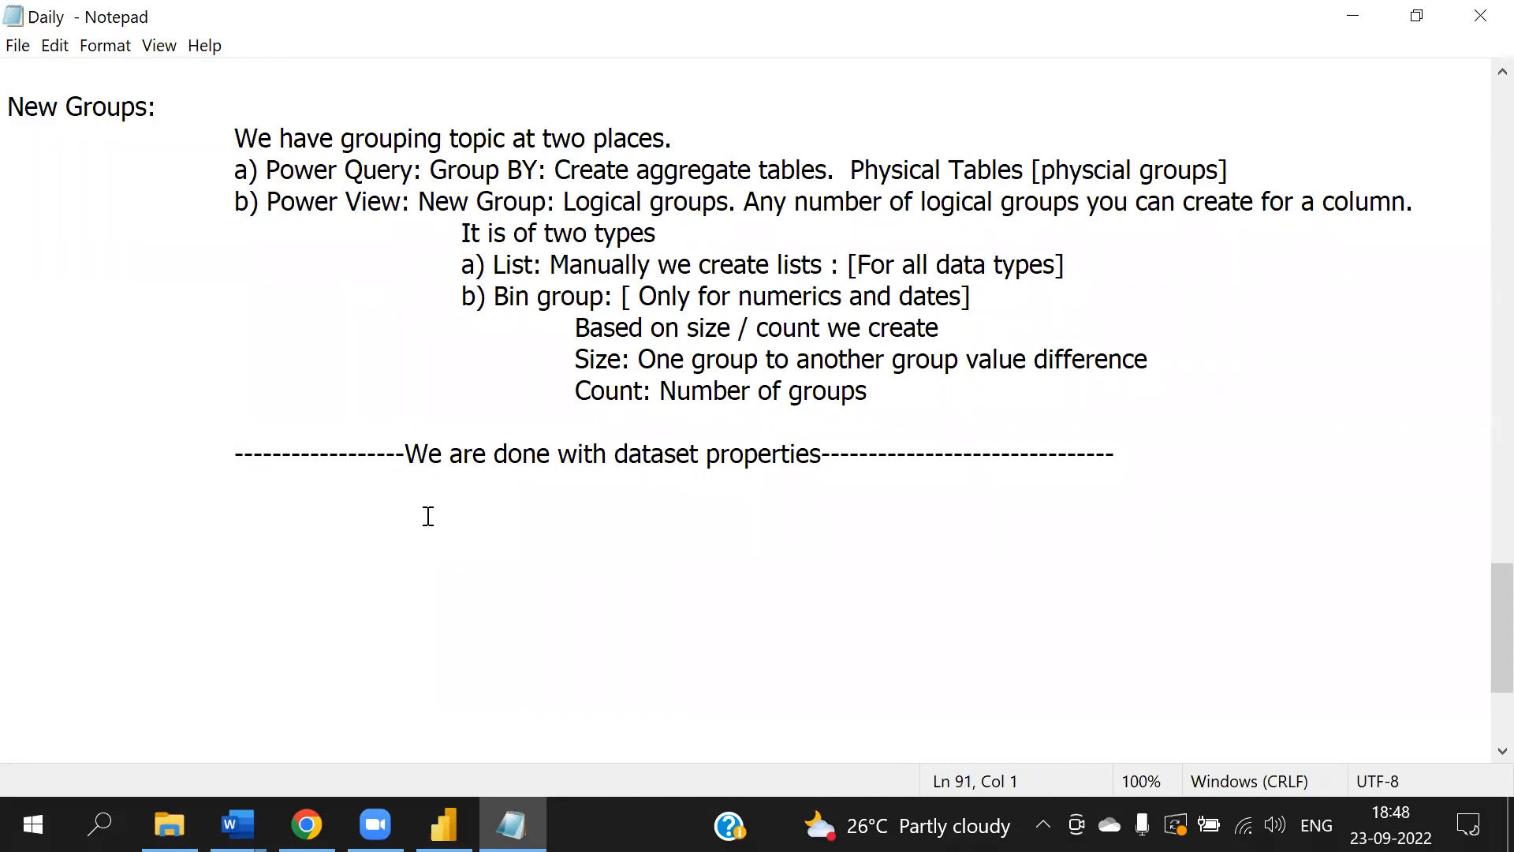
{"action": "left_click", "coordinate": [444, 824]}
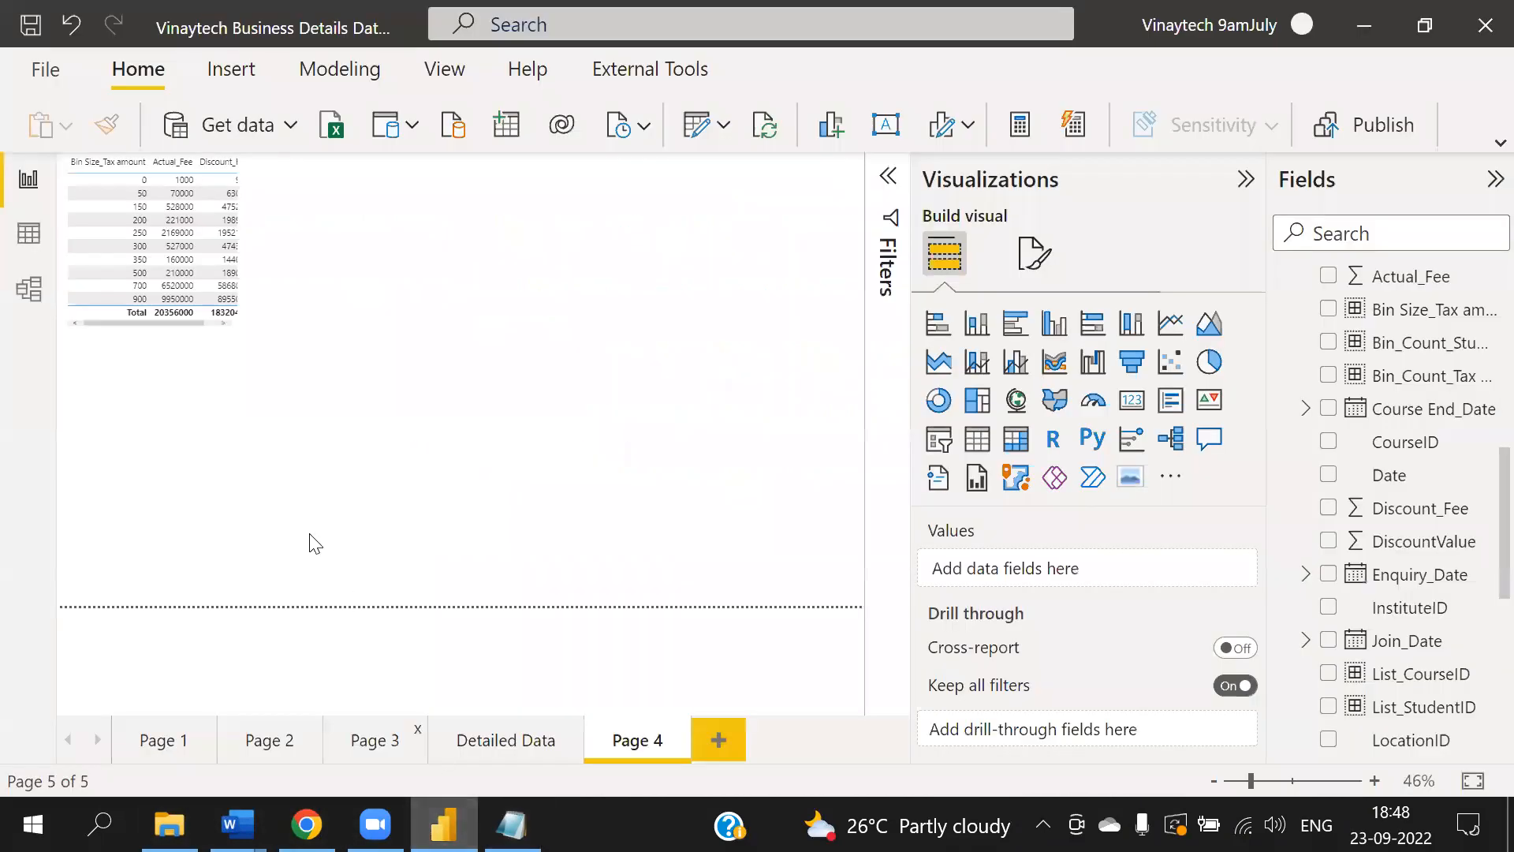
{"action": "key", "text": "ctrl+2"}
{"action": "mouse_move", "coordinate": [108, 259]}
{"action": "left_mouse_down"}
{"action": "mouse_move", "coordinate": [76, 247]}
{"action": "mouse_move", "coordinate": [95, 349]}
{"action": "mouse_move", "coordinate": [95, 215]}
{"action": "left_mouse_up"}
{"action": "left_click_drag", "start_coordinate": [1318, 238], "coordinate": [1318, 374]}
{"action": "mouse_move", "coordinate": [1355, 162]}
{"action": "left_mouse_down"}
{"action": "mouse_move", "coordinate": [1244, 187]}
{"action": "mouse_move", "coordinate": [1409, 136]}
{"action": "left_mouse_up"}
{"action": "mouse_move", "coordinate": [1069, 196]}
{"action": "left_mouse_down"}
{"action": "mouse_move", "coordinate": [1112, 259]}
{"action": "mouse_move", "coordinate": [1511, 35]}
{"action": "left_mouse_up"}
{"action": "left_click_drag", "start_coordinate": [63, 312], "coordinate": [166, 372]}
{"action": "mouse_move", "coordinate": [375, 75]}
{"action": "left_mouse_down"}
{"action": "mouse_move", "coordinate": [254, 90]}
{"action": "mouse_move", "coordinate": [348, 35]}
{"action": "left_mouse_up"}
{"action": "mouse_move", "coordinate": [323, 107]}
{"action": "left_mouse_down"}
{"action": "mouse_move", "coordinate": [335, 157]}
{"action": "mouse_move", "coordinate": [314, 227]}
{"action": "left_mouse_up"}
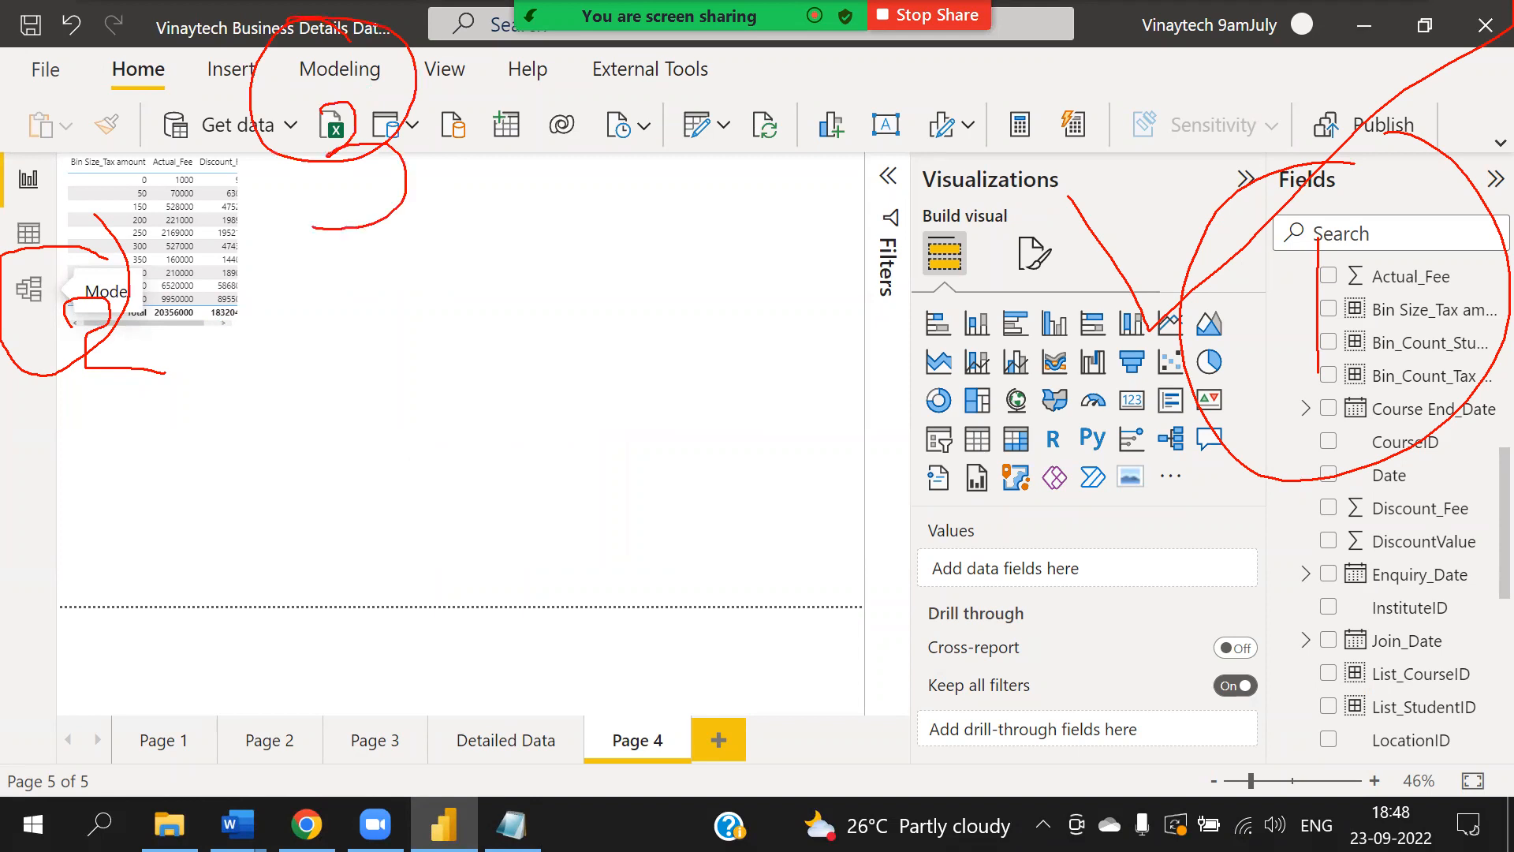
{"action": "mouse_move", "coordinate": [316, 309]}
{"action": "left_mouse_down"}
{"action": "mouse_move", "coordinate": [311, 357]}
{"action": "mouse_move", "coordinate": [433, 290]}
{"action": "mouse_move", "coordinate": [458, 397]}
{"action": "left_mouse_up"}
{"action": "mouse_move", "coordinate": [491, 302]}
{"action": "left_mouse_down"}
{"action": "mouse_move", "coordinate": [481, 394]}
{"action": "mouse_move", "coordinate": [497, 298]}
{"action": "left_mouse_up"}
{"action": "mouse_move", "coordinate": [596, 364]}
{"action": "left_mouse_down"}
{"action": "mouse_move", "coordinate": [653, 323]}
{"action": "mouse_move", "coordinate": [680, 347]}
{"action": "mouse_move", "coordinate": [875, 347]}
{"action": "mouse_move", "coordinate": [986, 272]}
{"action": "mouse_move", "coordinate": [1017, 371]}
{"action": "left_mouse_up"}
{"action": "left_click_drag", "start_coordinate": [885, 206], "coordinate": [911, 201]}
{"action": "left_click_drag", "start_coordinate": [1036, 439], "coordinate": [555, 511]}
{"action": "left_click_drag", "start_coordinate": [982, 462], "coordinate": [293, 516]}
{"action": "left_click_drag", "start_coordinate": [1021, 355], "coordinate": [1030, 352]}
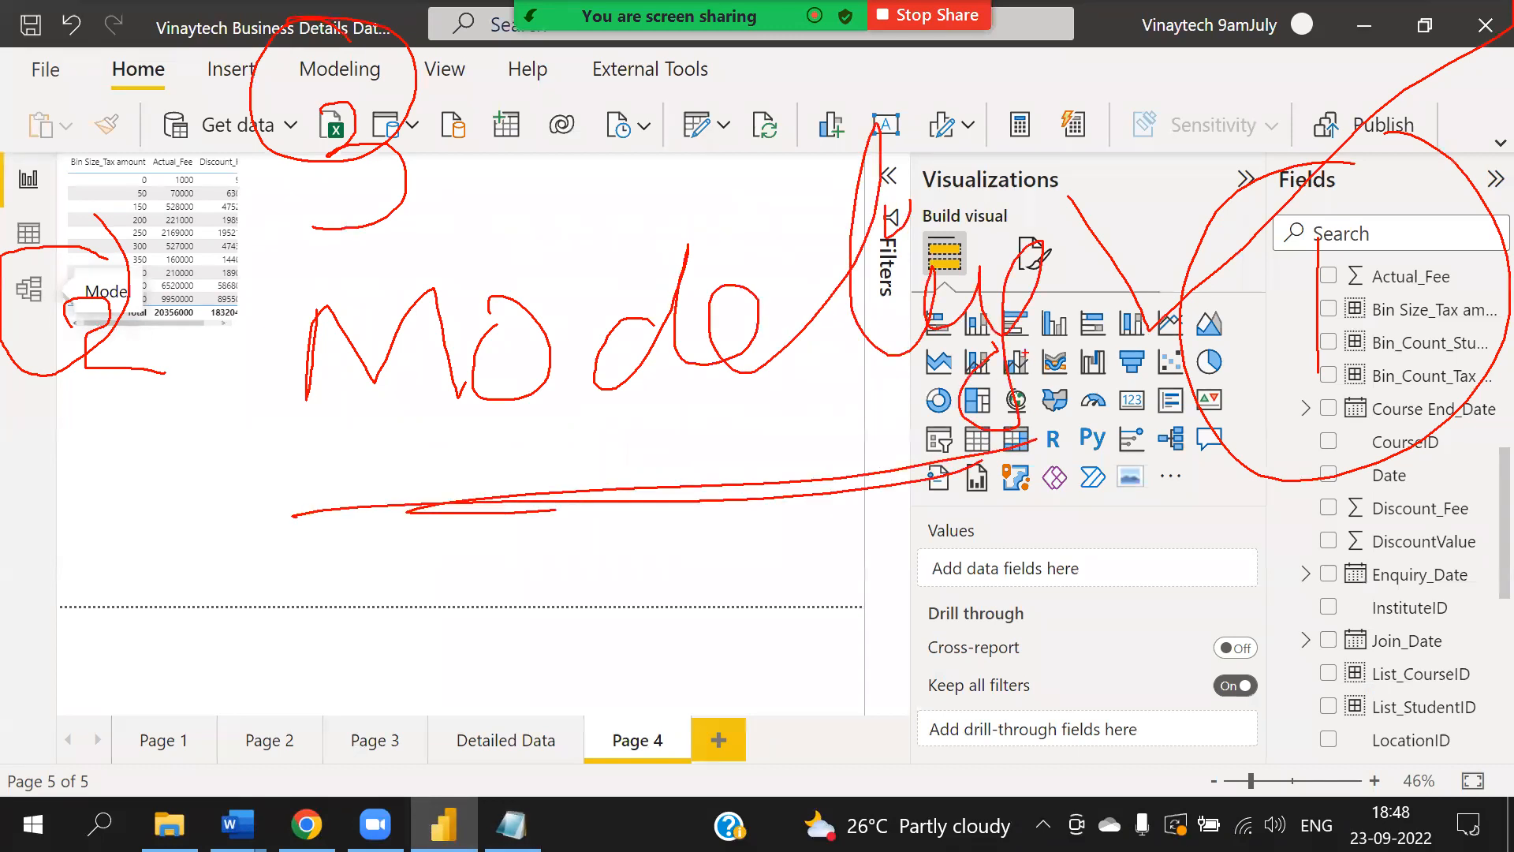
{"action": "left_click_drag", "start_coordinate": [107, 266], "coordinate": [221, 227]}
{"action": "key", "text": "Escape"}
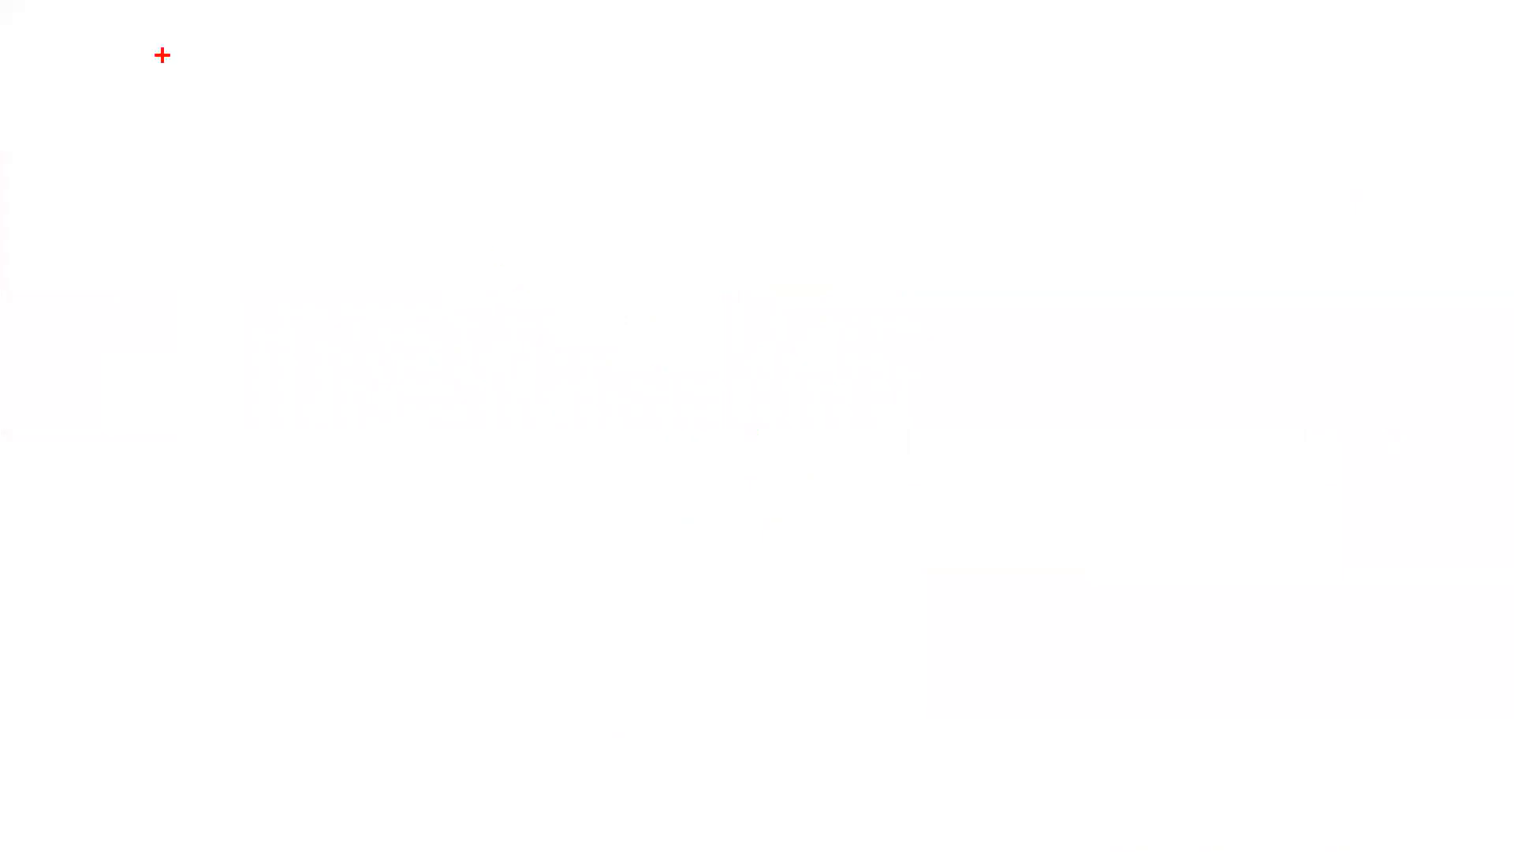
- Write the heading 'DWH Fundamentals' on a blank whiteboard
{"action": "key", "text": "t"}
{"action": "scroll", "coordinate": [163, 82], "scroll_direction": "up", "scroll_amount": 5}
{"action": "type", "text": "DWH |"}
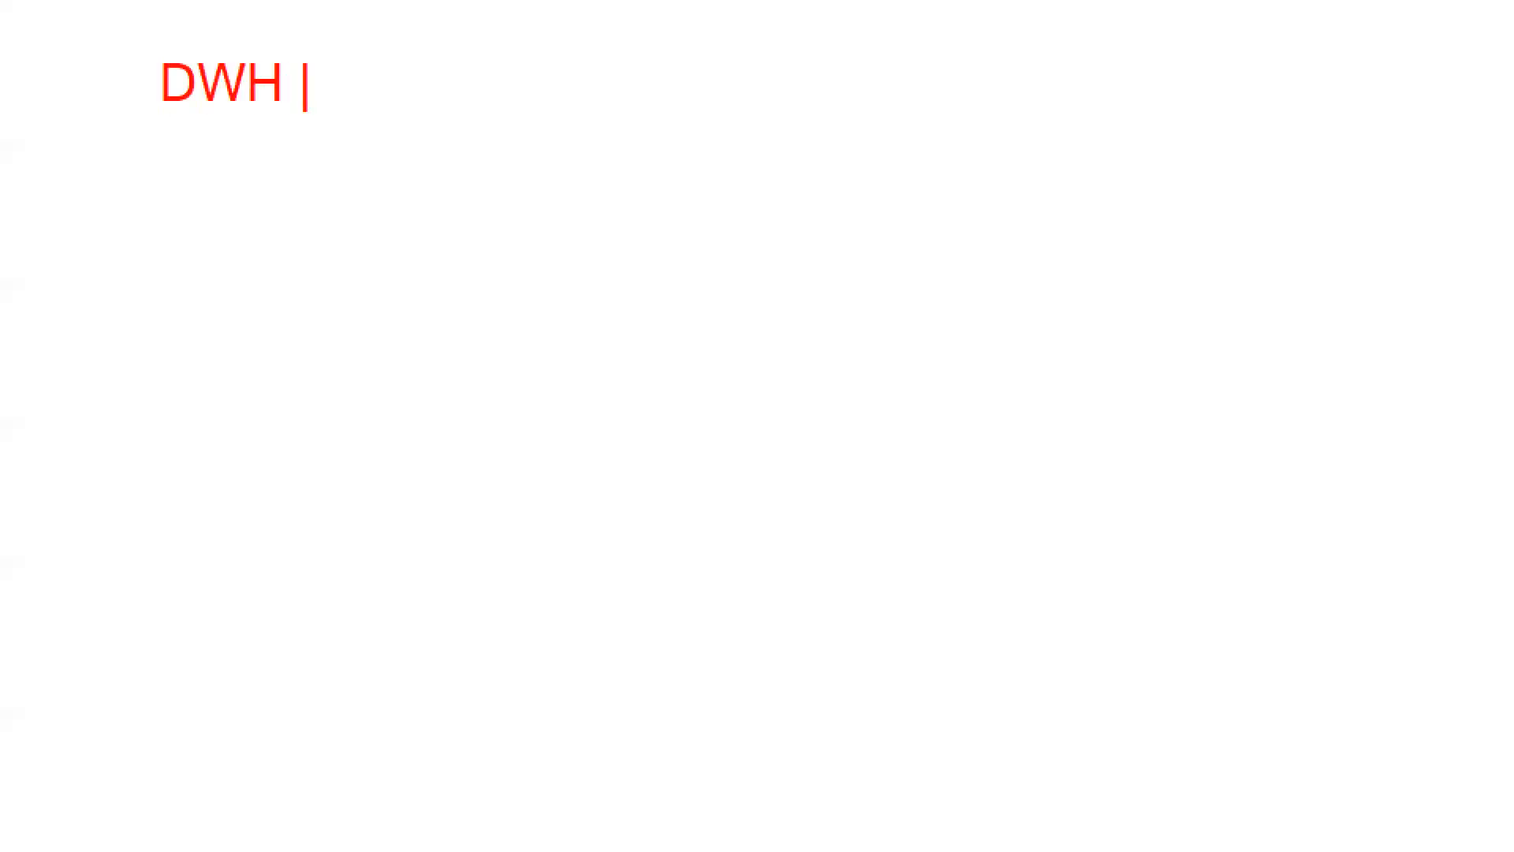
{"action": "type", "text": "Fudm"}
{"action": "key", "text": "BackSpace"}
{"action": "key", "text": "BackSpace"}
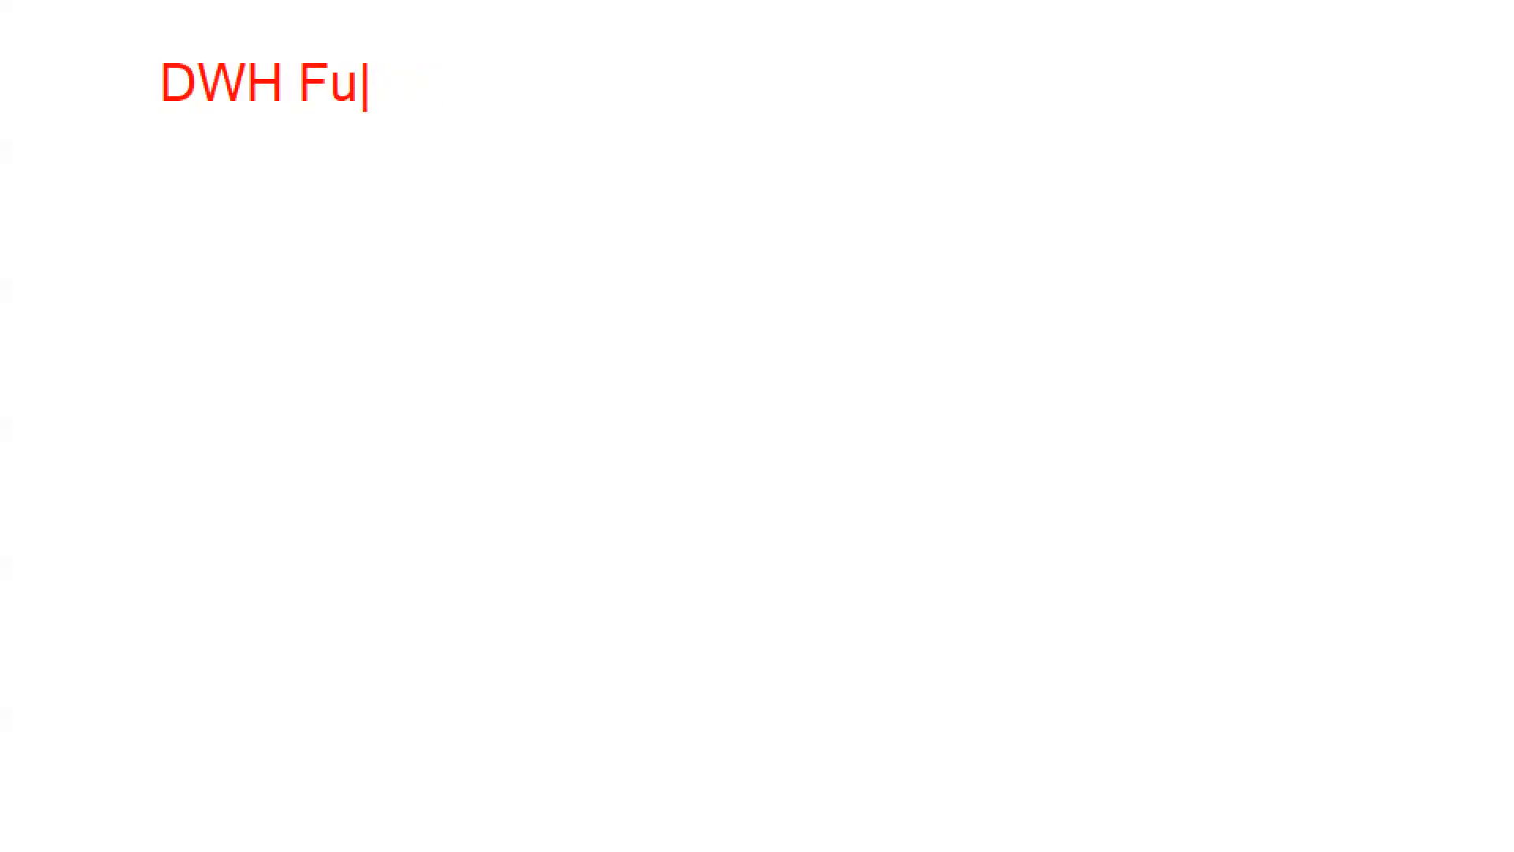
{"action": "type", "text": "ndamenta;"}
{"action": "key", "text": "BackSpace"}
{"action": "type", "text": "ls"}
{"action": "key", "text": "Return"}
{"action": "key", "text": "Return"}
- Add the heading 'Data Model Fundamentals' below it
{"action": "type", "text": "Data MO"}
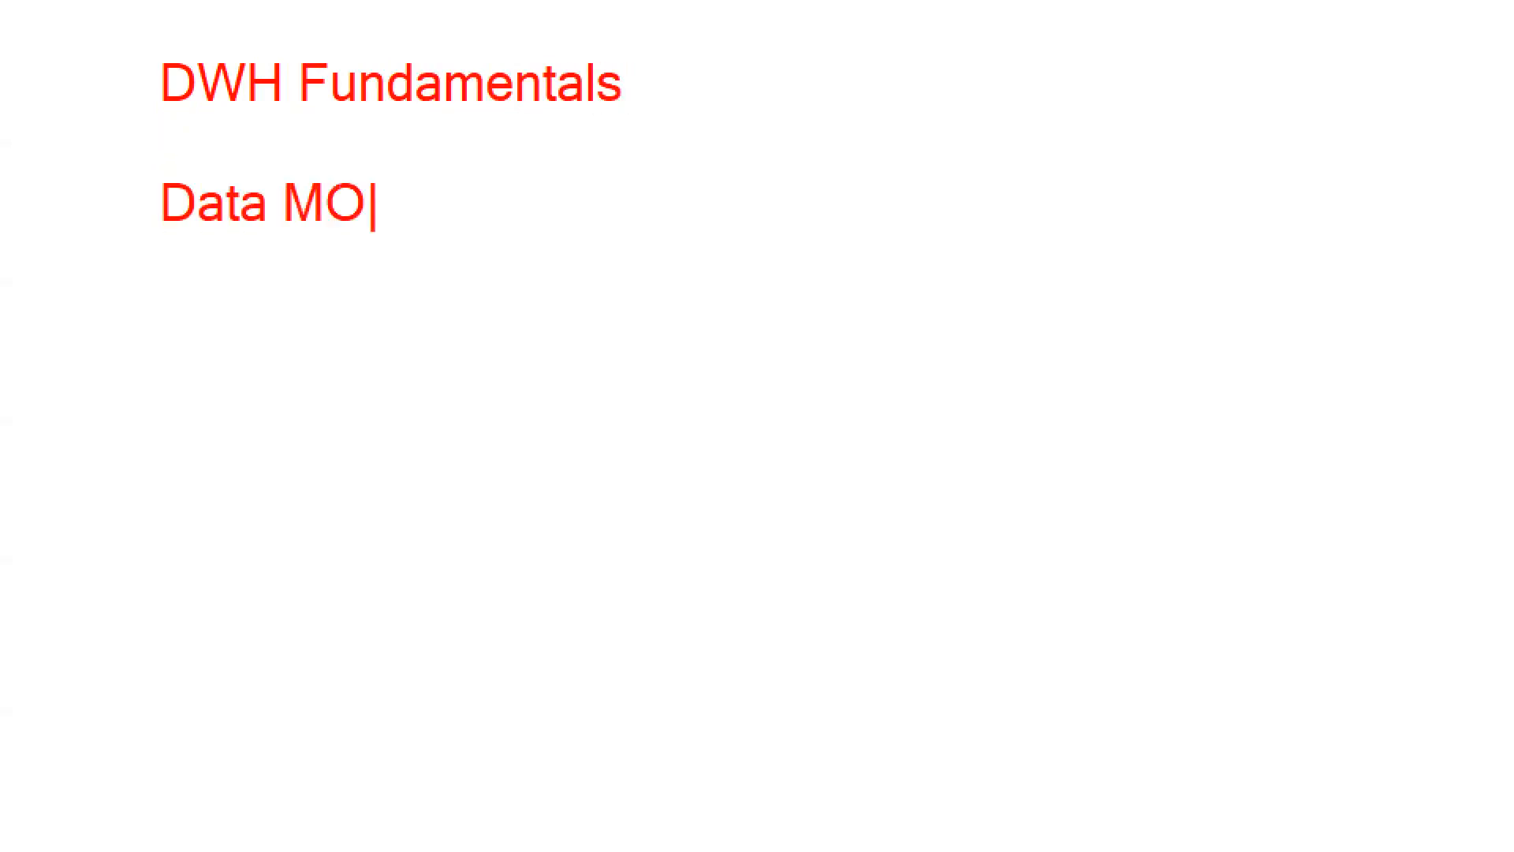
{"action": "type", "text": "del"}
{"action": "key", "text": "BackSpace"}
{"action": "key", "text": "BackSpace"}
{"action": "key", "text": "BackSpace"}
{"action": "key", "text": "BackSpace"}
{"action": "type", "text": "od"}
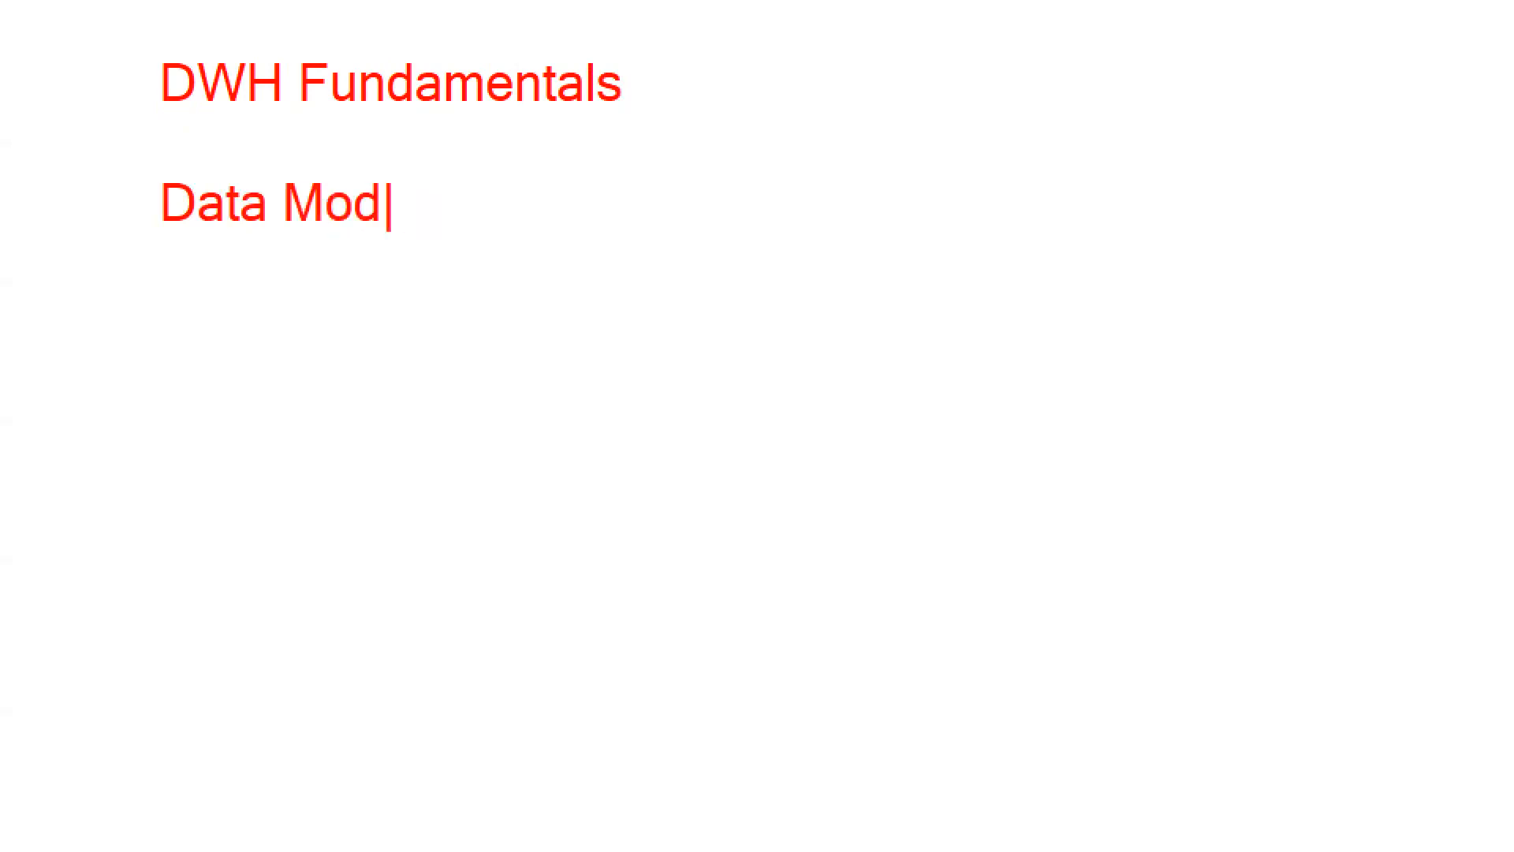
{"action": "type", "text": "el Fundamentals"}
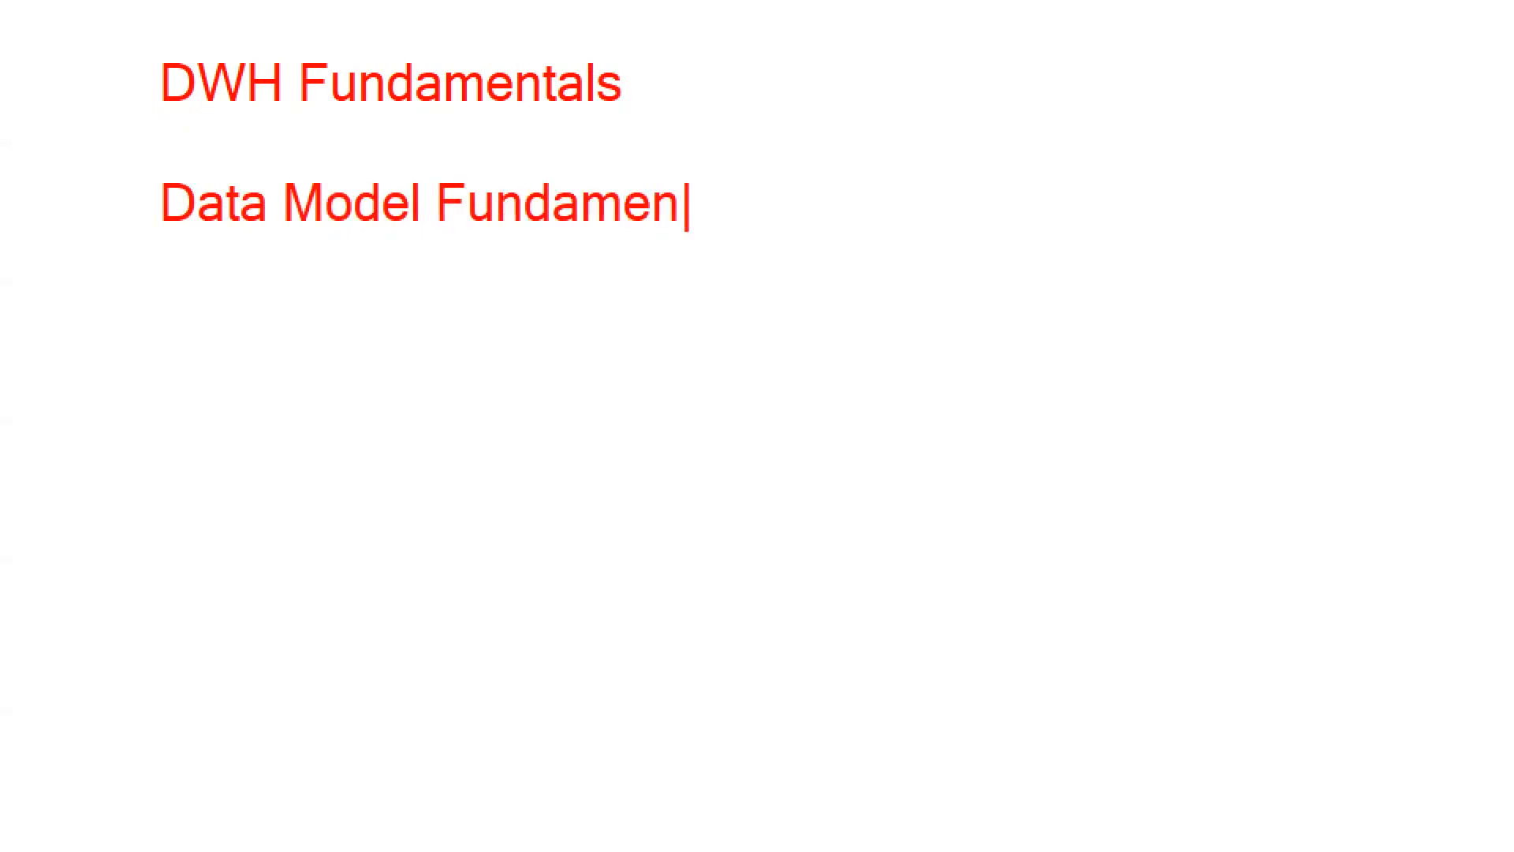